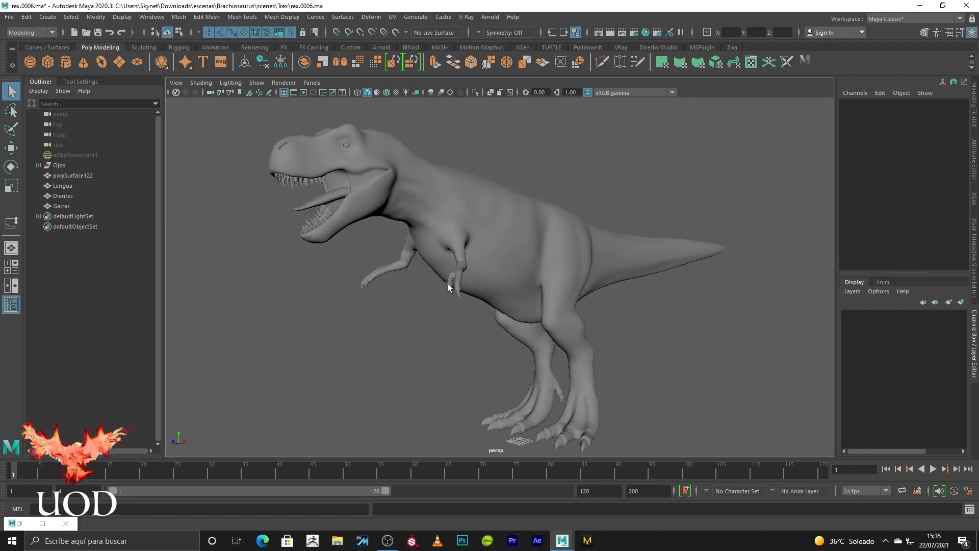
- Select the T-rex body mesh and show its UV shells full-screen in the UV Editor
mouse_move(528, 233)
alt+mouse_down()
mouse_move(653, 230)
mouse_move(501, 231)
alt+mouse_up()
scroll(542, 201, down, 3)
alt+middle_drag(542, 201, 569, 225)
scroll(569, 224, up, 2)
mouse_move(569, 225)
alt+mouse_down()
mouse_move(601, 242)
mouse_move(584, 250)
mouse_move(634, 293)
alt+mouse_up()
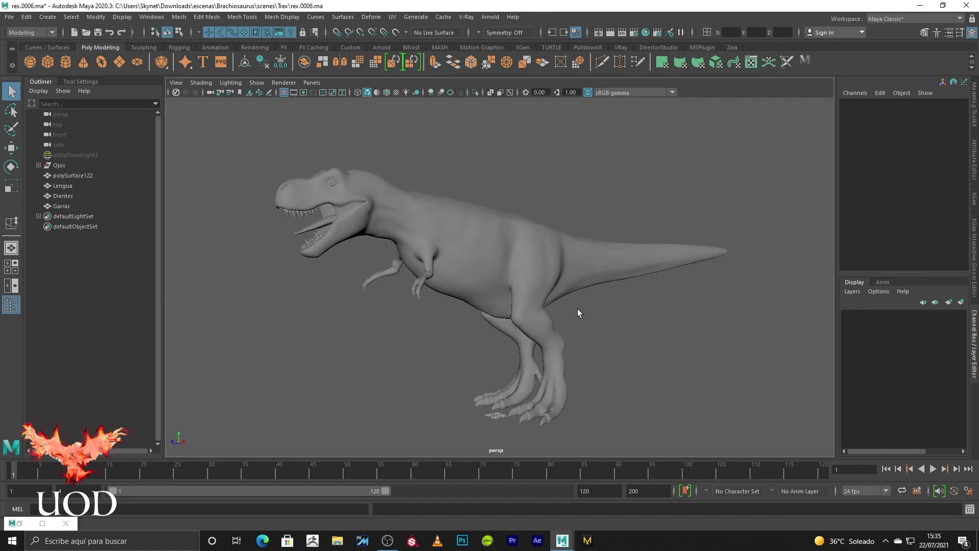
click(503, 283)
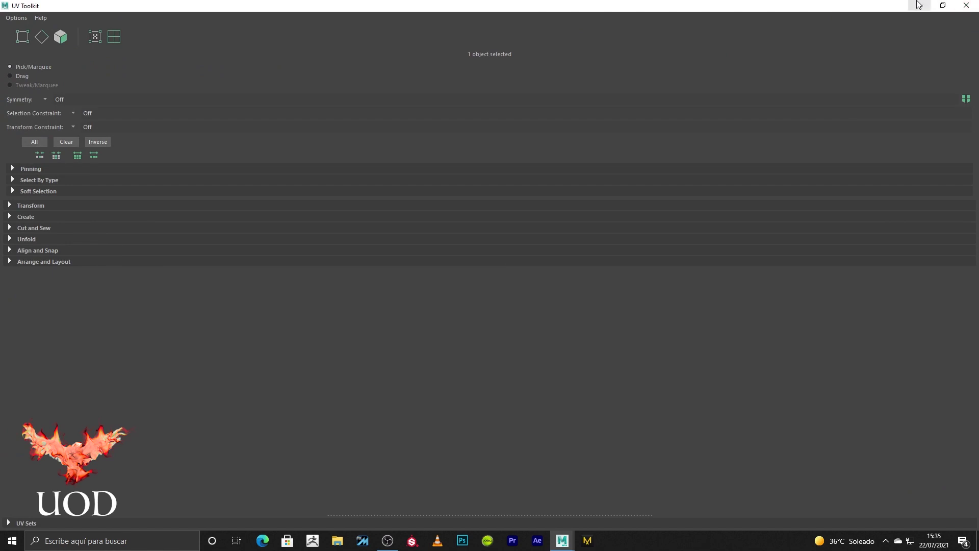
click(920, 5)
click(757, 60)
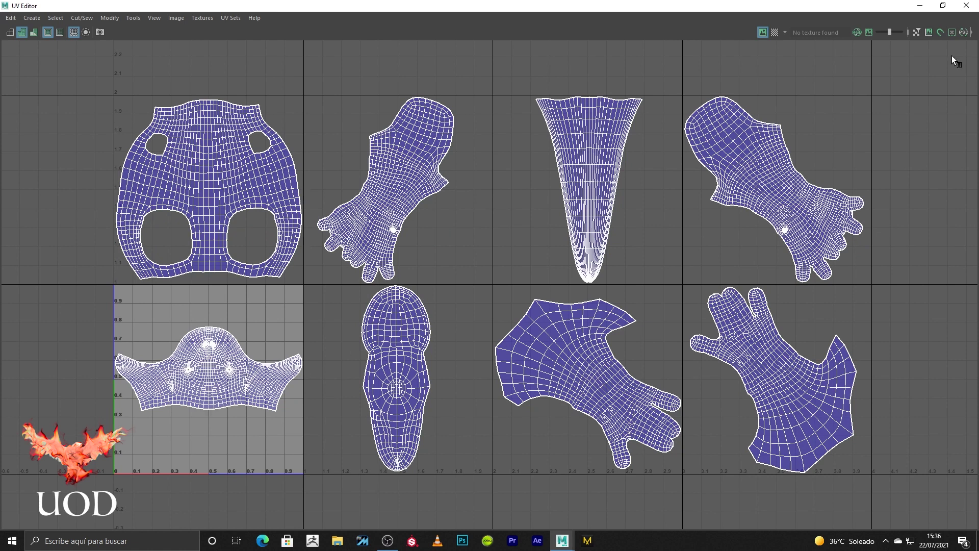
- Clear the selection and save an incremented copy of the scene as rex.0007.ma
click(920, 6)
right_drag(525, 234, 589, 186)
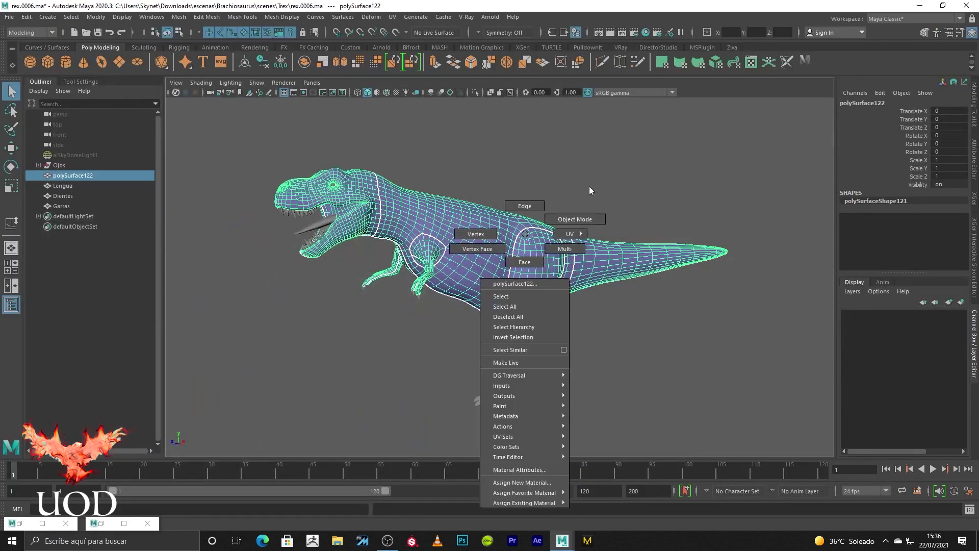
click(531, 185)
click(9, 17)
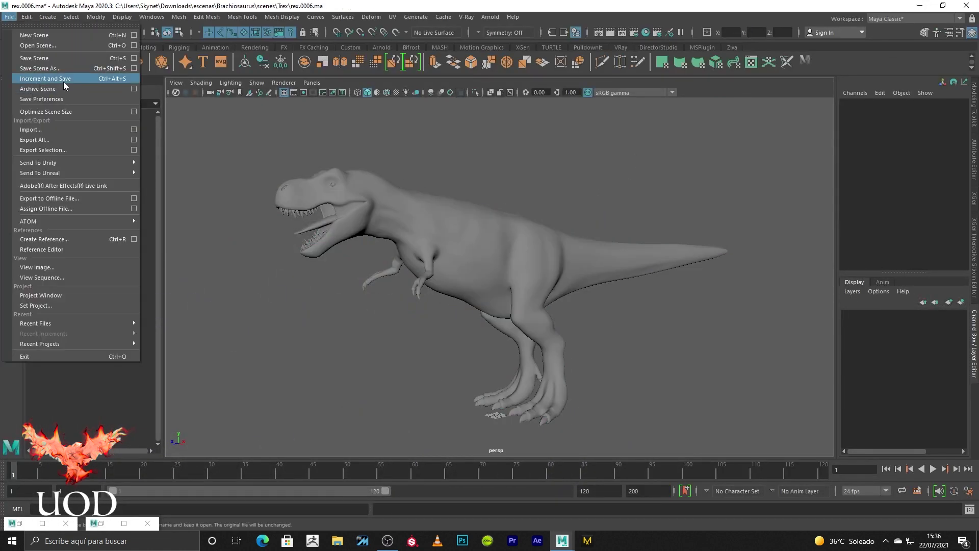
click(23, 77)
- Apply an automatic UV projection (polyAutoProj1) to the whole T-rex mesh
click(621, 262)
scroll(557, 328, up, 5)
alt+drag(557, 328, 644, 280)
key(bracketleft)
key(bracketleft)
key(bracketleft)
key(bracketleft)
key(bracketleft)
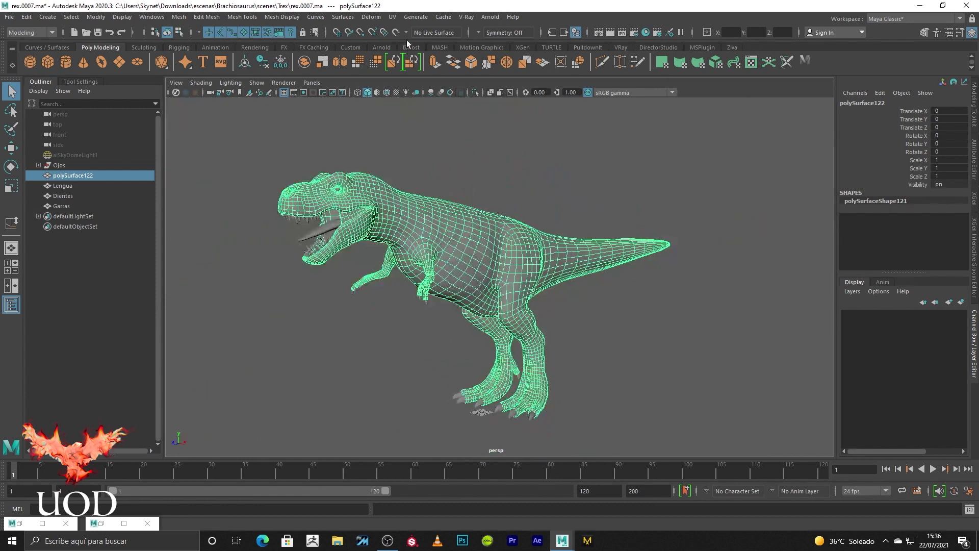
click(395, 18)
click(417, 75)
click(587, 149)
right_drag(517, 219, 608, 166)
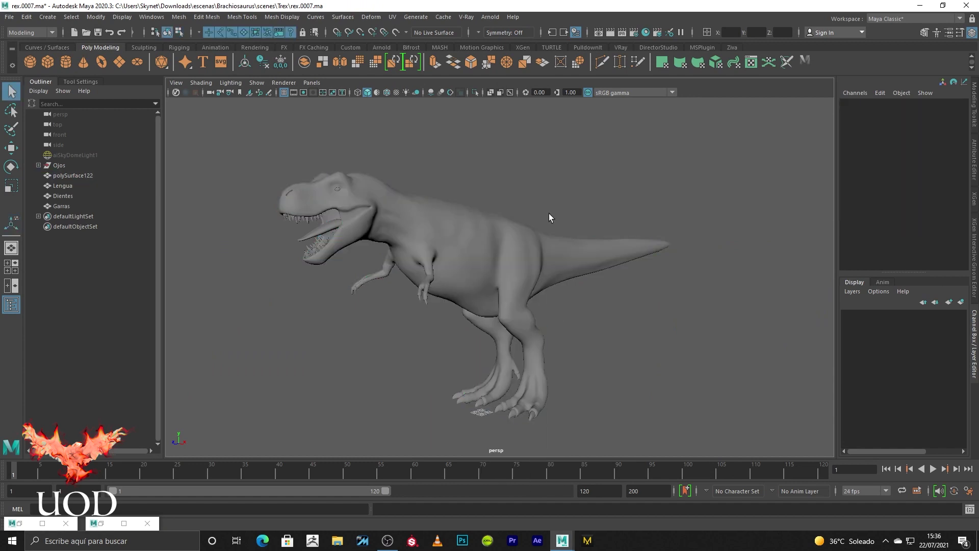
click(482, 232)
right_drag(481, 230, 472, 233)
- Return to object selection and orbit to a front view of the T-rex's legs
click(472, 234)
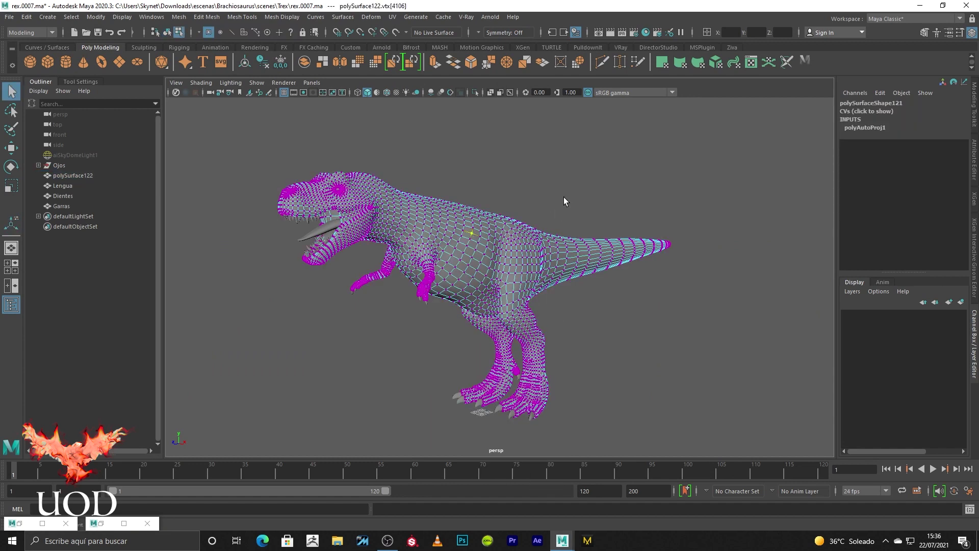
key(F8)
scroll(547, 285, up, 5)
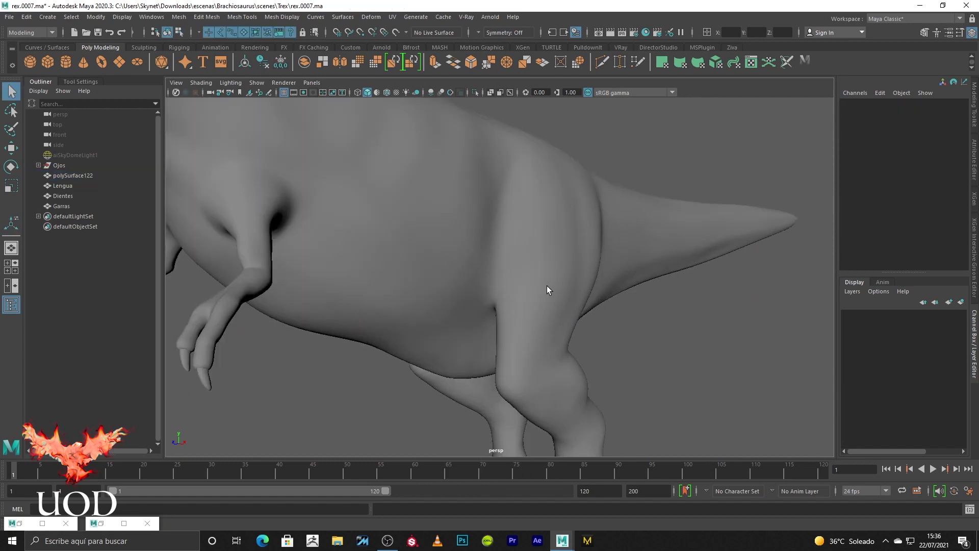
scroll(573, 329, down, 5)
scroll(551, 290, up, 5)
alt+drag(551, 291, 590, 291)
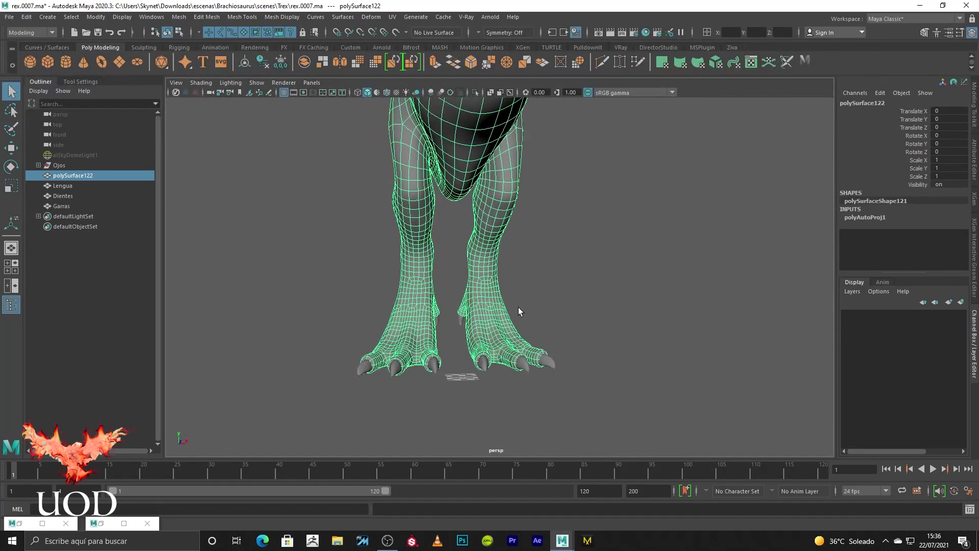
scroll(477, 327, up, 5)
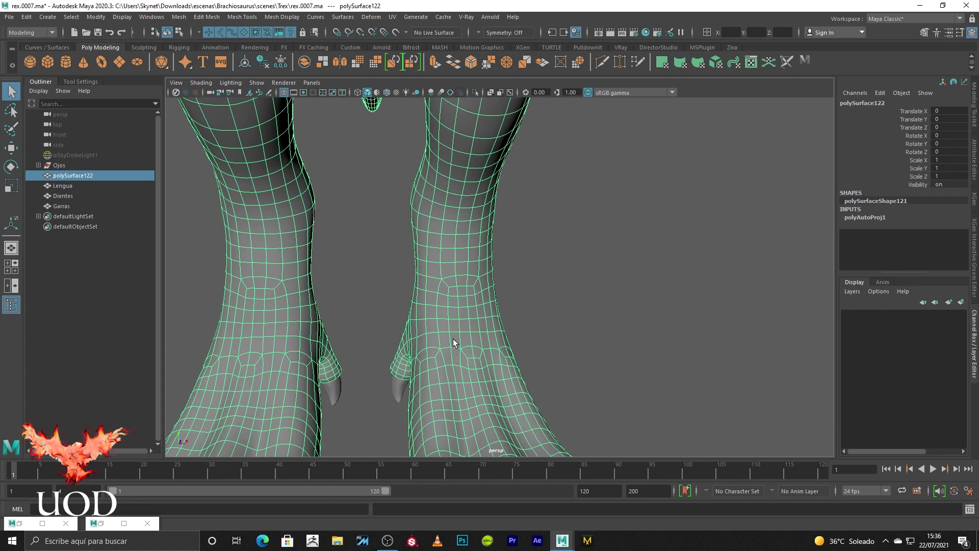
scroll(453, 339, down, 5)
- From a front view of the feet, marquee-select the right foot's faces in face mode
mouse_move(452, 338)
alt+mouse_down()
mouse_move(401, 211)
mouse_move(460, 182)
alt+mouse_up()
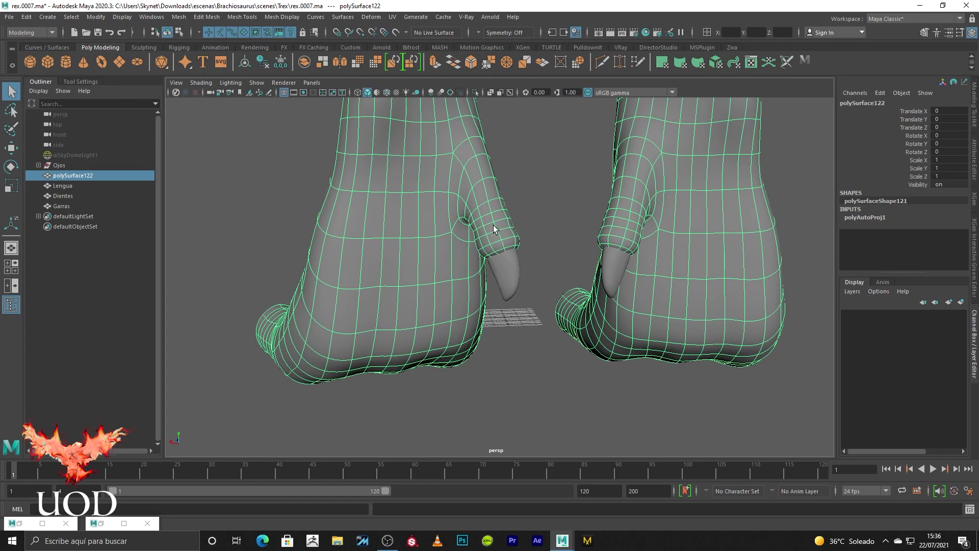
alt+drag(518, 240, 328, 236)
scroll(620, 208, down, 3)
mouse_move(621, 207)
alt+mouse_down()
mouse_move(580, 201)
mouse_move(558, 221)
alt+mouse_up()
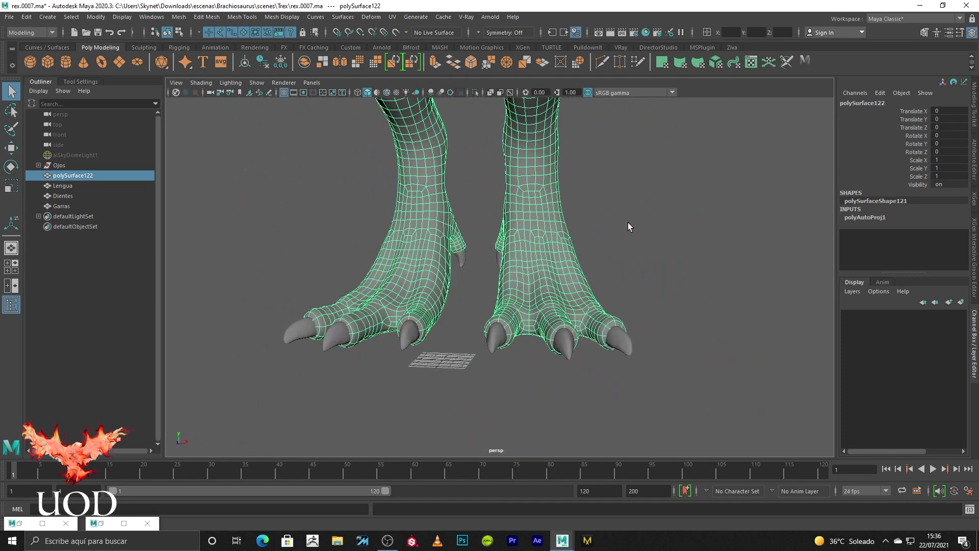
key(F11)
drag(650, 173, 474, 396)
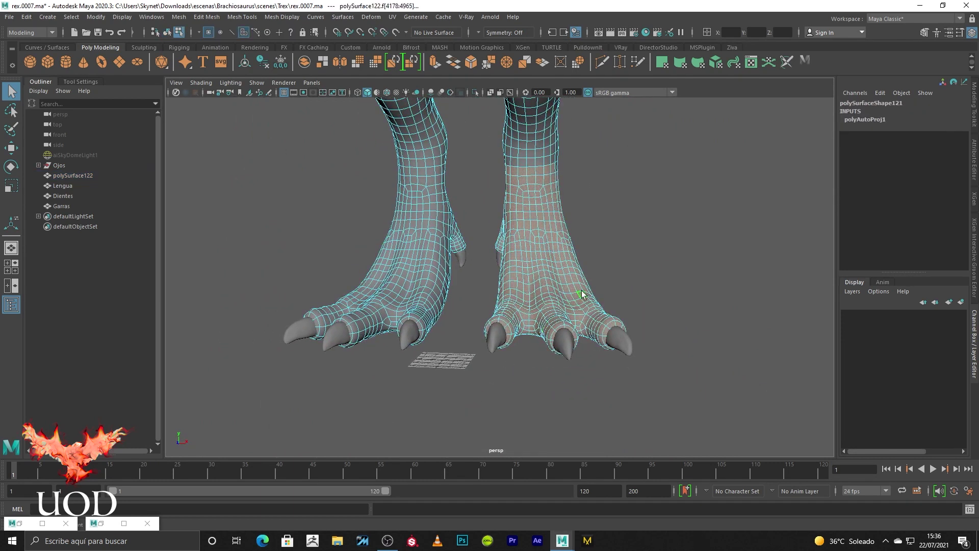
- Grow the face selection up the leg toward the thigh and belly
mouse_move(594, 255)
alt+mouse_down()
mouse_move(623, 361)
mouse_move(632, 341)
alt+mouse_up()
key(shift+period)
key(shift+period)
key(shift+period)
key(shift+period)
key(shift+period)
key(shift+period)
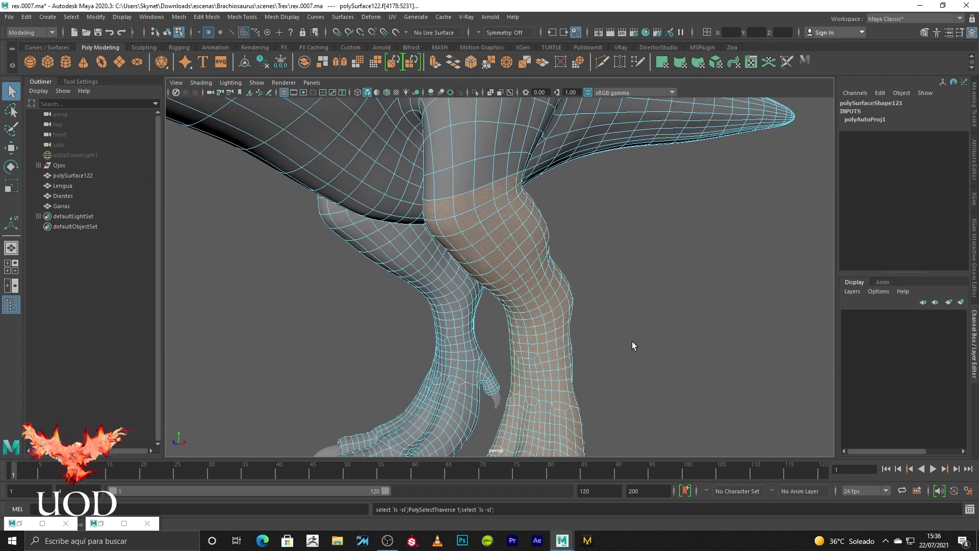
key(shift+period)
alt+right_drag(556, 198, 607, 340)
key(shift+period)
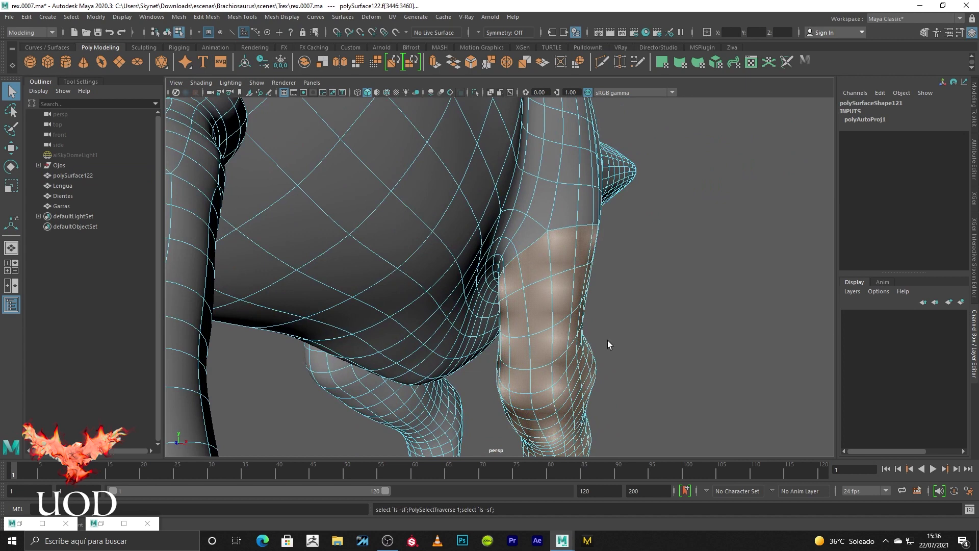
key(shift+period)
key(shift+period)
mouse_move(608, 341)
alt+mouse_down()
mouse_move(643, 328)
mouse_move(530, 166)
mouse_move(608, 309)
mouse_move(394, 296)
mouse_move(407, 332)
alt+mouse_up()
- Add four face loops around the hip and across the belly to the selection
shift+double_click(408, 332)
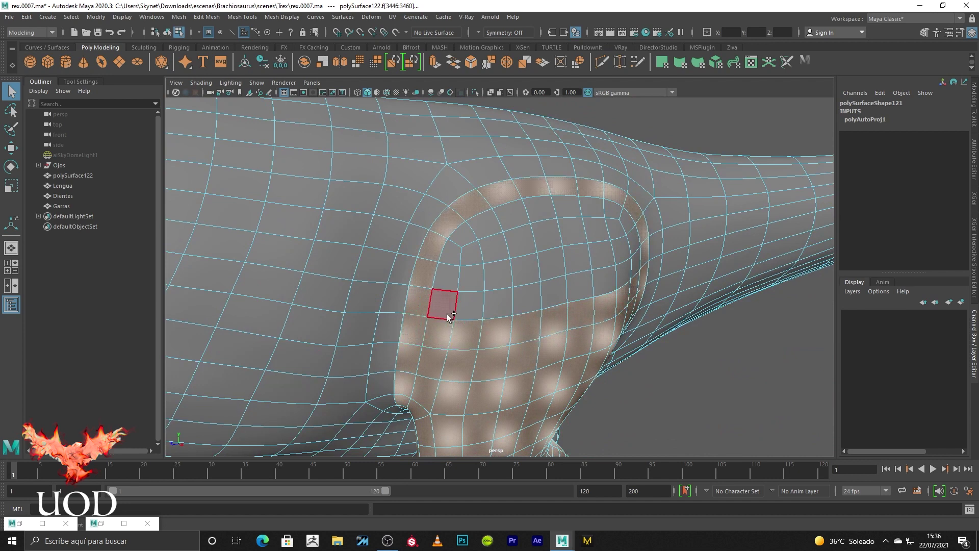
shift+double_click(638, 264)
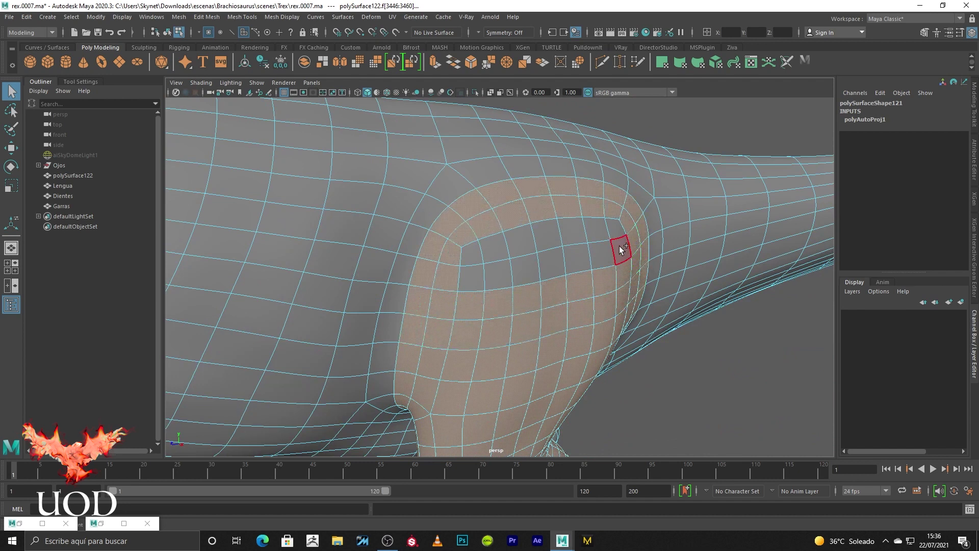
shift+double_click(467, 278)
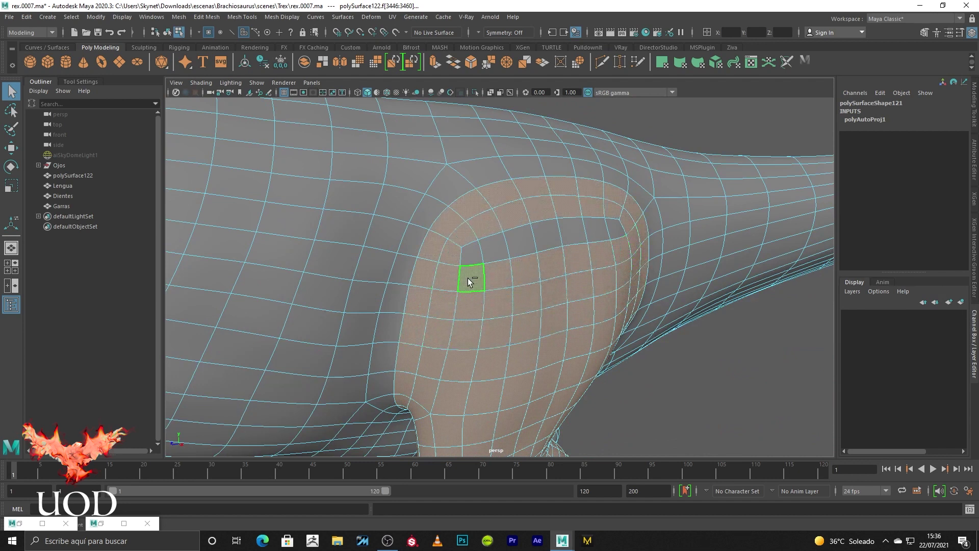
shift+double_click(628, 228)
key(a)
alt+drag(628, 229, 628, 201)
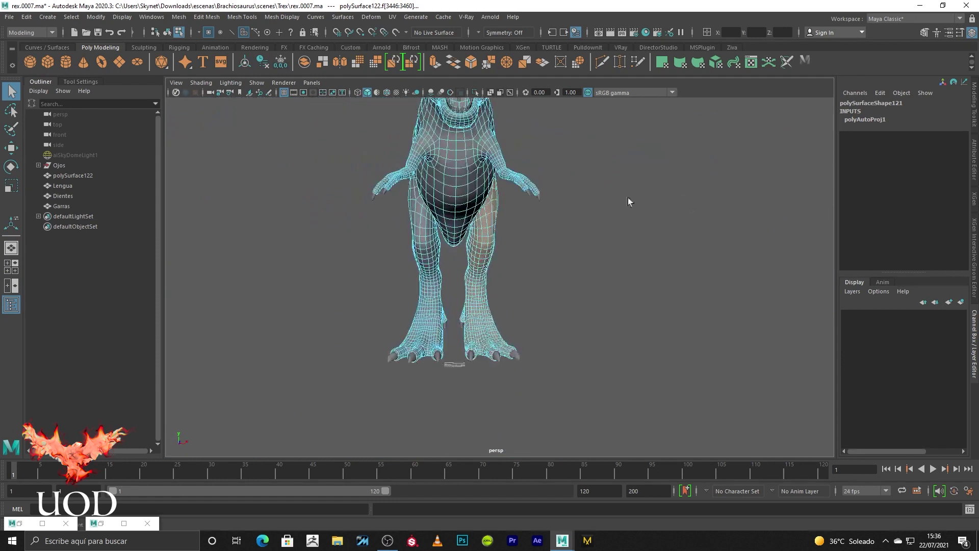
alt+right_drag(628, 202, 631, 246)
alt+drag(632, 247, 595, 247)
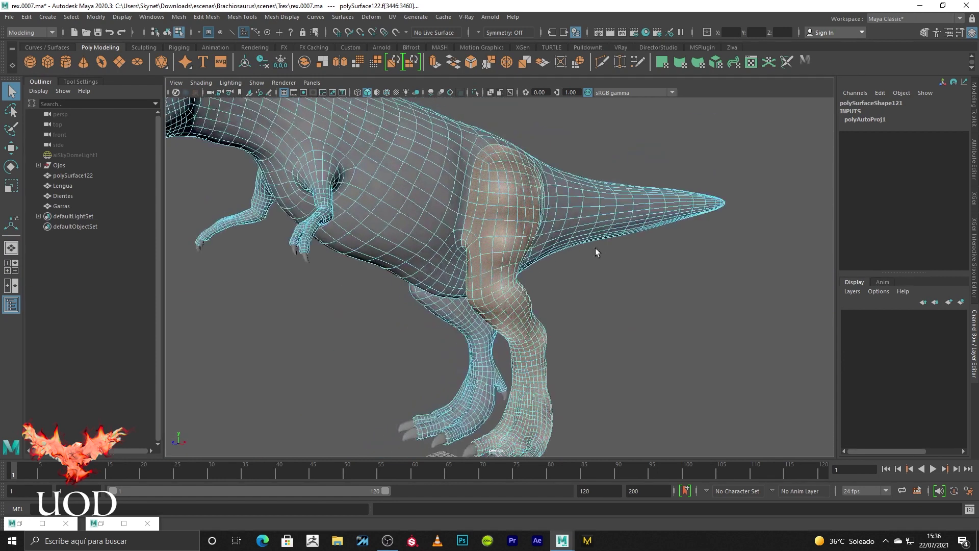
- Apply a second automatic projection (polyAutoProj2) to the selected leg faces, then return to object mode
click(392, 17)
click(414, 74)
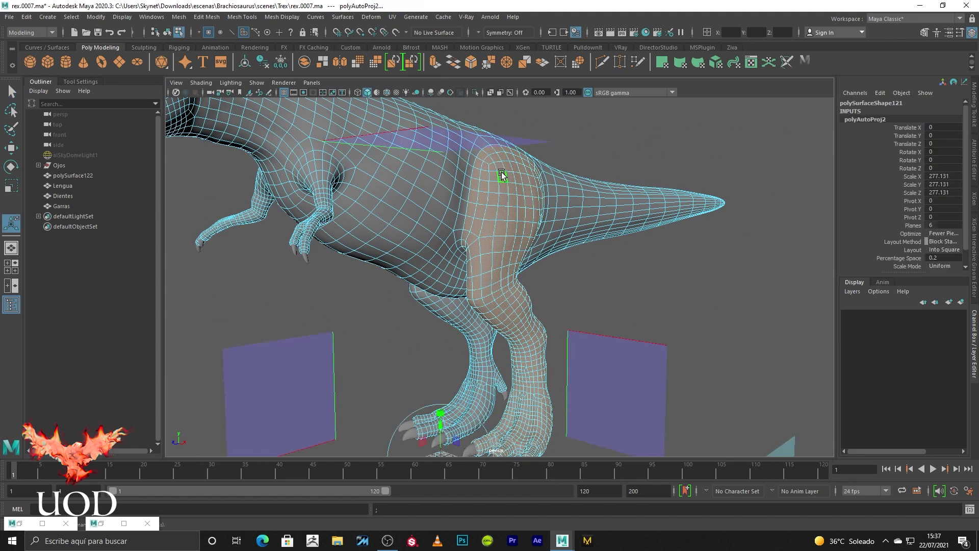
key(q)
key(F8)
click(122, 521)
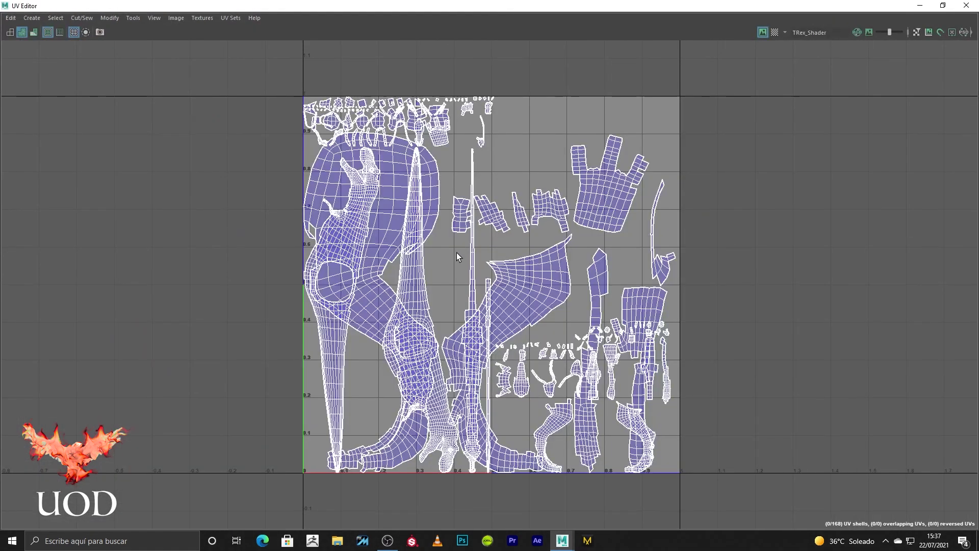
- Select four UV shells in UV Shell mode, starting with the large body shell
right_drag(533, 252, 506, 207)
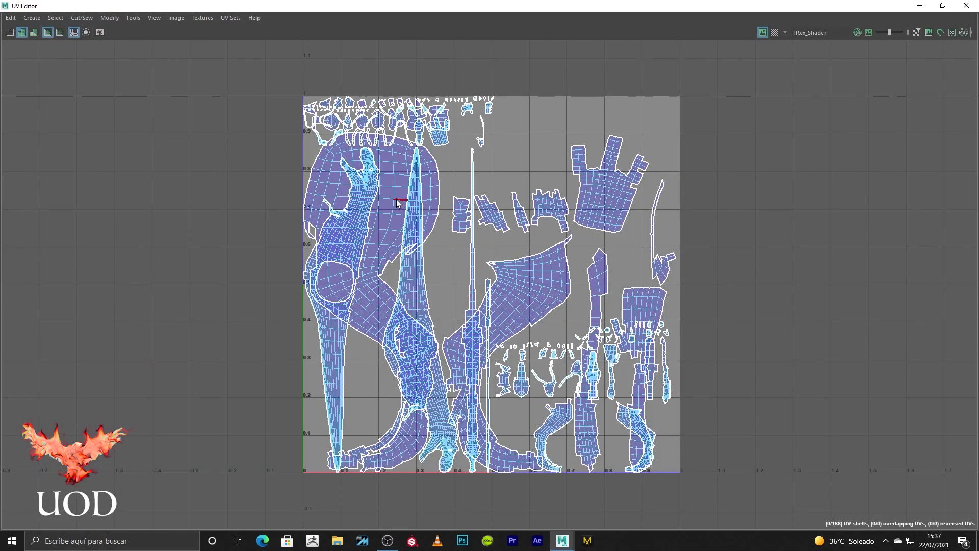
right_drag(456, 252, 371, 220)
click(380, 219)
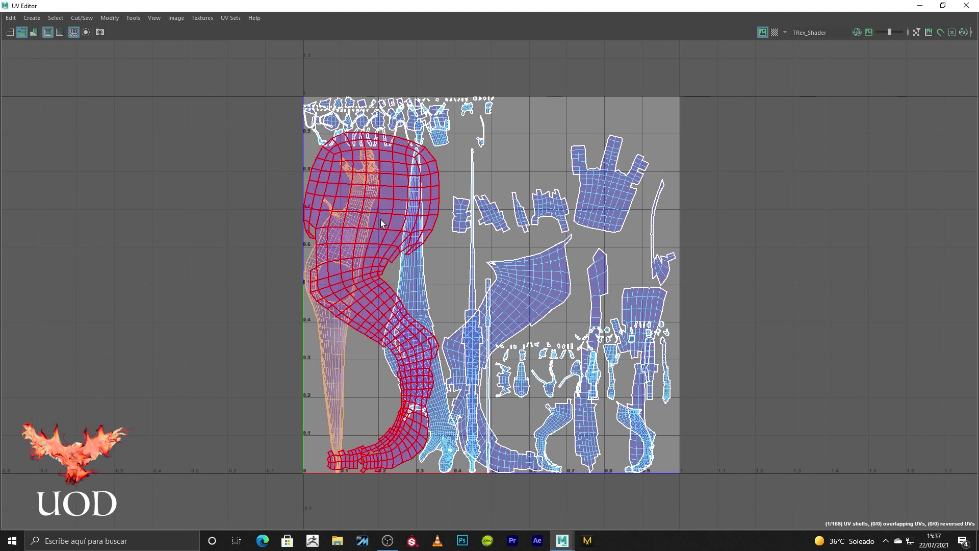
scroll(504, 301, down, 1)
shift+click(504, 301)
scroll(568, 299, down, 1)
shift+click(567, 299)
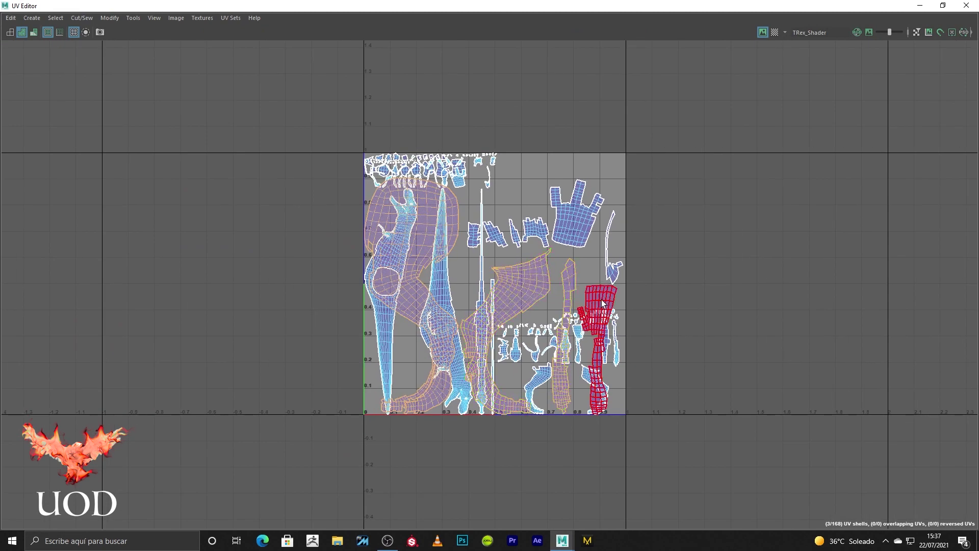
scroll(594, 302, down, 1)
shift+click(594, 301)
- Move the selected shells left out of the 0–1 tile and clear the selection
key(w)
middle_drag(350, 303, 248, 305)
mouse_move(308, 203)
middle_down()
mouse_move(183, 285)
mouse_move(542, 225)
middle_up()
click(183, 285)
scroll(442, 216, up, 2)
scroll(443, 223, up, 2)
- Switch to edge mode and return to the 3D view, orbiting toward the leg
key(F10)
click(920, 5)
mouse_move(524, 236)
alt+mouse_down()
mouse_move(575, 234)
mouse_move(518, 274)
alt+mouse_up()
scroll(533, 286, up, 3)
- Pick a single edge on the T-rex's leg with the Select tool and orbit around it
scroll(499, 289, up, 2)
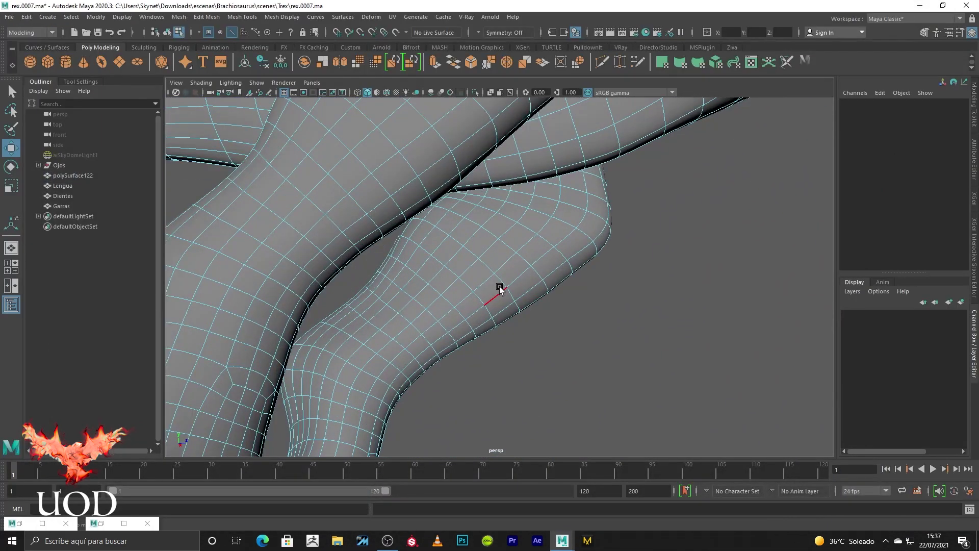
key(q)
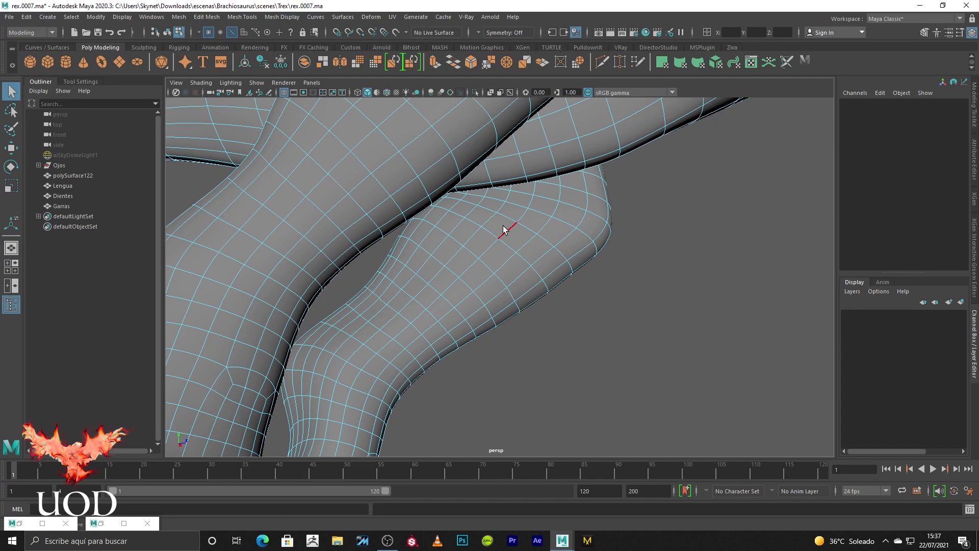
click(502, 230)
scroll(397, 292, down, 3)
mouse_move(386, 295)
alt+mouse_down()
mouse_move(462, 356)
mouse_move(487, 394)
mouse_move(491, 306)
mouse_move(474, 326)
mouse_move(487, 323)
mouse_move(484, 334)
alt+mouse_up()
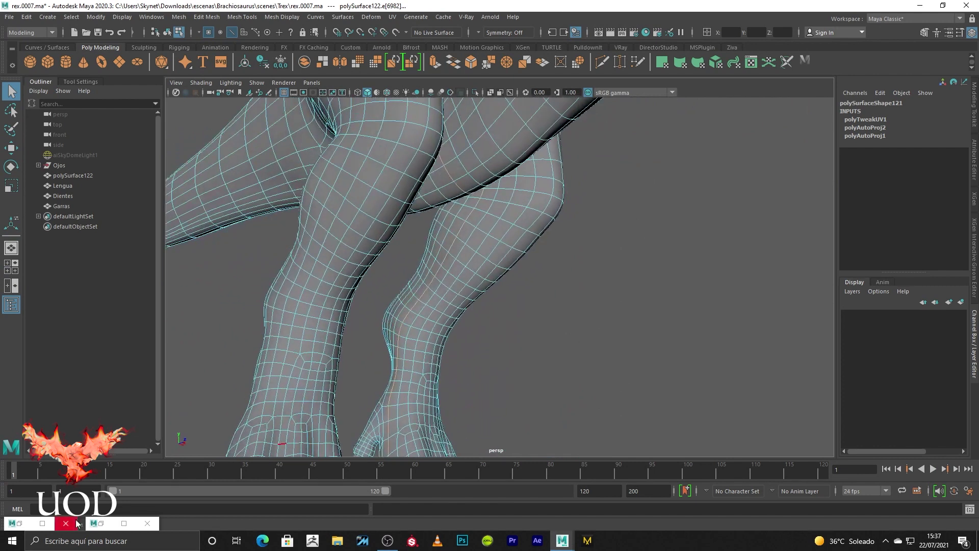
click(119, 522)
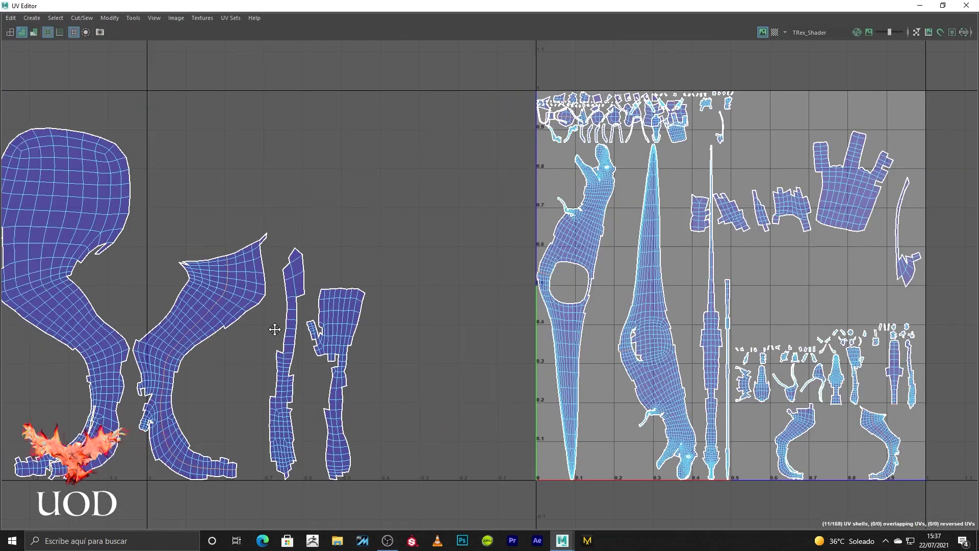
- Frame the leg shells and select their border edges for sewing
key(f)
scroll(556, 237, up, 2)
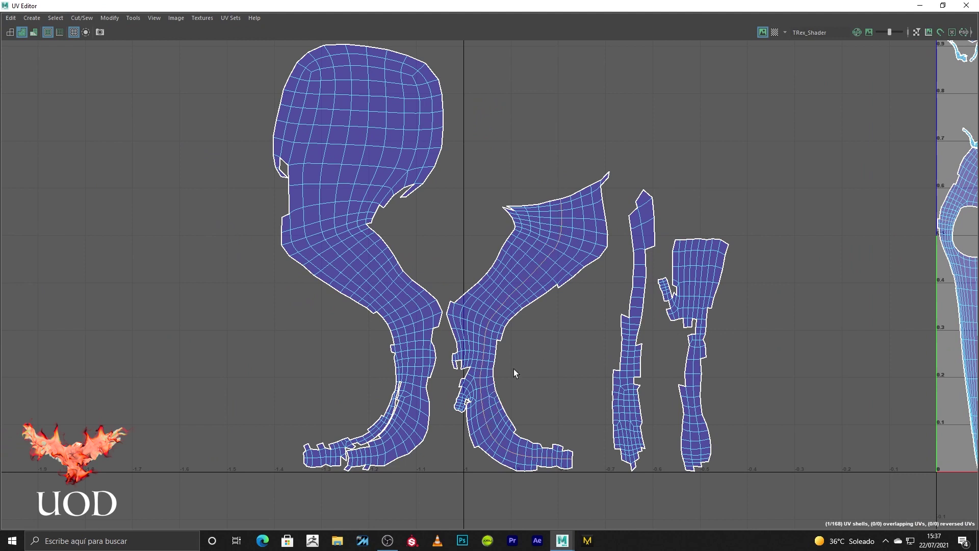
click(81, 18)
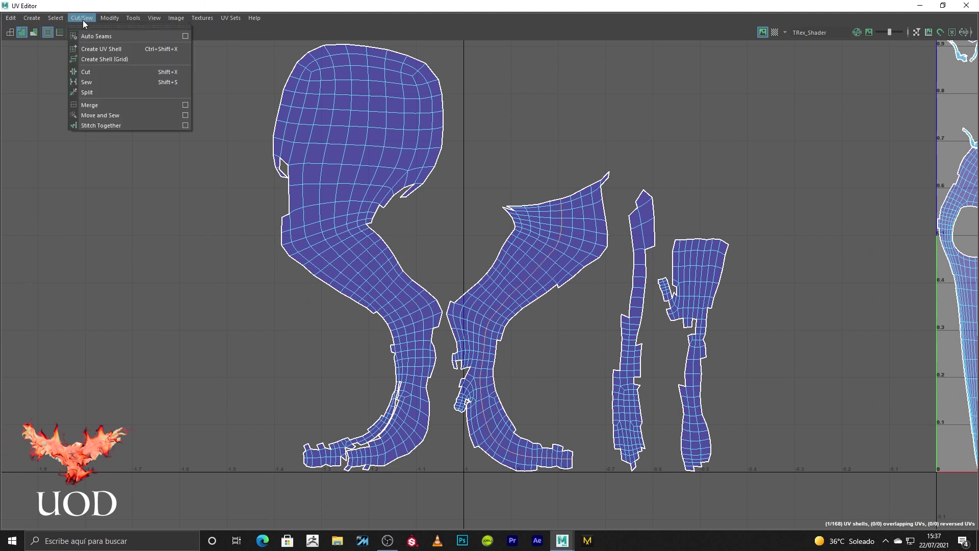
click(98, 76)
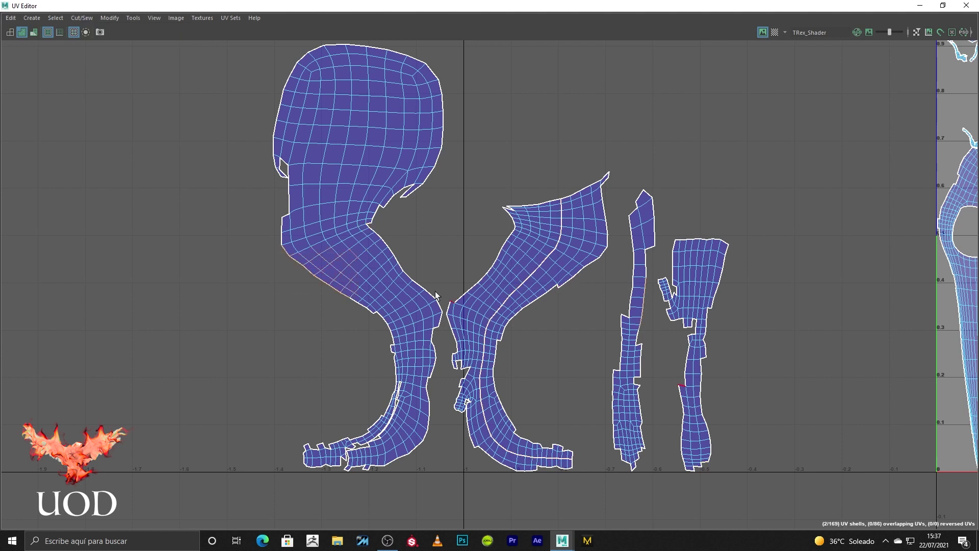
- Move and sew the thin strip and the edges near the head notch onto the body shell
click(82, 18)
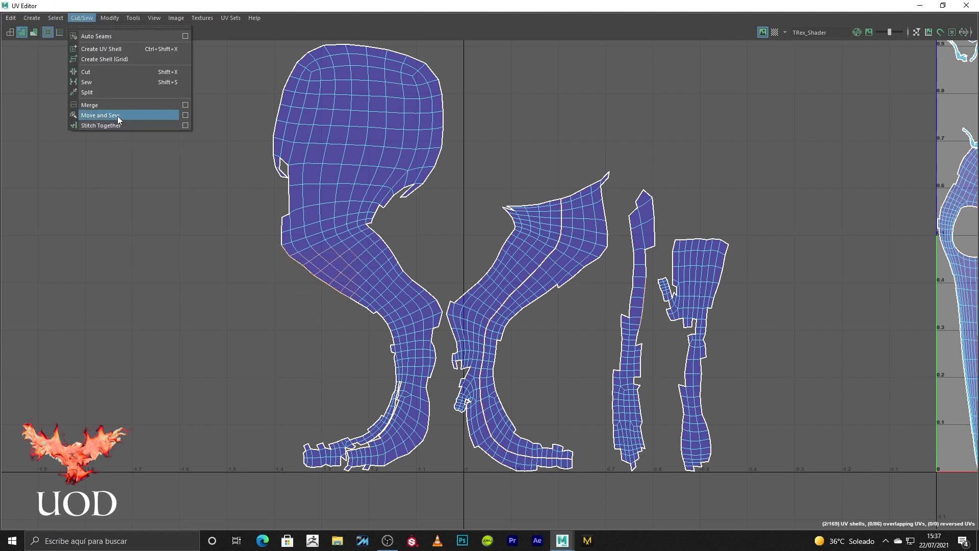
click(118, 115)
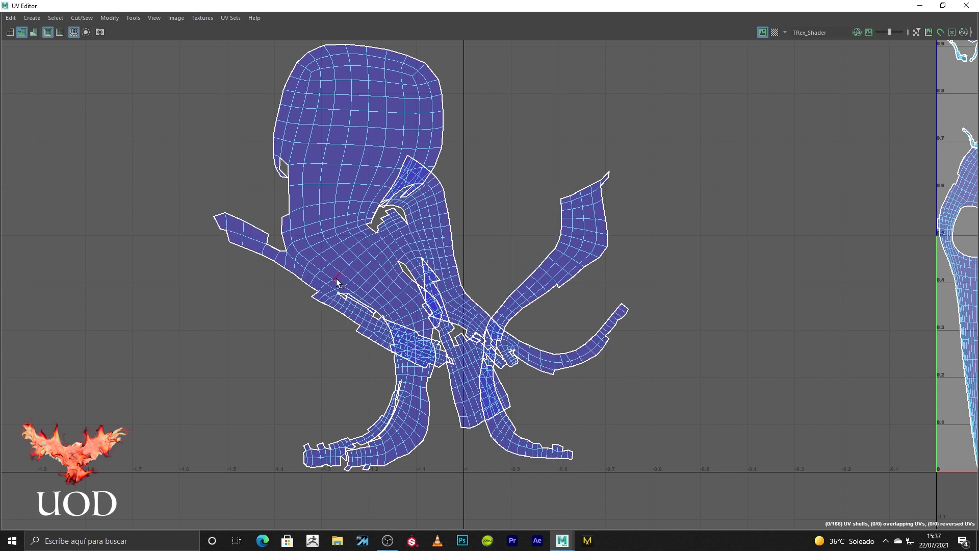
key(g)
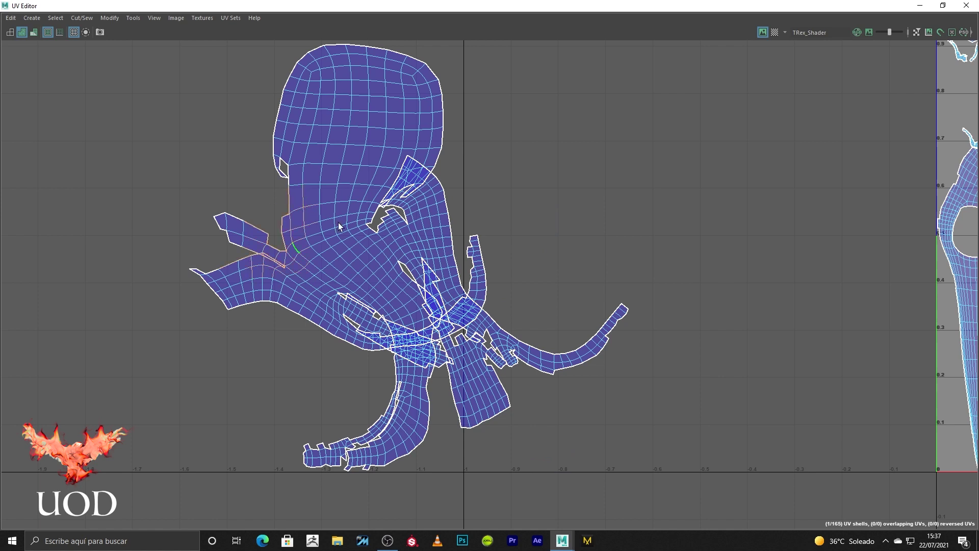
click(286, 169)
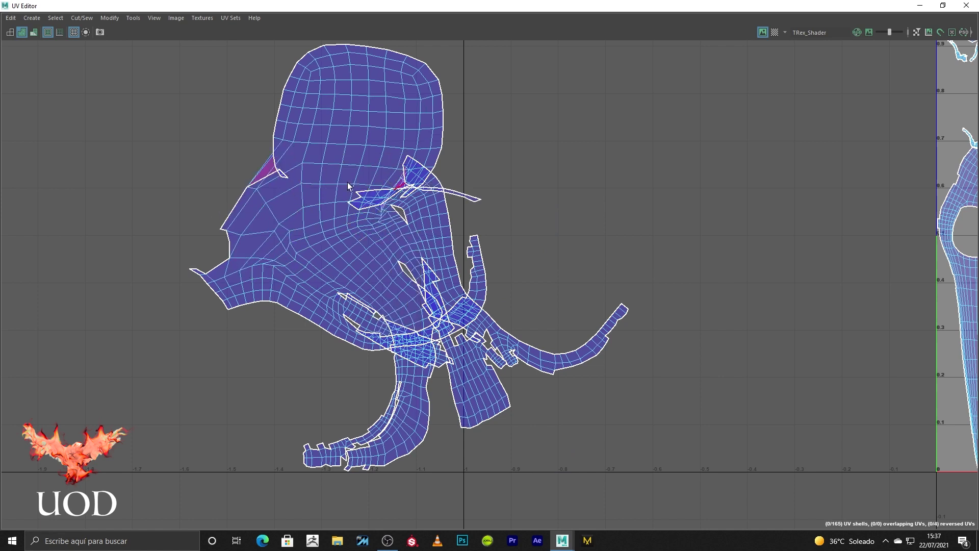
click(353, 201)
- Unfold the merged shell, then Move and Sew the first notch edge closed
shift+right_drag(413, 194, 553, 194)
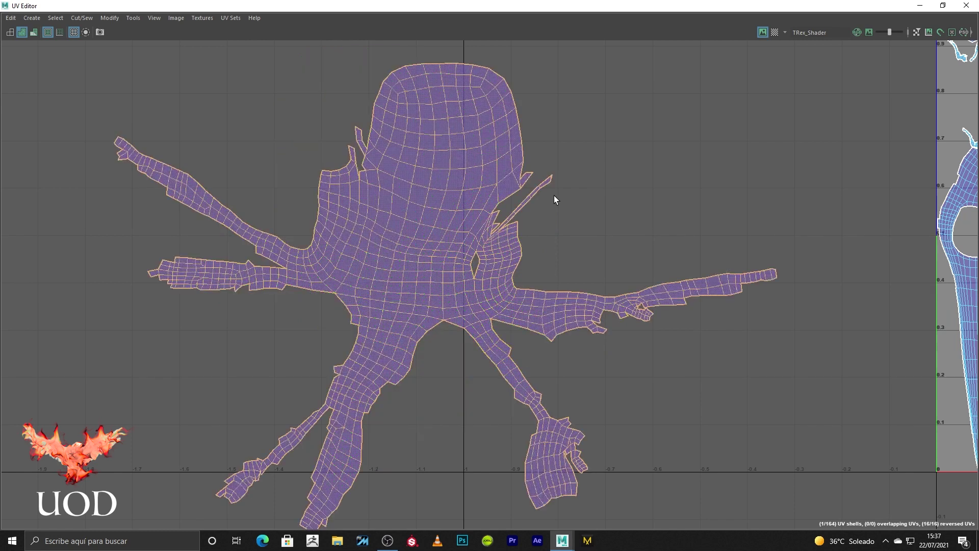
click(607, 167)
scroll(352, 153, up, 5)
key(F10)
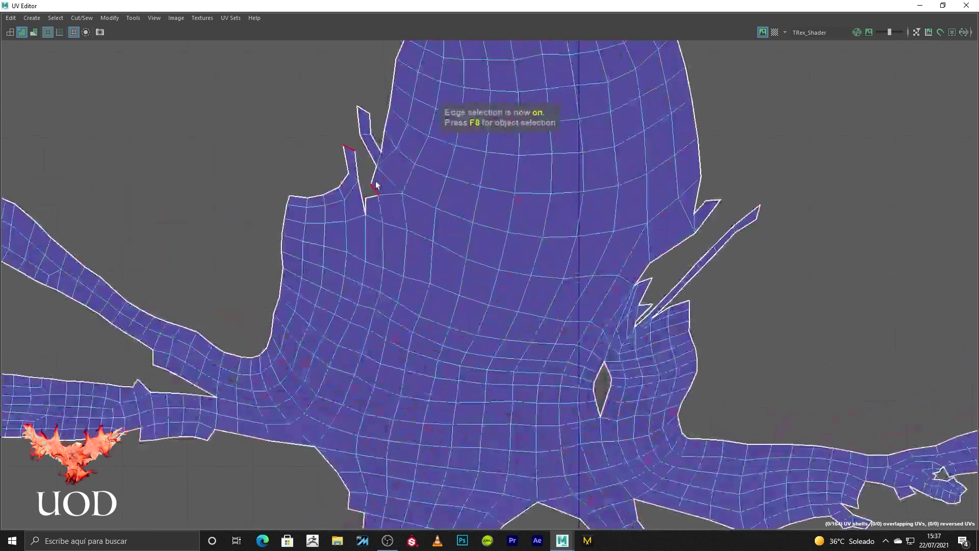
click(369, 155)
click(79, 17)
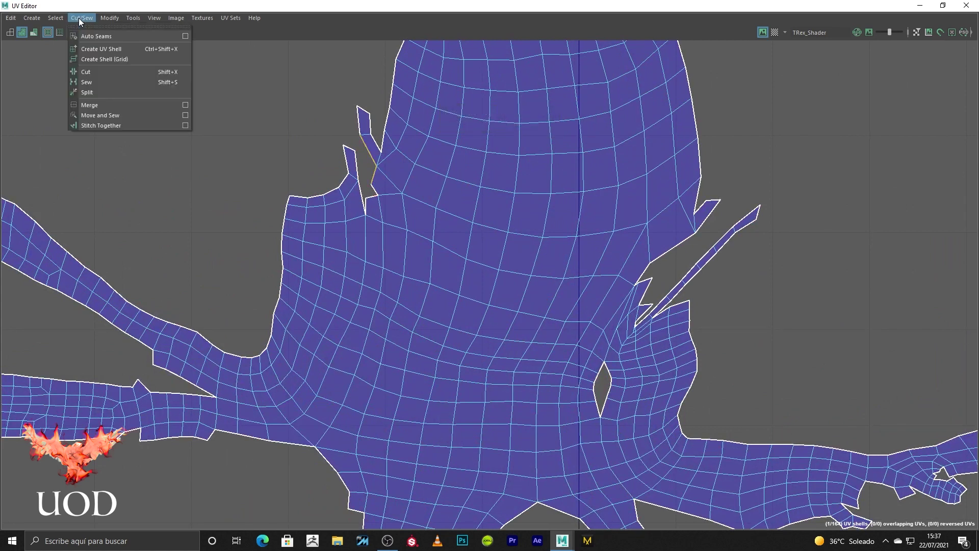
click(103, 112)
- Sew the upper and lower arm pieces together along the chosen edges
click(382, 125)
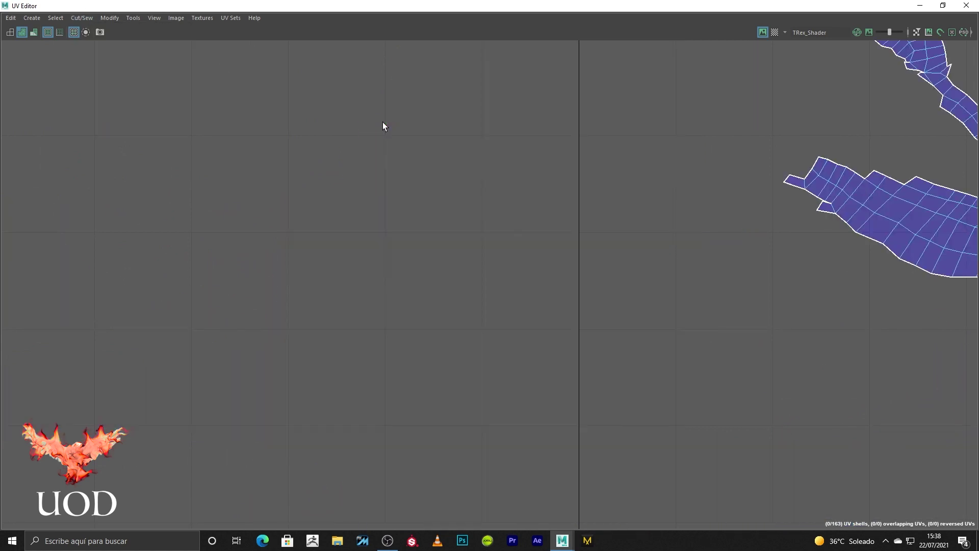
scroll(603, 261, down, 2)
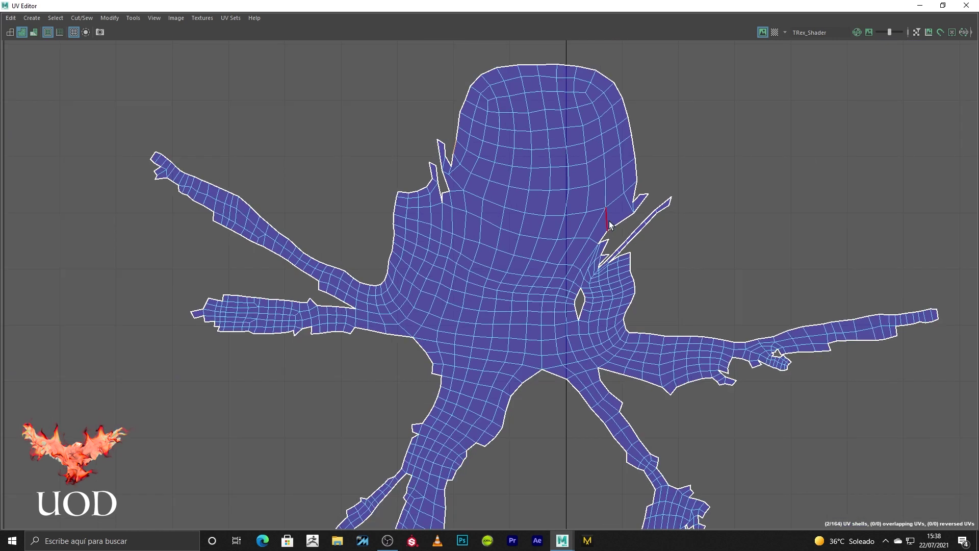
scroll(486, 212, down, 3)
alt+middle_drag(486, 212, 252, 199)
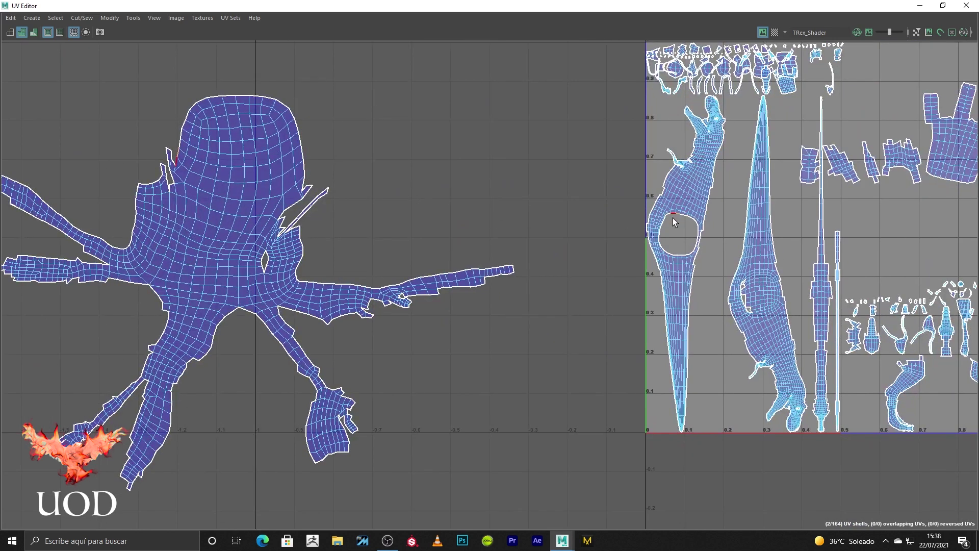
scroll(47, 192, up, 3)
alt+middle_drag(47, 192, 373, 199)
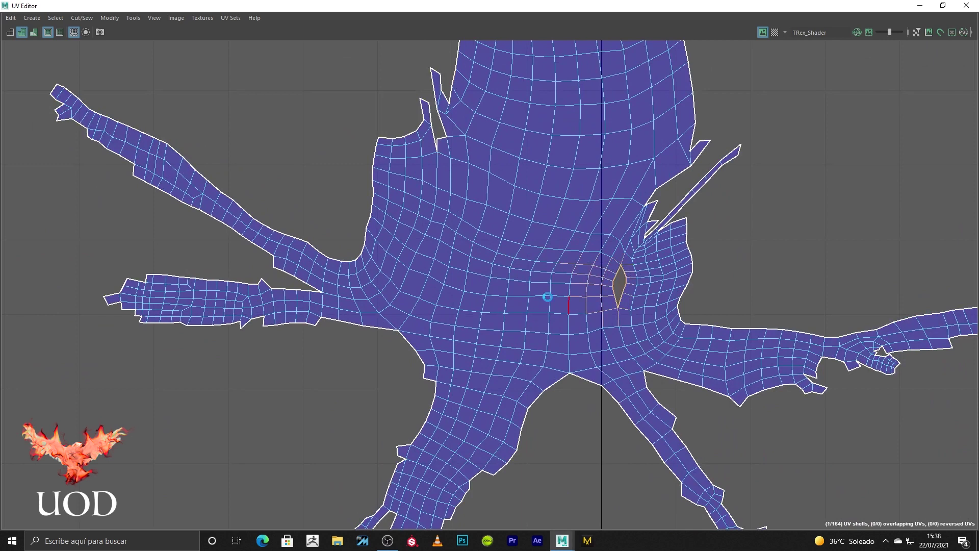
shift+right_drag(284, 265, 220, 224)
click(349, 281)
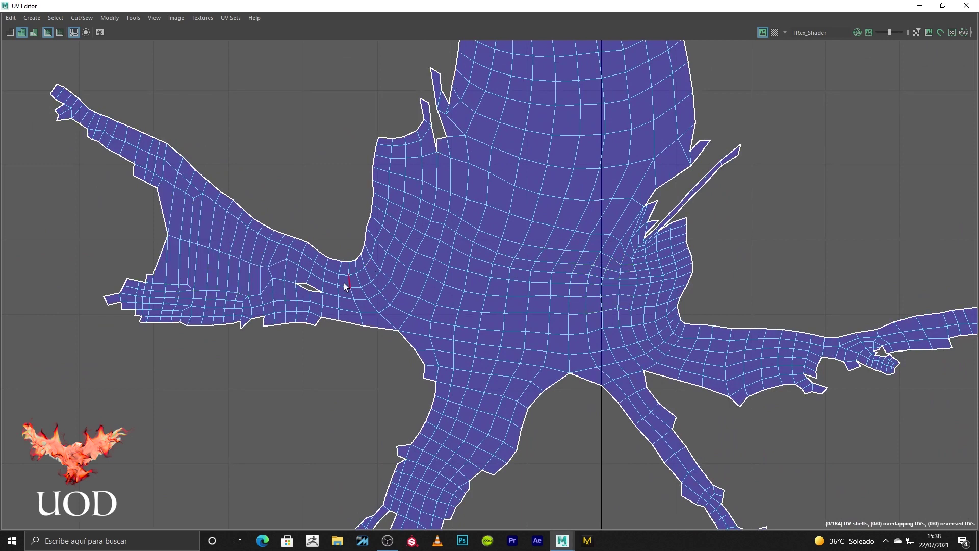
- Select the short spike-base edge and check the whole body shell outline
scroll(393, 440, down, 1)
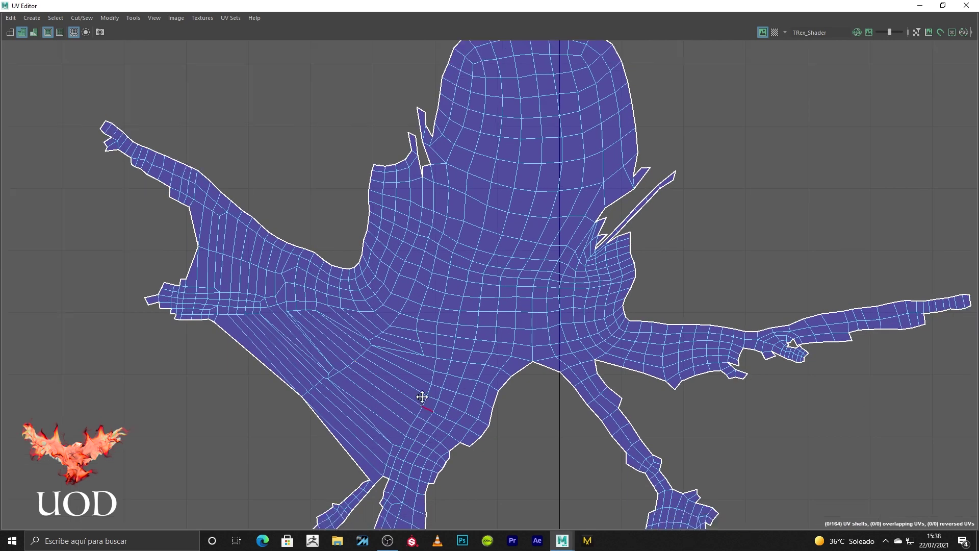
alt+middle_drag(421, 396, 411, 262)
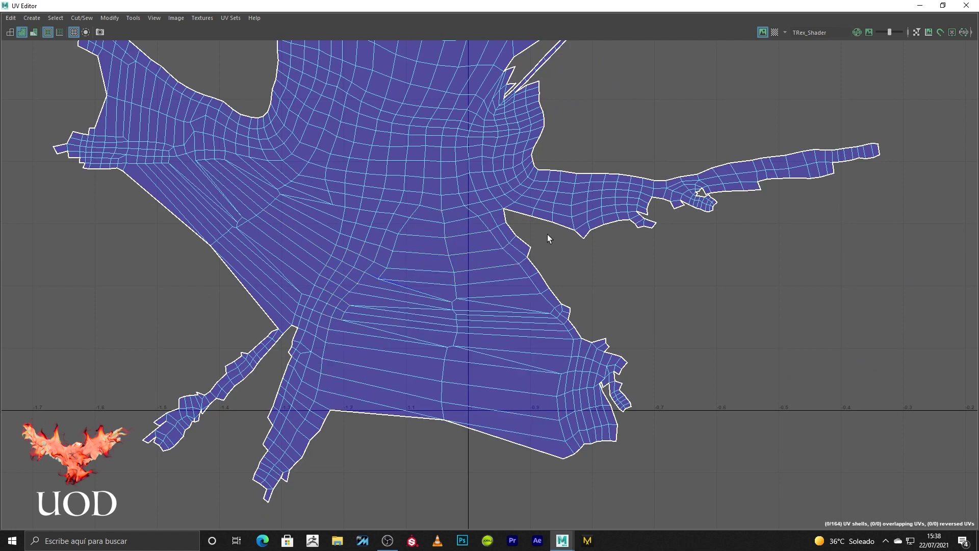
scroll(492, 219, down, 1)
scroll(472, 271, up, 4)
click(500, 248)
scroll(501, 244, down, 3)
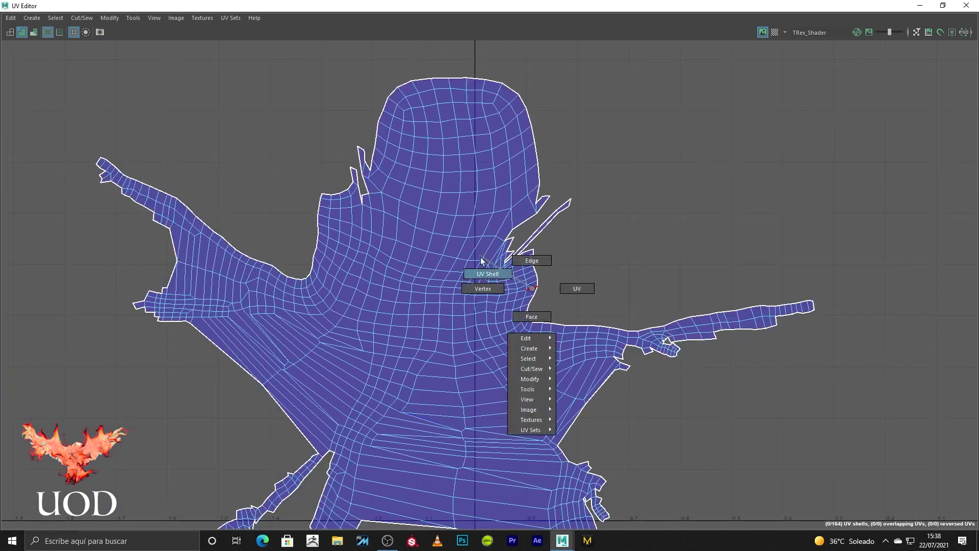
right_drag(531, 288, 481, 286)
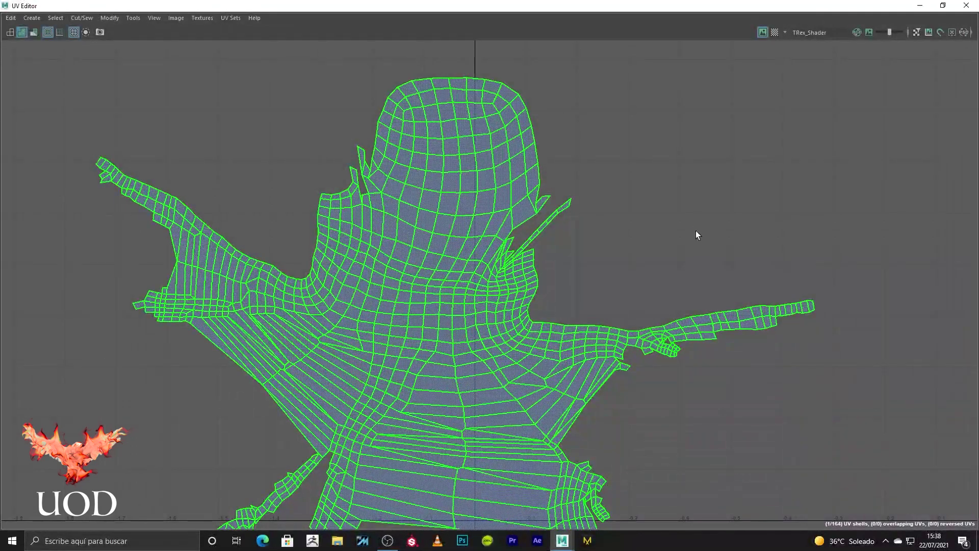
click(695, 230)
- Move and Sew the detached flap onto the head shell
scroll(246, 302, up, 3)
scroll(365, 235, up, 2)
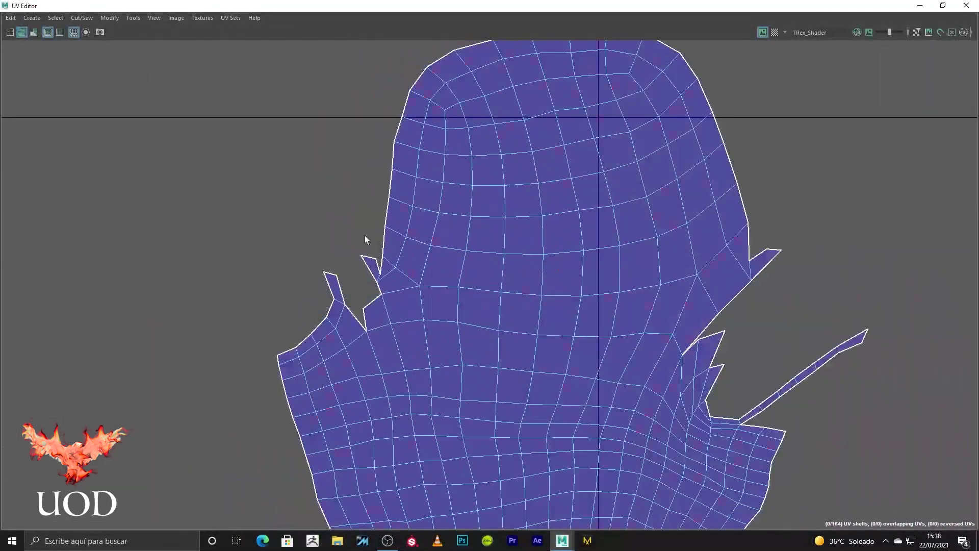
scroll(311, 268, up, 1)
key(F10)
click(71, 23)
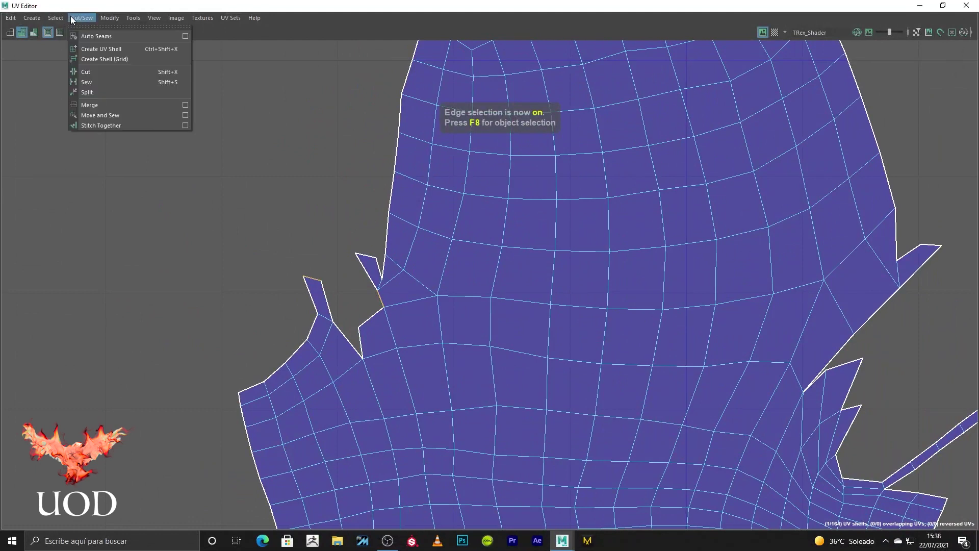
click(108, 118)
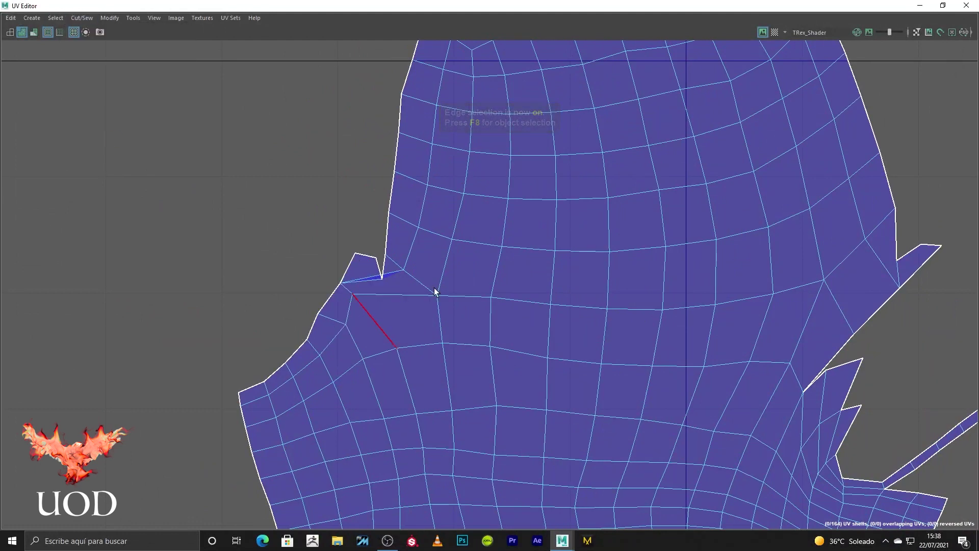
scroll(610, 310, down, 3)
scroll(530, 201, up, 3)
- Sew the thin loose flap onto the head shell's right border
click(537, 159)
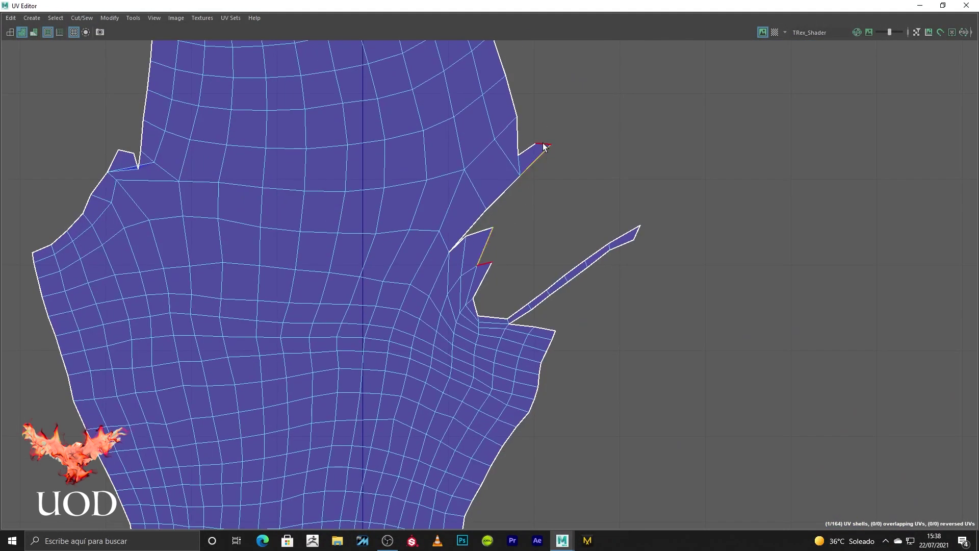
shift+right_drag(540, 161, 493, 200)
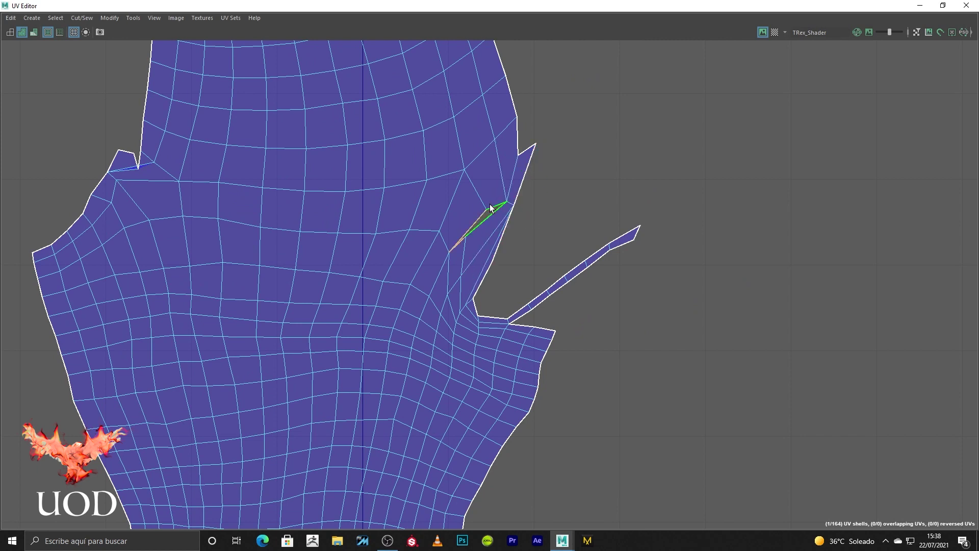
click(526, 185)
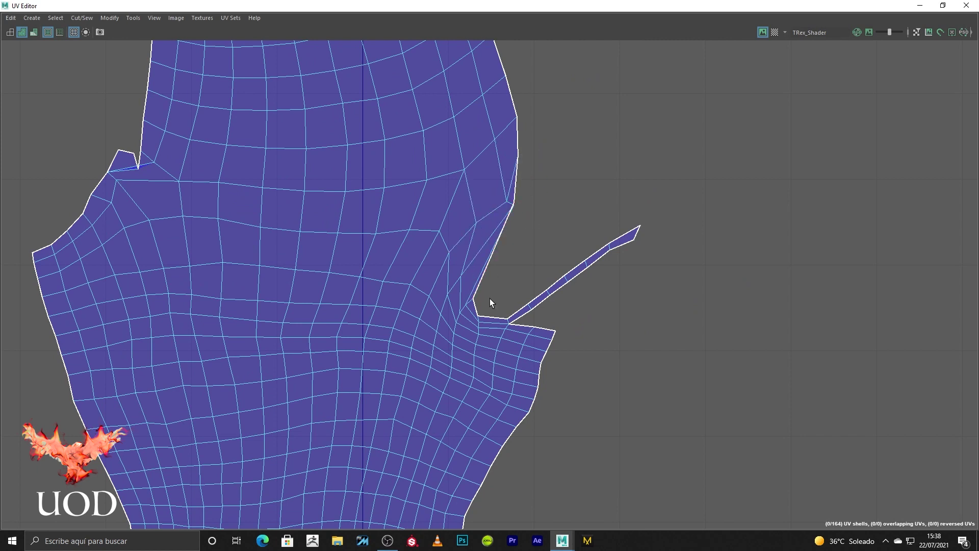
scroll(522, 233, down, 3)
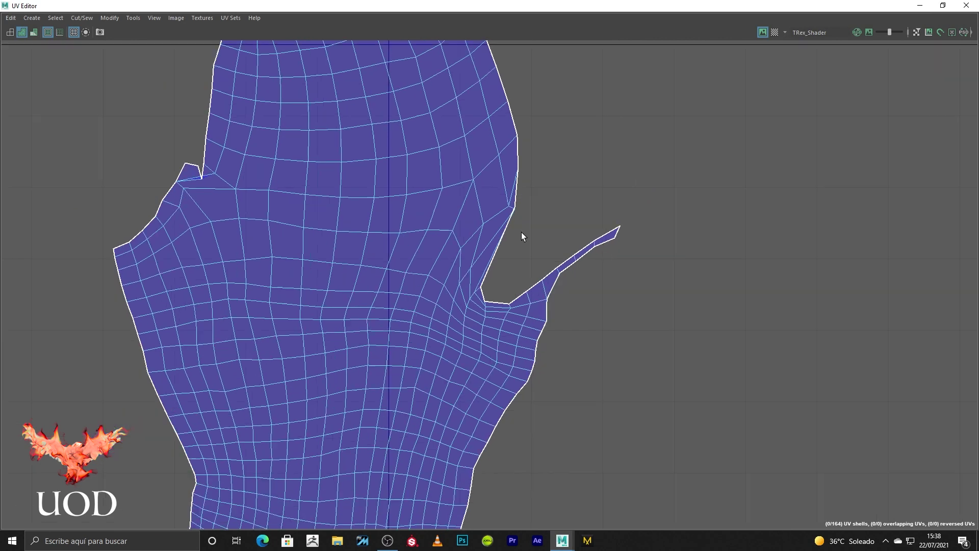
right_drag(536, 230, 498, 228)
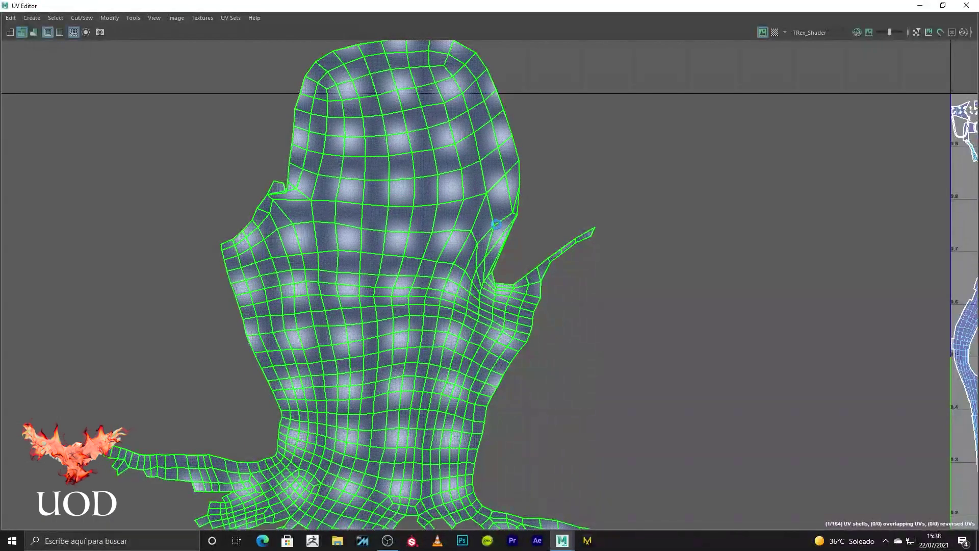
- Select the spike flap's border edges and Move and Sew it onto the body shell
key(F10)
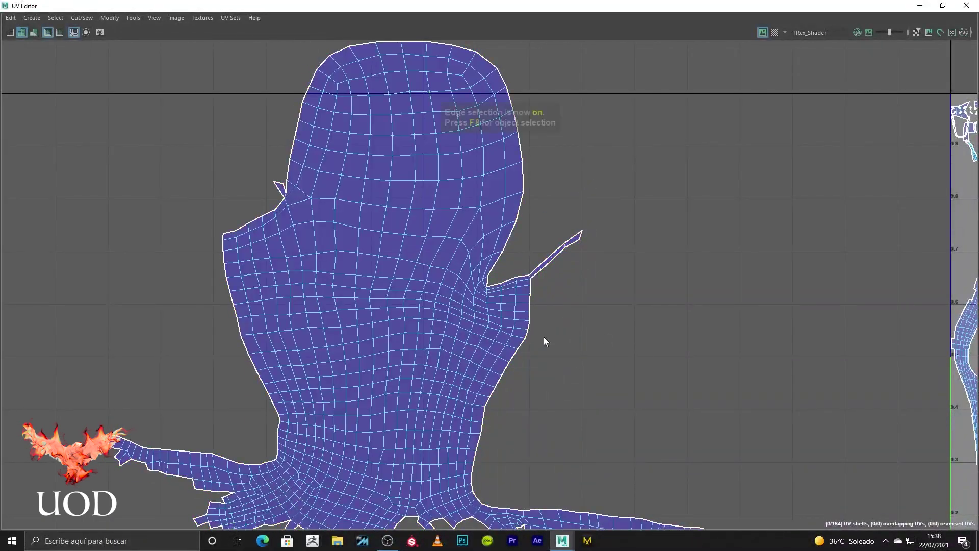
scroll(541, 313, down, 1)
alt+middle_drag(540, 313, 522, 240)
scroll(526, 283, up, 2)
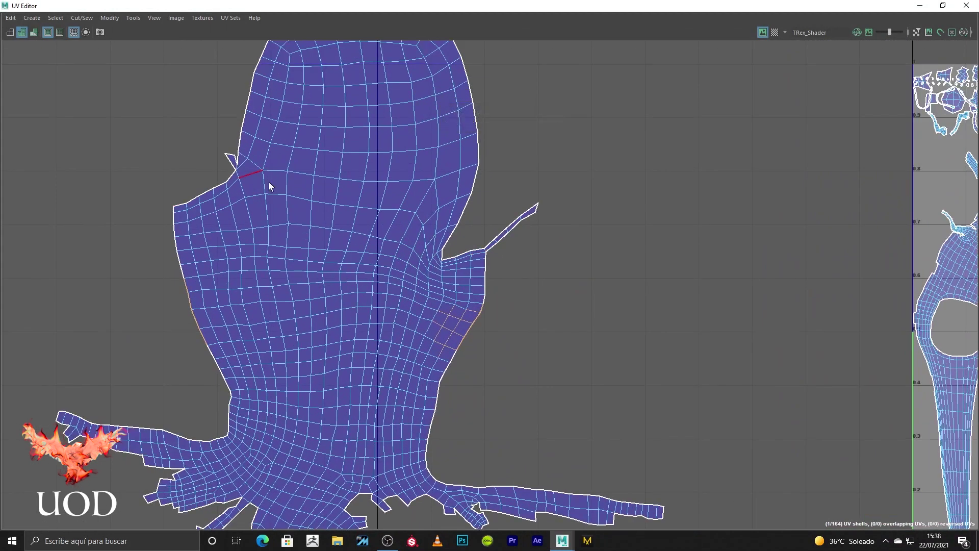
scroll(471, 252, up, 2)
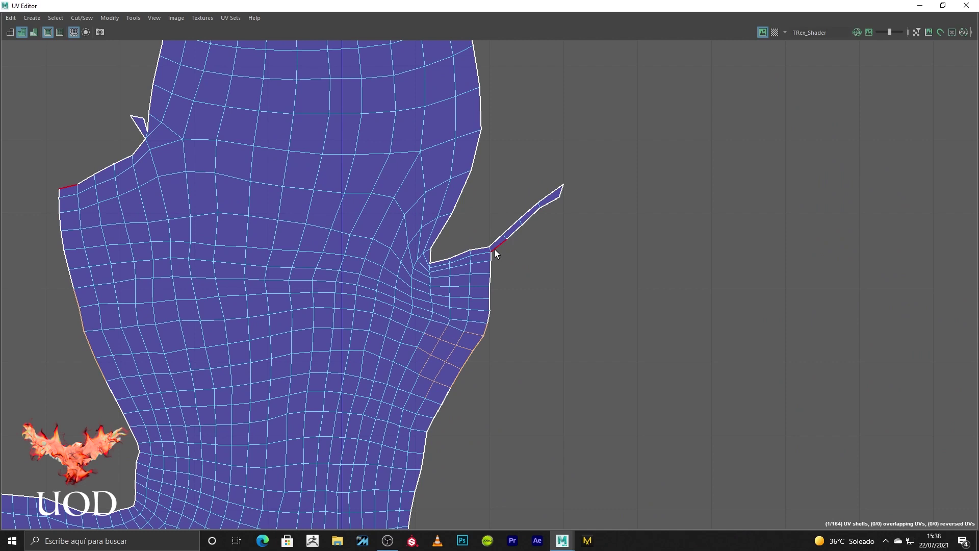
click(81, 18)
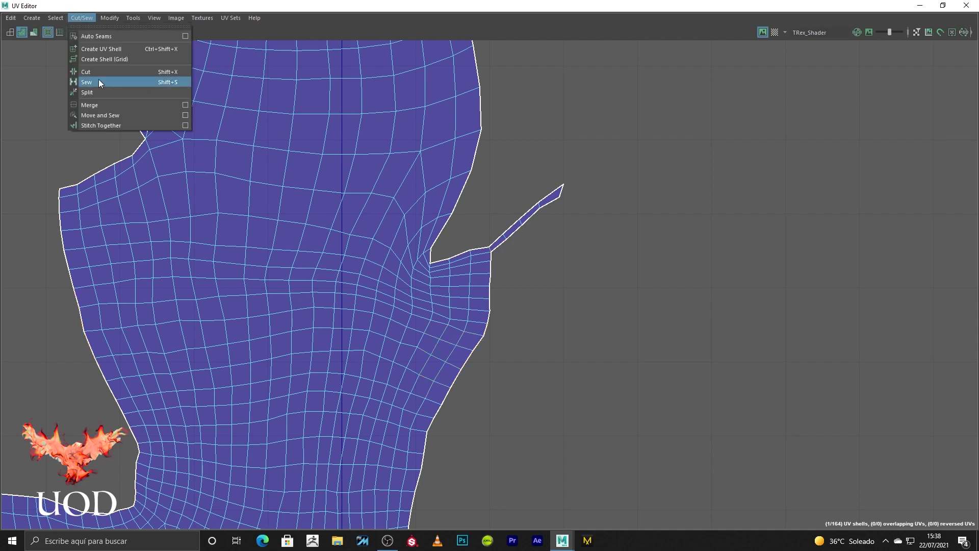
click(77, 123)
drag(63, 206, 65, 206)
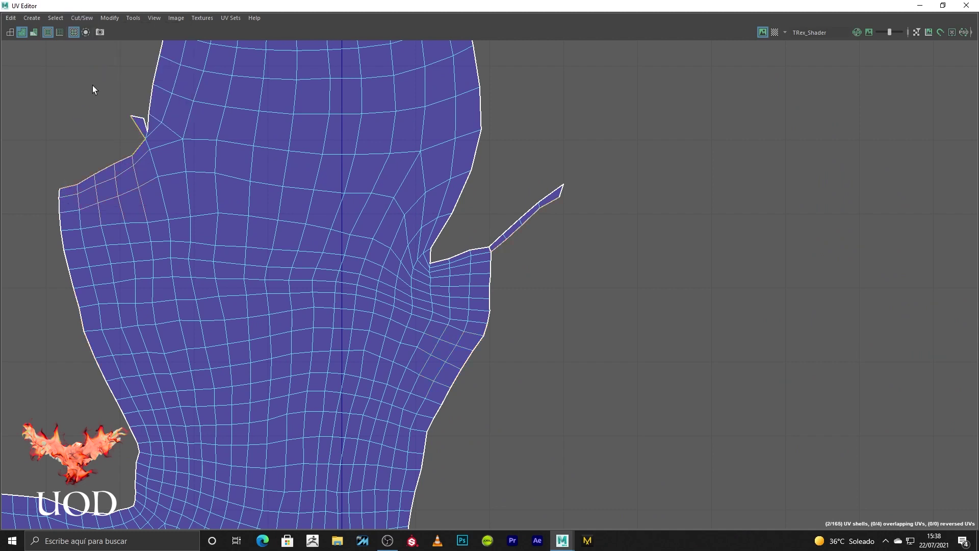
click(78, 20)
click(115, 112)
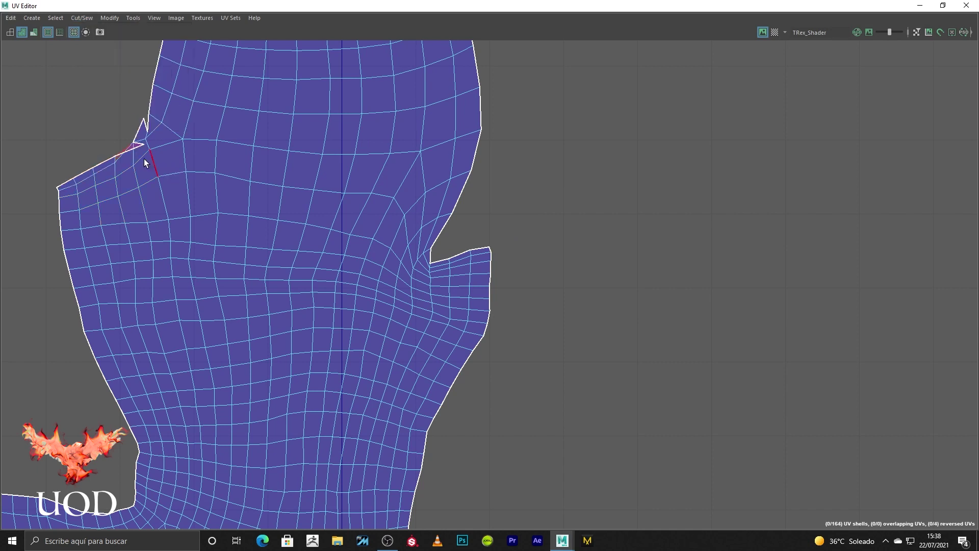
- Pick the upper-left notch edges and recheck the whole body UV shell
alt+middle_drag(144, 158, 367, 192)
click(356, 211)
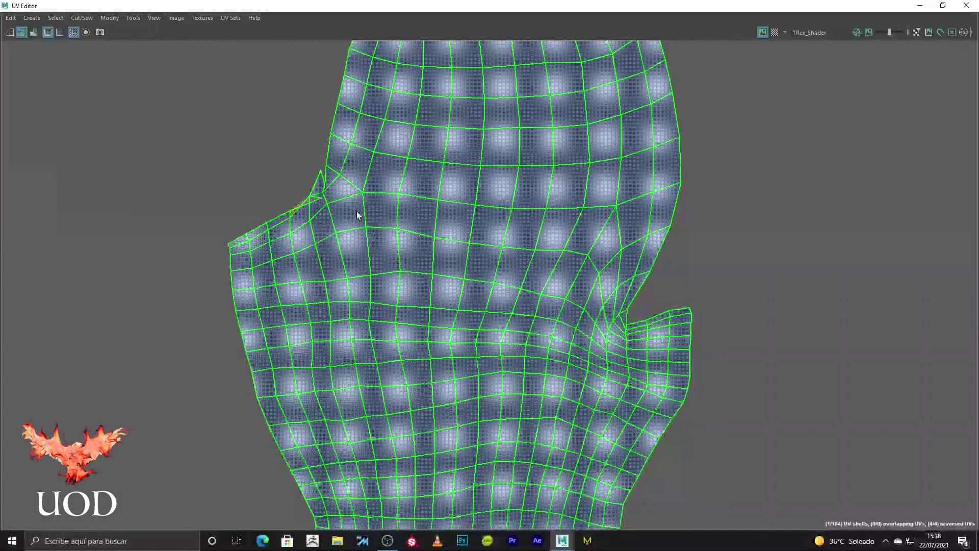
click(130, 186)
scroll(286, 224, up, 3)
key(F10)
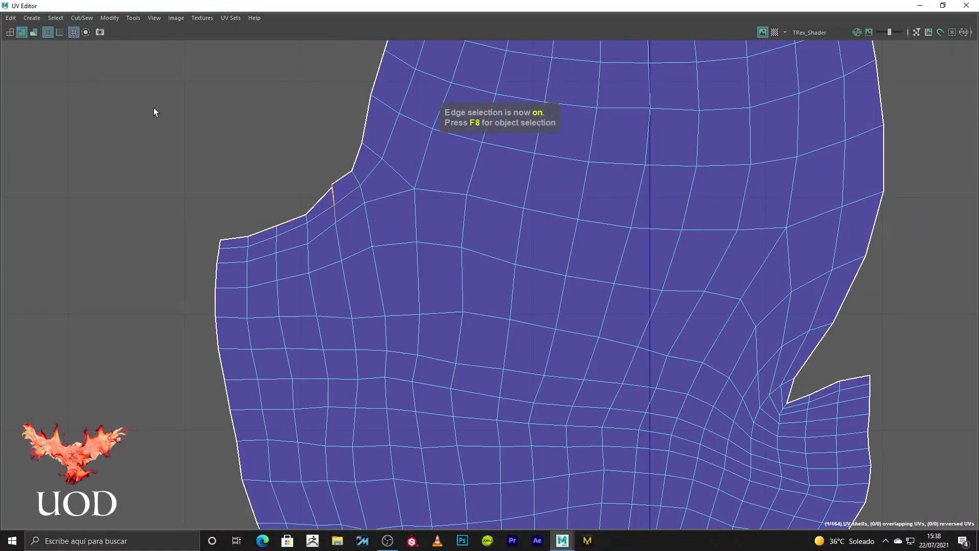
click(81, 17)
click(109, 115)
right_drag(580, 208, 505, 164)
- Shrink the UV Editor and orbit the 3D view to show the whole leg and tail
double_click(762, 6)
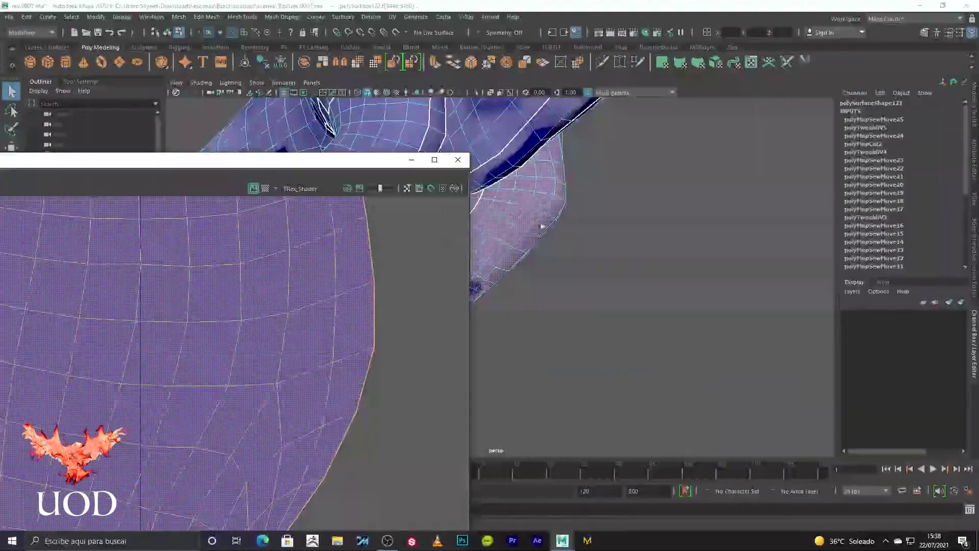
mouse_move(699, 280)
alt+mouse_down()
mouse_move(605, 280)
mouse_move(704, 284)
mouse_move(649, 301)
mouse_move(638, 293)
mouse_move(704, 226)
mouse_move(705, 312)
mouse_move(644, 214)
alt+mouse_up()
scroll(648, 213, down, 3)
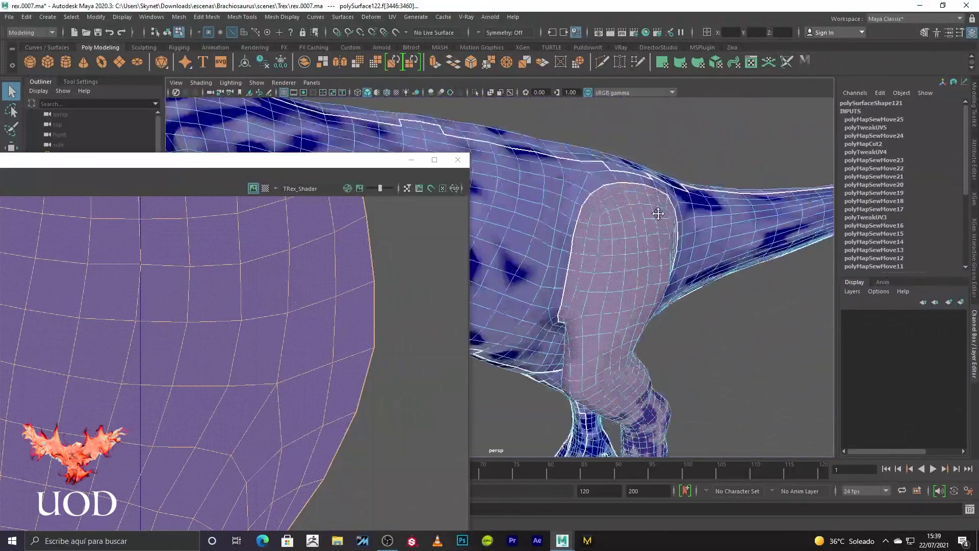
scroll(656, 212, down, 3)
drag(368, 162, 526, 45)
scroll(377, 247, down, 5)
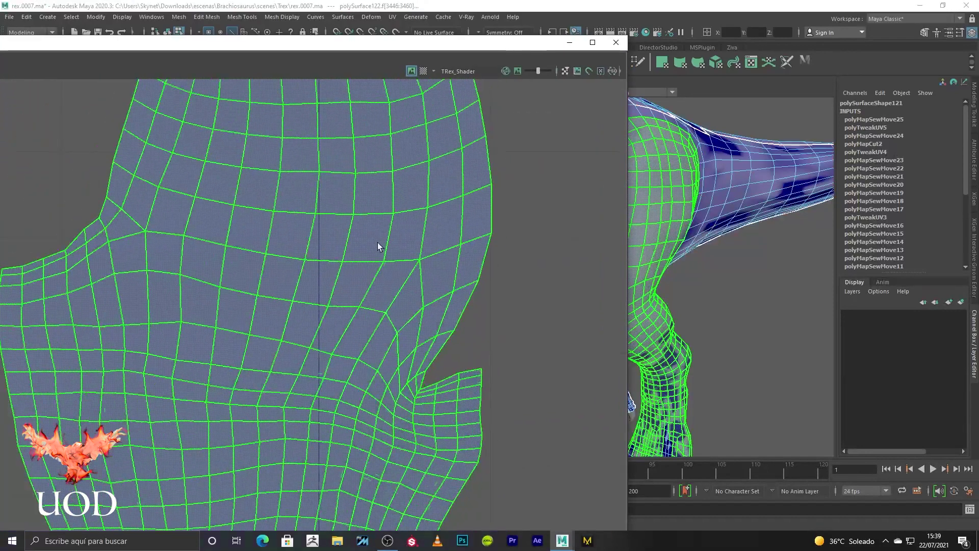
scroll(382, 256, down, 3)
scroll(369, 349, down, 2)
alt+middle_drag(368, 349, 463, 219)
click(463, 219)
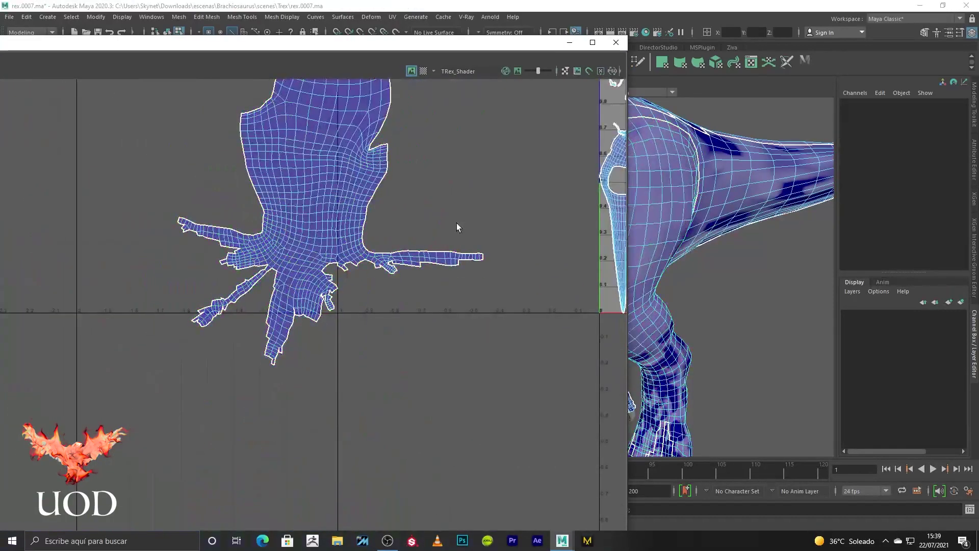
- Orbit to the foot and marquee-select its front faces covering the toes in Face mode
alt+middle_drag(735, 163, 738, 209)
mouse_move(738, 209)
alt+mouse_down()
mouse_move(702, 357)
mouse_move(752, 345)
mouse_move(721, 294)
mouse_move(767, 318)
alt+mouse_up()
click(485, 298)
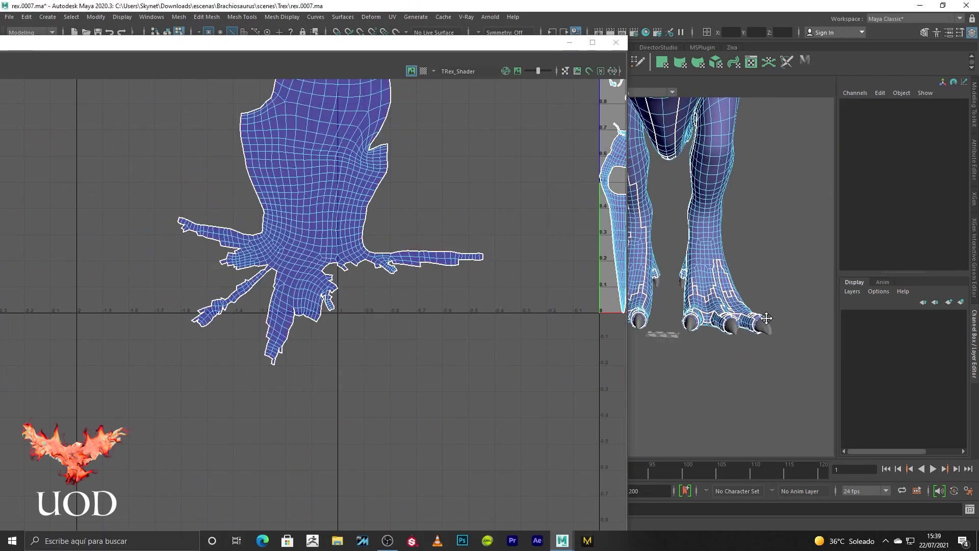
scroll(767, 318, up, 5)
mouse_move(724, 271)
right_down()
mouse_move(667, 280)
mouse_move(725, 300)
right_up()
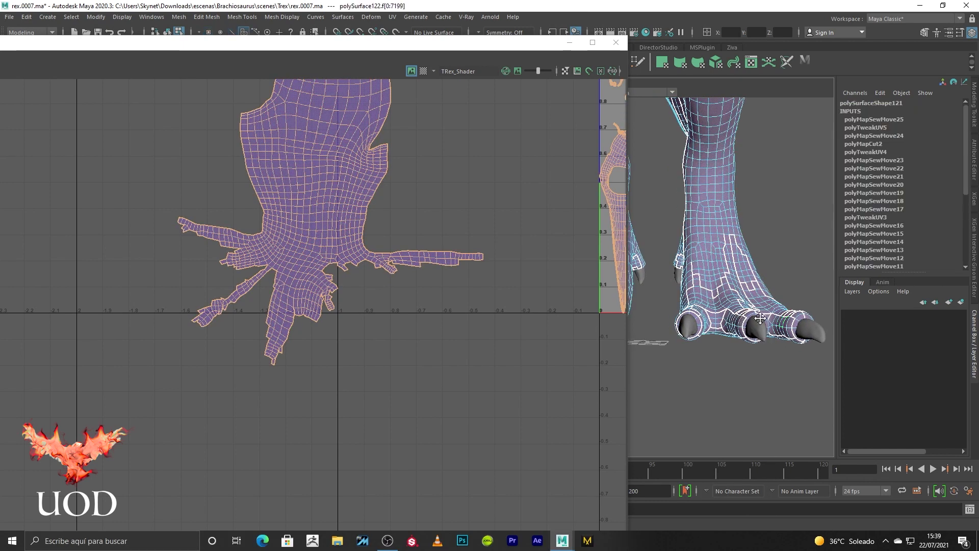
alt+drag(760, 318, 800, 309)
drag(650, 397, 651, 397)
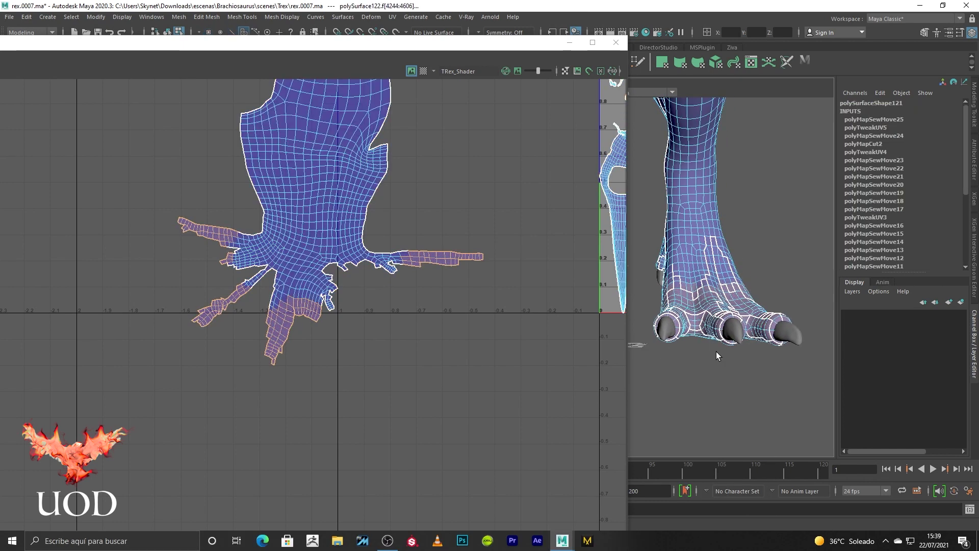
alt+drag(718, 350, 674, 368)
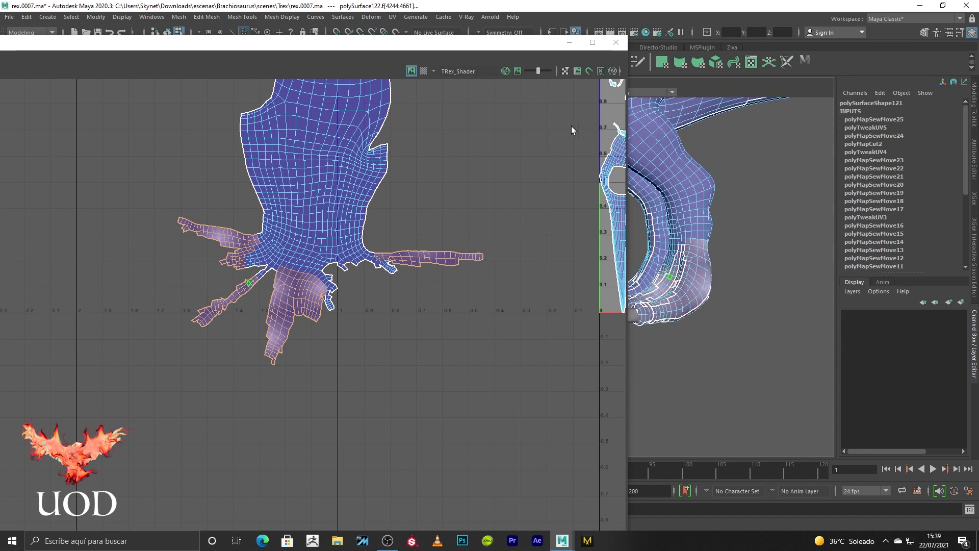
click(570, 45)
mouse_move(572, 273)
alt+mouse_down()
mouse_move(527, 306)
mouse_move(511, 204)
mouse_move(534, 227)
alt+mouse_up()
mouse_move(572, 191)
mouse_down()
mouse_move(326, 302)
mouse_move(368, 324)
mouse_move(552, 222)
mouse_move(593, 299)
mouse_move(615, 284)
mouse_up()
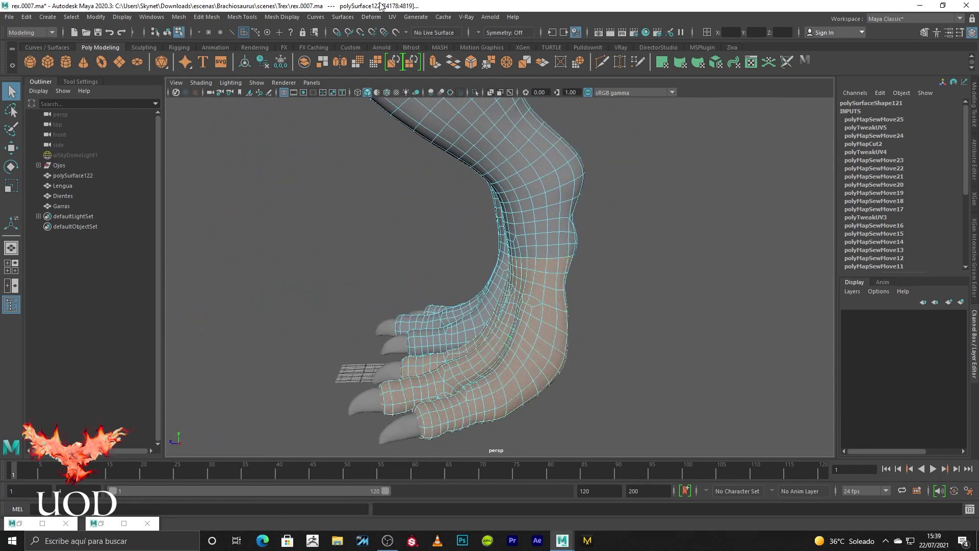
- Apply UV > Planar to the foot faces, then reselect the mesh in Object Mode with the UV Editor full screen
click(392, 17)
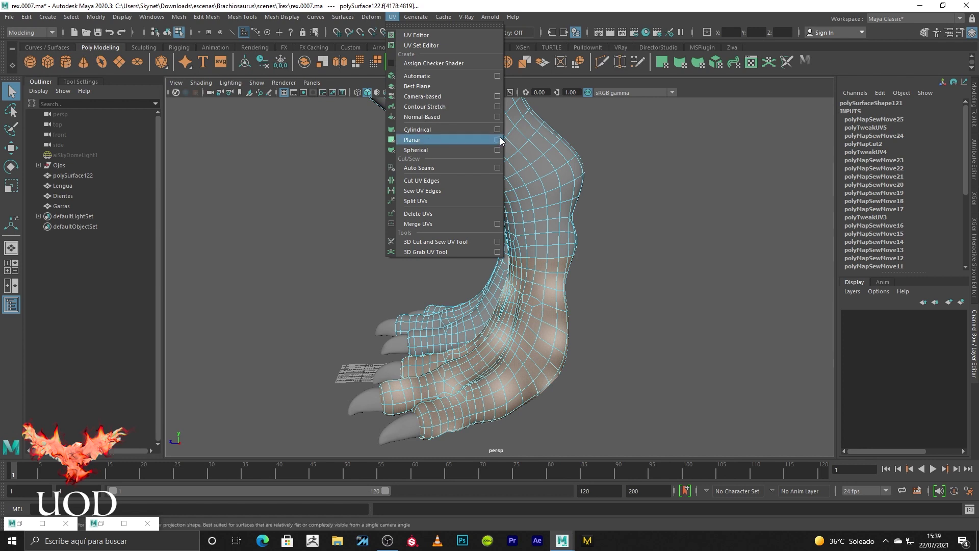
click(497, 139)
click(466, 360)
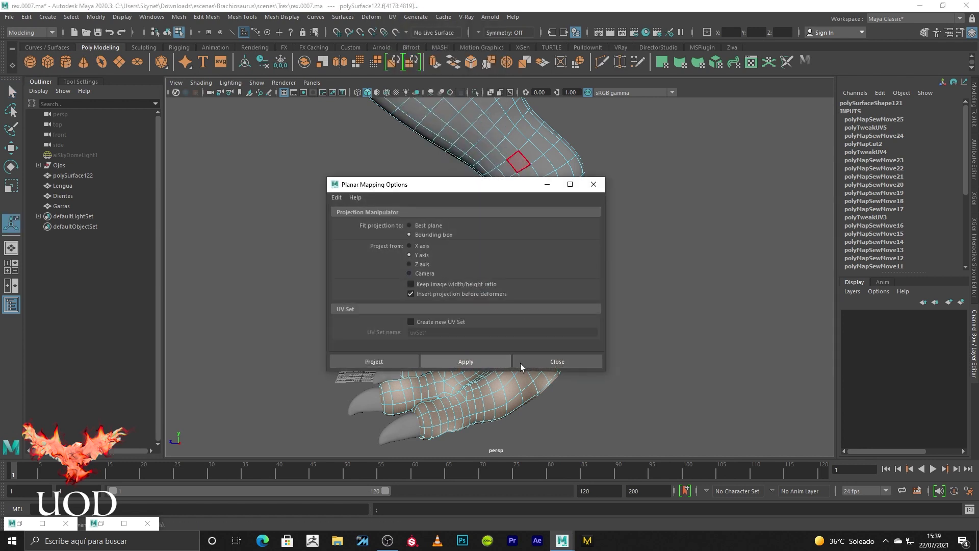
click(543, 362)
right_drag(502, 258, 546, 224)
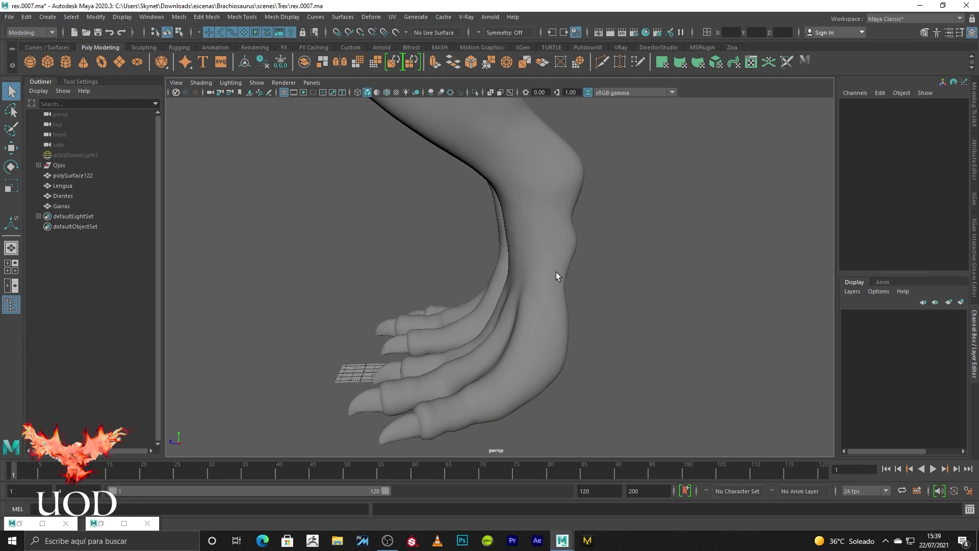
click(557, 273)
click(124, 523)
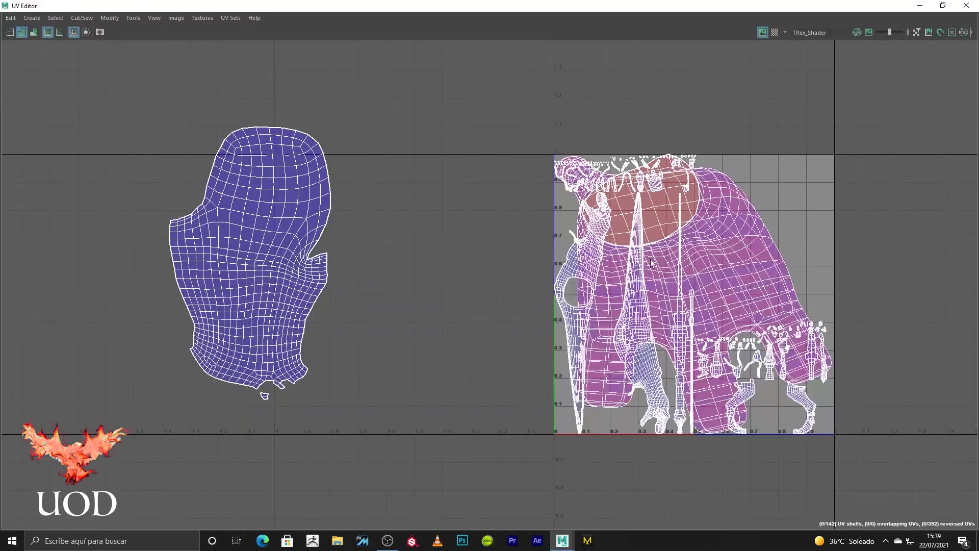
- Move and Sew the notch edges at the bottom of the body shell
scroll(259, 394, up, 3)
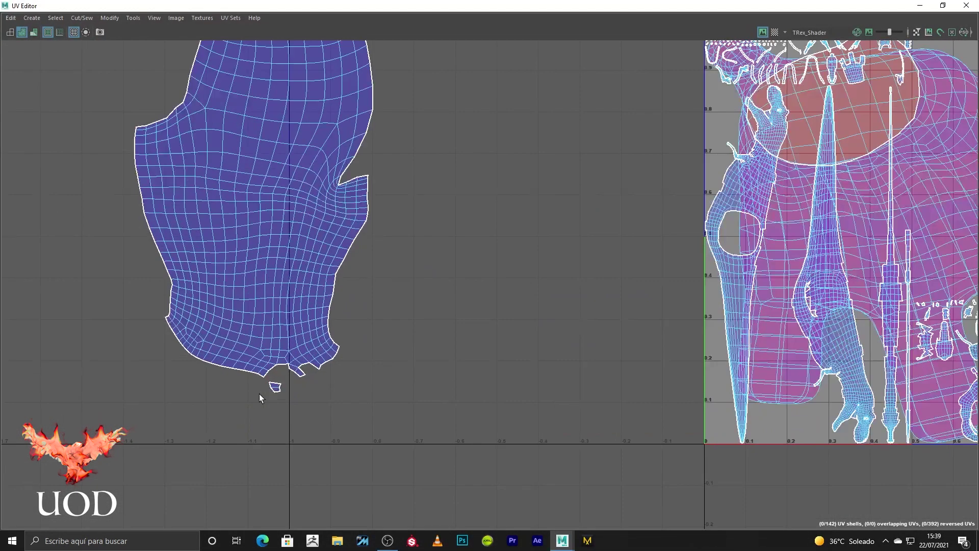
scroll(325, 401, up, 2)
scroll(326, 402, up, 1)
key(F10)
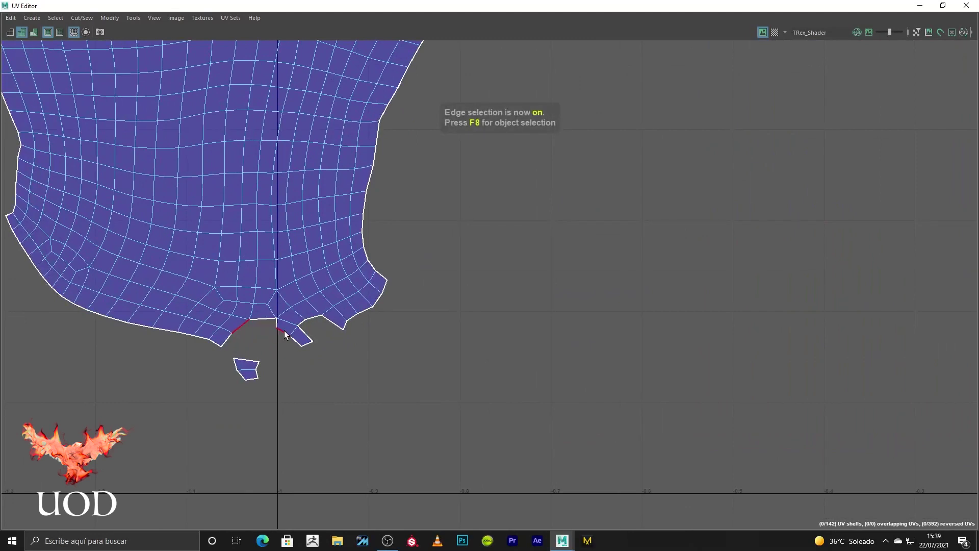
click(87, 20)
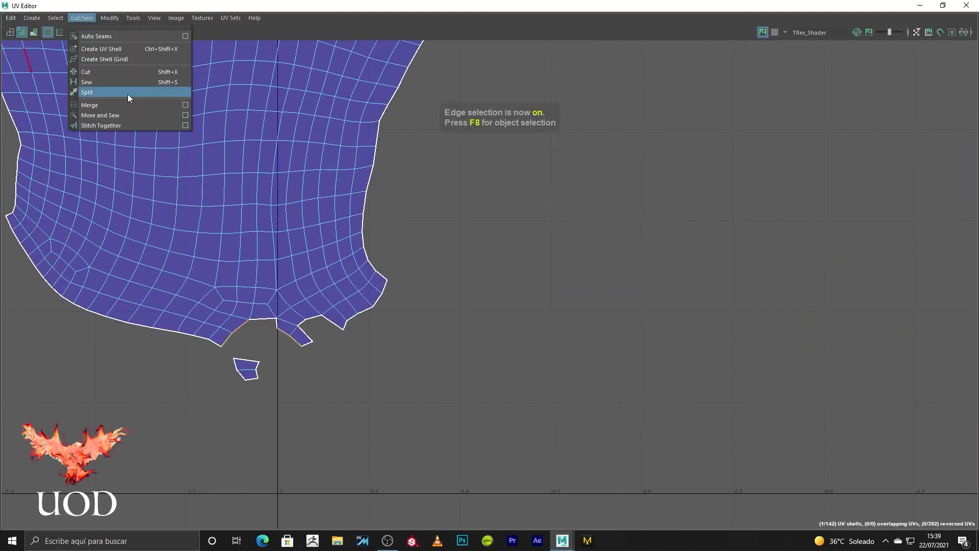
click(126, 110)
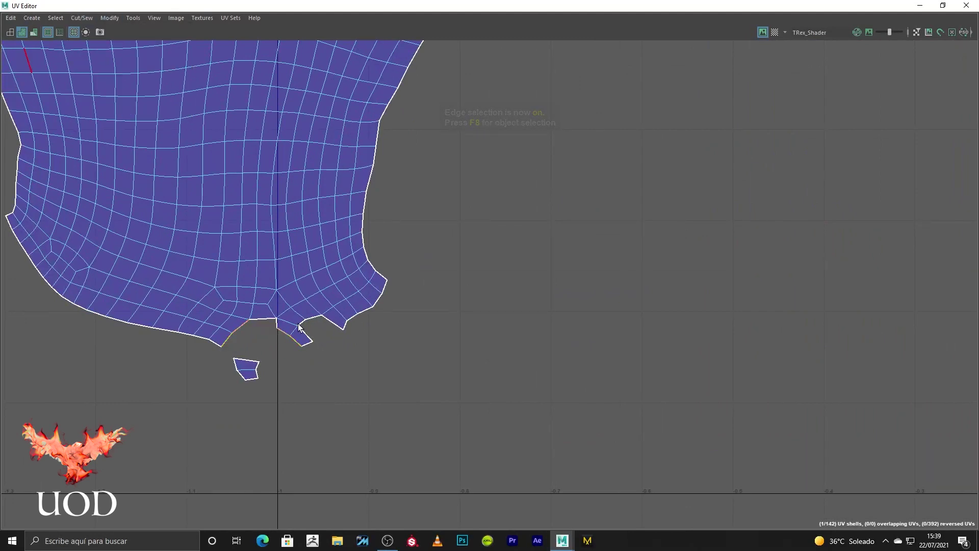
click(326, 324)
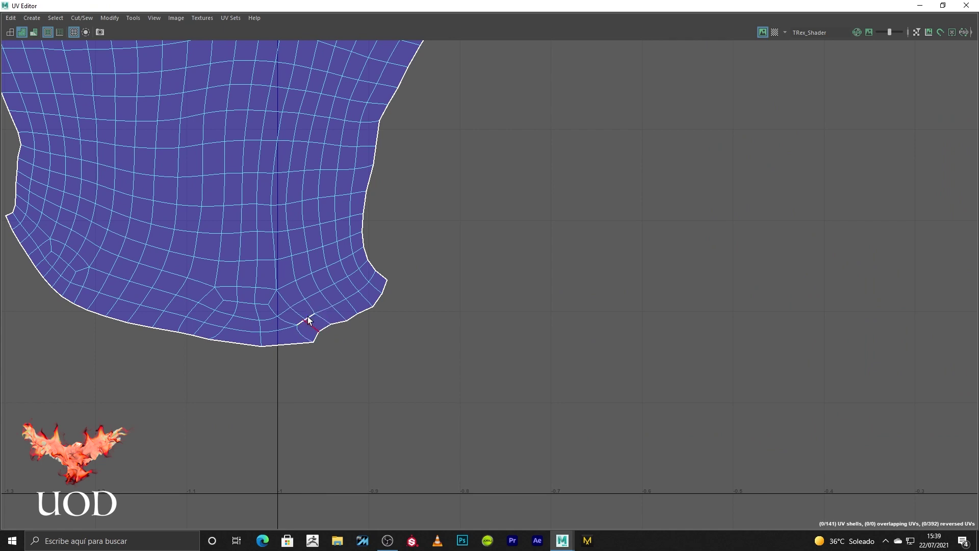
- Select the whole body shell to confirm the notch is closed, leaving 141 shells
scroll(337, 244, down, 3)
right_drag(331, 260, 275, 213)
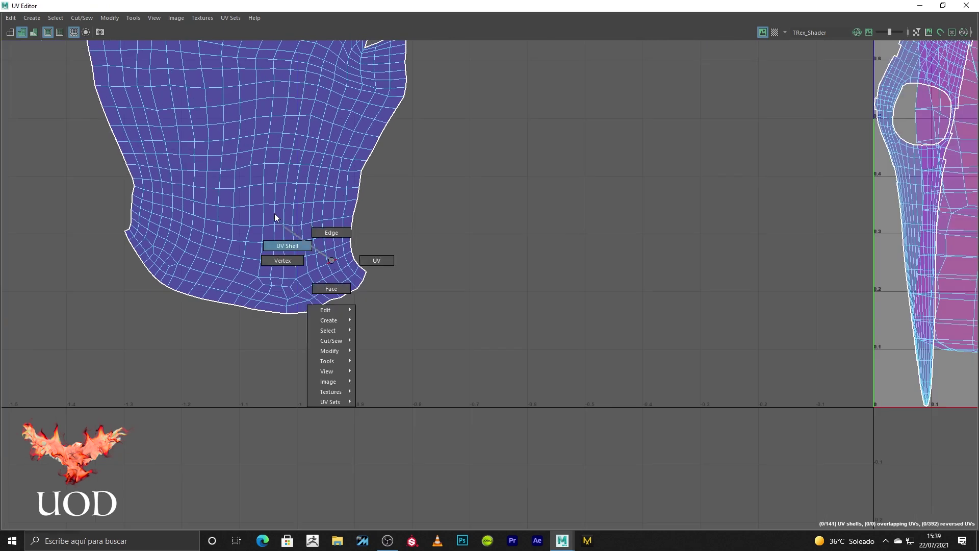
click(434, 265)
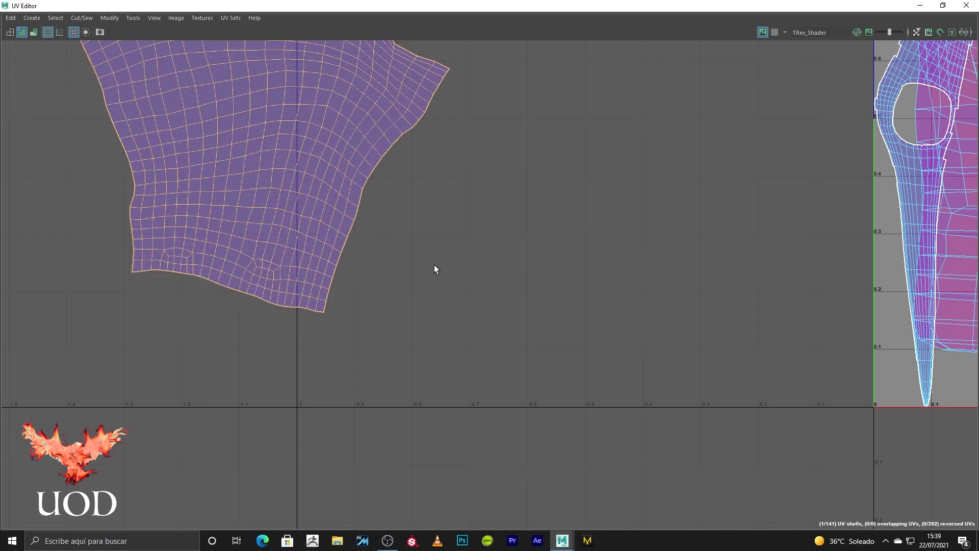
scroll(279, 216, down, 2)
scroll(289, 127, down, 1)
scroll(256, 291, down, 1)
- Move the large overlapping shell left out of the 0–1 tile
click(592, 242)
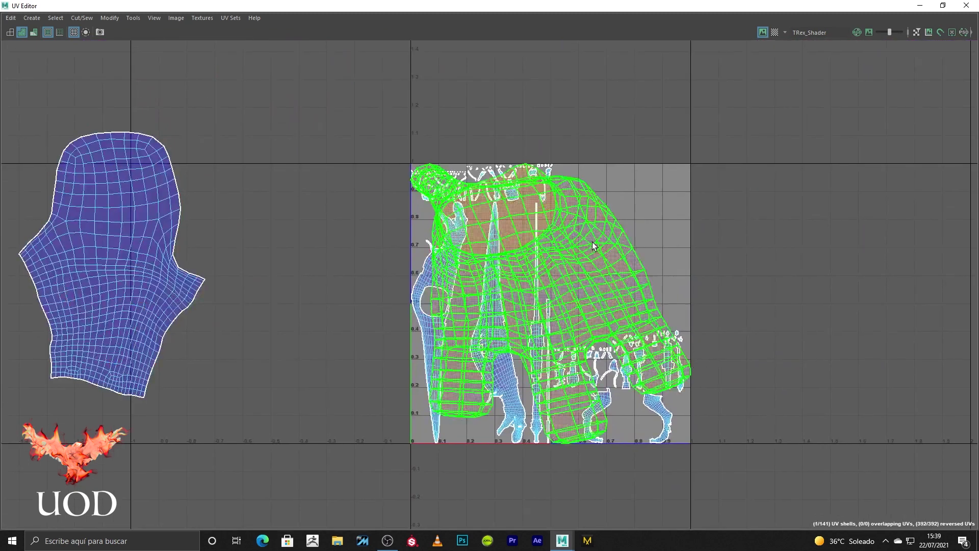
scroll(592, 242, down, 1)
middle_drag(437, 312, 78, 372)
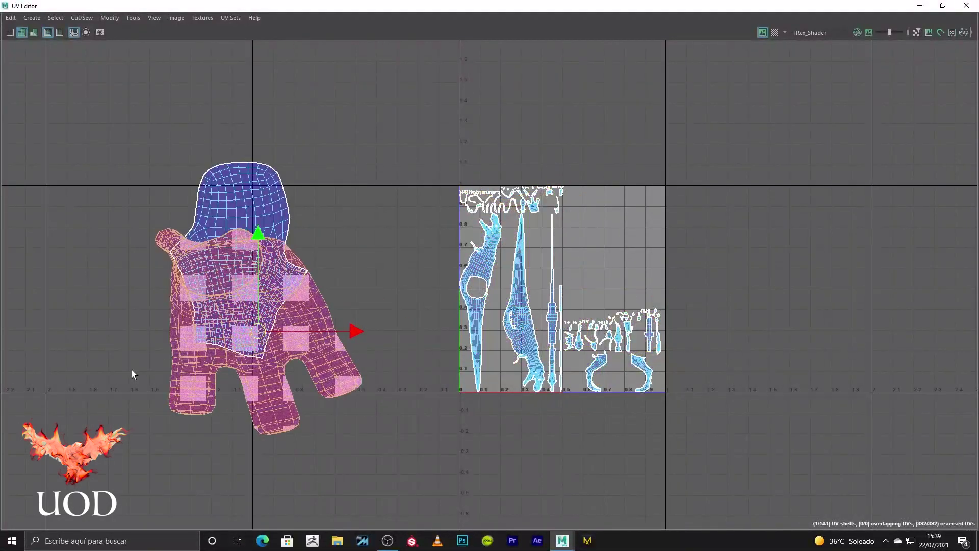
click(373, 419)
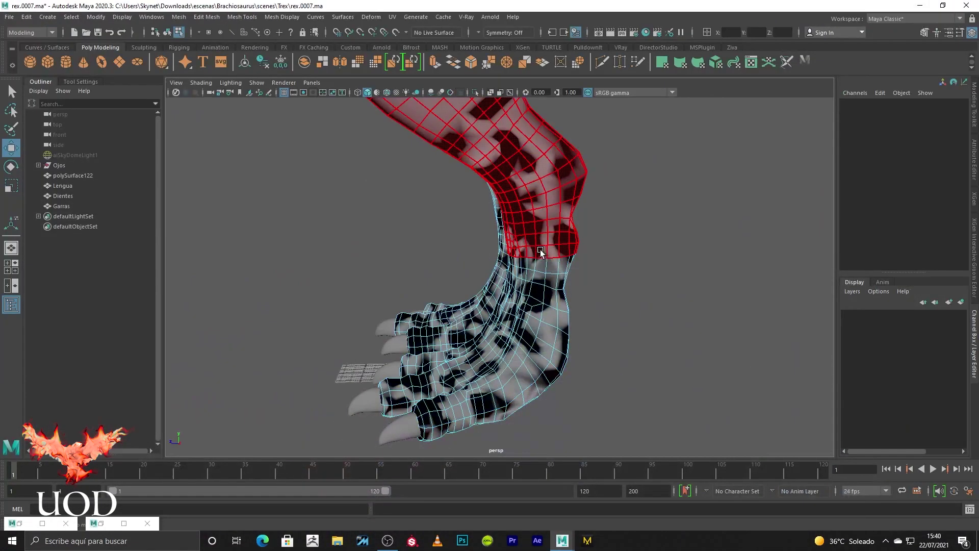
alt+drag(541, 252, 647, 326)
- Select the foot's UV shell and view its highlighted faces in the 3D view
click(124, 523)
right_drag(399, 322, 356, 295)
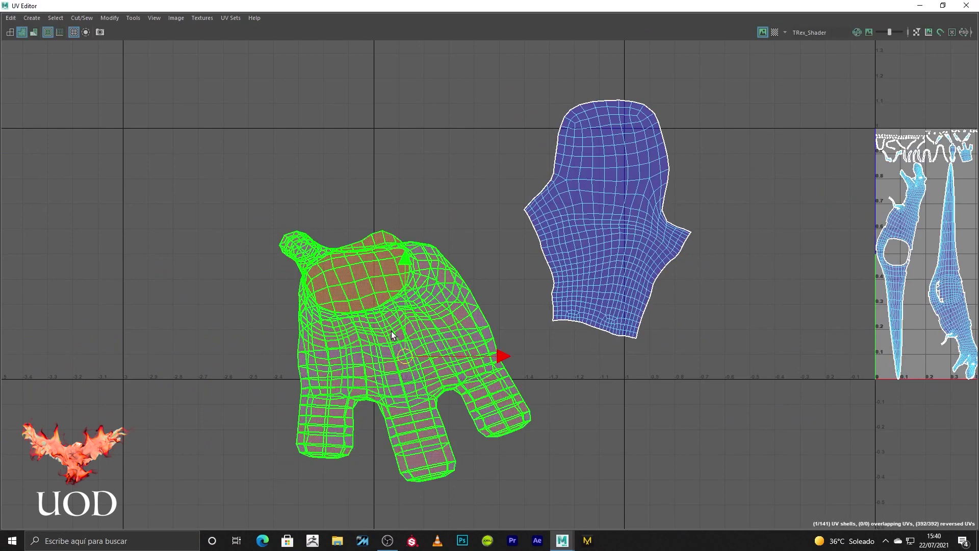
click(921, 5)
mouse_move(510, 281)
alt+mouse_down()
mouse_move(430, 326)
mouse_move(459, 306)
alt+mouse_up()
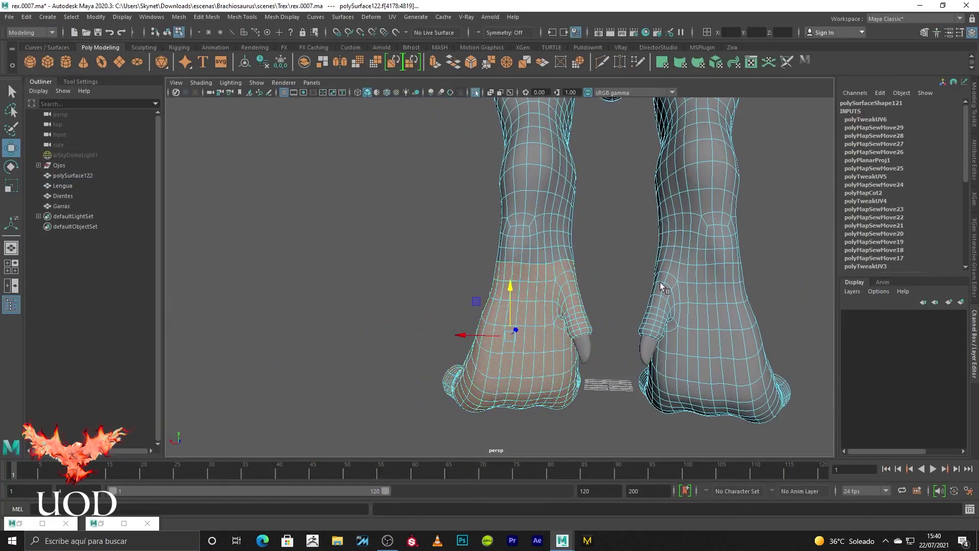
- Isolate the foot with Ctrl+1 and pick edges near the toes in edge mode
key(ctrl+1)
alt+drag(712, 336, 463, 350)
key(F10)
key(q)
click(570, 411)
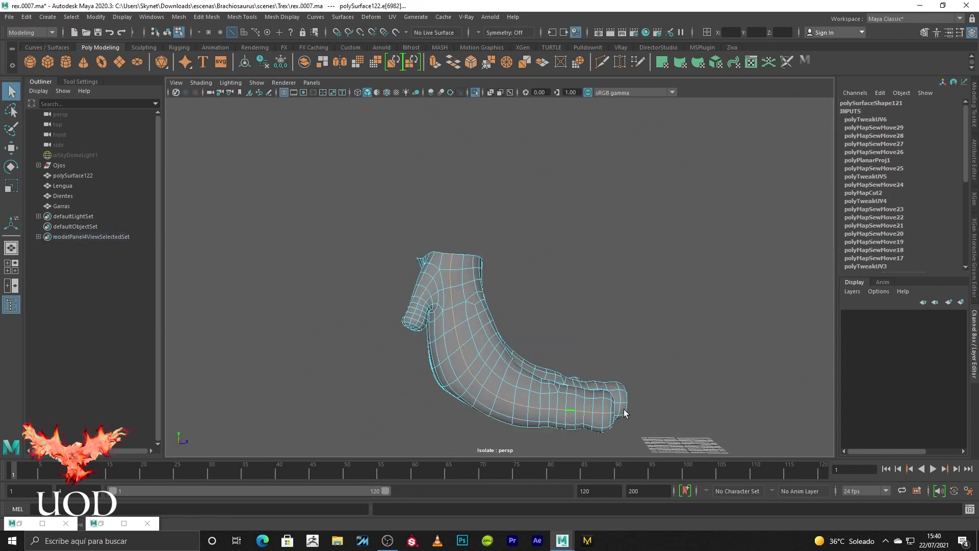
alt+drag(619, 408, 430, 401)
click(514, 402)
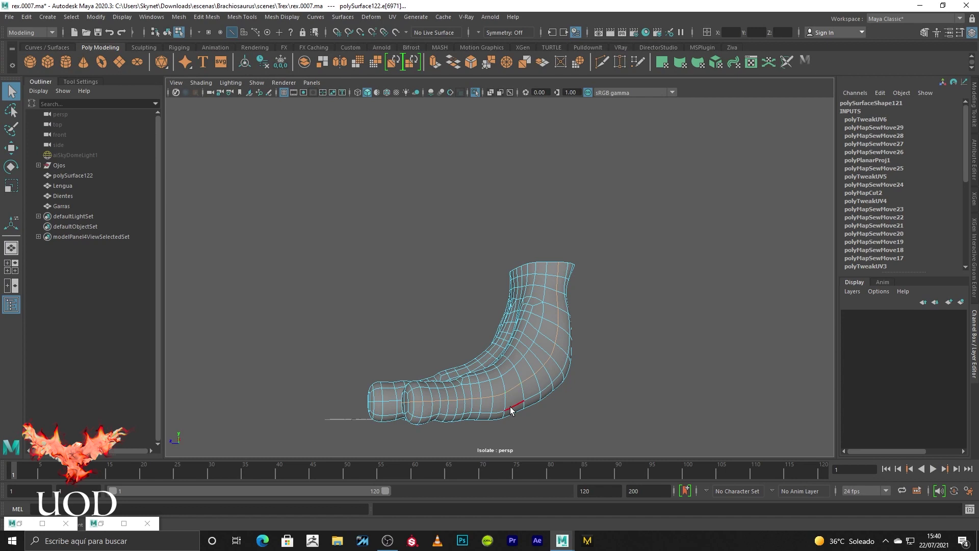
alt+drag(514, 403, 531, 427)
scroll(500, 332, up, 5)
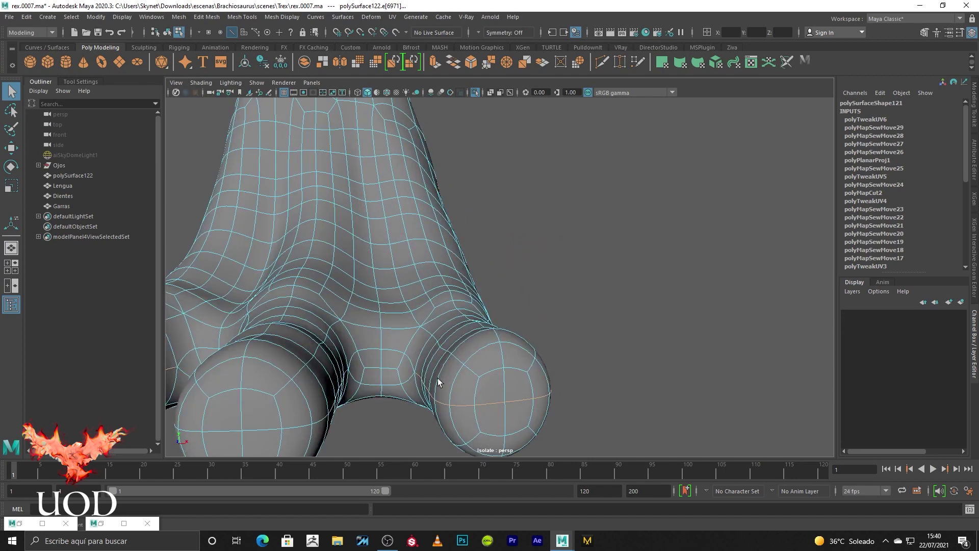
mouse_move(346, 406)
alt+mouse_down()
mouse_move(274, 398)
mouse_move(348, 331)
alt+mouse_up()
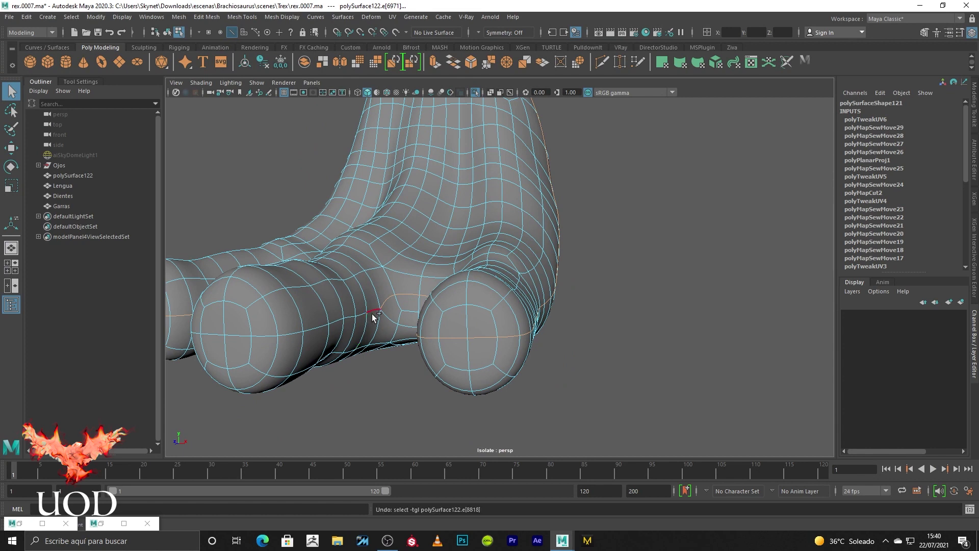
alt+drag(372, 313, 694, 161)
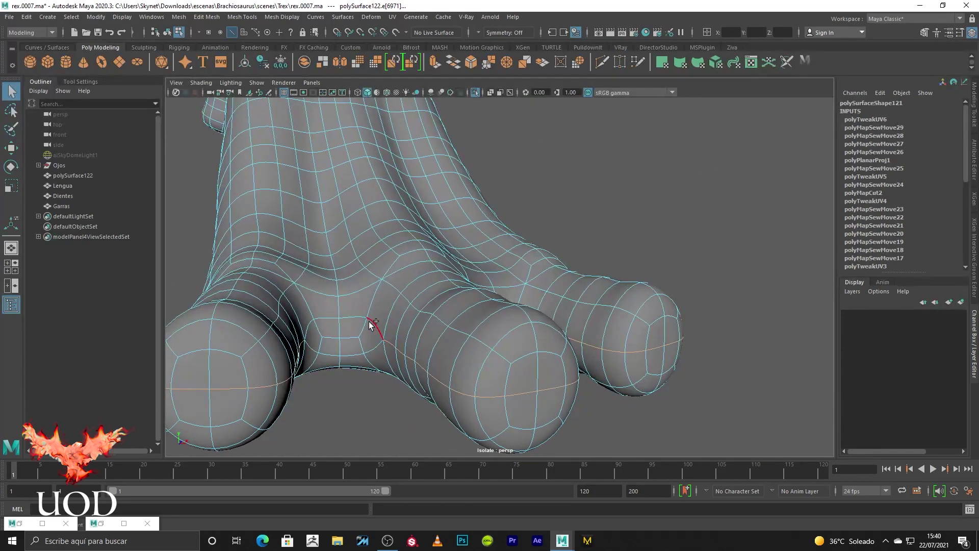
mouse_move(372, 331)
alt+mouse_down()
mouse_move(452, 326)
mouse_move(444, 266)
mouse_move(530, 291)
mouse_move(321, 291)
mouse_move(418, 257)
alt+mouse_up()
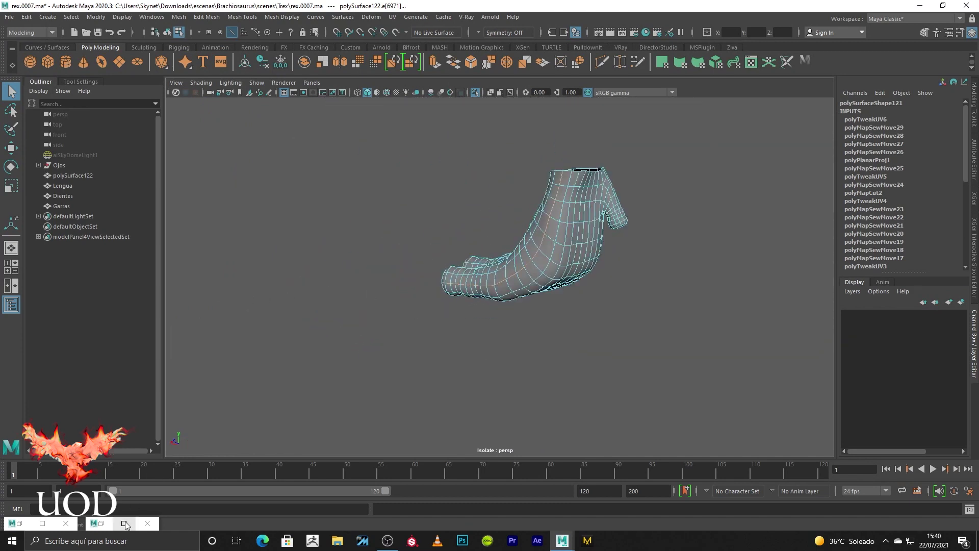
- Select the blue UV shell in the UV Editor, then hide the editor
click(125, 524)
scroll(459, 190, up, 1)
drag(534, 96, 299, 359)
mouse_move(524, 313)
alt+middle_down()
mouse_move(571, 248)
mouse_move(598, 247)
alt+middle_up()
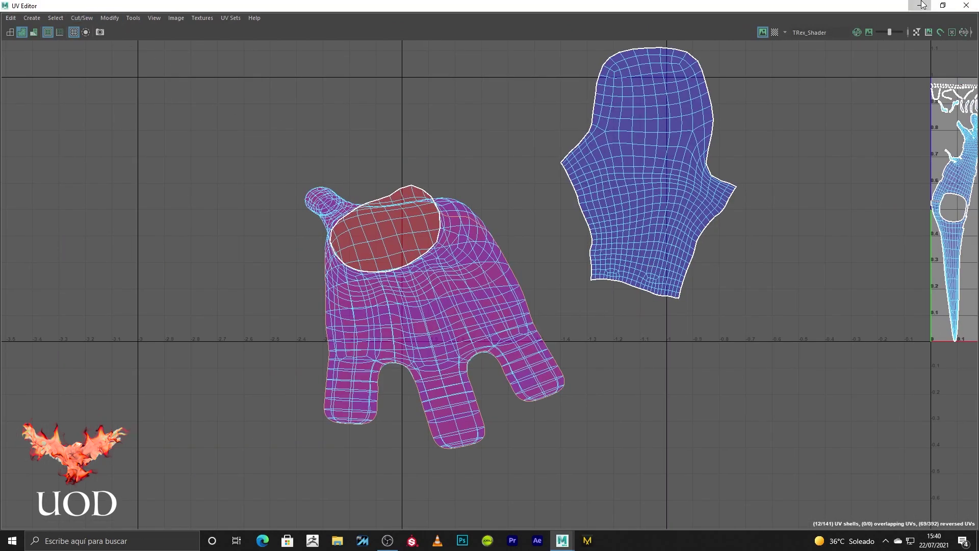
click(922, 5)
alt+drag(631, 260, 394, 277)
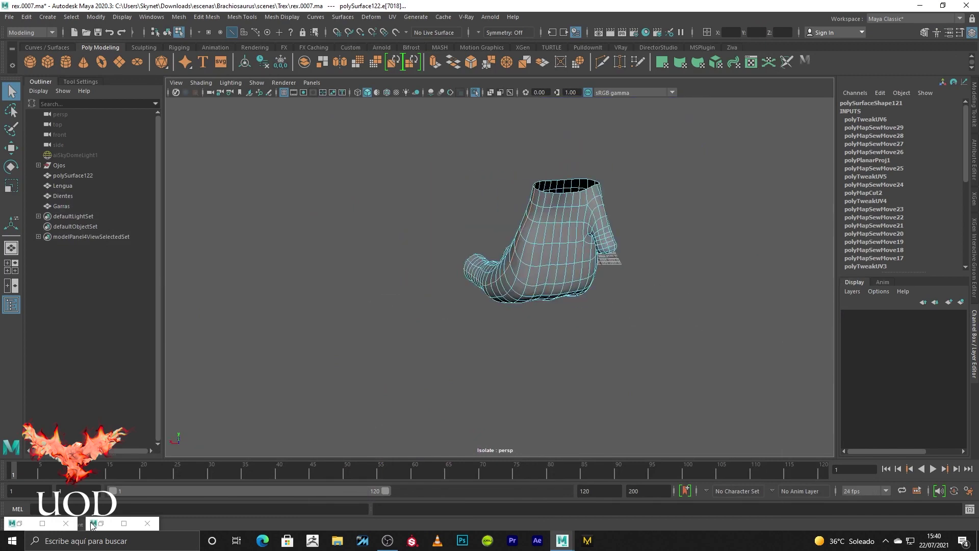
- Run Modify > Unfold on the pink leg UV shell
click(42, 522)
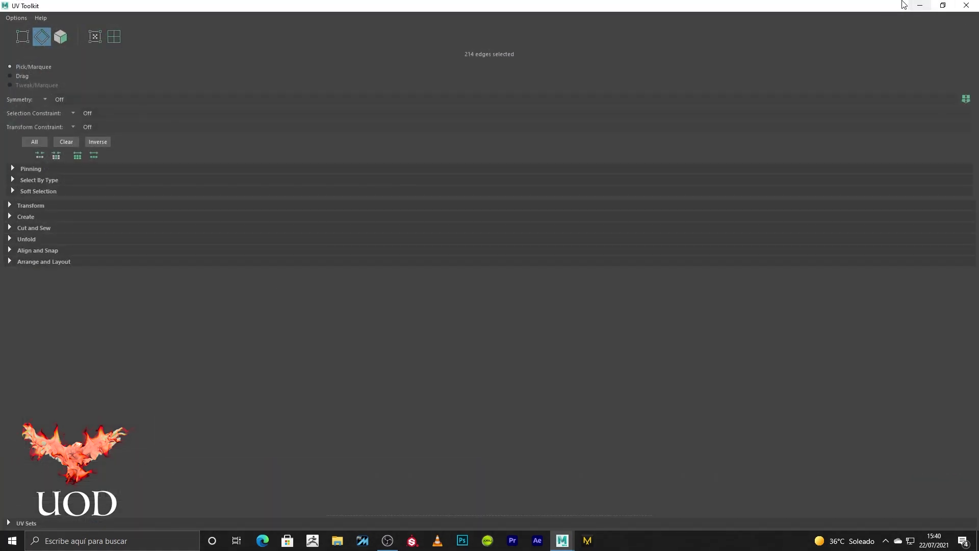
click(920, 5)
click(126, 520)
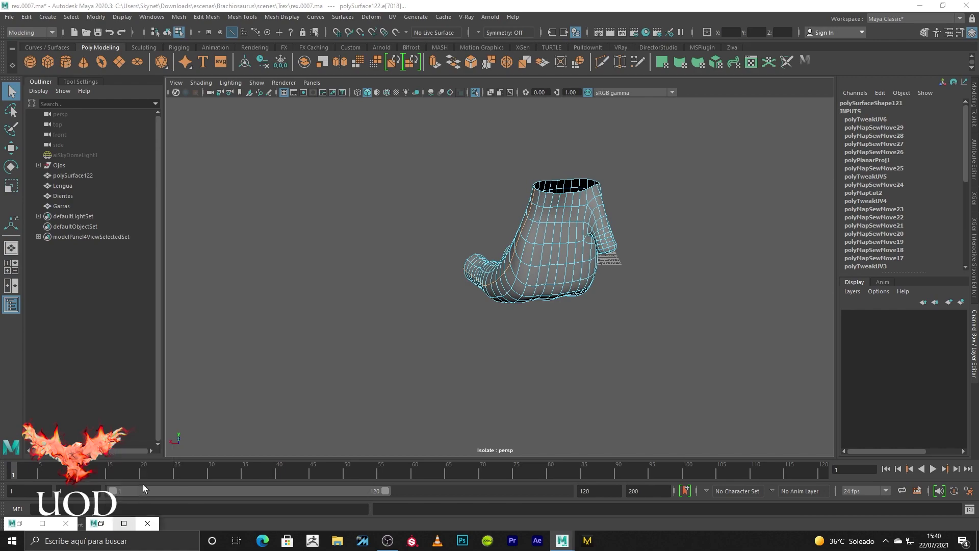
click(124, 523)
click(97, 18)
click(106, 79)
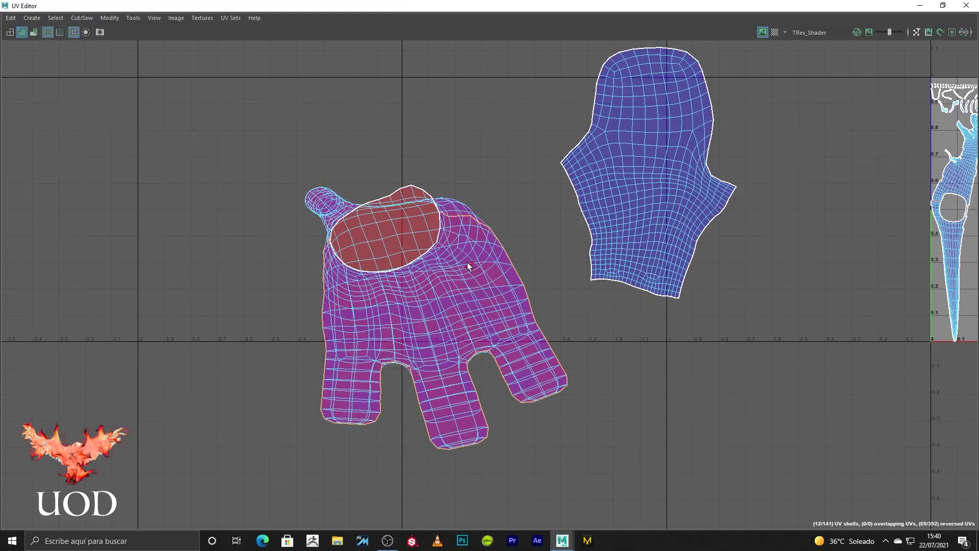
- In UV Shell mode, nudge the pink leg shell straight down to separate it
right_drag(467, 262, 451, 273)
click(452, 274)
scroll(451, 274, down, 1)
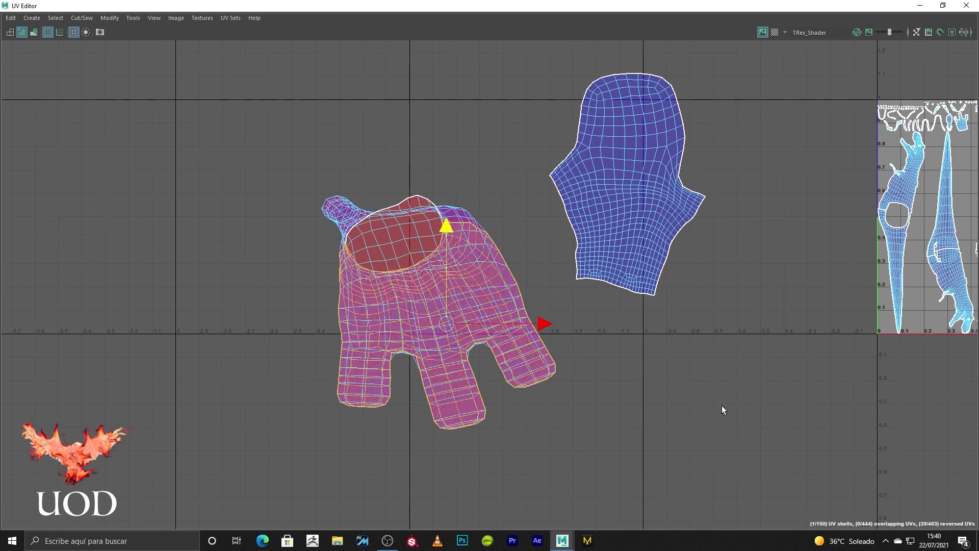
key(Down)
key(Down)
key(Down)
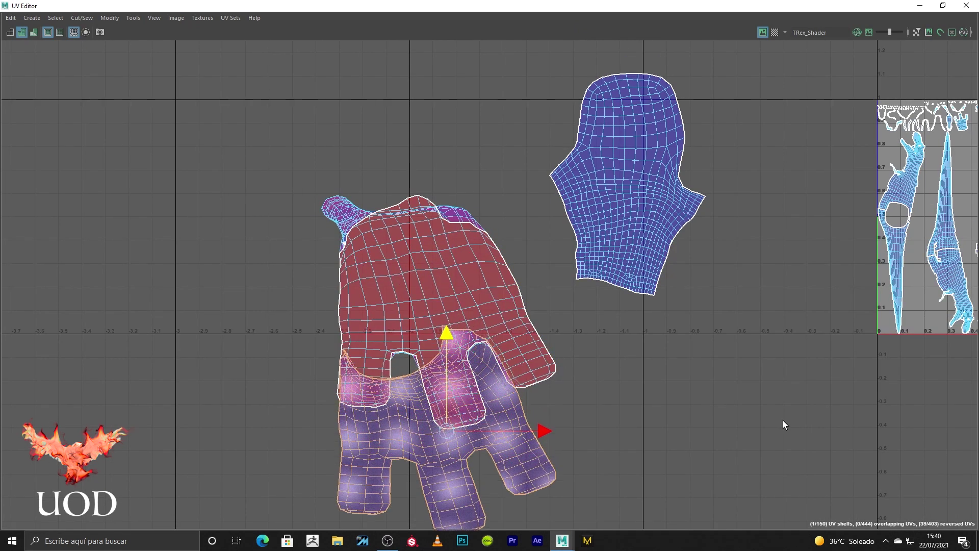
scroll(615, 370, down, 2)
click(635, 402)
- Move the reversed shell off the blue shell and flip it with Modify > Flip
click(566, 357)
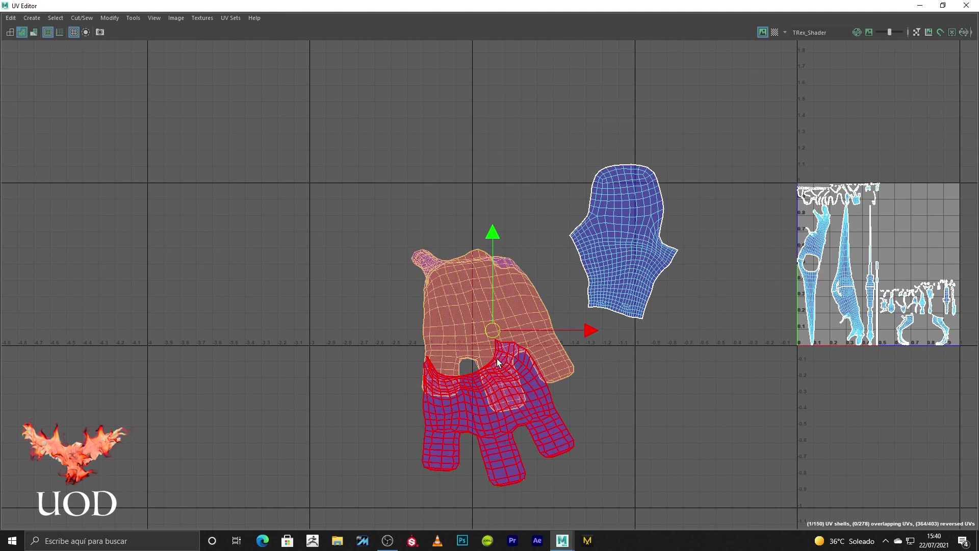
drag(570, 352, 728, 374)
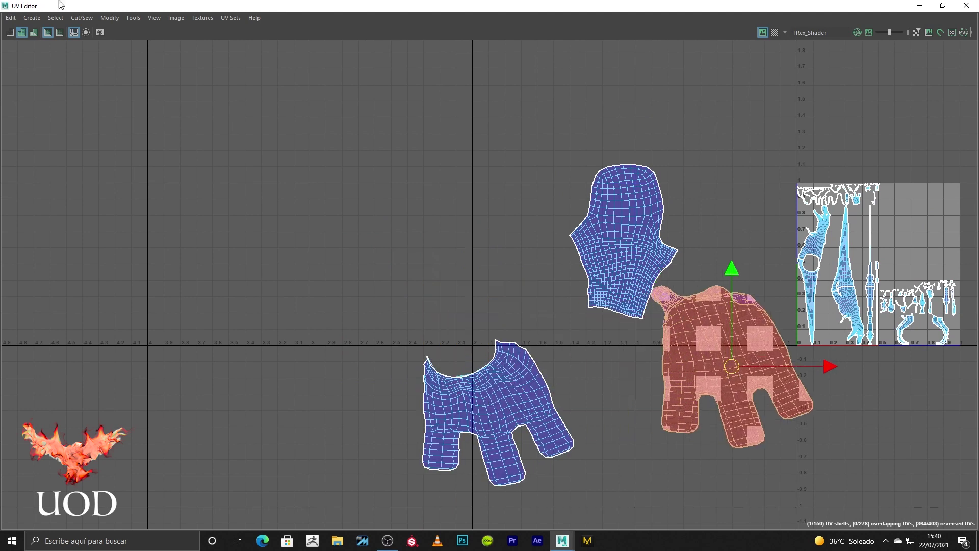
click(109, 18)
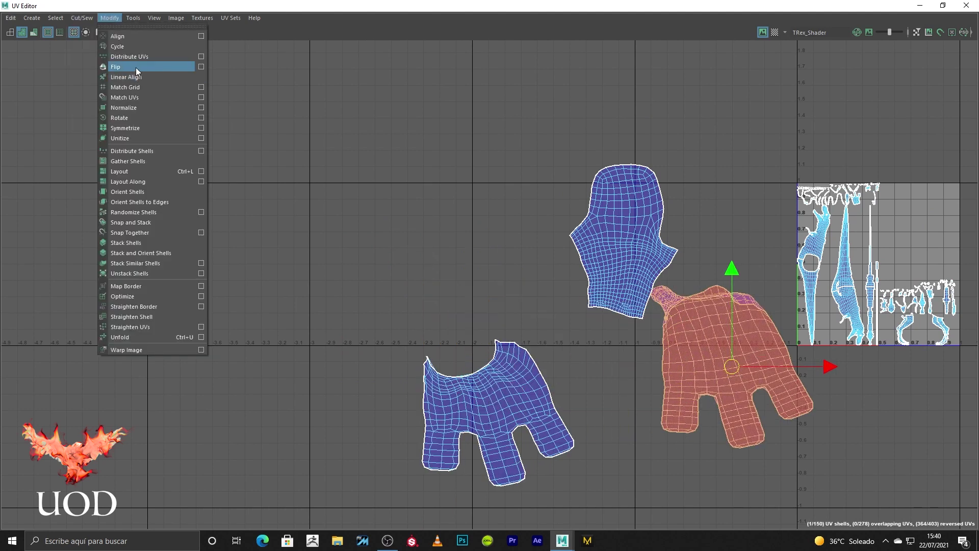
click(128, 72)
- Move the body shell down and to the left, clear of the foot shells
alt+middle_drag(741, 308, 638, 188)
scroll(622, 242, up, 2)
click(552, 289)
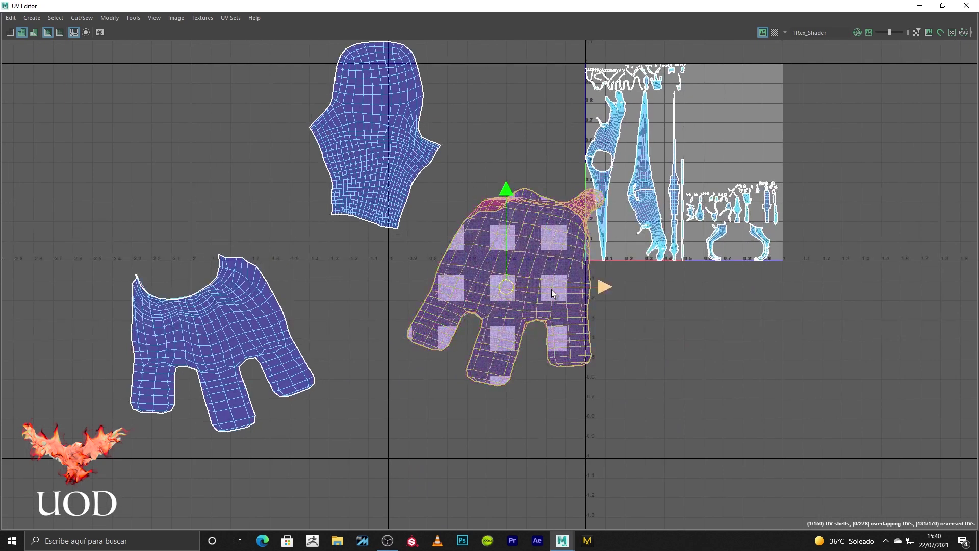
drag(501, 296, 440, 378)
click(634, 361)
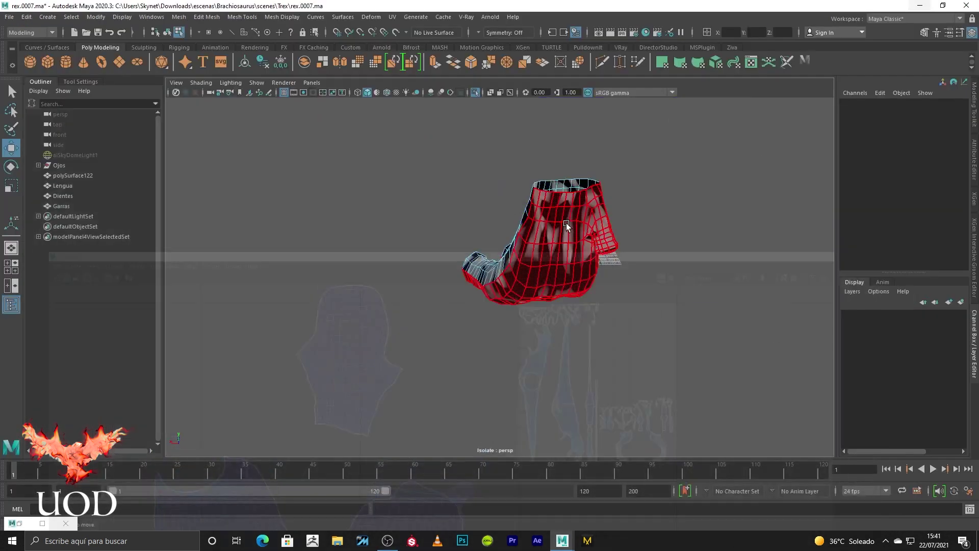
- Back in the 3D view, turn on smooth preview (3) and pick a shoulder edge
click(920, 6)
alt+drag(566, 222, 420, 236)
scroll(420, 237, up, 5)
key(3)
right_drag(560, 318, 554, 276)
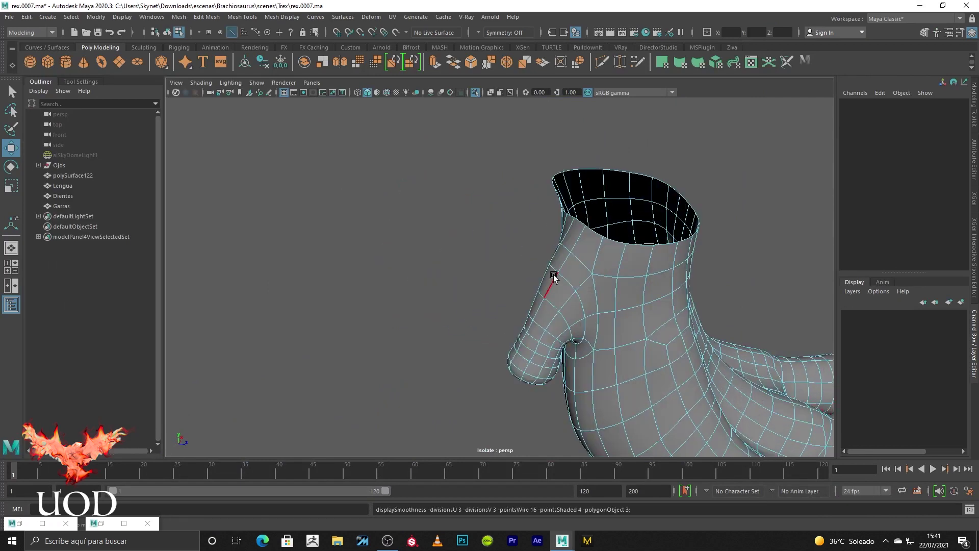
key(q)
click(560, 266)
alt+drag(551, 302, 533, 287)
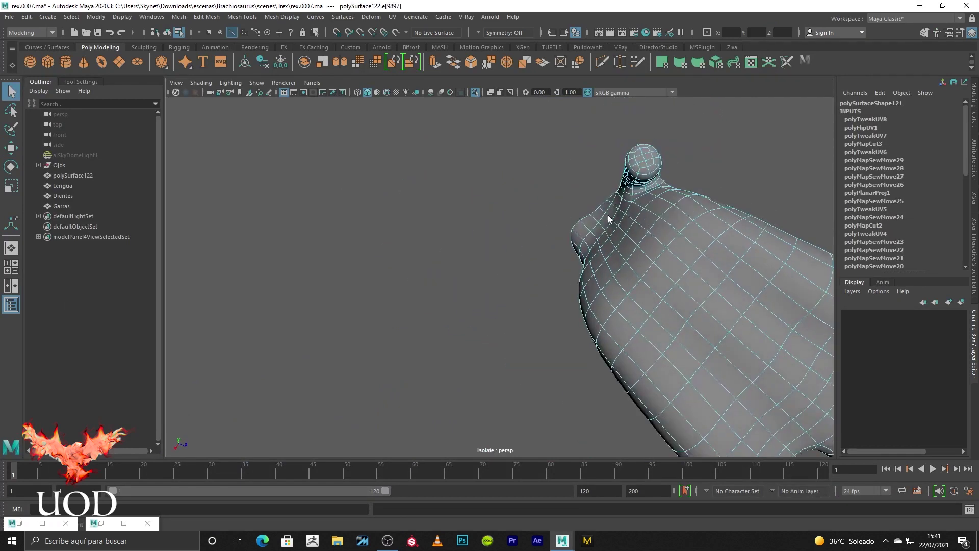
scroll(532, 287, up, 2)
scroll(574, 284, up, 2)
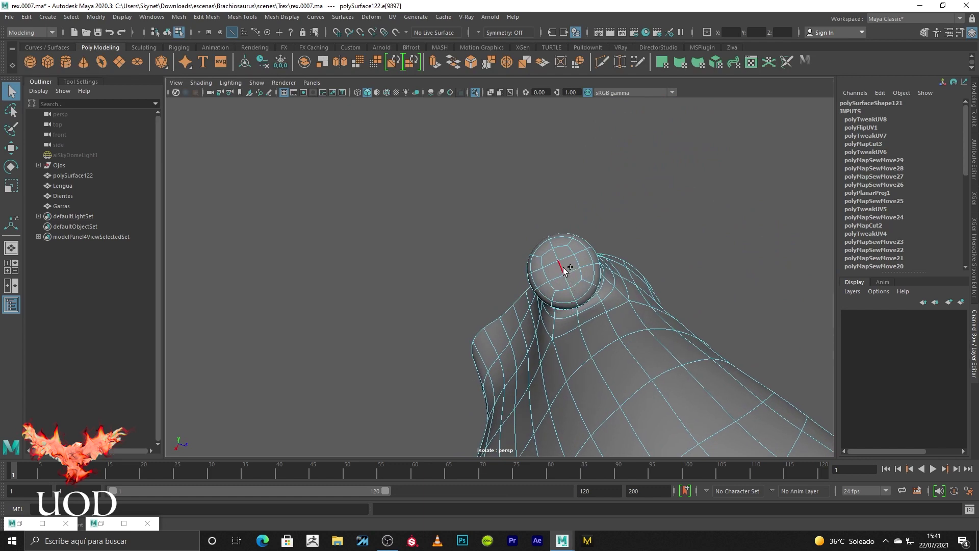
alt+drag(564, 270, 596, 279)
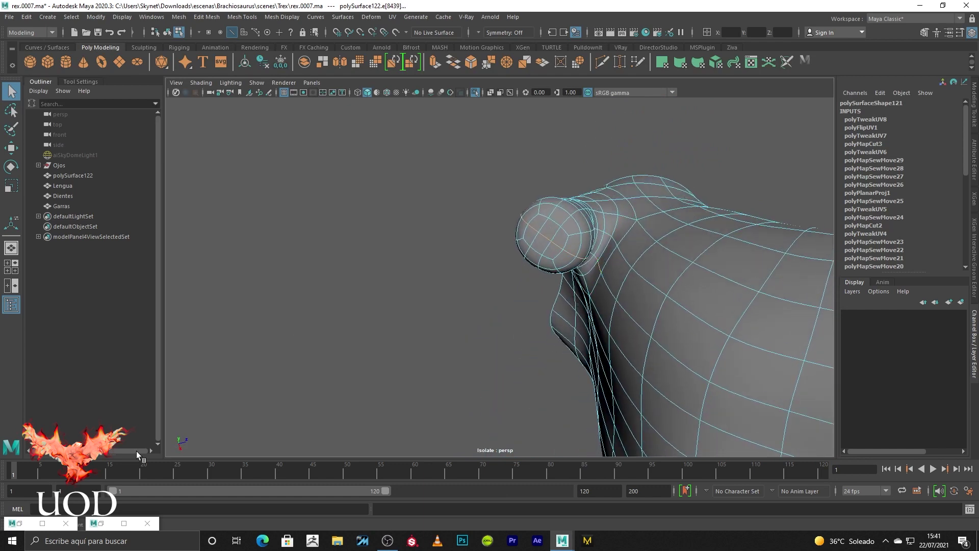
- Frame the chosen edge in the UV Editor, then pick a different edge along the arm
click(43, 523)
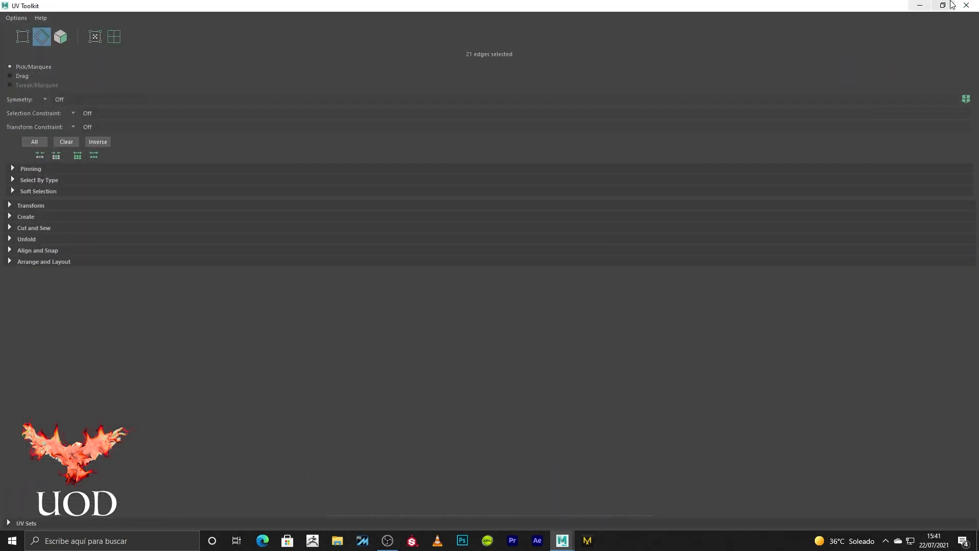
click(920, 5)
click(123, 523)
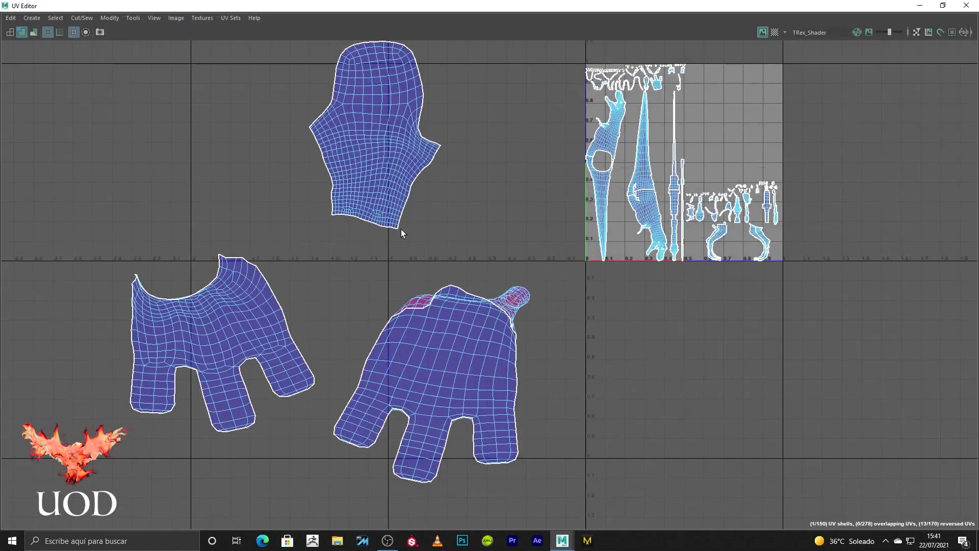
key(f)
click(920, 5)
mouse_move(563, 236)
alt+mouse_down()
mouse_move(498, 262)
mouse_move(497, 312)
mouse_move(543, 203)
alt+mouse_up()
click(542, 203)
mouse_move(421, 304)
alt+mouse_down()
mouse_move(445, 274)
mouse_move(463, 270)
alt+mouse_up()
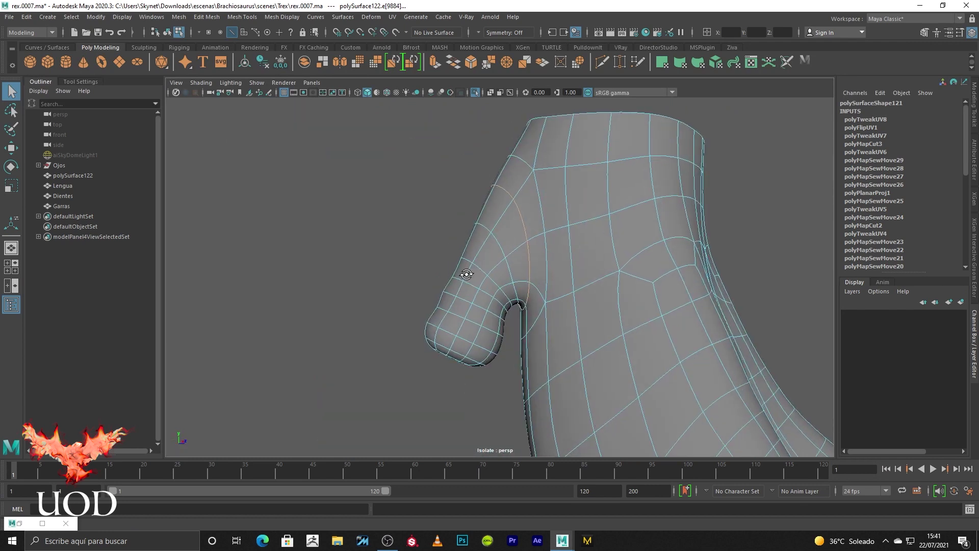
- Cut the UVs along the selected shoulder edges with Cut/Sew > Cut
click(43, 524)
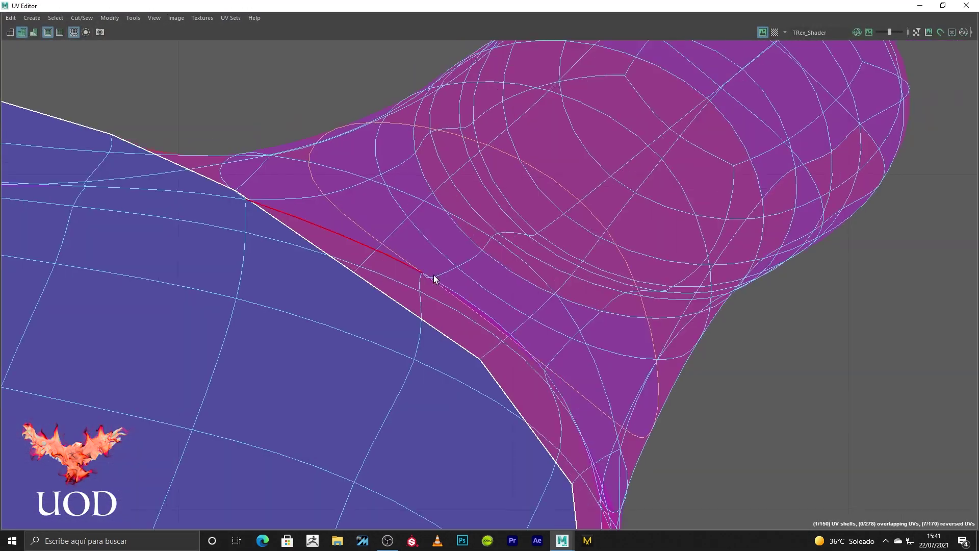
scroll(434, 275, down, 2)
click(91, 17)
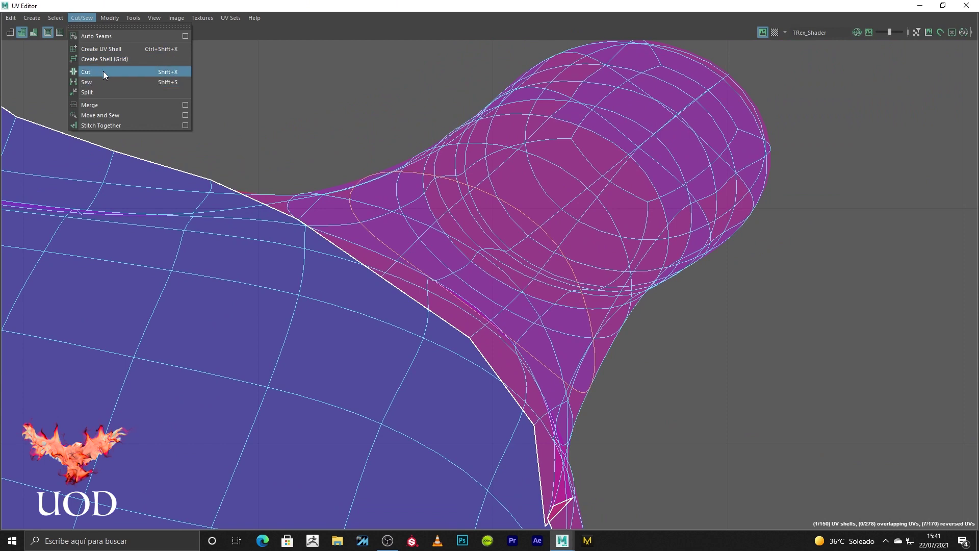
click(103, 71)
scroll(633, 210, down, 2)
scroll(684, 201, down, 2)
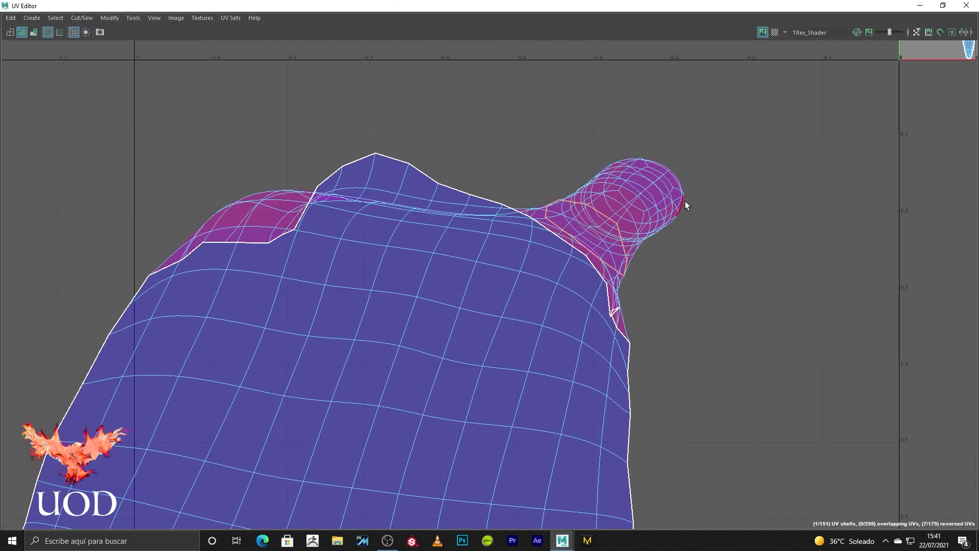
- Move the small round shell away from the body and cut it along a picked edge
key(w)
click(654, 190)
scroll(621, 211, up, 2)
drag(714, 211, 720, 211)
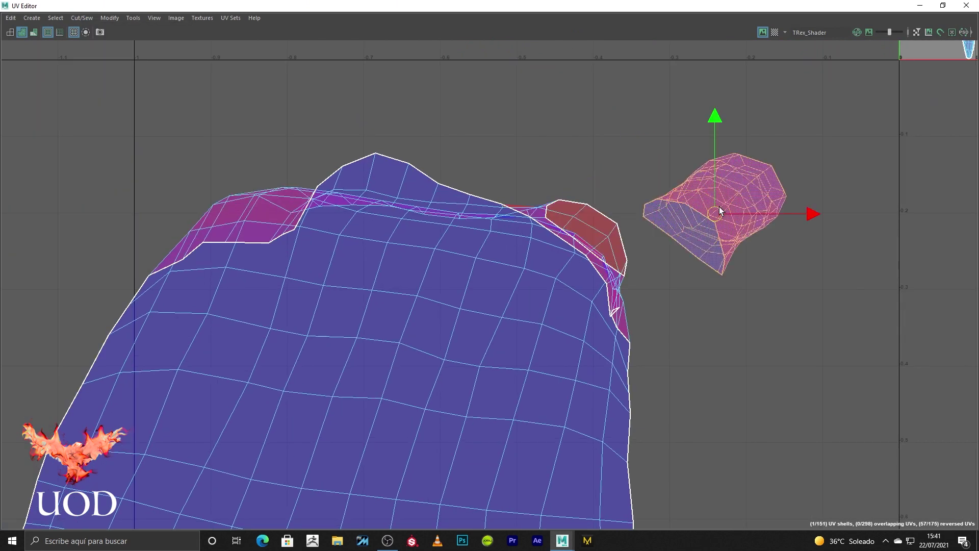
key(F10)
click(720, 215)
click(81, 18)
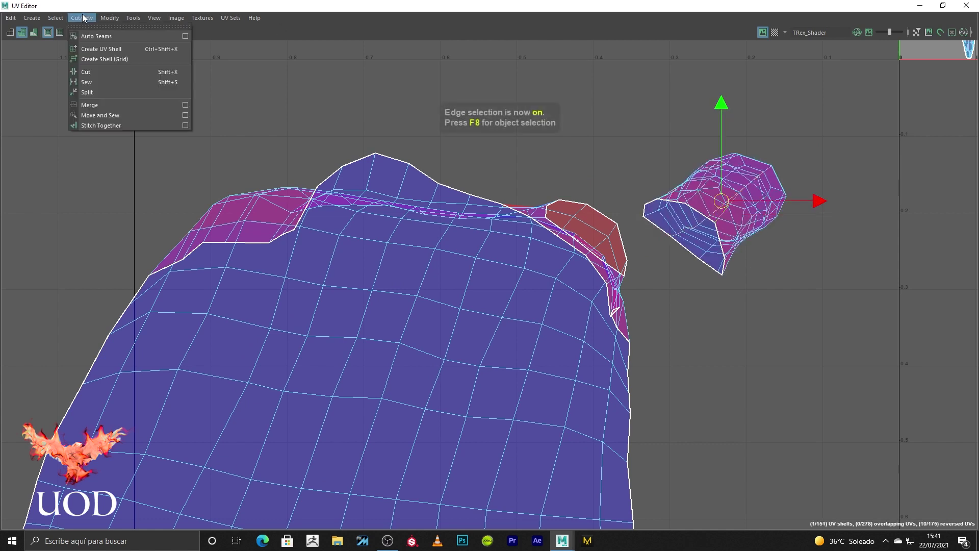
click(87, 72)
- Move the right piece of the cut shell clear of the other piece
right_drag(794, 246, 745, 232)
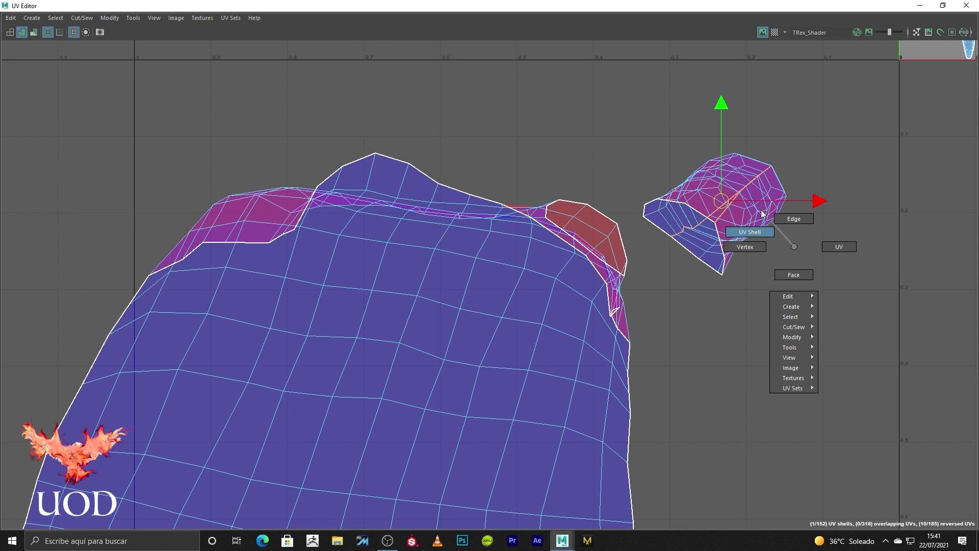
click(743, 212)
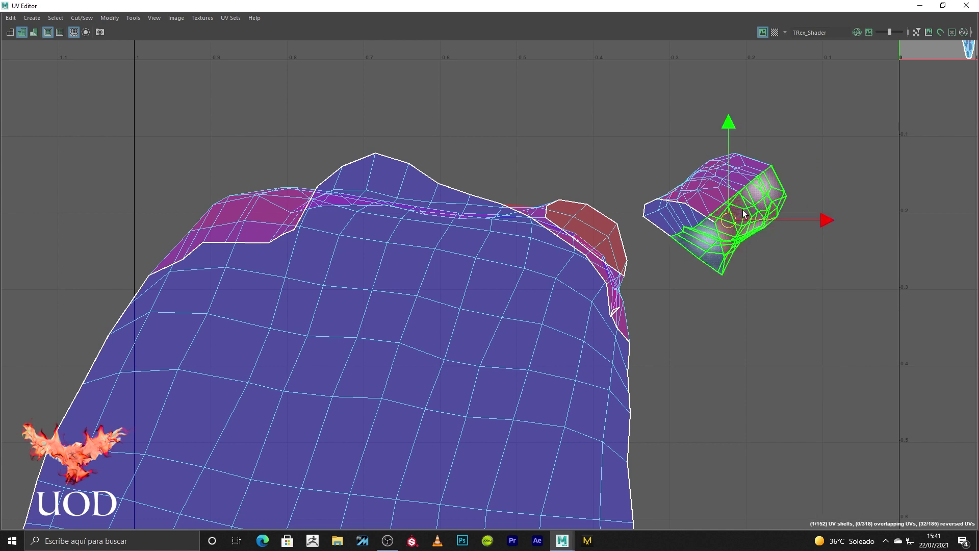
drag(744, 214, 672, 224)
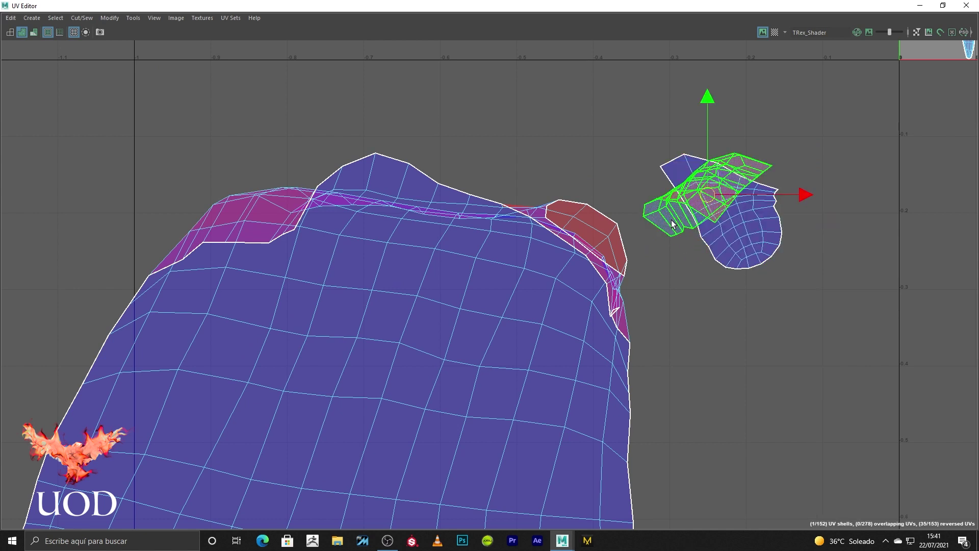
click(732, 306)
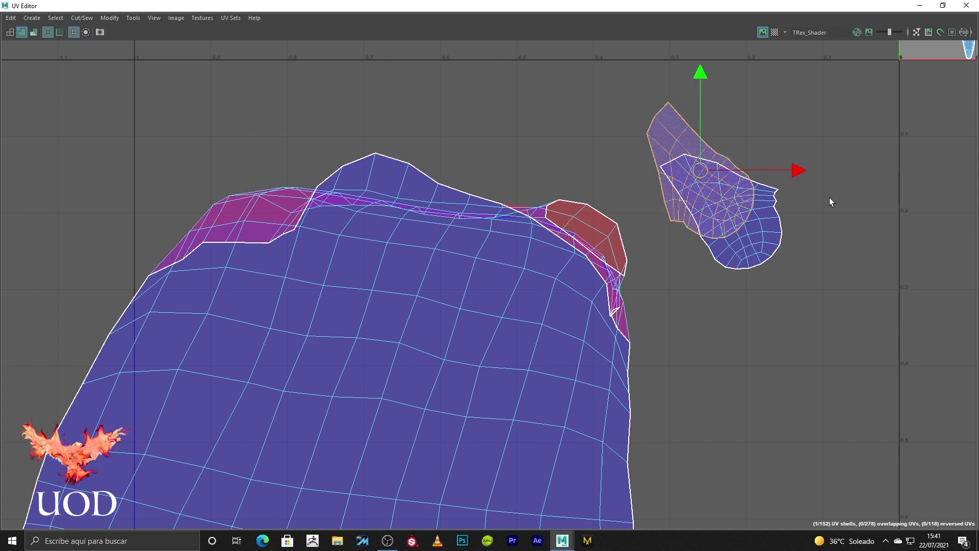
drag(711, 177, 855, 216)
click(823, 262)
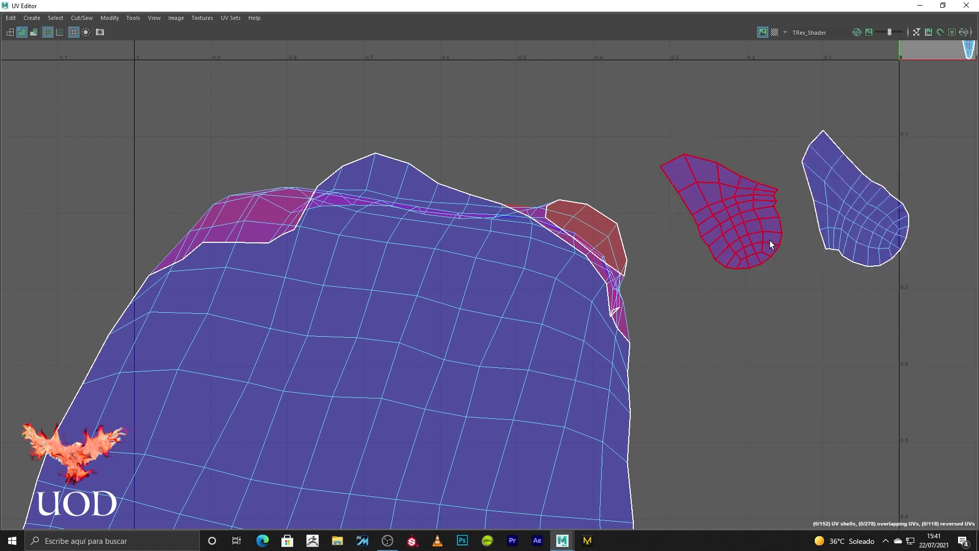
- Select both small shells and check them on the model from the front
click(769, 240)
shift+click(864, 195)
click(921, 6)
mouse_move(770, 236)
alt+mouse_down()
mouse_move(814, 209)
mouse_move(590, 273)
alt+mouse_up()
click(42, 522)
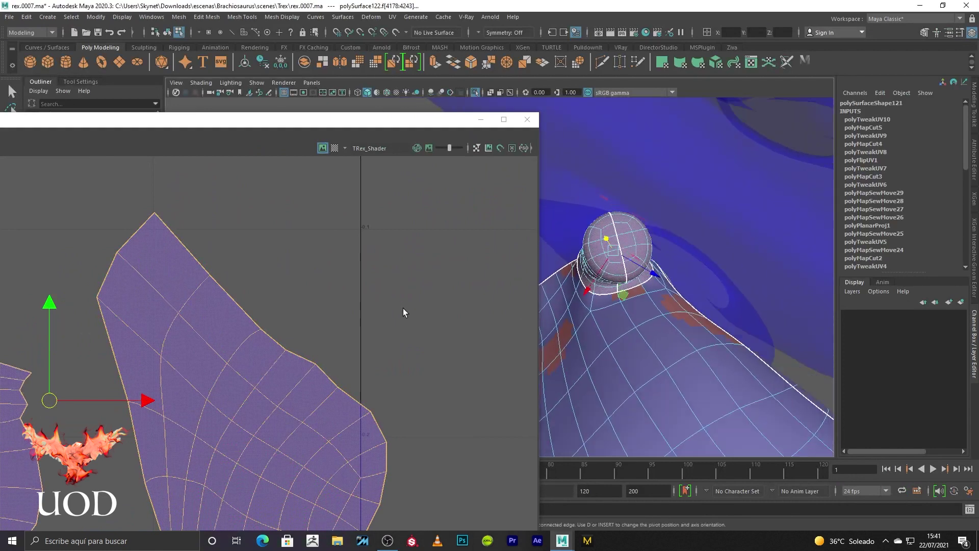
- Frame the view and pick an edge on the small limb in edge mode
scroll(403, 313, down, 3)
scroll(694, 286, down, 3)
key(f)
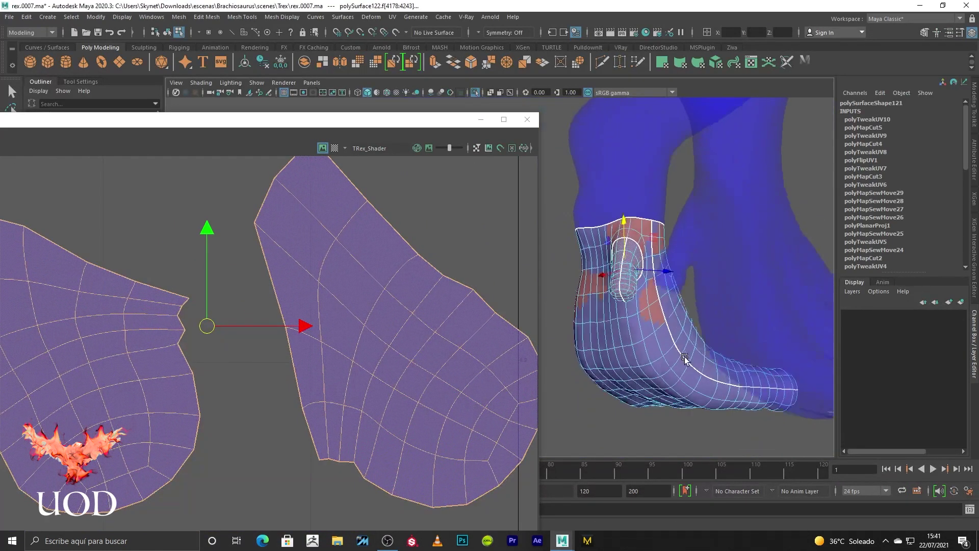
key(F10)
click(393, 235)
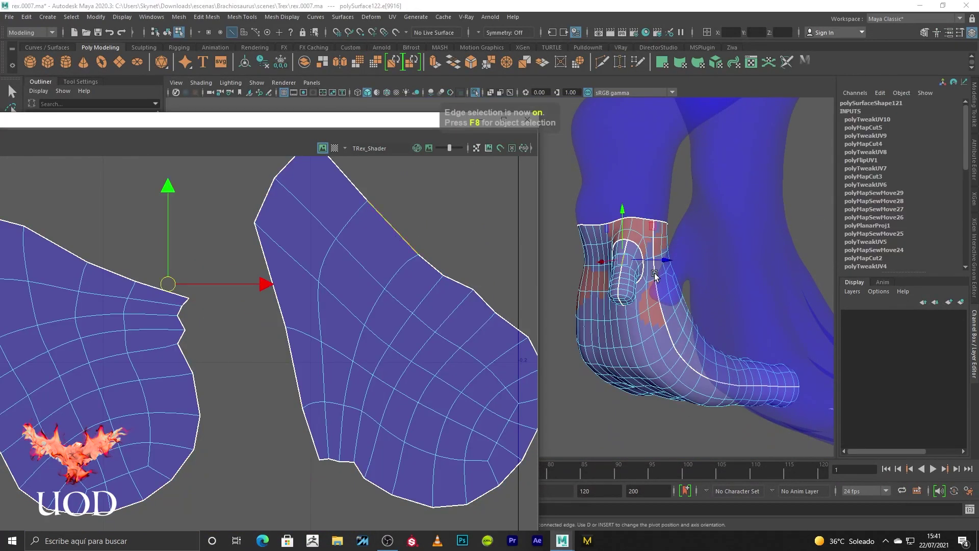
key(q)
- Double-click the full edge loop at the limb seam, frame it, and maximize the UV layout
mouse_move(641, 314)
alt+mouse_down()
mouse_move(650, 255)
mouse_move(598, 280)
mouse_move(637, 291)
alt+mouse_up()
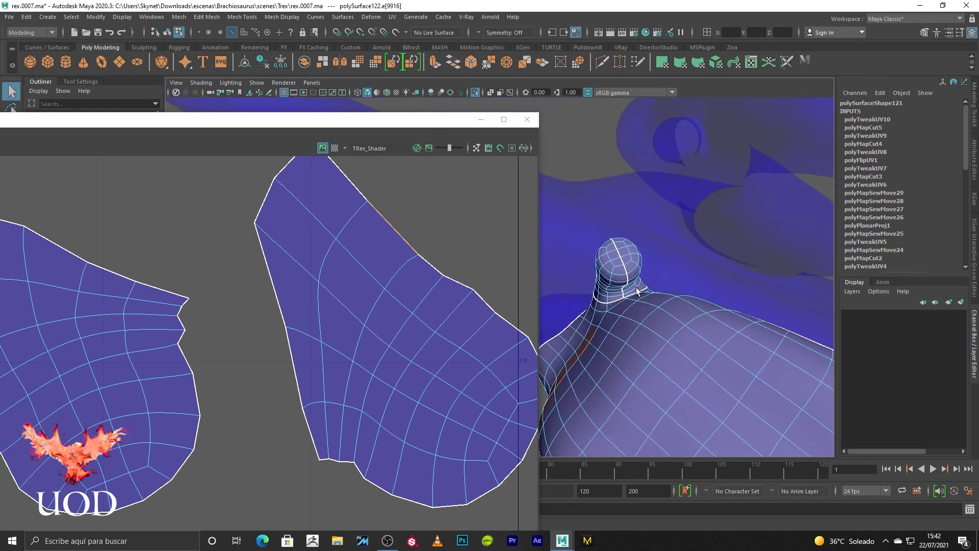
key(f)
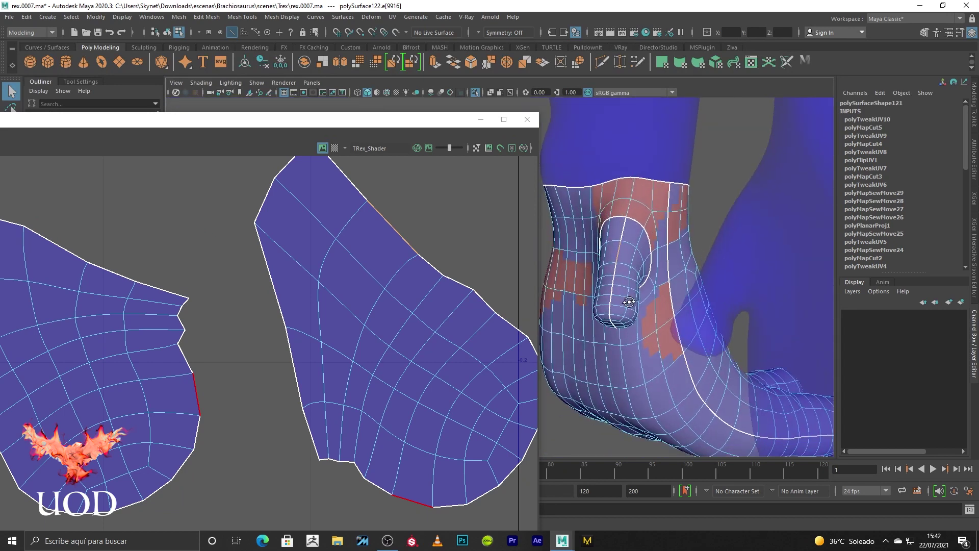
click(620, 232)
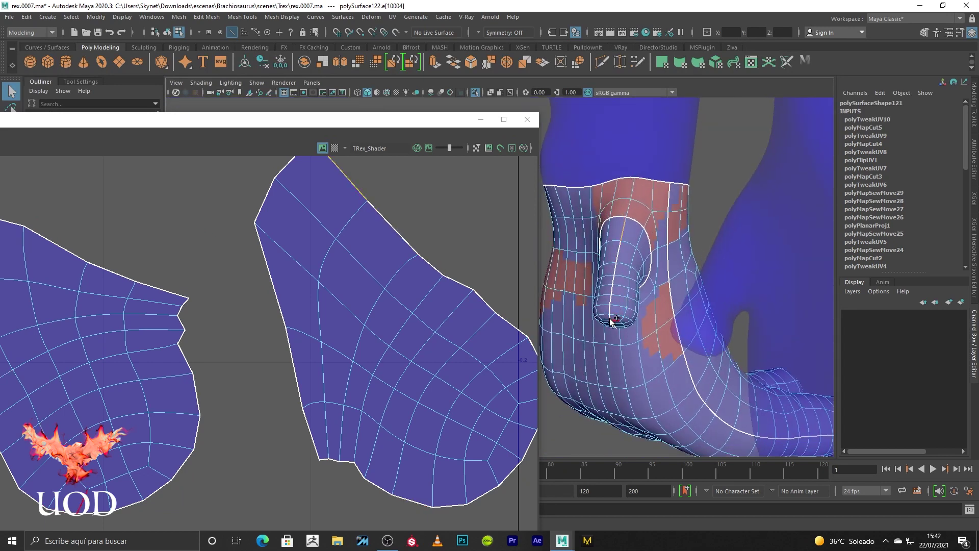
double_click(610, 320)
key(f)
key(f)
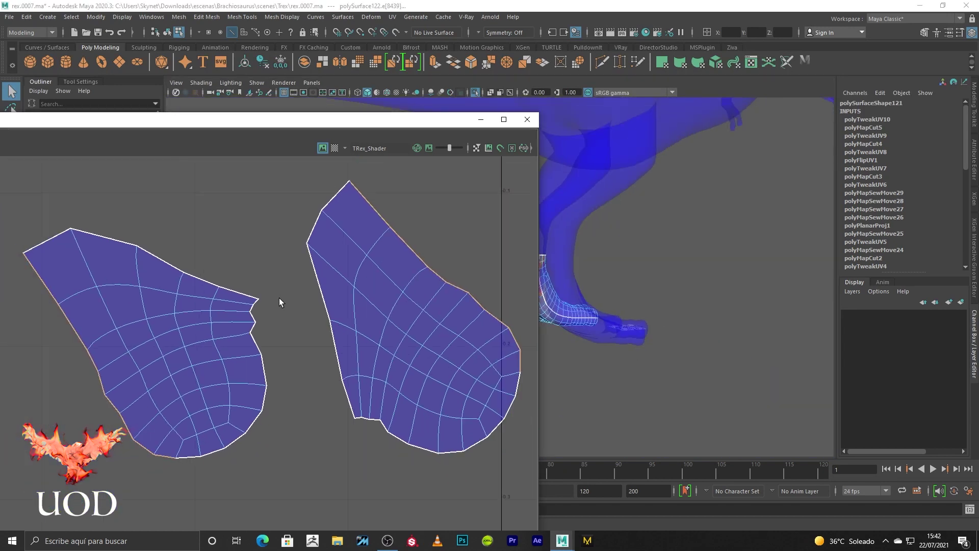
double_click(125, 124)
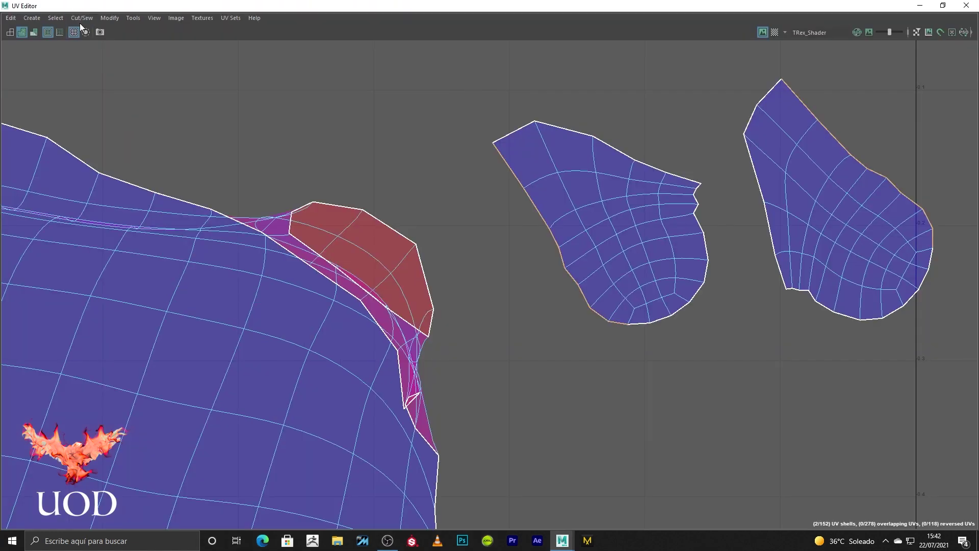
- Sew the two small shells along the selected edges and unfold the merged shell
click(83, 19)
click(126, 99)
scroll(746, 192, down, 2)
scroll(720, 207, down, 1)
right_drag(645, 200, 624, 176)
click(644, 251)
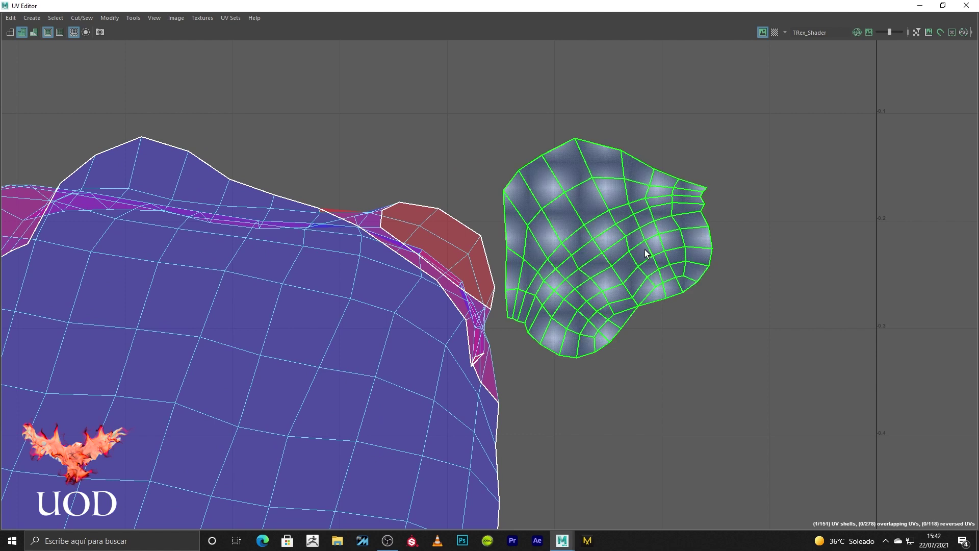
click(649, 302)
- Unfold the left hand-shaped shell flat with Ctrl+Alt+U
scroll(648, 302, down, 3)
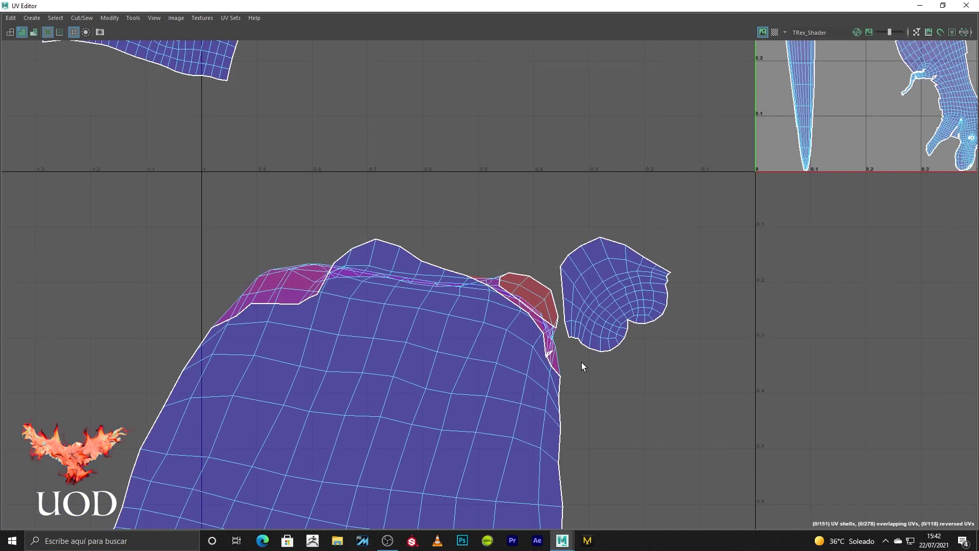
scroll(581, 362, down, 2)
click(511, 232)
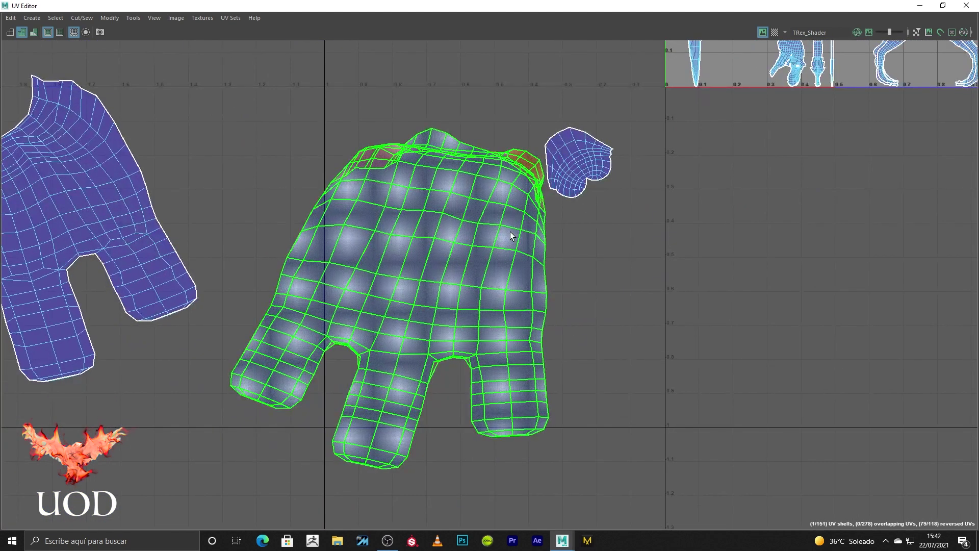
scroll(545, 293, down, 2)
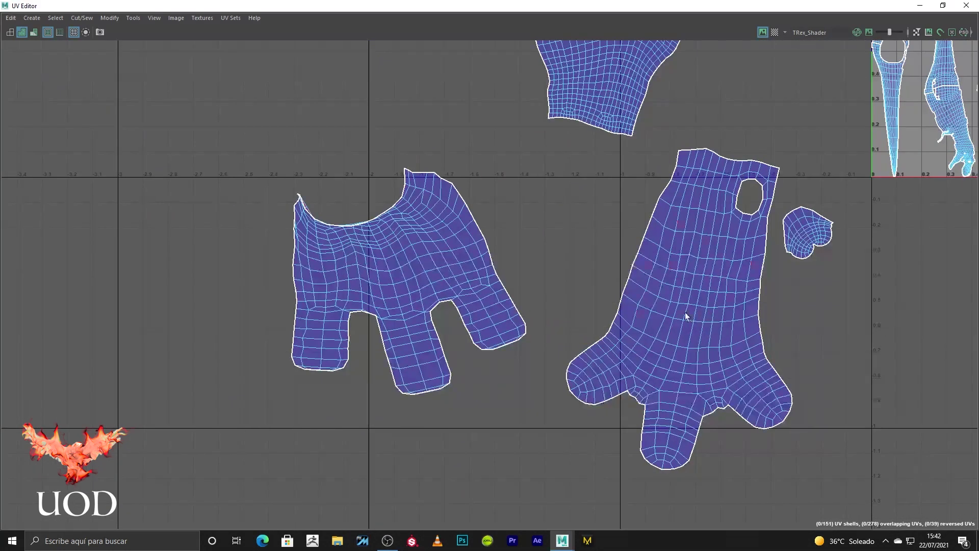
click(423, 230)
key(ctrl+alt+u)
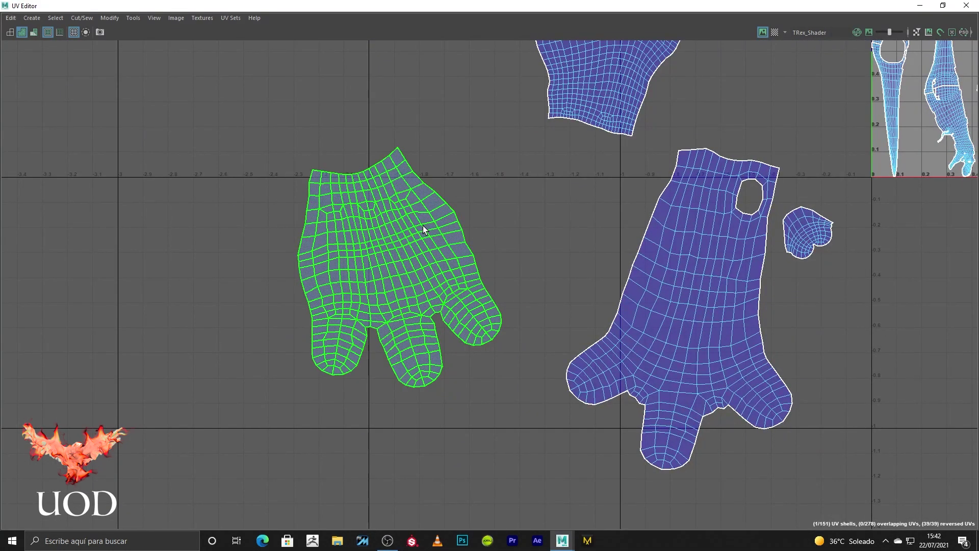
click(520, 245)
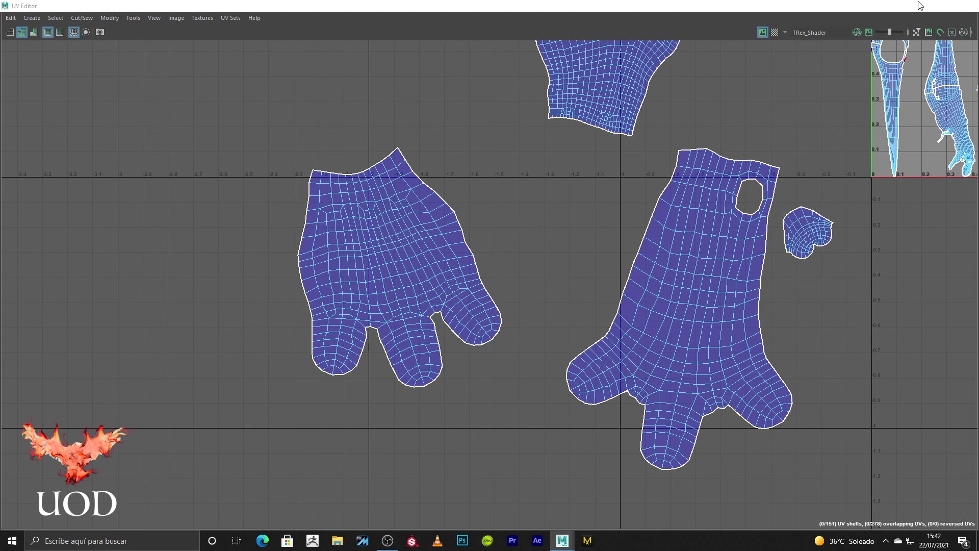
- Hide the UV layout and orbit the model to inspect the limb from several sides
click(960, 7)
mouse_move(555, 305)
alt+mouse_down()
mouse_move(583, 334)
mouse_move(555, 350)
alt+mouse_up()
alt+drag(394, 422, 479, 385)
mouse_move(527, 343)
alt+mouse_down()
mouse_move(363, 360)
mouse_move(578, 351)
mouse_move(456, 355)
alt+mouse_up()
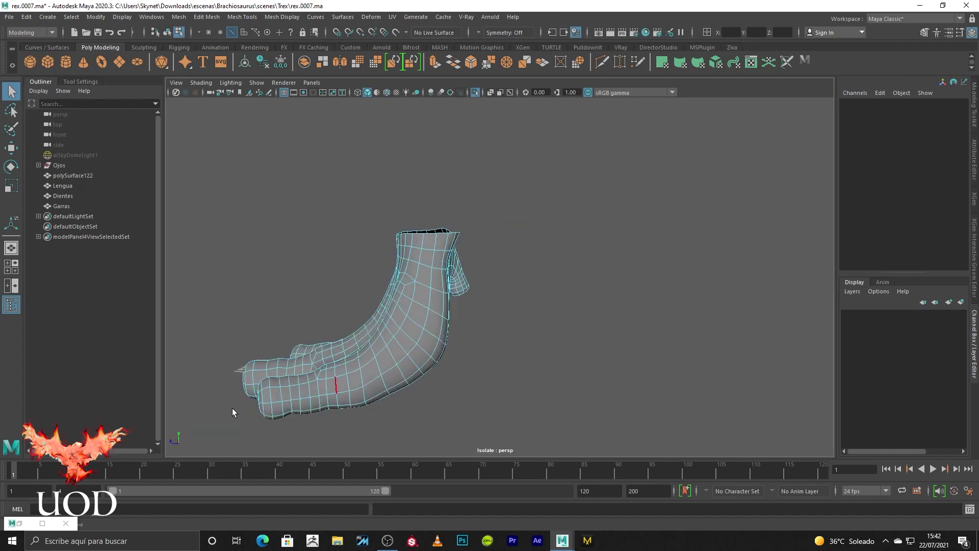
- Reopen the UV layout and select a seam edge on the left hand-shaped shell
click(55, 519)
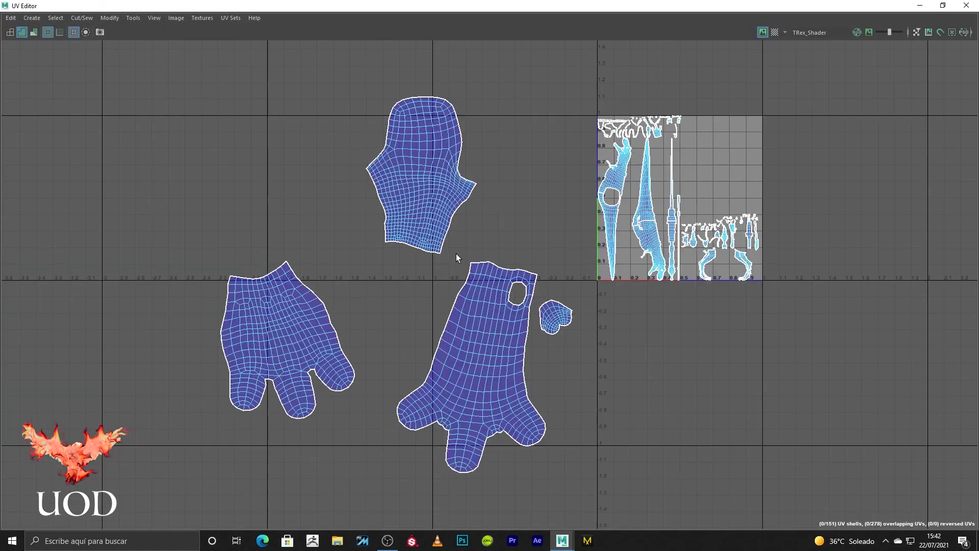
click(323, 302)
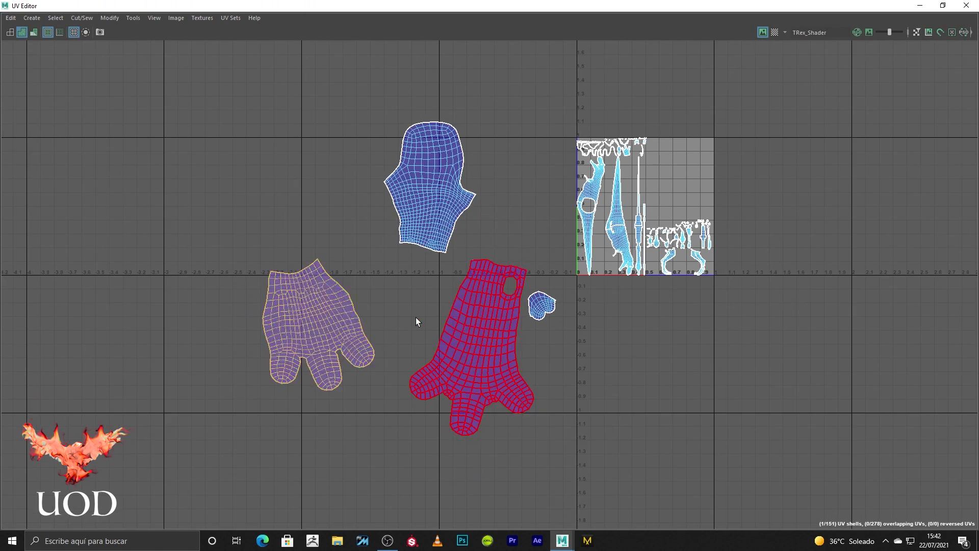
scroll(433, 281, up, 2)
scroll(433, 281, up, 2)
click(379, 206)
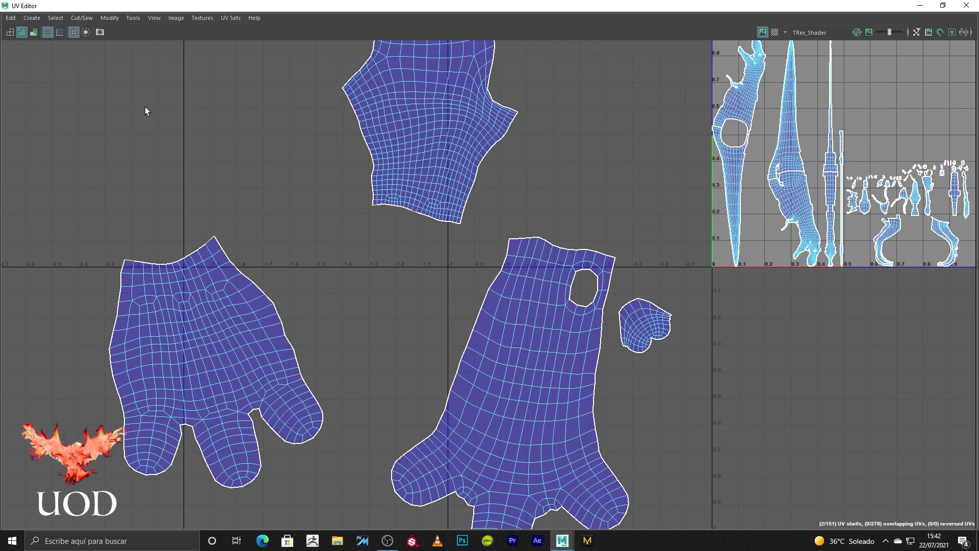
click(82, 18)
- Move and sew the hand shell onto the top shell, closing the hole between them
click(124, 116)
scroll(414, 235, up, 2)
click(404, 216)
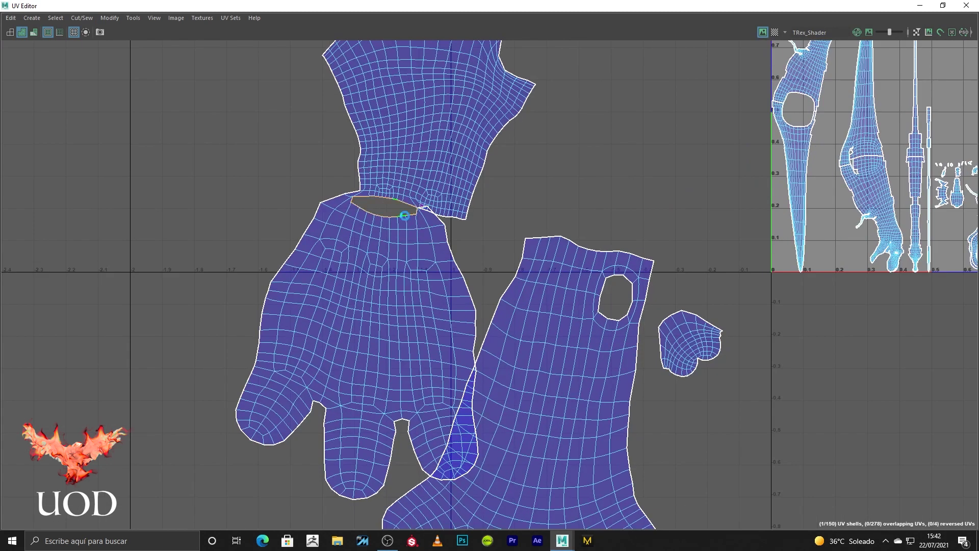
shift+right_drag(465, 248, 467, 252)
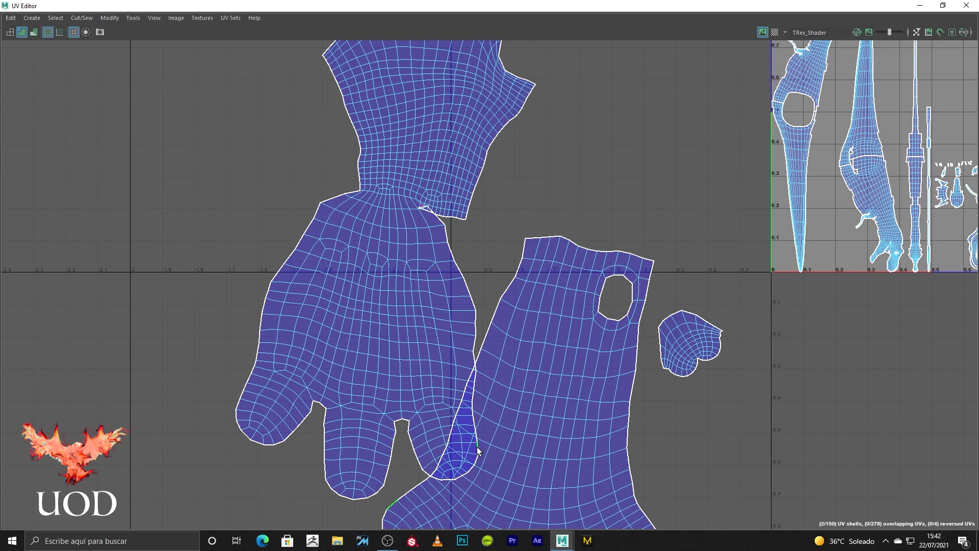
- Sew the right shell's left and top borders to join it, then unfold the joined hand shell
double_click(524, 248)
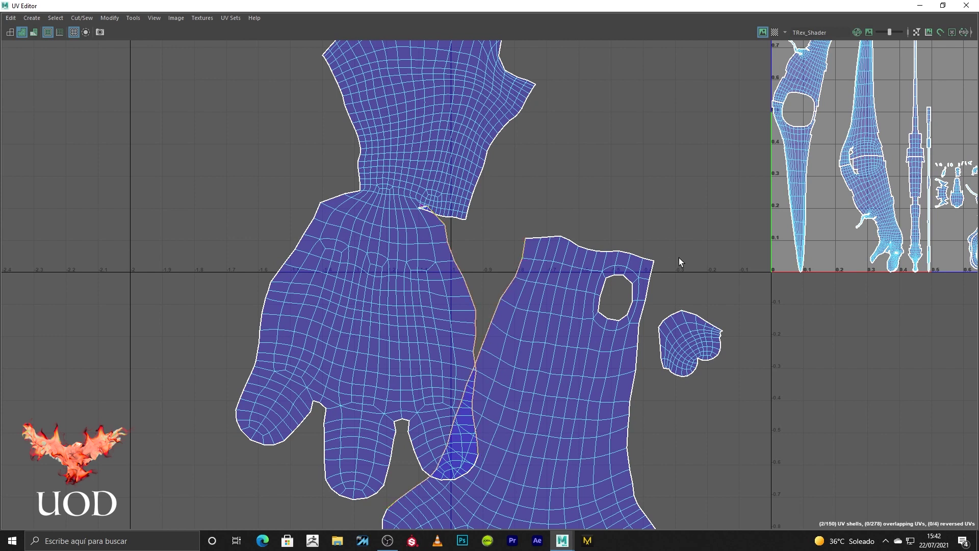
shift+double_click(655, 260)
shift+right_drag(655, 260, 466, 220)
scroll(514, 247, down, 2)
double_click(494, 263)
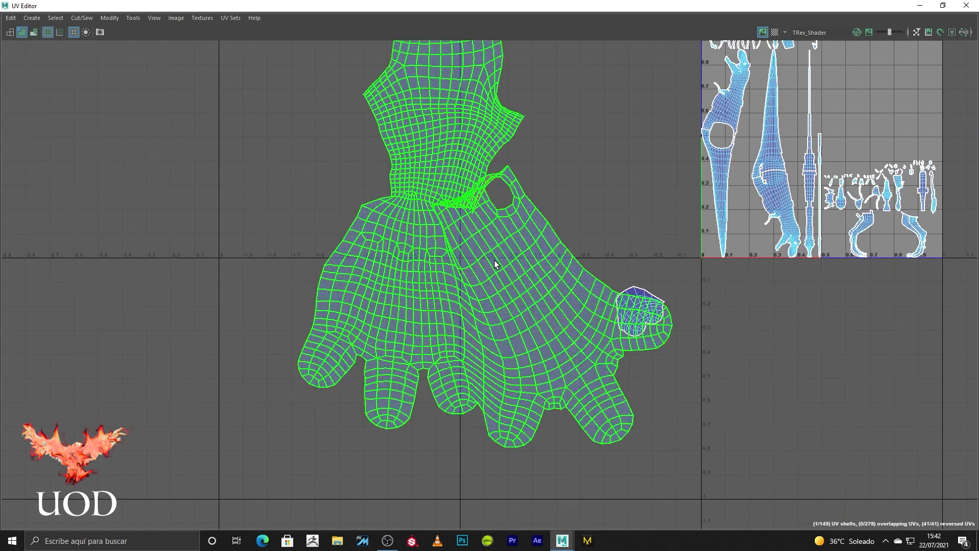
key(ctrl+x)
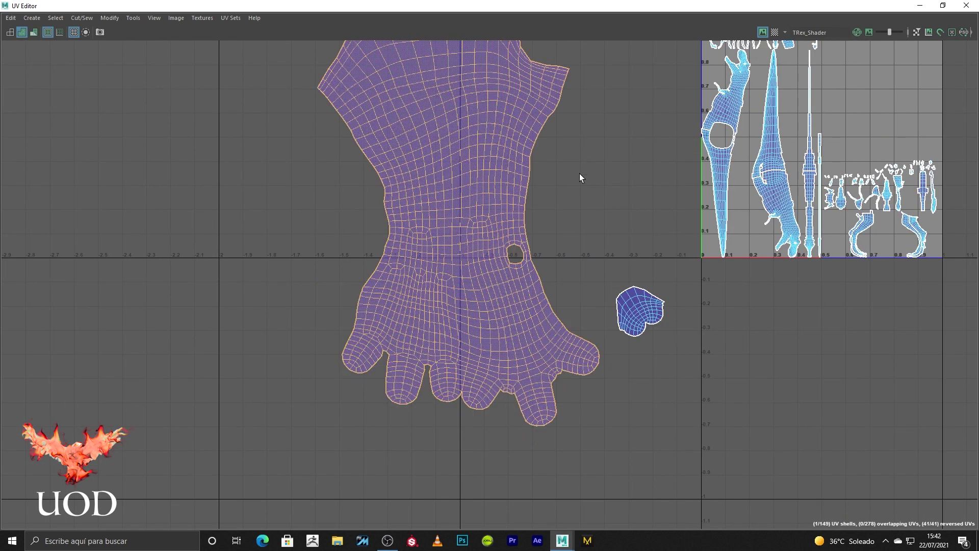
- Tuck the small heart-shaped shell beside the foot shell, zoom out, and hide the UV Editor
scroll(546, 210, down, 2)
alt+middle_drag(527, 213, 480, 273)
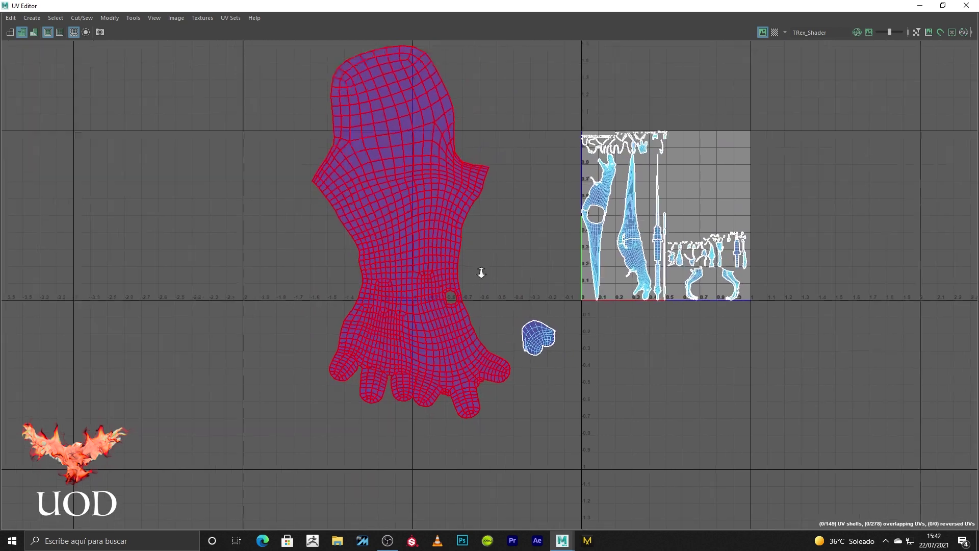
click(550, 356)
scroll(551, 359, up, 1)
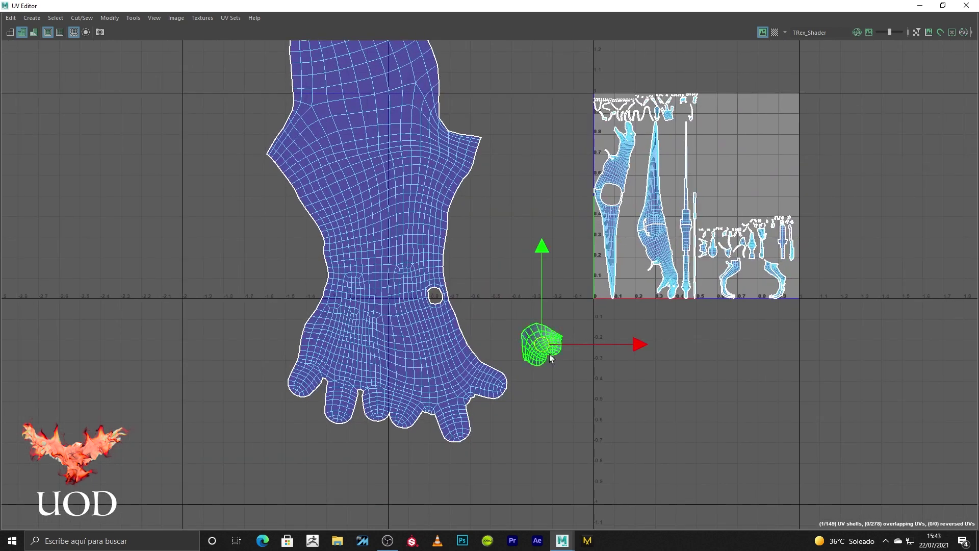
middle_click(479, 289)
middle_drag(480, 290, 475, 286)
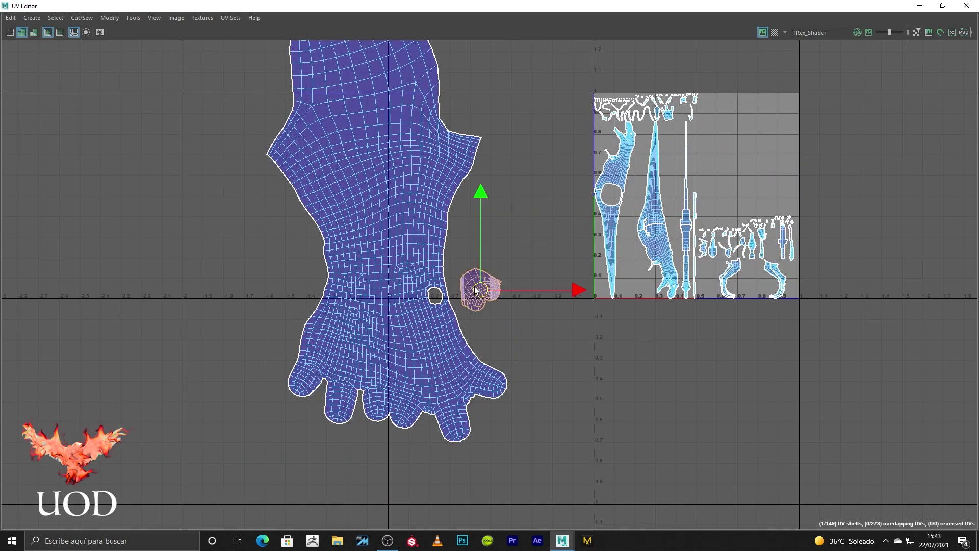
click(531, 328)
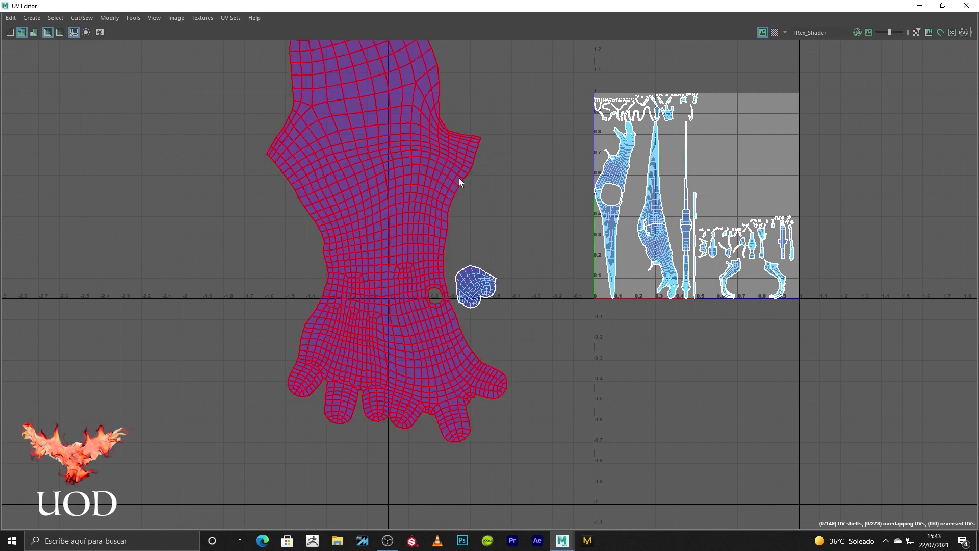
scroll(493, 225, down, 2)
scroll(494, 189, down, 2)
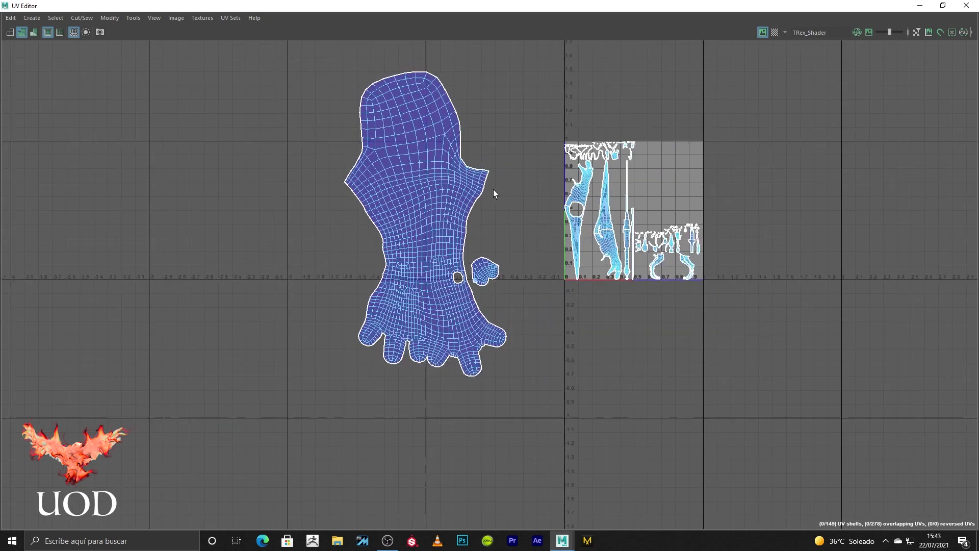
click(920, 5)
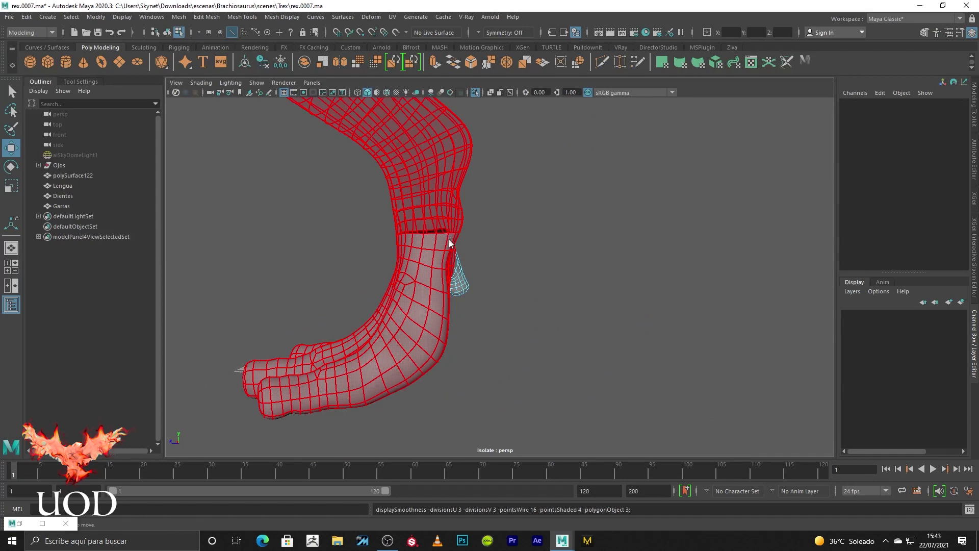
- Turn off Isolate Select to show the whole T-rex and orbit to a side view
click(475, 92)
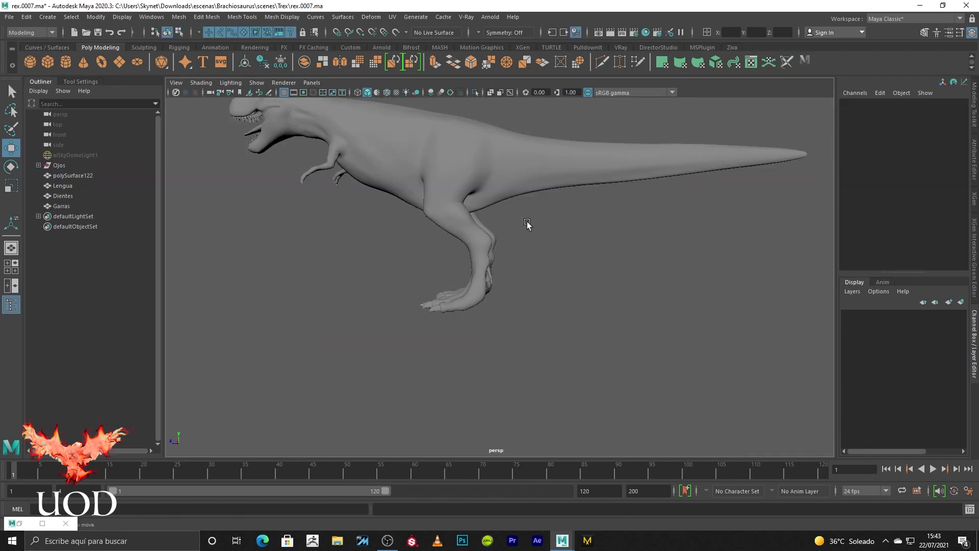
alt+drag(593, 239, 516, 268)
click(484, 256)
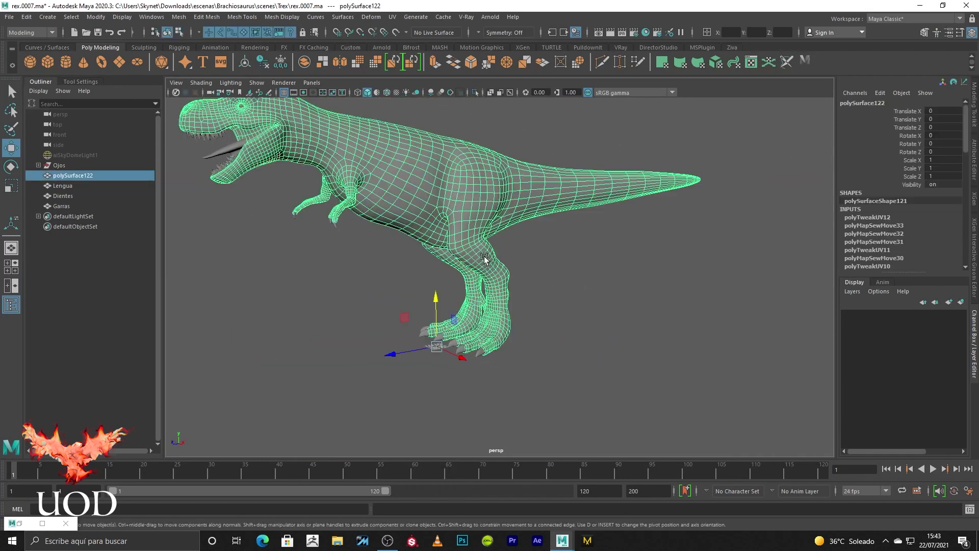
scroll(484, 256, up, 5)
key(q)
click(581, 250)
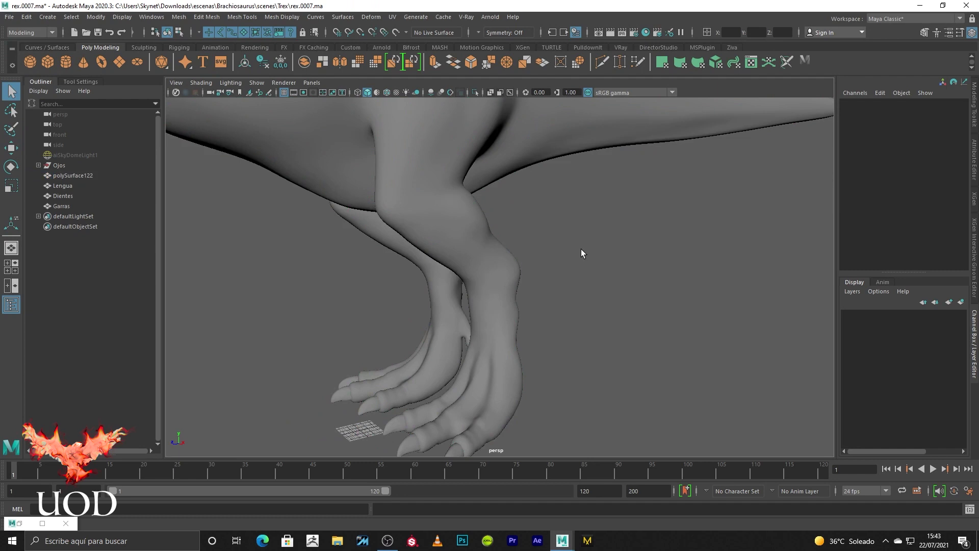
- Orbit around the T-rex's head and side, then select the body mesh
scroll(510, 240, down, 3)
scroll(435, 188, down, 3)
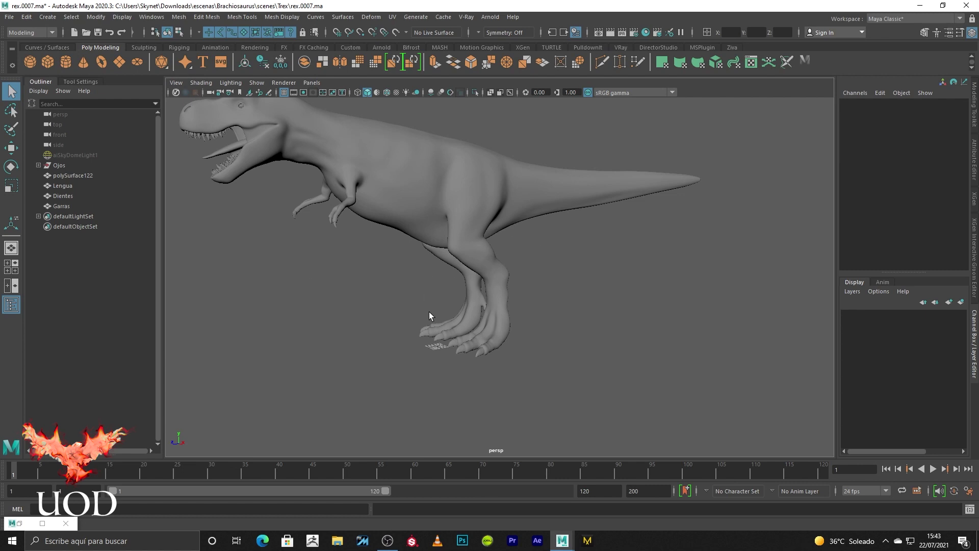
alt+drag(422, 234, 510, 264)
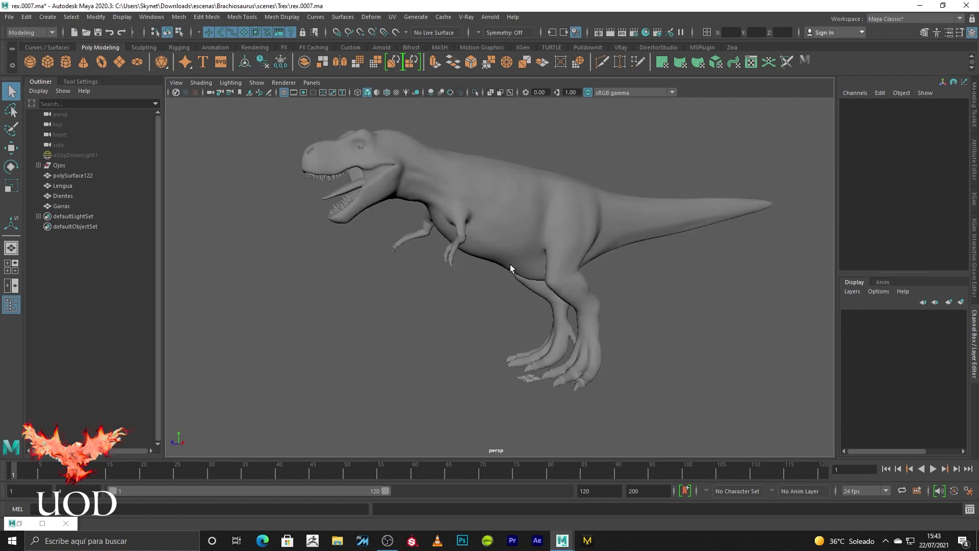
alt+drag(417, 223, 684, 310)
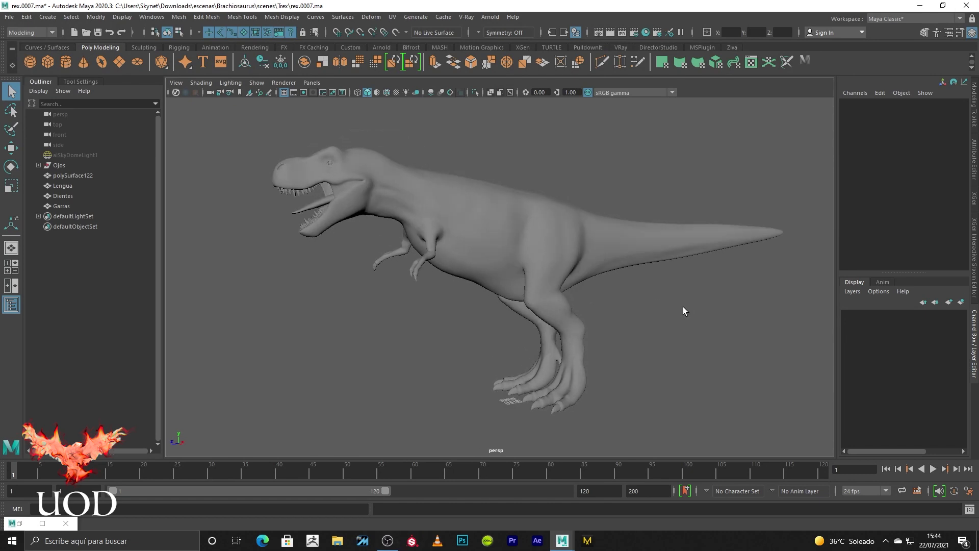
mouse_move(619, 241)
alt+mouse_down()
mouse_move(564, 269)
mouse_move(599, 220)
mouse_move(648, 250)
mouse_move(555, 212)
alt+mouse_up()
click(599, 220)
scroll(510, 233, up, 3)
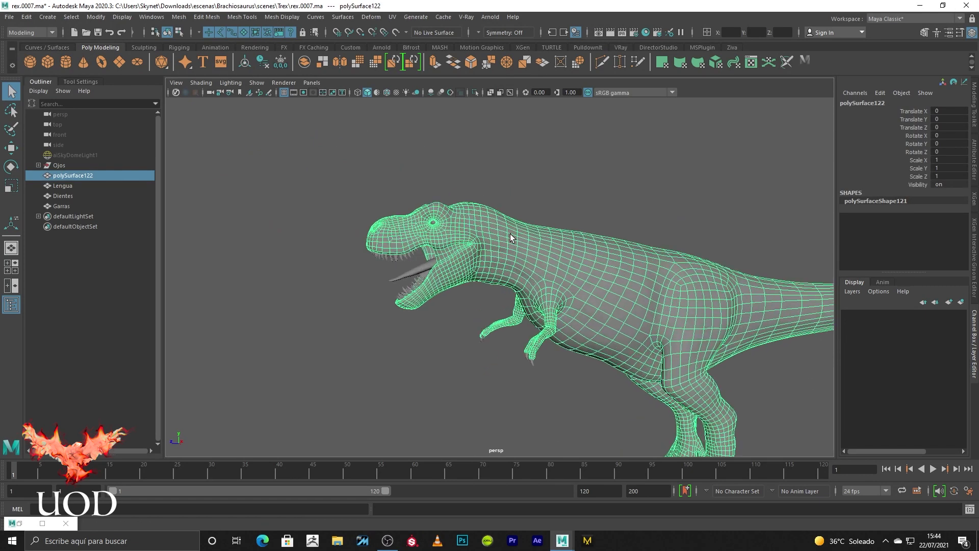
scroll(510, 234, up, 3)
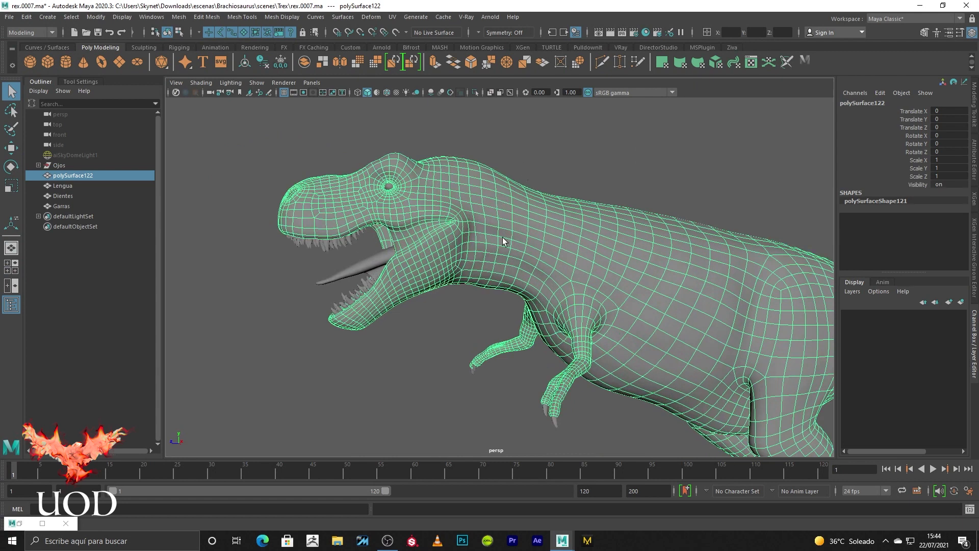
scroll(540, 259, down, 2)
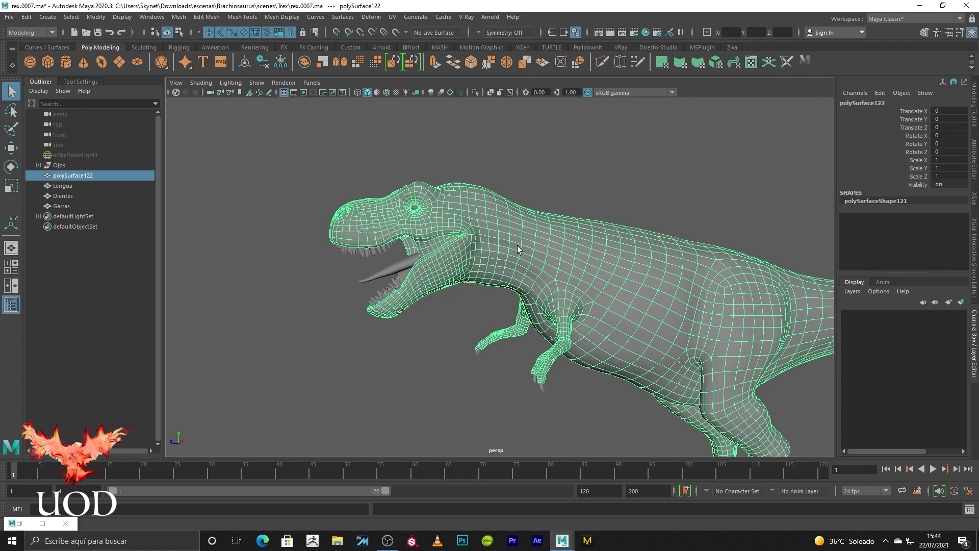
scroll(517, 245, up, 5)
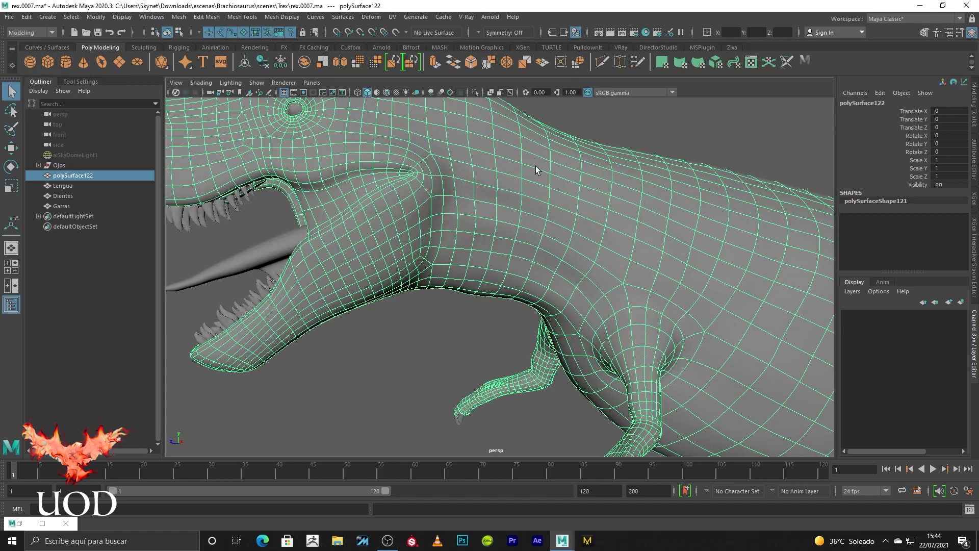
scroll(520, 296, down, 5)
scroll(530, 261, down, 2)
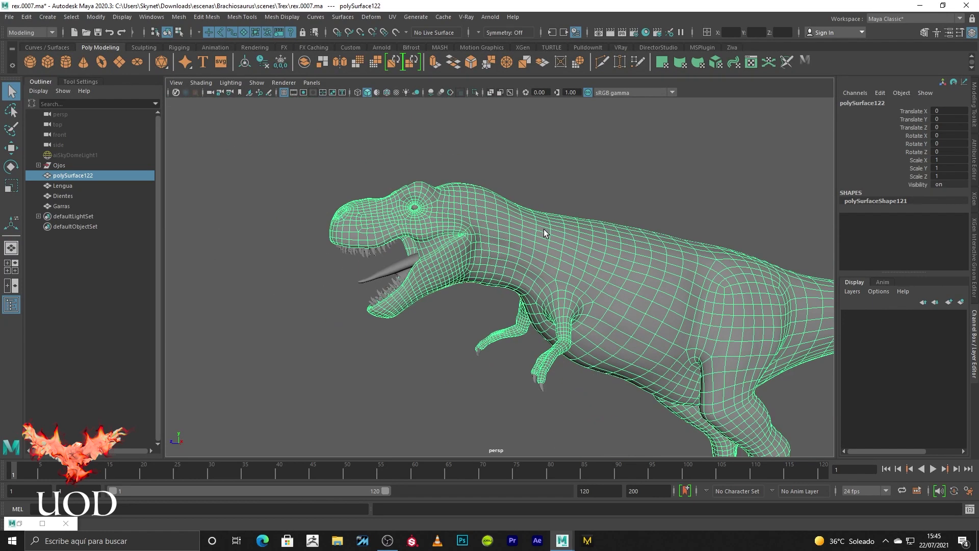
scroll(708, 294, down, 2)
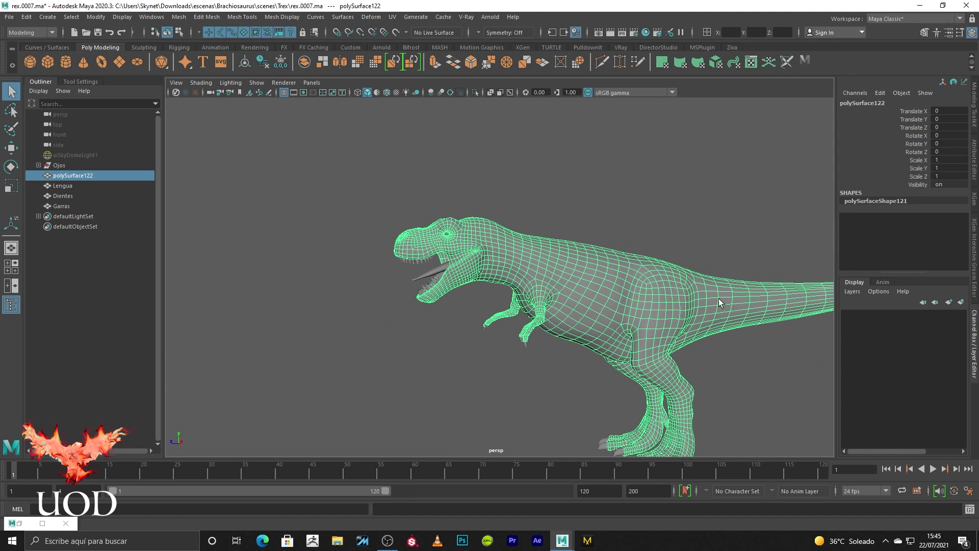
- Select the faces at the tail tip and grow the selection along the tail toward the hips
alt+middle_drag(718, 301, 613, 279)
scroll(573, 292, up, 2)
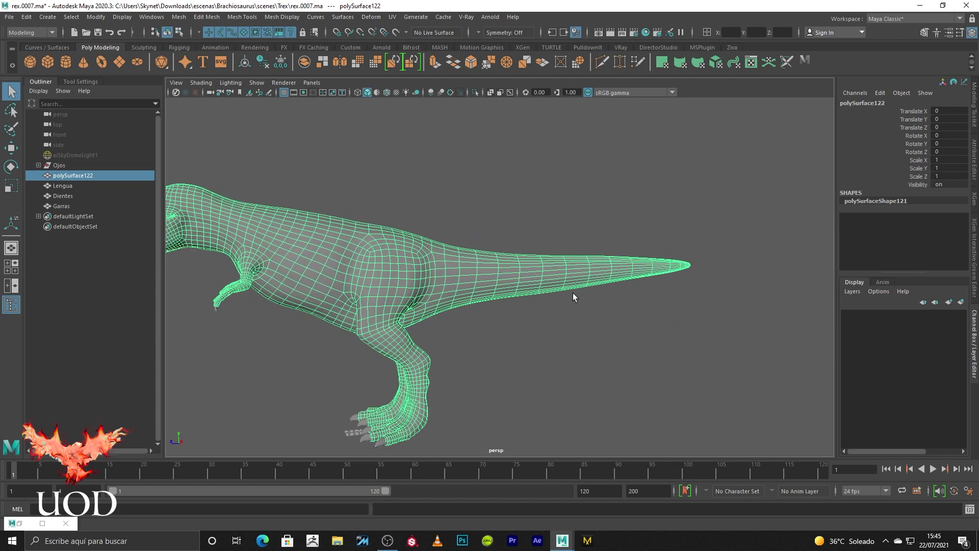
scroll(664, 246, up, 2)
key(ctrl+F11)
drag(787, 210, 670, 354)
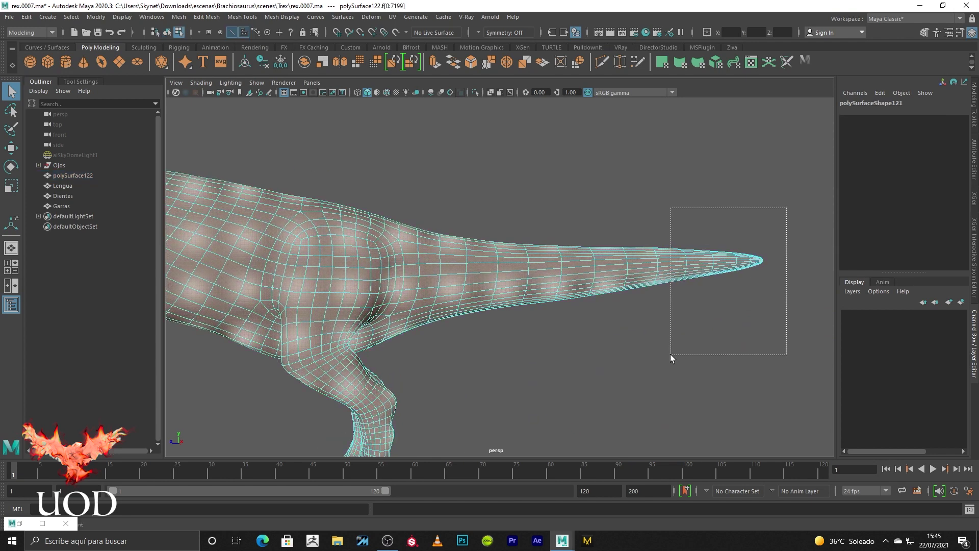
key(shift+period)
key(shift+period)
key(shift+period)
key(shift+period)
key(shift+period)
key(shift+period)
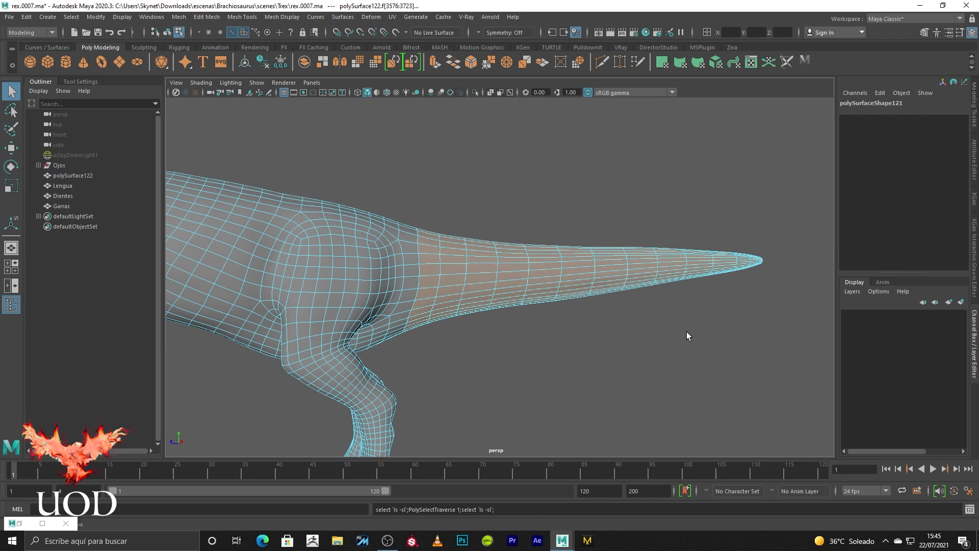
- Check the tail face selection from other angles and apply an Automatic UV projection
scroll(404, 283, up, 2)
scroll(510, 286, up, 1)
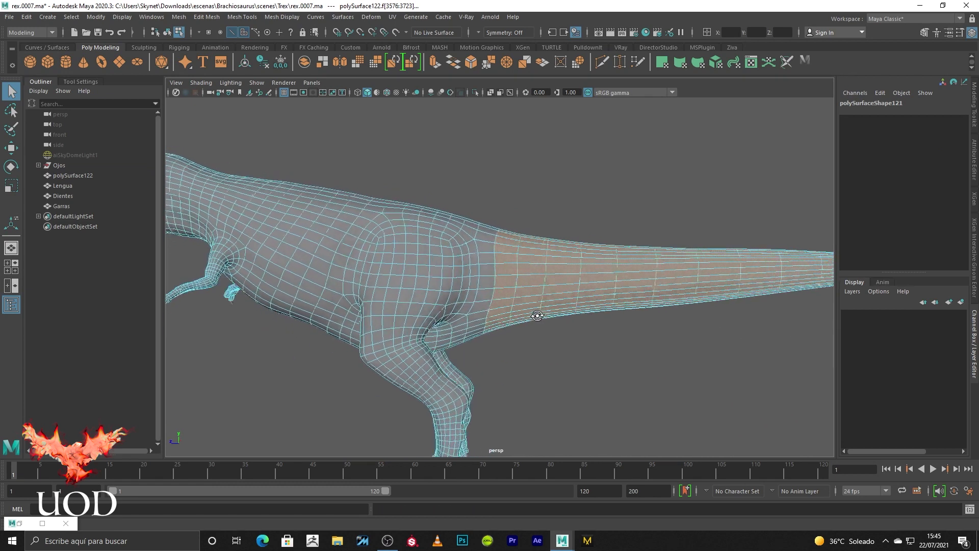
scroll(503, 250, up, 1)
scroll(481, 182, up, 1)
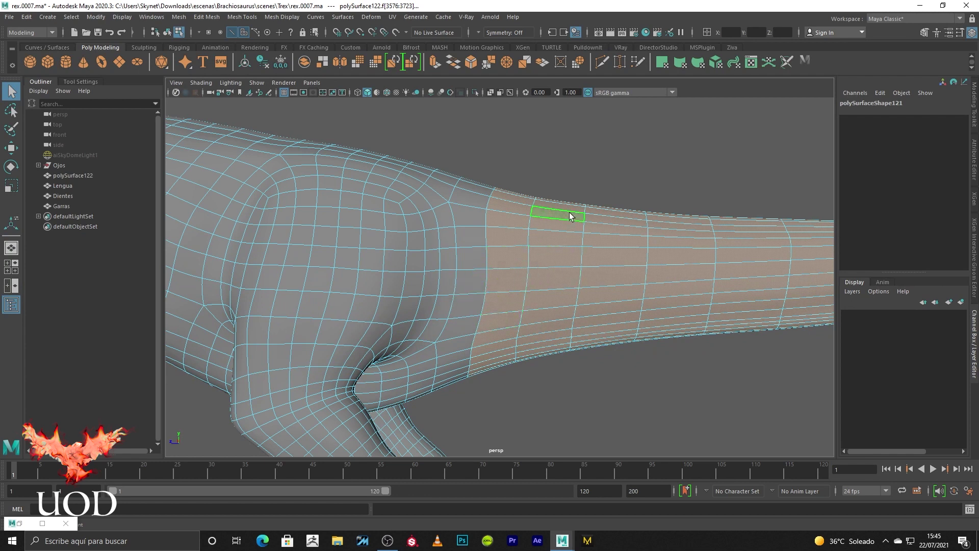
scroll(569, 212, down, 5)
mouse_move(640, 221)
alt+mouse_down()
mouse_move(670, 236)
mouse_move(688, 225)
mouse_move(651, 211)
alt+mouse_up()
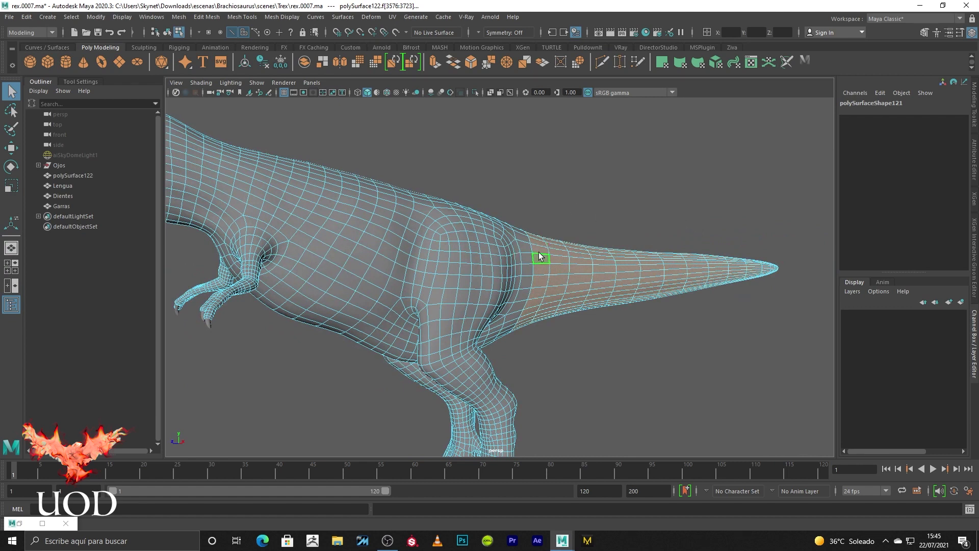
scroll(545, 252, down, 5)
alt+drag(546, 252, 540, 264)
scroll(599, 276, up, 5)
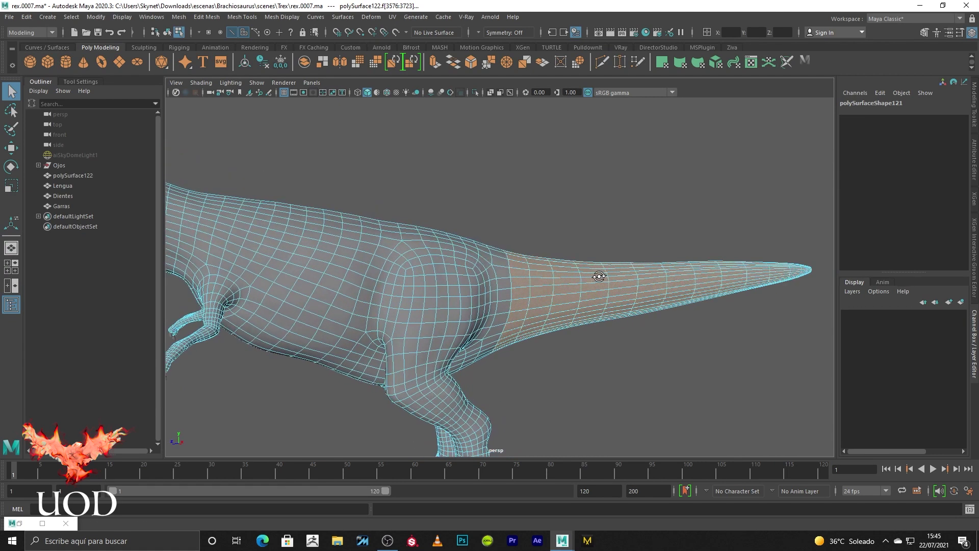
click(397, 21)
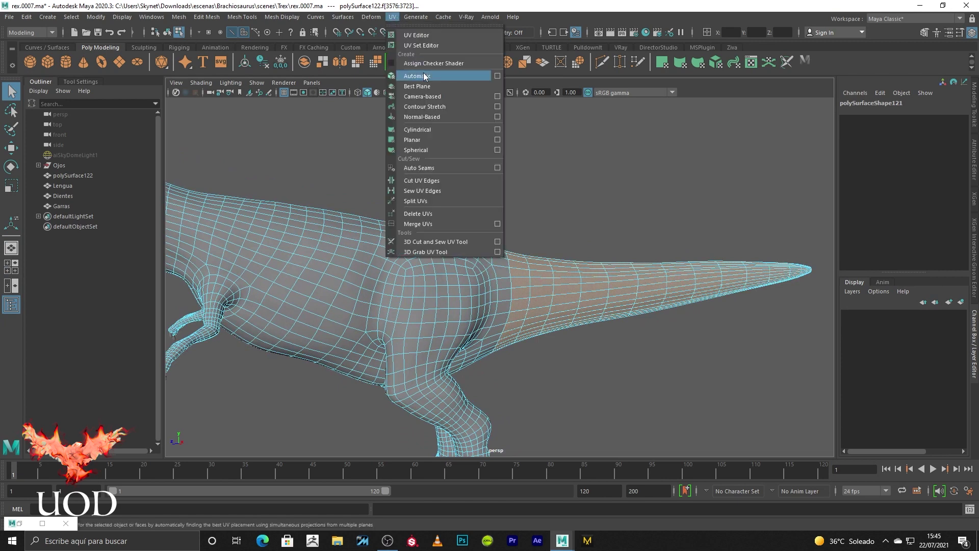
click(451, 75)
- Select the four new tail UV shells in the UV Editor
right_drag(604, 285, 675, 203)
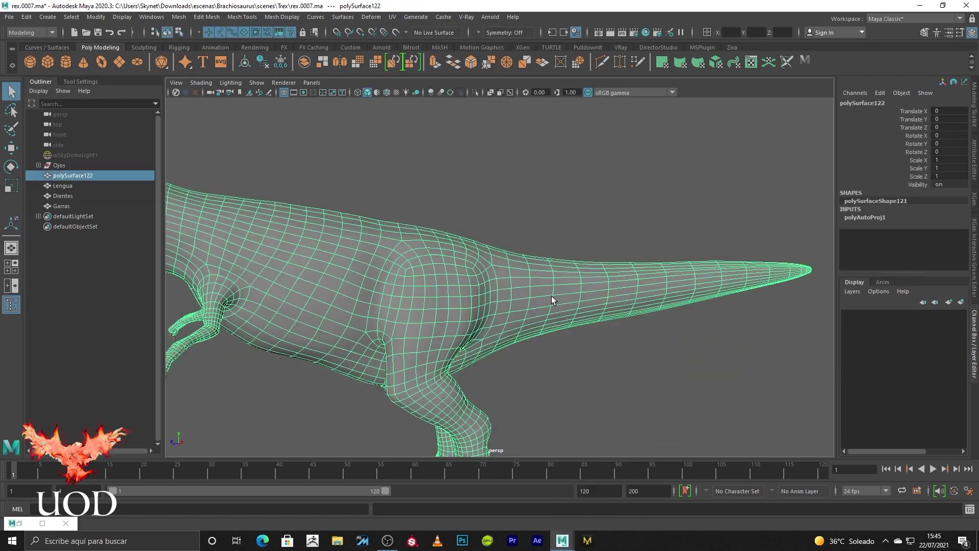
click(43, 523)
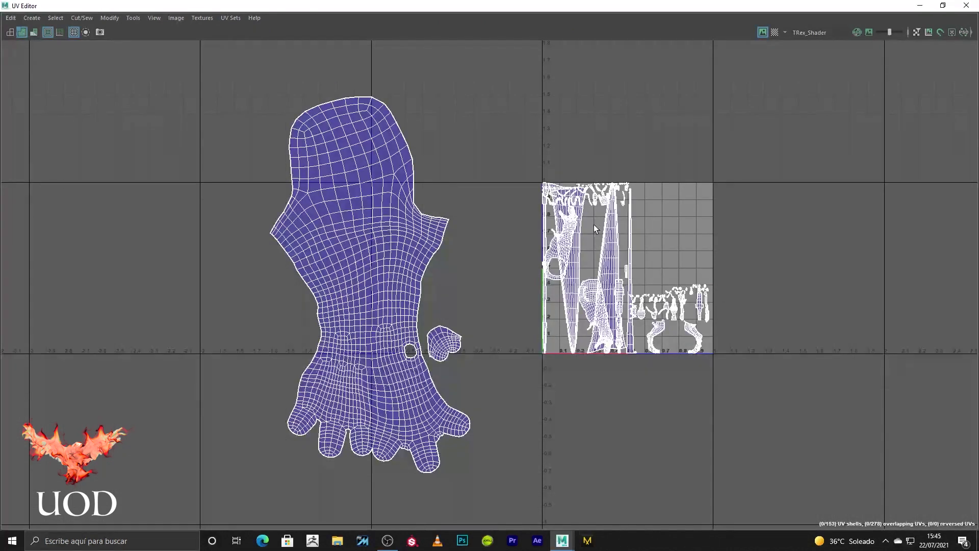
scroll(607, 219, up, 2)
click(607, 224)
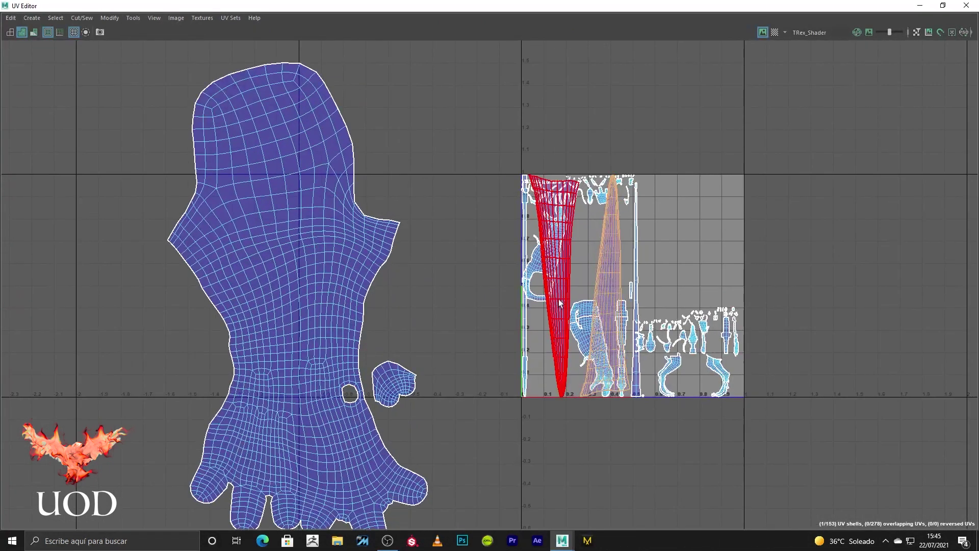
shift+click(560, 303)
shift+click(523, 306)
shift+click(638, 255)
- Move the tail shells to the right of the 0-1 UV square
key(w)
scroll(644, 258, down, 1)
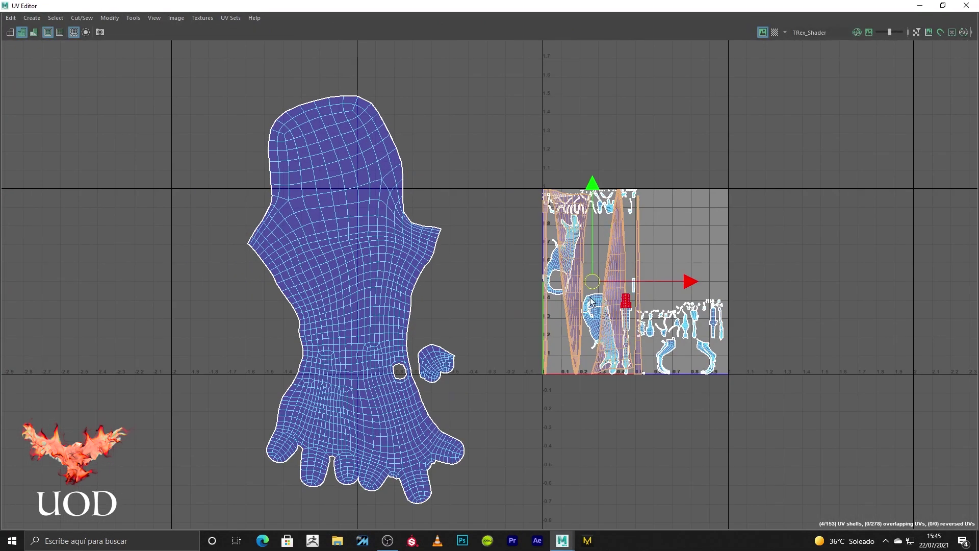
drag(592, 281, 851, 262)
click(762, 234)
alt+middle_drag(762, 234, 642, 199)
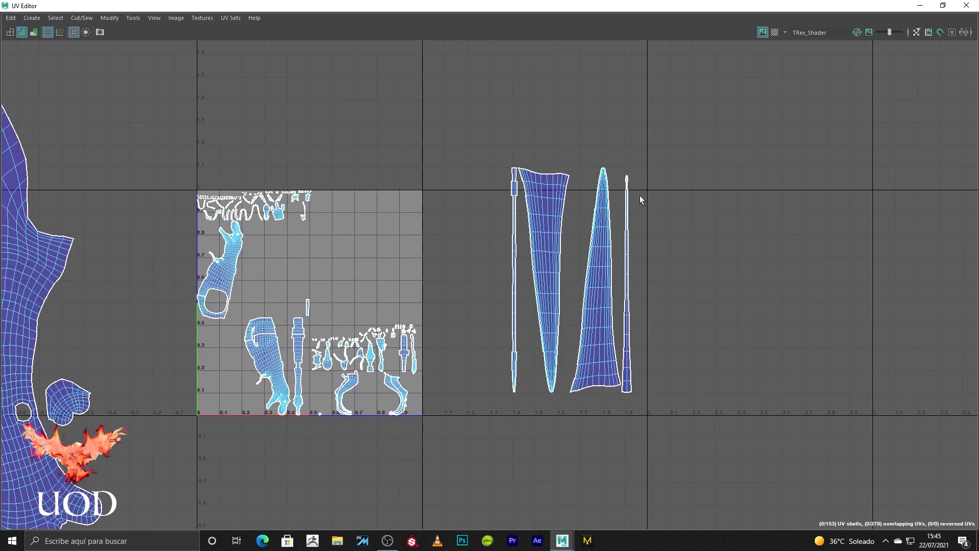
click(966, 6)
- Hide texture shading and pick edges on the tapered tail and near the neck
alt+drag(632, 235, 623, 200)
mouse_move(623, 201)
alt+right_down()
mouse_move(557, 250)
mouse_move(476, 262)
alt+right_up()
click(469, 252)
alt+drag(705, 269, 594, 283)
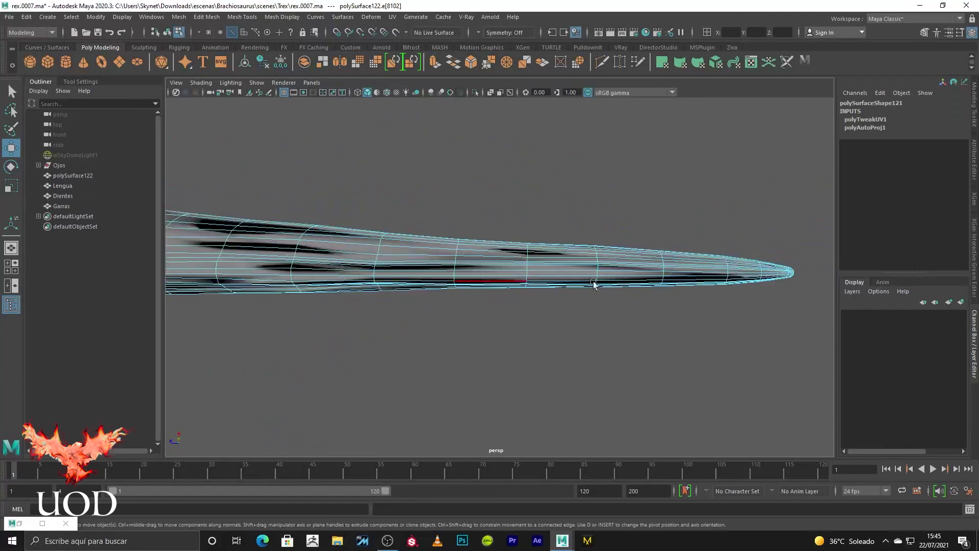
key(q)
key(5)
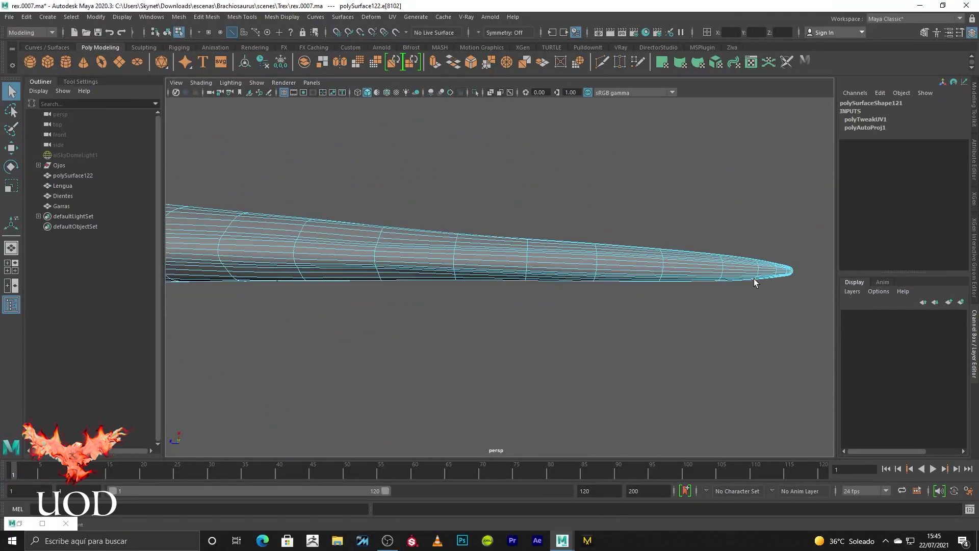
click(655, 262)
alt+right_drag(430, 256, 619, 230)
alt+drag(619, 230, 469, 240)
alt+right_drag(469, 240, 487, 320)
scroll(487, 320, down, 5)
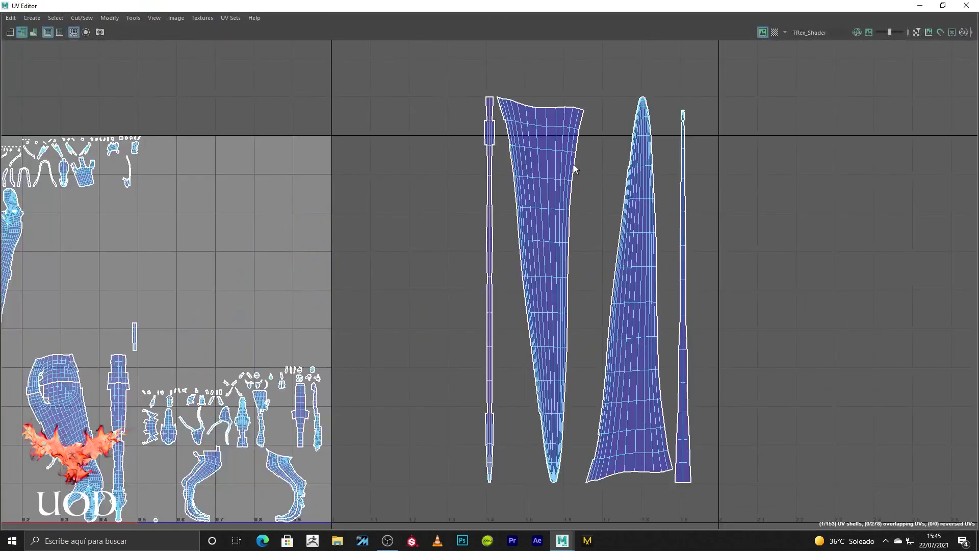
- Merge the narrow tail strip and sew the tall strip onto the large shell's top
click(82, 17)
click(97, 75)
scroll(512, 185, up, 5)
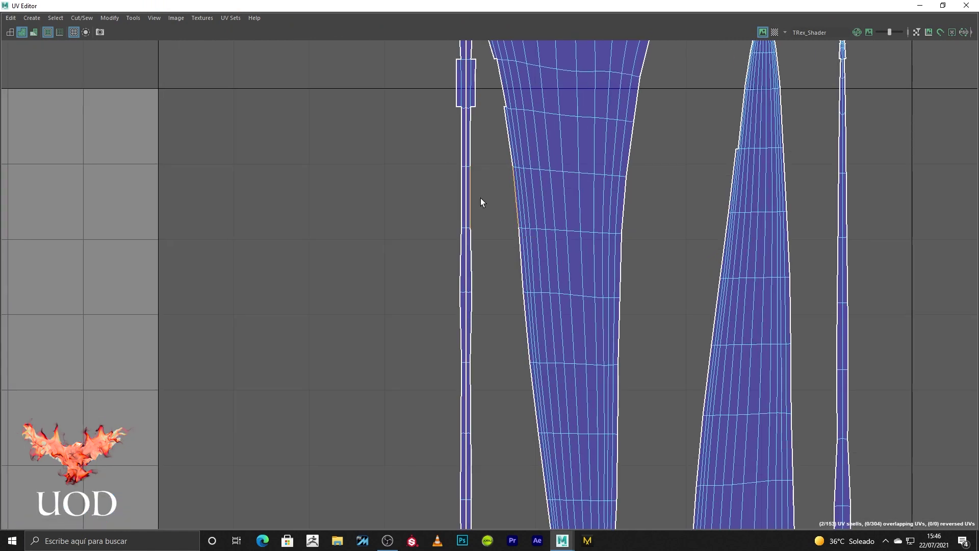
click(95, 20)
click(150, 117)
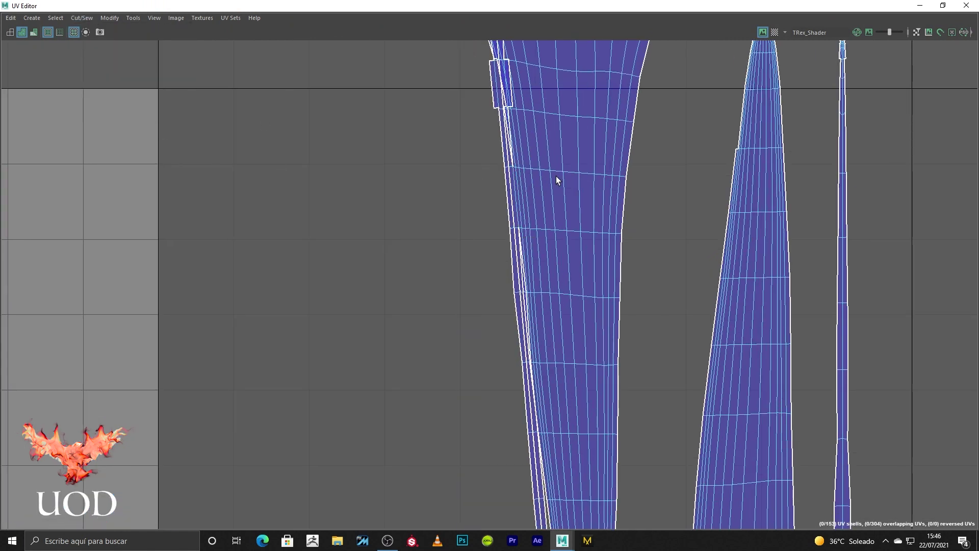
scroll(570, 231, down, 3)
drag(581, 299, 607, 128)
mouse_move(642, 212)
ctrl+mouse_down()
mouse_move(632, 142)
mouse_move(574, 313)
ctrl+mouse_up()
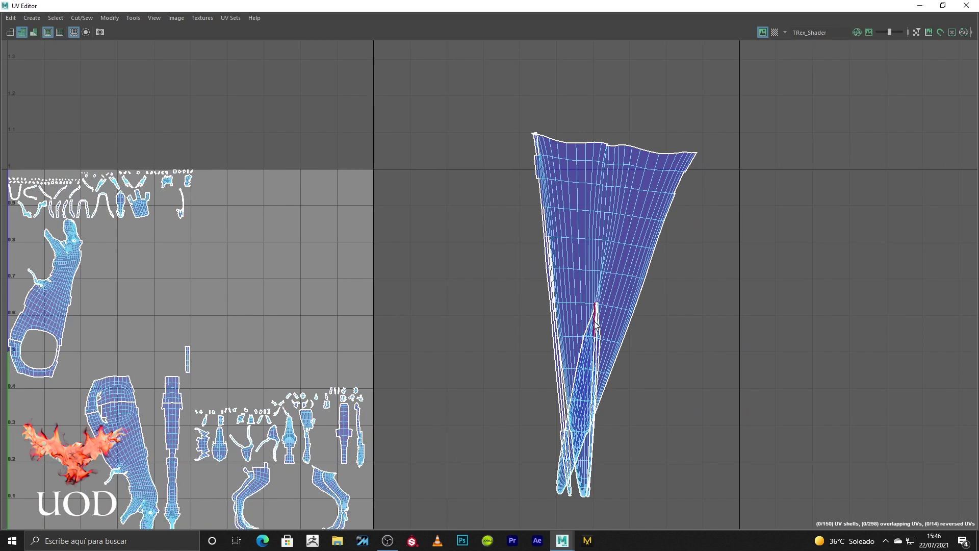
- Unfold the tail UV shell and sew its tail and leg edges together
scroll(690, 188, down, 3)
mouse_move(590, 192)
right_down()
mouse_move(568, 172)
mouse_move(660, 252)
right_up()
click(569, 172)
key(F10)
scroll(638, 300, up, 2)
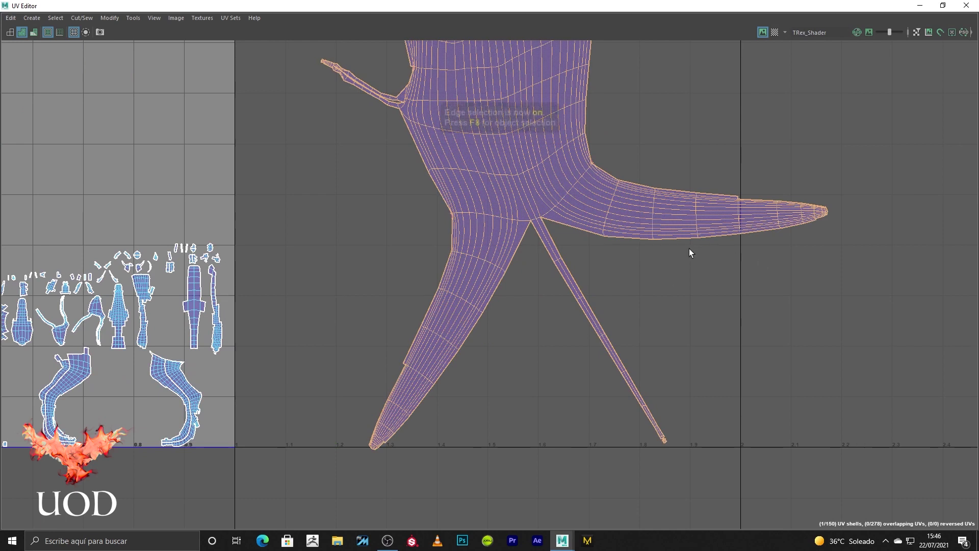
drag(688, 248, 533, 350)
click(82, 17)
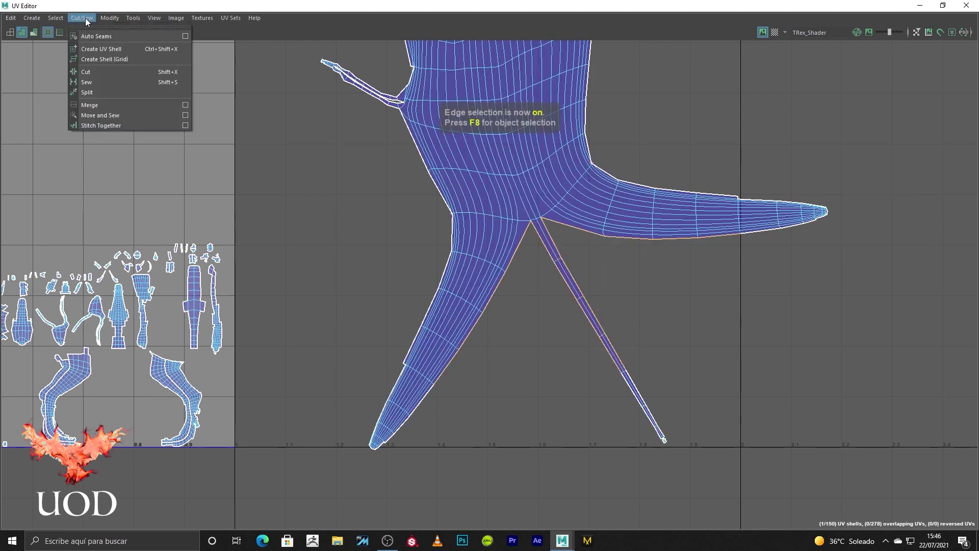
click(137, 106)
- Flatten the bumpy bottom border edges of the tail shell
drag(682, 350, 621, 416)
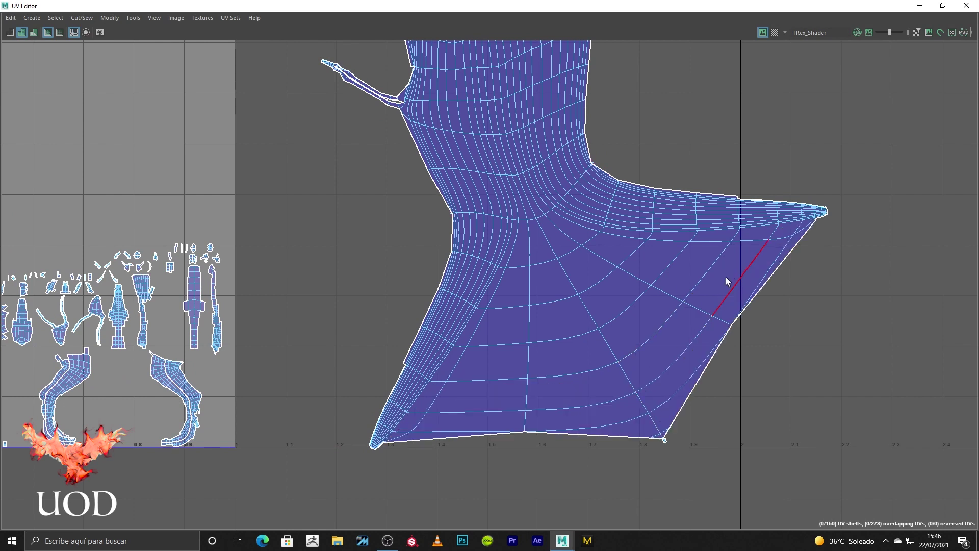
scroll(726, 281, up, 2)
drag(514, 452, 451, 487)
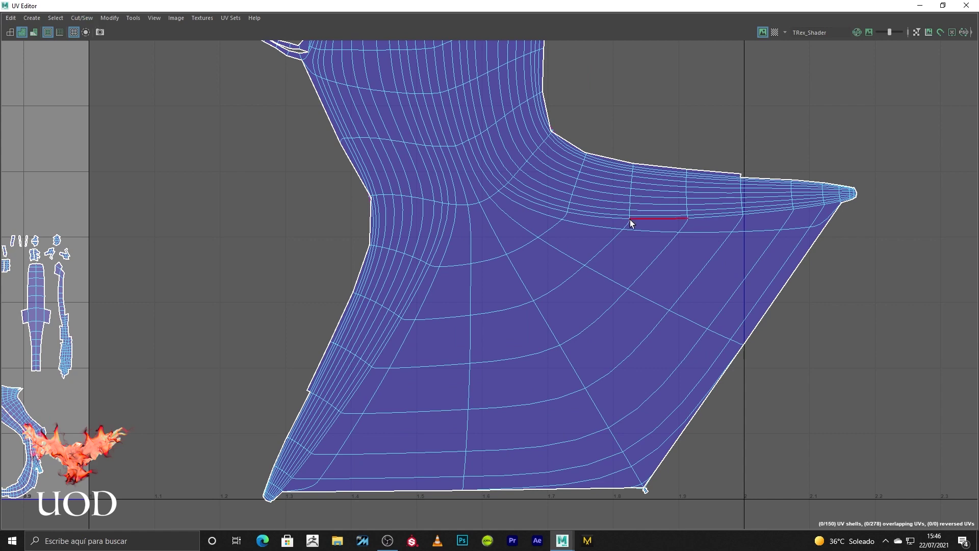
click(573, 214)
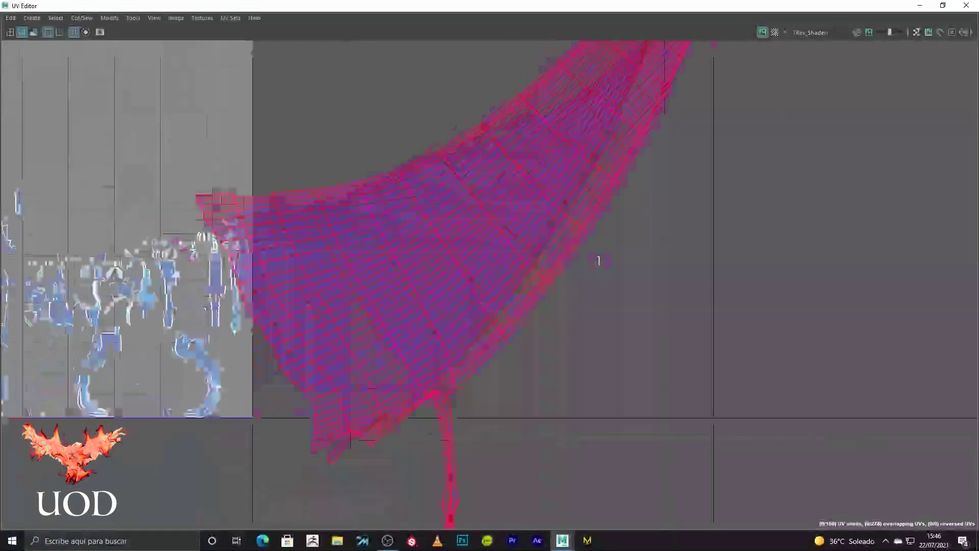
key(F10)
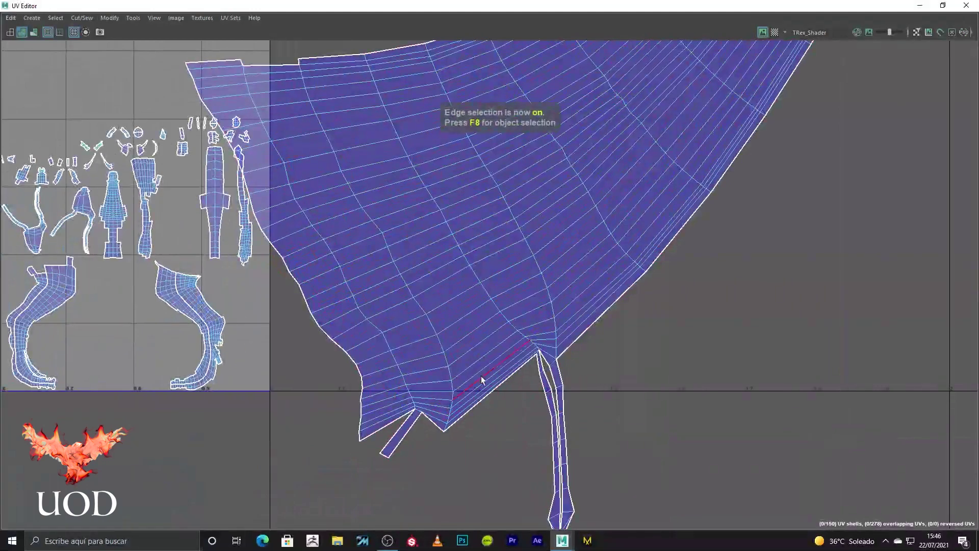
- Move and Sew the lower flap onto the tail shell
click(81, 18)
click(127, 104)
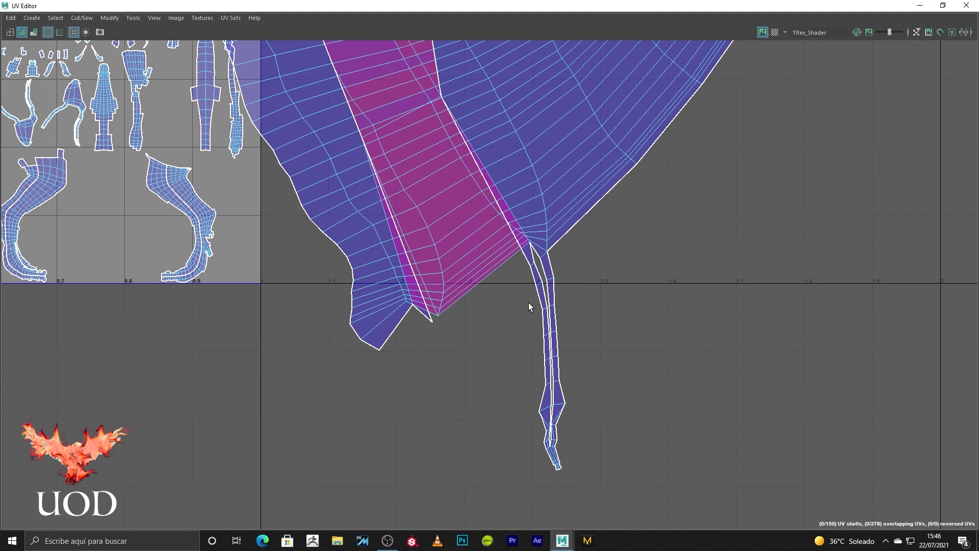
click(540, 296)
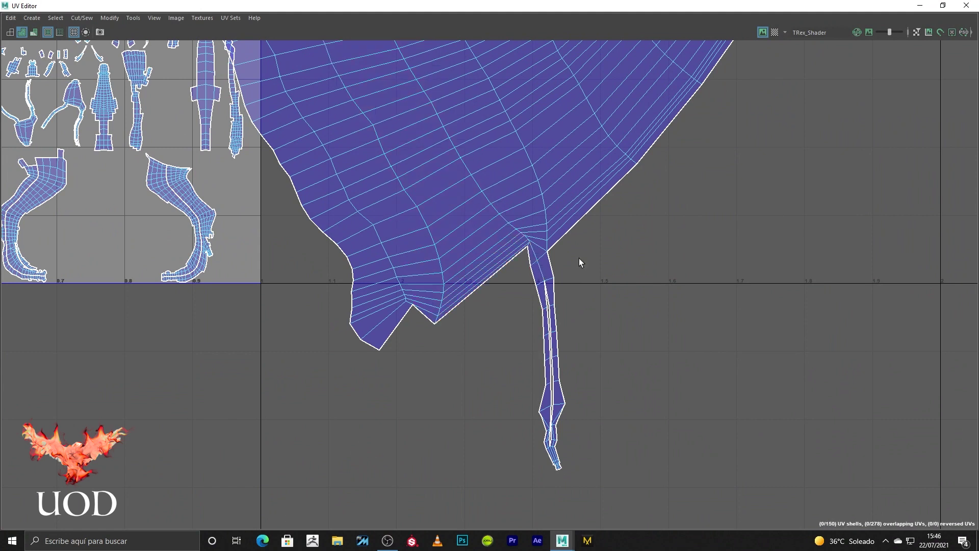
scroll(686, 136, down, 3)
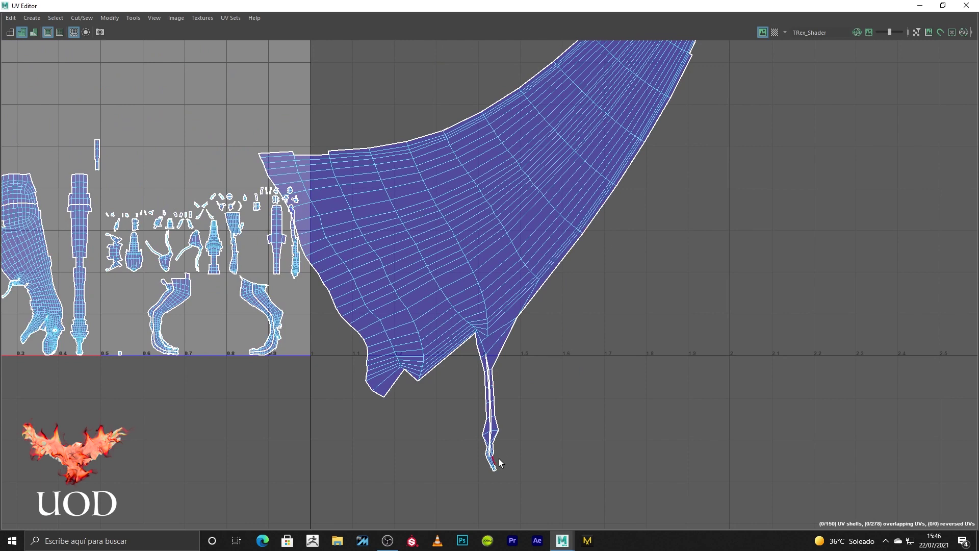
scroll(604, 252, down, 1)
scroll(628, 231, down, 2)
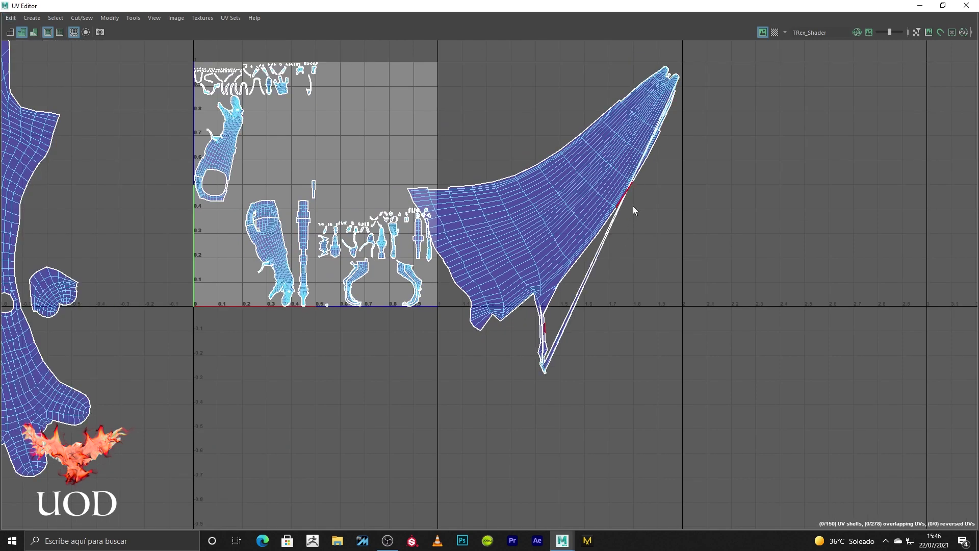
- Sew the split sliver back in, unfold the tail shell, and shift it right
ctrl+click(595, 240)
mouse_move(664, 209)
right_down()
mouse_move(587, 178)
mouse_move(642, 191)
right_up()
key(w)
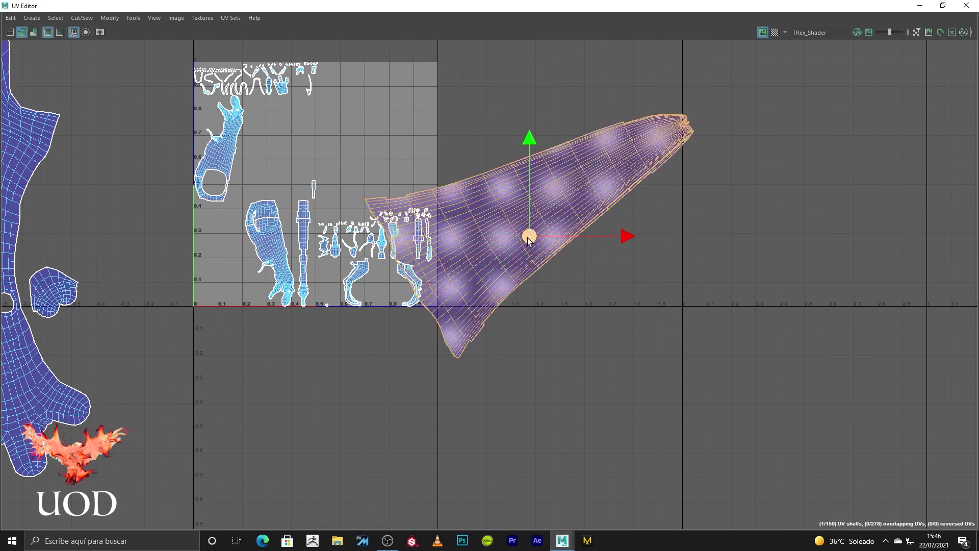
drag(578, 204, 694, 204)
click(675, 274)
- Select the tail shell's long border edge loop
scroll(678, 276, up, 3)
scroll(698, 221, up, 3)
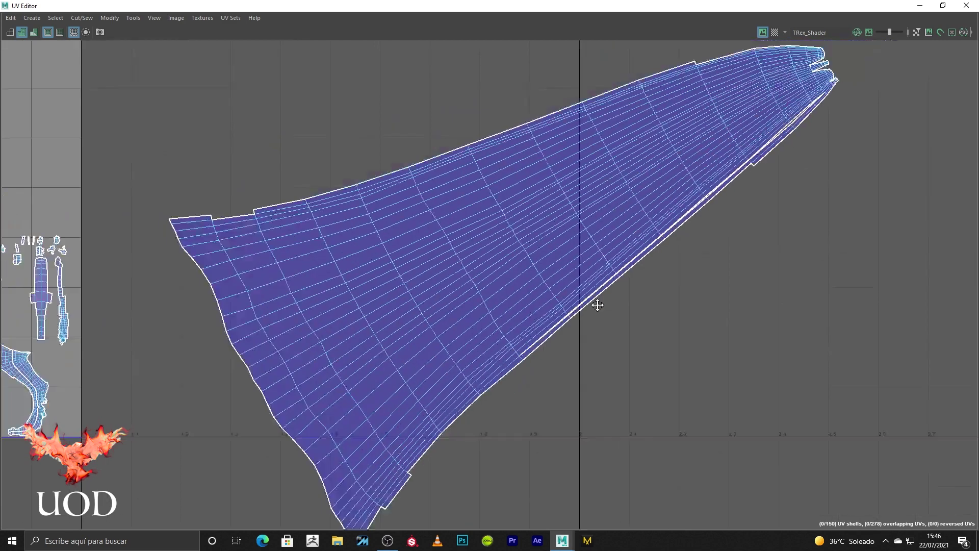
scroll(648, 237, up, 3)
right_drag(647, 237, 680, 173)
double_click(685, 187)
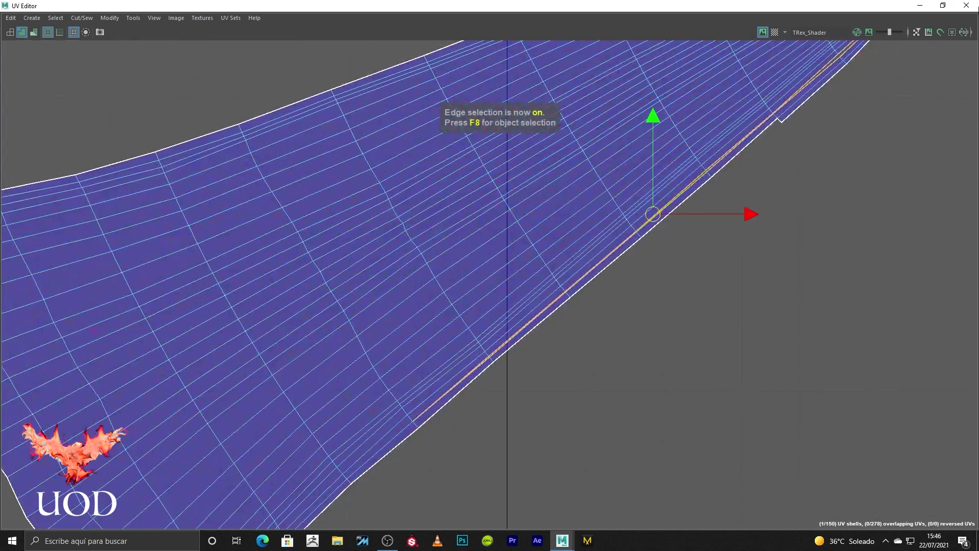
- Restore the 3D view beside the UV layout and look along the tail
click(943, 5)
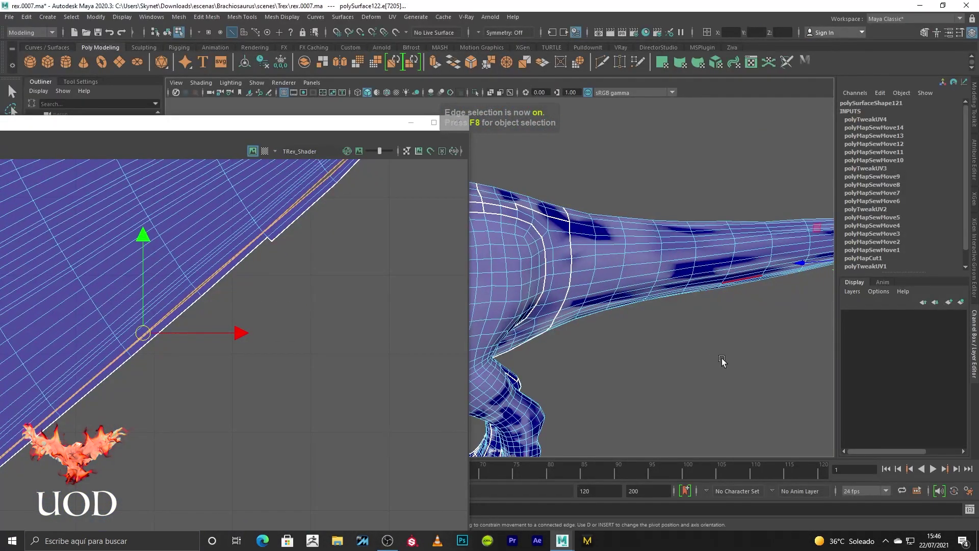
alt+drag(721, 361, 684, 338)
scroll(684, 339, down, 5)
scroll(829, 292, up, 5)
mouse_move(829, 292)
alt+mouse_down()
mouse_move(704, 278)
mouse_move(699, 254)
mouse_move(789, 268)
alt+mouse_up()
key(q)
- Pick neighbouring edges along the tail, highlighting them on the UV shell
click(790, 266)
alt+middle_drag(585, 261, 730, 289)
click(625, 261)
mouse_move(626, 261)
alt+mouse_down()
mouse_move(601, 262)
mouse_move(791, 284)
alt+mouse_up()
mouse_move(791, 284)
alt+middle_down()
mouse_move(860, 301)
mouse_move(693, 316)
alt+middle_up()
mouse_move(316, 251)
alt+middle_down()
mouse_move(312, 272)
mouse_move(423, 232)
alt+middle_up()
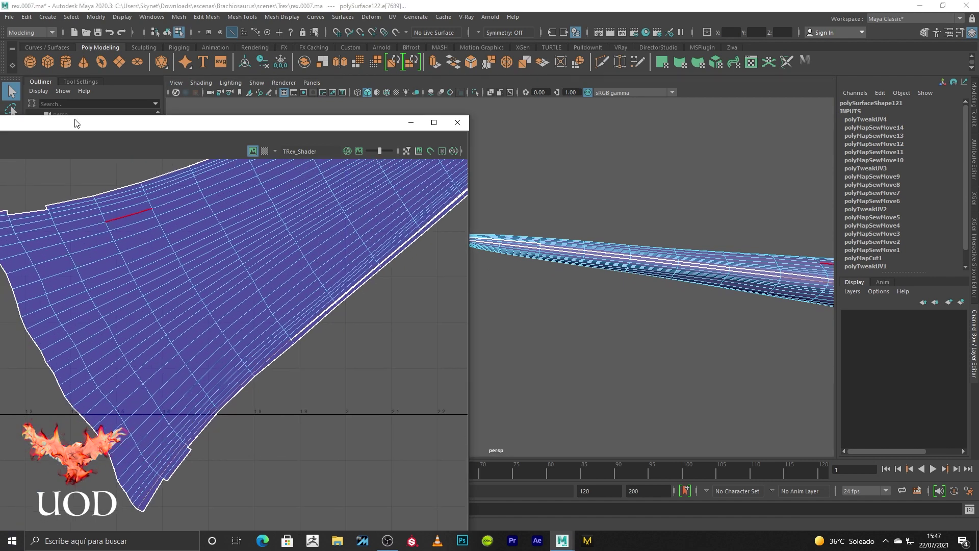
- Enlarge the UV layout to full screen and pick an edge near the shell tip
double_click(261, 123)
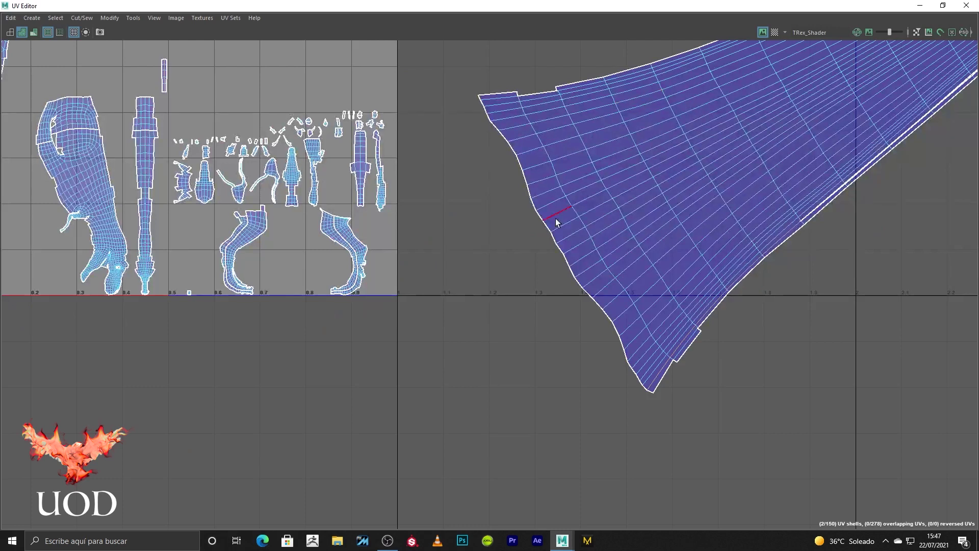
scroll(557, 214, down, 3)
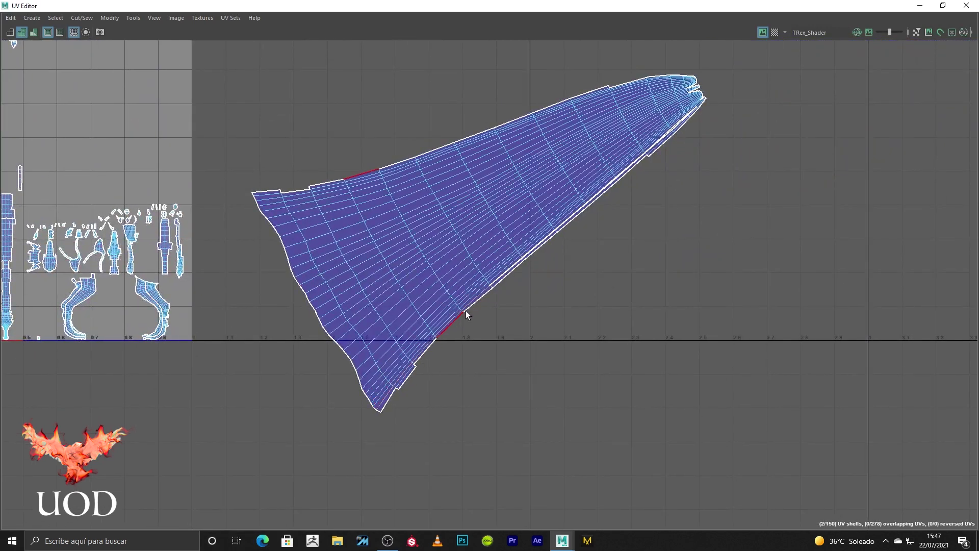
scroll(678, 161, up, 1)
scroll(703, 174, up, 2)
scroll(508, 203, up, 2)
scroll(585, 212, up, 2)
scroll(584, 226, up, 2)
click(560, 237)
- Cut the tail shell along the selected tip edge
scroll(668, 206, down, 1)
scroll(631, 217, down, 2)
scroll(631, 216, down, 2)
scroll(533, 336, up, 3)
scroll(552, 219, down, 4)
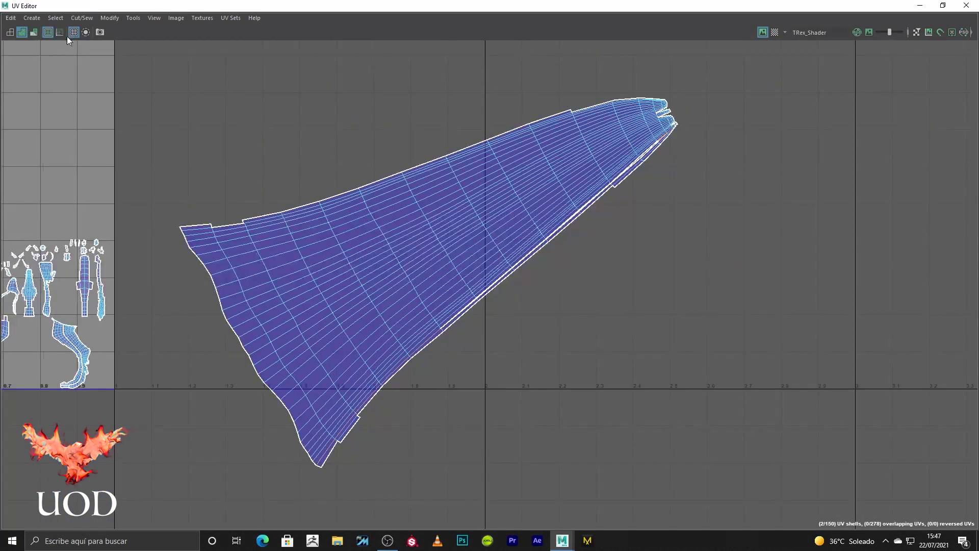
click(82, 18)
click(104, 71)
- Split the shell's top edges off as a strip and sew the tip edges back
mouse_move(283, 187)
mouse_down()
mouse_move(225, 233)
mouse_move(204, 234)
mouse_up()
click(81, 18)
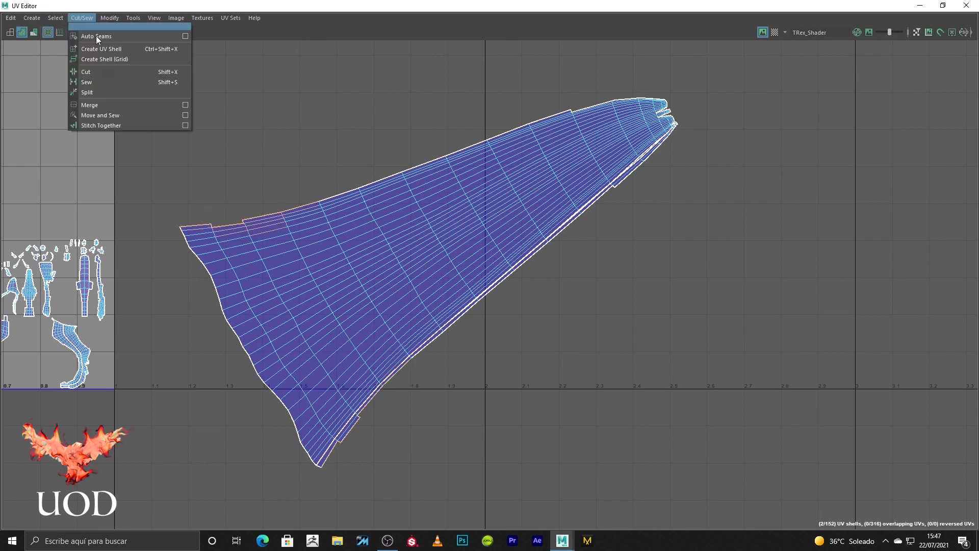
click(122, 117)
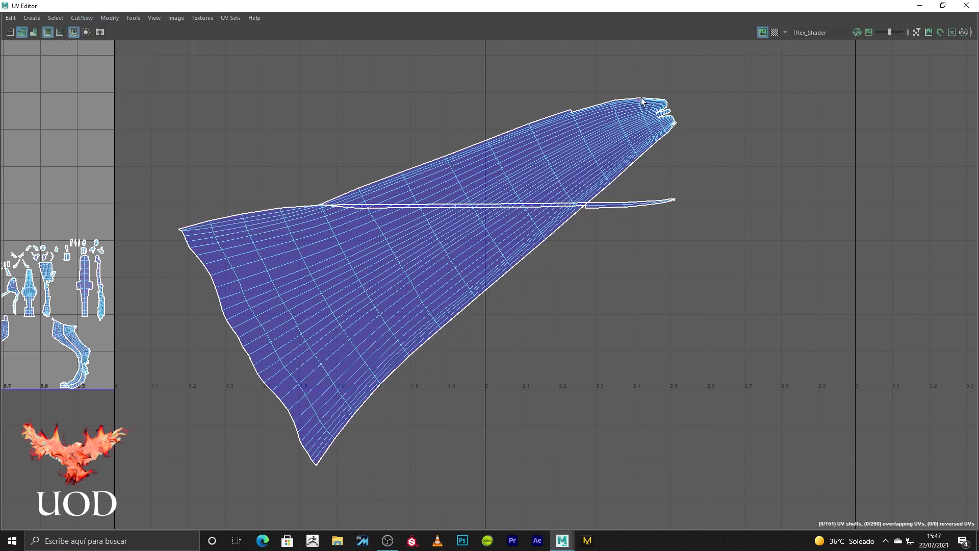
shift+click(662, 101)
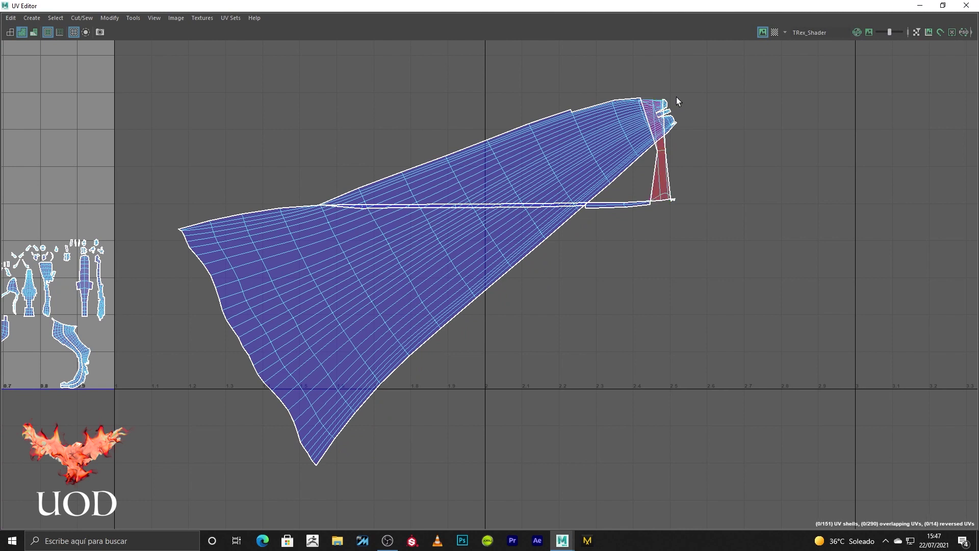
double_click(800, 5)
mouse_move(645, 201)
alt+middle_down()
mouse_move(709, 214)
mouse_move(707, 227)
mouse_move(644, 212)
alt+middle_up()
alt+middle_drag(253, 240, 475, 269)
scroll(315, 267, up, 3)
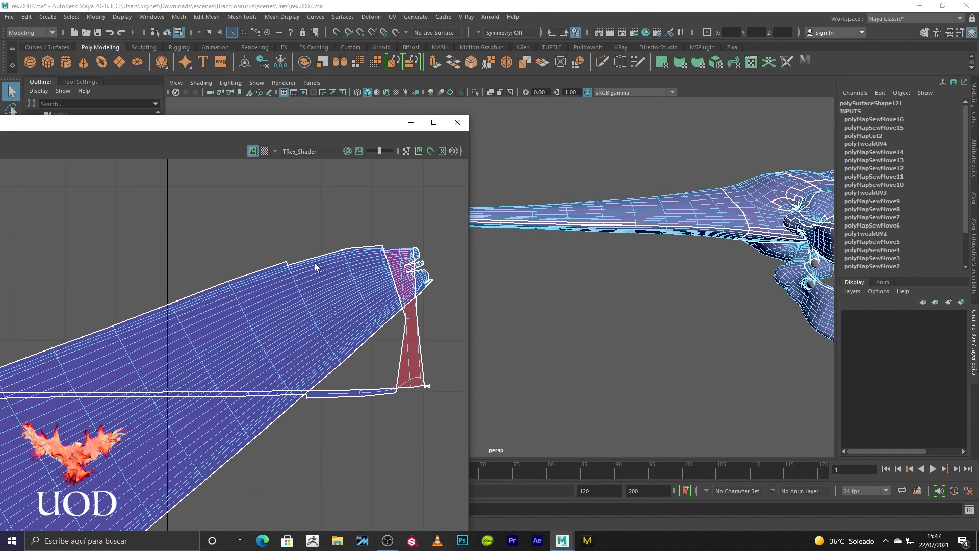
click(325, 250)
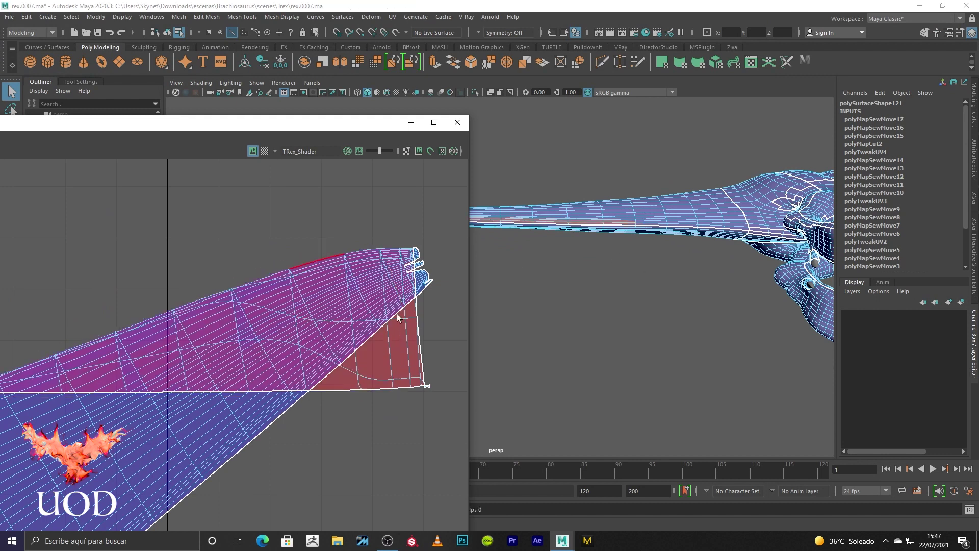
- Unfold the whole tail shell into a smooth tapered strip, then return to edge mode
scroll(372, 327, down, 2)
double_click(341, 313)
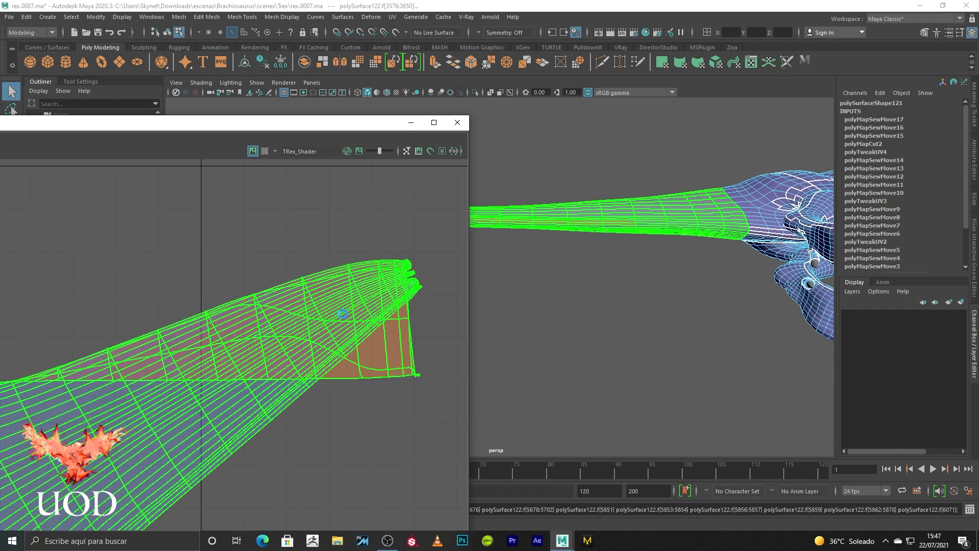
shift+right_drag(344, 289, 344, 269)
click(416, 387)
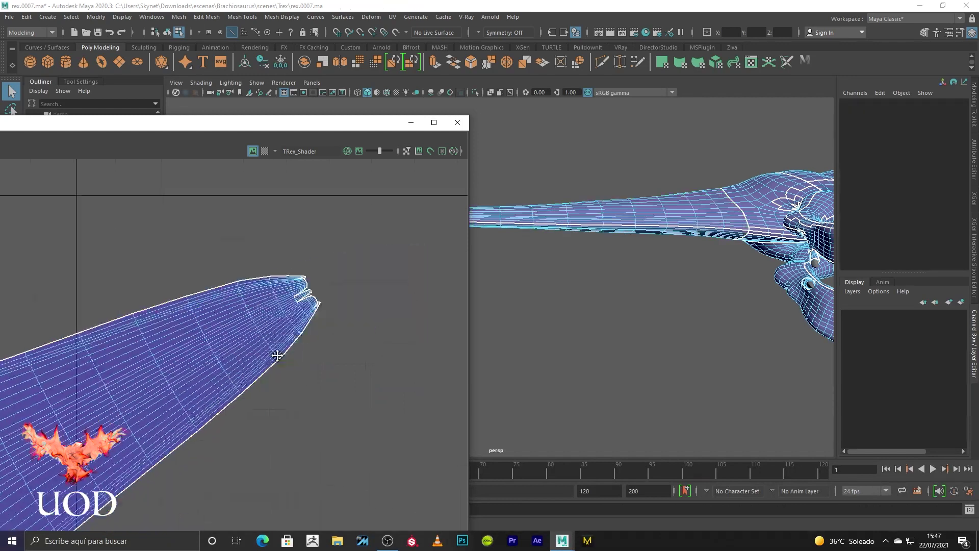
scroll(316, 300, up, 5)
key(F10)
- Sew the split edge at the tail shell's tip in the maximized UV Editor
click(208, 389)
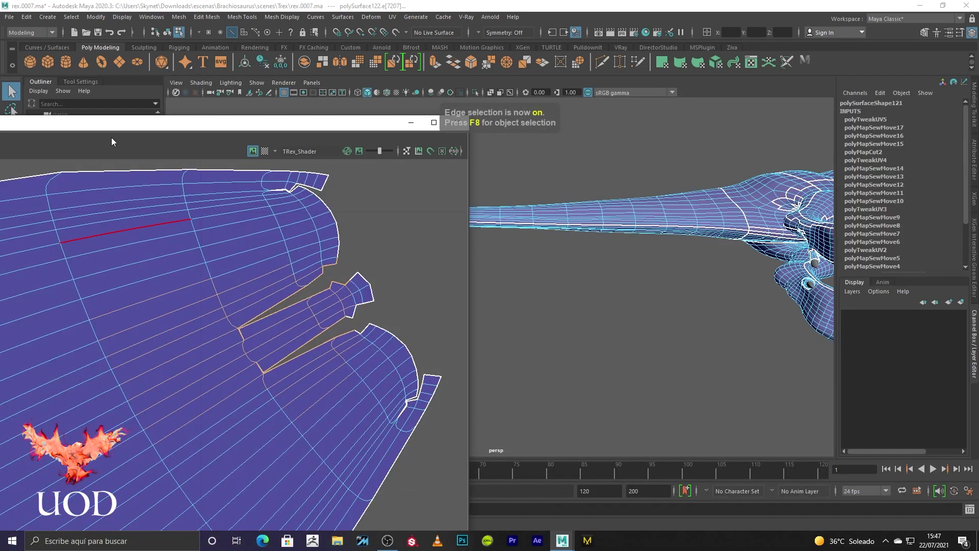
double_click(133, 127)
click(82, 18)
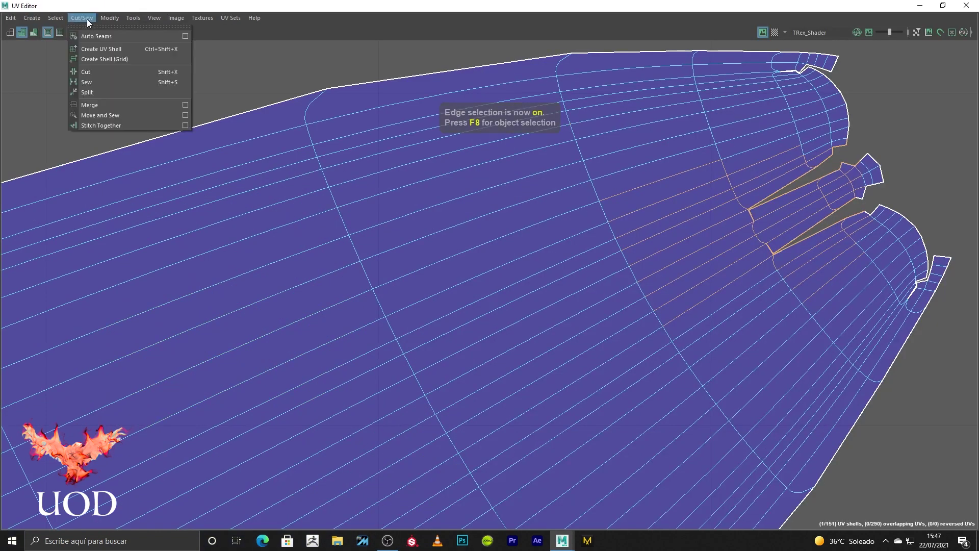
click(133, 119)
alt+middle_drag(725, 234, 546, 261)
scroll(495, 232, up, 3)
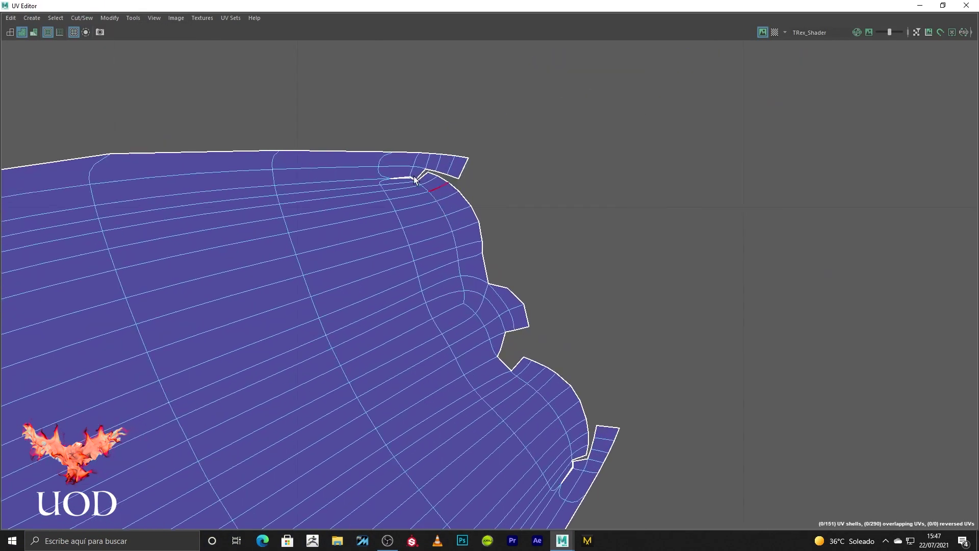
- Sew shut the notches along the tail tip's border, from the top corner downward
click(437, 180)
drag(472, 281, 555, 279)
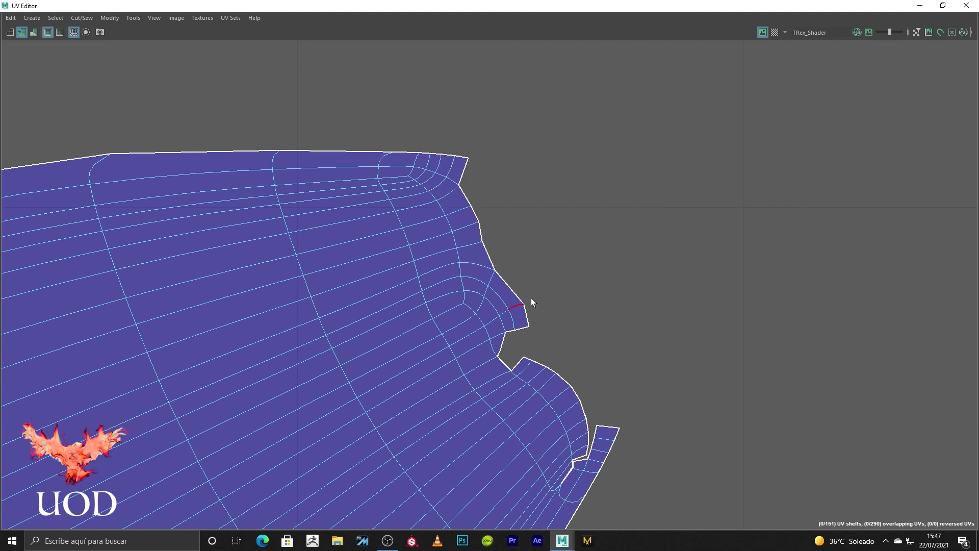
drag(535, 366, 546, 356)
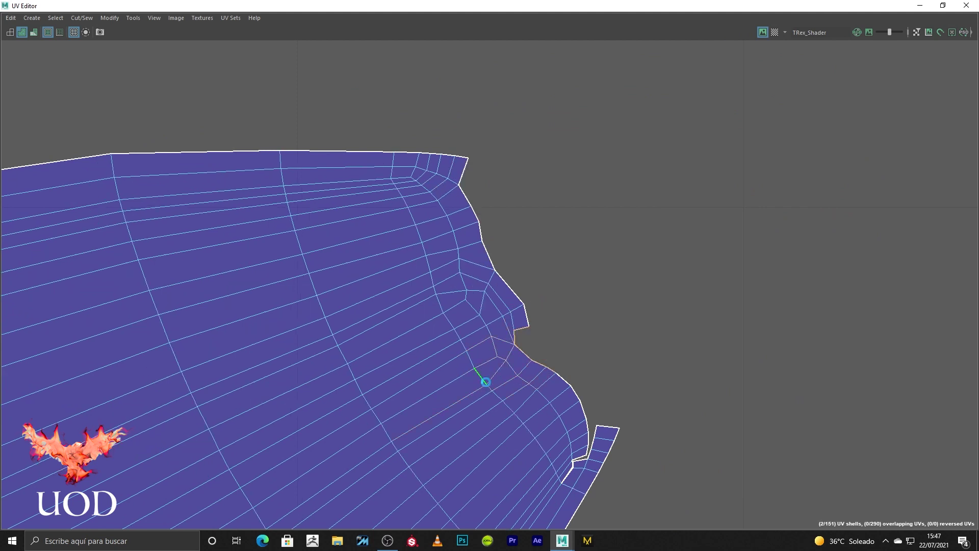
click(527, 301)
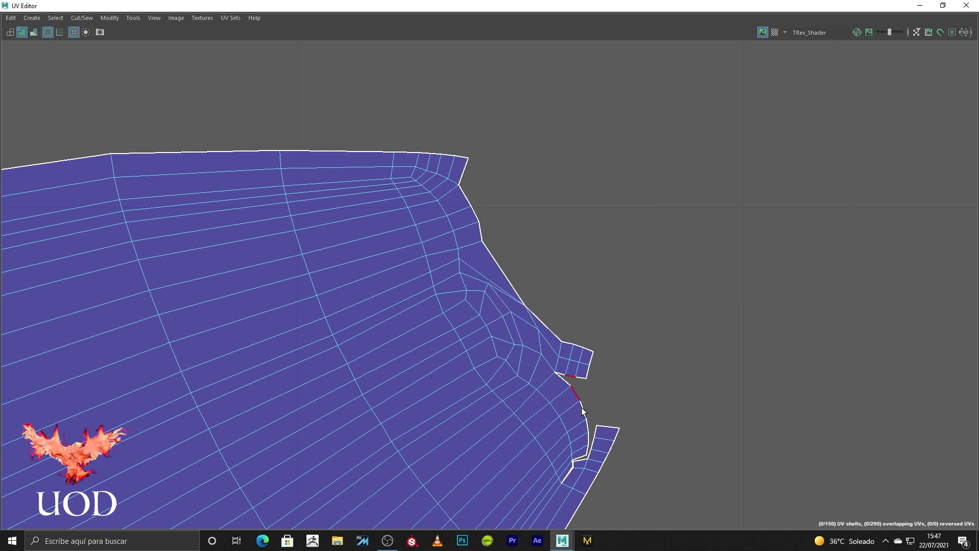
drag(571, 459, 587, 436)
scroll(511, 265, down, 2)
- Close the remaining notch at the tail tip with Move and Sew
right_drag(504, 271, 473, 285)
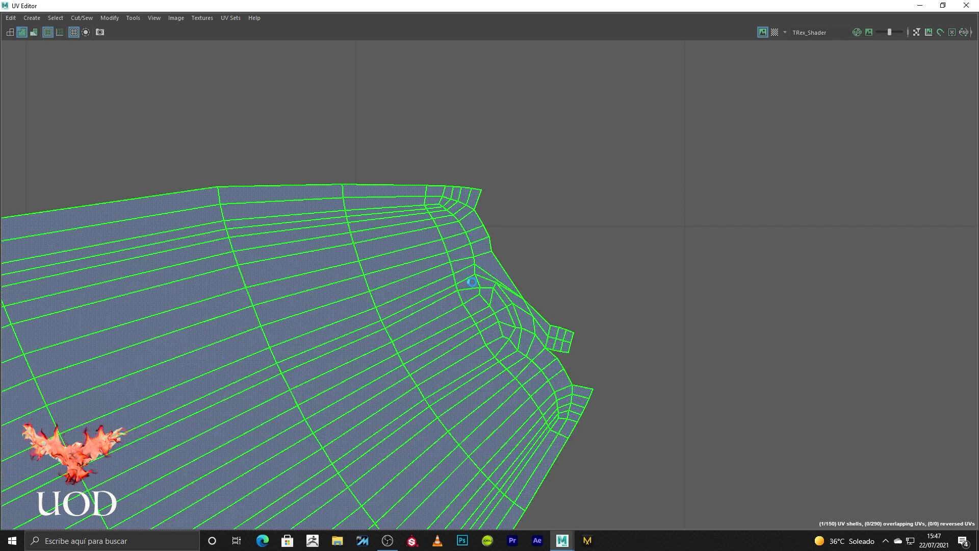
key(F10)
scroll(619, 301, up, 2)
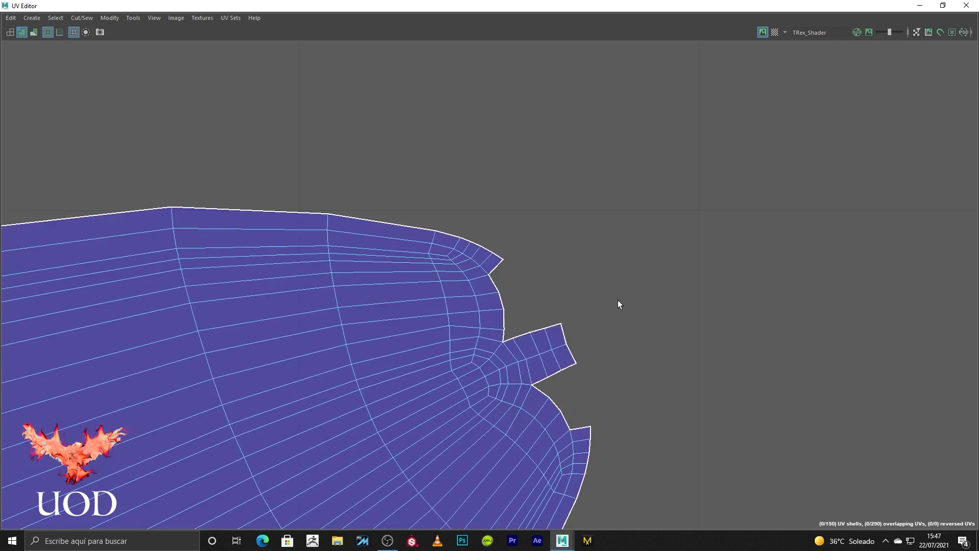
click(549, 384)
scroll(525, 381, up, 2)
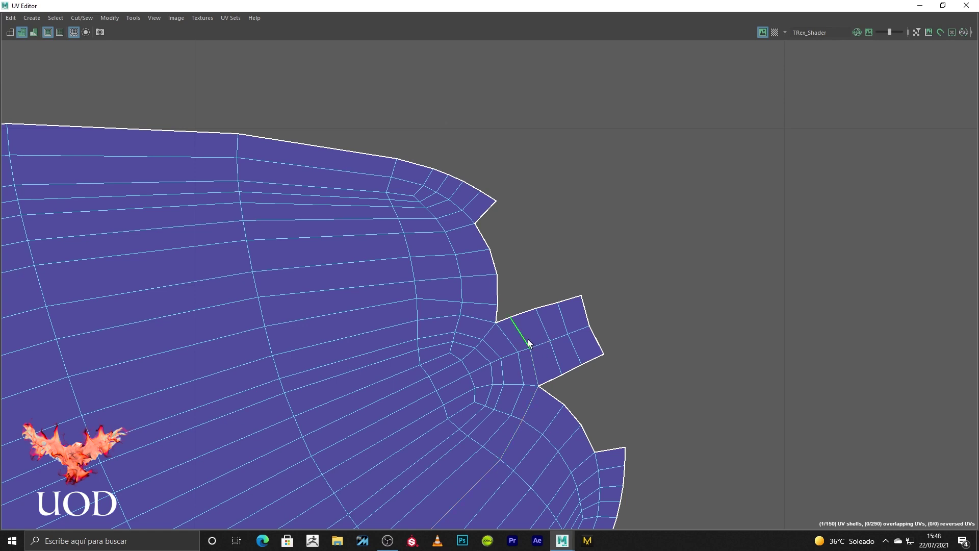
click(82, 17)
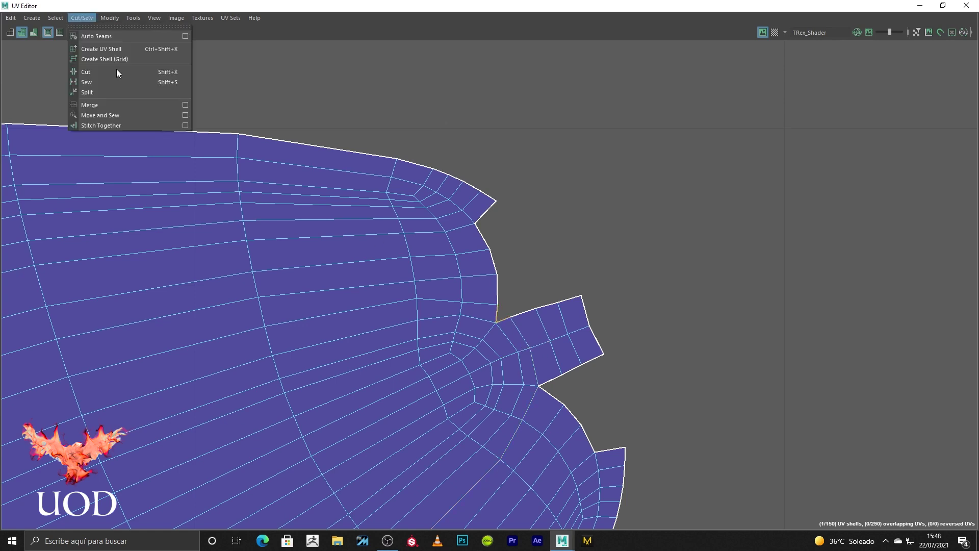
click(129, 111)
- Cut the small flap free along its base edges and Move and Sew it back
click(537, 369)
click(82, 18)
click(89, 71)
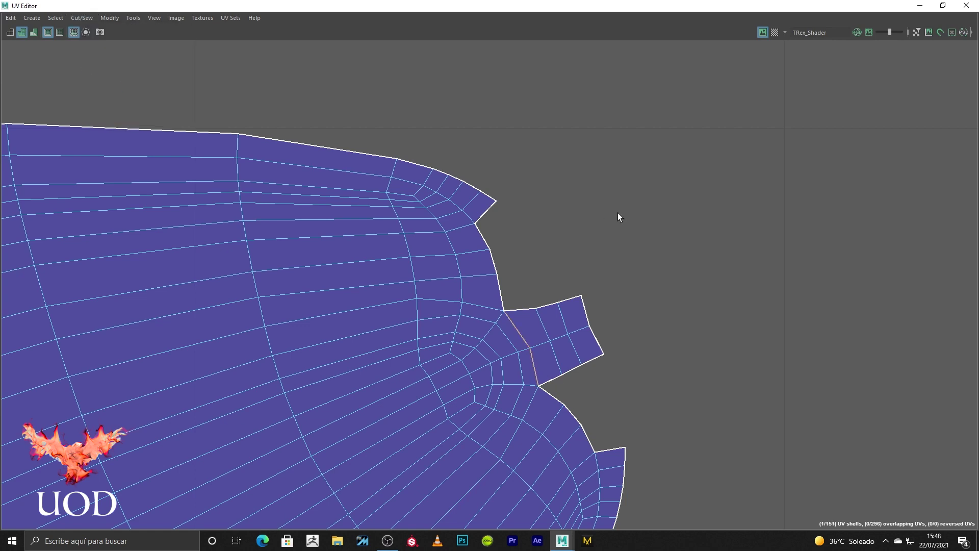
click(558, 338)
key(ctrl)
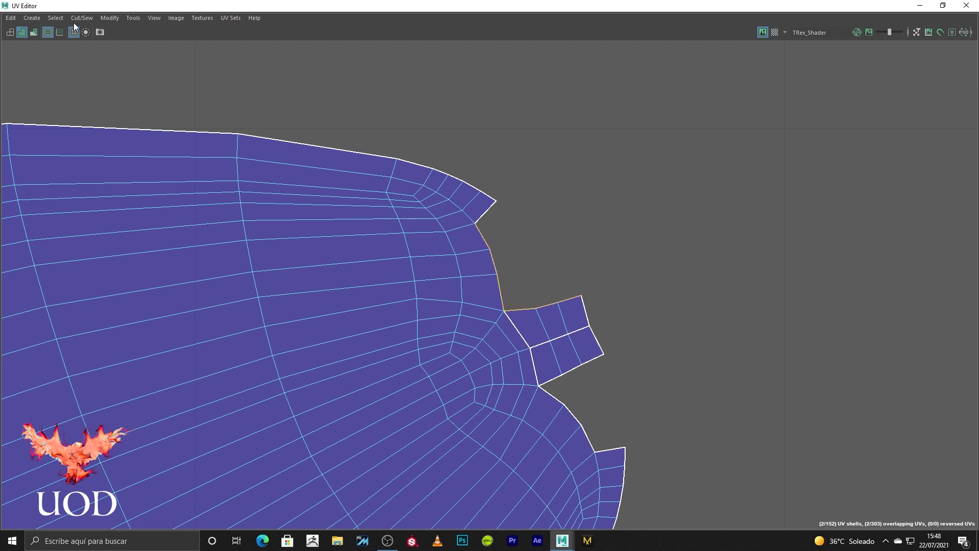
click(76, 20)
click(128, 115)
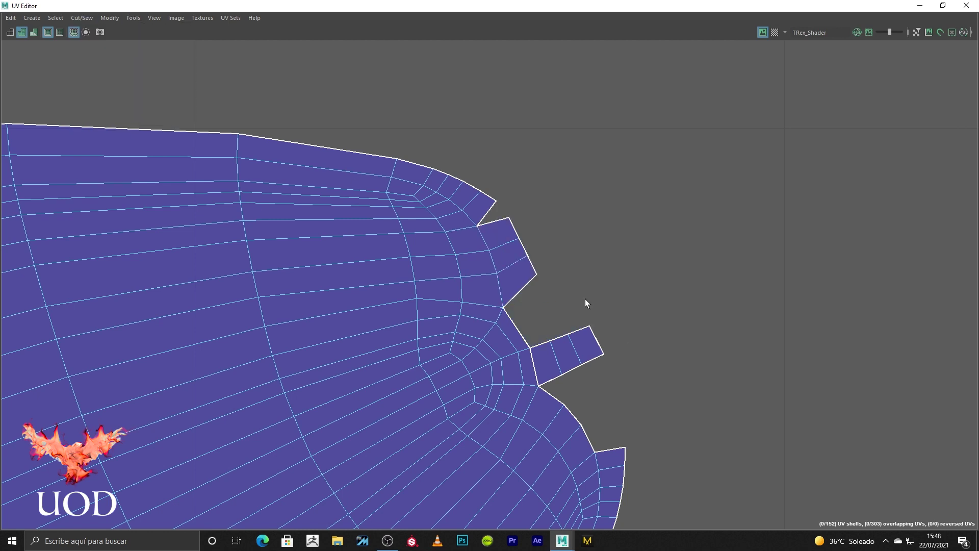
- Sew shut the notch above the flap and reattach the flap to the main tail shell
ctrl+click(490, 212)
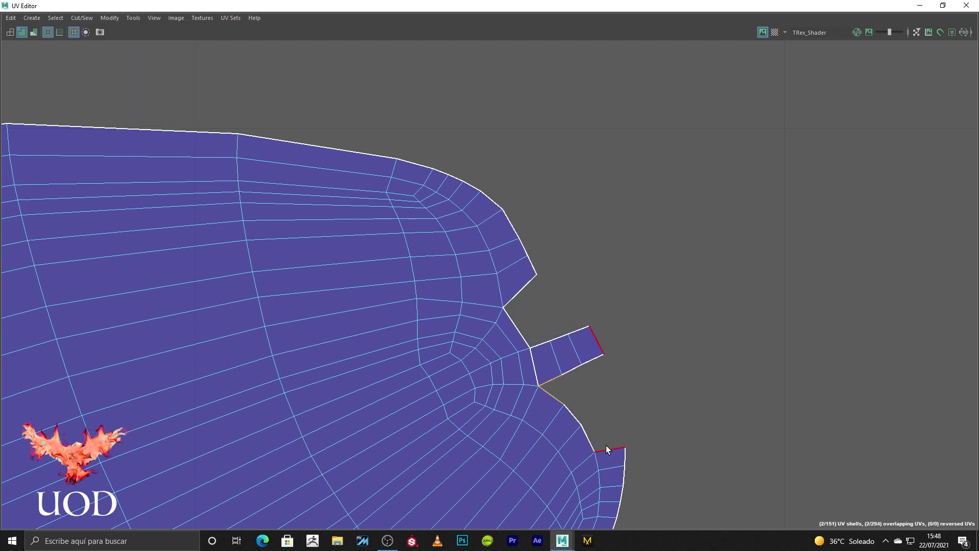
ctrl+click(606, 449)
scroll(632, 325, down, 2)
scroll(592, 333, down, 2)
scroll(533, 396, down, 2)
alt+middle_drag(533, 397, 590, 197)
scroll(590, 197, up, 3)
- Delete the body mesh's construction history with Edit > Delete All by Type > History
scroll(761, 146, down, 3)
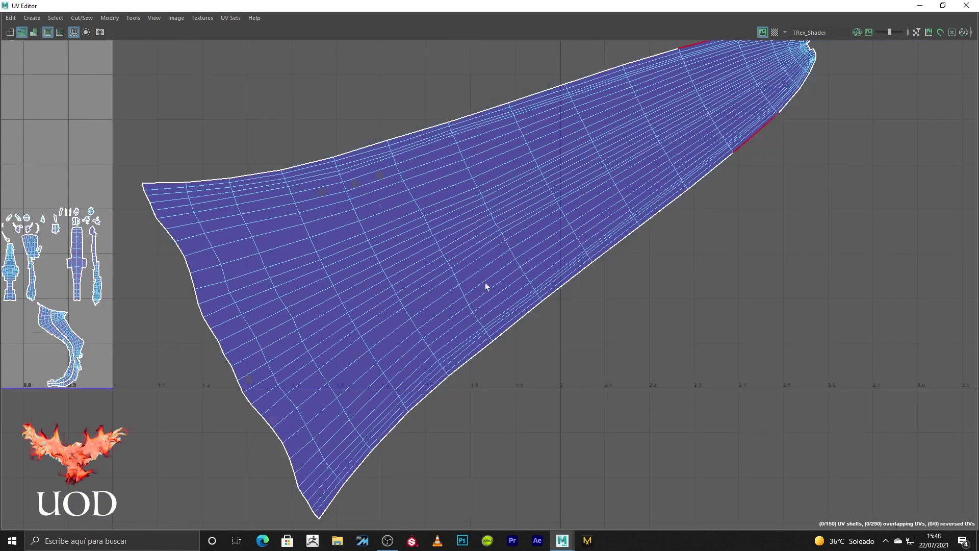
scroll(485, 284, down, 2)
click(561, 223)
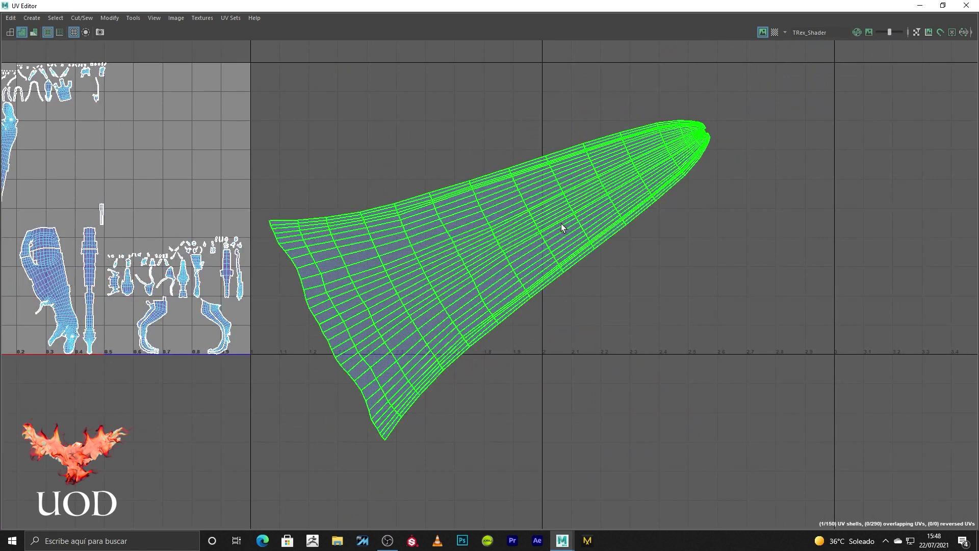
click(634, 274)
scroll(564, 293, down, 1)
scroll(564, 293, down, 1)
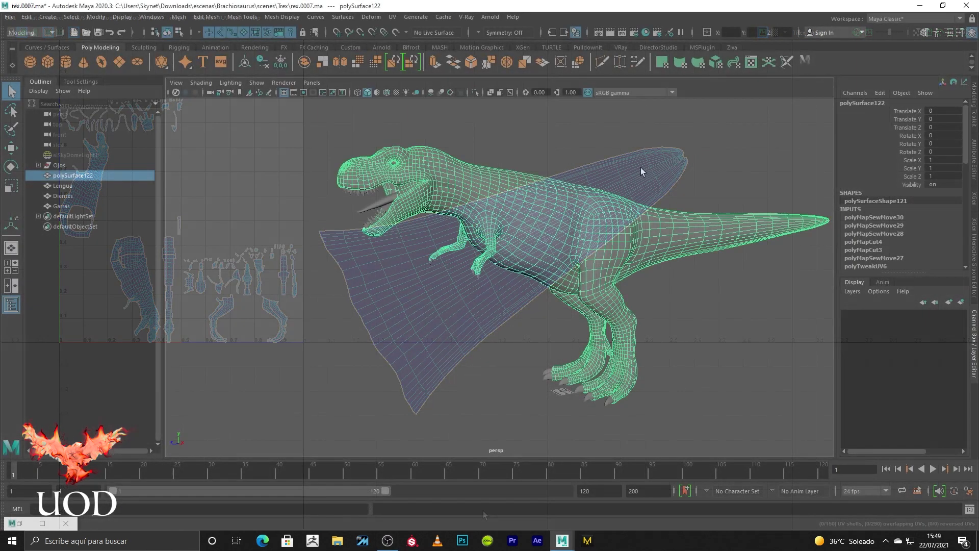
click(36, 16)
mouse_move(60, 147)
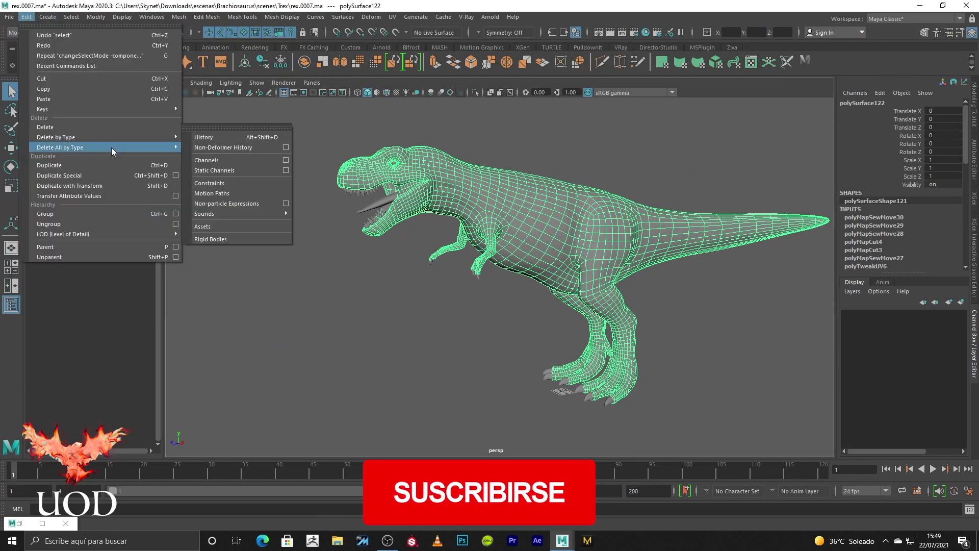
click(188, 149)
- Select the T-rex body mesh and frame both feet and the arm
scroll(510, 295, up, 5)
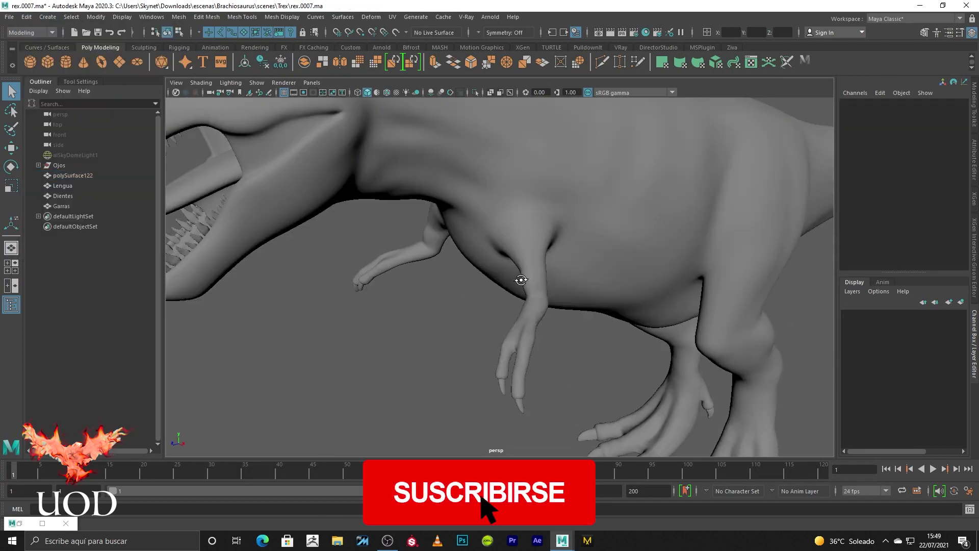
scroll(517, 285, up, 5)
alt+middle_drag(528, 320, 501, 276)
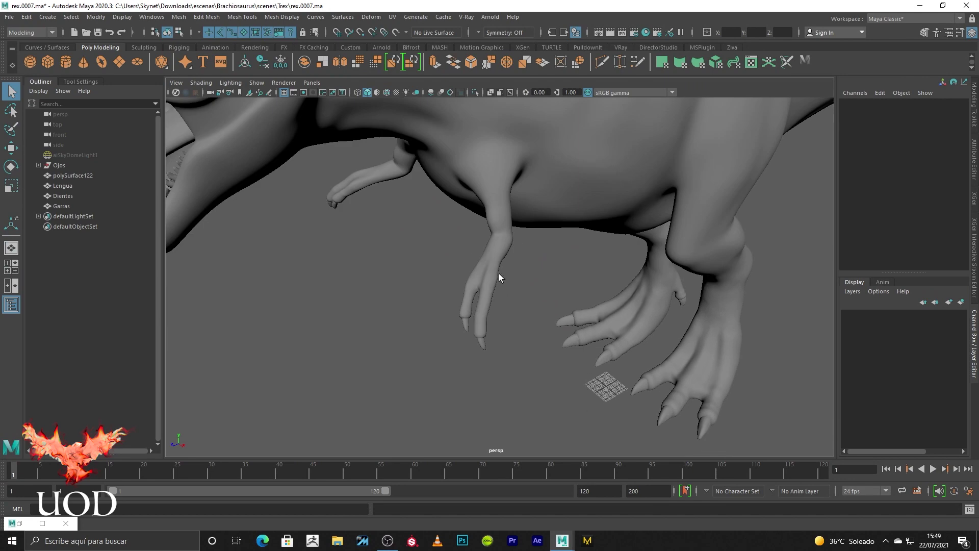
click(477, 315)
scroll(489, 308, up, 3)
scroll(537, 284, down, 3)
alt+drag(537, 283, 561, 289)
alt+middle_drag(561, 290, 443, 271)
- Select the two-clawed hand's faces and grow the selection up the arm to the shoulder
key(F11)
click(419, 252)
drag(424, 249, 319, 411)
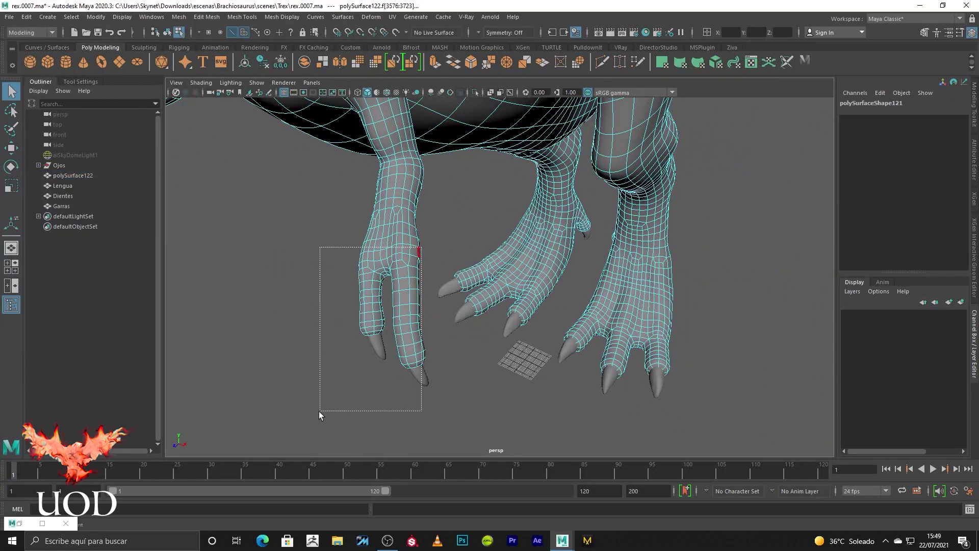
drag(425, 253, 316, 422)
key(shift+period)
key(shift+period)
key(shift+period)
key(shift+period)
scroll(445, 279, up, 3)
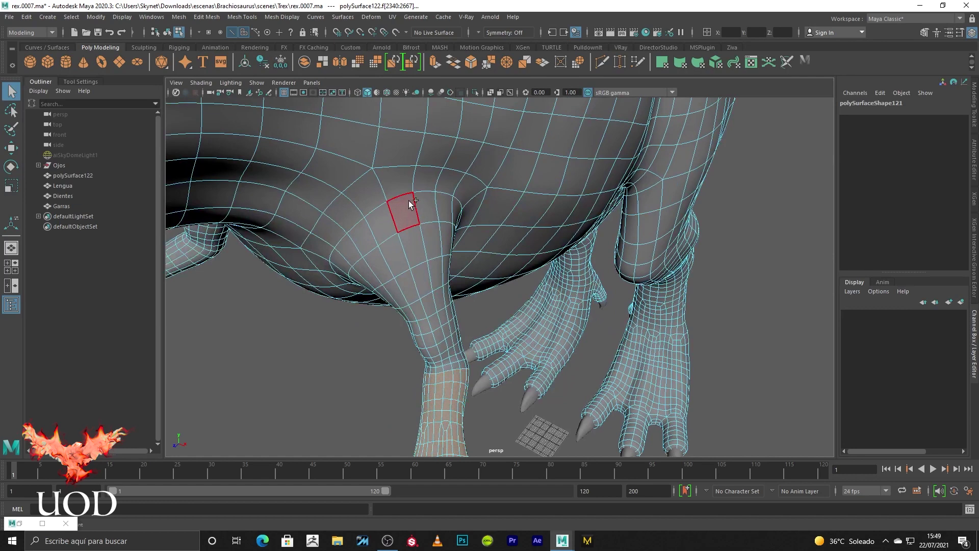
key(shift+period)
key(shift+period)
key(shift+period)
key(shift+period)
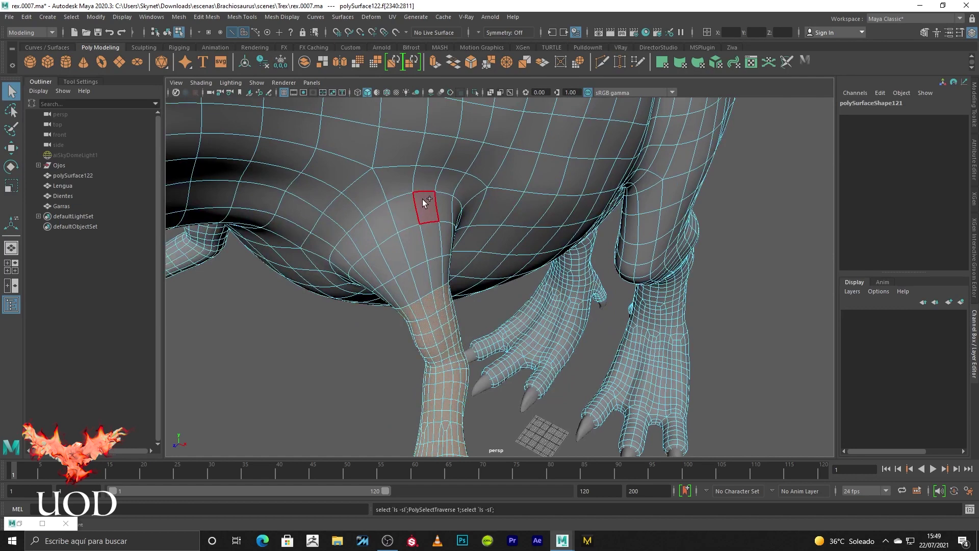
key(shift+period)
key(shift+period)
key(shift+period)
- Inspect the arm and shrink the selection back to where it joins the chest
key(a)
alt+drag(422, 199, 463, 232)
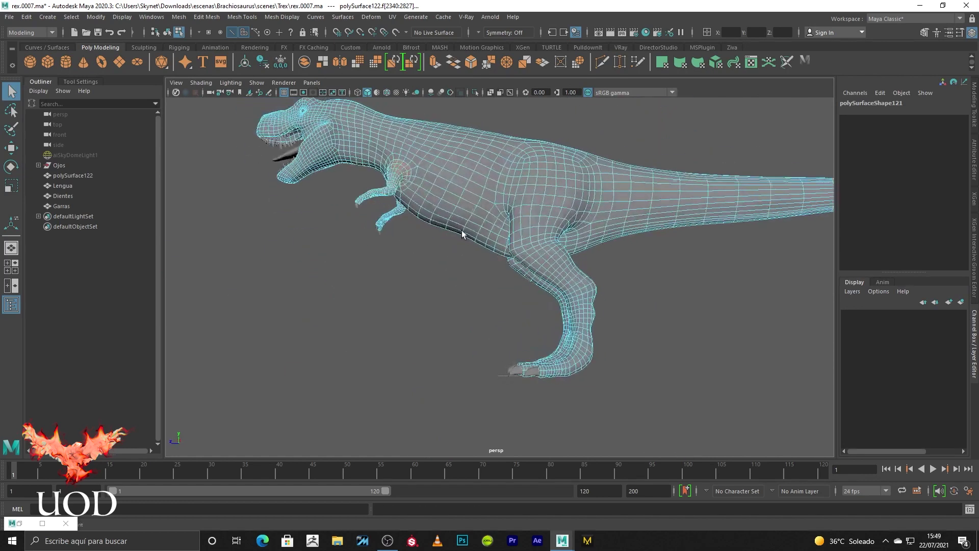
alt+right_drag(463, 231, 563, 326)
alt+drag(563, 326, 639, 187)
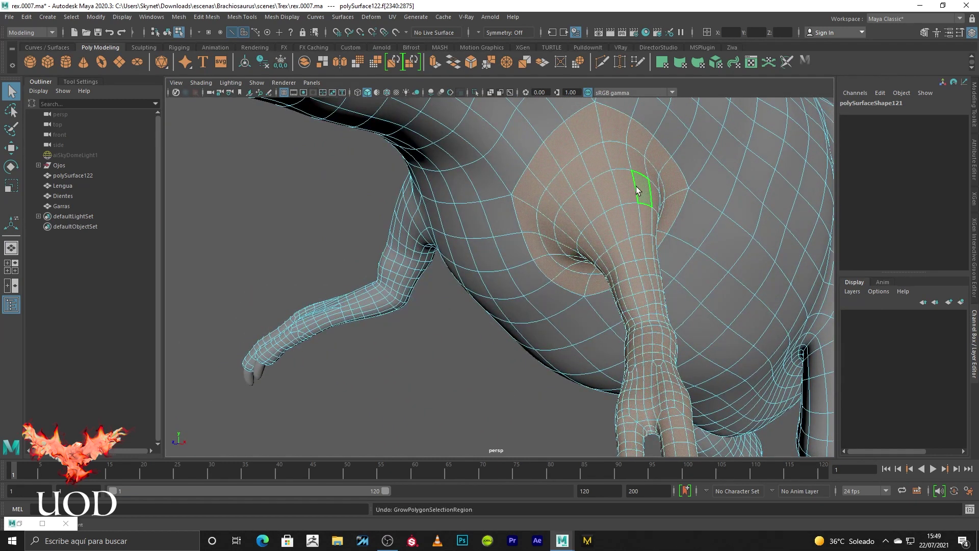
key(shift+comma)
key(shift+comma)
alt+right_drag(557, 170, 543, 203)
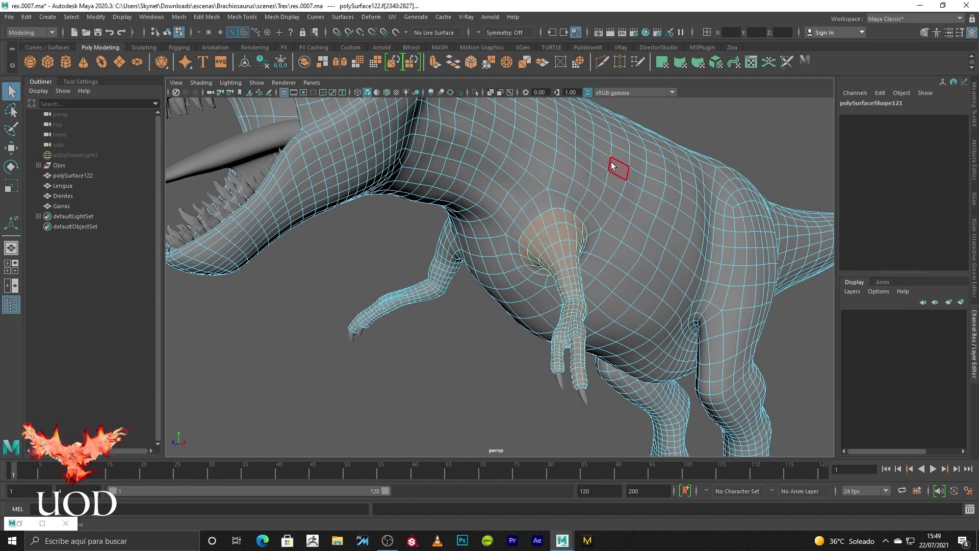
- Grow the forelimb face selection by one ring, then undo the growth
scroll(571, 219, up, 2)
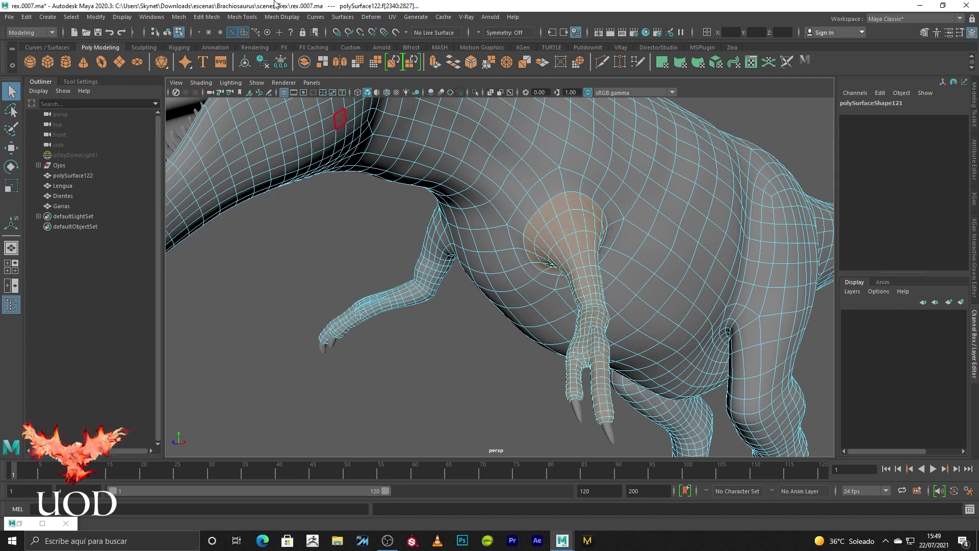
key(shift+period)
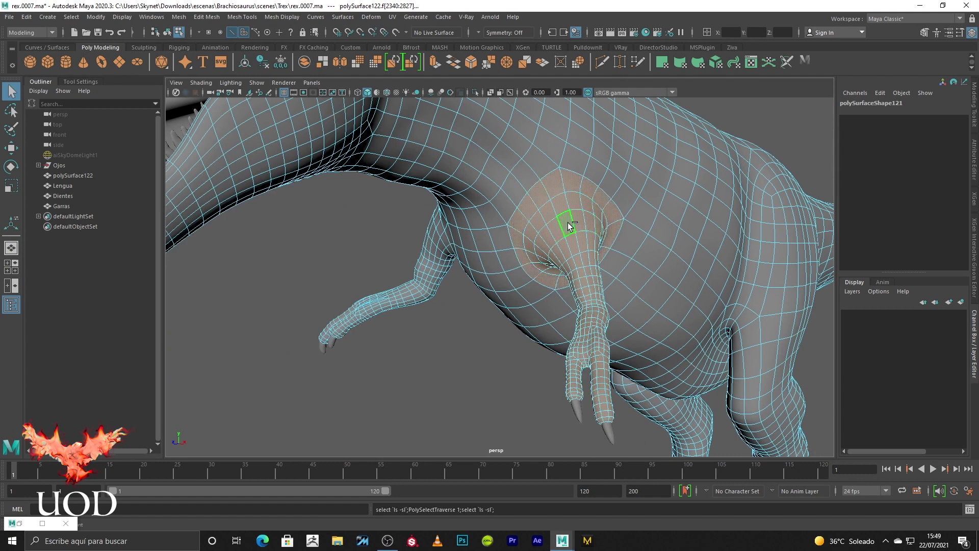
key(ctrl+z)
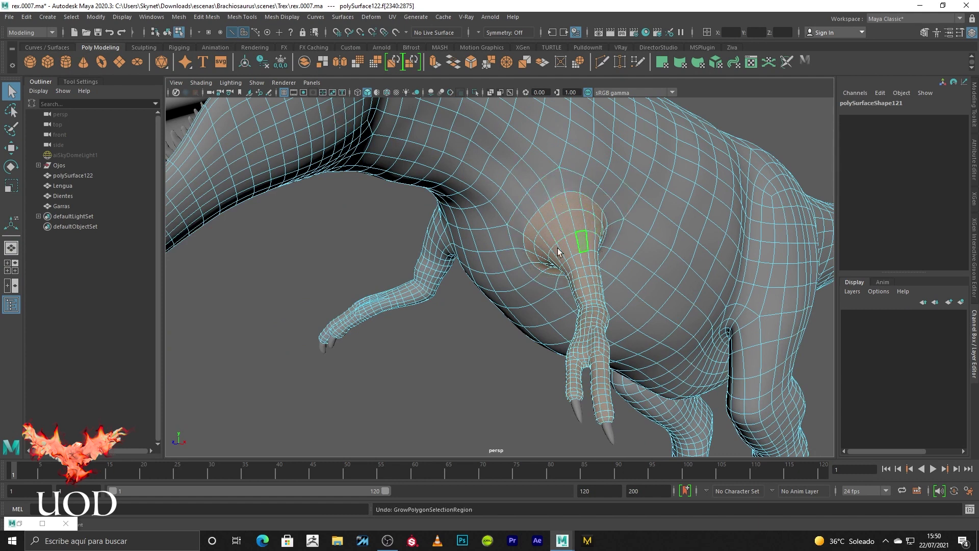
scroll(579, 178, down, 10)
scroll(524, 284, up, 8)
scroll(485, 252, up, 3)
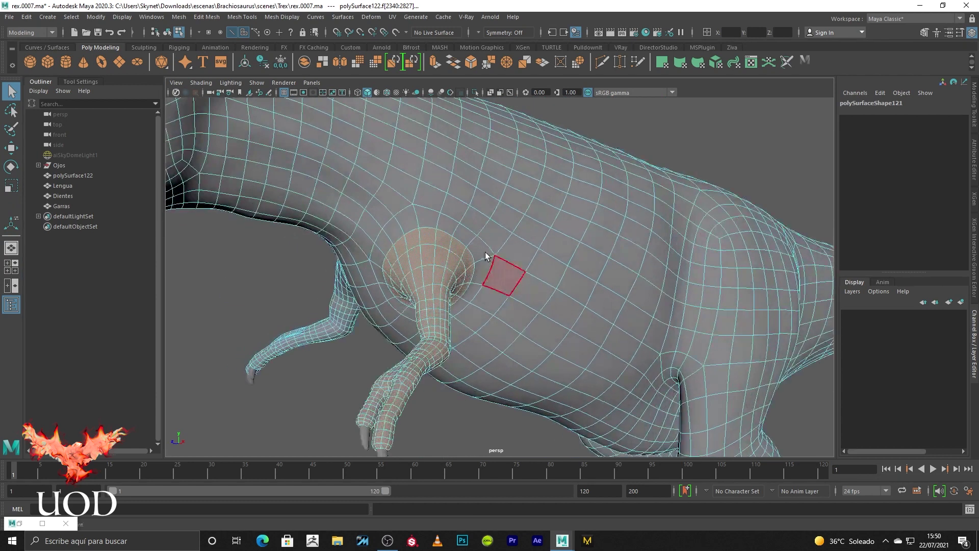
scroll(485, 249, down, 2)
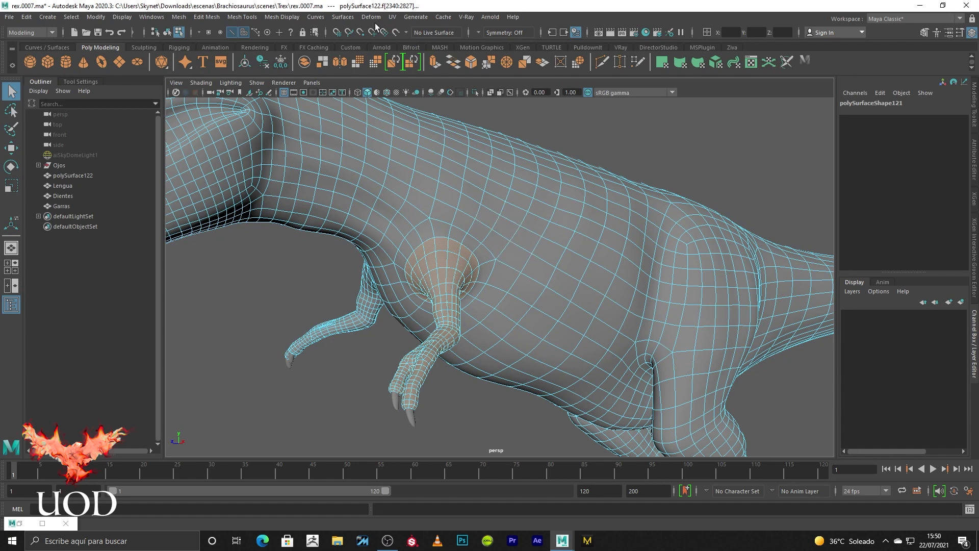
- Apply UV > Automatic to the forelimb faces, then reselect the whole body mesh in Object Mode
click(390, 17)
click(421, 65)
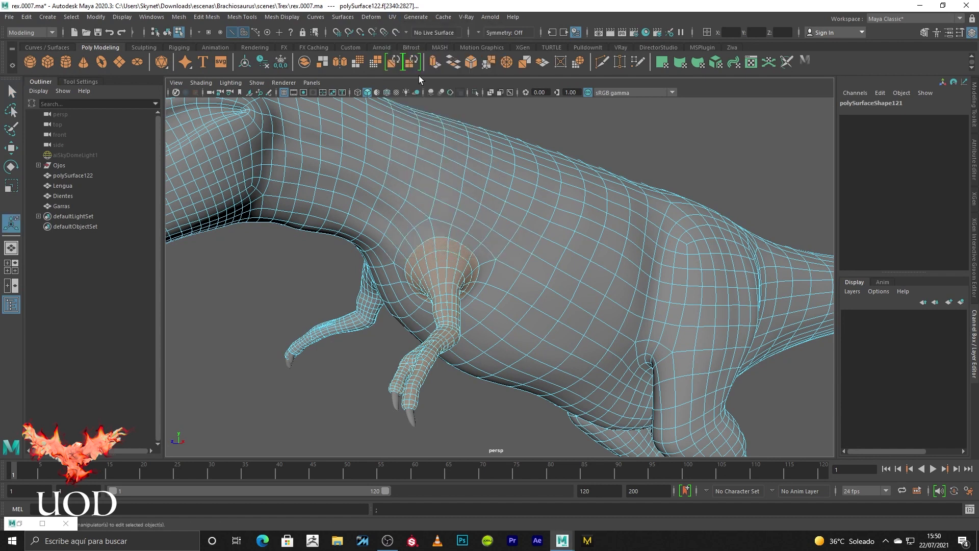
right_drag(461, 205, 507, 170)
click(636, 124)
click(481, 223)
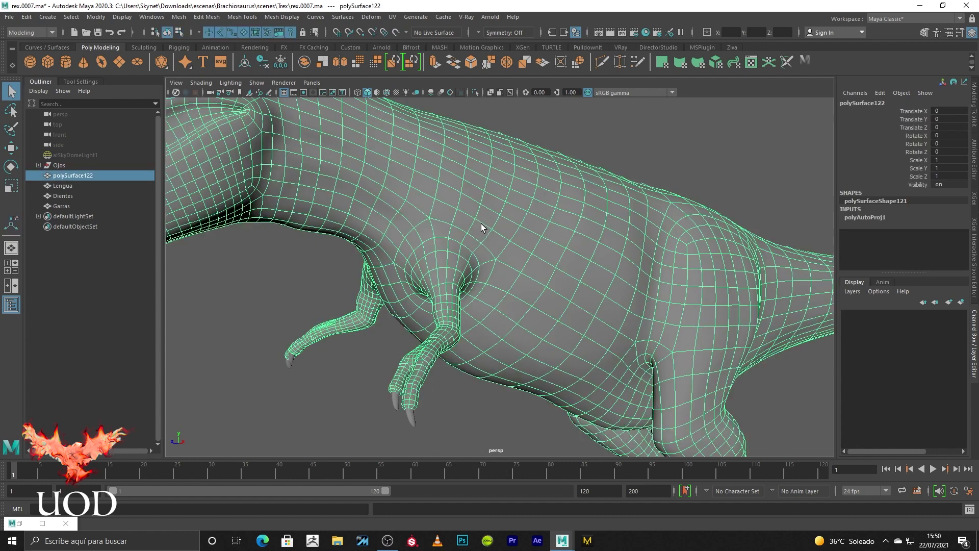
- Maximize the UV Editor and move four forelimb shells, including the arm and axe-shaped ones, to the upper right outside the 0–1 tile
click(42, 524)
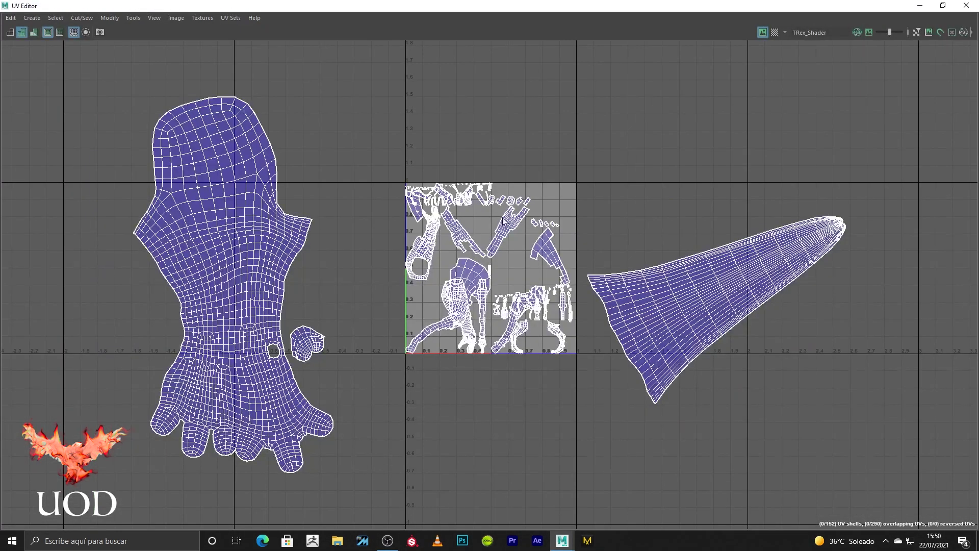
scroll(574, 224, up, 2)
click(388, 246)
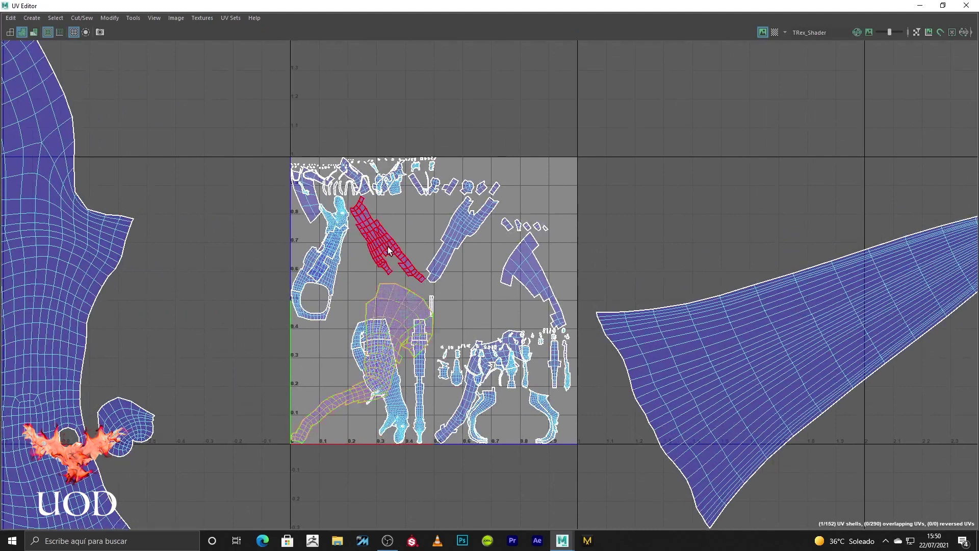
shift+click(484, 247)
shift+click(523, 255)
scroll(521, 283, down, 2)
key(w)
drag(467, 319, 758, 103)
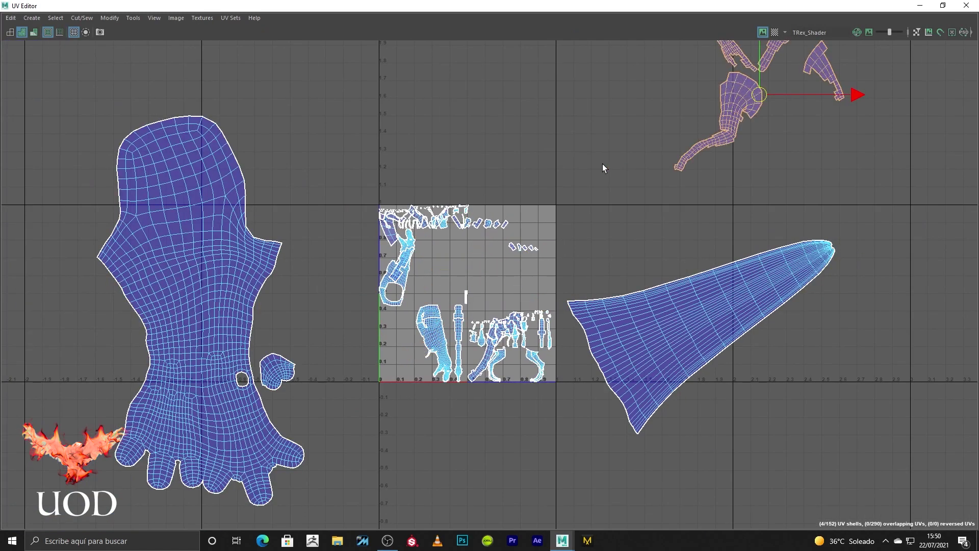
click(604, 168)
- Move three more shells to the upper right, then restore the UV Editor window
click(393, 237)
shift+click(416, 220)
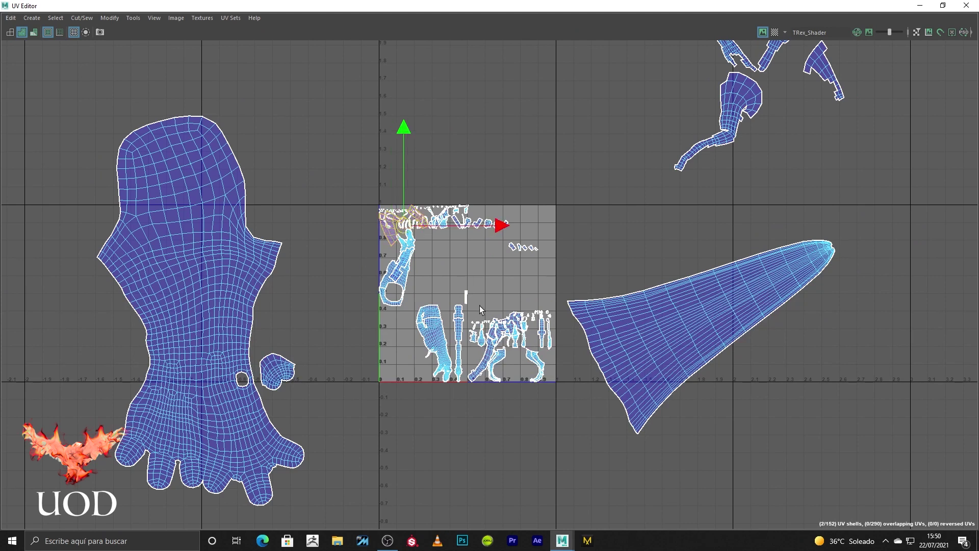
shift+click(503, 339)
drag(448, 289, 599, 128)
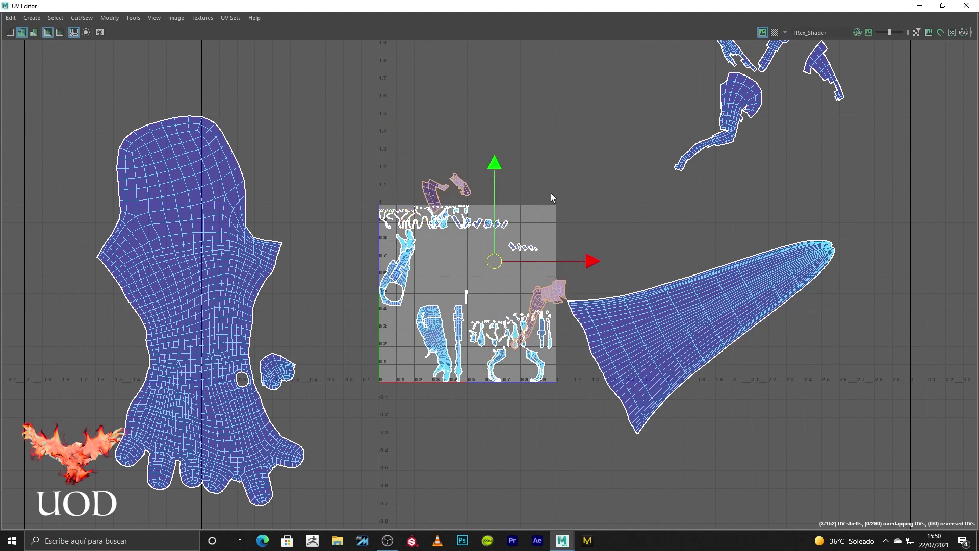
click(597, 127)
scroll(749, 137, up, 4)
scroll(590, 298, up, 2)
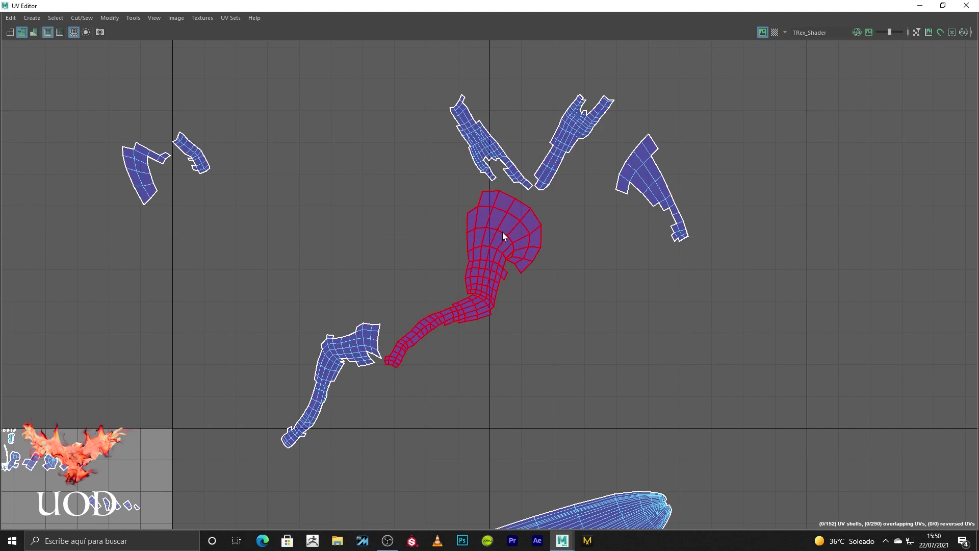
double_click(679, 4)
- Select forelimb and leg faces in the perspective view to locate their UV shells
scroll(594, 179, down, 3)
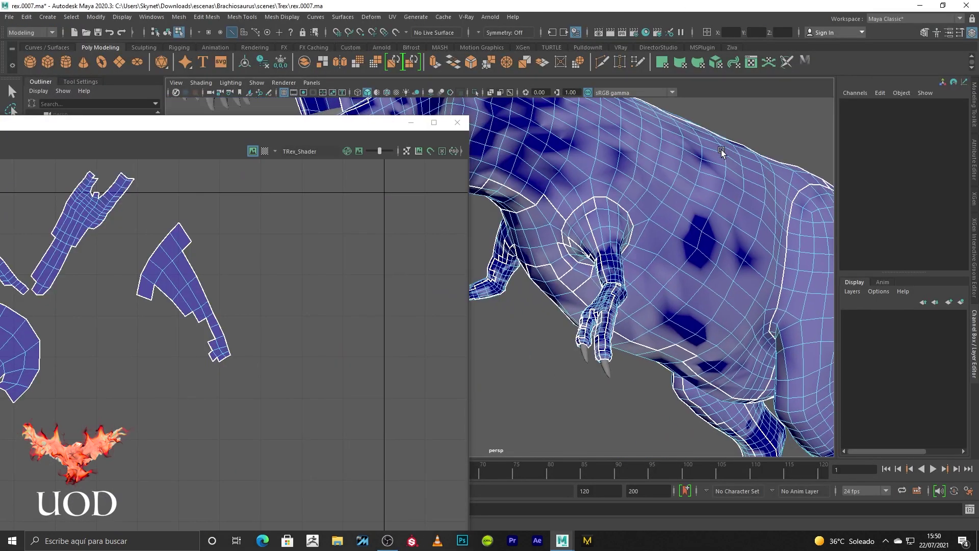
scroll(650, 256, up, 2)
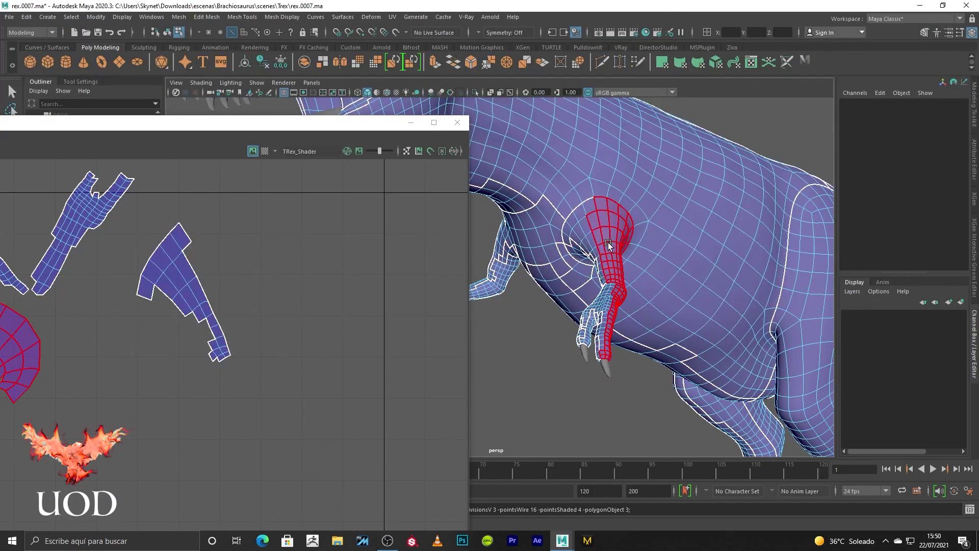
click(608, 243)
mouse_move(628, 264)
alt+mouse_down()
mouse_move(670, 250)
mouse_move(580, 293)
mouse_move(698, 284)
mouse_move(663, 259)
alt+mouse_up()
click(668, 220)
alt+drag(620, 329, 564, 274)
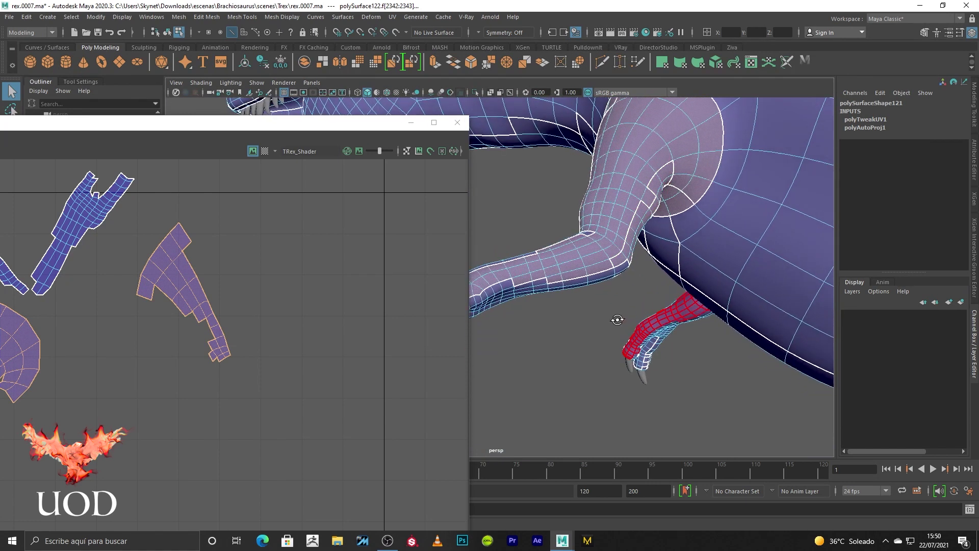
alt+drag(540, 307, 622, 298)
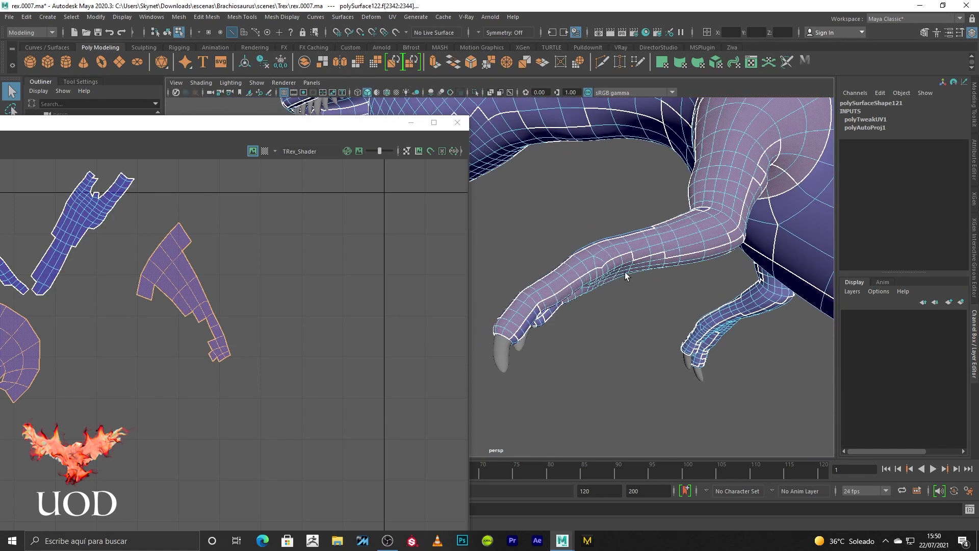
- Switch to edge selection and maximize the UV Editor to full screen
scroll(626, 272, down, 3)
scroll(428, 276, up, 3)
scroll(300, 272, up, 2)
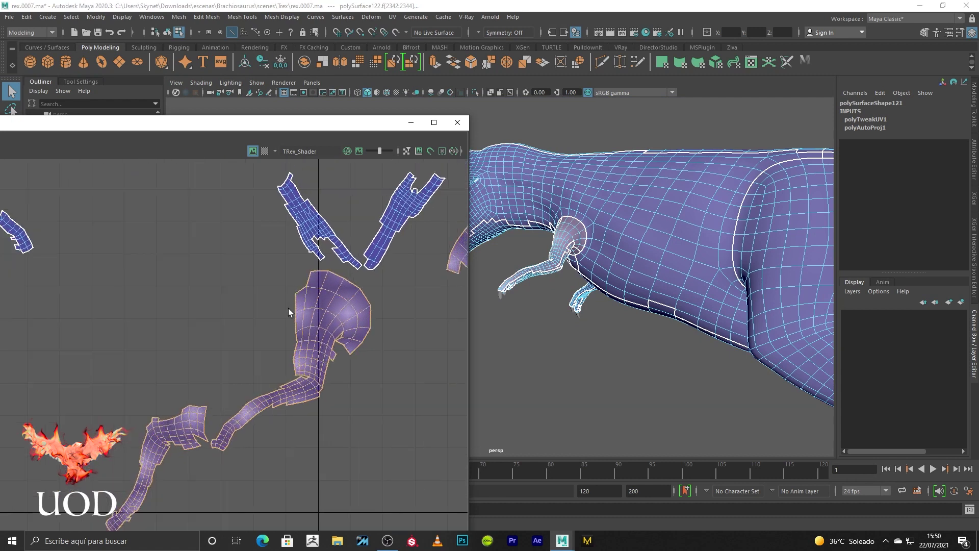
right_drag(313, 311, 300, 273)
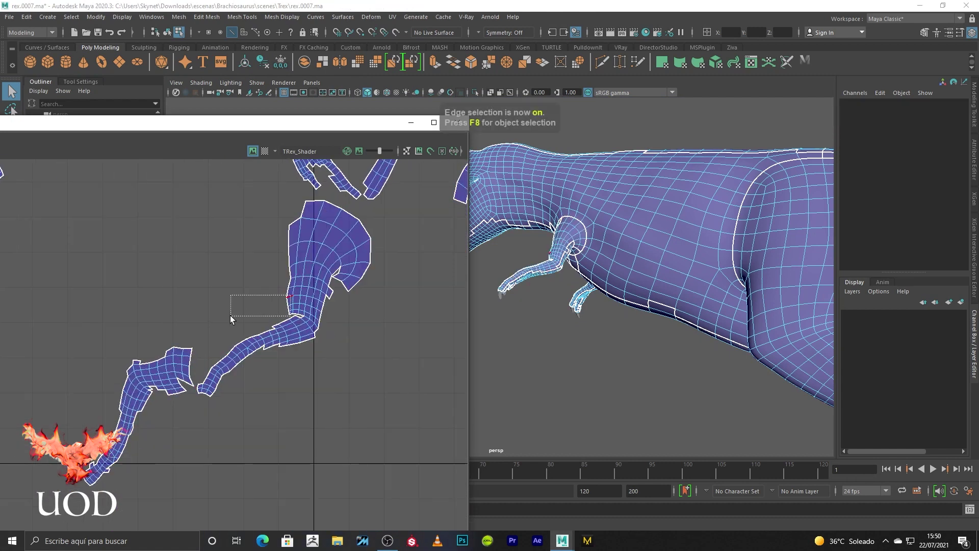
double_click(222, 122)
scroll(442, 212, down, 3)
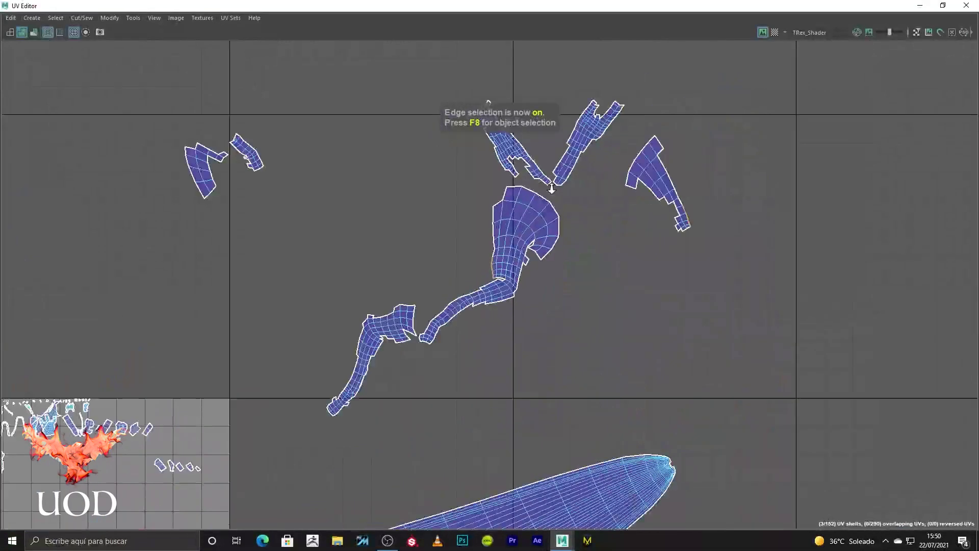
- Stitch border edges together to close the split at the central shell's top
scroll(552, 188, up, 2)
click(80, 17)
click(146, 112)
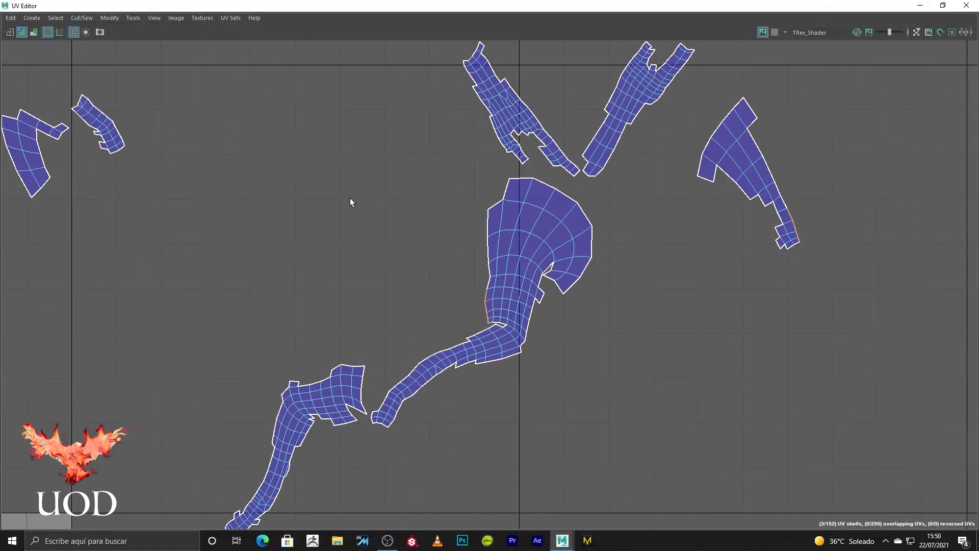
scroll(491, 255, up, 2)
ctrl+click(495, 218)
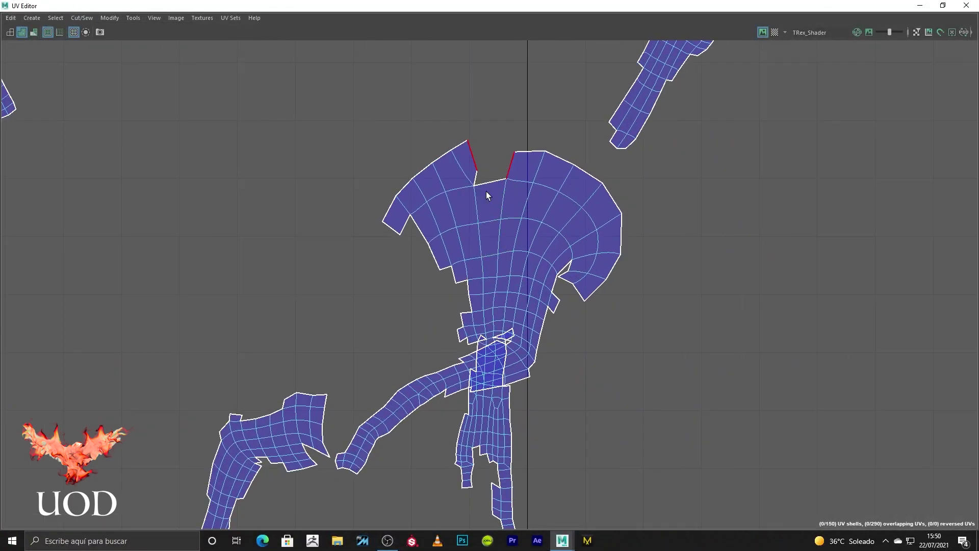
- Box-select the jagged notch edges on the central shell and sew them together
drag(564, 298, 535, 346)
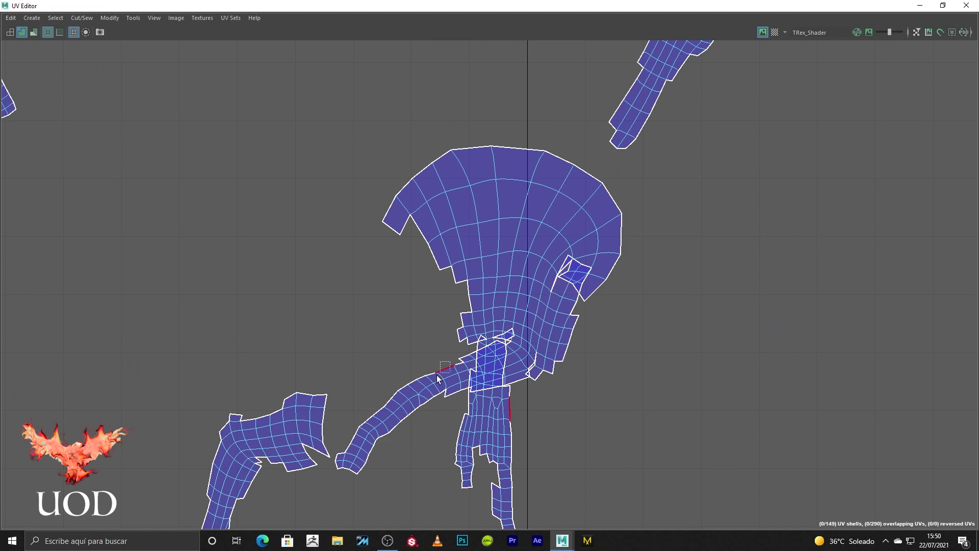
mouse_move(531, 269)
right_down()
mouse_move(504, 261)
mouse_move(650, 314)
right_up()
scroll(561, 337, up, 2)
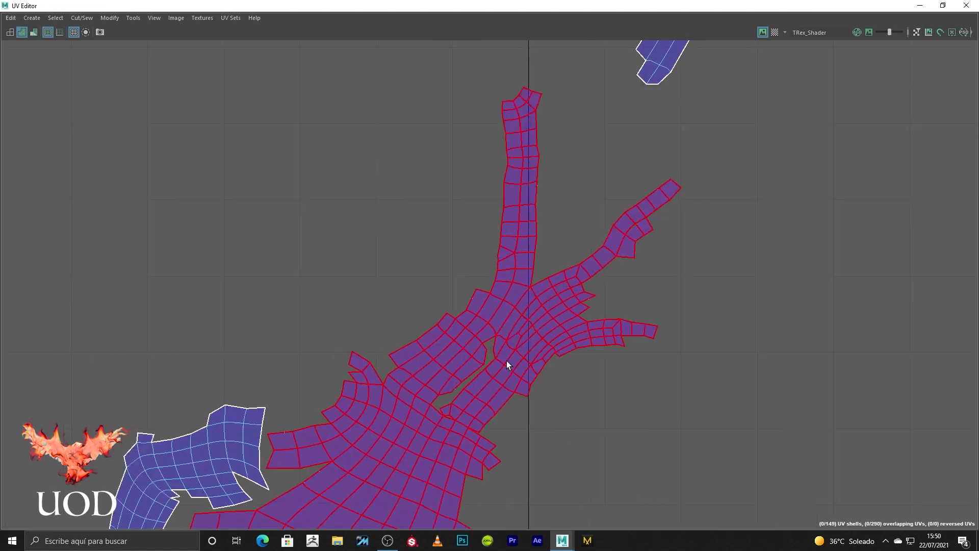
right_drag(506, 360, 501, 342)
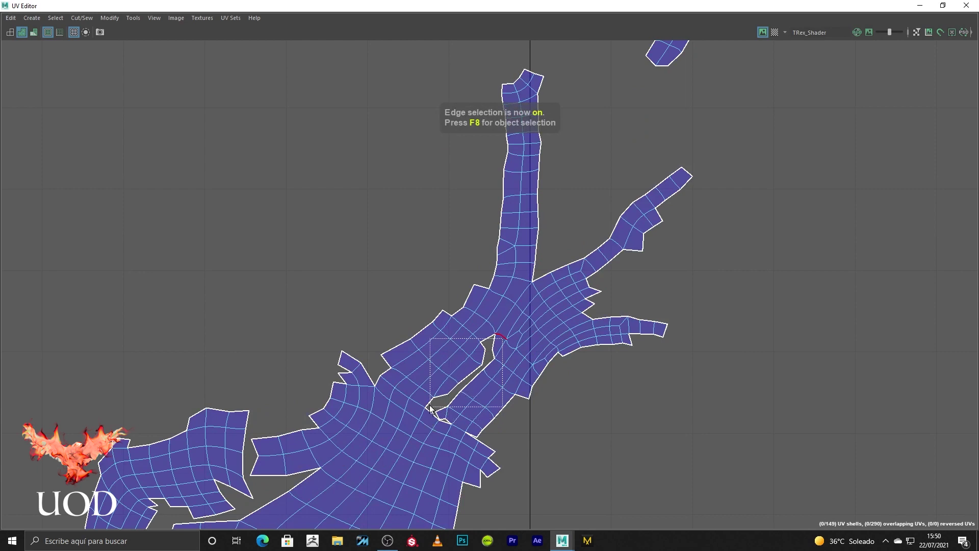
click(84, 20)
click(132, 116)
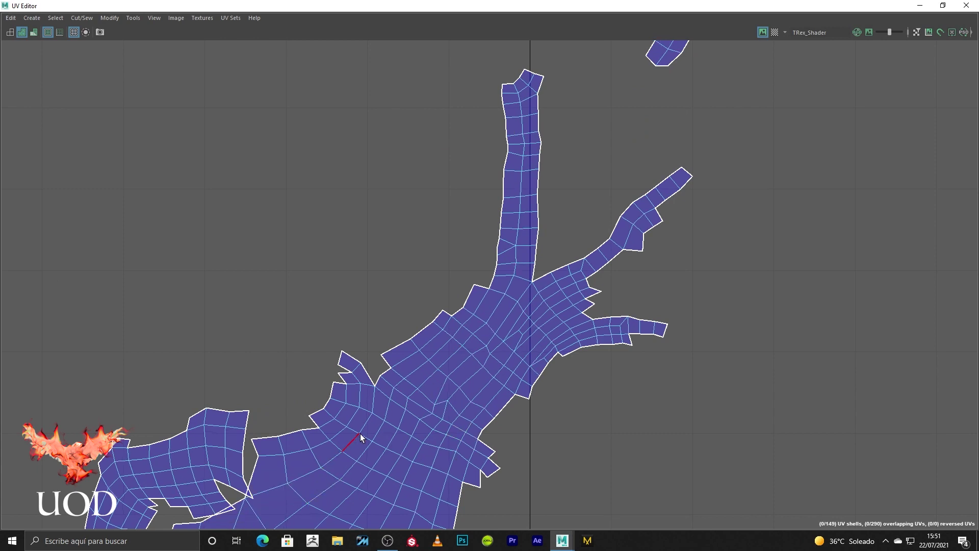
- Select the main head shell and move it right and down
scroll(360, 434, down, 2)
alt+middle_drag(360, 434, 405, 275)
right_drag(406, 312, 406, 337)
click(387, 281)
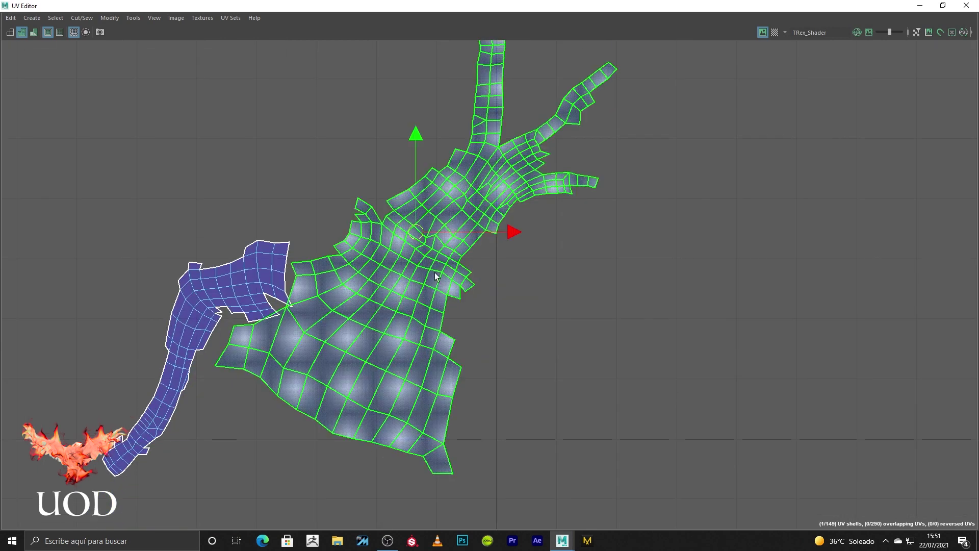
drag(419, 234, 512, 308)
- Move-and-sew the left shell onto the notch at a jagged seam edge, then undo it
right_drag(637, 311, 637, 288)
scroll(455, 310, up, 2)
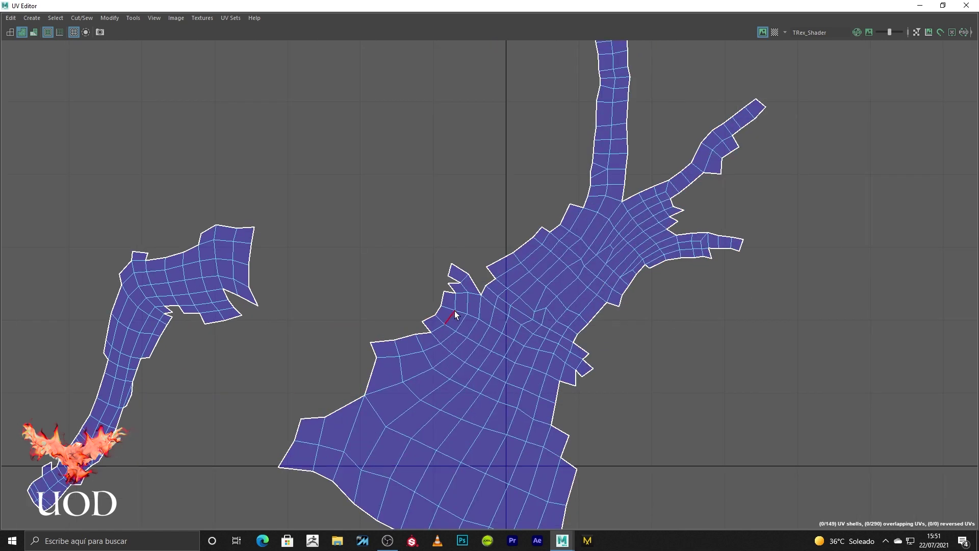
click(488, 281)
click(83, 18)
click(117, 113)
scroll(456, 289, up, 1)
shift+right_drag(456, 295, 444, 337)
scroll(458, 309, down, 1)
key(ctrl+z)
key(ctrl+z)
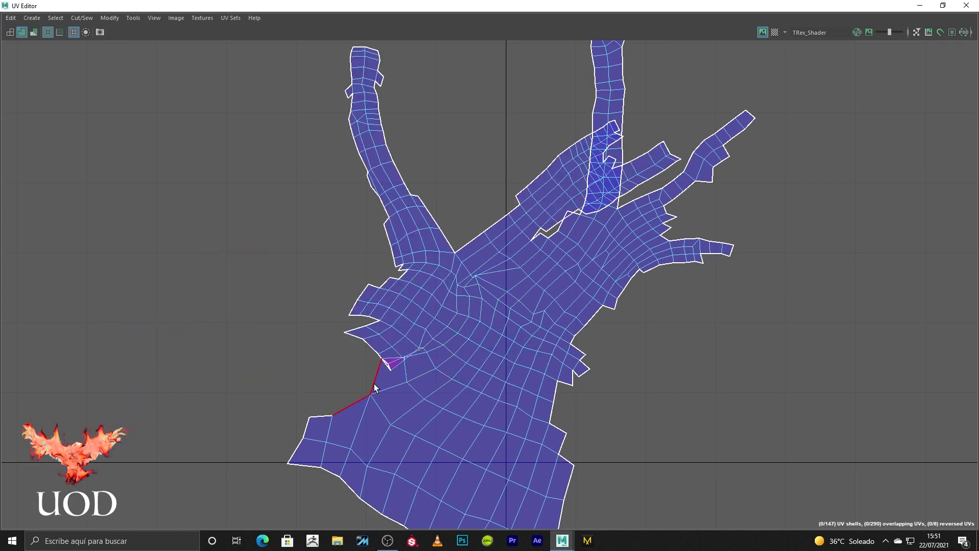
- Stitch the head shell's open border edge with Cut/Sew > Stitch Together
shift+right_drag(363, 397, 350, 402)
right_drag(518, 258, 460, 205)
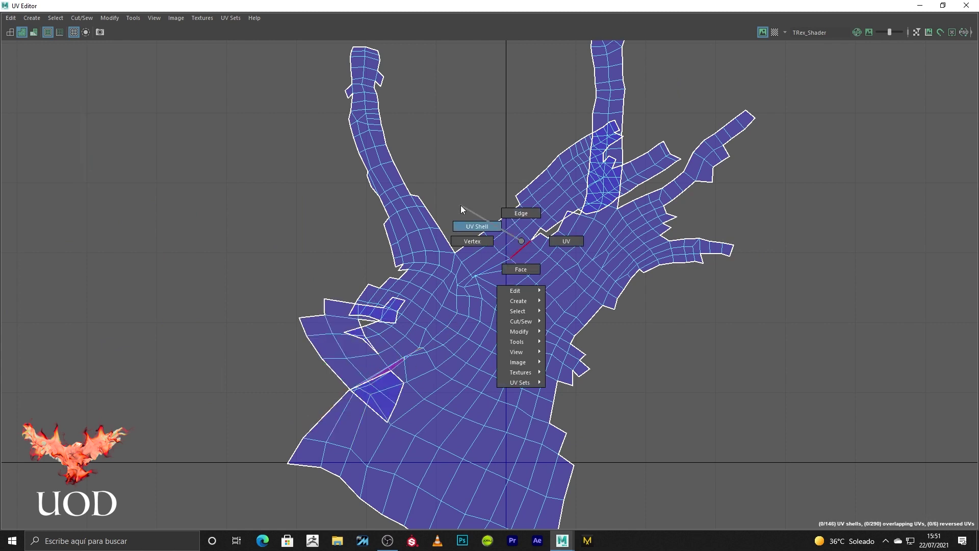
click(514, 265)
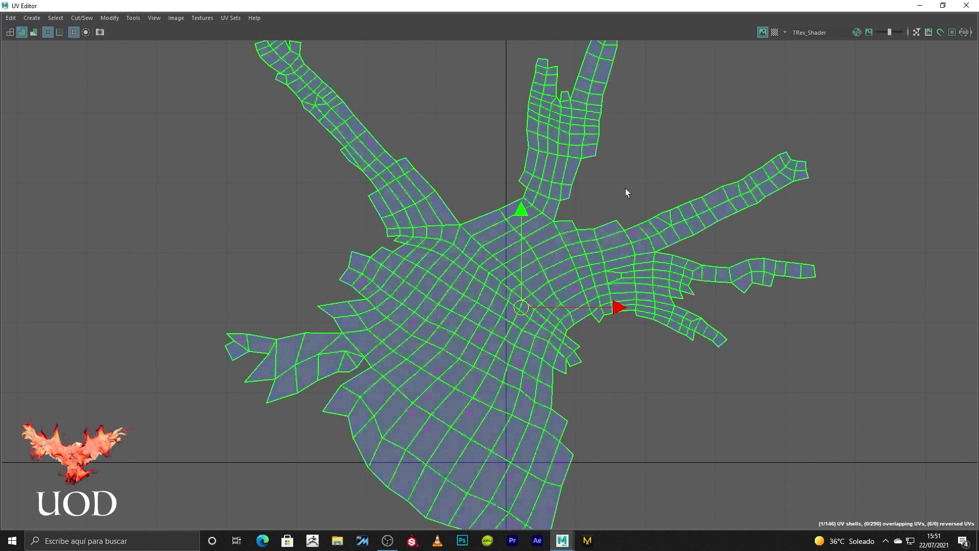
key(F10)
click(362, 370)
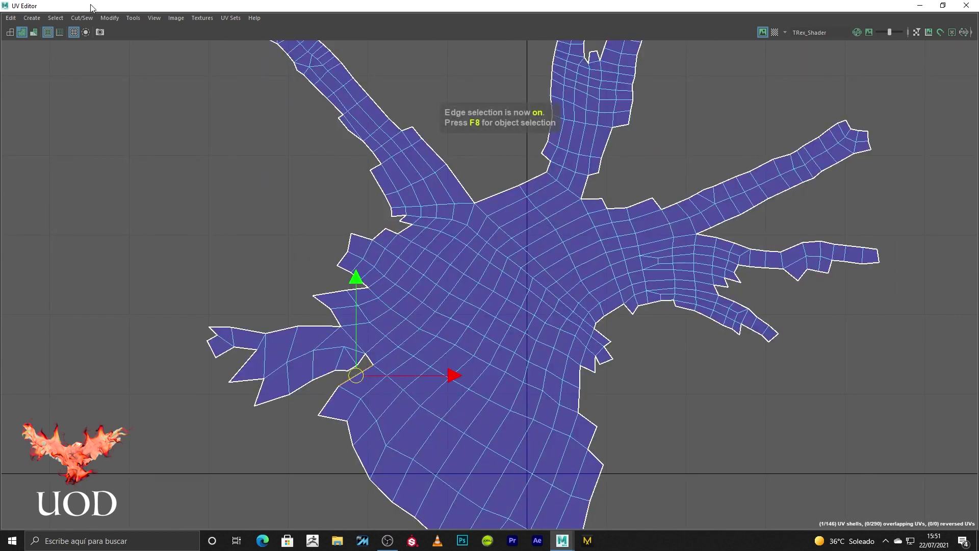
click(81, 18)
click(142, 124)
- Repeat the stitch on the left flap's jagged border, then select the whole shell's UVs
click(350, 292)
key(g)
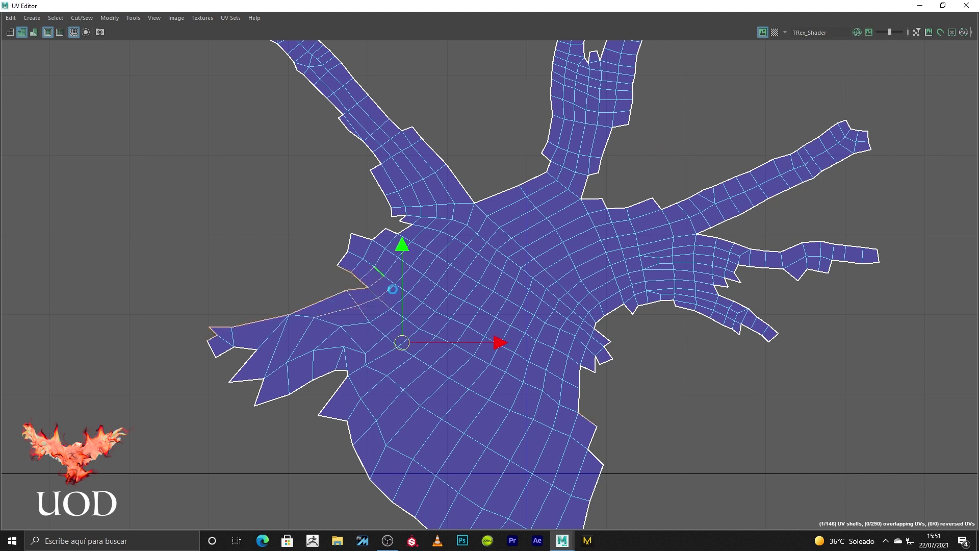
right_drag(568, 218, 518, 250)
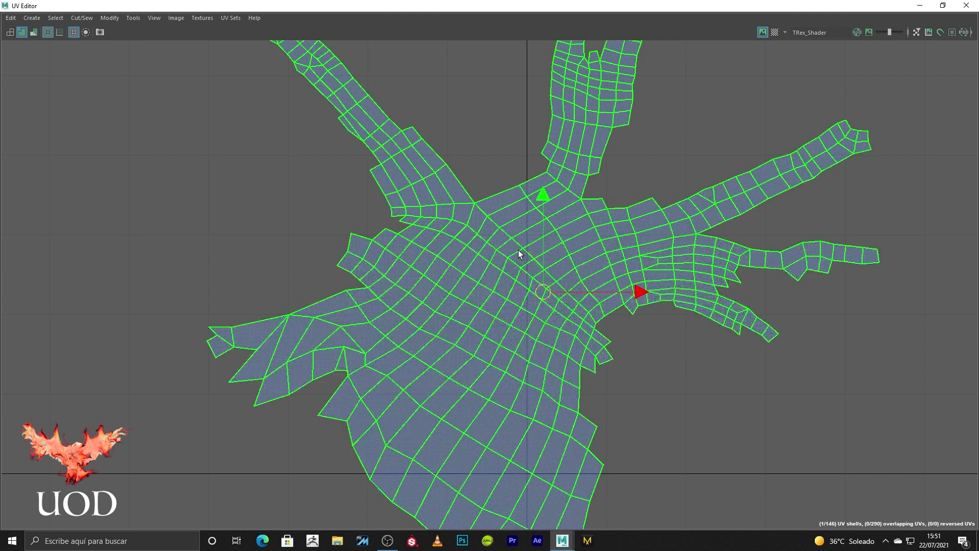
key(F8)
- Rotate the arm UV shell around its centre and reselect the whole shell
scroll(628, 209, down, 3)
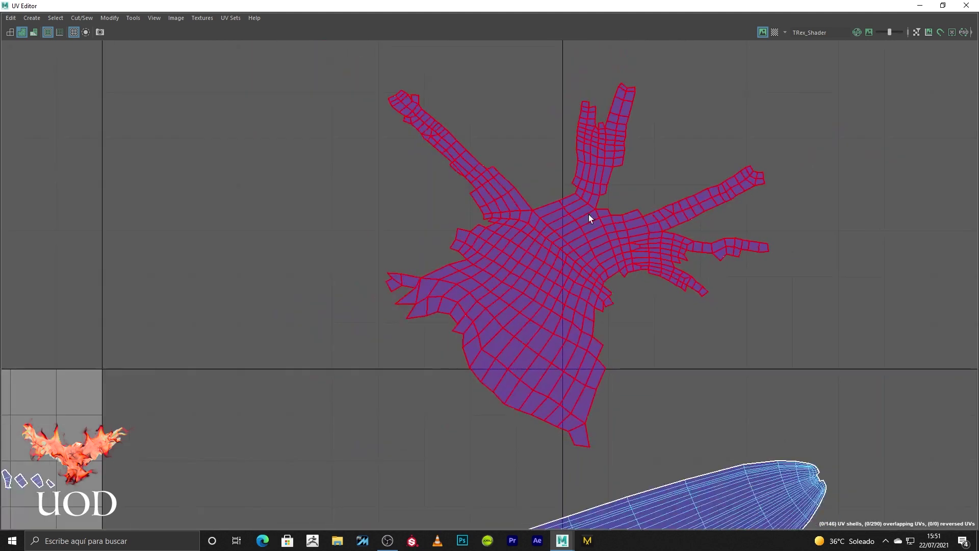
key(e)
drag(698, 222, 748, 229)
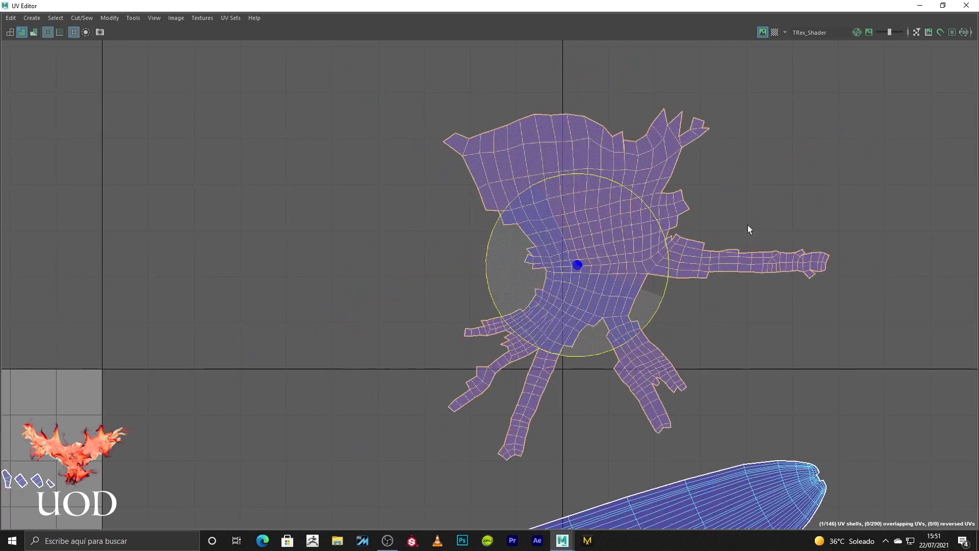
key(F10)
scroll(759, 227, up, 1)
click(684, 285)
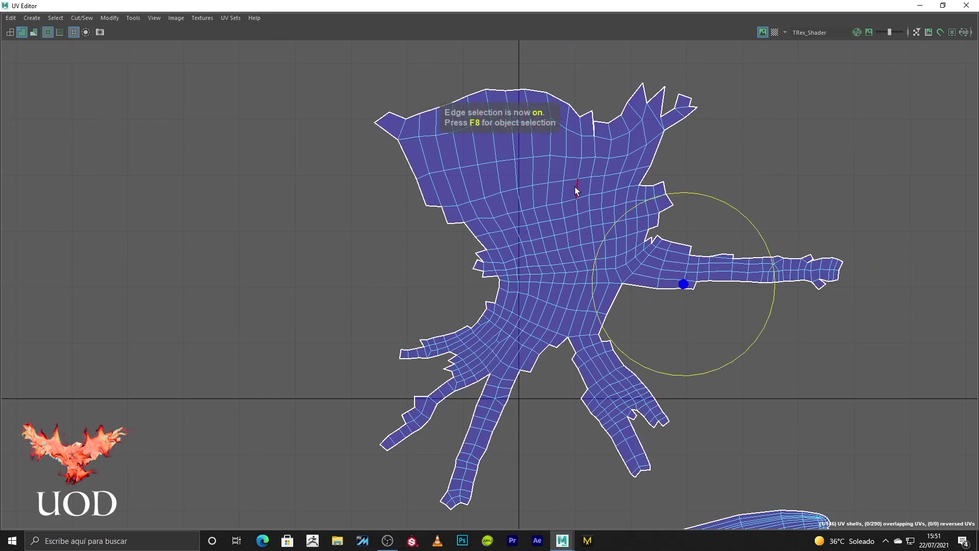
right_drag(606, 172, 549, 157)
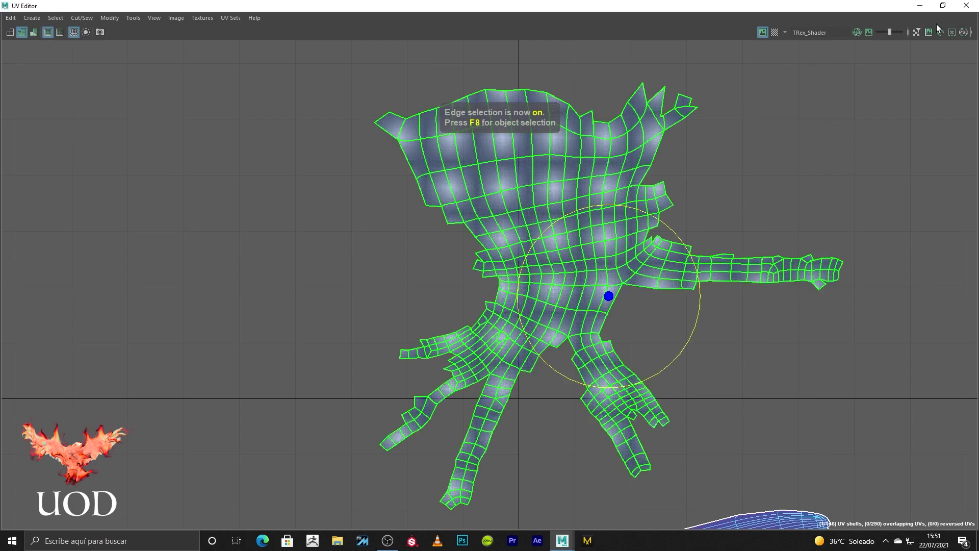
- Hide the UV Editor and orbit the 3D view in close on the arm and claws
click(920, 6)
mouse_move(632, 277)
alt+mouse_down()
mouse_move(559, 376)
mouse_move(668, 325)
mouse_move(735, 339)
mouse_move(570, 355)
mouse_move(687, 340)
alt+mouse_up()
key(q)
alt+middle_drag(688, 339, 640, 319)
mouse_move(640, 319)
alt+mouse_down()
mouse_move(586, 346)
mouse_move(605, 346)
alt+mouse_up()
click(288, 166)
mouse_move(288, 166)
alt+mouse_down()
mouse_move(376, 190)
mouse_move(310, 156)
alt+mouse_up()
click(675, 254)
- Box-select the forearm and hand faces, grow them two rings, and show wireframe on shaded
click(552, 251)
drag(703, 150, 382, 456)
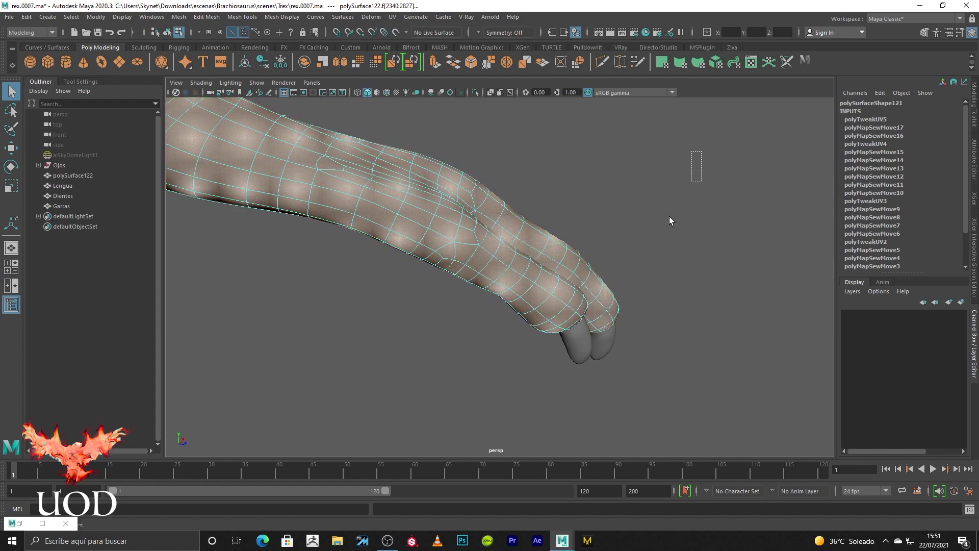
key(shift+period)
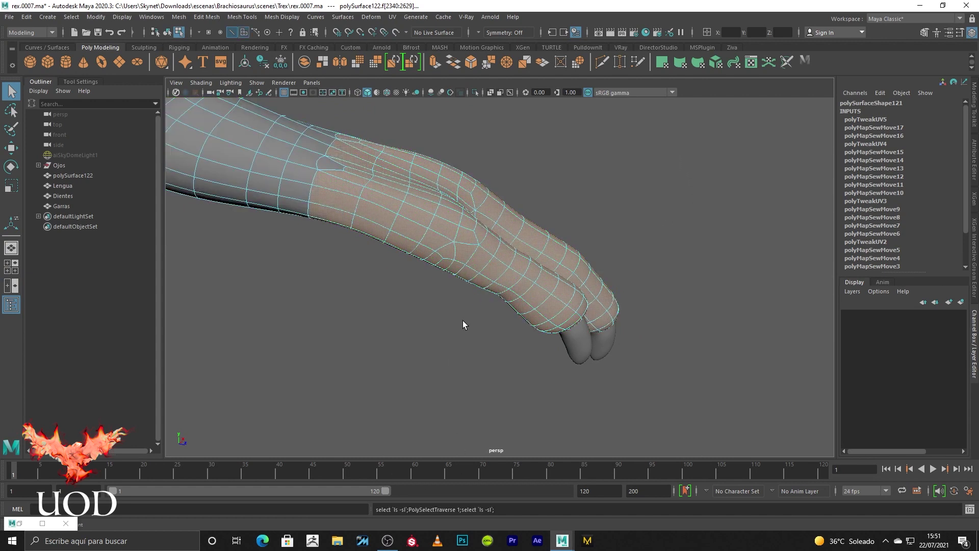
key(shift+period)
key(shift+period)
mouse_move(451, 347)
alt+mouse_down()
mouse_move(498, 220)
mouse_move(783, 235)
mouse_move(656, 148)
mouse_move(525, 229)
mouse_move(570, 318)
mouse_move(637, 308)
mouse_move(586, 311)
mouse_move(584, 322)
alt+mouse_up()
key(4)
key(5)
- Isolate the selected arm mesh in the viewport
right_click(607, 271)
click(657, 257)
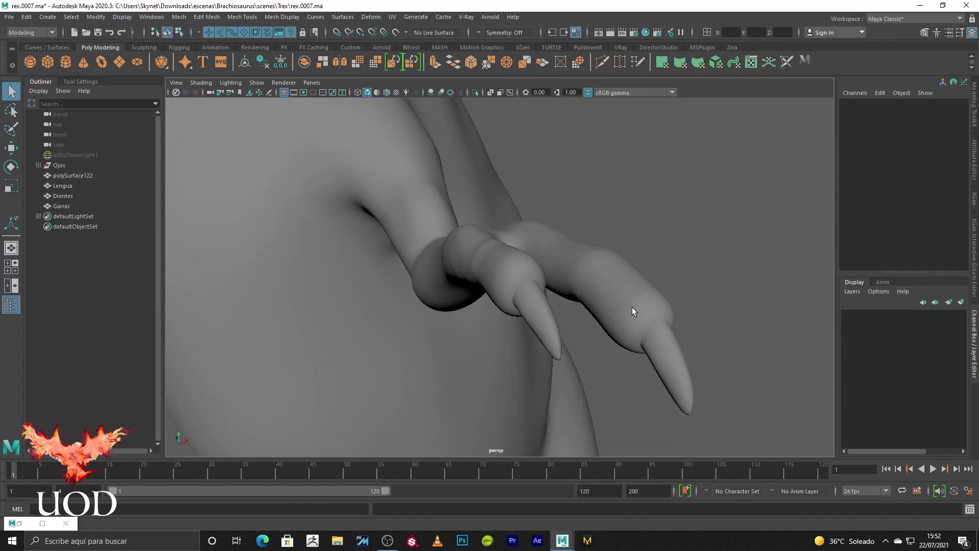
click(476, 92)
mouse_move(648, 322)
alt+mouse_down()
mouse_move(484, 277)
mouse_move(400, 296)
alt+mouse_up()
- Delete the four radial pole edges at the toe tip
key(F10)
click(368, 257)
key(Delete)
click(405, 251)
key(Delete)
click(411, 287)
key(Delete)
click(376, 292)
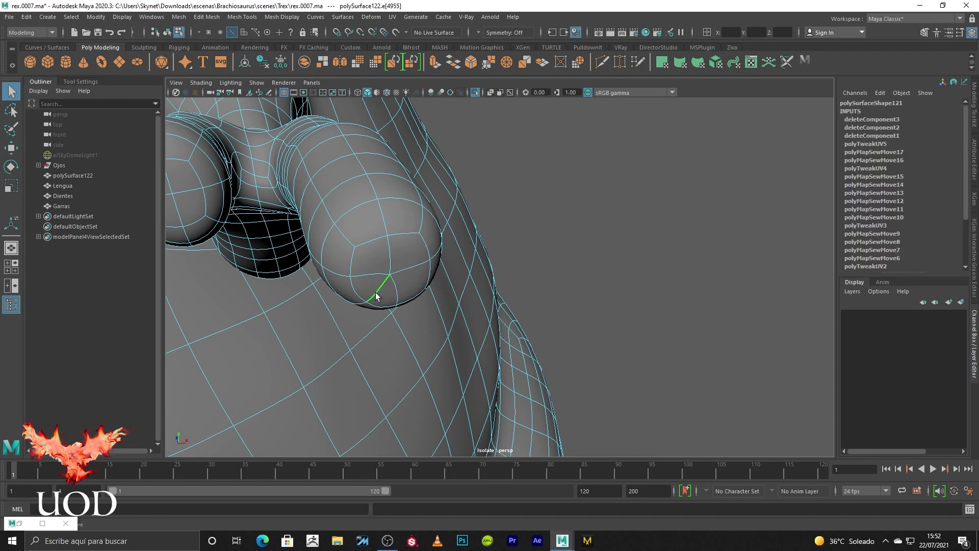
key(Delete)
- Box-select just the two toes' faces on the mesh
right_drag(403, 239, 486, 188)
mouse_move(486, 188)
alt+mouse_down()
mouse_move(522, 255)
mouse_move(564, 269)
alt+mouse_up()
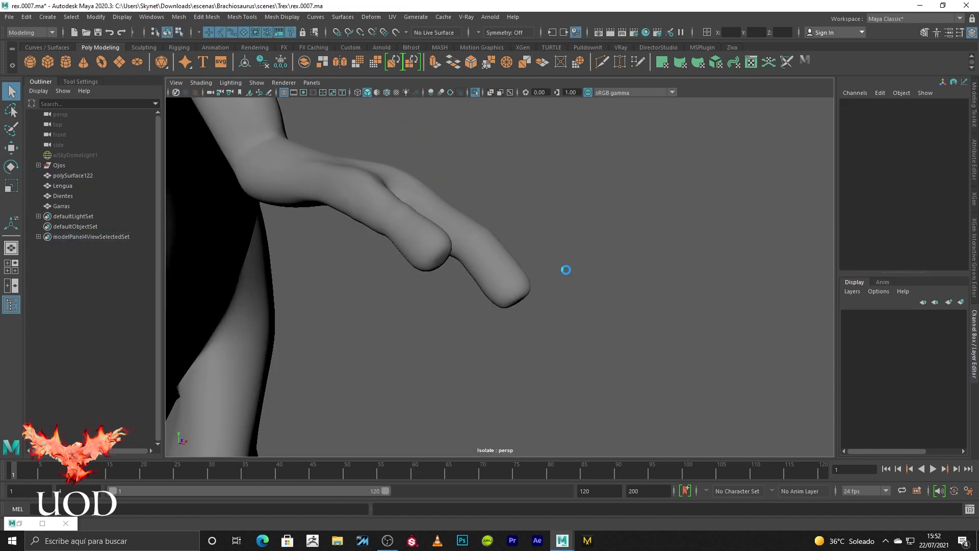
alt+drag(464, 284, 503, 292)
click(503, 288)
key(ctrl+F11)
mouse_move(531, 244)
alt+mouse_down()
mouse_move(564, 262)
mouse_move(564, 276)
alt+mouse_up()
mouse_move(673, 142)
mouse_down()
mouse_move(346, 400)
mouse_move(512, 284)
mouse_move(542, 324)
mouse_move(507, 346)
mouse_up()
mouse_move(513, 248)
alt+mouse_down()
mouse_move(415, 157)
mouse_move(332, 241)
mouse_move(340, 170)
alt+mouse_up()
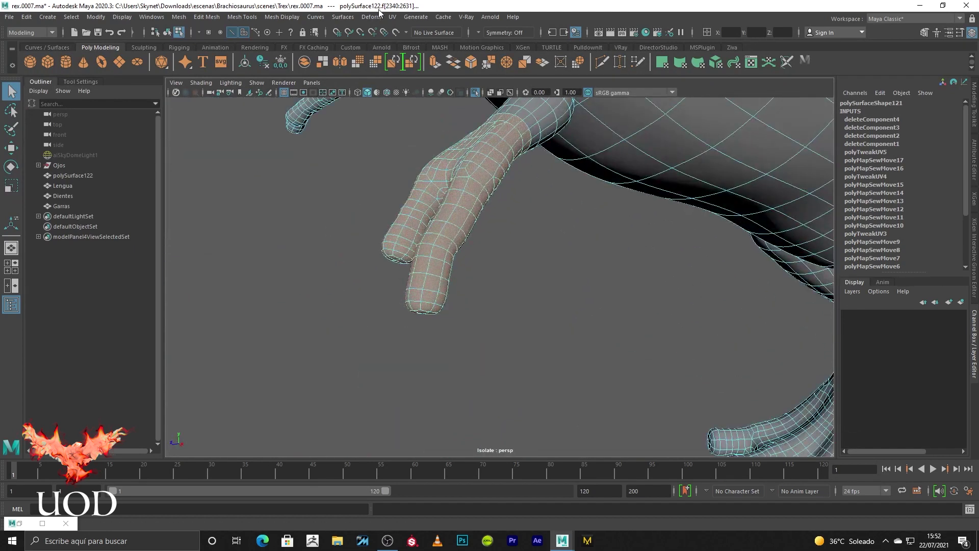
click(392, 17)
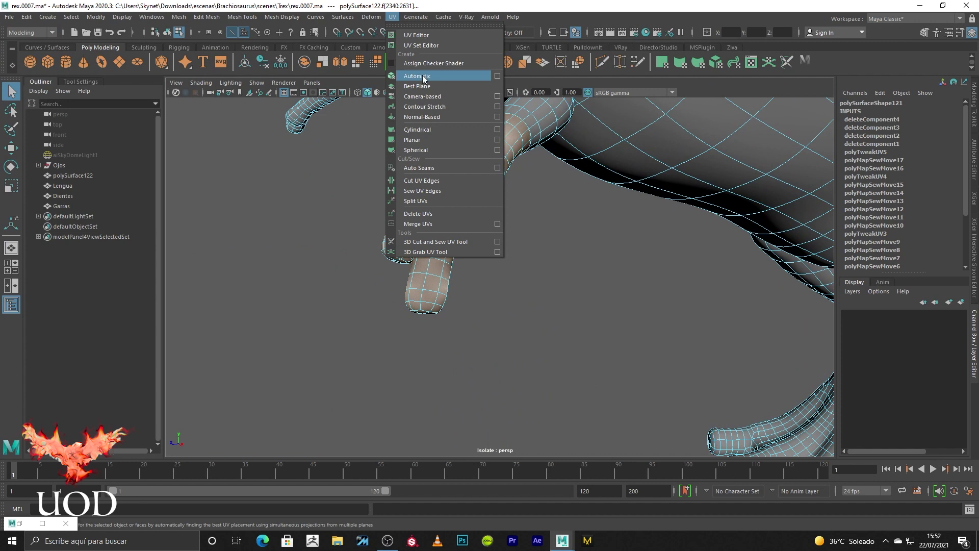
- Apply a Y-axis planar UV projection to the two-toed hand's faces
click(497, 140)
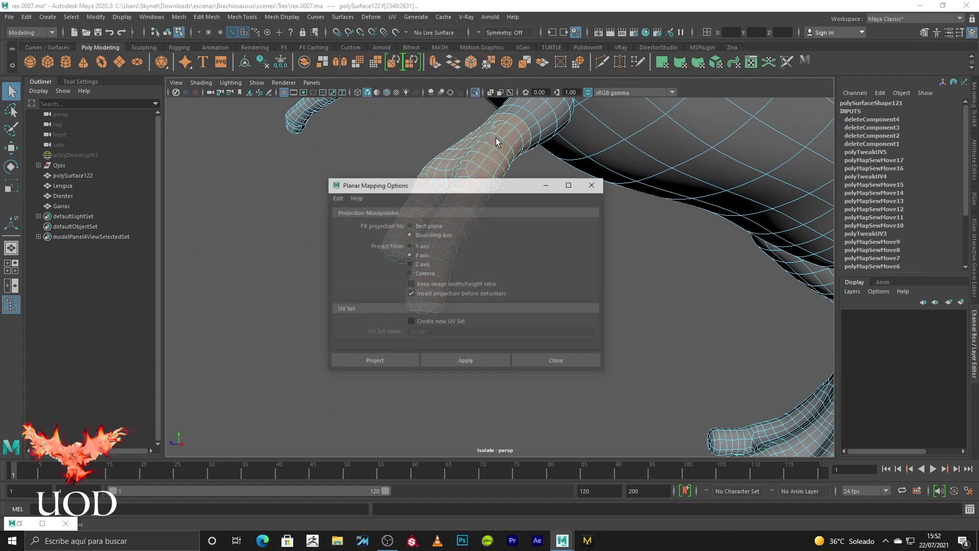
click(482, 365)
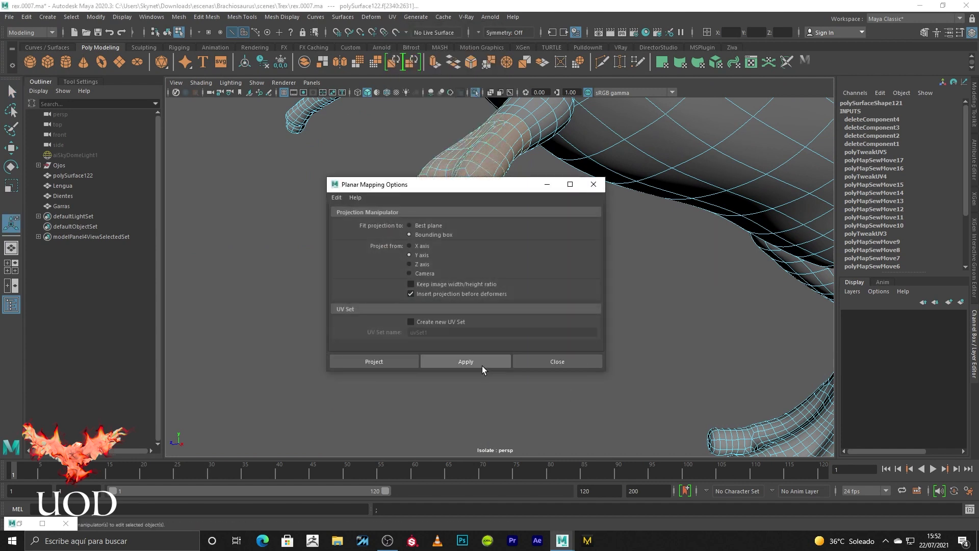
click(567, 366)
alt+drag(519, 269, 543, 297)
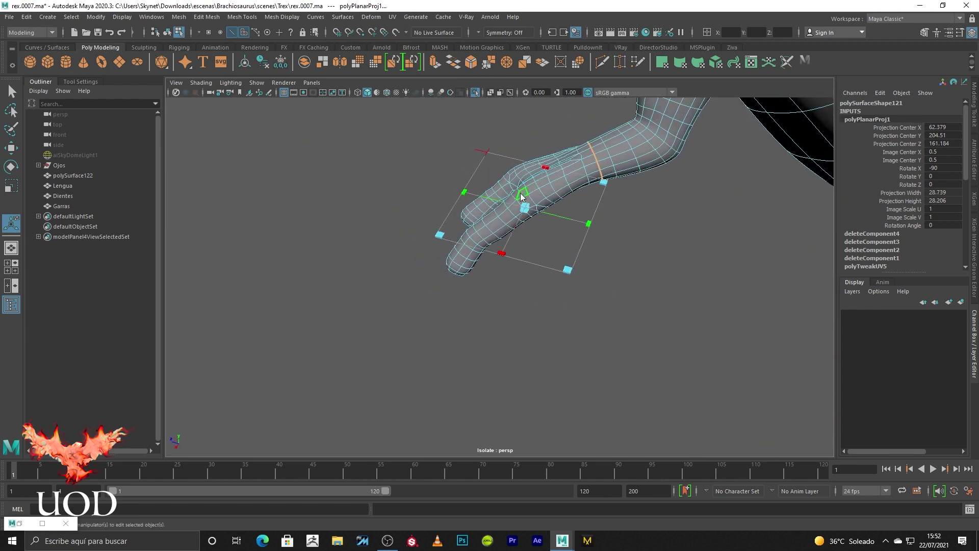
- Select the hand mesh's new UV shell and move it out beside the other shells
key(F8)
key(q)
click(503, 408)
click(531, 207)
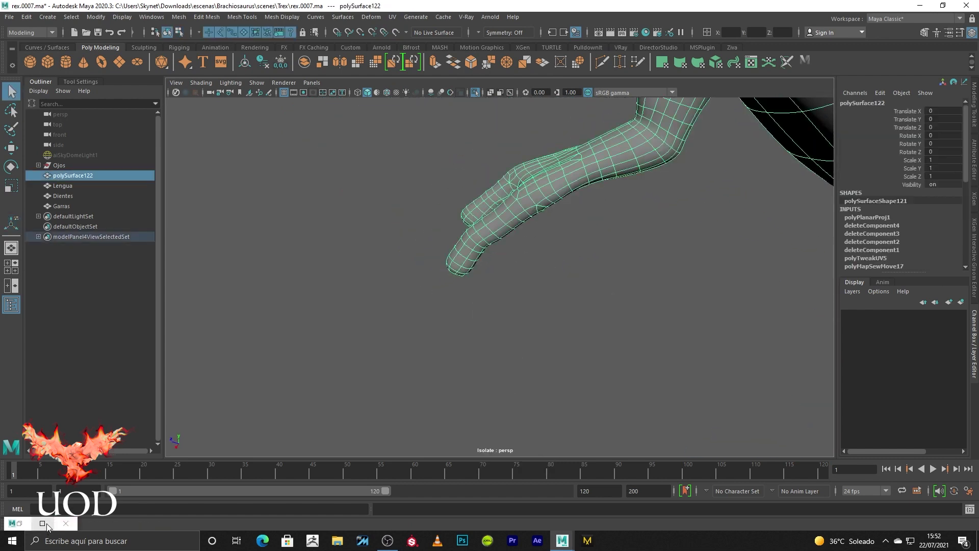
click(43, 523)
right_click(513, 262)
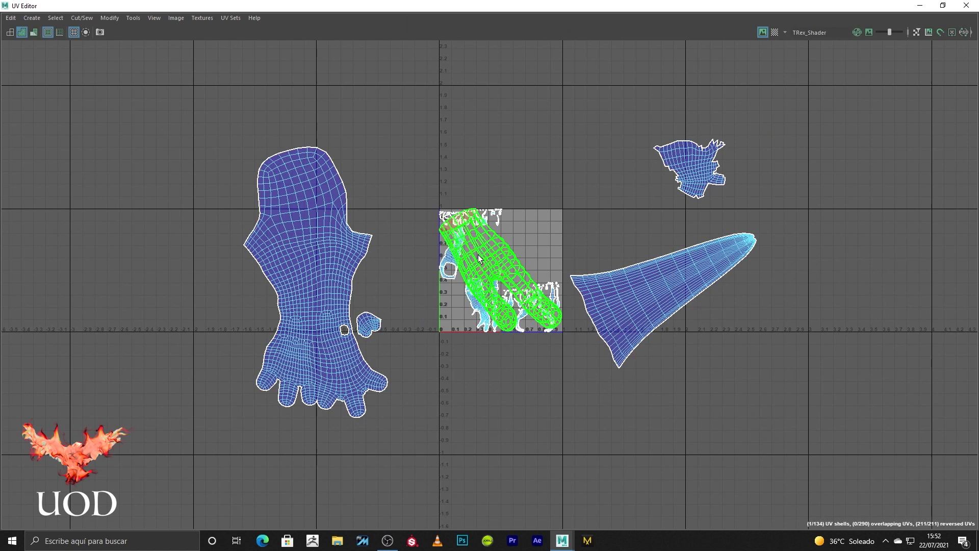
key(ctrl+F12)
key(w)
drag(888, 251, 891, 255)
- Select the new two-toed hand shell and return to the 3D viewport
click(796, 260)
alt+middle_drag(701, 266, 444, 242)
scroll(443, 243, up, 3)
click(602, 320)
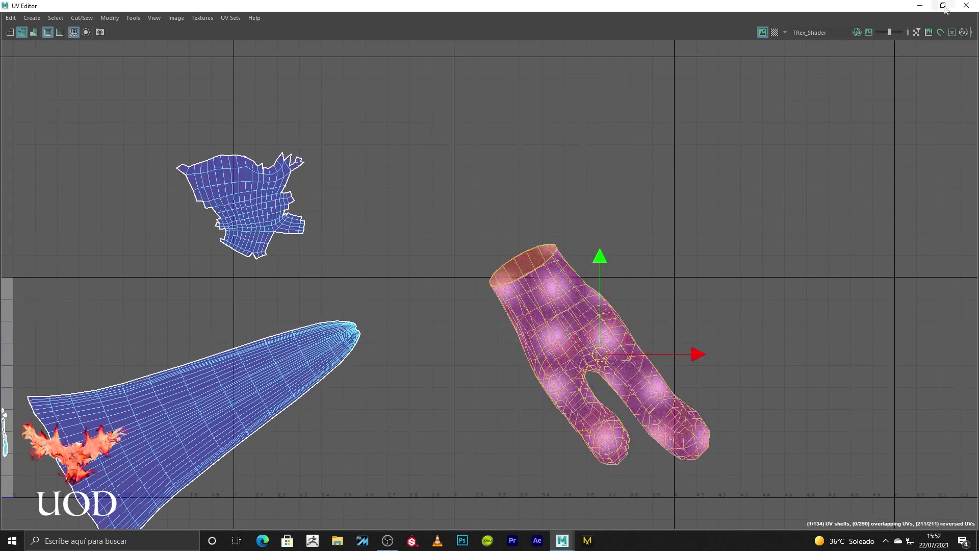
click(921, 5)
mouse_move(581, 262)
alt+mouse_down()
mouse_move(503, 284)
mouse_move(580, 258)
mouse_move(541, 289)
mouse_move(619, 208)
alt+mouse_up()
- Pick seam edges at the toe tip, between the toes and along the leg, then restore the UV Editor
key(5)
click(656, 182)
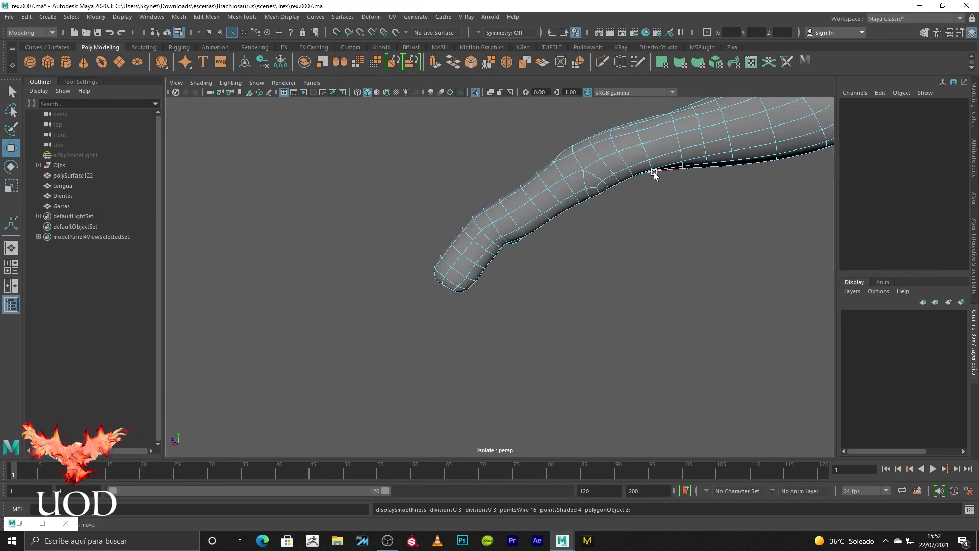
click(691, 132)
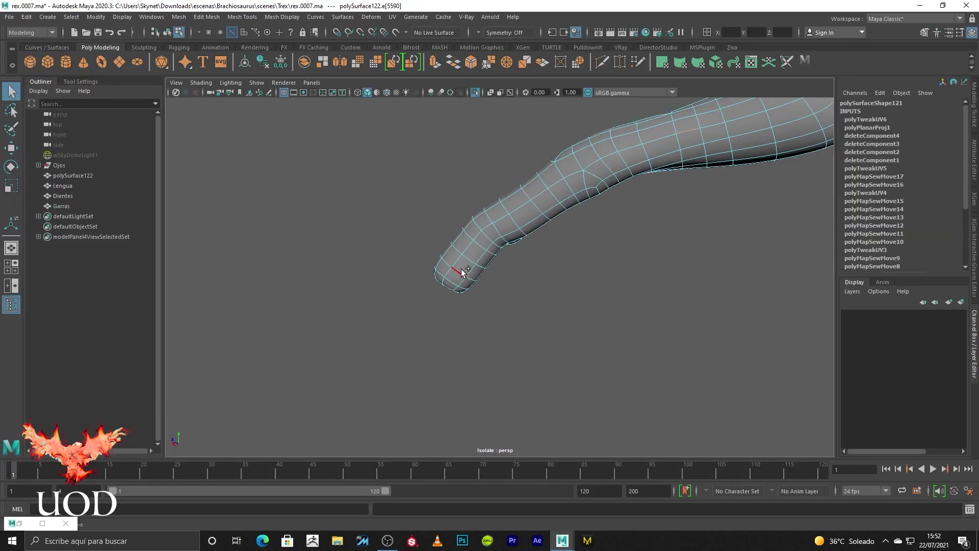
click(449, 274)
mouse_move(448, 274)
alt+mouse_down()
mouse_move(471, 339)
mouse_move(562, 321)
mouse_move(612, 350)
mouse_move(540, 320)
mouse_move(489, 324)
mouse_move(503, 339)
alt+mouse_up()
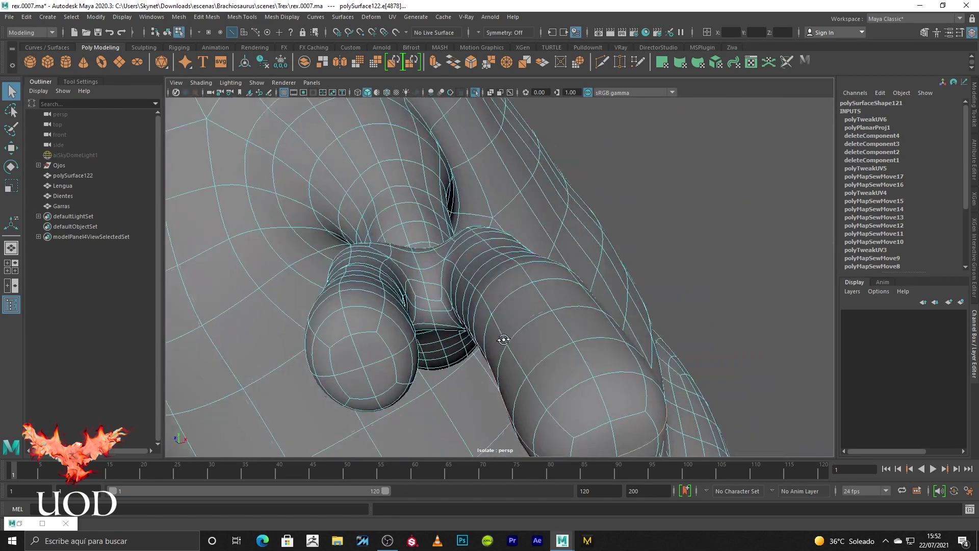
mouse_move(433, 286)
alt+mouse_down()
mouse_move(426, 372)
mouse_move(437, 393)
mouse_move(498, 409)
mouse_move(446, 335)
mouse_move(522, 353)
mouse_move(482, 286)
alt+mouse_up()
click(393, 374)
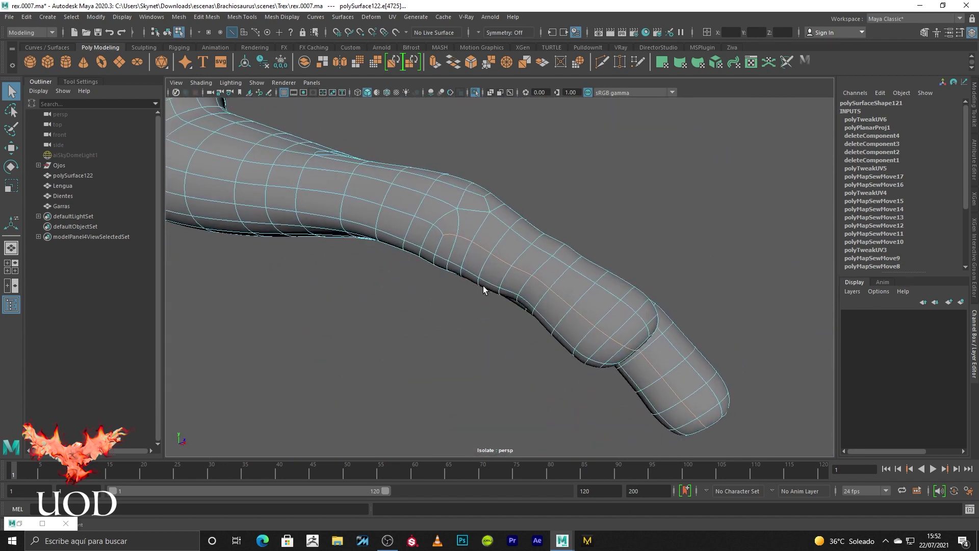
alt+drag(313, 194, 302, 224)
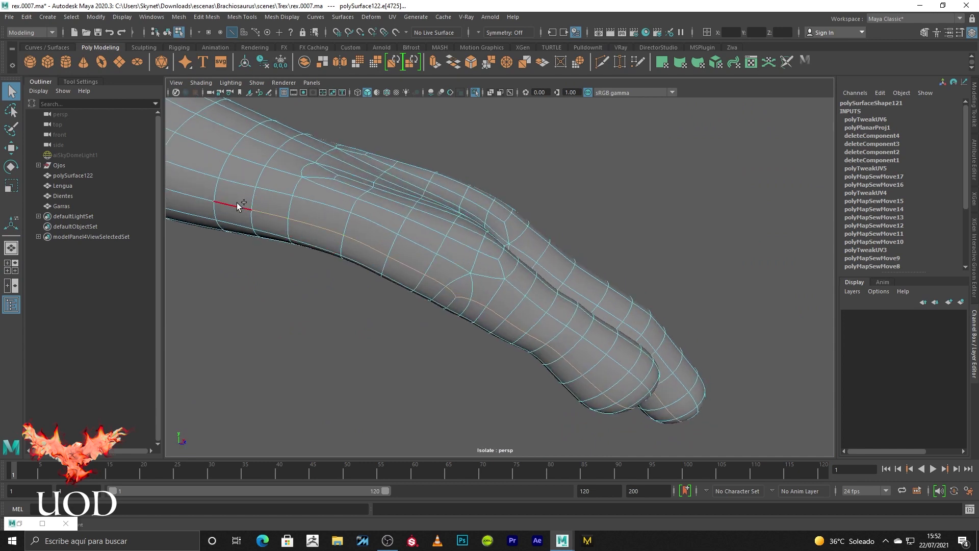
mouse_move(497, 328)
alt+mouse_down()
mouse_move(535, 285)
mouse_move(501, 321)
mouse_move(373, 369)
mouse_move(270, 327)
mouse_move(452, 321)
mouse_move(446, 298)
alt+mouse_up()
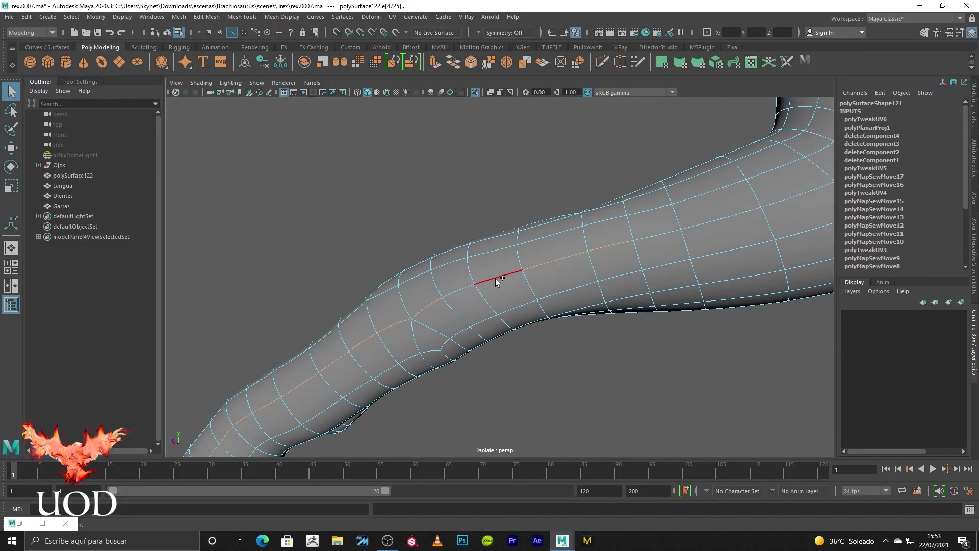
mouse_move(584, 240)
alt+mouse_down()
mouse_move(607, 319)
mouse_move(601, 371)
mouse_move(610, 346)
alt+mouse_up()
alt+drag(662, 319, 655, 266)
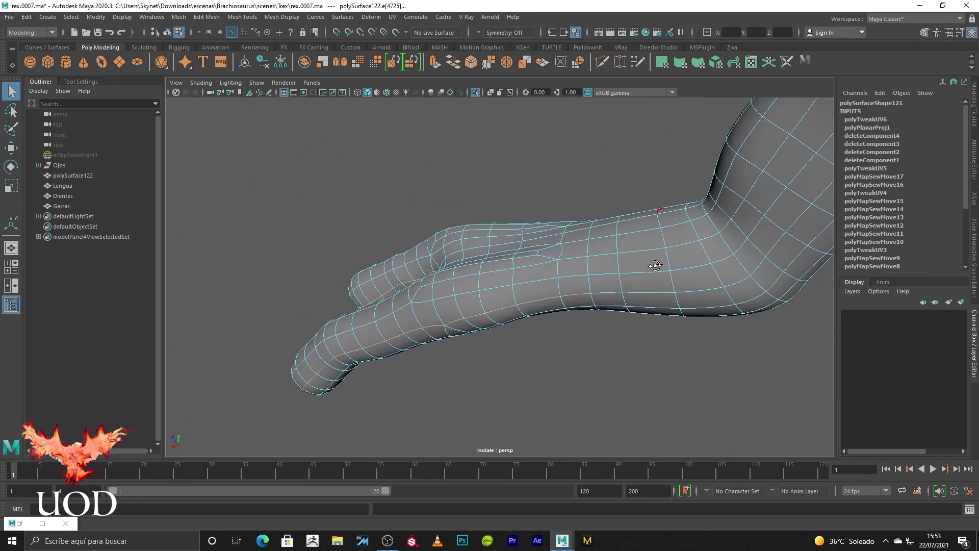
click(42, 523)
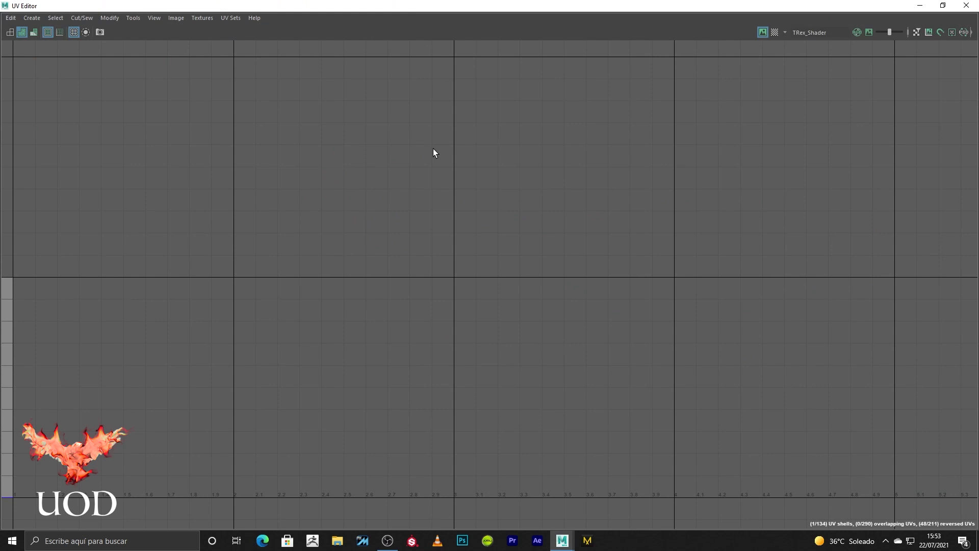
- Cut the hand UV shell along the chosen edges and move it off to the right
click(82, 18)
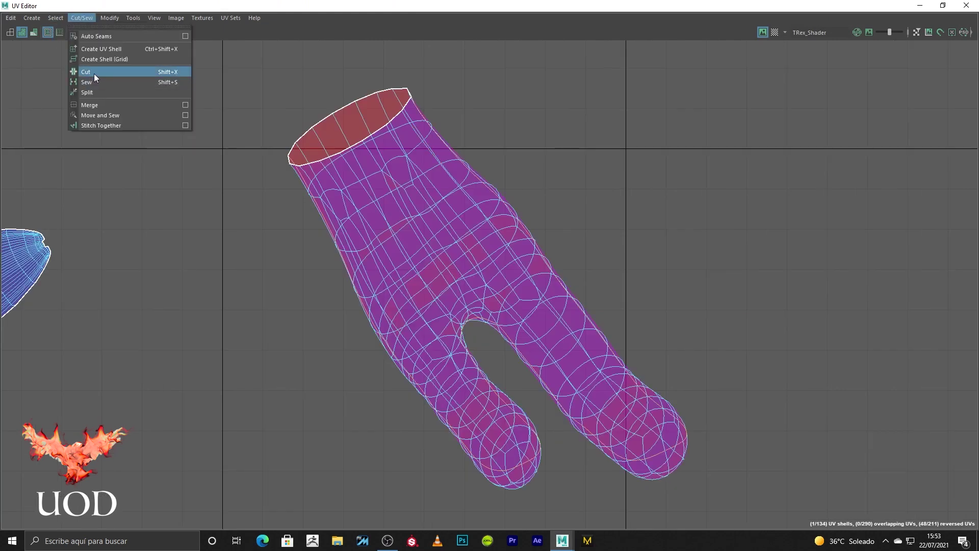
click(93, 73)
scroll(439, 176, down, 2)
right_drag(454, 197, 411, 172)
click(451, 247)
scroll(459, 250, down, 1)
key(w)
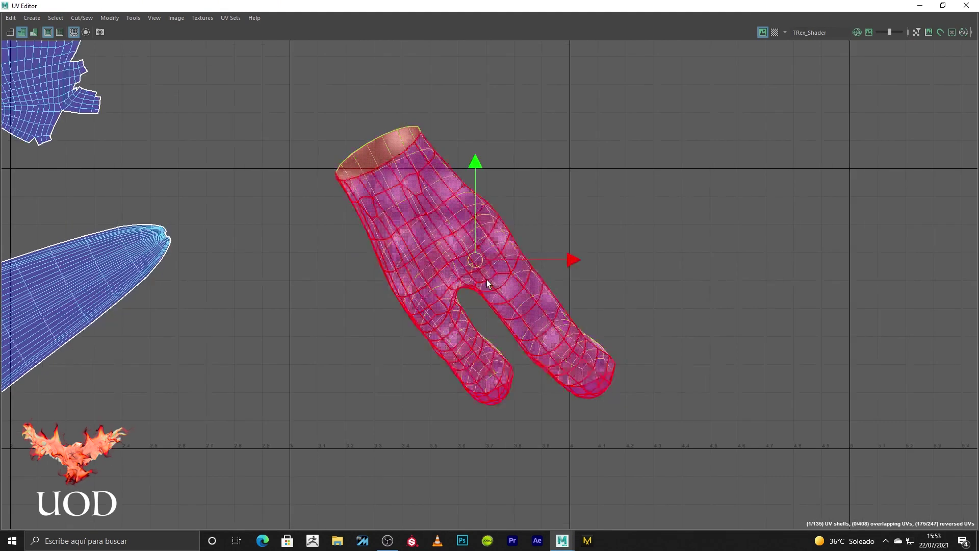
middle_click(772, 182)
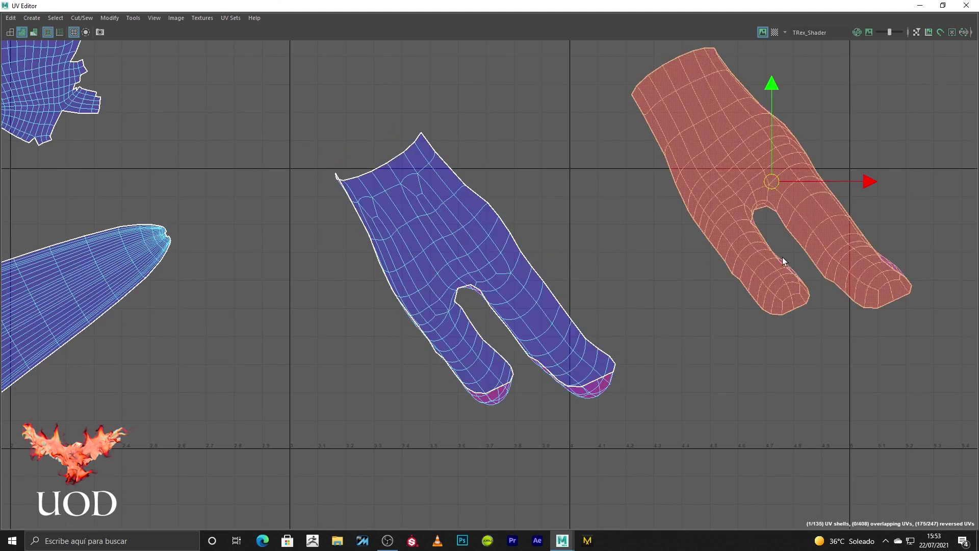
- Flip the middle and right leg-shaped shells
click(109, 18)
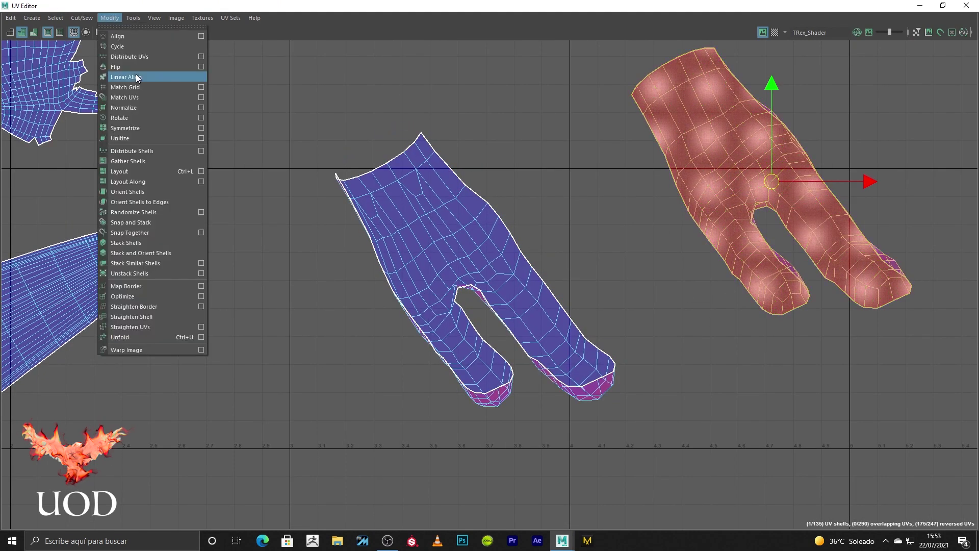
click(137, 67)
click(492, 243)
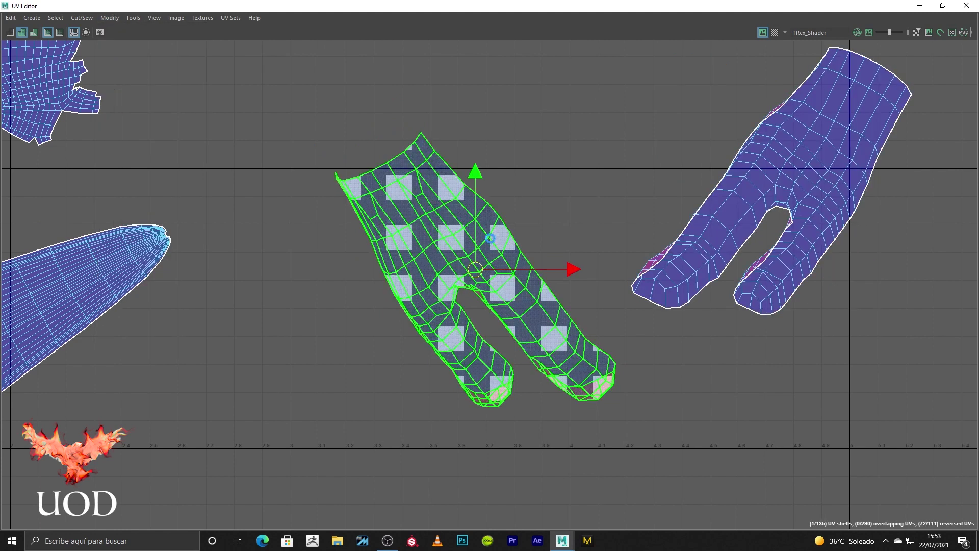
key(g)
click(798, 171)
key(g)
right_drag(610, 214, 605, 183)
scroll(495, 165, down, 3)
- Move and Sew the upper shell's seam edges, then unfold the shell
alt+middle_drag(362, 197, 522, 224)
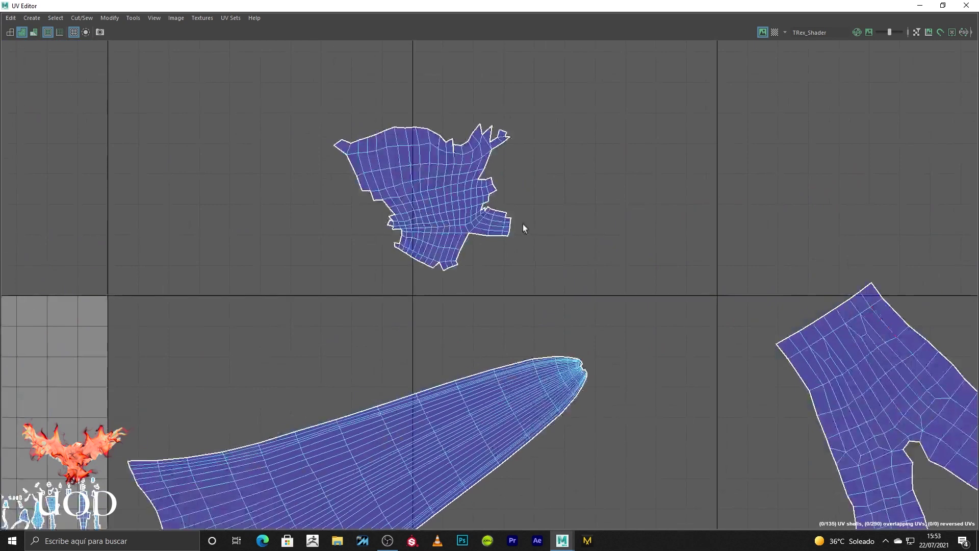
scroll(471, 250, up, 4)
drag(408, 290, 403, 303)
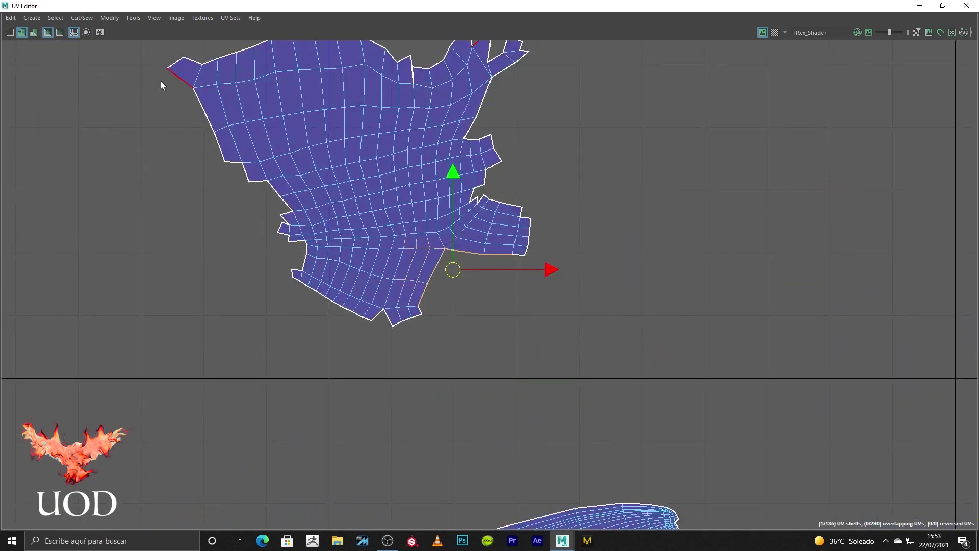
click(80, 18)
click(132, 118)
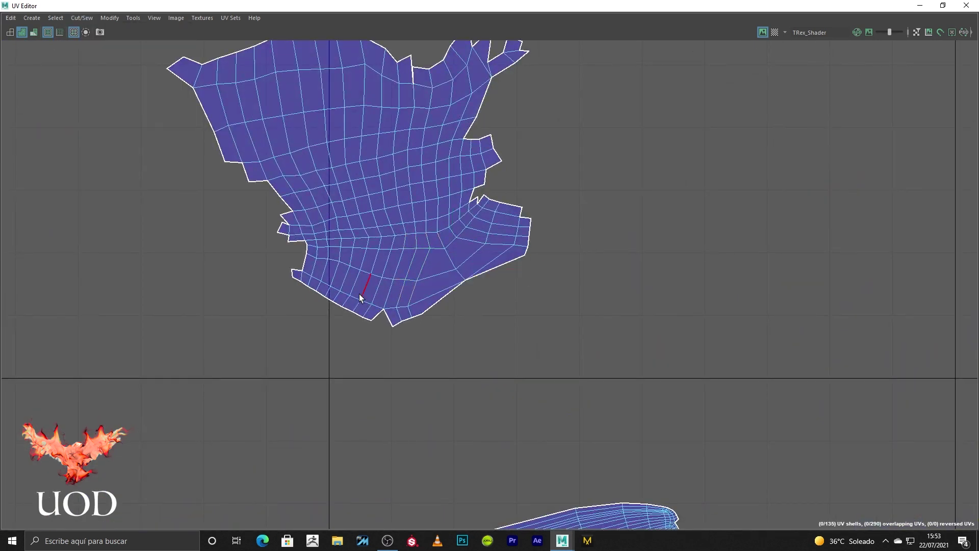
right_drag(474, 261, 427, 244)
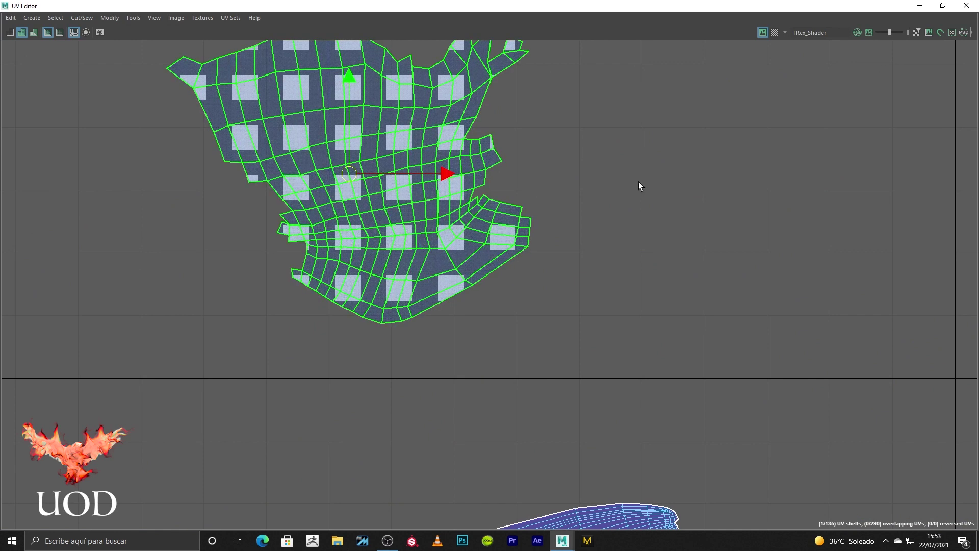
key(ctrl+u)
scroll(400, 260, up, 5)
- Sew the slit at the shell's top closed, then return to the 3D view of the upper arm
key(F10)
drag(439, 171, 412, 188)
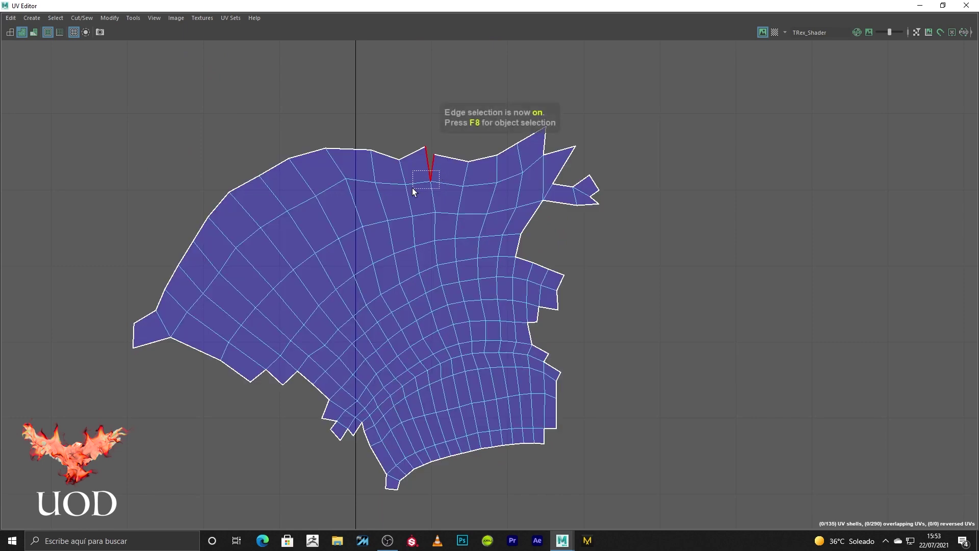
click(79, 17)
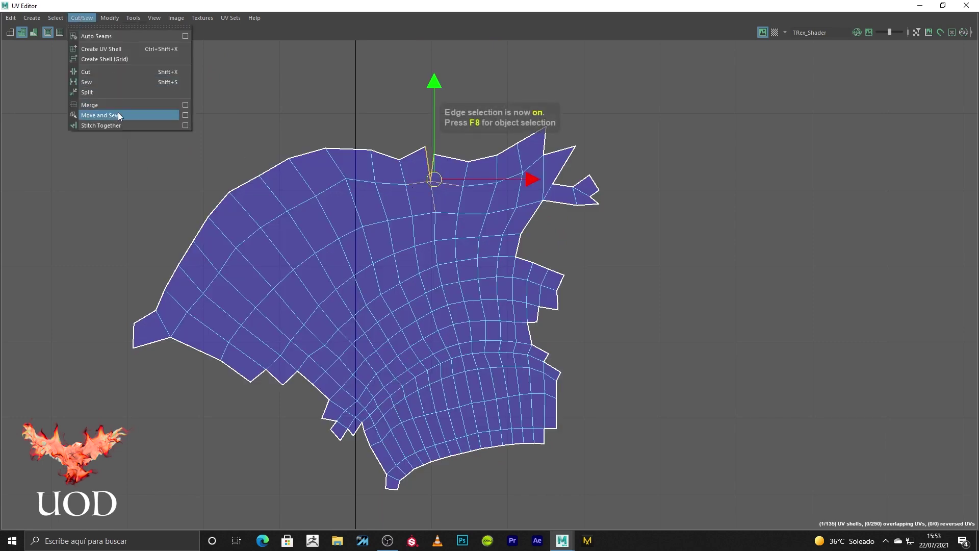
click(118, 112)
right_drag(499, 230, 502, 280)
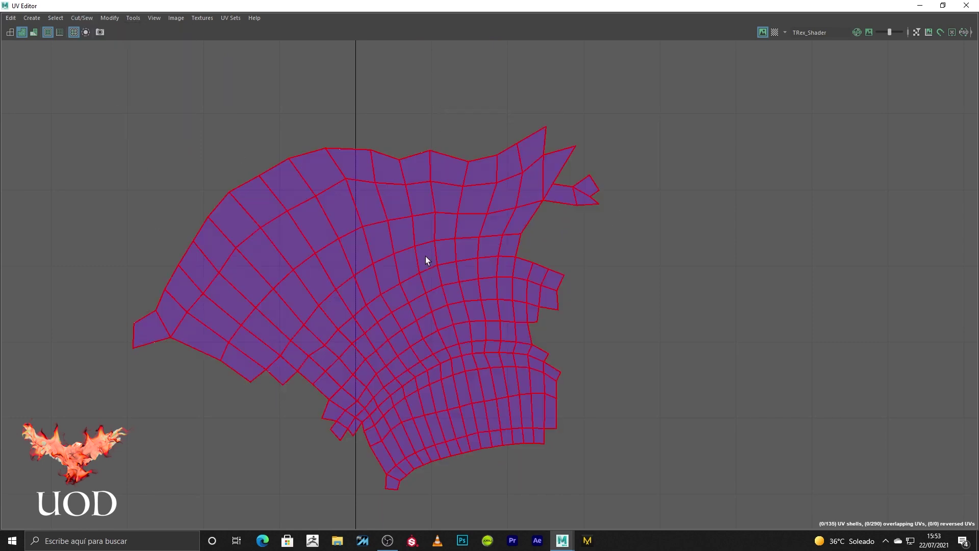
click(426, 256)
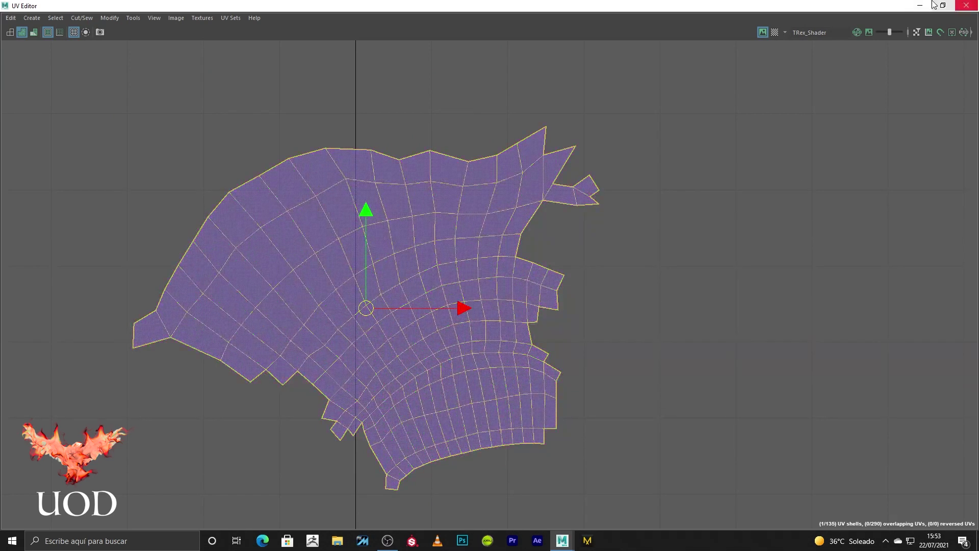
click(966, 6)
mouse_move(683, 268)
alt+mouse_down()
mouse_move(481, 354)
mouse_move(808, 247)
mouse_move(836, 263)
mouse_move(845, 285)
alt+mouse_up()
key(F10)
- Cut the UVs along a picked edge on the arm mesh
click(397, 359)
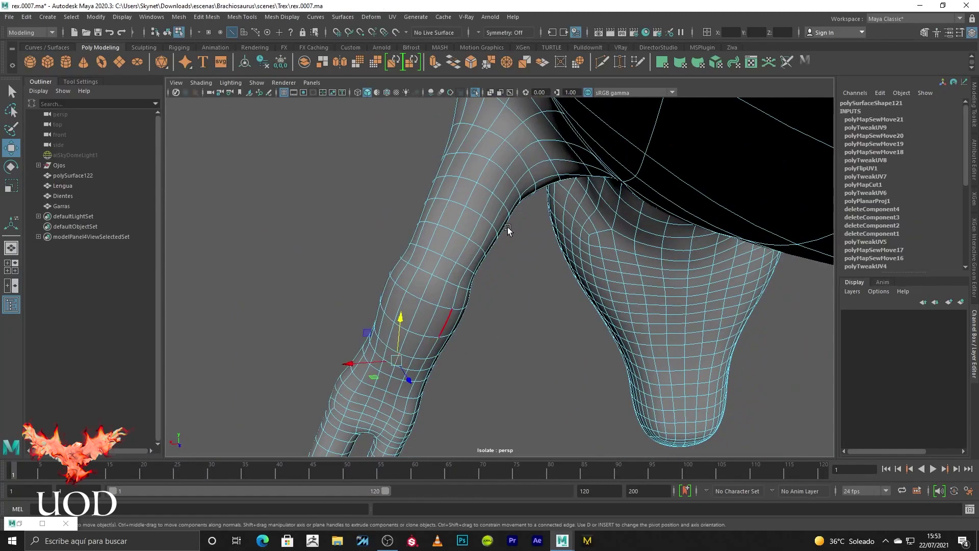
key(q)
mouse_move(404, 295)
alt+mouse_down()
mouse_move(500, 273)
mouse_move(494, 311)
alt+mouse_up()
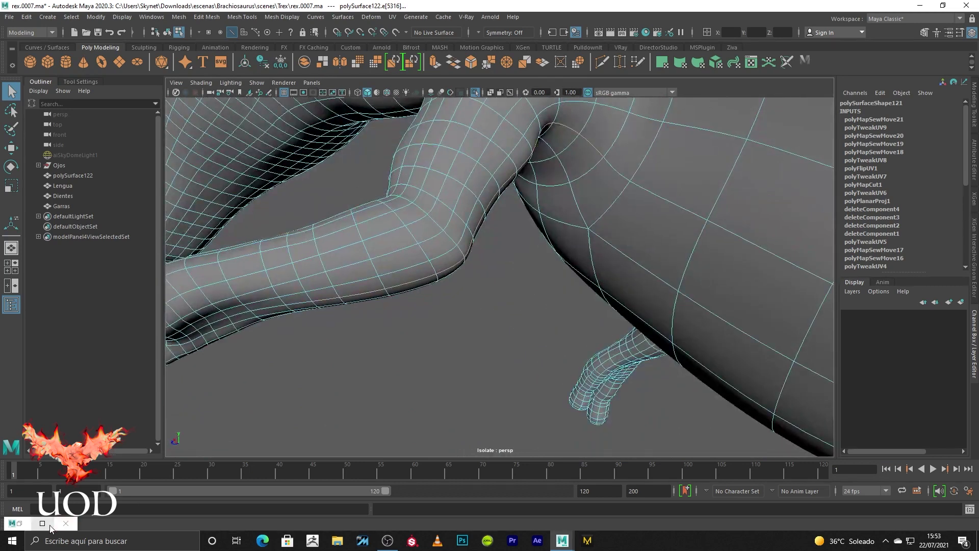
click(49, 526)
click(82, 20)
click(95, 70)
- Move and Sew the cut pieces, closing the gaps near the notch and merging the loose piece
scroll(401, 352, down, 1)
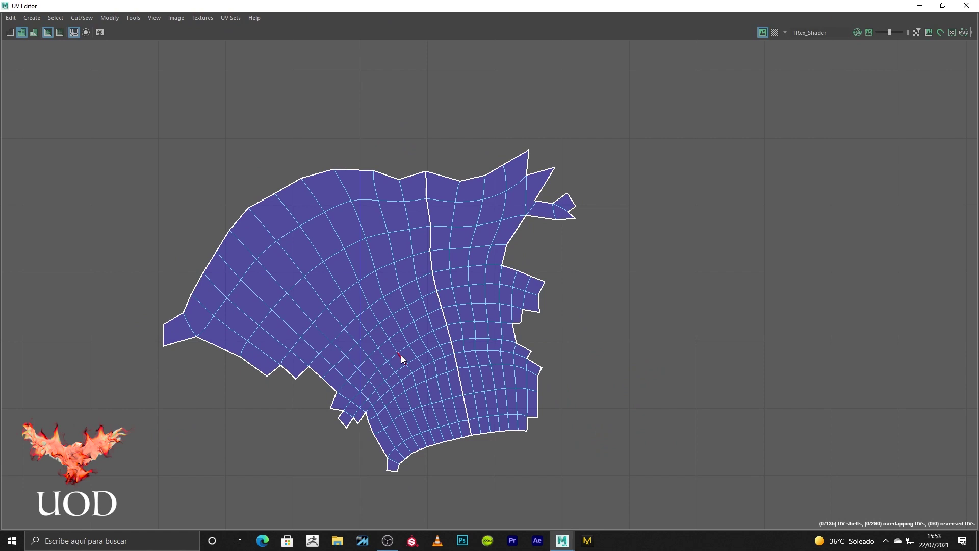
click(82, 18)
click(114, 115)
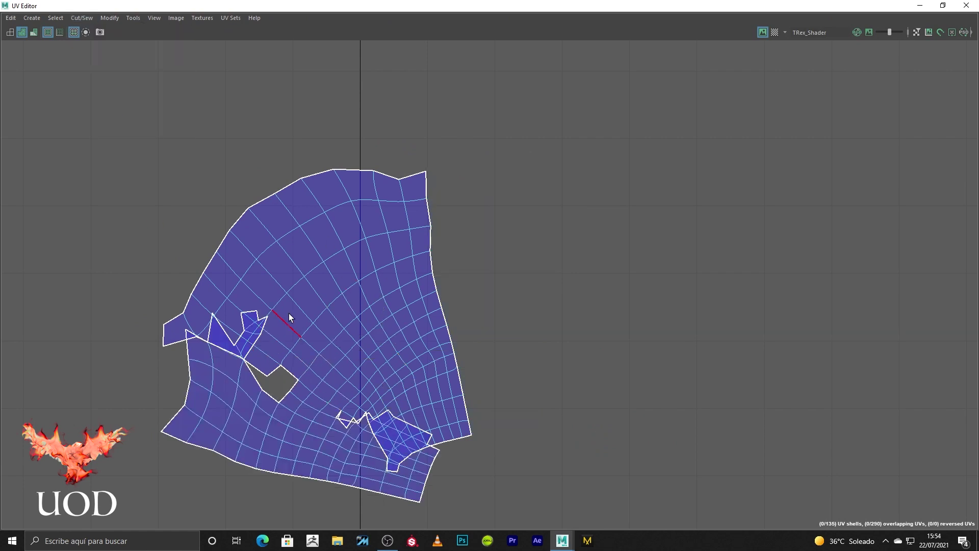
drag(258, 361, 284, 375)
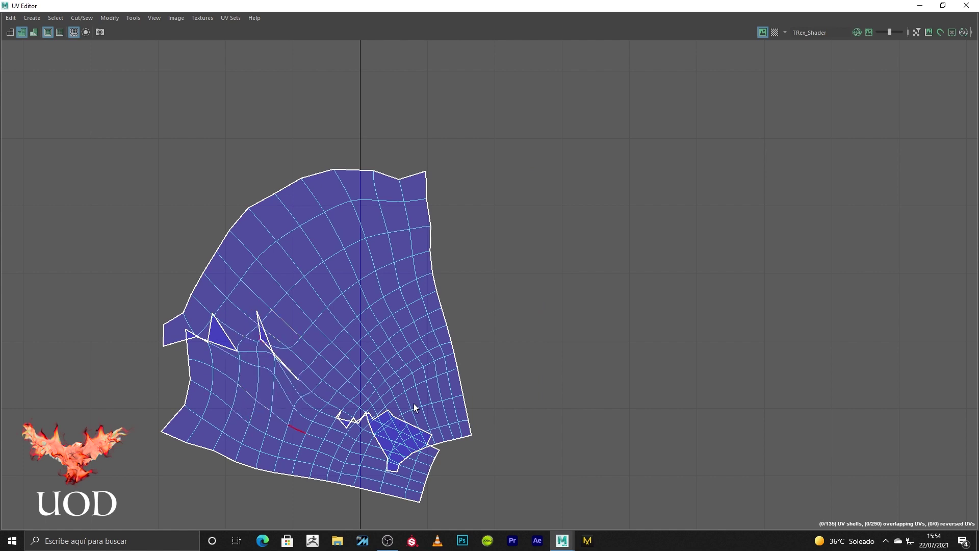
drag(392, 433, 370, 400)
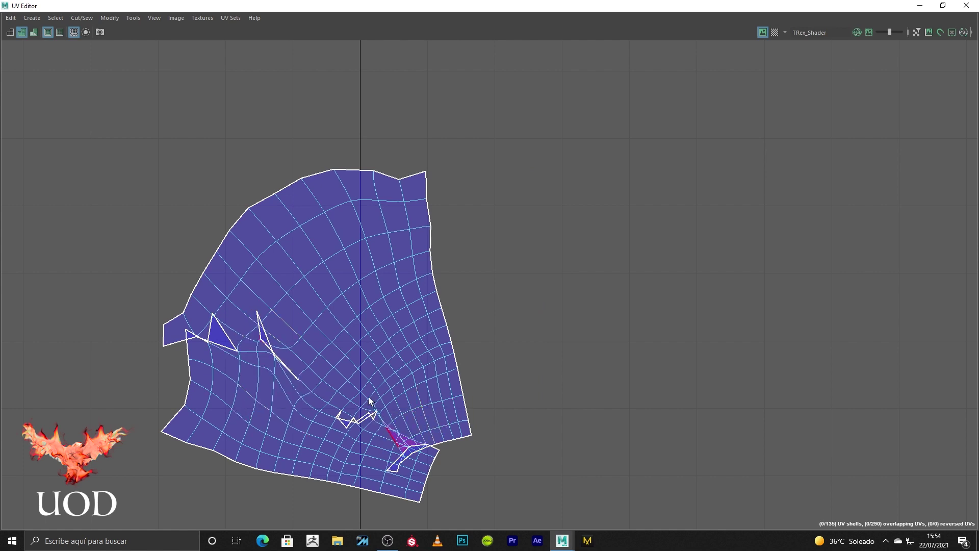
drag(244, 334, 211, 360)
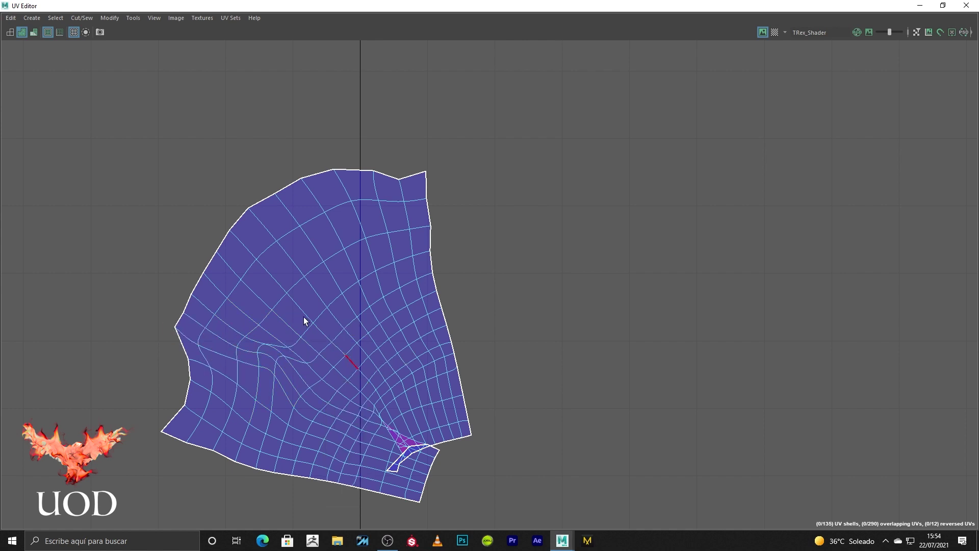
- Unfold the whole shell into a symmetric shape and switch to edge selection
click(341, 353)
shift+right_drag(519, 332, 583, 293)
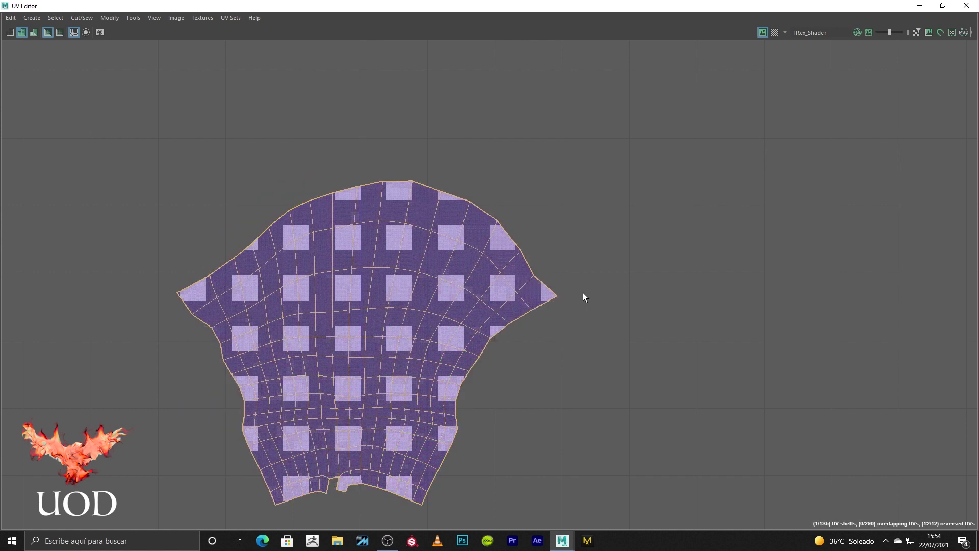
click(583, 293)
scroll(442, 366, up, 3)
scroll(432, 271, up, 2)
key(F10)
- Move and Sew the shell along its notch border edge
click(432, 269)
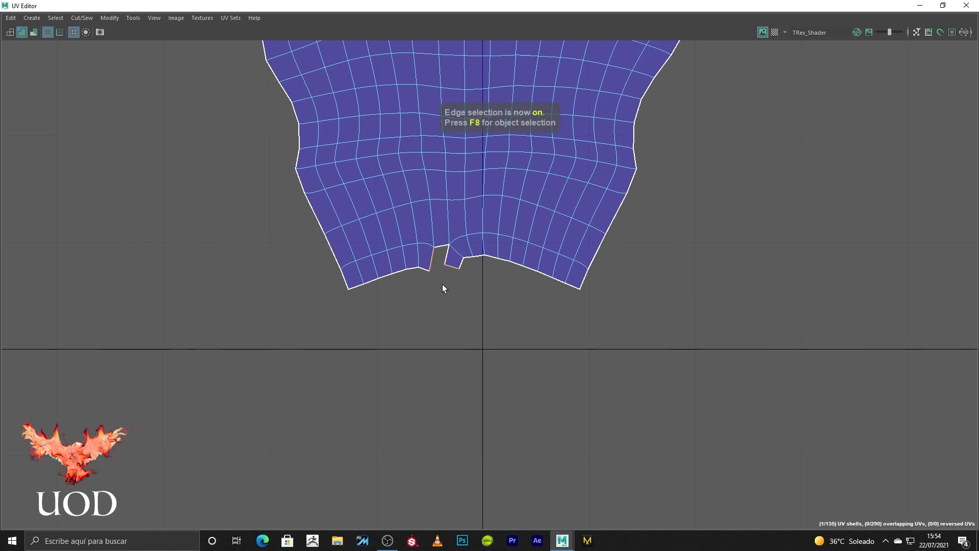
click(81, 18)
click(138, 113)
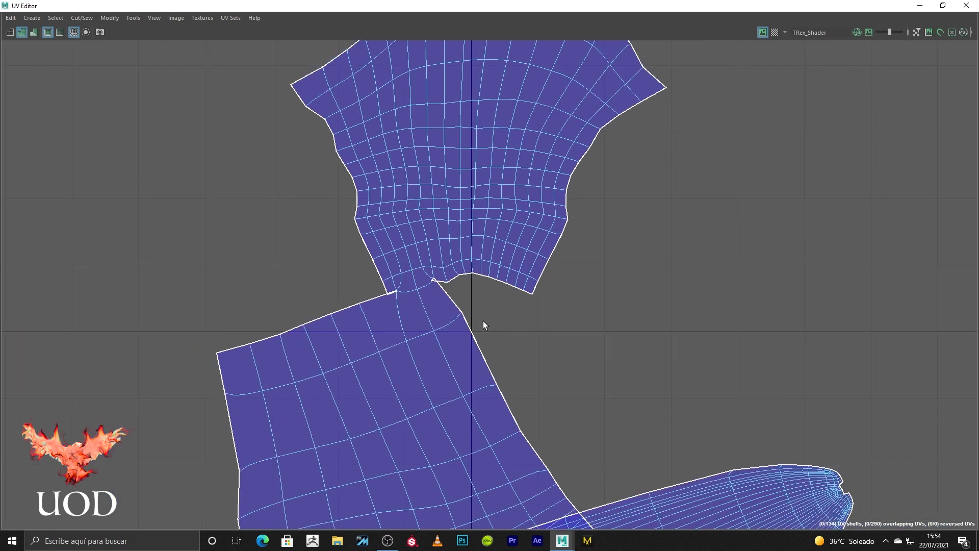
scroll(482, 320, down, 3)
alt+middle_drag(518, 350, 457, 236)
scroll(457, 237, up, 2)
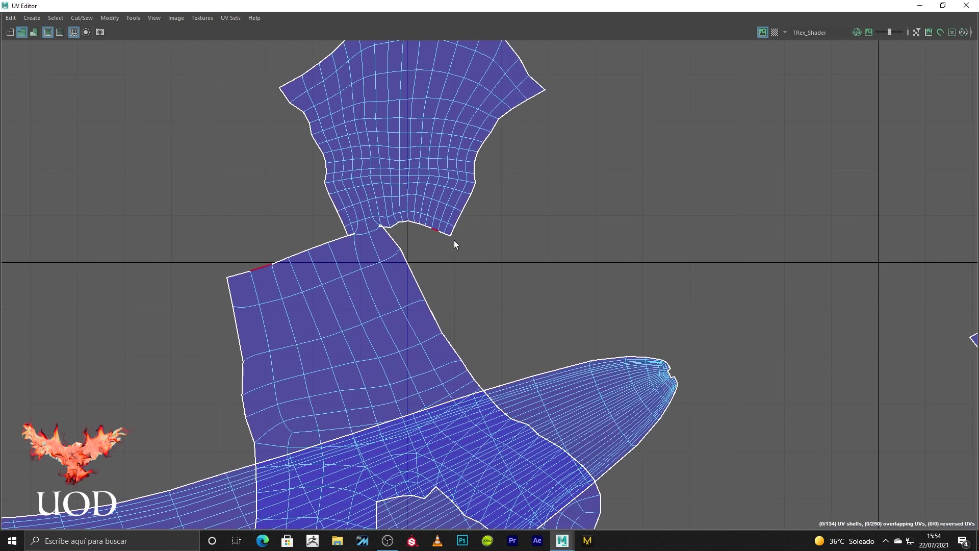
scroll(433, 209, up, 2)
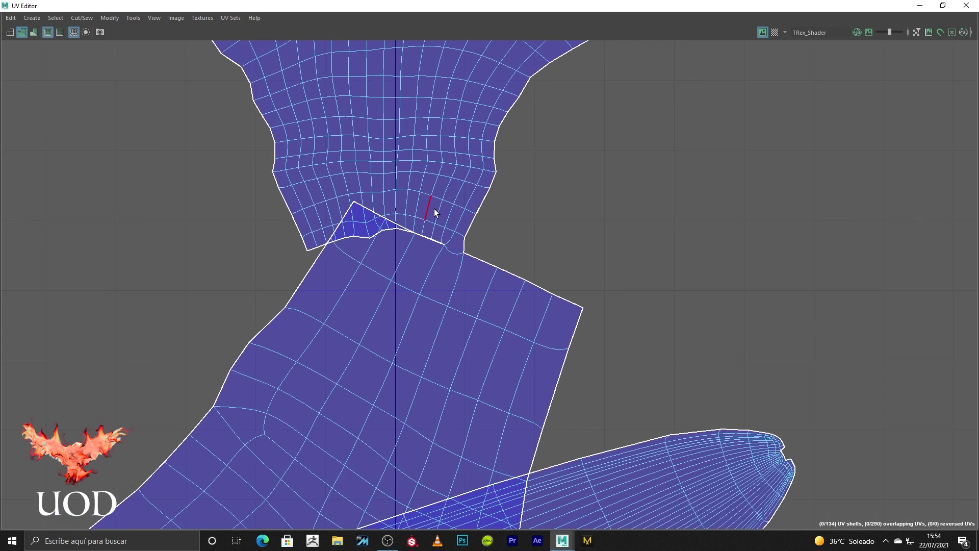
- Sew the two shells into one, unfold it and move it up and right
click(431, 240)
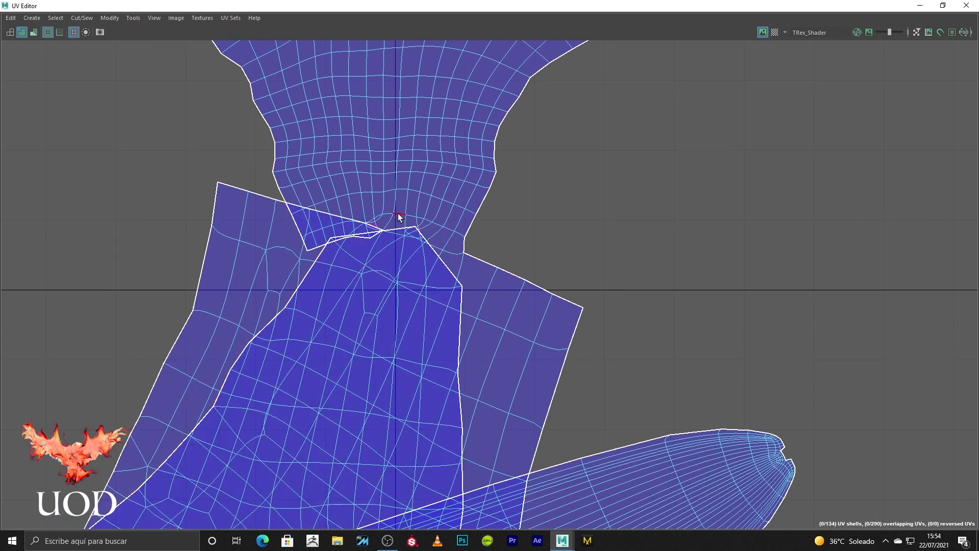
scroll(397, 213, down, 3)
click(441, 215)
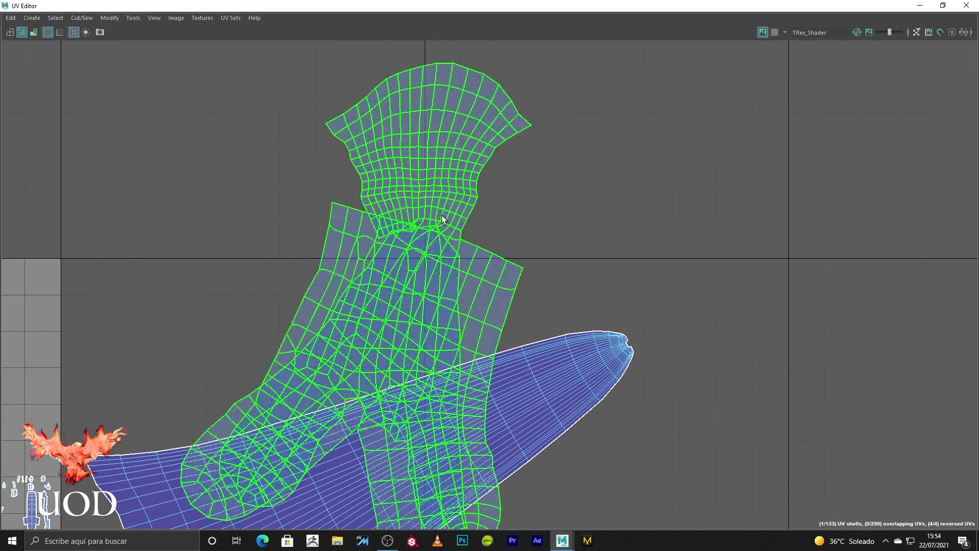
key(ctrl+l)
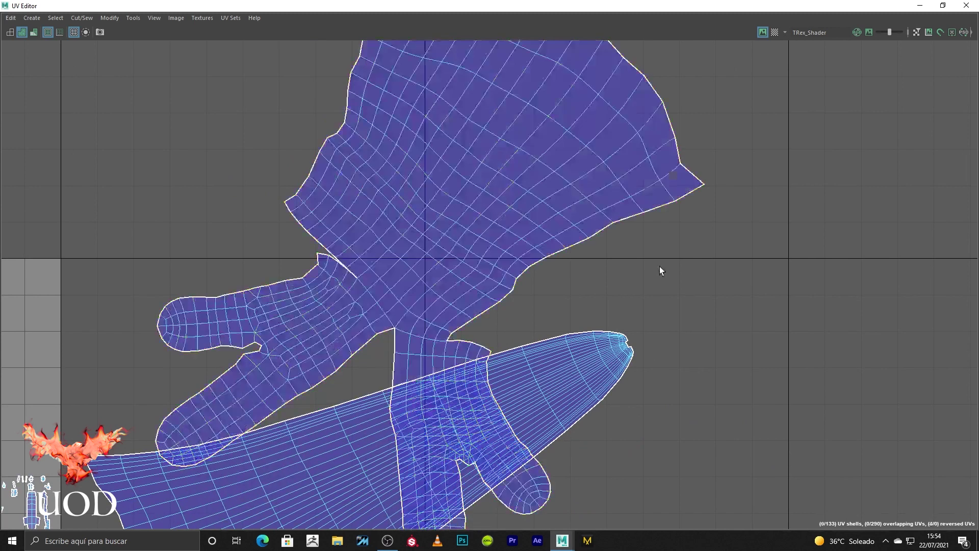
scroll(441, 289, down, 1)
scroll(441, 290, down, 2)
click(399, 317)
drag(396, 320, 732, 165)
- Select the seam path along the fingers and Stitch Together the finger shells
key(F10)
scroll(726, 188, up, 3)
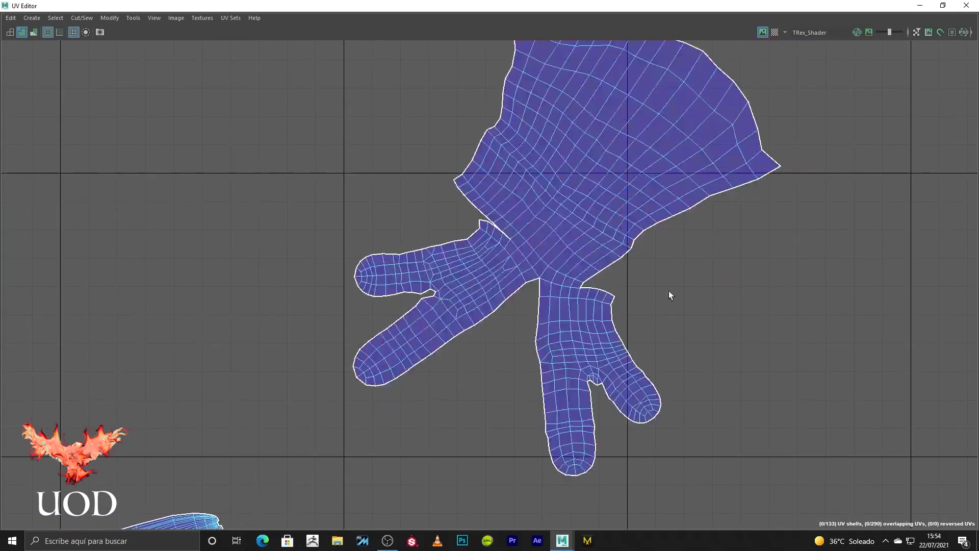
scroll(668, 290, up, 2)
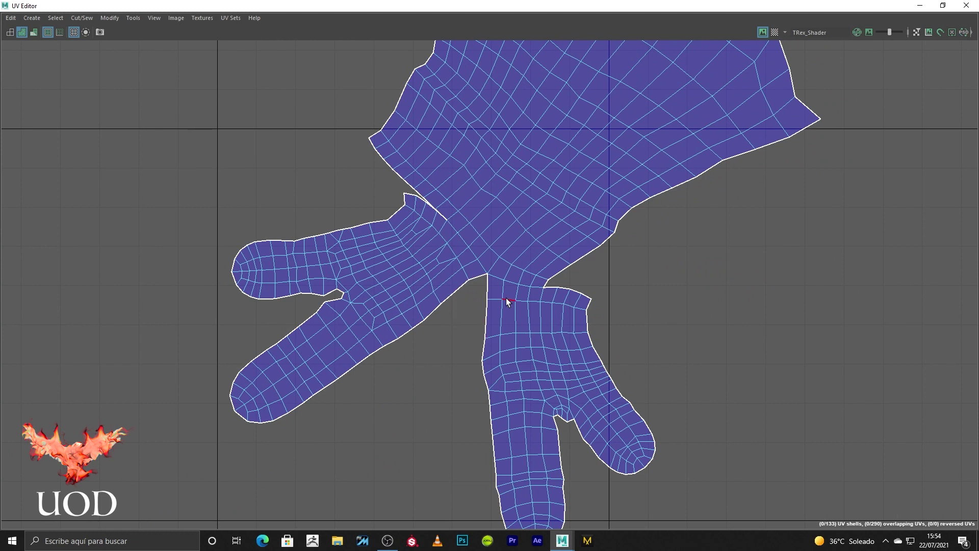
click(480, 276)
scroll(476, 332, down, 1)
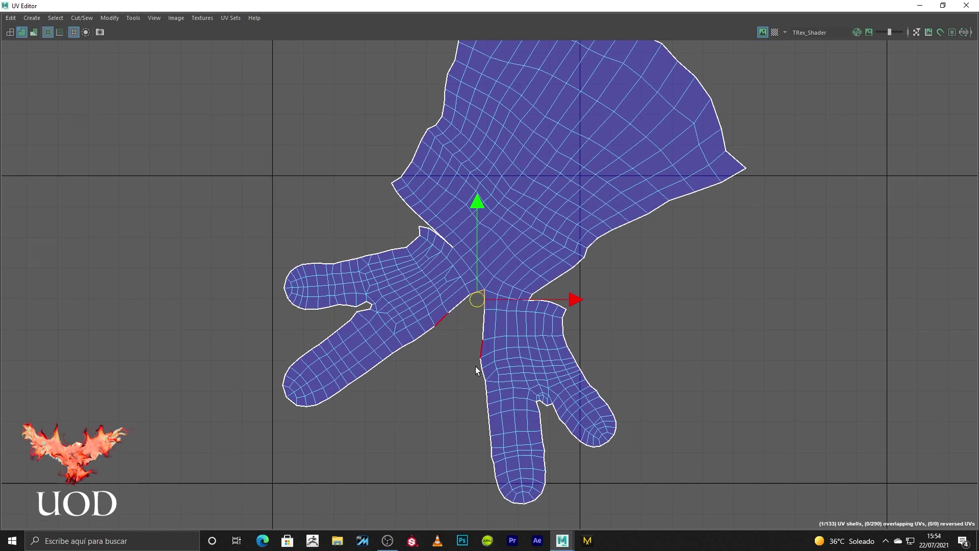
ctrl+double_click(494, 488)
click(86, 19)
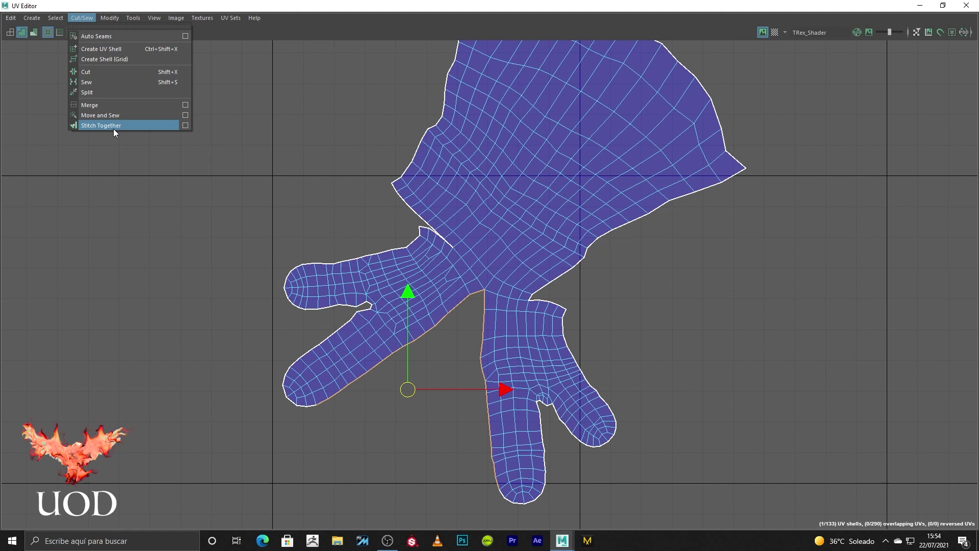
click(118, 118)
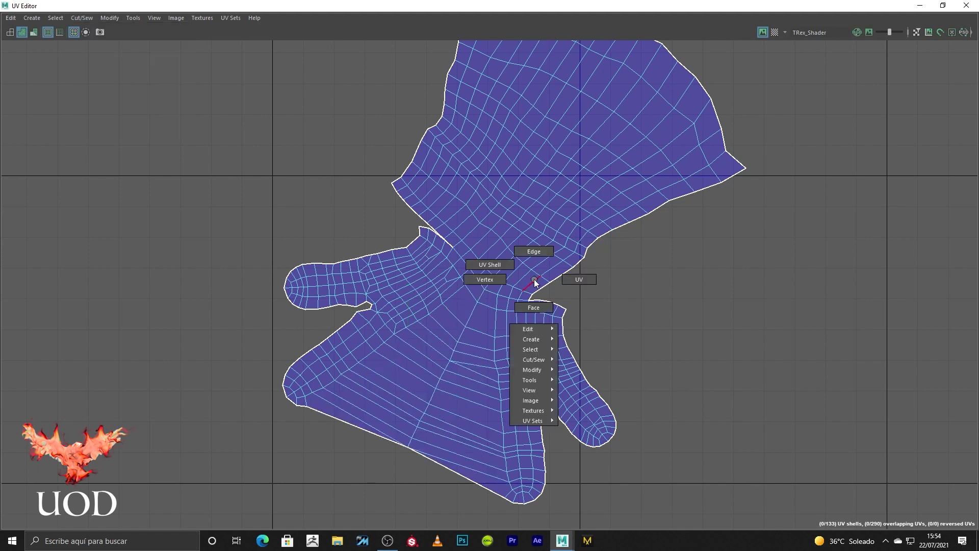
- Unfold the whole hand shell, then select the leg mesh in the viewport
right_drag(533, 275, 485, 262)
click(504, 302)
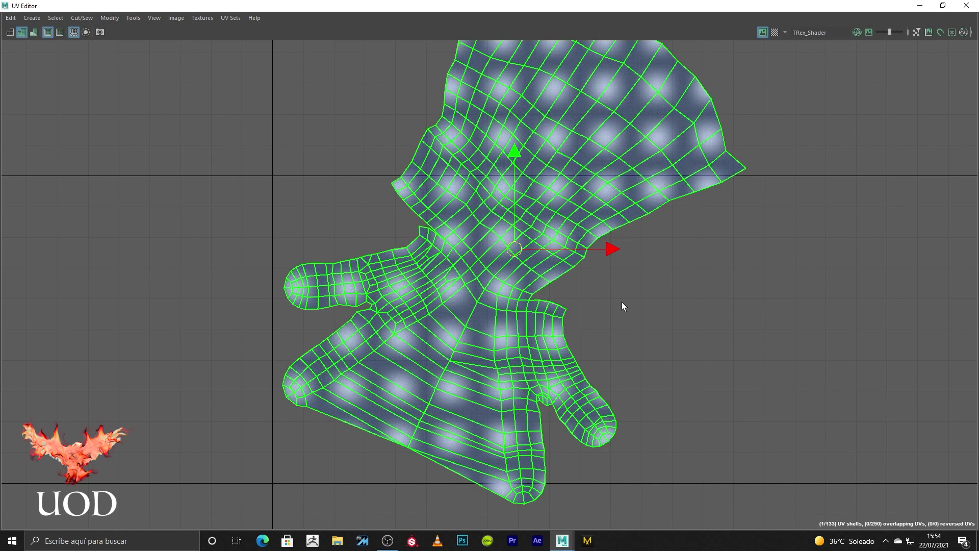
click(415, 346)
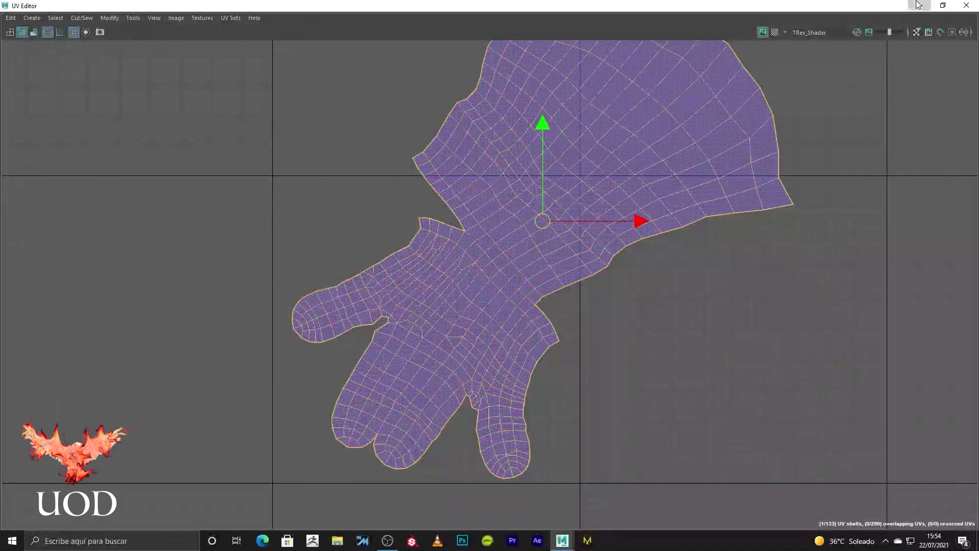
click(918, 5)
click(460, 200)
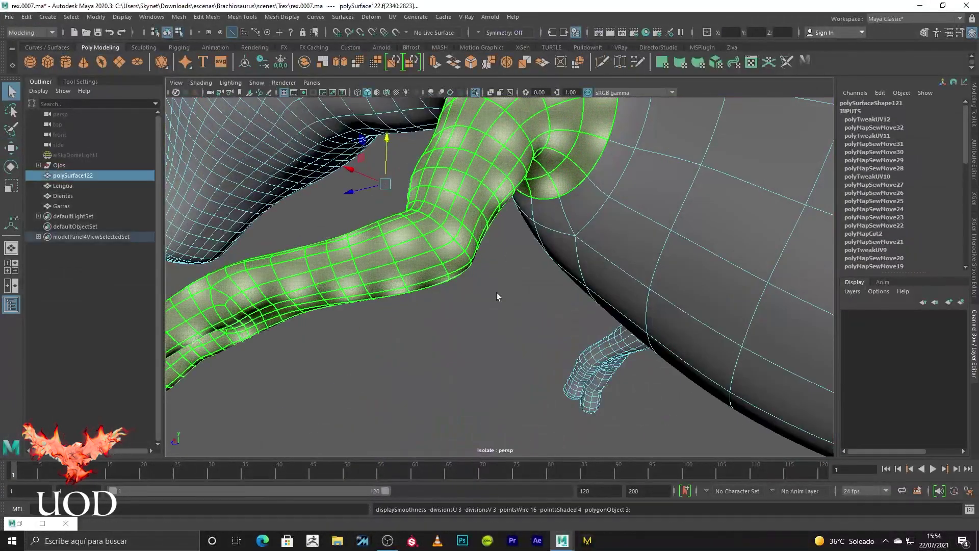
click(497, 295)
- Select the hand UV shell in the full-screen UV Editor
click(42, 524)
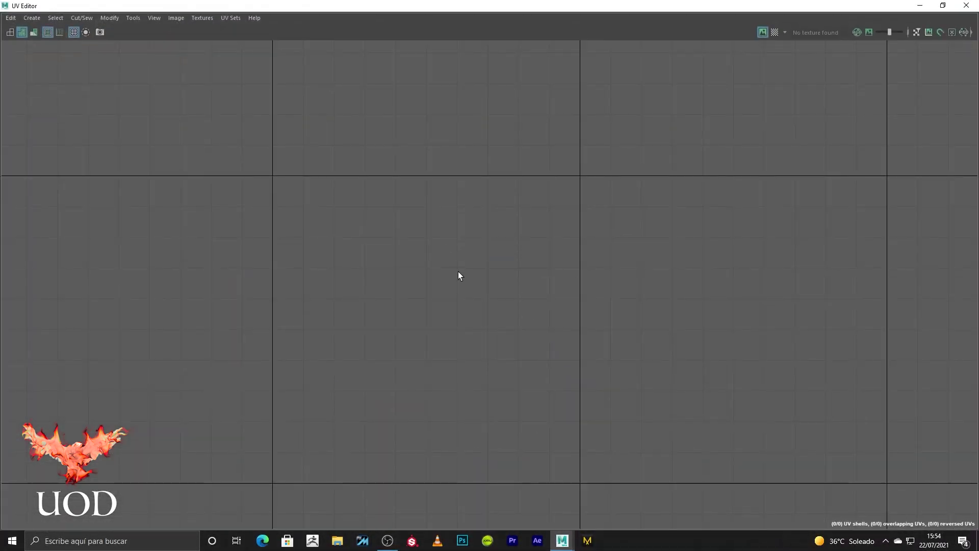
scroll(609, 248, down, 5)
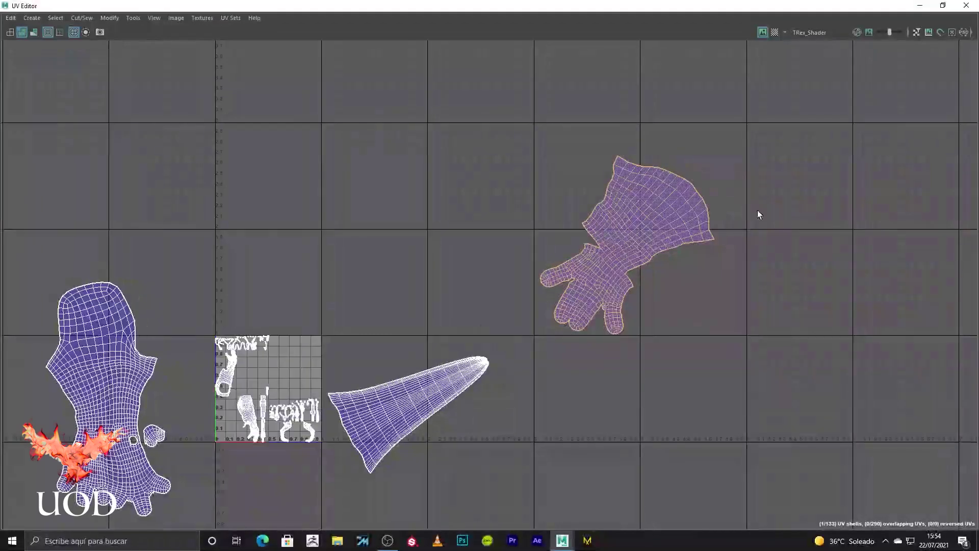
click(659, 232)
scroll(704, 225, up, 4)
scroll(555, 253, up, 3)
scroll(500, 277, up, 3)
- Unfold the whole hand UV shell
key(F10)
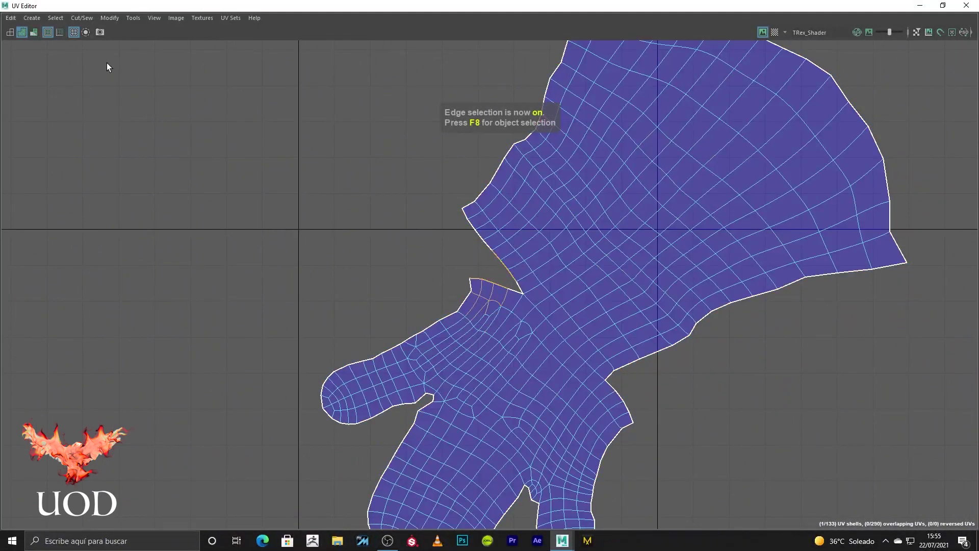
click(87, 19)
click(114, 115)
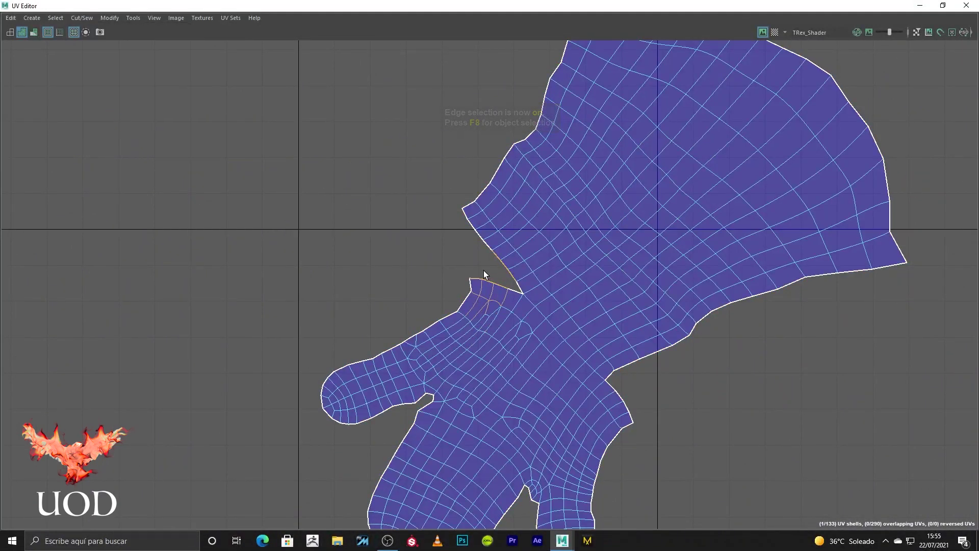
key(F8)
click(558, 231)
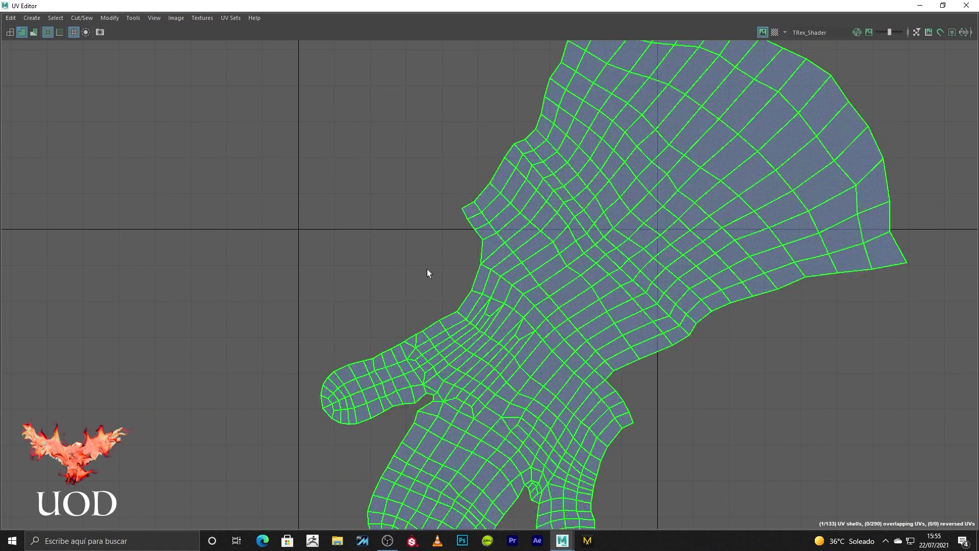
shift+right_drag(427, 268, 378, 267)
key(F10)
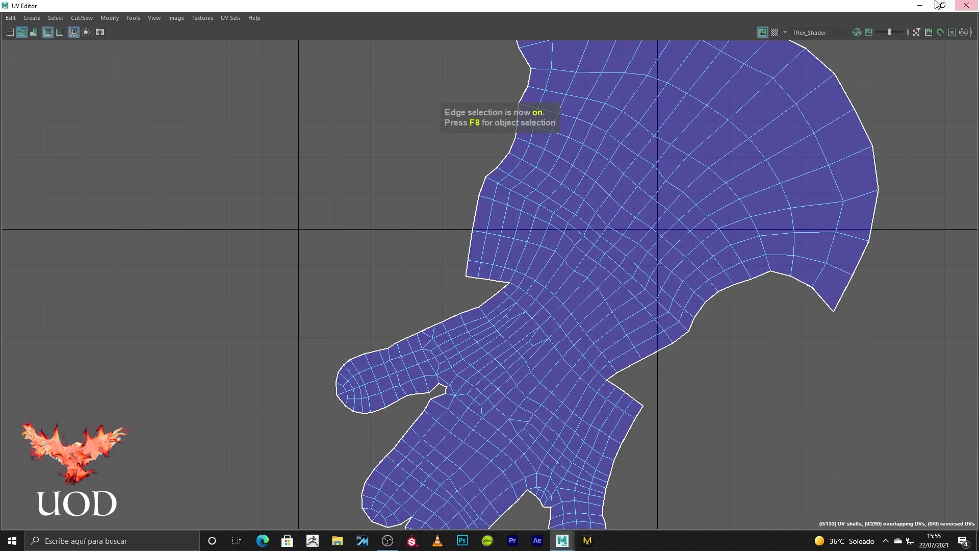
- Shrink the UV Editor to inspect the arm-to-body join and two-fingered hand
double_click(794, 10)
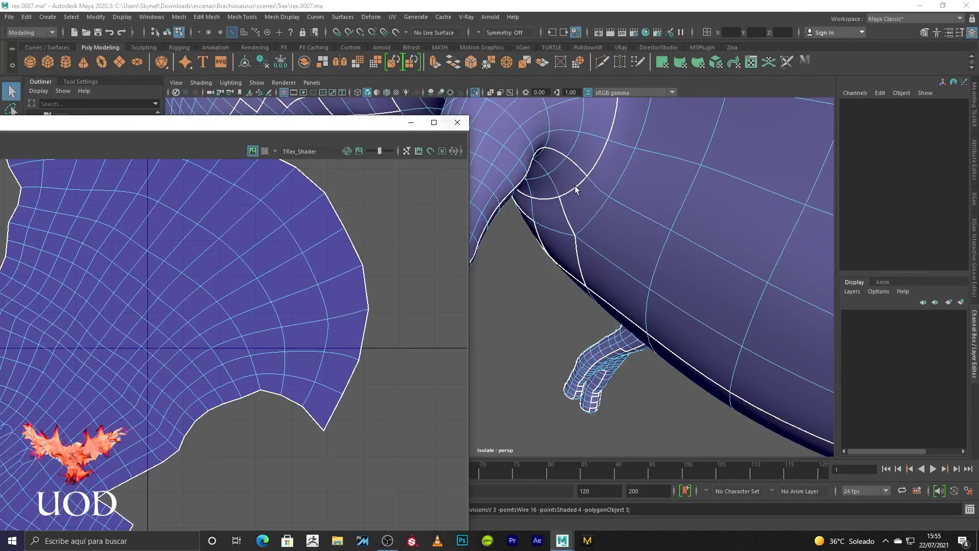
alt+drag(584, 277, 710, 289)
scroll(621, 250, up, 5)
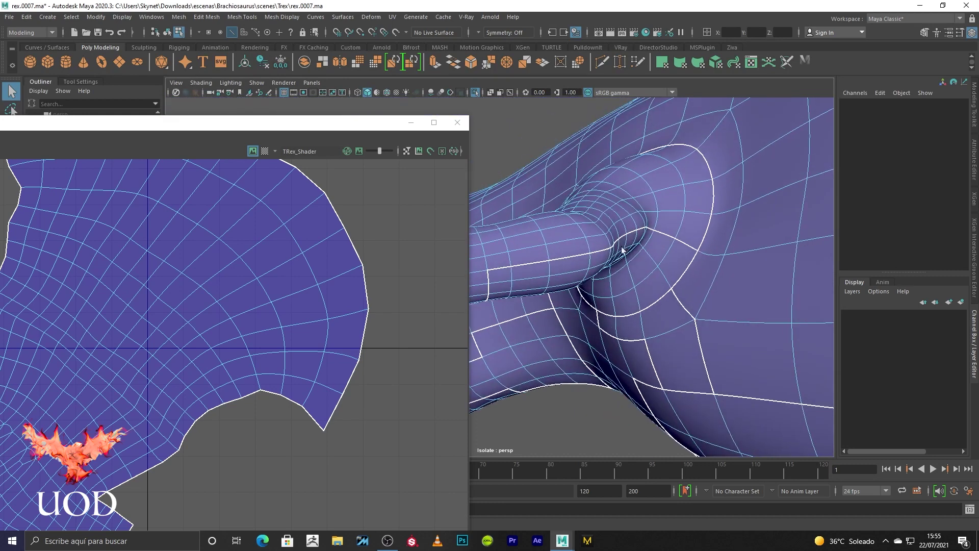
mouse_move(647, 224)
alt+mouse_down()
mouse_move(758, 212)
mouse_move(662, 254)
alt+mouse_up()
scroll(759, 212, down, 5)
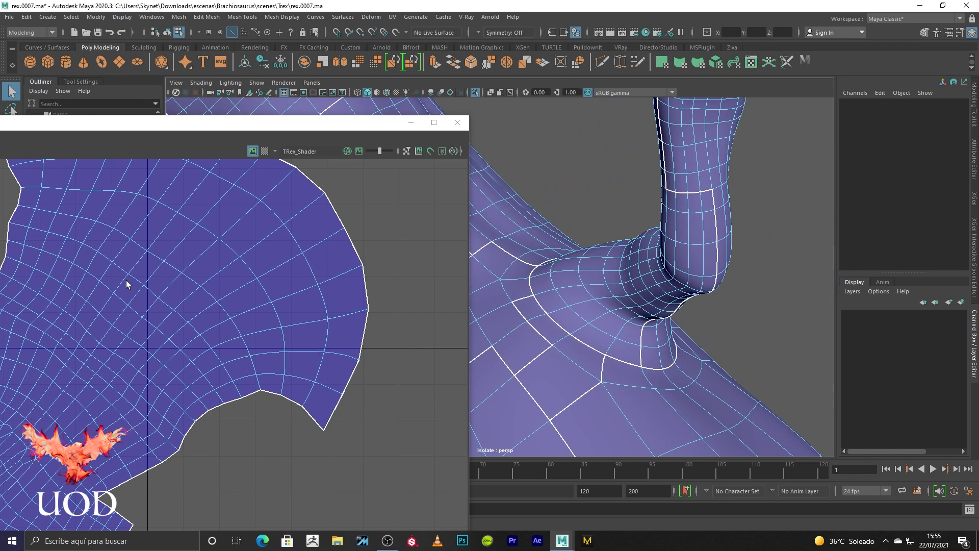
alt+middle_drag(127, 284, 279, 276)
right_drag(208, 239, 208, 220)
- Cut the shell along the edge line running up the arm
click(161, 372)
scroll(349, 323, down, 3)
scroll(306, 312, up, 2)
alt+drag(706, 404, 673, 214)
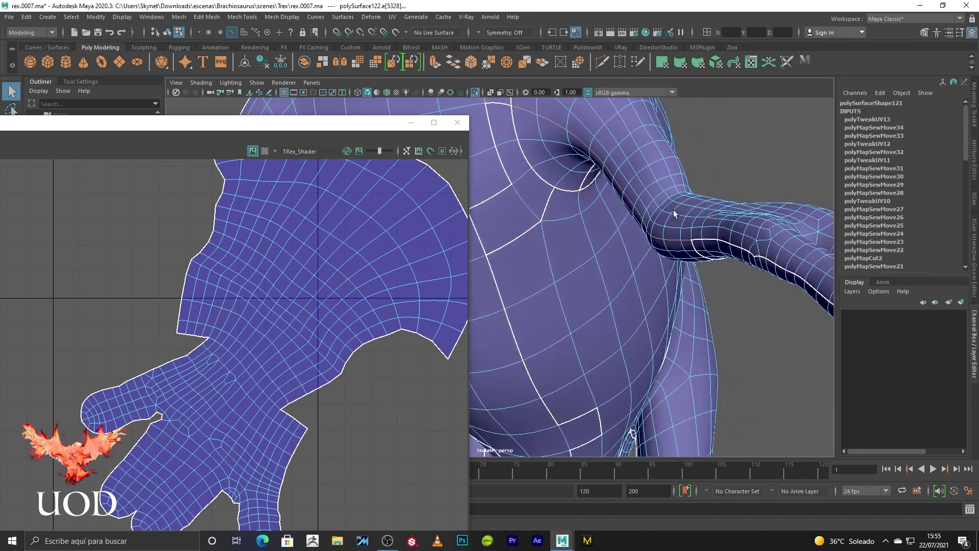
alt+middle_drag(202, 312, 172, 353)
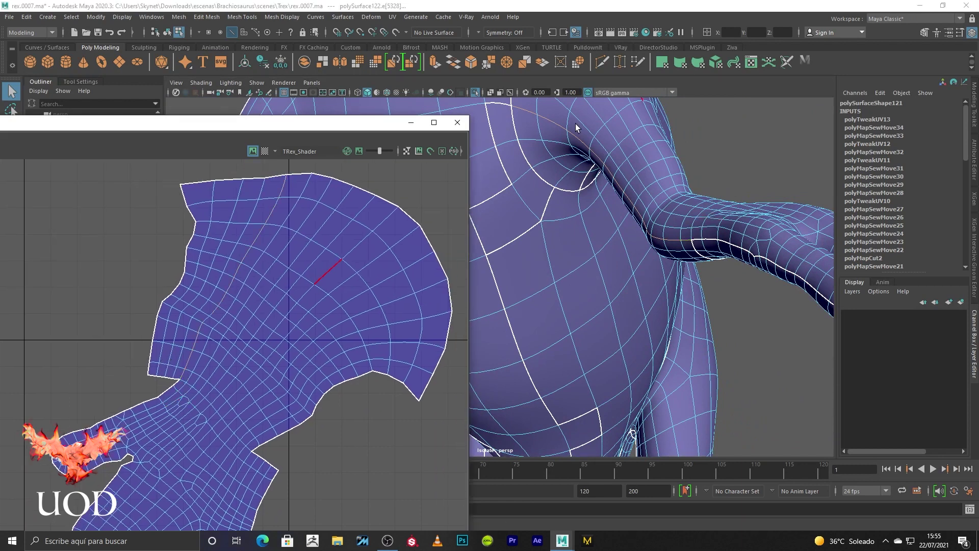
double_click(186, 128)
click(81, 18)
click(112, 69)
- Select the cut-seam edges of the hand shell and Move and Sew the pieces together
key(f)
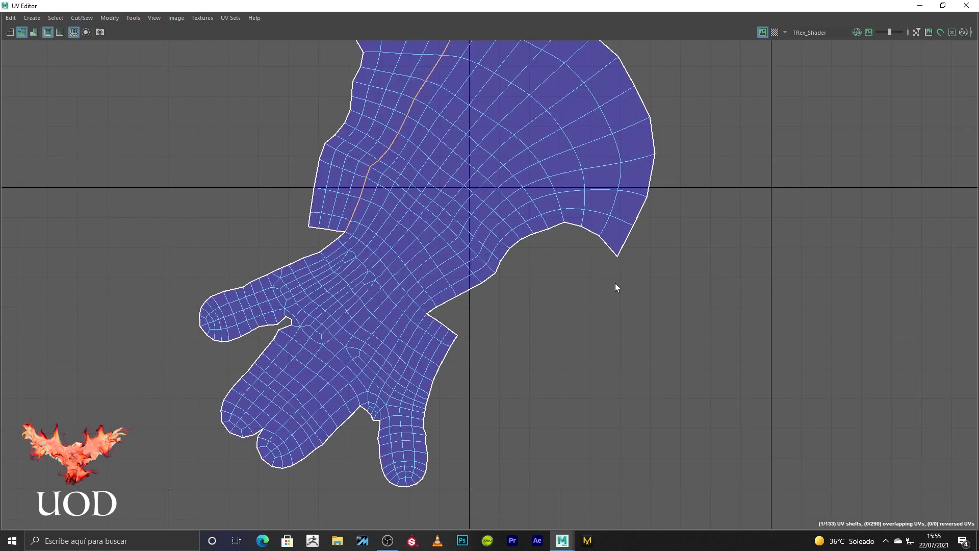
scroll(542, 237, down, 2)
drag(546, 218, 504, 274)
click(78, 19)
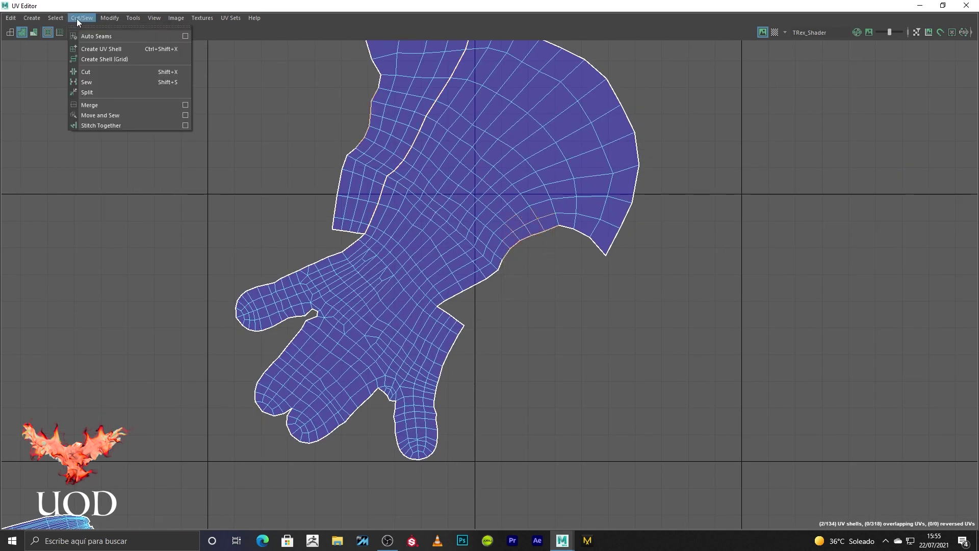
click(100, 115)
- Sew the leftover slit, loose flap and small triangle closed, then select the whole shell
scroll(455, 305, up, 1)
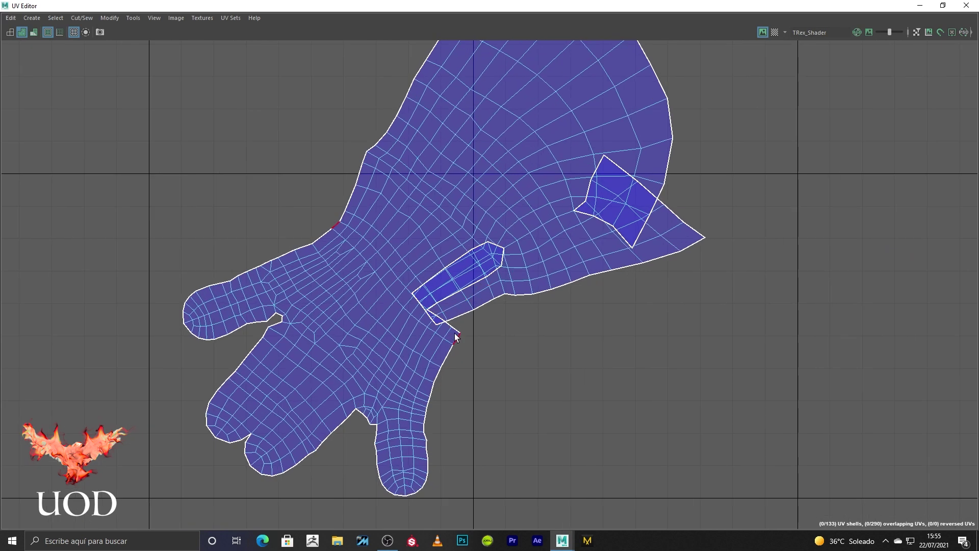
click(433, 289)
key(g)
click(585, 233)
key(g)
drag(451, 281, 406, 311)
key(g)
key(F8)
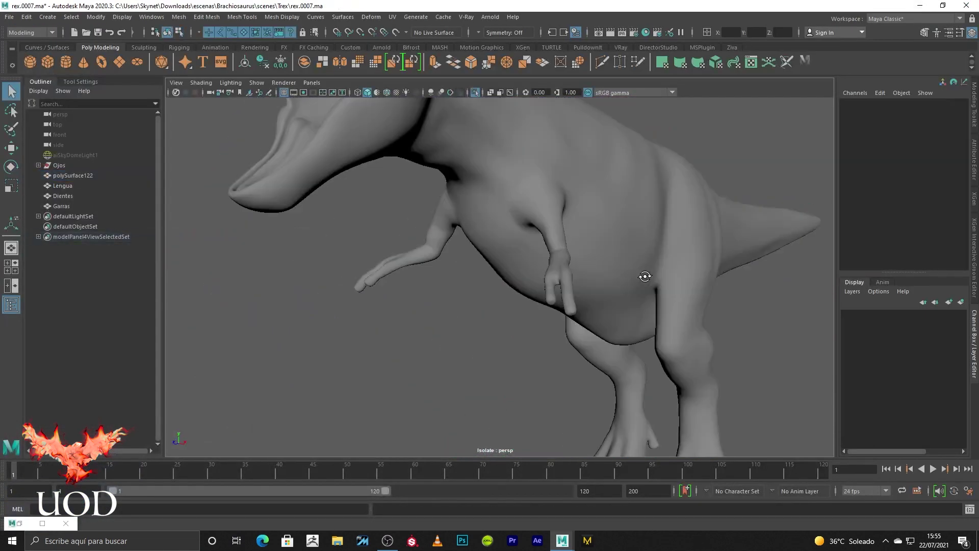
- Frame the T-Rex and turn off Isolate Select so the teeth show again
click(553, 235)
key(f)
click(792, 347)
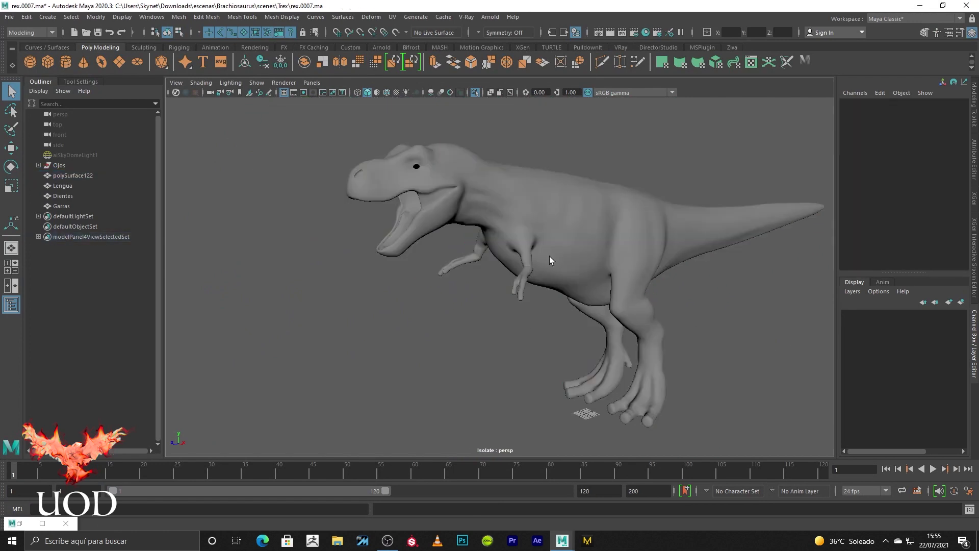
click(473, 93)
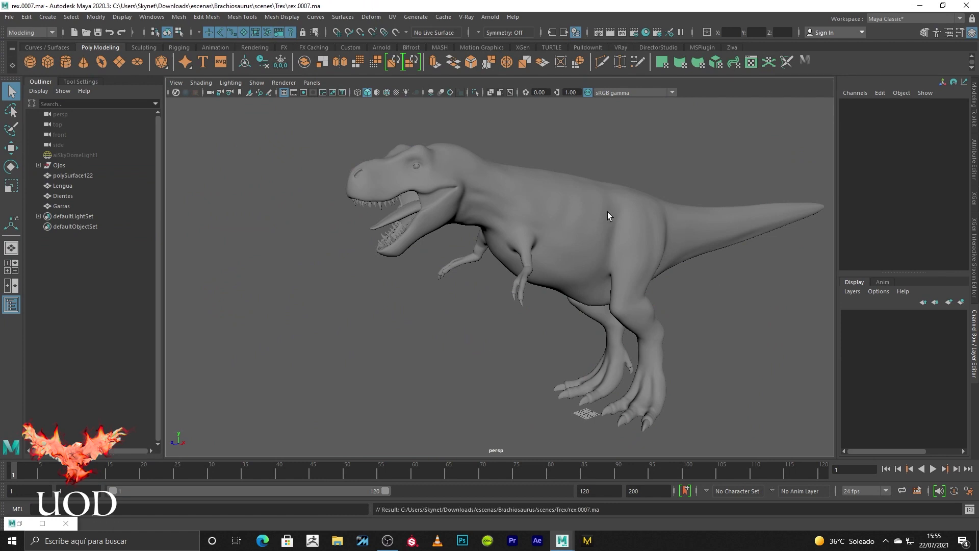
- Select the body mesh and box-select the head faces in face mode
scroll(574, 226, up, 2)
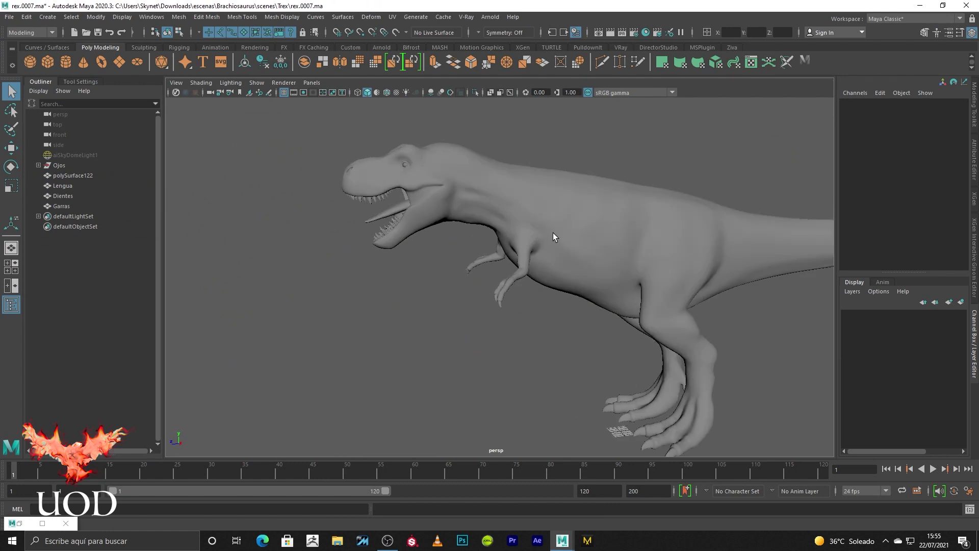
mouse_move(542, 247)
alt+mouse_down()
mouse_move(585, 289)
mouse_move(650, 271)
mouse_move(679, 280)
mouse_move(624, 266)
mouse_move(533, 295)
mouse_move(507, 250)
mouse_move(555, 302)
alt+mouse_up()
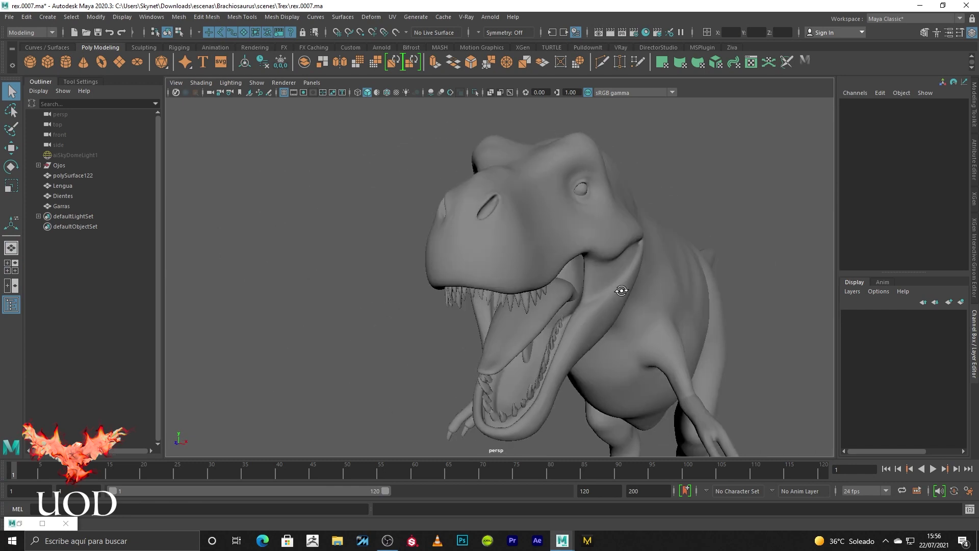
click(555, 302)
scroll(568, 298, down, 3)
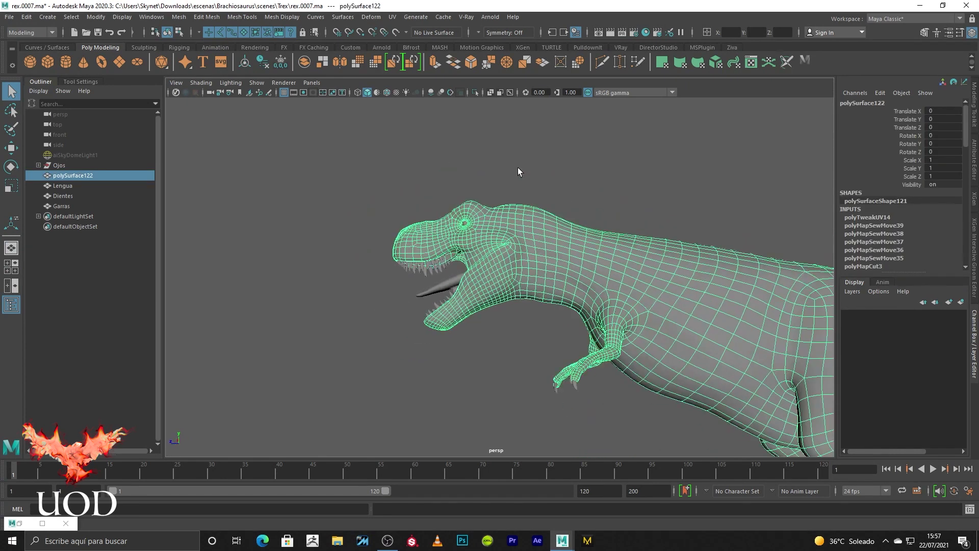
key(F11)
drag(341, 164, 543, 334)
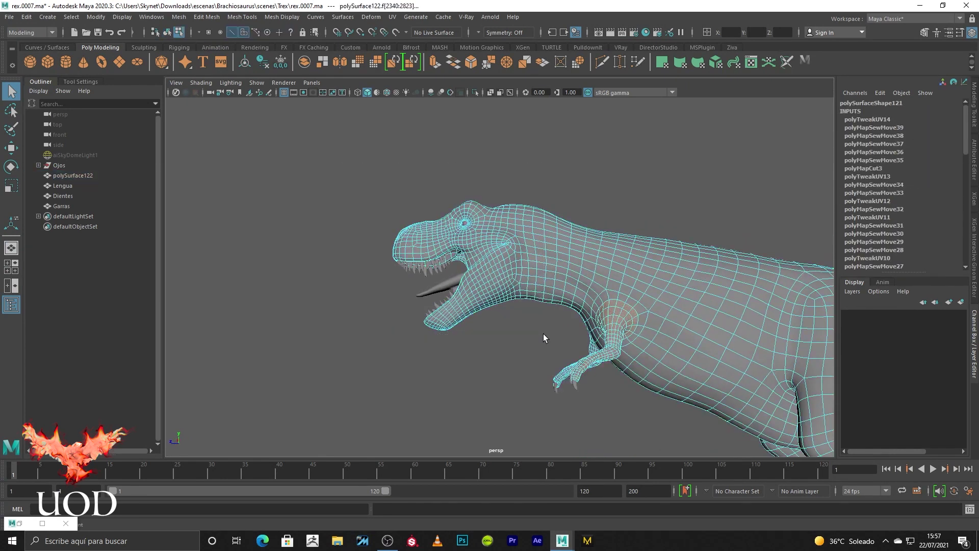
scroll(582, 219, up, 3)
scroll(615, 268, up, 2)
shift+double_click(611, 257)
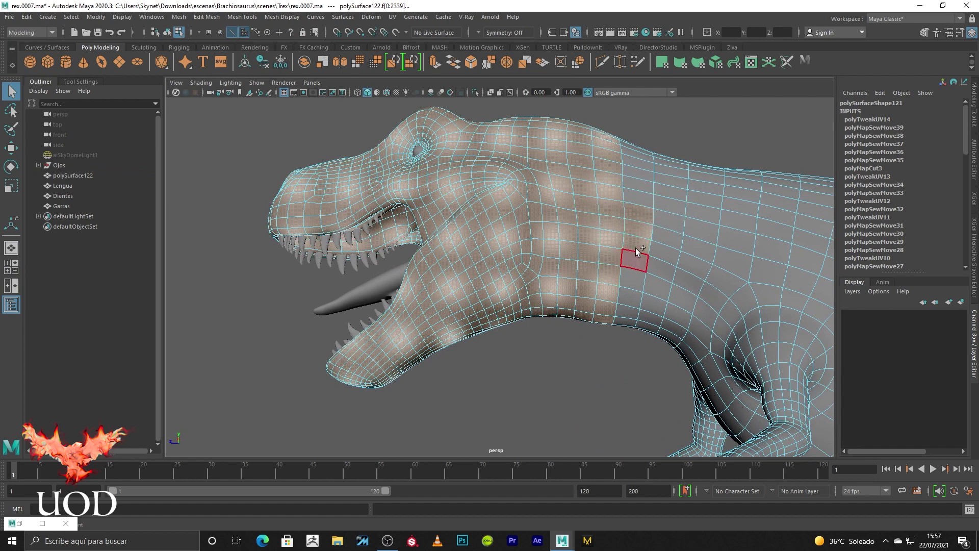
key(ctrl+z)
- Apply UV > Automatic projection to the selected head and neck faces, then deselect everything
mouse_move(633, 225)
alt+mouse_down()
mouse_move(606, 319)
mouse_move(561, 286)
alt+mouse_up()
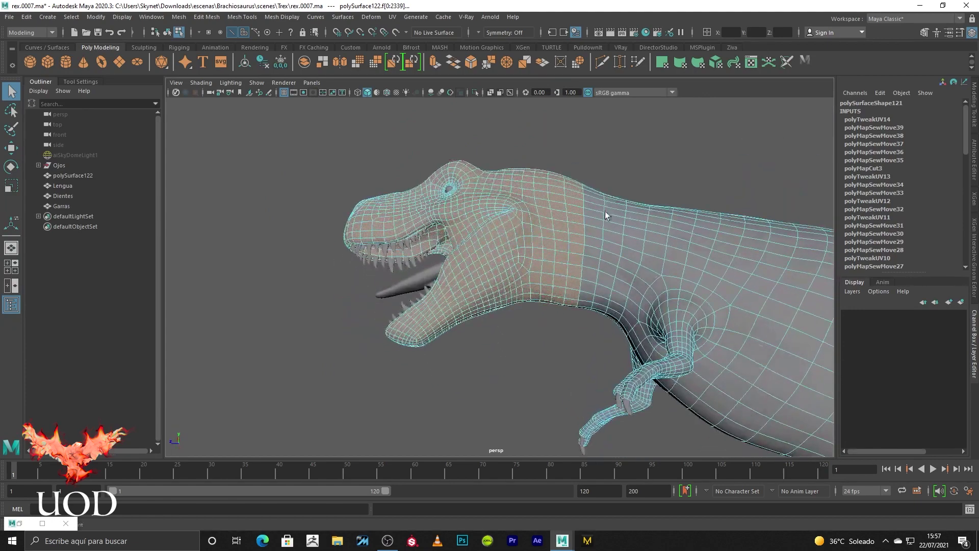
scroll(512, 291, up, 3)
mouse_move(503, 218)
alt+mouse_down()
mouse_move(765, 256)
mouse_move(507, 243)
alt+mouse_up()
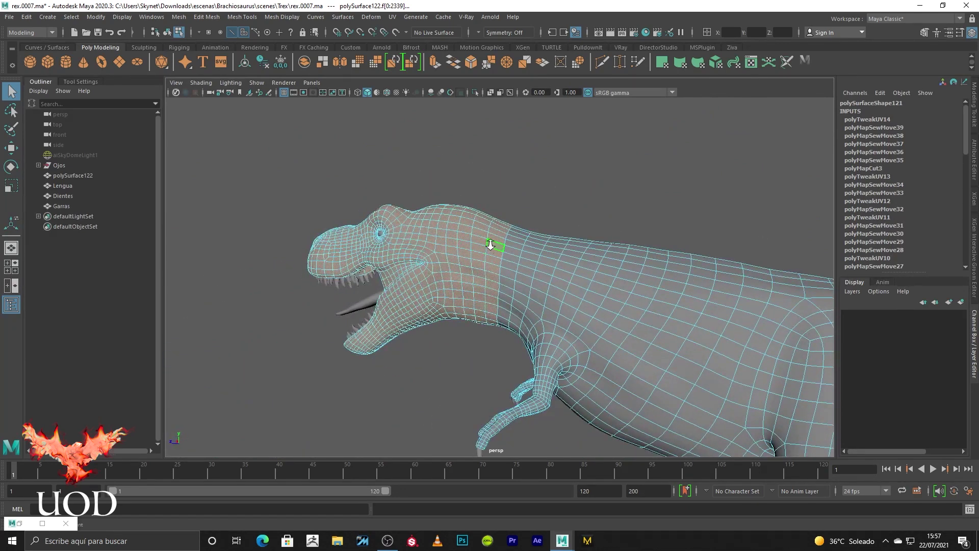
scroll(554, 264, down, 2)
alt+drag(570, 290, 616, 298)
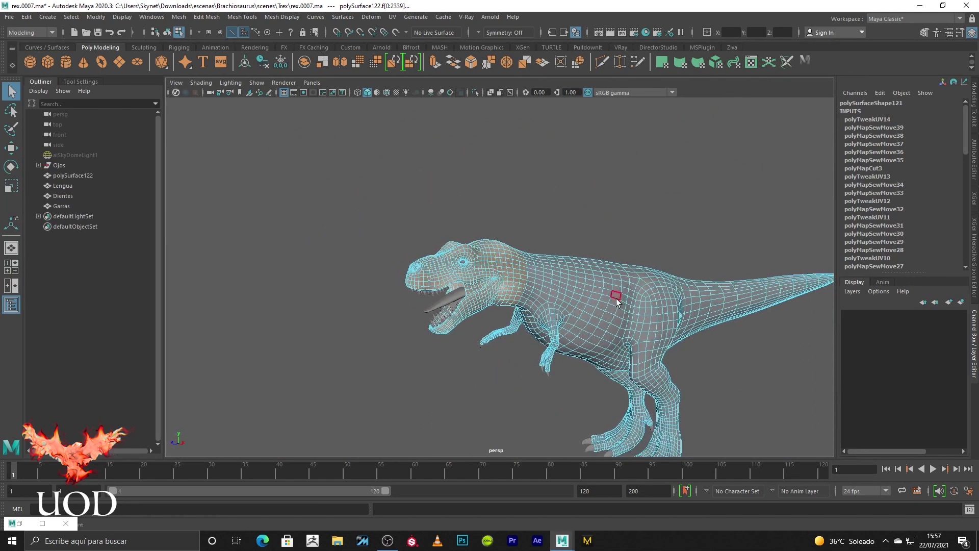
scroll(600, 288, up, 2)
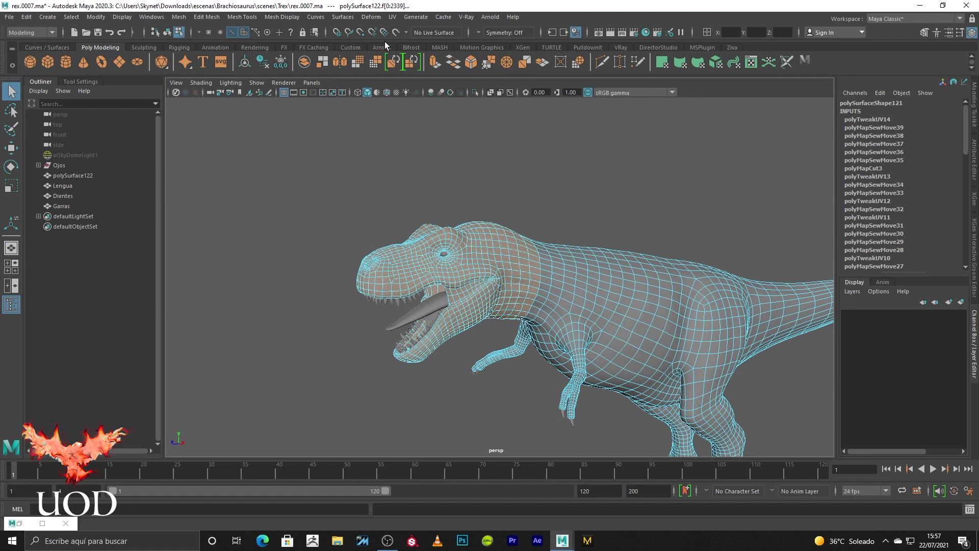
click(398, 17)
click(464, 76)
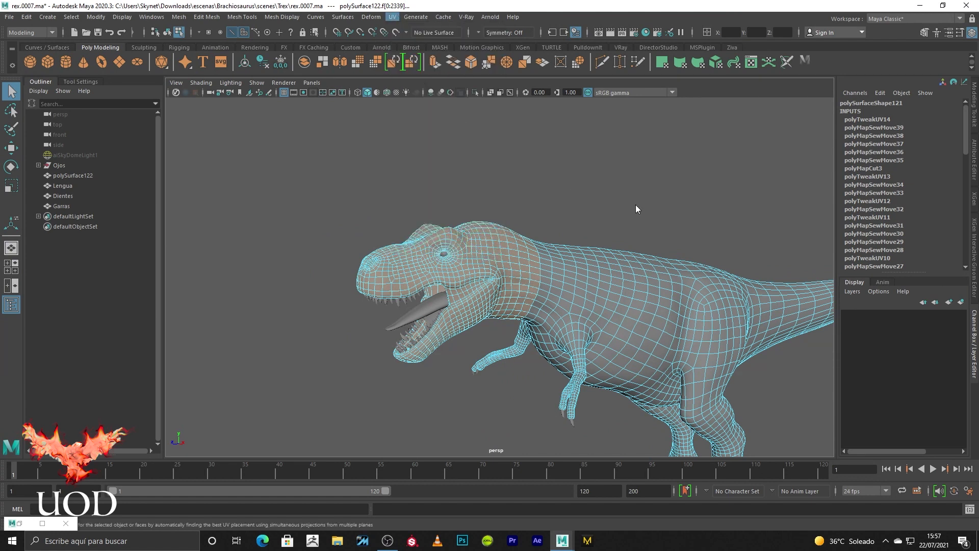
key(q)
key(F8)
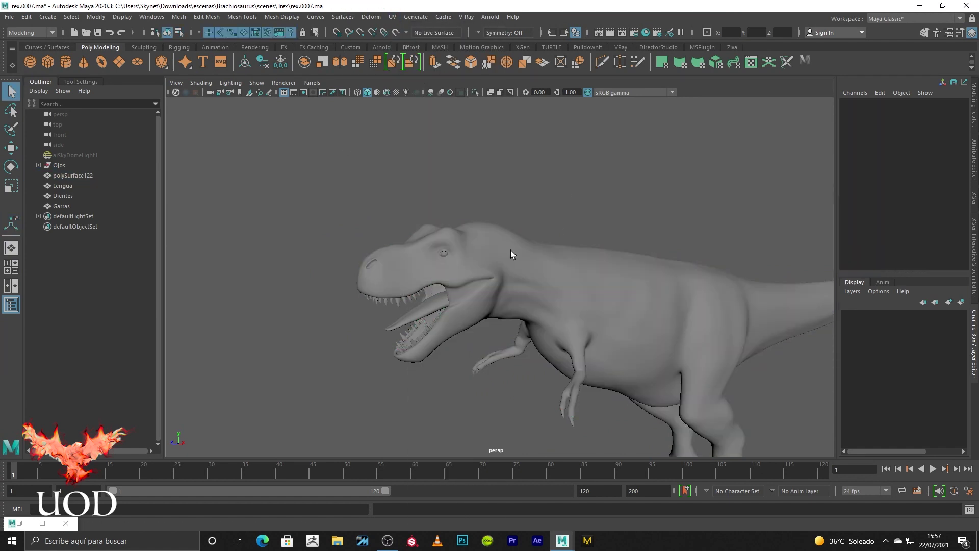
click(510, 250)
- In the restored UV Editor, move two shells out of the 0–1 tile to the upper right
click(44, 520)
right_click(603, 184)
scroll(514, 300, up, 2)
scroll(576, 260, up, 2)
alt+middle_drag(667, 267, 458, 215)
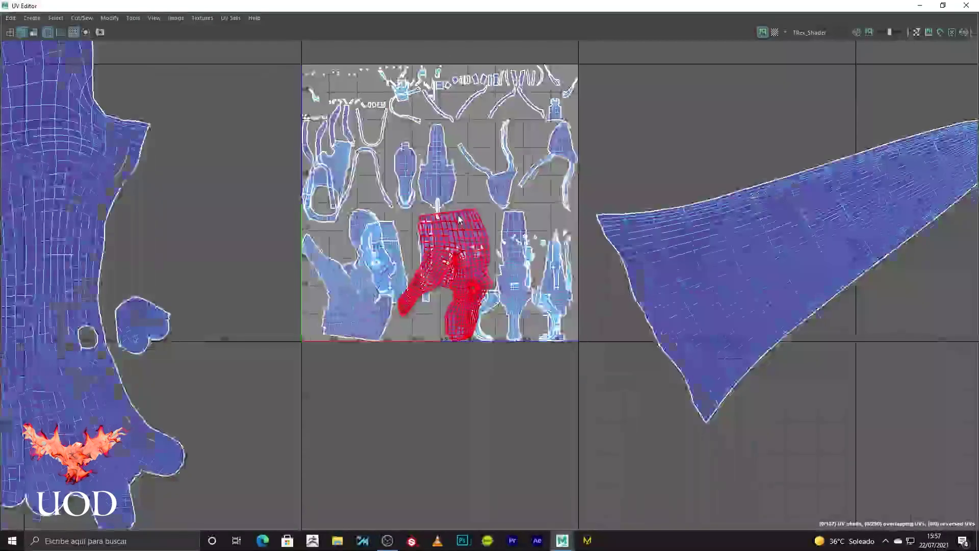
scroll(458, 215, up, 1)
click(459, 225)
shift+click(309, 329)
scroll(439, 243, down, 1)
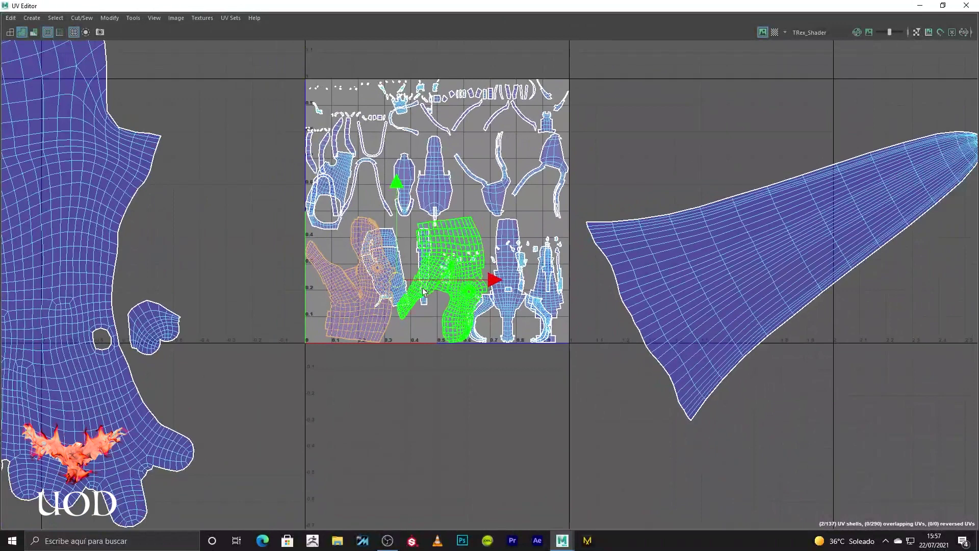
drag(396, 280, 721, 63)
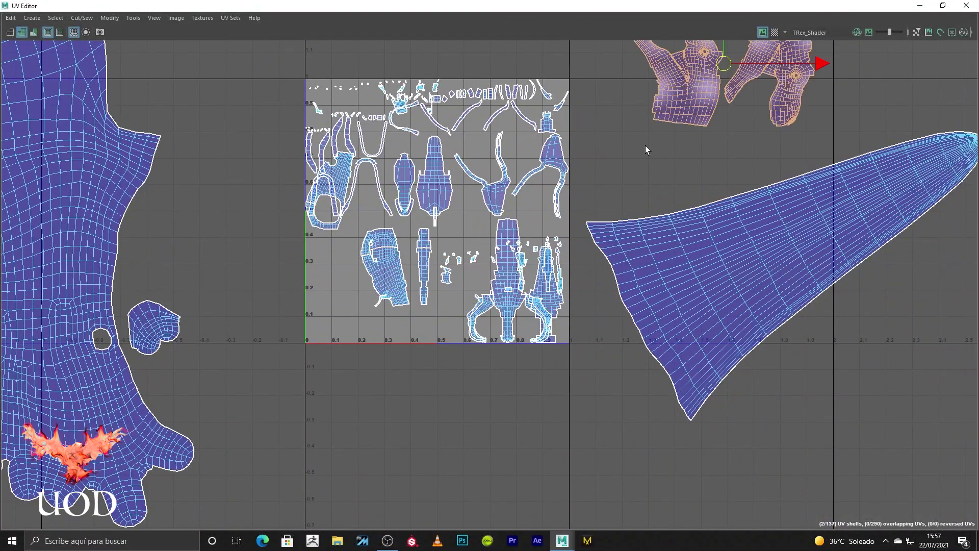
click(646, 150)
- Move the right leg, central body and one more shell above the 0–1 tile
scroll(377, 276, up, 1)
click(370, 295)
shift+click(364, 294)
shift+click(443, 269)
scroll(444, 270, down, 1)
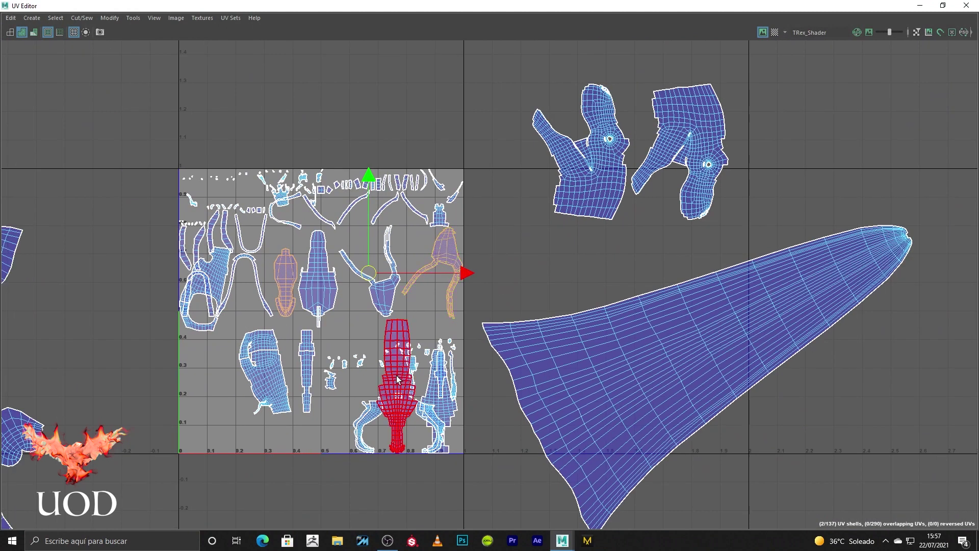
shift+click(320, 276)
drag(374, 276, 383, 87)
click(405, 158)
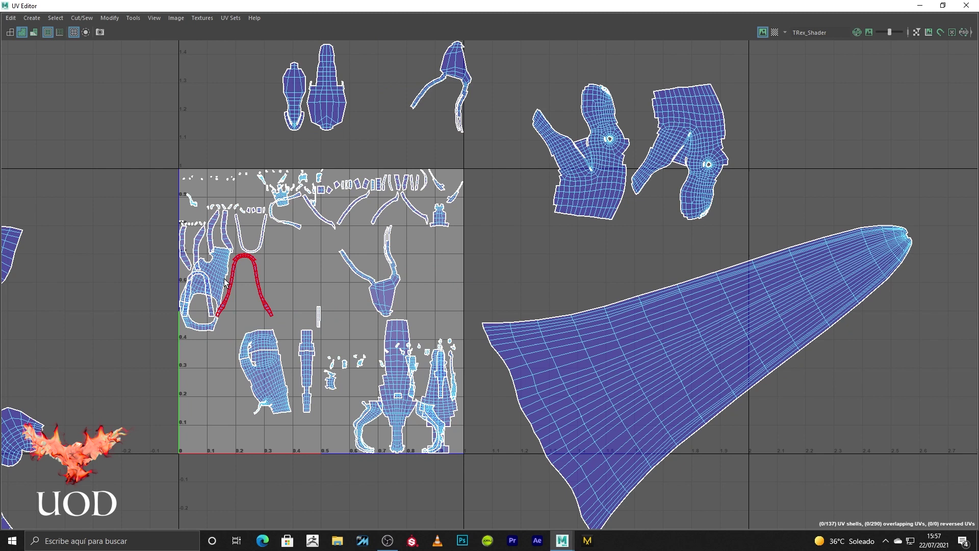
- Move the small, arch-shaped and loop-shaped mouth shells left out of the tile
click(196, 331)
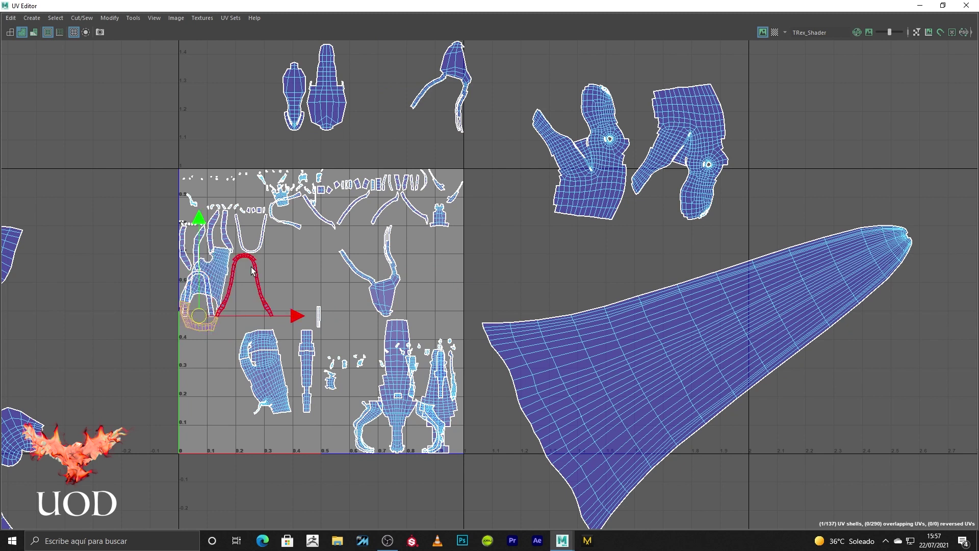
shift+click(251, 270)
shift+click(203, 309)
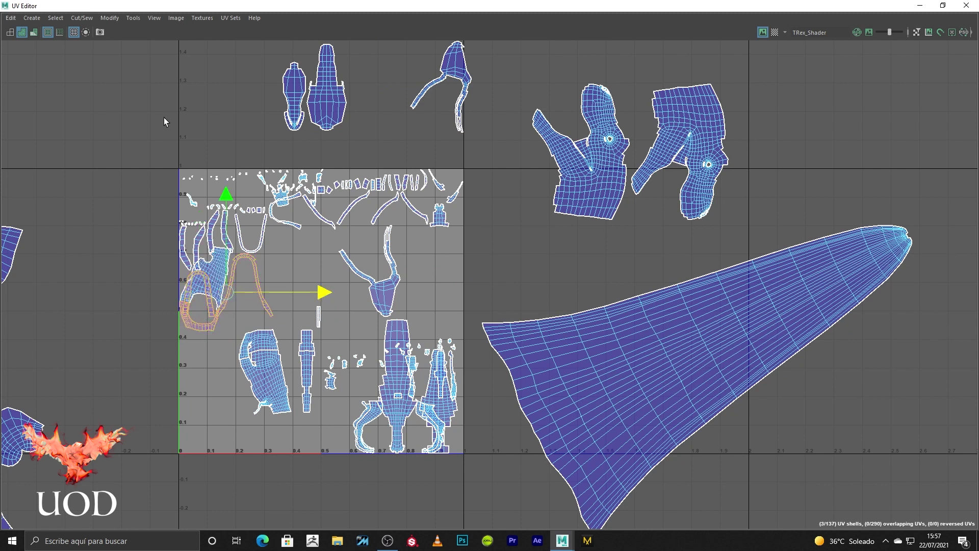
shift+middle_drag(163, 117, 151, 98)
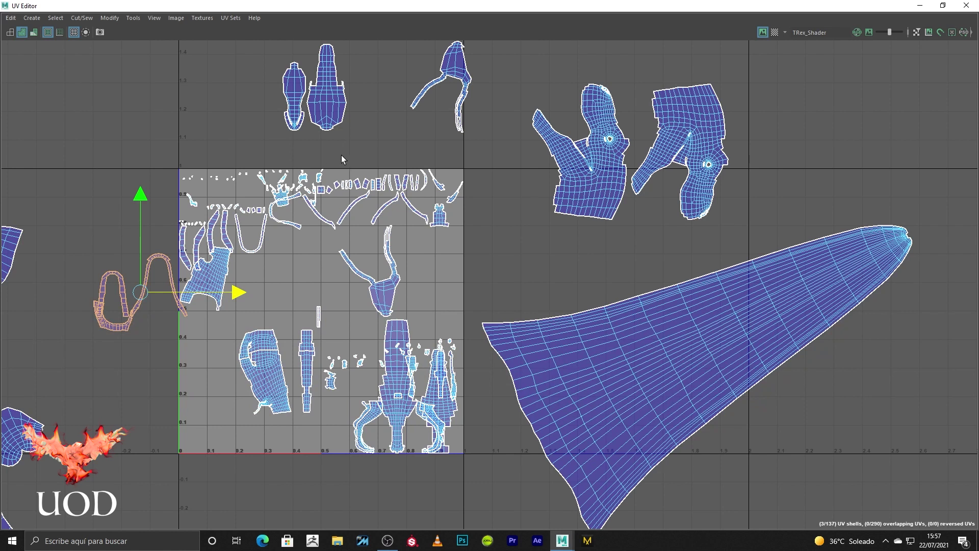
click(368, 146)
alt+middle_drag(585, 151, 506, 216)
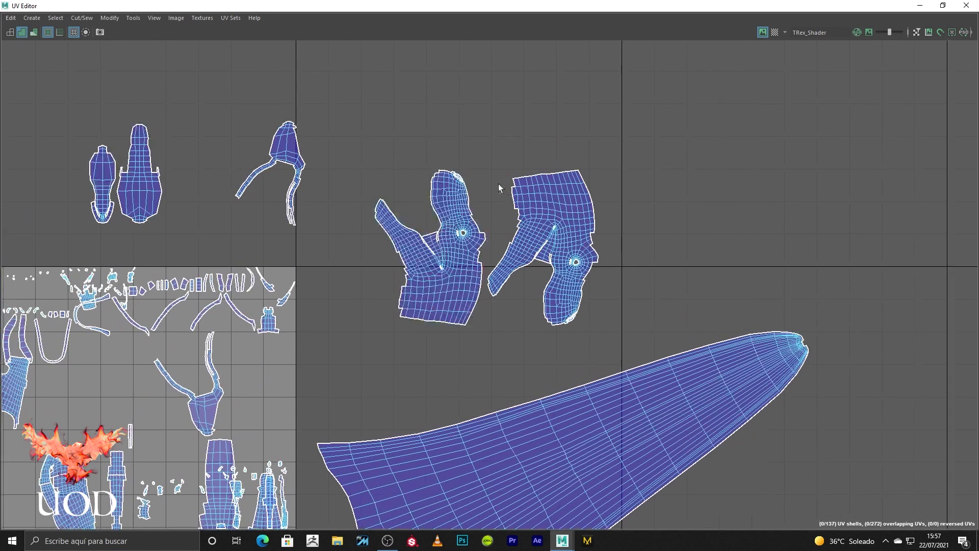
scroll(497, 188, up, 5)
- Move and Sew the seam edges to join the right head half onto the left, closing the top gap
key(F10)
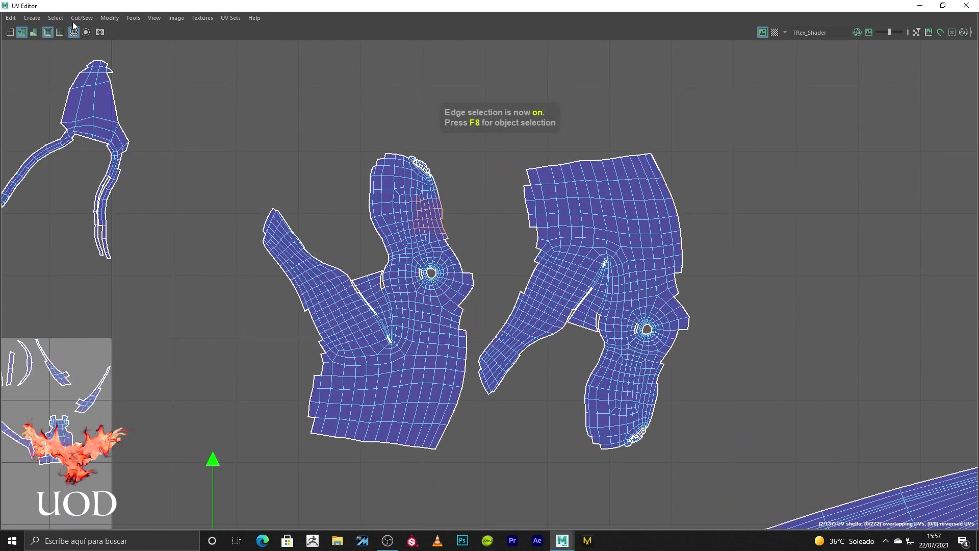
click(73, 21)
click(148, 112)
scroll(442, 188, up, 2)
scroll(442, 188, up, 3)
click(448, 184)
click(457, 186)
shift+right_drag(442, 265, 503, 240)
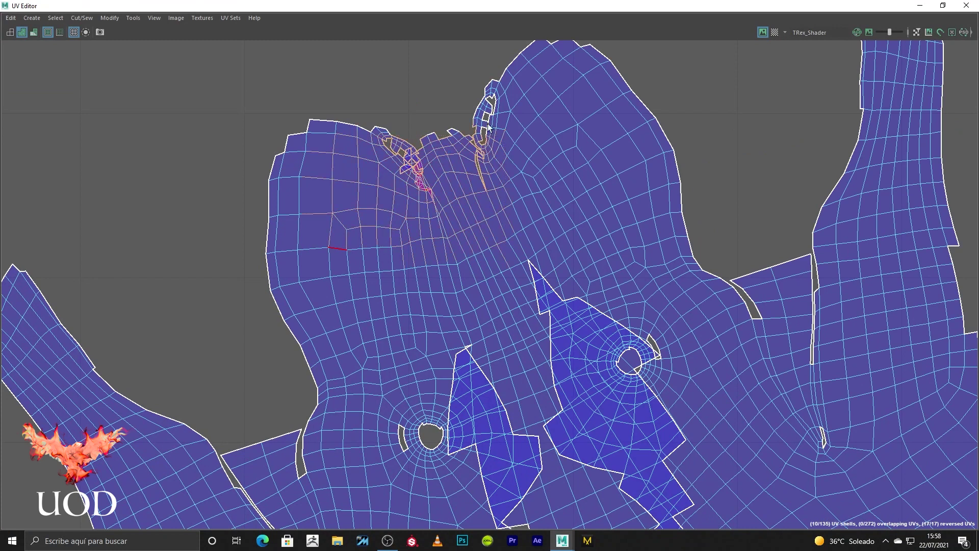
scroll(437, 240, up, 3)
scroll(458, 235, up, 2)
shift+right_drag(458, 235, 524, 247)
- Select the border notch edge and then the whole head shells, and clear the selection
drag(265, 260, 210, 332)
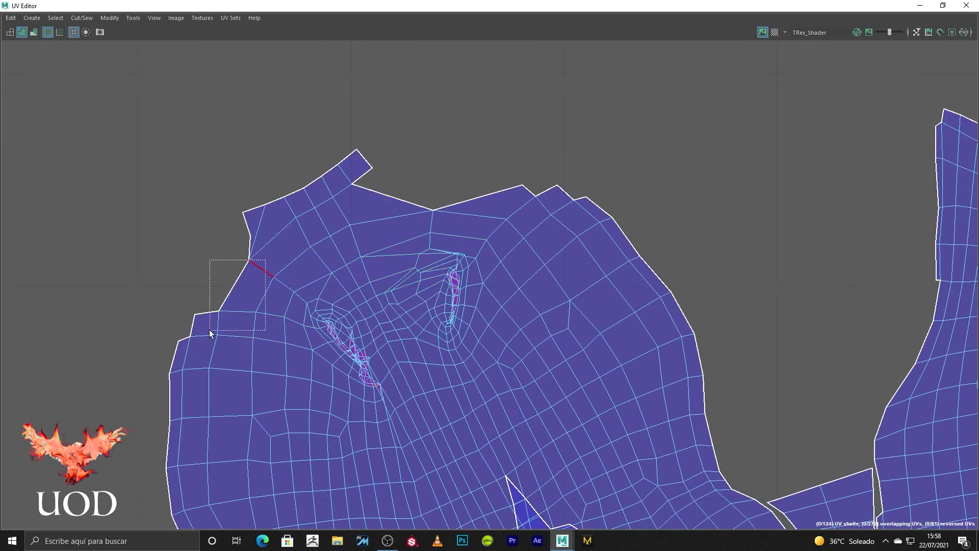
scroll(471, 277, down, 3)
scroll(491, 225, down, 3)
key(w)
scroll(515, 365, down, 1)
scroll(472, 201, up, 2)
double_click(485, 222)
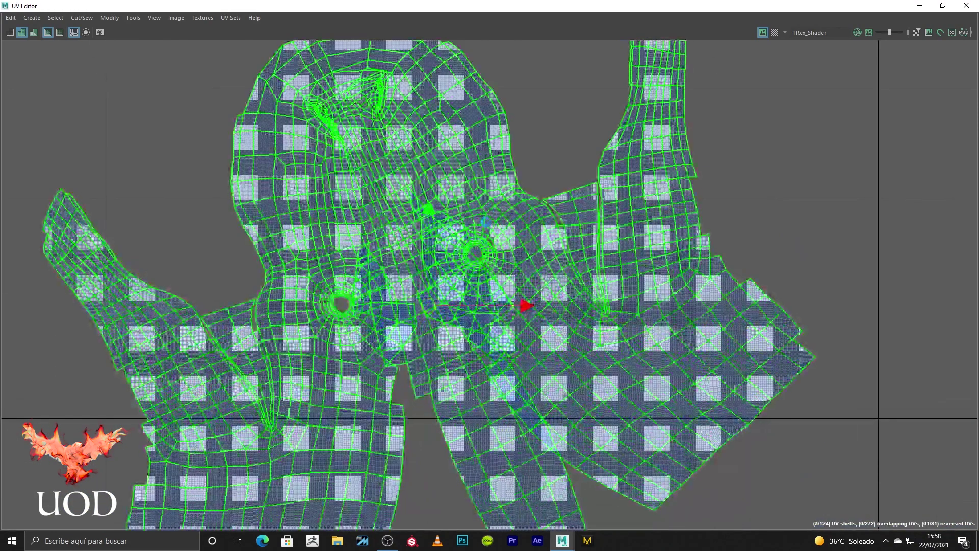
click(566, 130)
scroll(545, 235, up, 2)
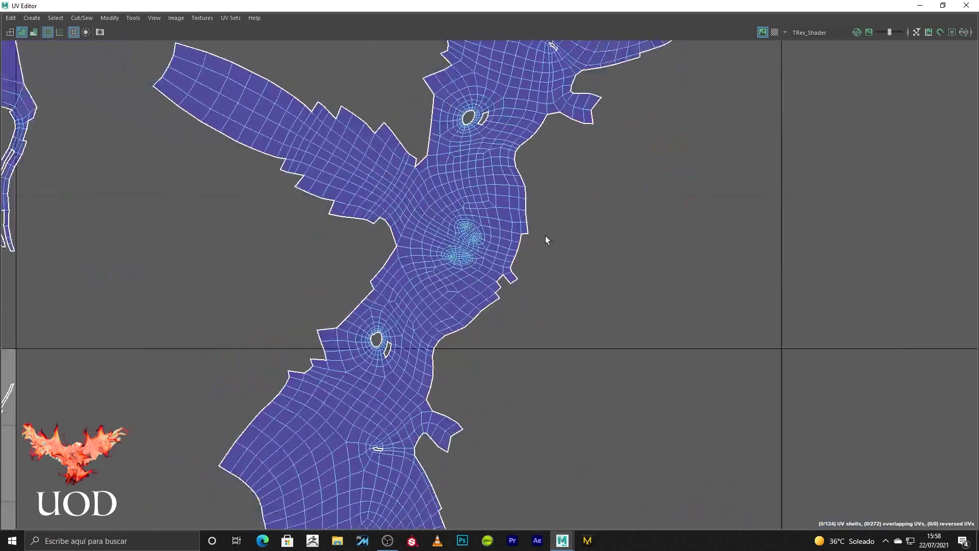
scroll(545, 236, down, 2)
- Cut the arm flap tip edges, then undo the cut to keep it merged
key(F10)
scroll(459, 169, up, 2)
drag(257, 114, 225, 186)
click(82, 18)
click(102, 114)
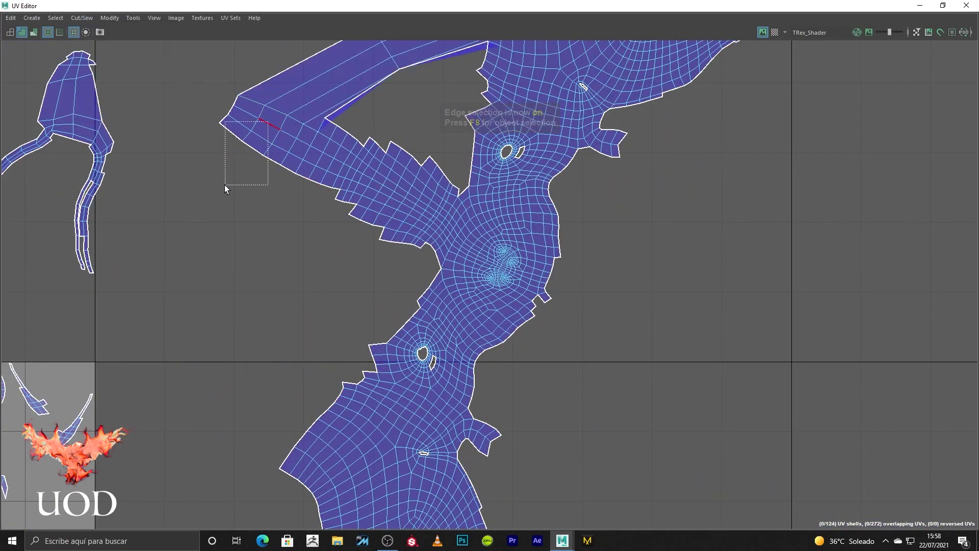
key(ctrl+z)
key(ctrl+z)
key(ctrl+z)
- Sew the jagged edges around the upper hole and lower small hole closed
drag(538, 125, 478, 169)
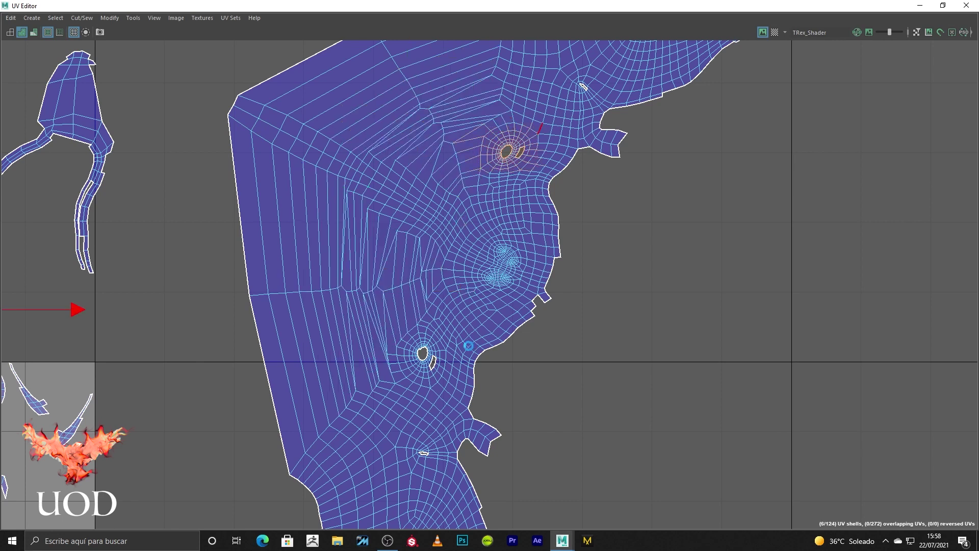
click(442, 330)
drag(394, 478, 396, 478)
drag(561, 99, 561, 99)
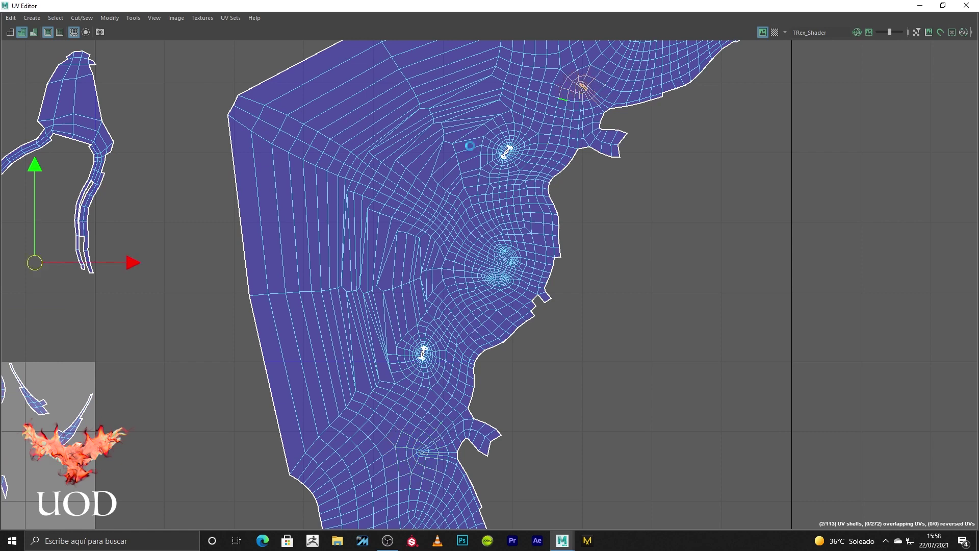
click(457, 127)
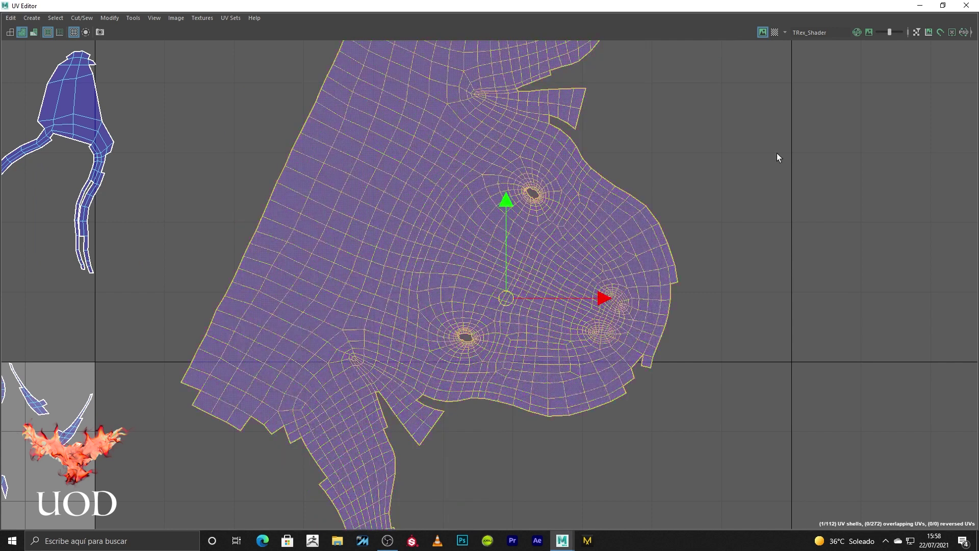
click(776, 152)
- Sew the edges around the upper eye hole and select the lower hole's edge loop
scroll(693, 207, up, 2)
scroll(564, 157, up, 2)
key(F10)
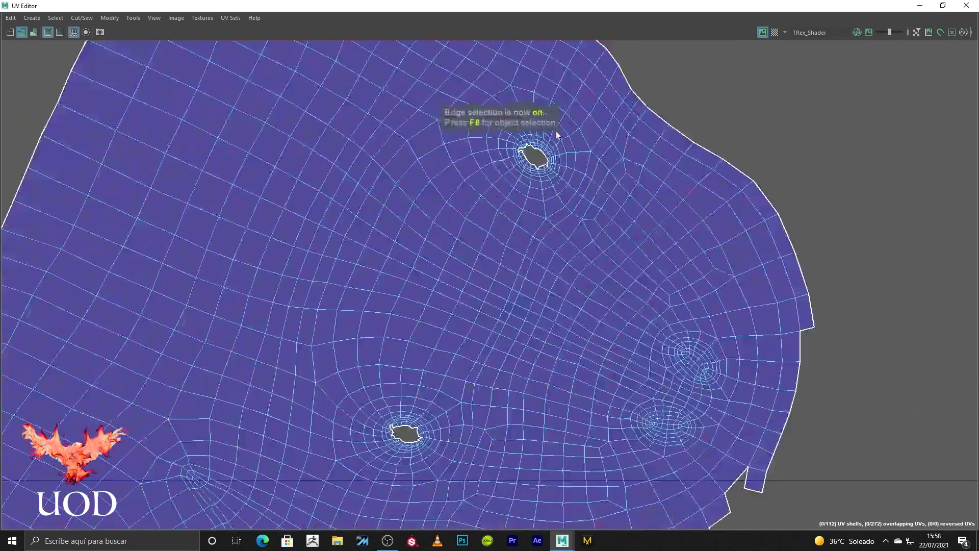
click(76, 18)
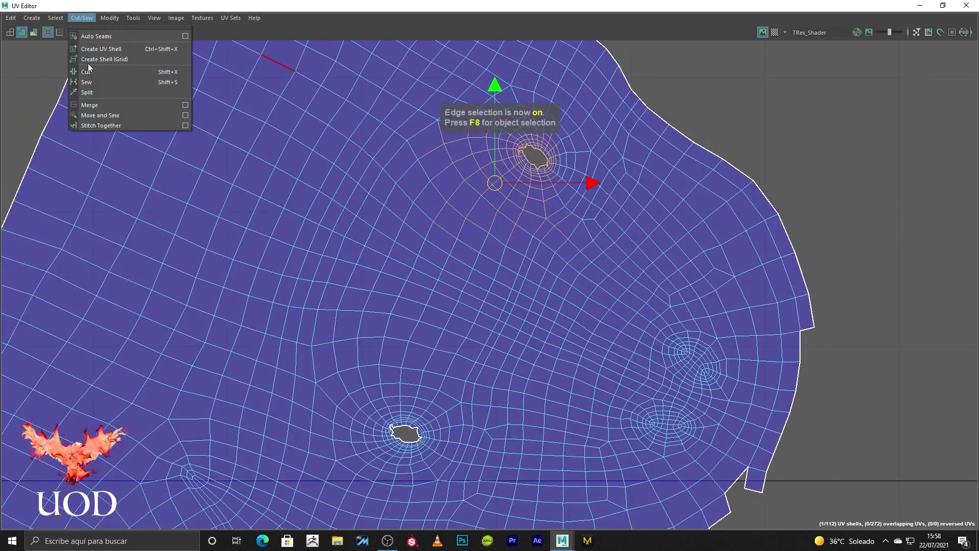
click(109, 115)
double_click(420, 431)
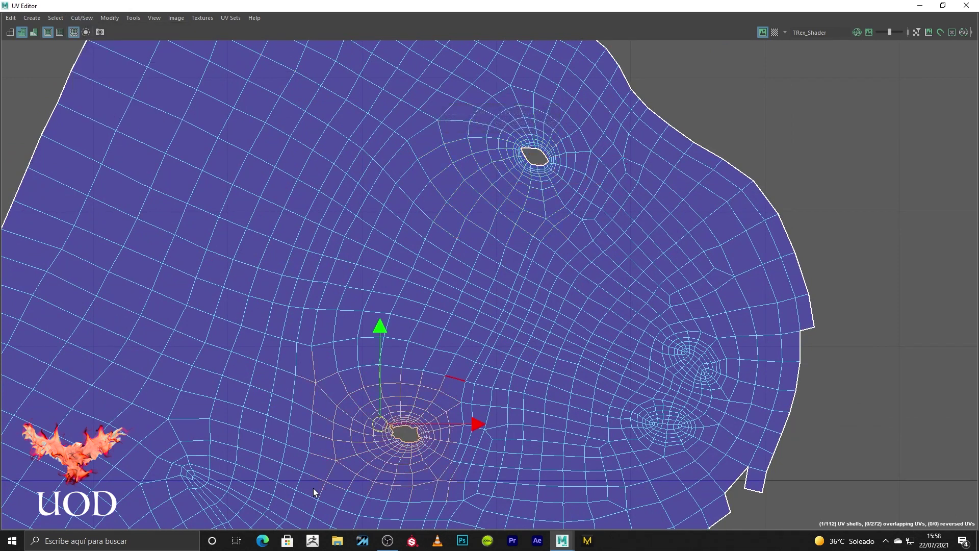
scroll(561, 271, down, 2)
scroll(671, 359, up, 1)
- Pick an outer border edge, select the head shell, and hide the UV Editor
alt+middle_drag(671, 360, 483, 260)
click(483, 260)
scroll(527, 215, down, 1)
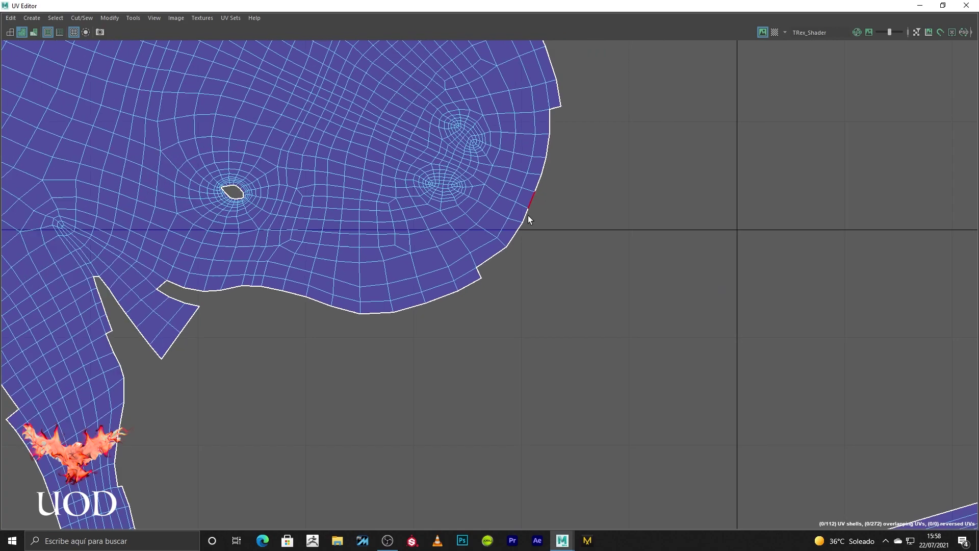
scroll(387, 280, down, 2)
mouse_move(386, 281)
alt+middle_down()
mouse_move(483, 377)
mouse_move(437, 308)
mouse_move(452, 166)
alt+middle_up()
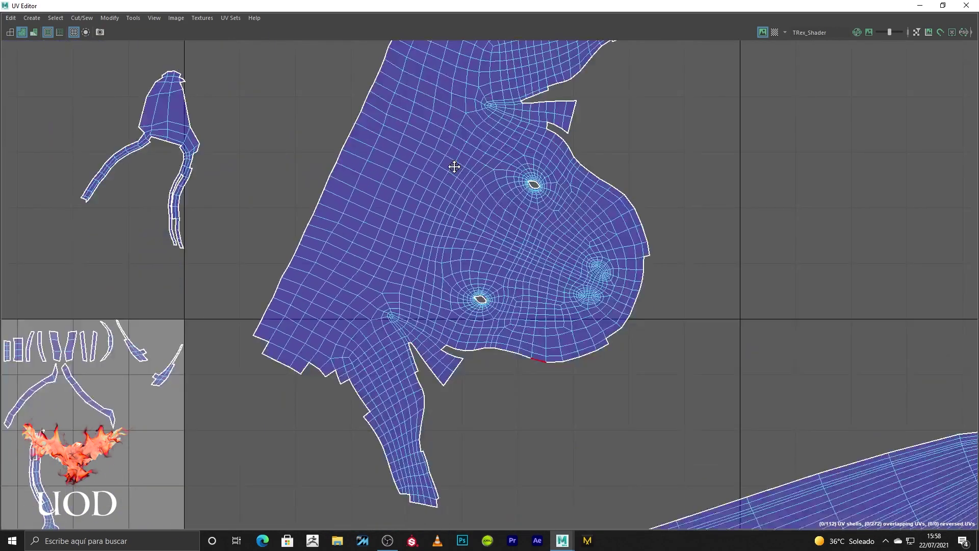
scroll(459, 214, down, 1)
scroll(461, 257, down, 2)
scroll(461, 258, up, 2)
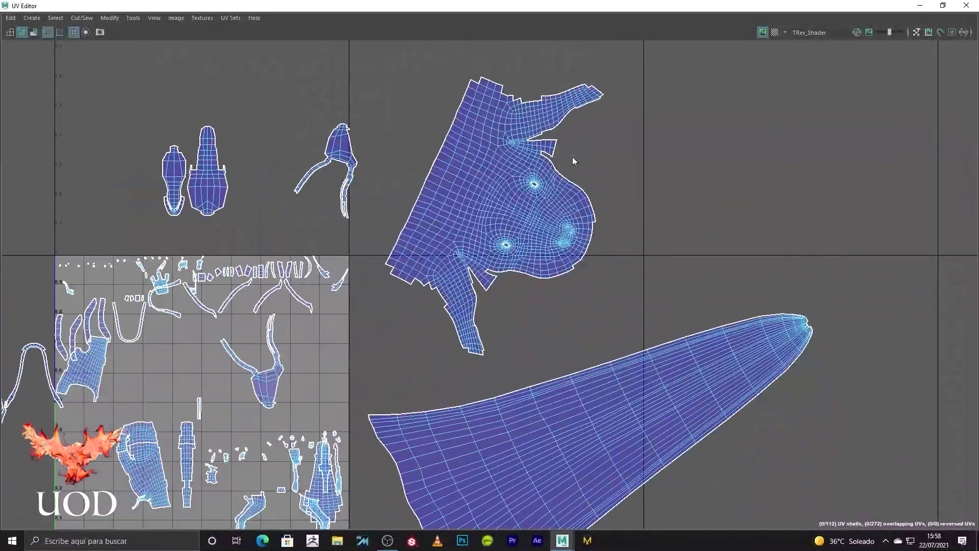
click(561, 174)
click(966, 5)
- Select the neck UV shell on the model and move it out of the 0–1 tile
mouse_move(622, 184)
alt+mouse_down()
mouse_move(621, 203)
mouse_move(641, 197)
mouse_move(509, 244)
alt+mouse_up()
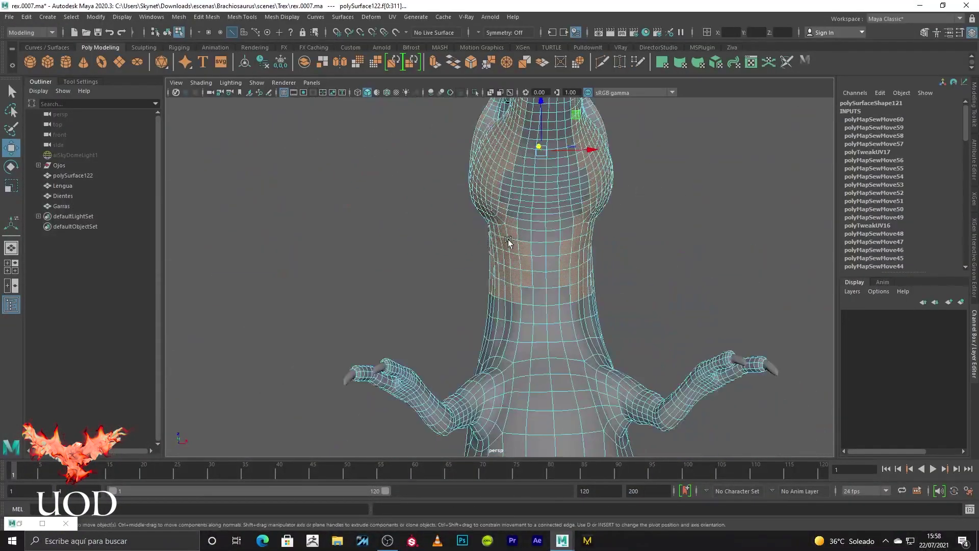
click(558, 209)
alt+drag(558, 209, 516, 172)
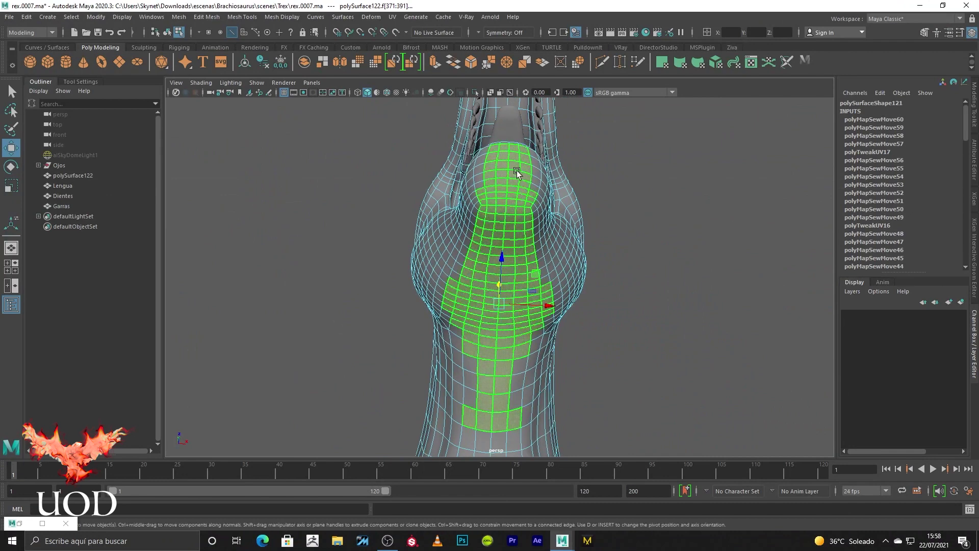
click(43, 523)
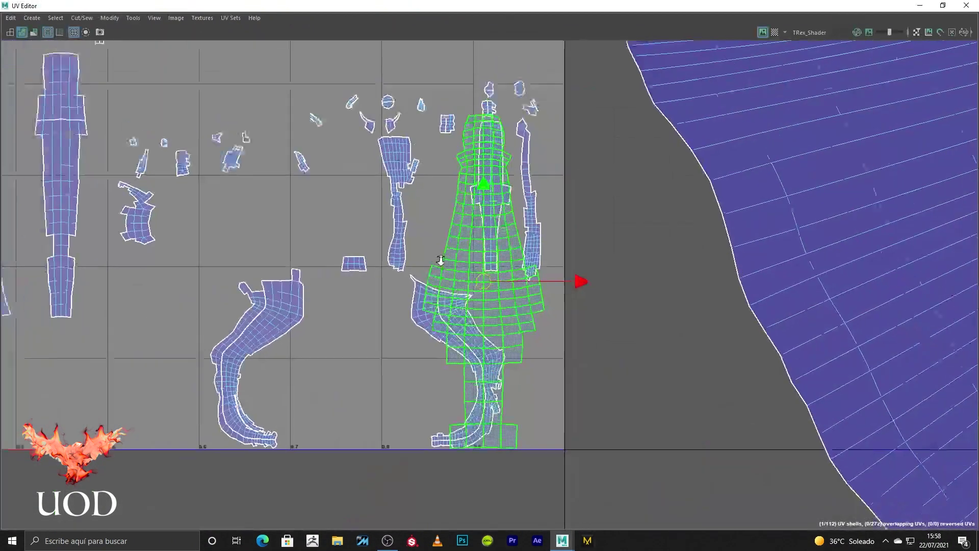
scroll(440, 260, down, 3)
scroll(544, 267, down, 3)
scroll(470, 313, down, 4)
scroll(386, 357, up, 1)
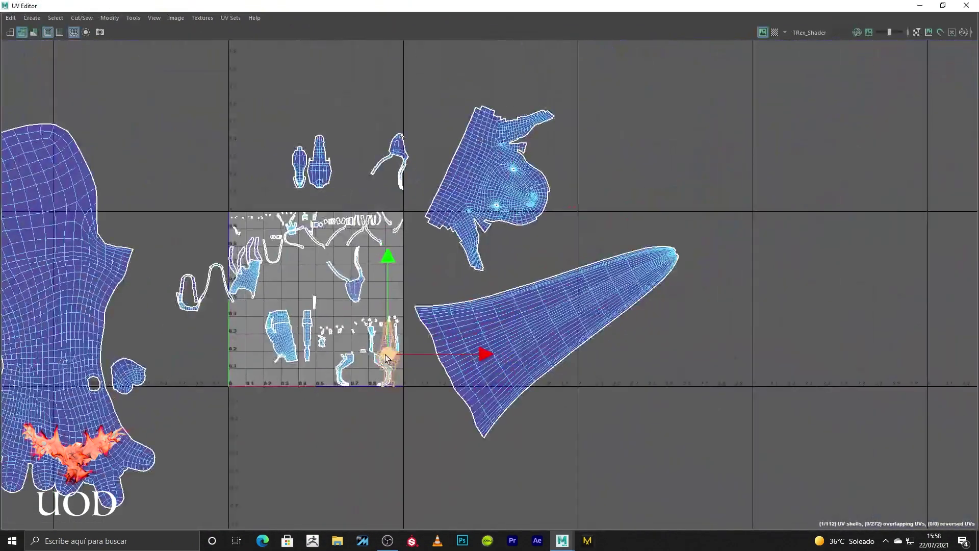
middle_click(647, 140)
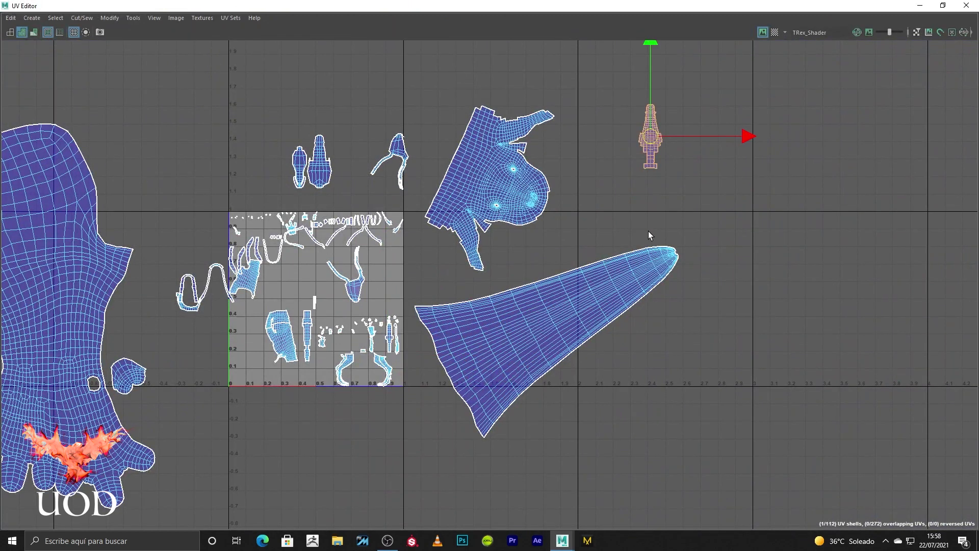
click(648, 232)
scroll(561, 259, up, 3)
scroll(562, 259, up, 1)
- Cut the neck shell's edges and Move and Sew it onto the head shell's top edge
click(559, 258)
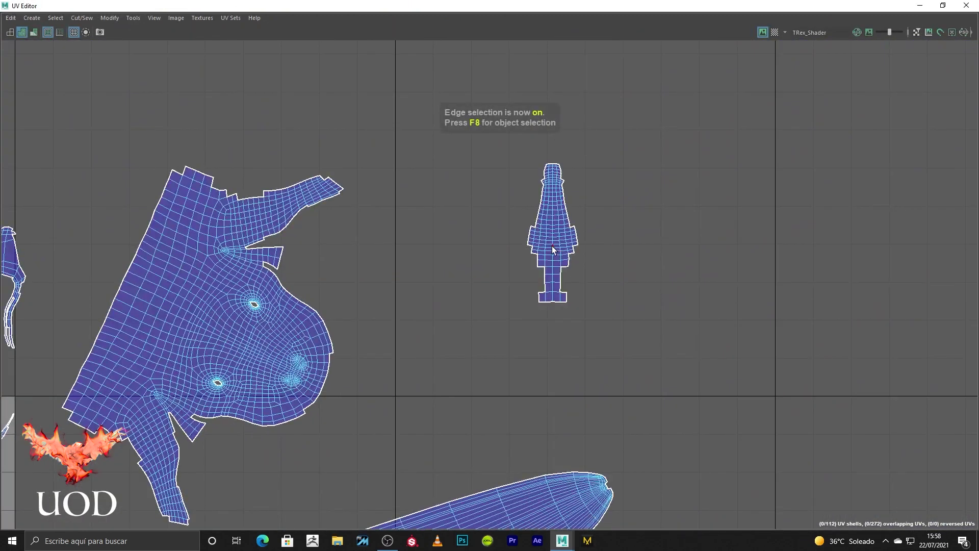
click(80, 18)
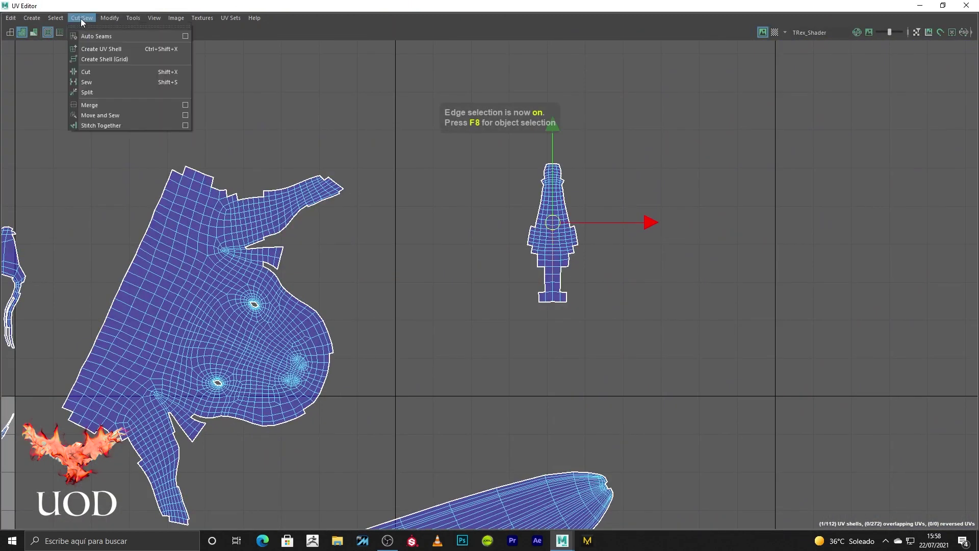
click(98, 69)
drag(264, 181, 220, 209)
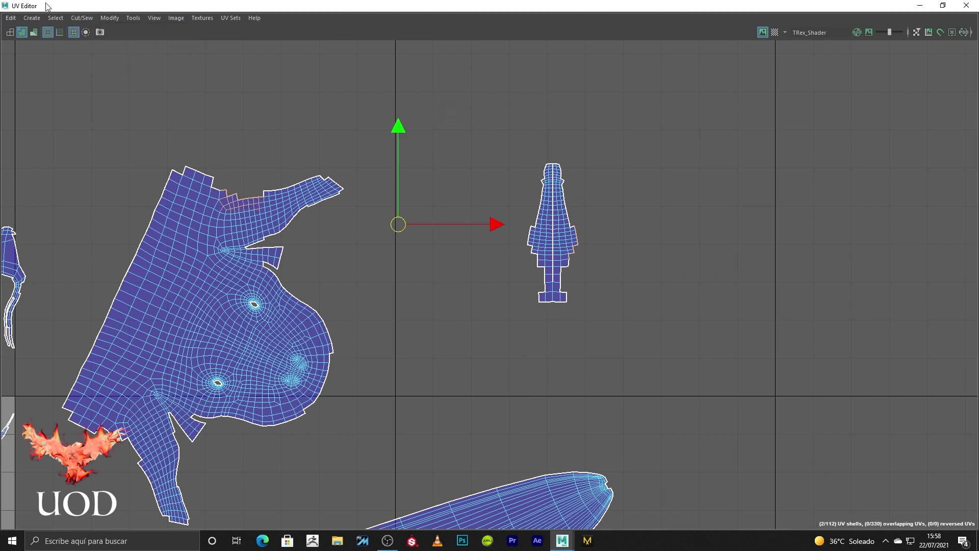
click(81, 18)
click(112, 115)
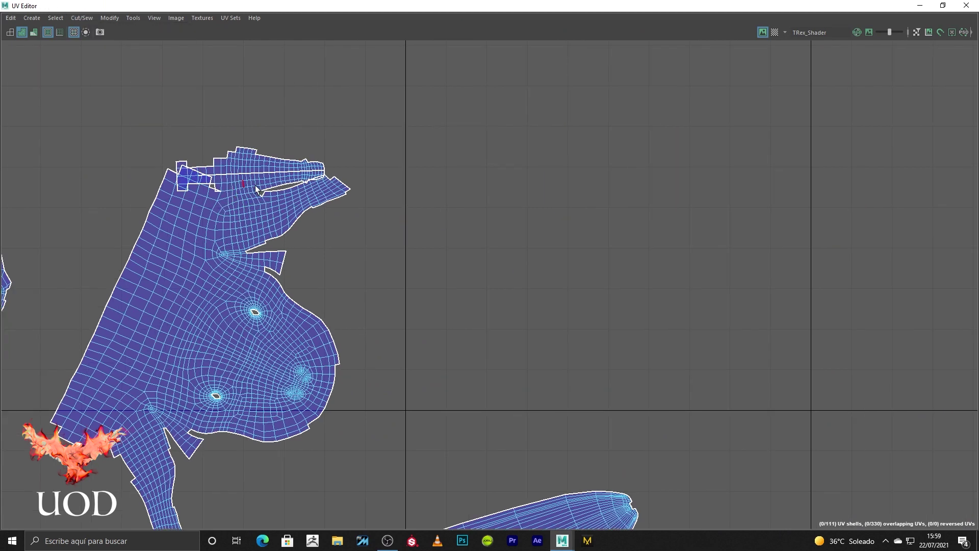
- Cut the newly sewn top strip off and move it away from the head shell
scroll(199, 187, up, 3)
click(181, 169)
click(87, 18)
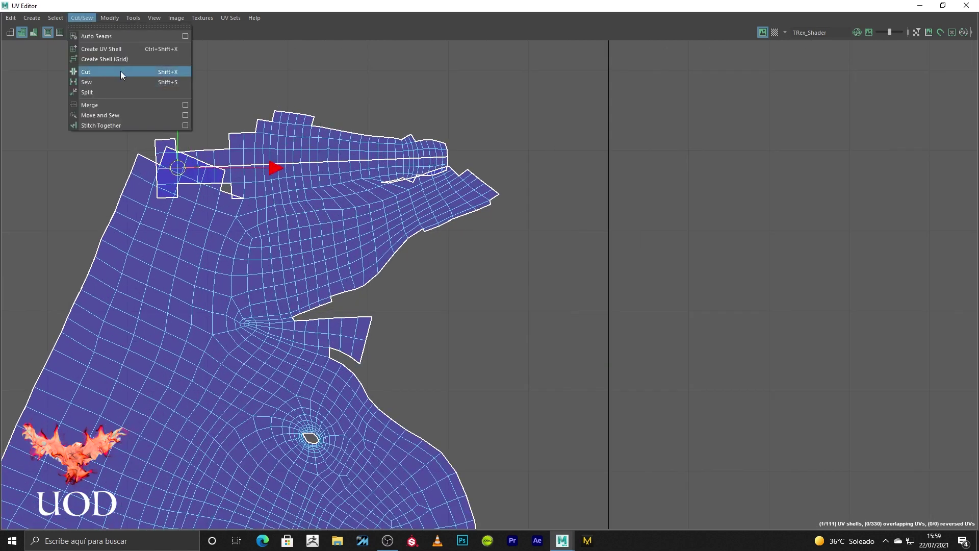
click(120, 72)
right_click(335, 112)
scroll(337, 82, down, 3)
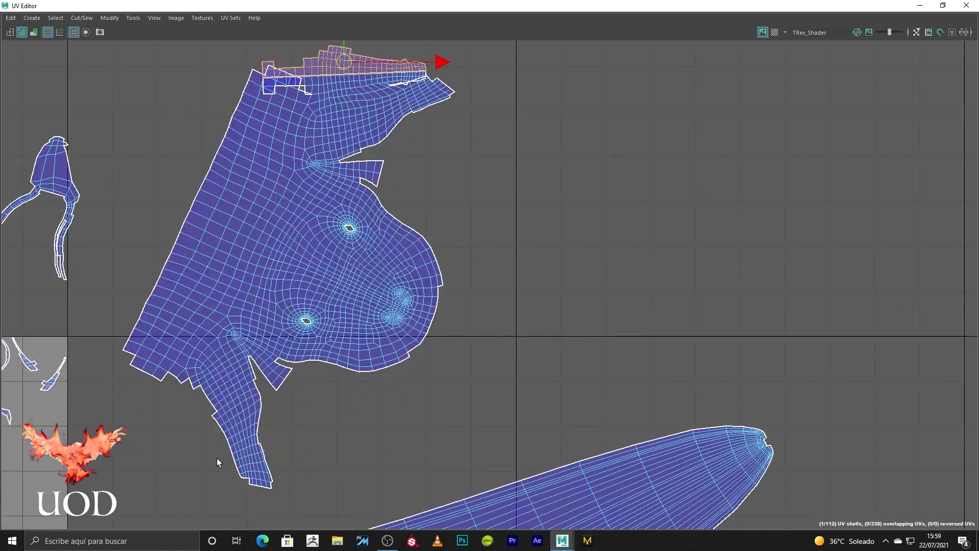
middle_click(216, 458)
click(473, 166)
- Select the seam edges near the tip and sew the strip shell onto the main shell
scroll(423, 94, up, 3)
key(F10)
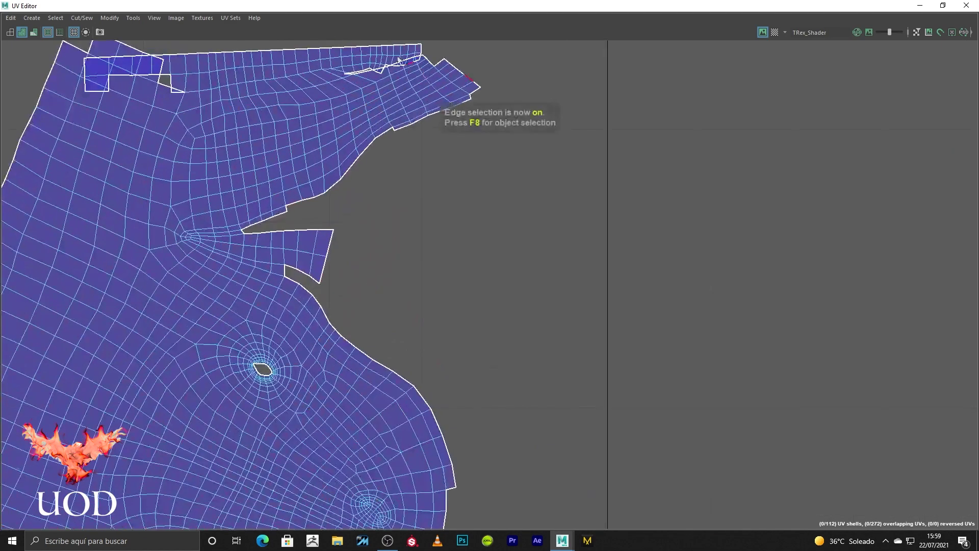
scroll(443, 179, up, 2)
double_click(443, 210)
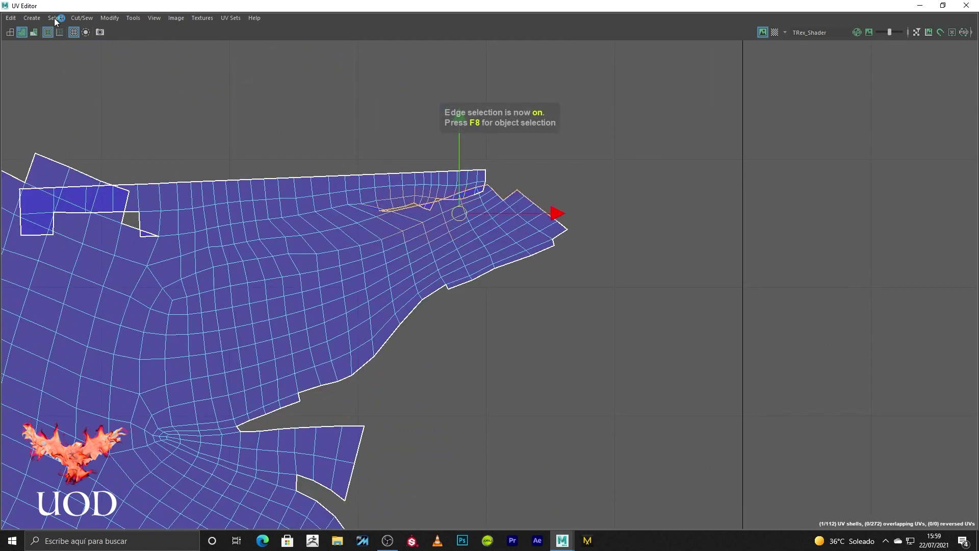
click(81, 18)
click(141, 112)
ctrl+click(516, 196)
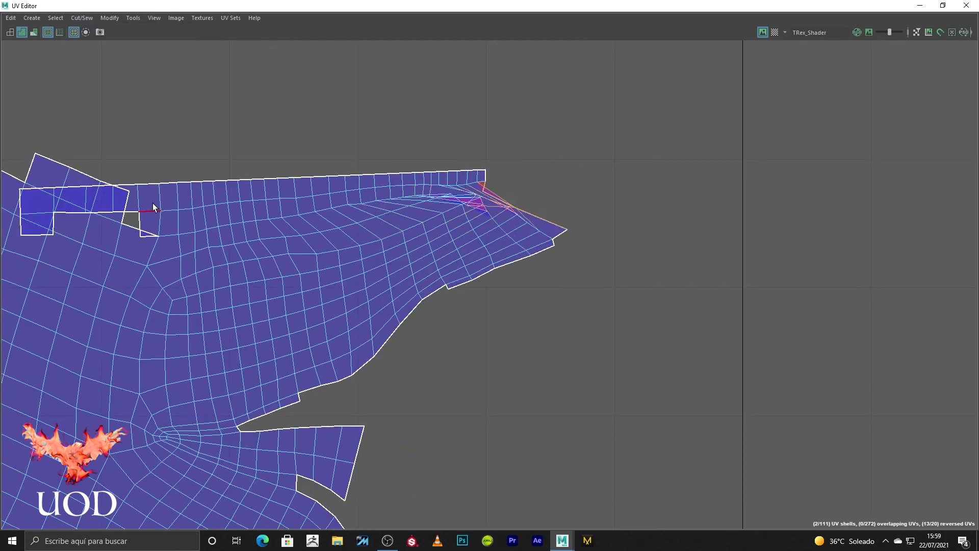
- Marquee-select the small square piece at the shell corner and check the whole head shell
drag(90, 259, 72, 246)
alt+middle_drag(72, 247, 310, 215)
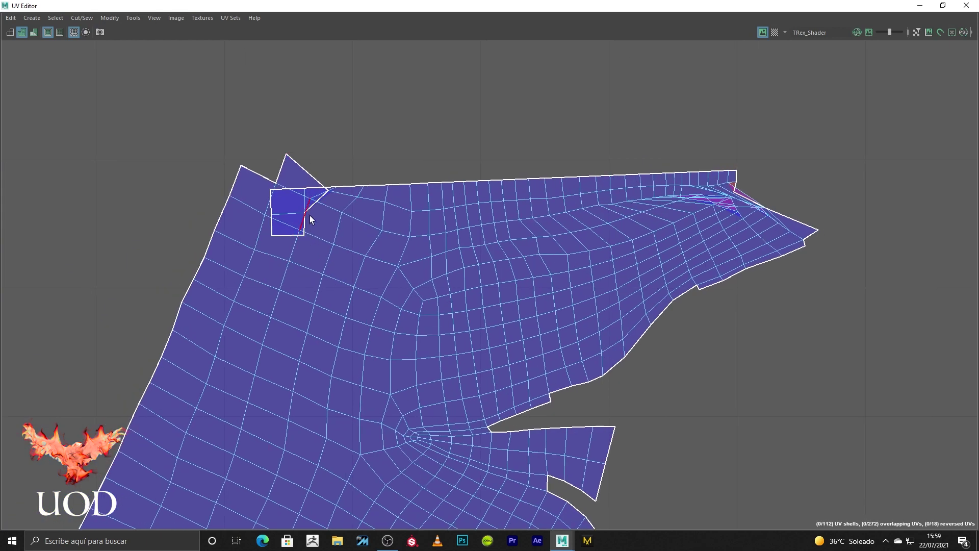
scroll(524, 280, down, 5)
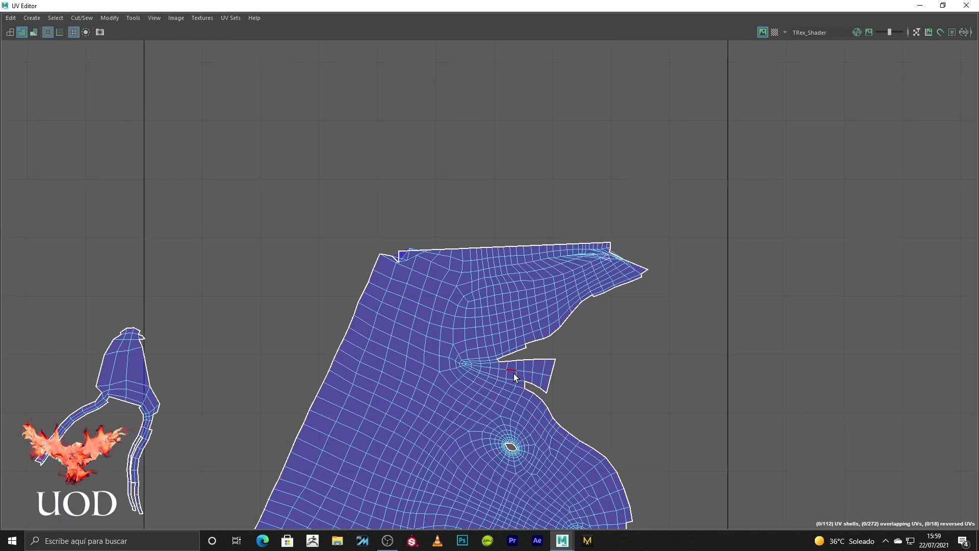
alt+middle_drag(513, 373, 502, 216)
click(460, 217)
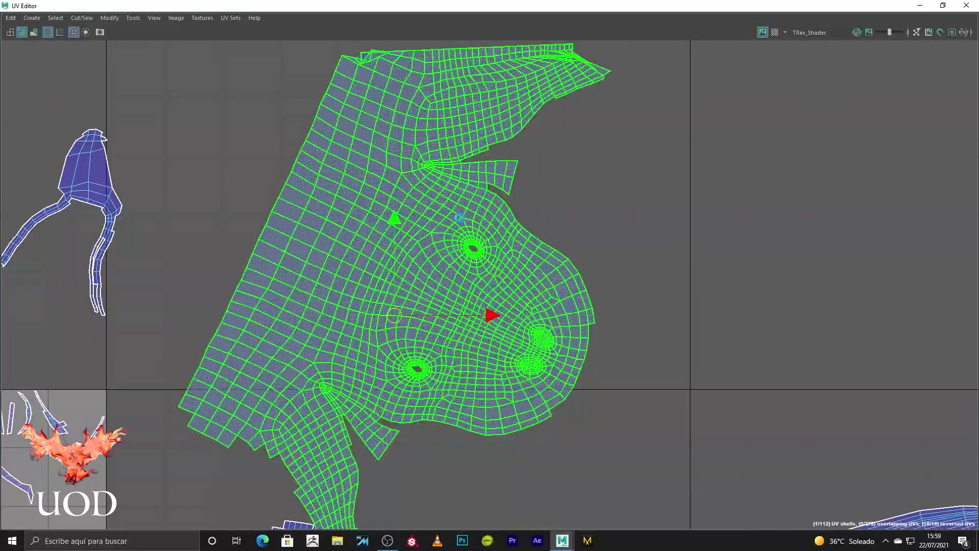
click(585, 188)
- Switch to edge selection and pick the edge at the head shell's tip
scroll(589, 149, down, 1)
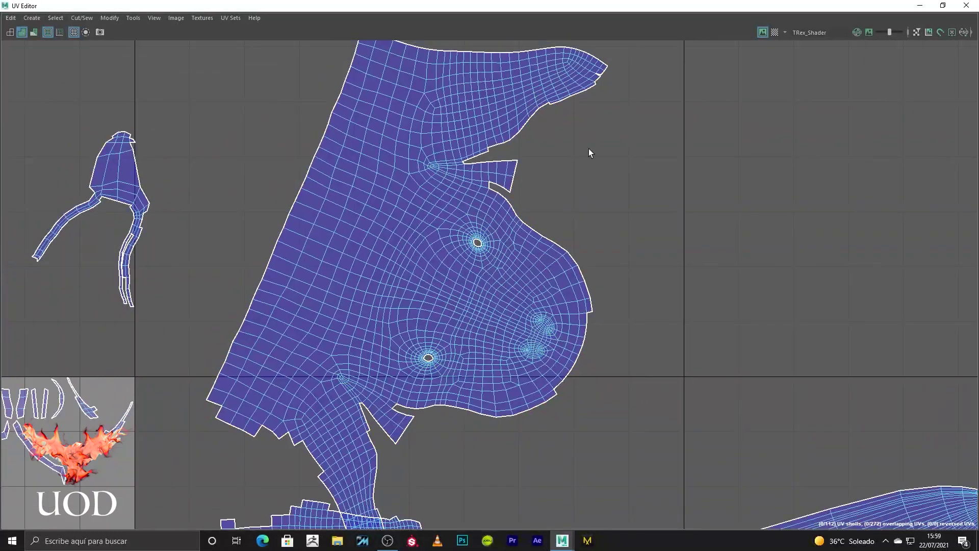
scroll(498, 195, up, 3)
scroll(509, 206, up, 2)
key(F10)
click(542, 226)
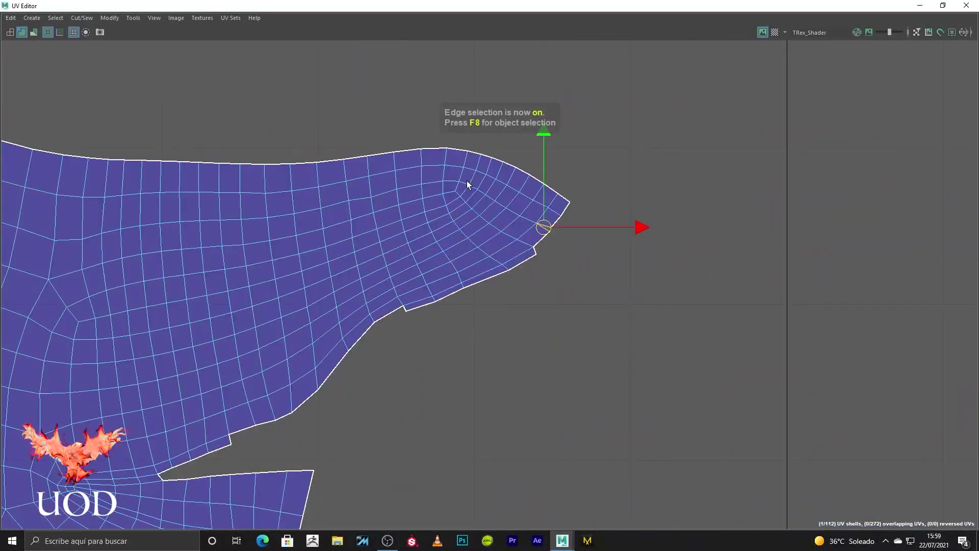
- Stitch the selected tip edge together with Cut/Sew > Stitch Together
click(71, 18)
click(127, 115)
scroll(512, 234, down, 3)
scroll(443, 297, down, 2)
scroll(446, 173, up, 1)
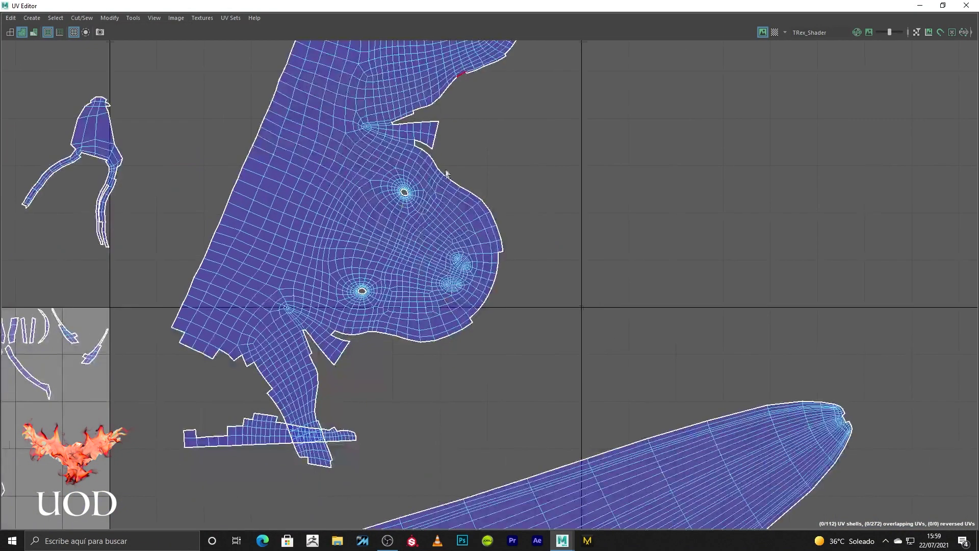
- Select the loose piece at the shell's corner and sew it onto the head shell
alt+middle_drag(345, 324, 372, 293)
drag(300, 328, 255, 369)
click(88, 18)
click(109, 113)
scroll(257, 304, up, 3)
scroll(237, 324, up, 1)
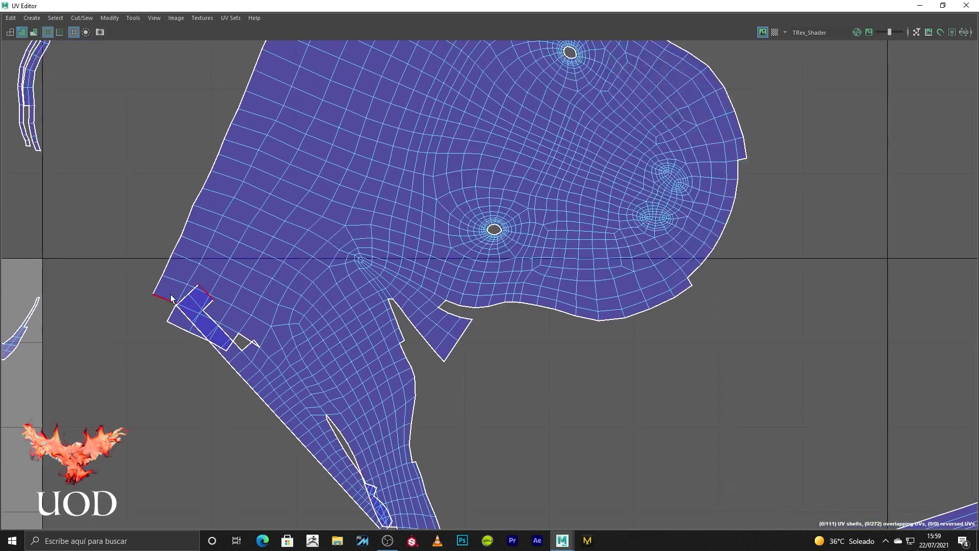
- Sew the small inner piece of the lower neck strip into its neighbouring strip
click(228, 332)
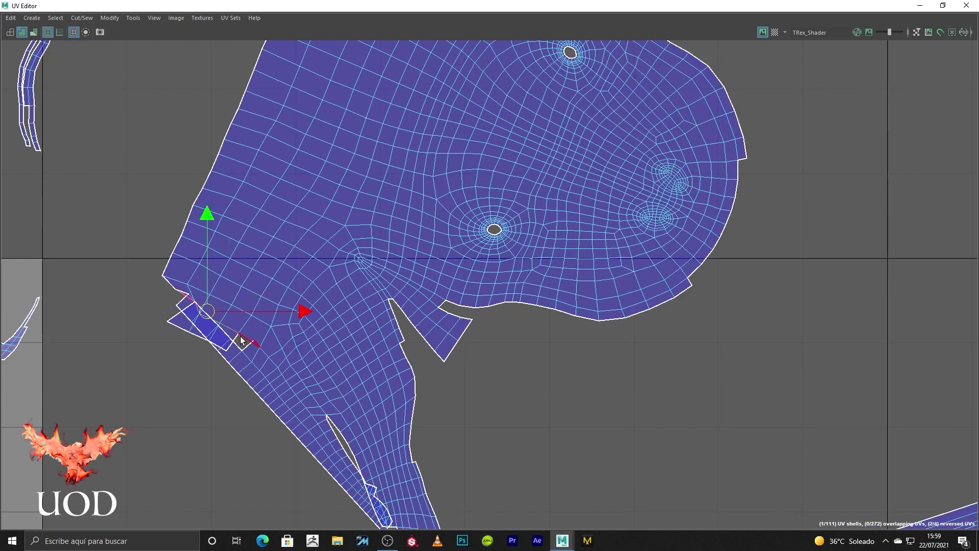
alt+middle_drag(332, 447, 362, 402)
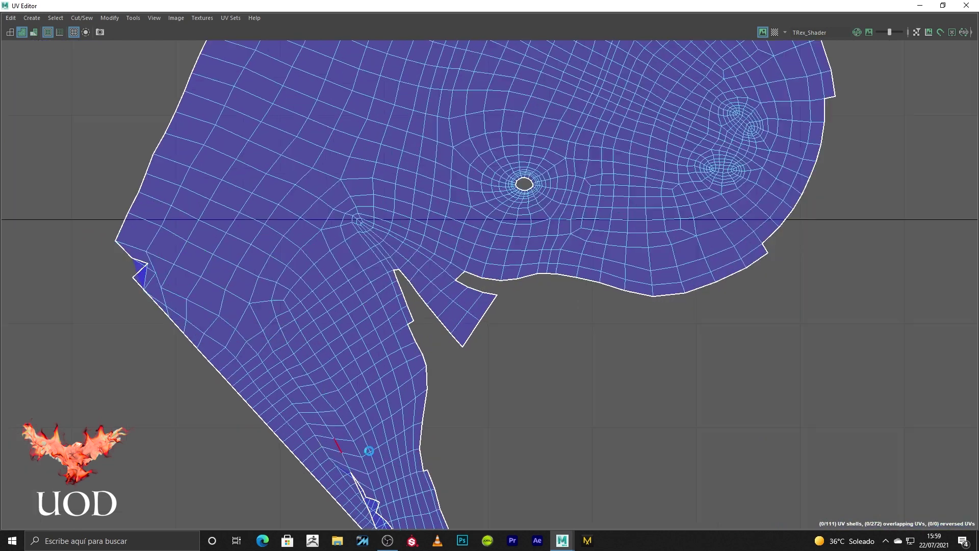
scroll(350, 232, up, 3)
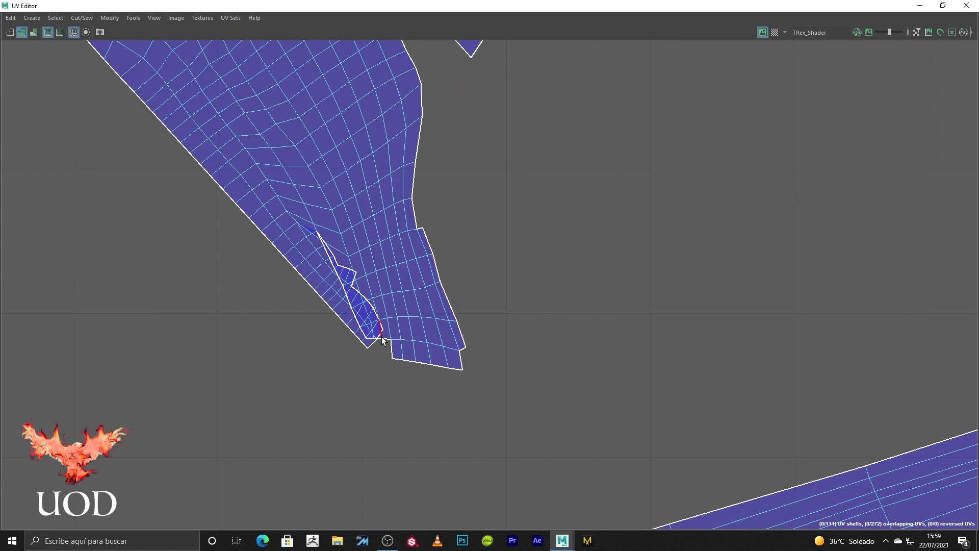
ctrl+click(391, 345)
click(340, 250)
ctrl+click(384, 240)
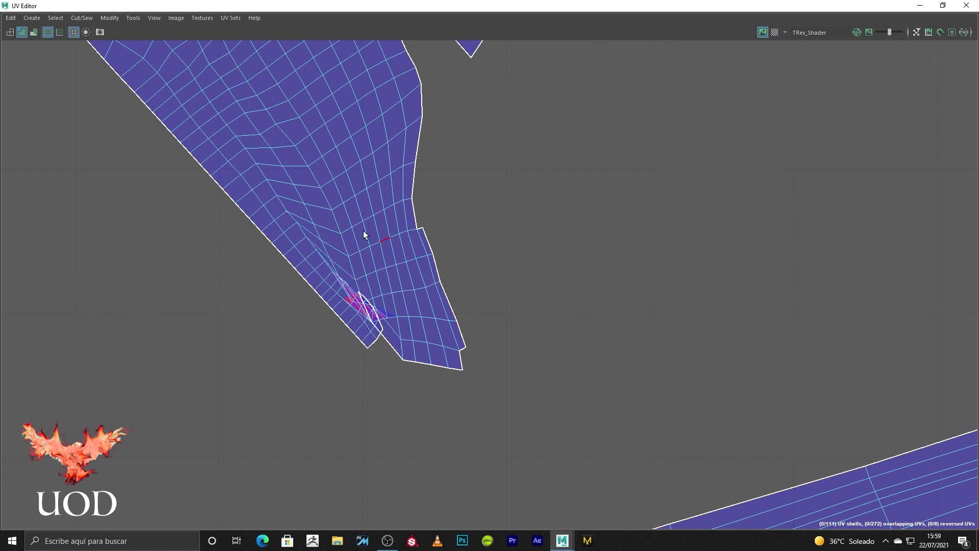
- Unfold the tangled tip shell with Ctrl+U and stitch its split tip edge together
click(375, 241)
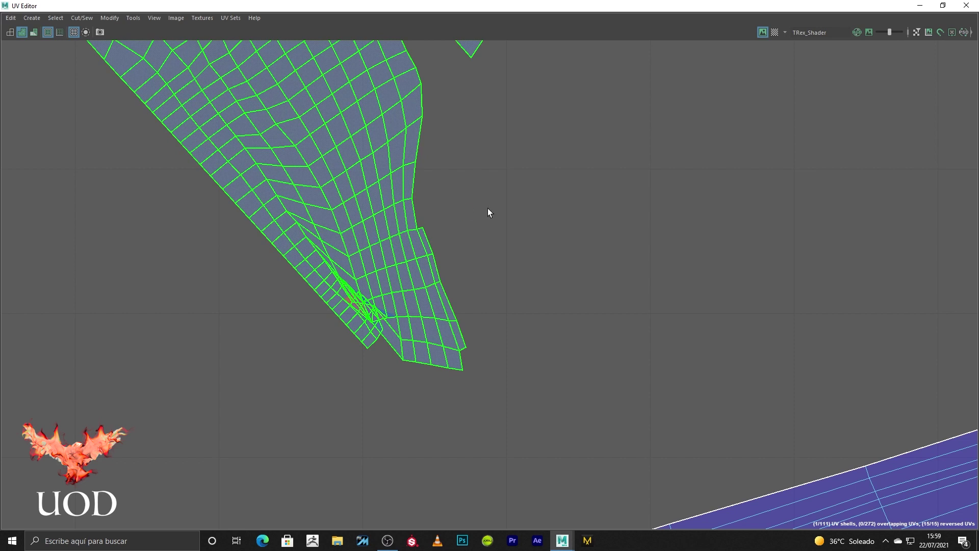
key(ctrl+u)
scroll(469, 253, down, 1)
key(F10)
click(455, 338)
click(86, 18)
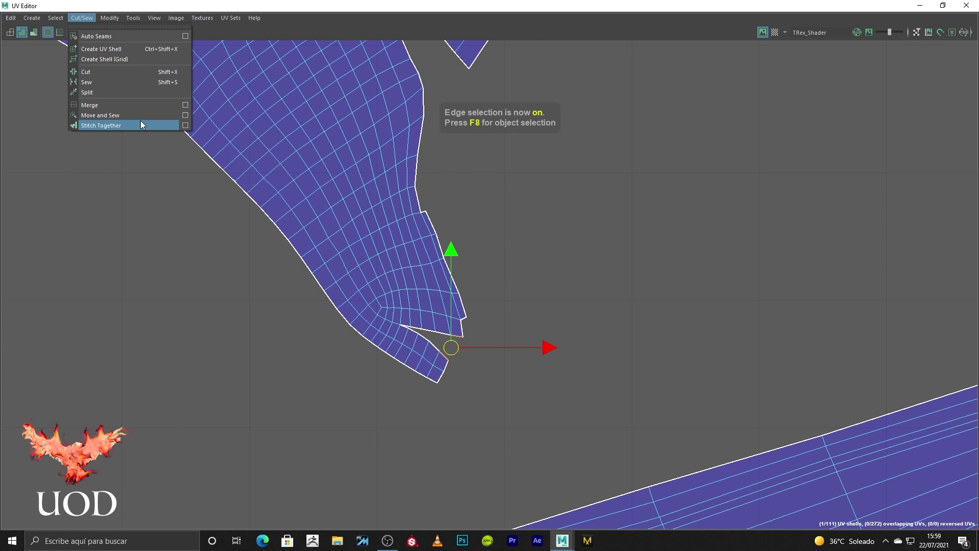
click(140, 125)
- Sew the edges around the small tip hole shut
click(424, 333)
click(80, 18)
click(111, 106)
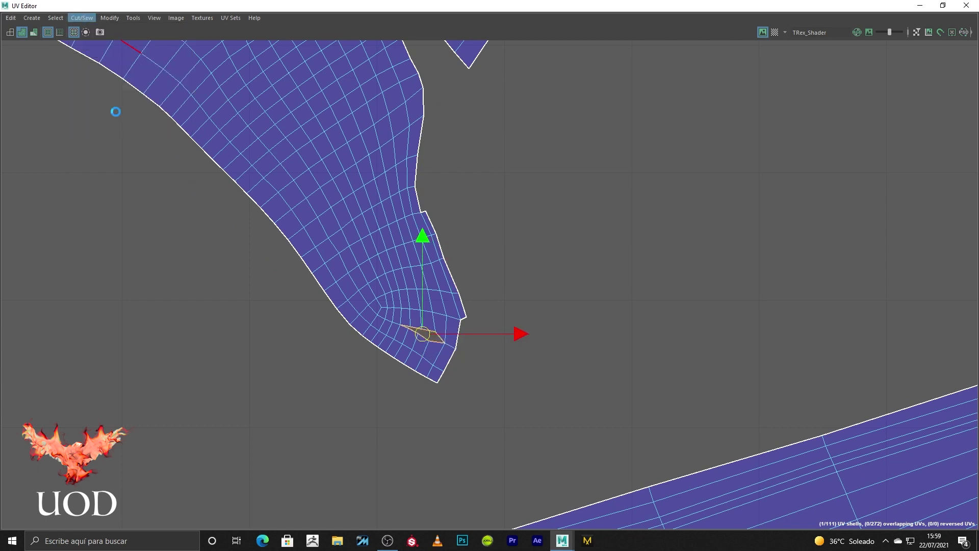
scroll(515, 184, down, 2)
scroll(459, 174, down, 3)
mouse_move(507, 151)
alt+middle_down()
mouse_move(416, 306)
mouse_move(433, 372)
alt+middle_up()
scroll(528, 216, down, 3)
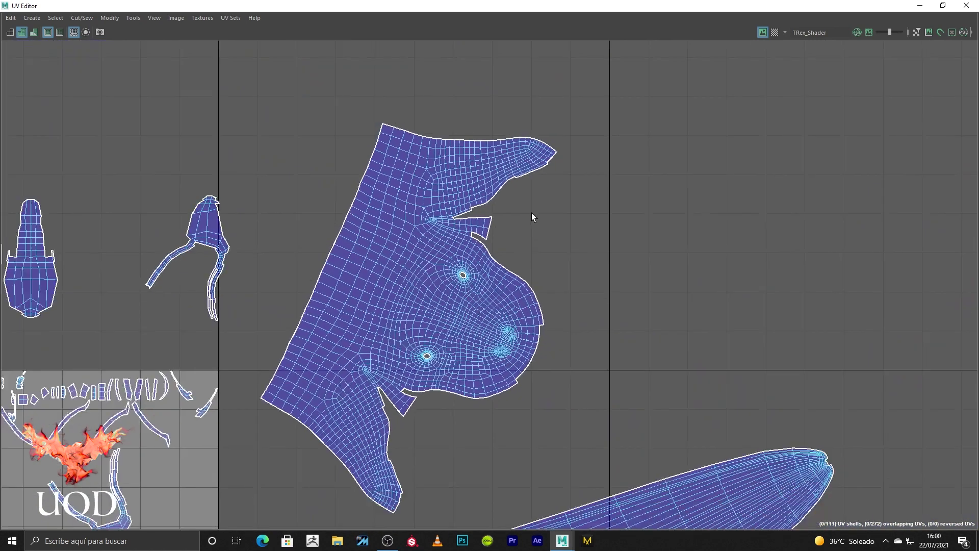
scroll(552, 191, up, 1)
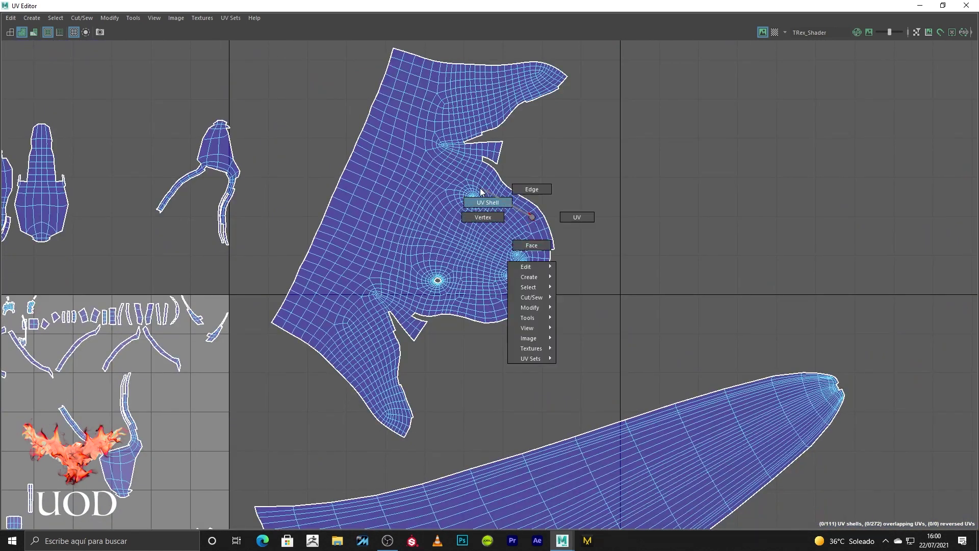
- Minimize the UV Editor and orbit the perspective view around to the T-Rex head
right_drag(531, 216, 505, 207)
click(510, 214)
click(915, 5)
mouse_move(595, 228)
alt+mouse_down()
mouse_move(560, 256)
mouse_move(568, 266)
alt+mouse_up()
scroll(561, 255, up, 2)
- Select the upper and lower jaw face loops while orbiting to inspect the open mouth
shift+double_click(328, 236)
mouse_move(329, 236)
alt+mouse_down()
mouse_move(386, 199)
mouse_move(412, 243)
alt+mouse_up()
alt+drag(398, 296, 524, 292)
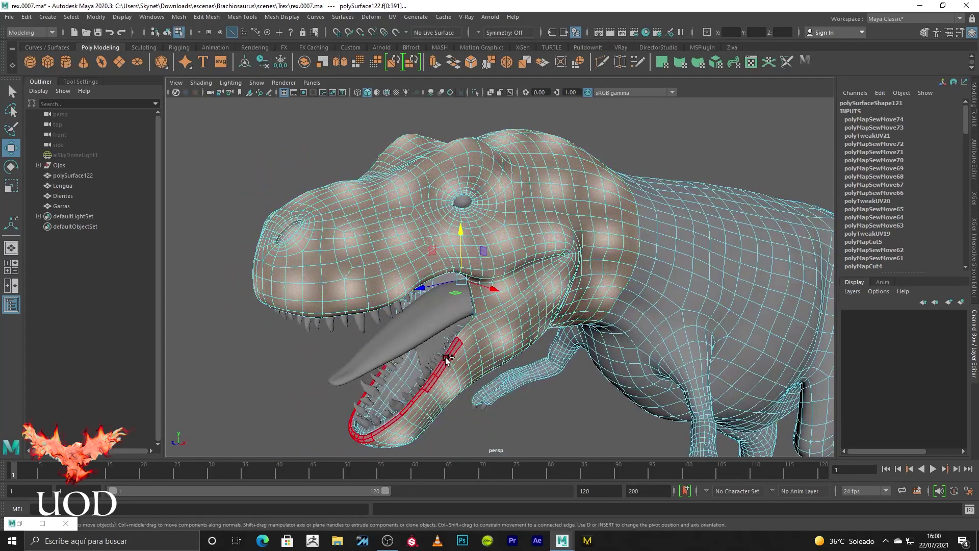
mouse_move(447, 356)
mouse_down()
mouse_move(408, 402)
mouse_move(283, 332)
mouse_up()
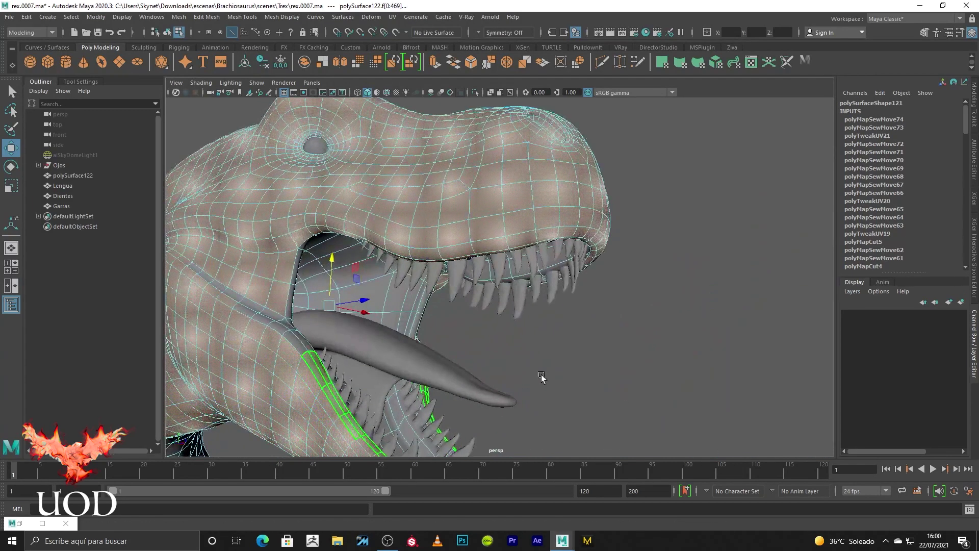
alt+drag(572, 350, 498, 334)
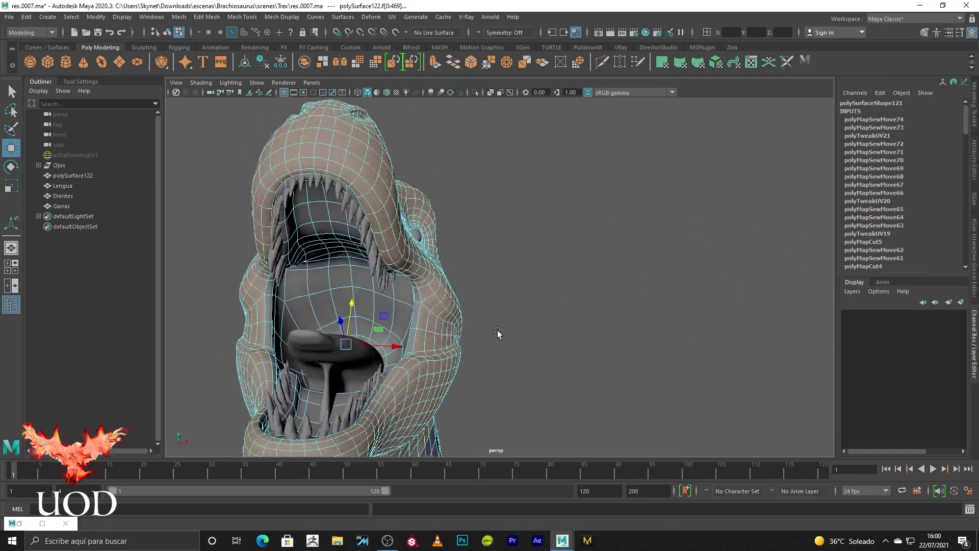
alt+drag(297, 264, 456, 152)
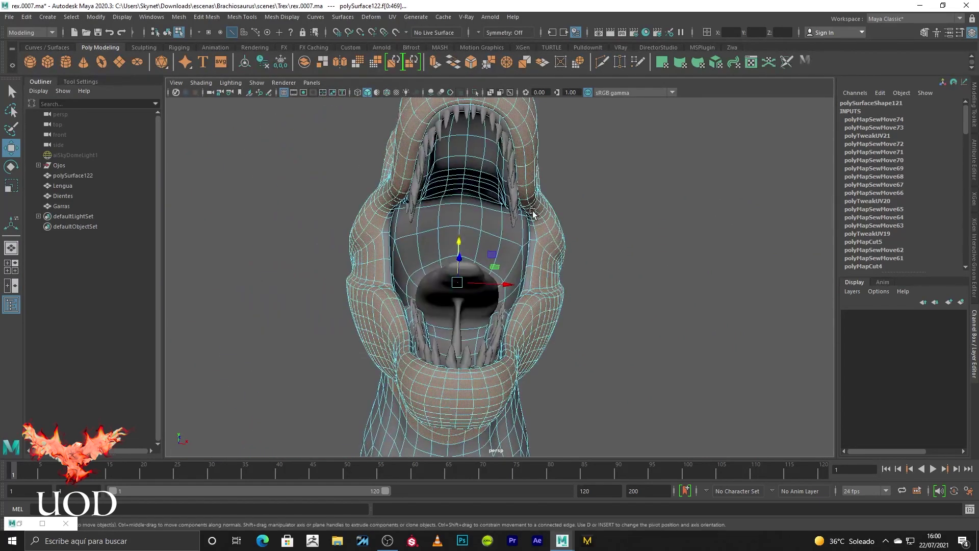
alt+drag(531, 213, 441, 233)
alt+drag(371, 290, 324, 306)
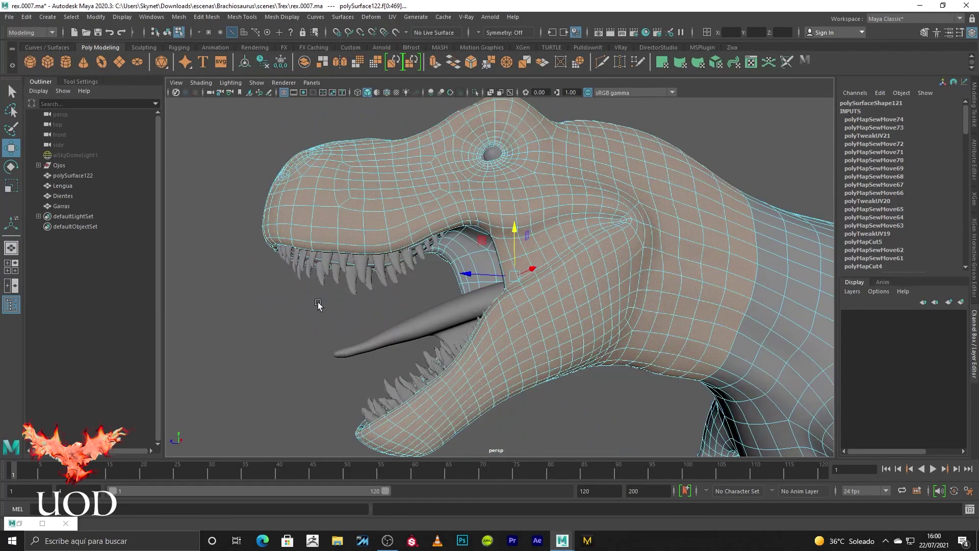
- Restore the UV Editor and move the mouth shells up and to the right
click(42, 523)
scroll(501, 228, down, 2)
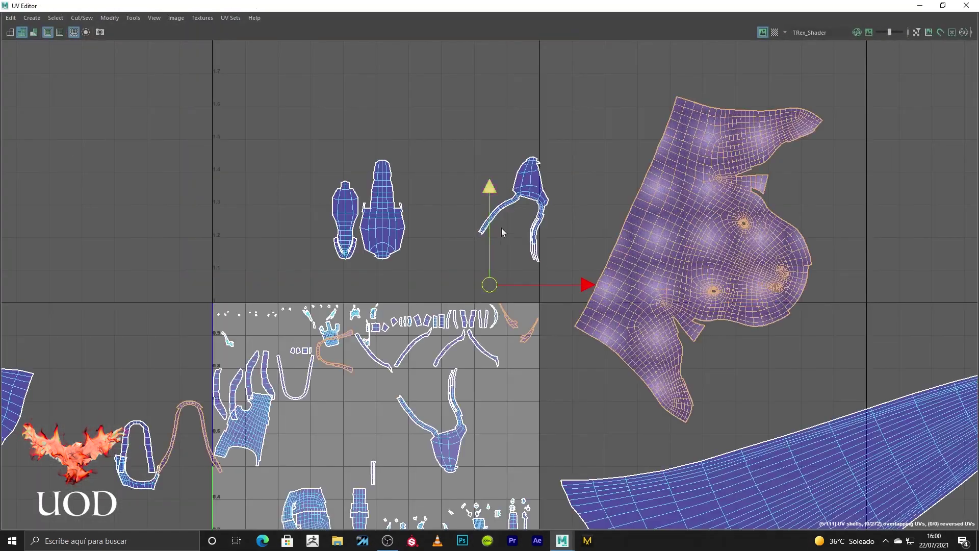
scroll(501, 228, down, 2)
alt+middle_drag(542, 280, 427, 243)
scroll(390, 255, down, 2)
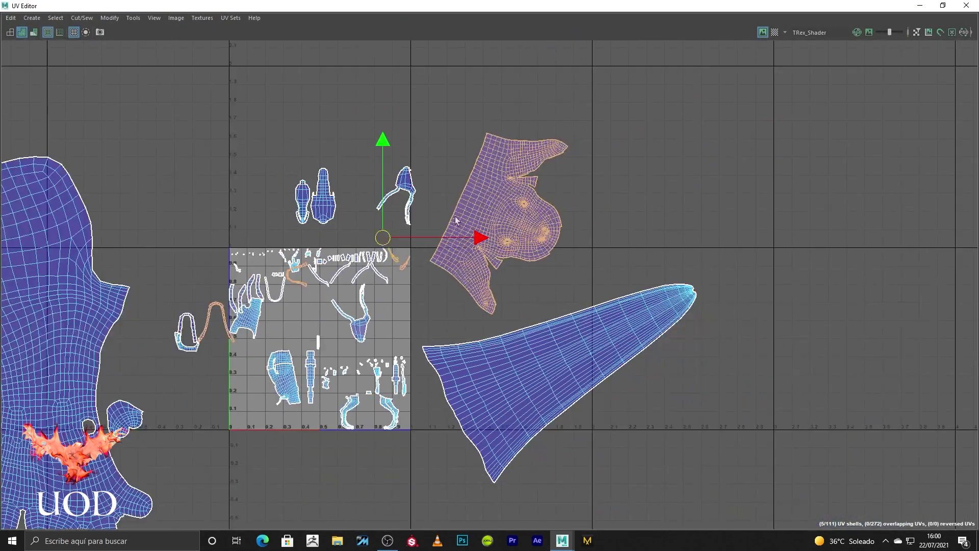
middle_click(697, 147)
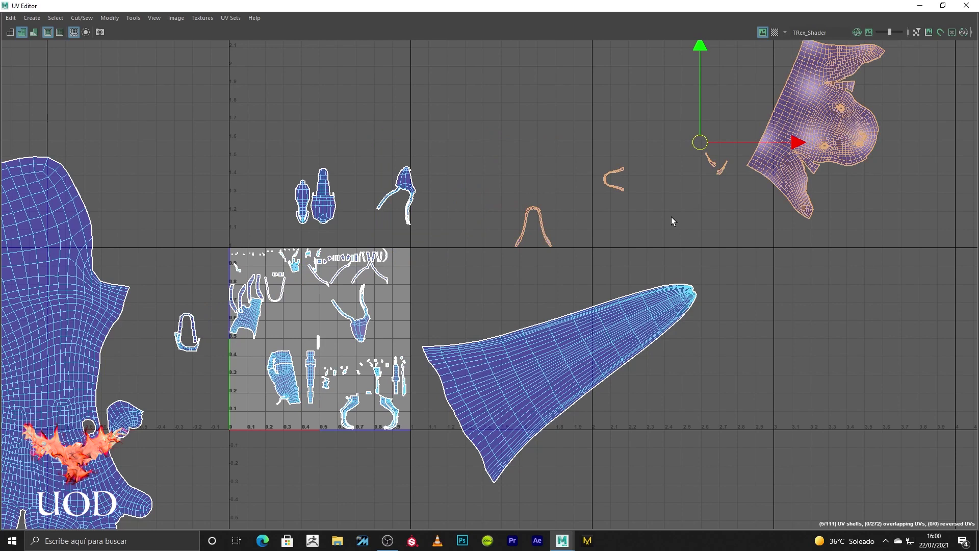
click(672, 220)
- In UV Shell mode, select the four mouth shells and place them beside the head shell
scroll(423, 261, up, 2)
scroll(374, 287, up, 2)
right_drag(374, 287, 321, 277)
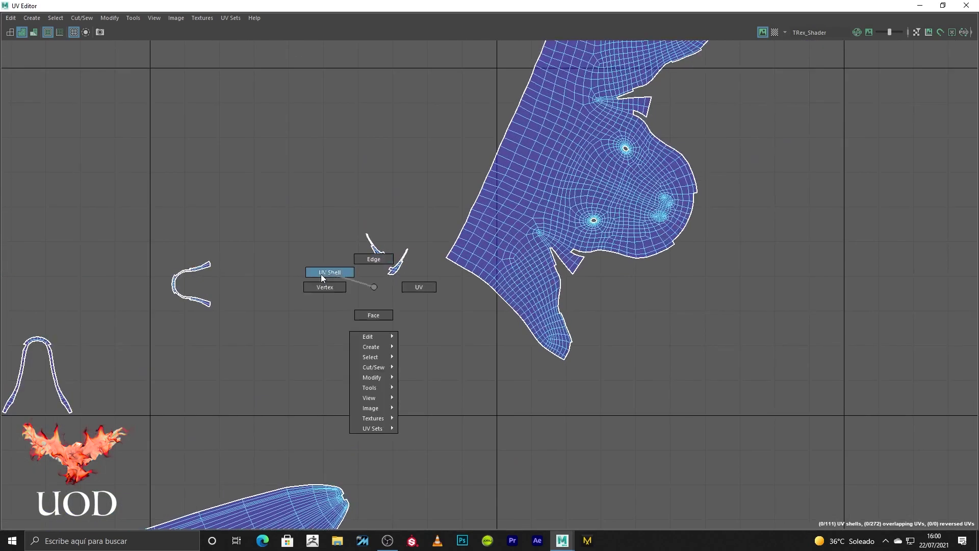
scroll(321, 274, down, 2)
drag(416, 223, 94, 399)
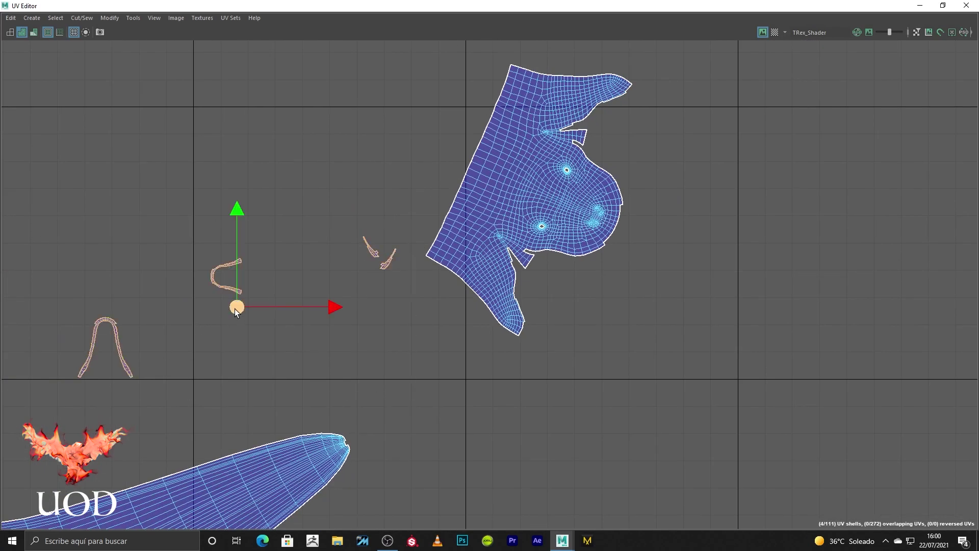
middle_click(625, 301)
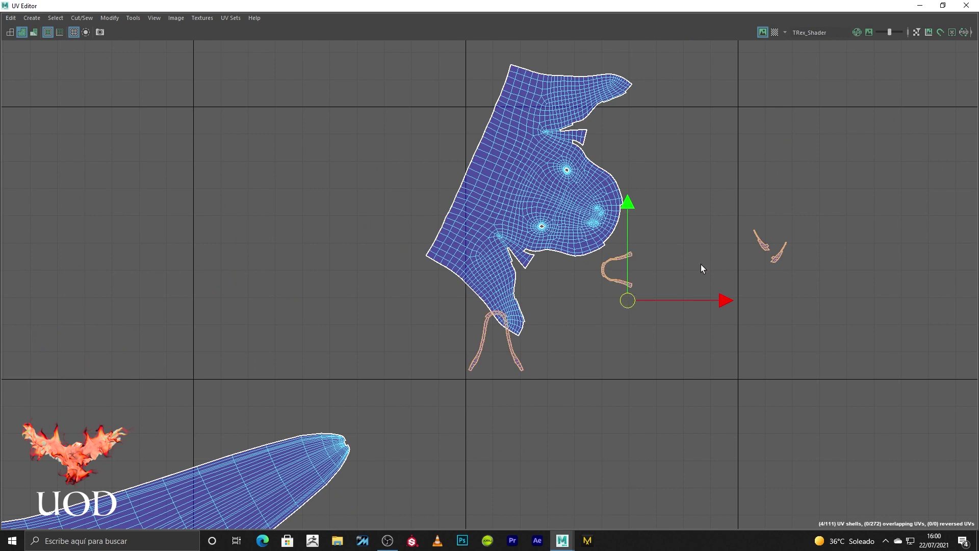
middle_click(735, 255)
click(714, 297)
- Select the U-shaped, small and arch-shaped mouth shells, leaving the head shell out
scroll(739, 240, up, 2)
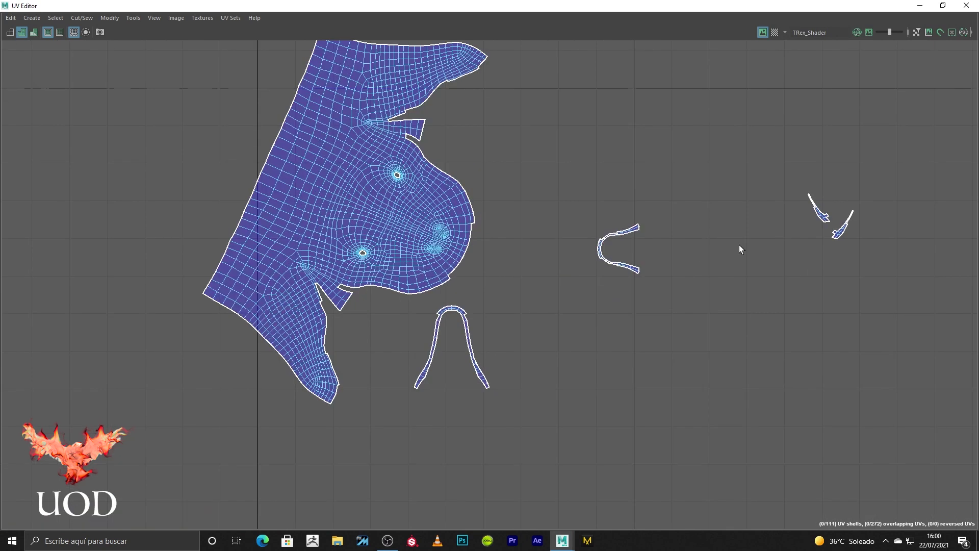
drag(673, 292, 585, 320)
shift+drag(531, 296, 402, 427)
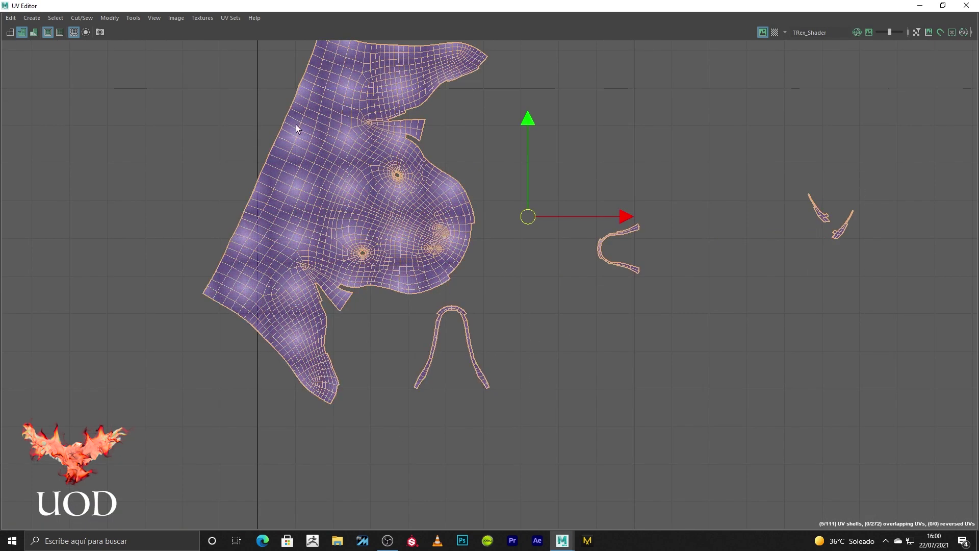
ctrl+click(405, 222)
- Apply a cut to the mouth shells, then stitch the shell-tip edge together
click(82, 18)
click(102, 71)
scroll(455, 151, up, 3)
scroll(474, 180, up, 3)
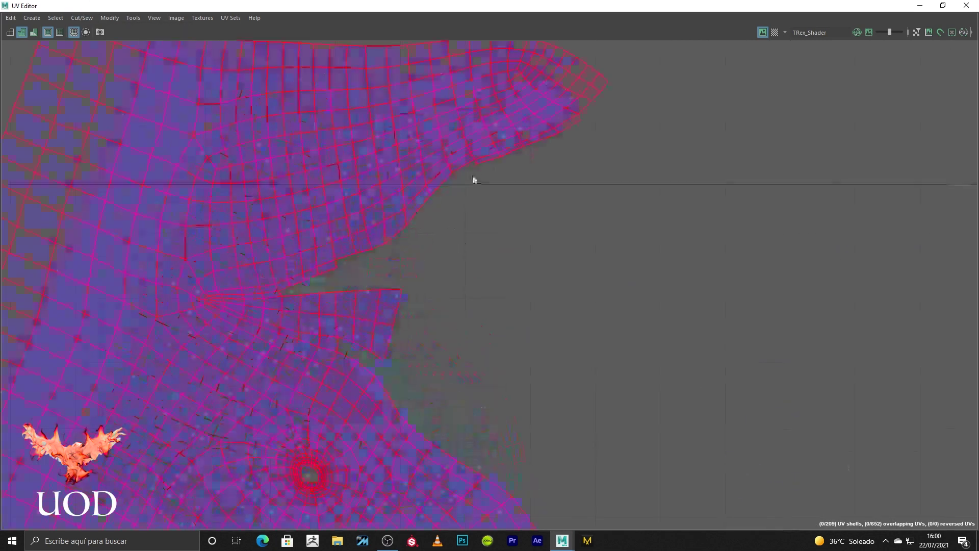
drag(611, 84, 585, 111)
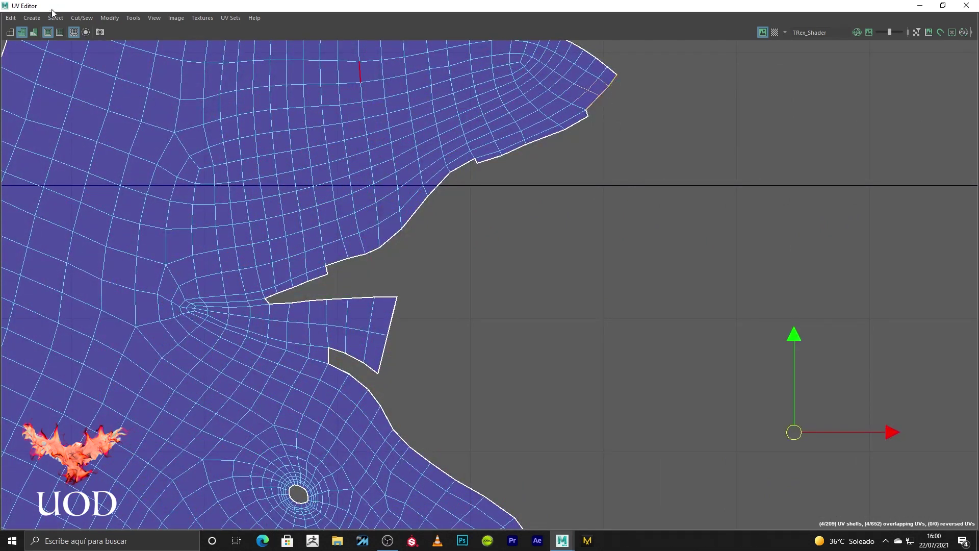
click(77, 18)
click(146, 126)
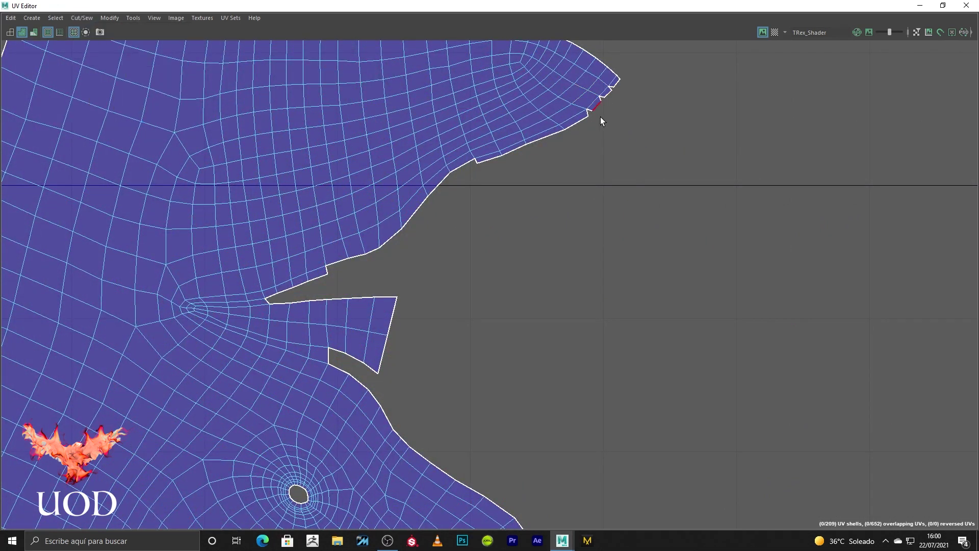
- Select the jagged border edges at the shell tip and sew each notch down the border closed
click(602, 97)
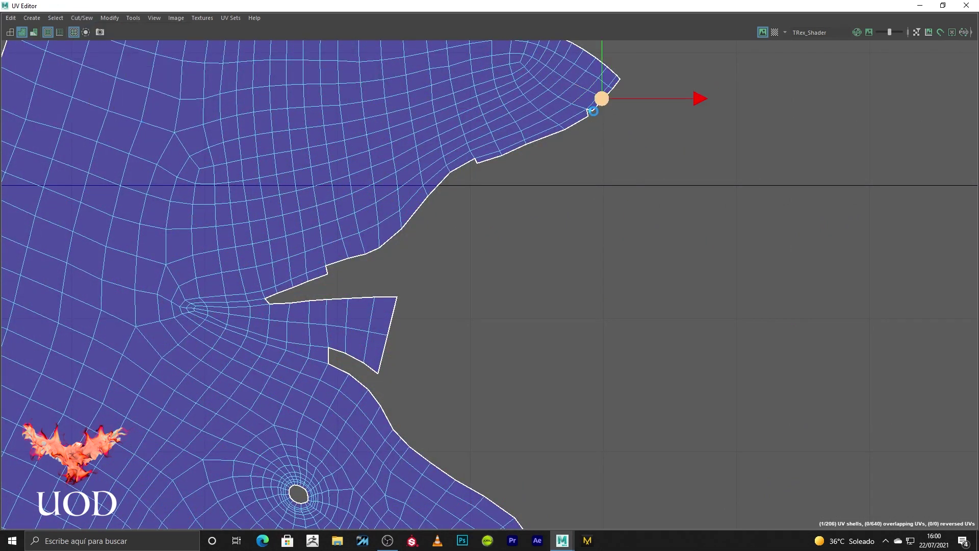
click(590, 112)
right_drag(449, 185, 478, 165)
click(474, 162)
click(452, 176)
click(431, 198)
click(406, 232)
click(382, 250)
click(369, 259)
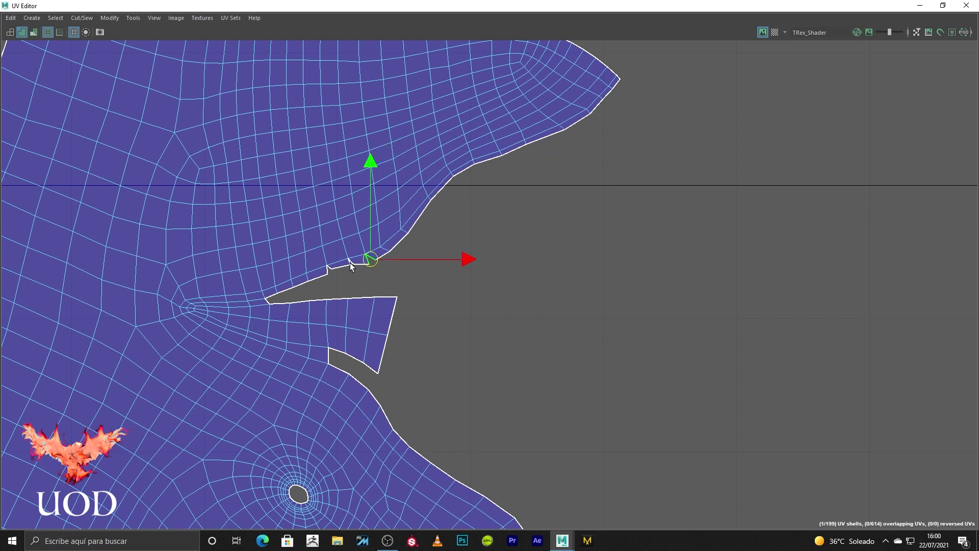
click(350, 262)
click(327, 272)
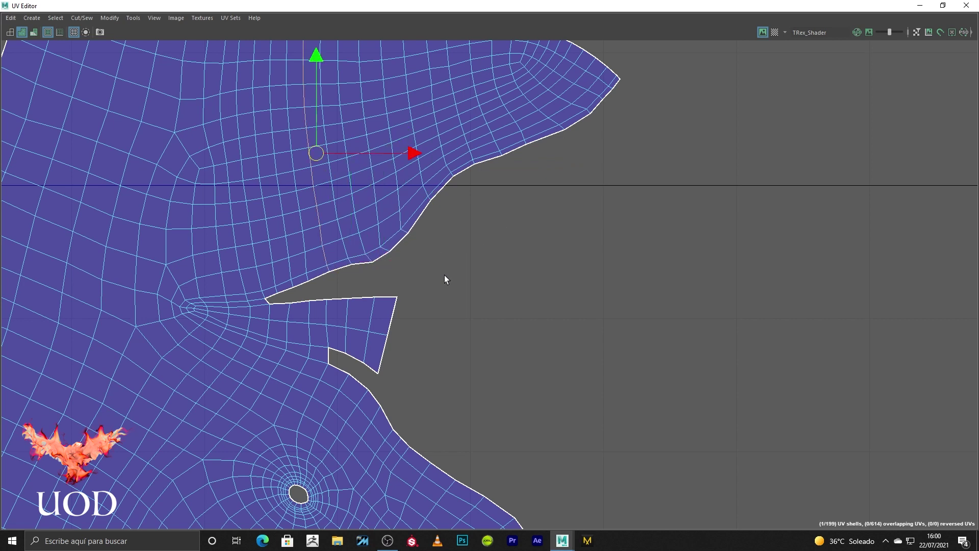
- On the lower part of the border, select the notch edges and sew the notch shut
scroll(443, 278, down, 3)
alt+middle_drag(408, 344, 326, 223)
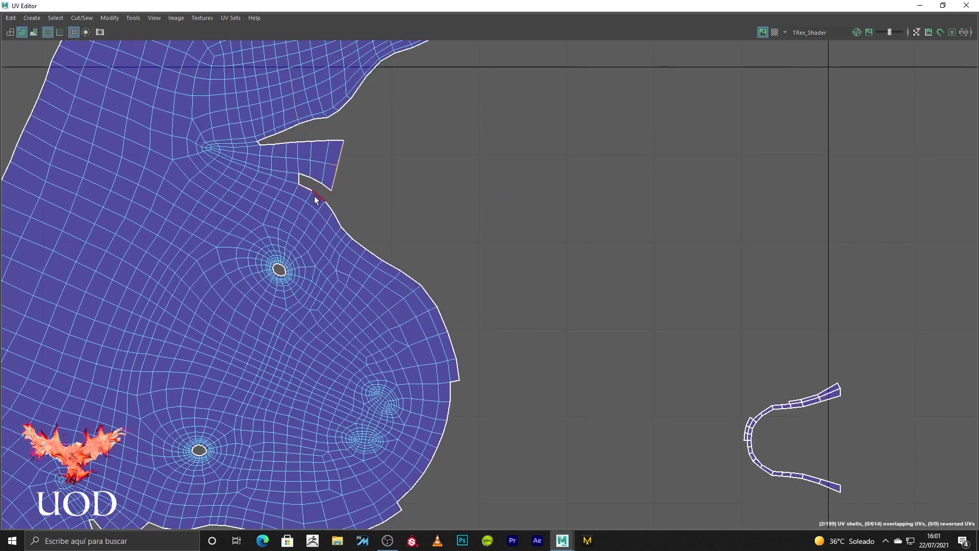
drag(300, 197, 300, 195)
drag(342, 199, 350, 214)
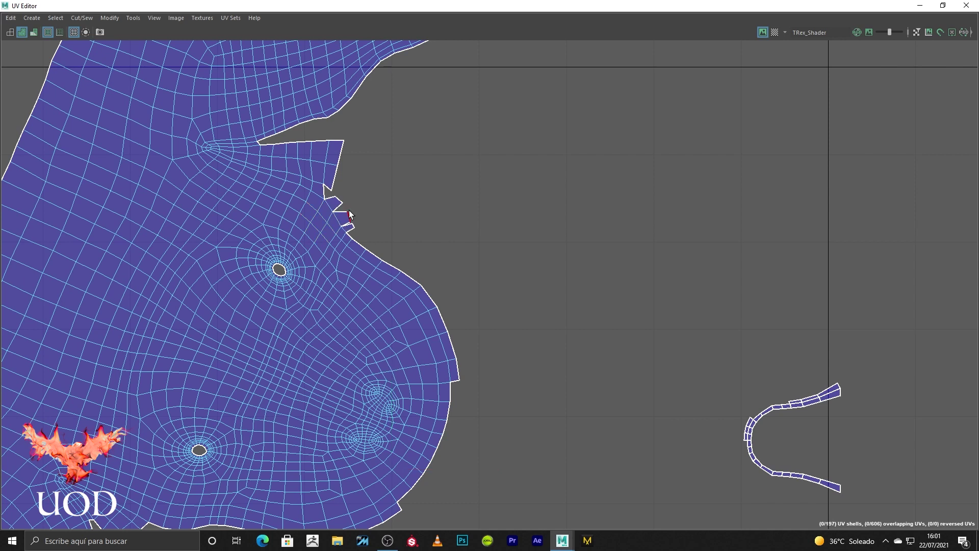
scroll(329, 192, up, 2)
click(331, 191)
click(339, 195)
shift+right_drag(367, 223, 367, 234)
click(344, 214)
- Select the border edges further down and sew the remaining notches closed one by one
drag(437, 256, 343, 369)
shift+right_drag(413, 253, 359, 252)
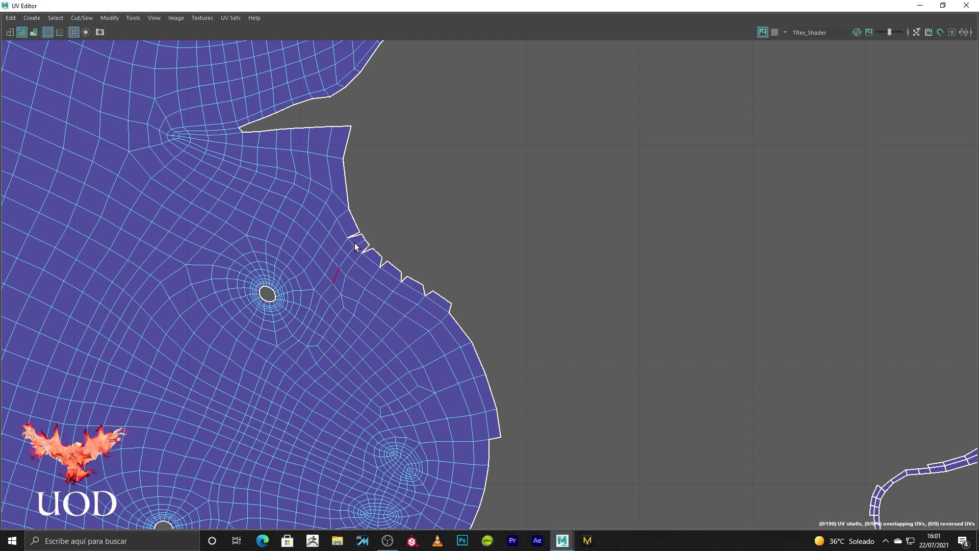
click(351, 239)
mouse_move(357, 244)
shift+right_down()
mouse_move(357, 255)
mouse_move(415, 294)
shift+right_up()
click(368, 249)
click(383, 268)
click(403, 279)
click(428, 290)
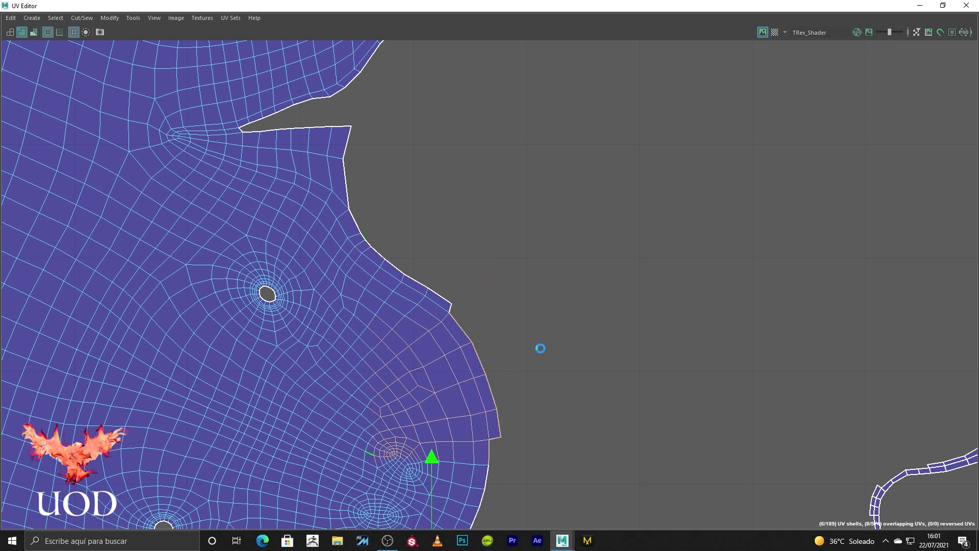
- Sew the notches along the right border of the head UV shell closed
alt+middle_drag(512, 395, 491, 245)
click(492, 246)
mouse_move(507, 194)
shift+right_down()
mouse_move(514, 205)
mouse_move(499, 127)
shift+right_up()
click(503, 212)
click(507, 193)
click(503, 164)
click(492, 136)
- Sew the upper-right notch and the small notch edges on the right border
click(458, 85)
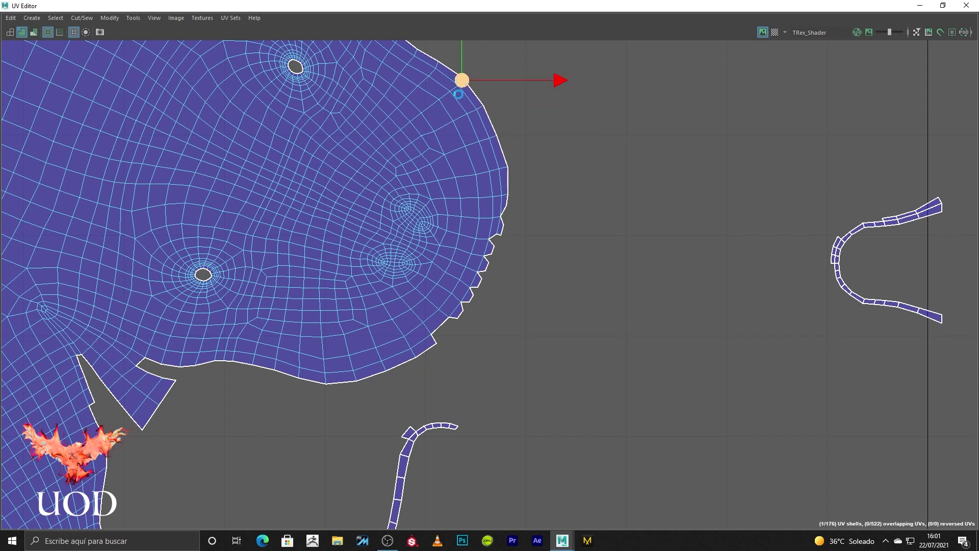
click(499, 235)
click(498, 237)
mouse_move(498, 238)
mouse_down()
mouse_move(479, 251)
mouse_move(490, 268)
mouse_up()
click(487, 266)
click(498, 244)
click(481, 259)
- Sew the remaining notches along the lower border, then hide the UV Editor to view the model
click(487, 276)
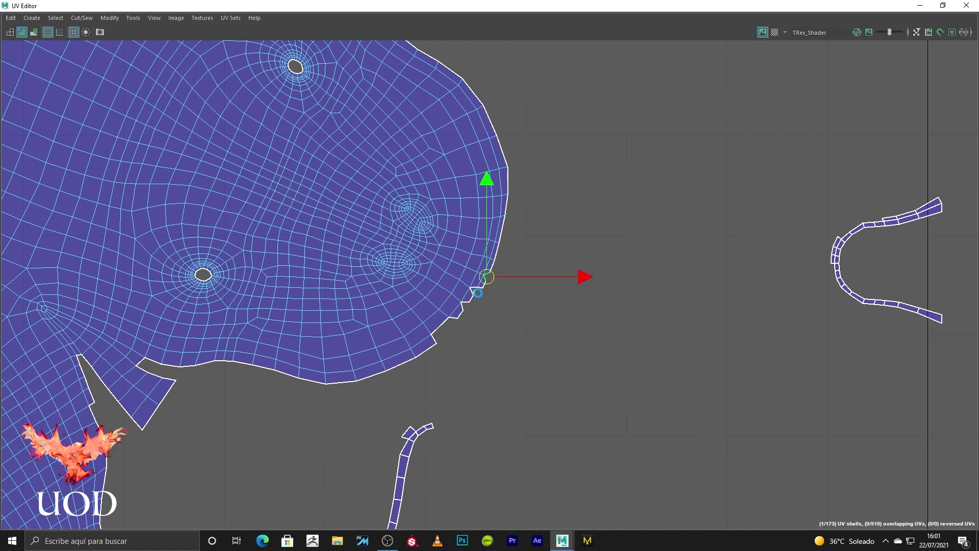
double_click(470, 313)
click(479, 287)
click(469, 308)
click(456, 332)
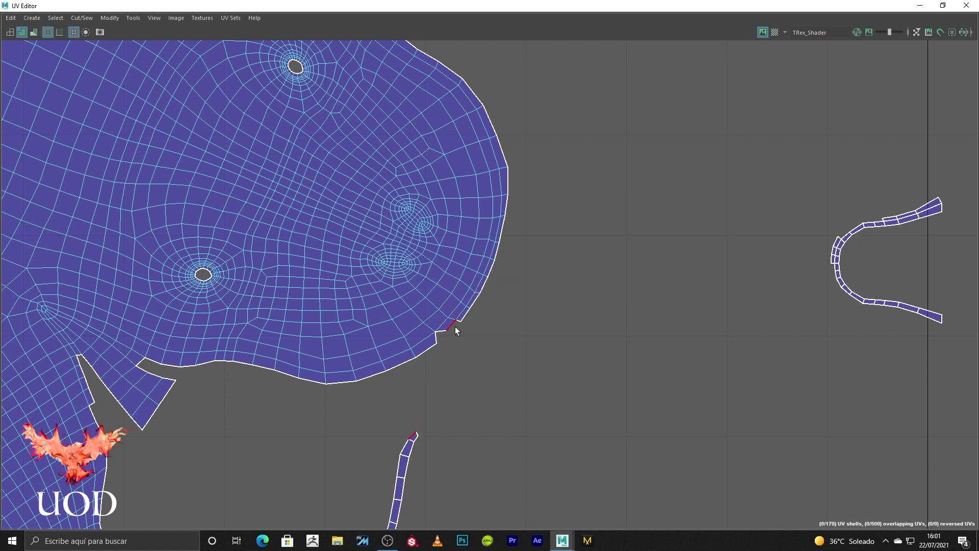
drag(458, 322, 436, 341)
click(451, 341)
click(457, 327)
click(502, 327)
scroll(525, 311, down, 5)
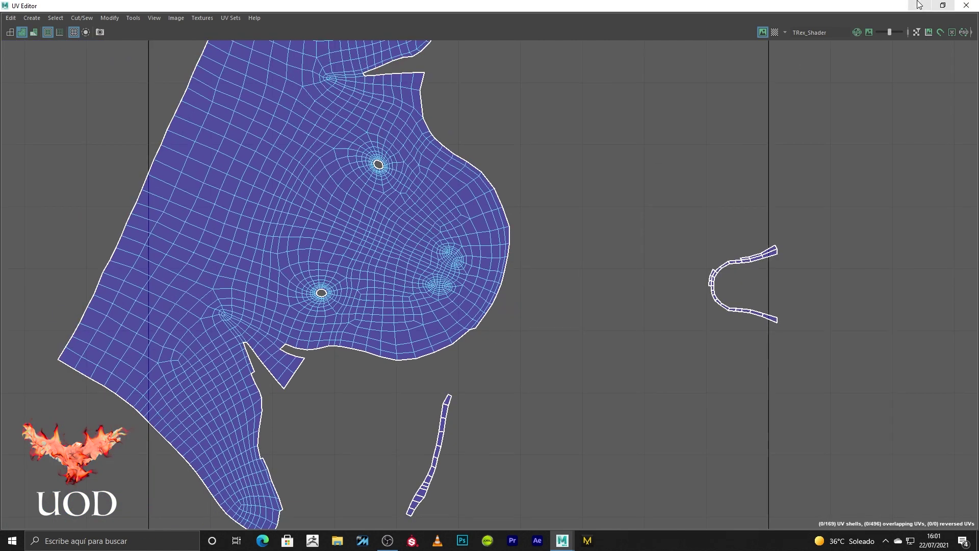
click(919, 5)
right_click(485, 181)
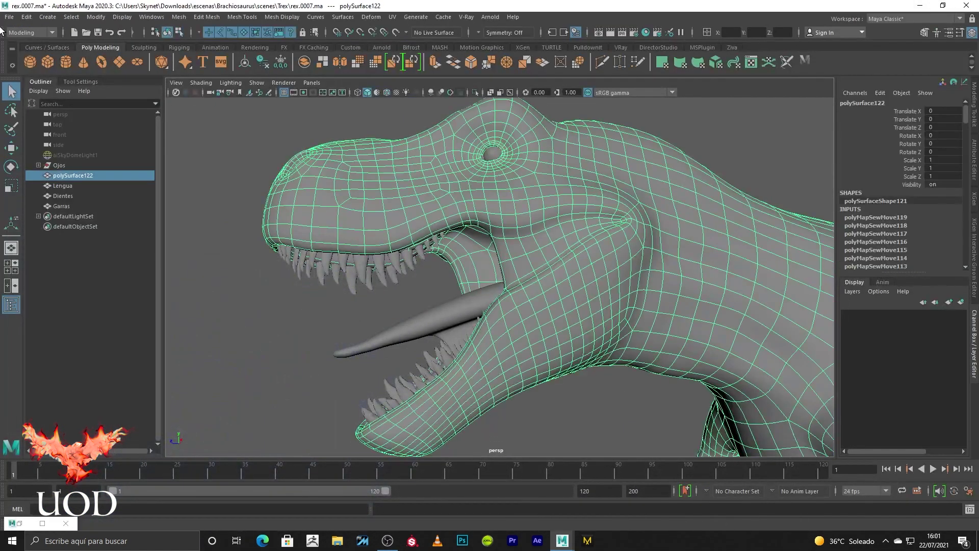
click(26, 17)
click(214, 142)
click(269, 192)
click(356, 209)
click(42, 523)
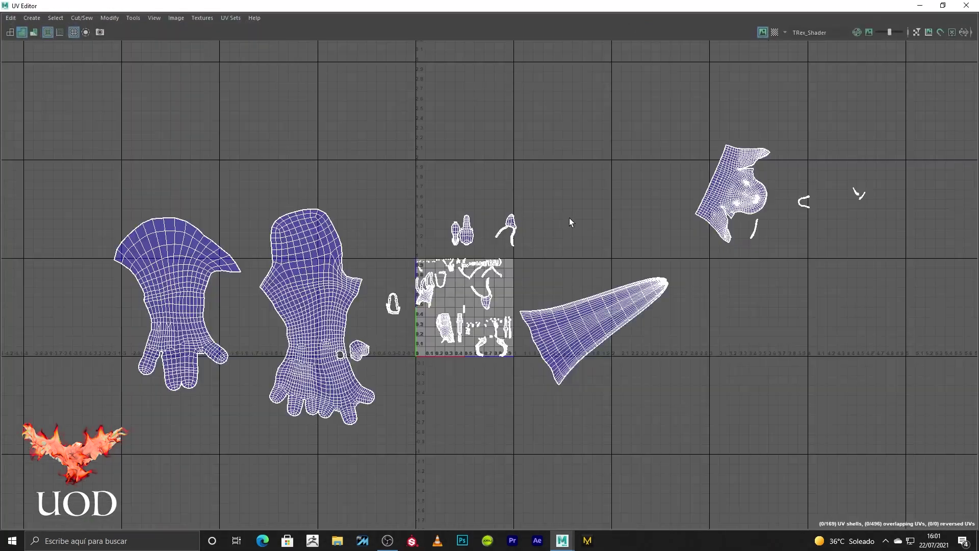
scroll(838, 188, up, 3)
scroll(873, 193, up, 3)
scroll(669, 175, up, 2)
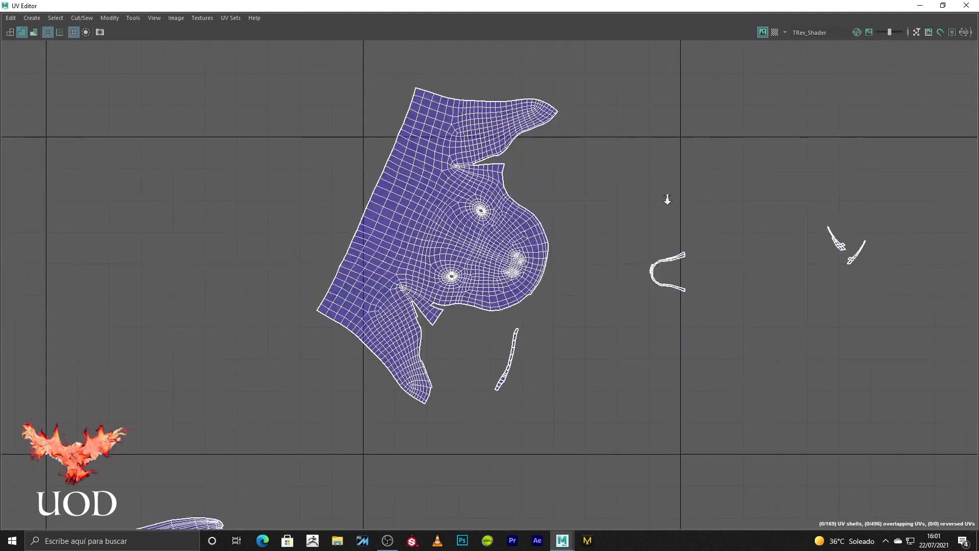
right_click(668, 198)
scroll(482, 305, up, 2)
- Select the head shell's lower boundary edges and apply Cut/Sew > Move and Sew
scroll(482, 305, up, 2)
drag(507, 331, 337, 366)
click(82, 18)
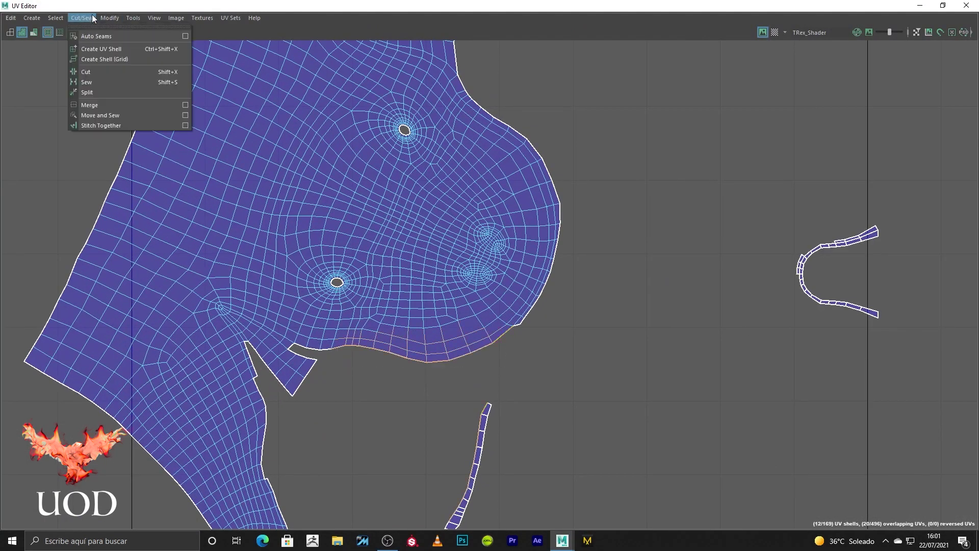
click(136, 115)
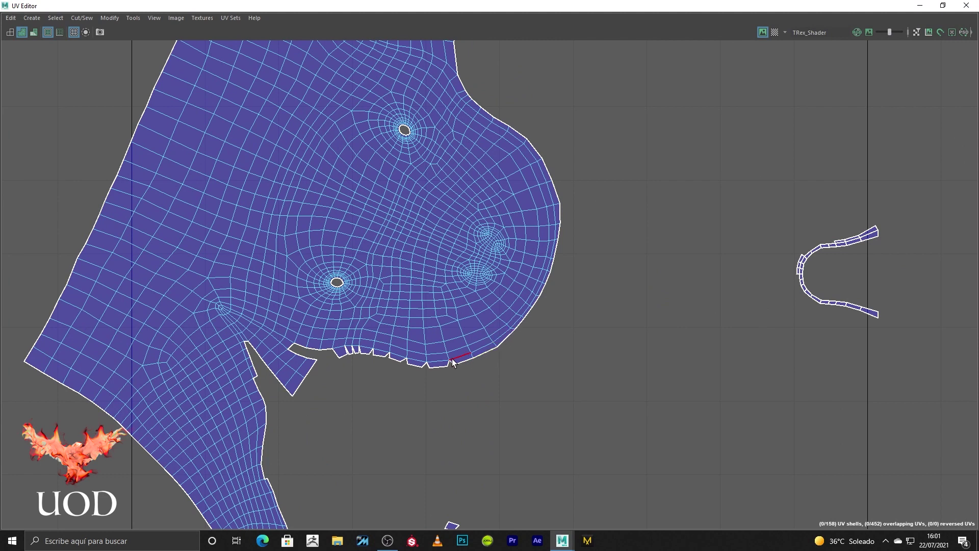
- Sew the lower notches and join the flap's top edge to the main shell
scroll(449, 363, up, 2)
scroll(337, 328, up, 2)
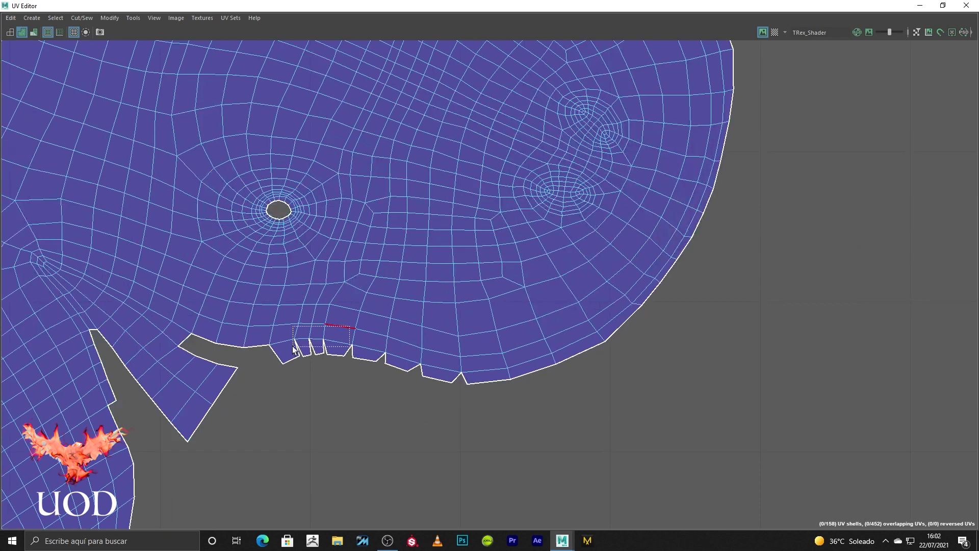
drag(345, 355, 347, 356)
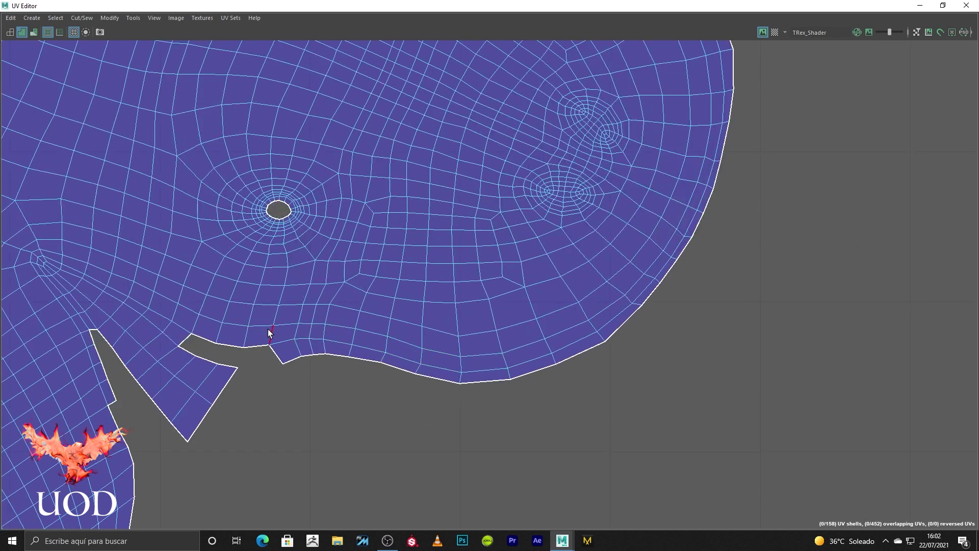
click(240, 365)
drag(206, 366, 207, 367)
- Sew the notched edges along the side flap's border smooth
scroll(124, 317, down, 2)
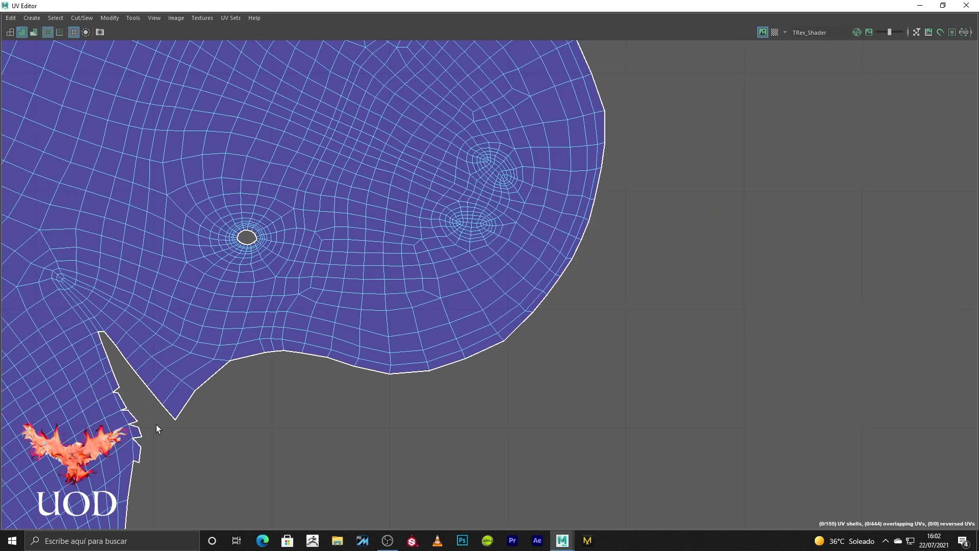
alt+middle_drag(156, 424, 326, 232)
drag(341, 266, 295, 300)
scroll(298, 253, up, 2)
scroll(311, 224, up, 3)
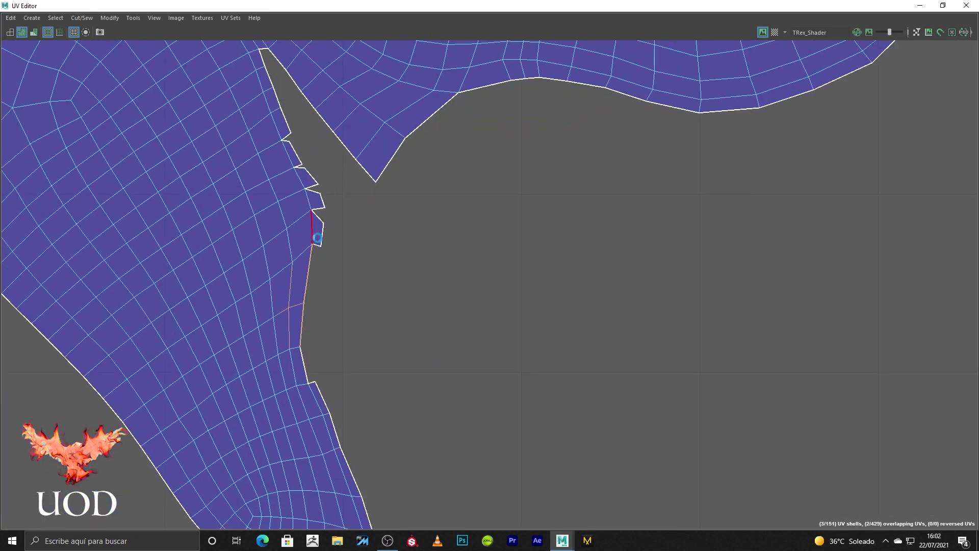
drag(303, 184, 294, 165)
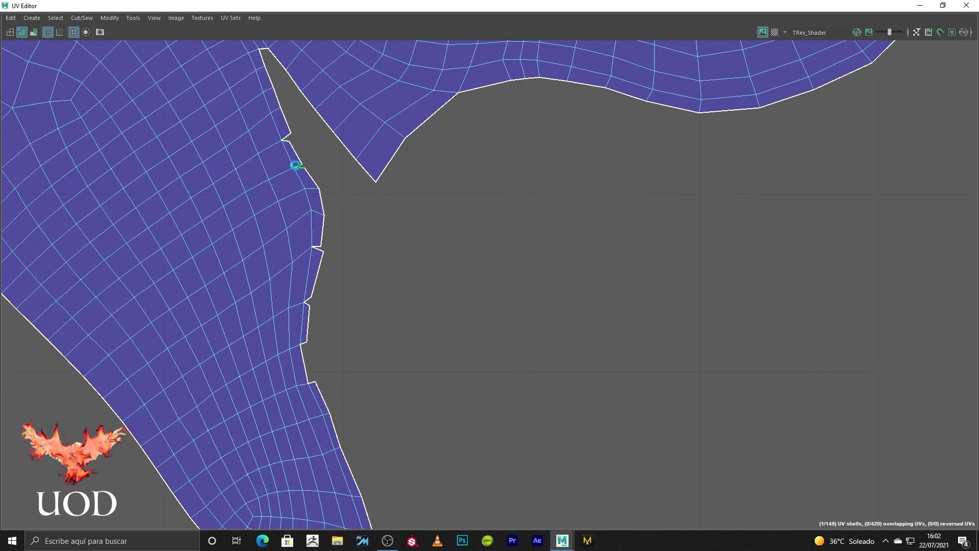
click(285, 131)
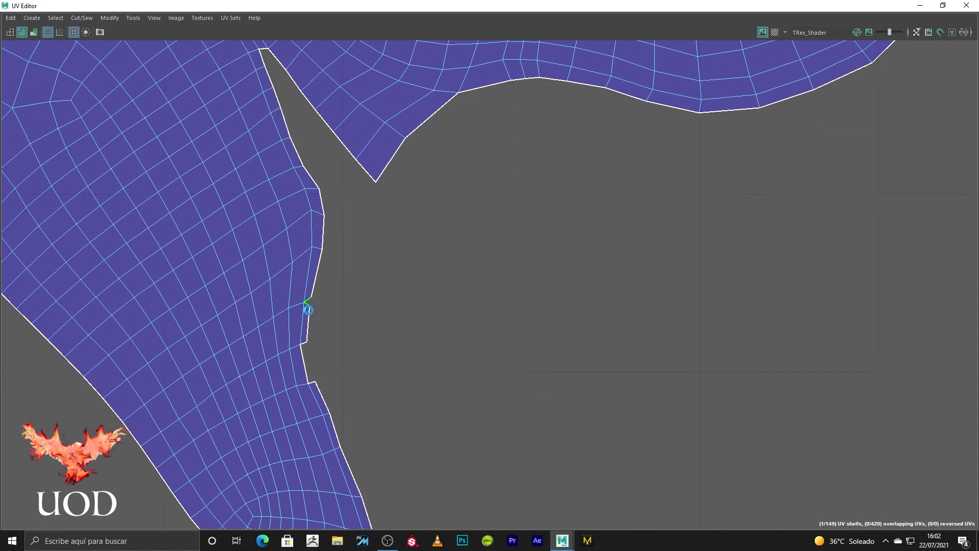
drag(283, 379, 305, 347)
- Select the U-shaped mouth shell and zoom in on it
scroll(562, 296, down, 5)
scroll(586, 286, up, 3)
scroll(729, 201, up, 2)
scroll(750, 216, up, 2)
drag(775, 186, 609, 376)
scroll(588, 277, up, 2)
scroll(537, 328, up, 1)
scroll(481, 432, up, 1)
scroll(482, 435, up, 2)
scroll(485, 402, up, 1)
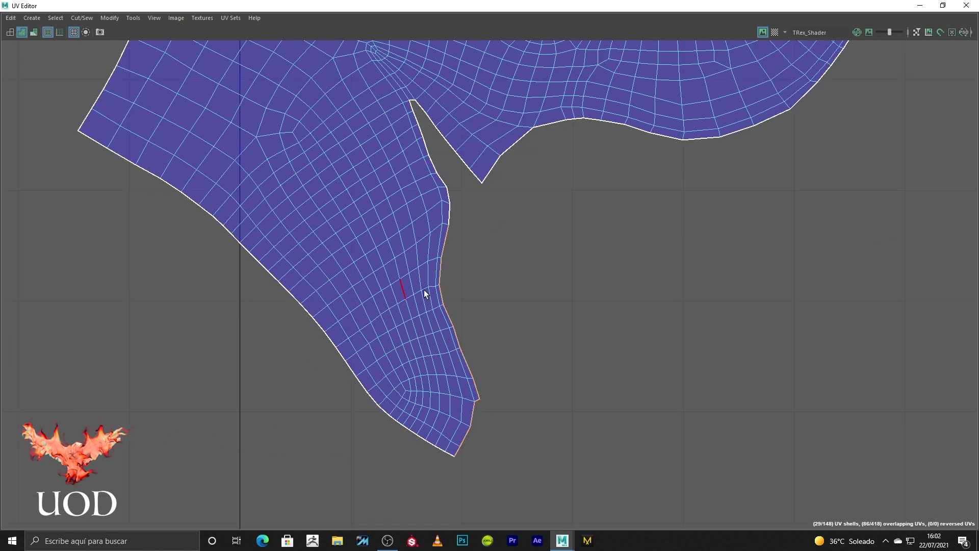
- Move and Sew the selected edges along the jaw flap's right border
drag(484, 245, 404, 303)
click(82, 17)
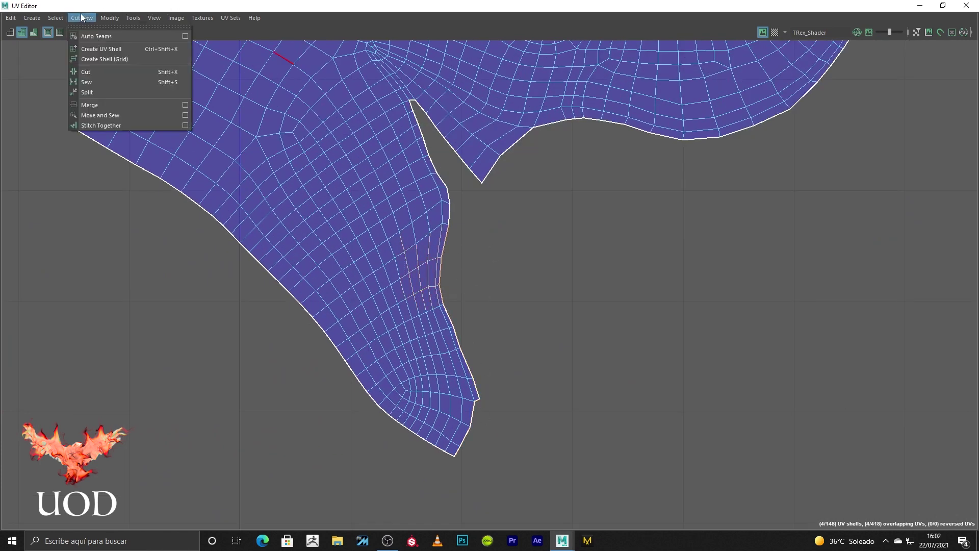
click(128, 115)
scroll(418, 283, up, 1)
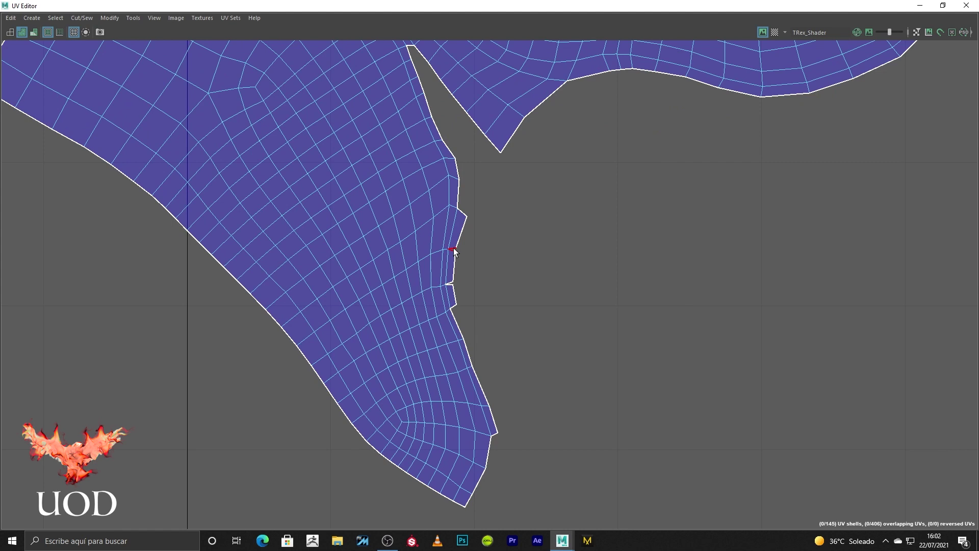
- Sew the remaining right-border notches closed down to the flap's lower tip
ctrl+click(465, 324)
ctrl+click(452, 282)
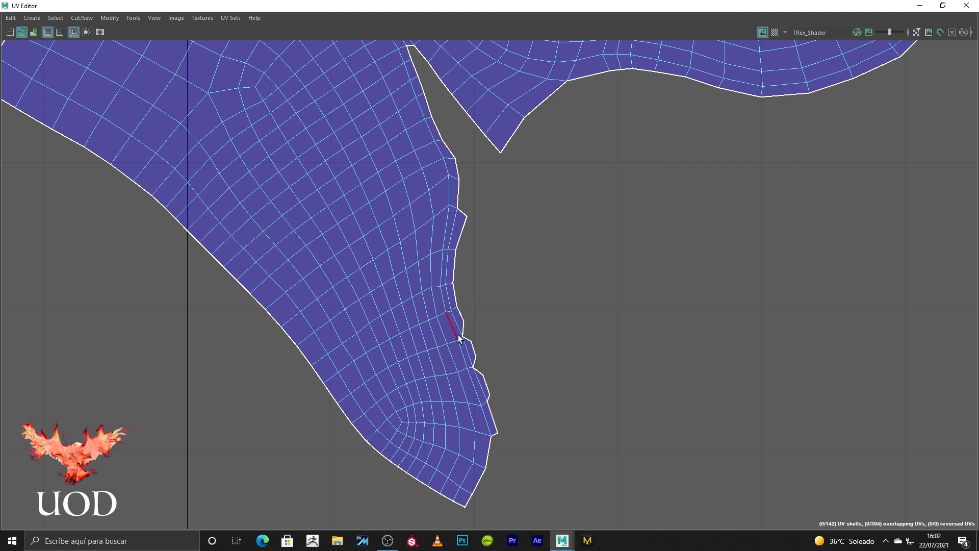
ctrl+click(483, 372)
ctrl+click(496, 474)
ctrl+click(493, 438)
ctrl+click(486, 473)
ctrl+click(496, 452)
ctrl+click(497, 465)
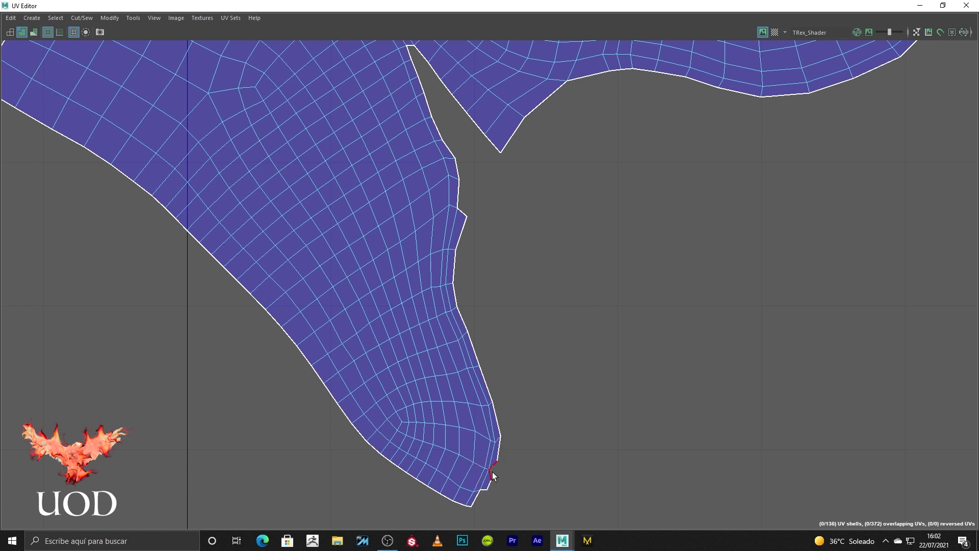
- Sew the jagged upper snout border and the small flap at the snout tip smooth
scroll(529, 374, down, 2)
scroll(728, 254, down, 1)
alt+middle_drag(727, 253, 626, 354)
scroll(499, 132, up, 2)
drag(430, 148, 431, 148)
scroll(525, 88, up, 2)
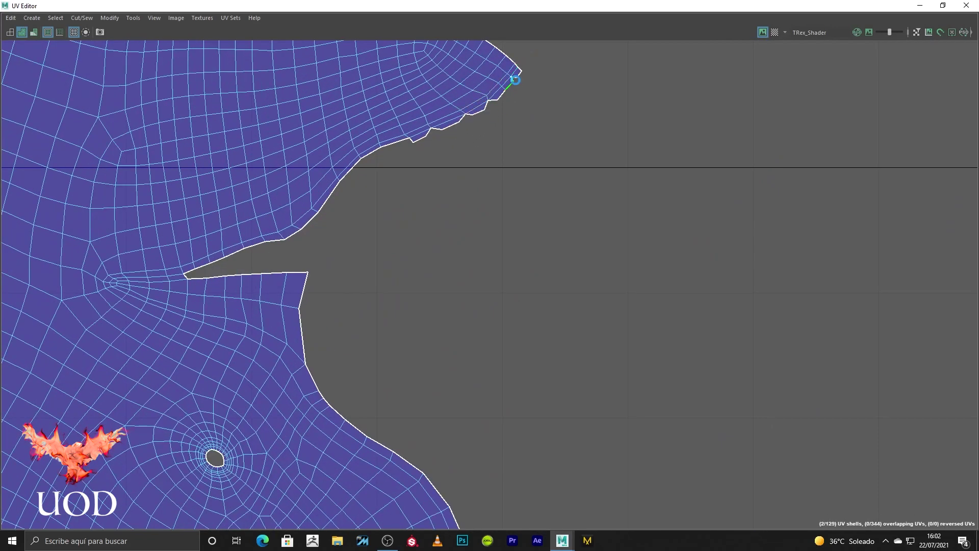
click(514, 78)
ctrl+drag(468, 115, 437, 132)
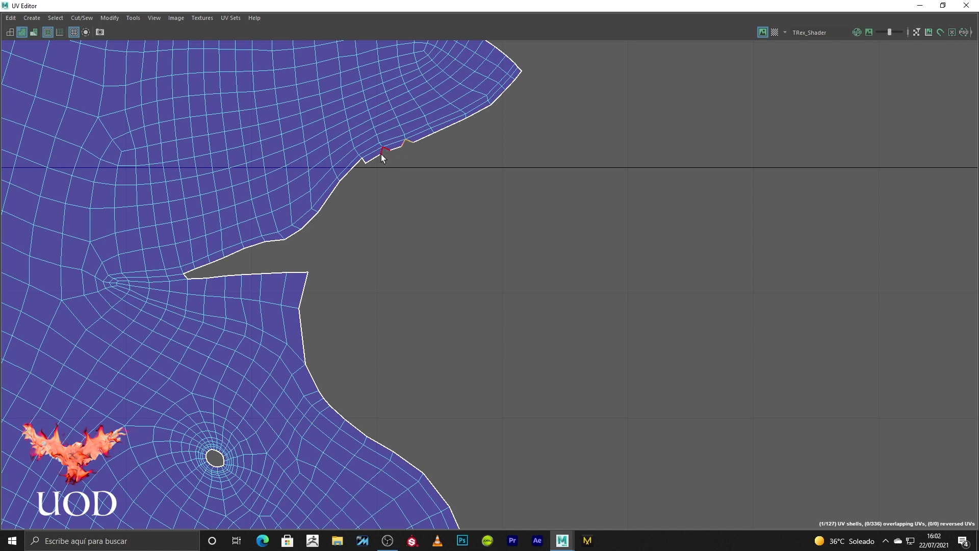
- Sew the jagged border edge, the lower slit and a small notch on the head UV shell
ctrl+drag(381, 154, 385, 152)
mouse_move(343, 191)
ctrl+mouse_down()
mouse_move(311, 236)
mouse_move(262, 252)
ctrl+mouse_up()
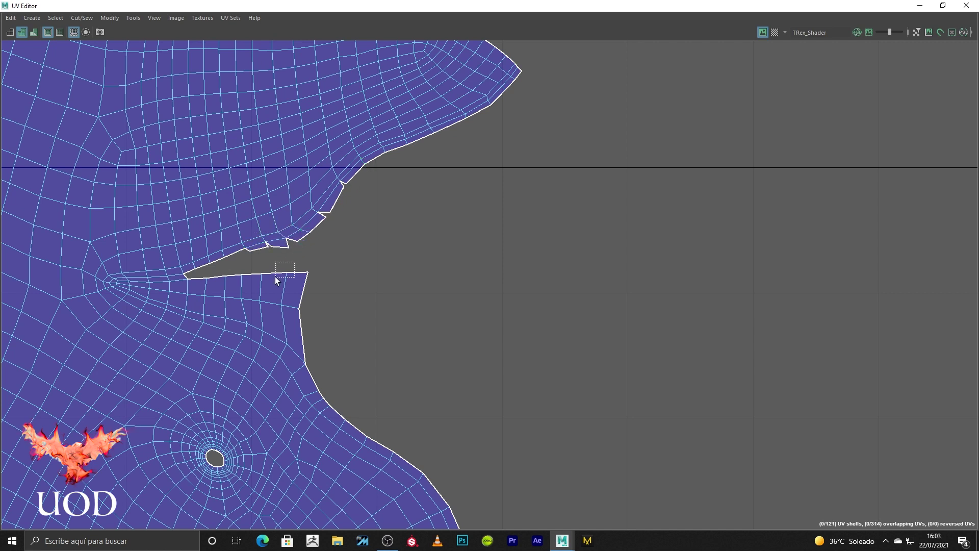
mouse_move(284, 276)
ctrl+mouse_down()
mouse_move(274, 269)
mouse_move(192, 280)
mouse_move(284, 256)
mouse_move(326, 217)
ctrl+mouse_up()
ctrl+drag(343, 182, 344, 185)
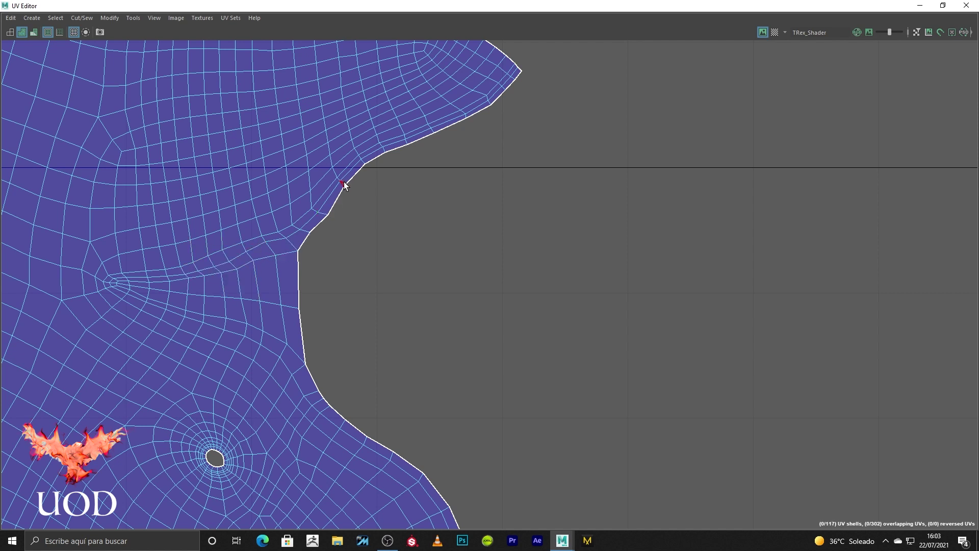
scroll(442, 212, down, 5)
scroll(472, 312, down, 2)
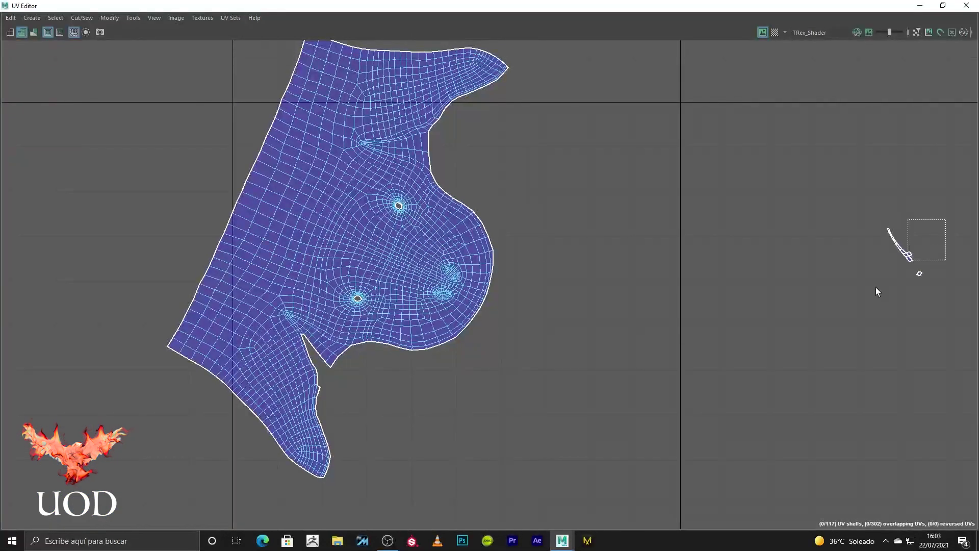
scroll(341, 334, up, 1)
scroll(316, 420, up, 5)
scroll(277, 354, up, 2)
scroll(148, 86, down, 1)
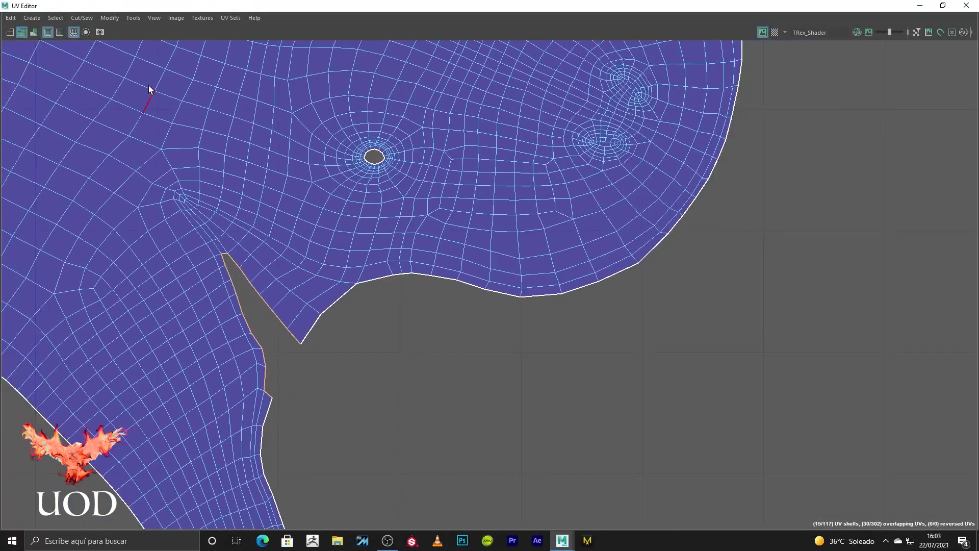
- Try Move and Sew on the small piece and the notch edges, undoing the bad sews
click(81, 18)
click(115, 108)
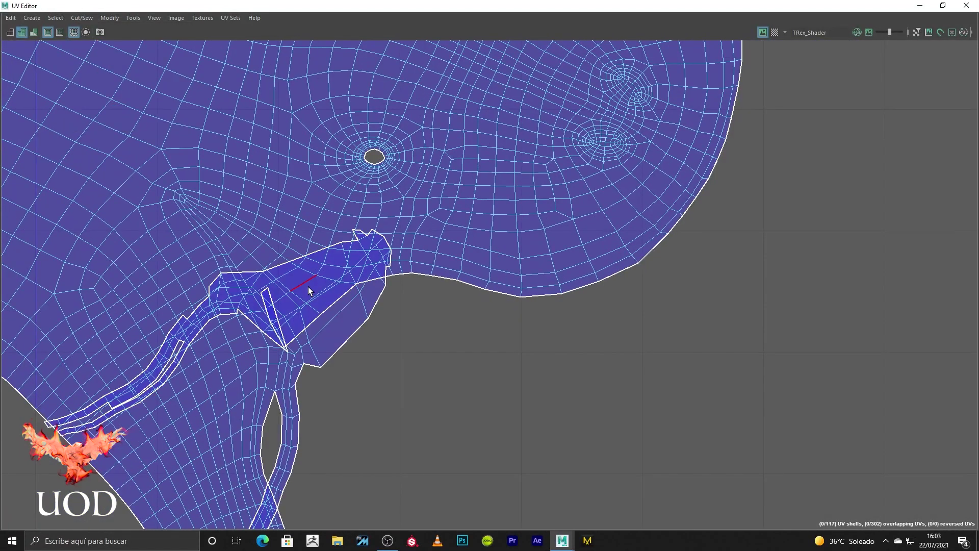
key(ctrl+z)
key(ctrl+z)
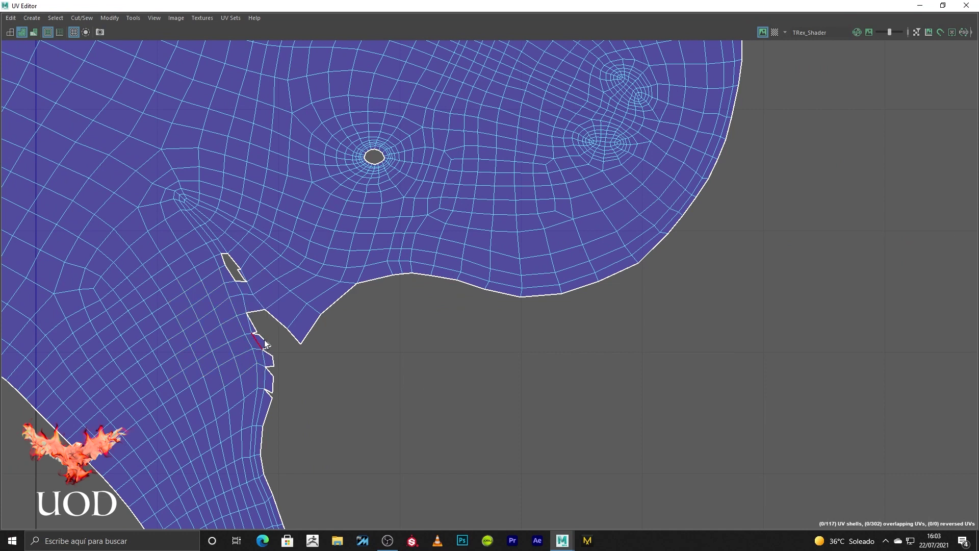
scroll(264, 344, up, 2)
drag(301, 299, 219, 374)
shift+right_drag(276, 372, 271, 388)
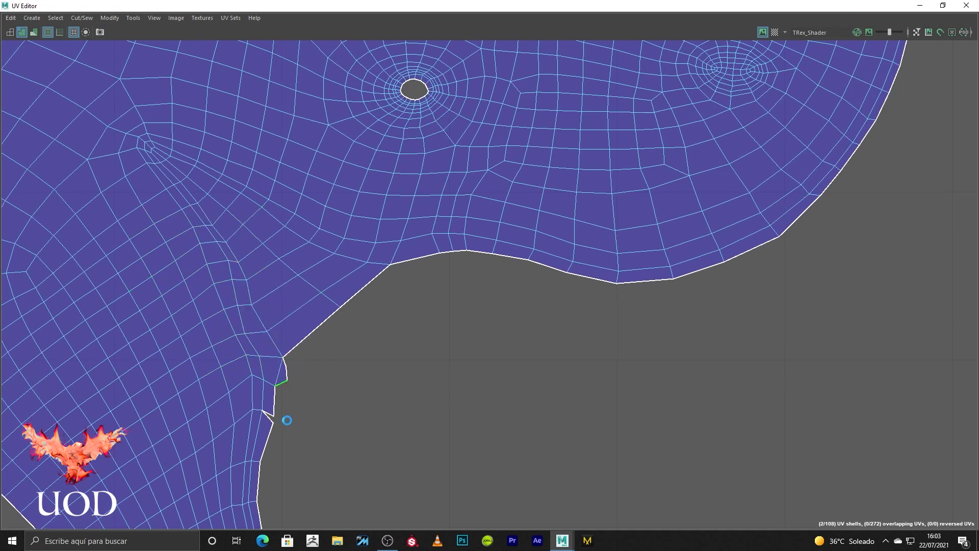
key(ctrl+z)
- Sew the small shell along the diagonal border and merge the notch sliver into the border
shift+right_drag(284, 367, 402, 338)
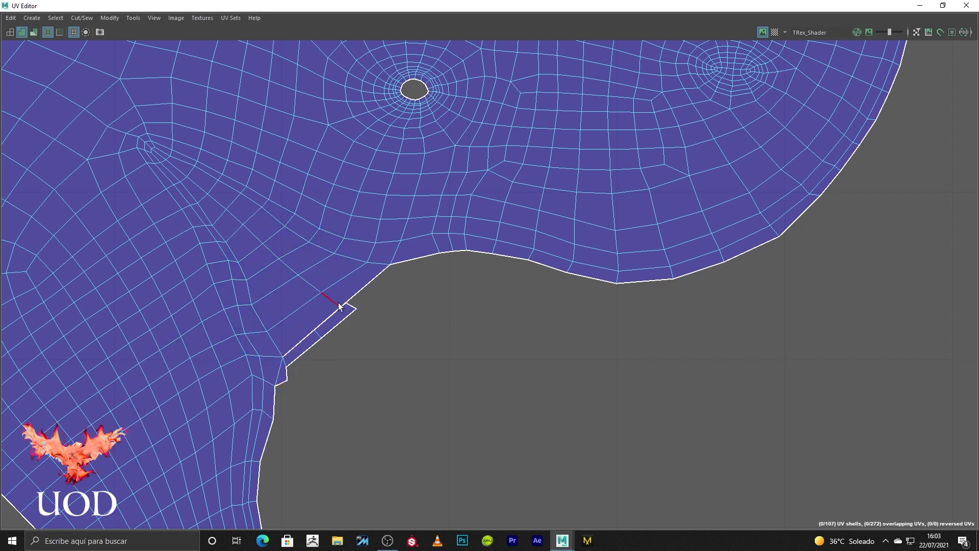
click(370, 286)
shift+right_drag(456, 266, 376, 277)
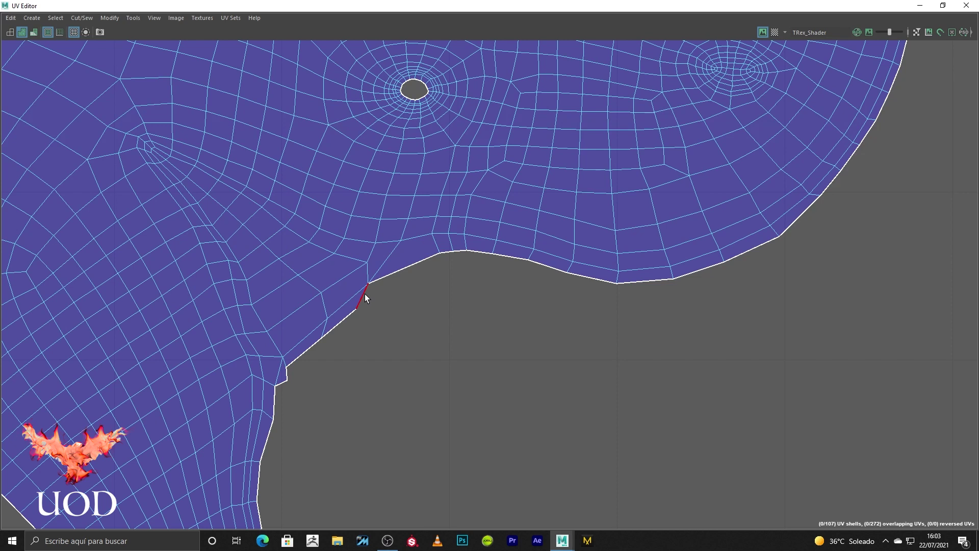
right_drag(378, 225, 326, 207)
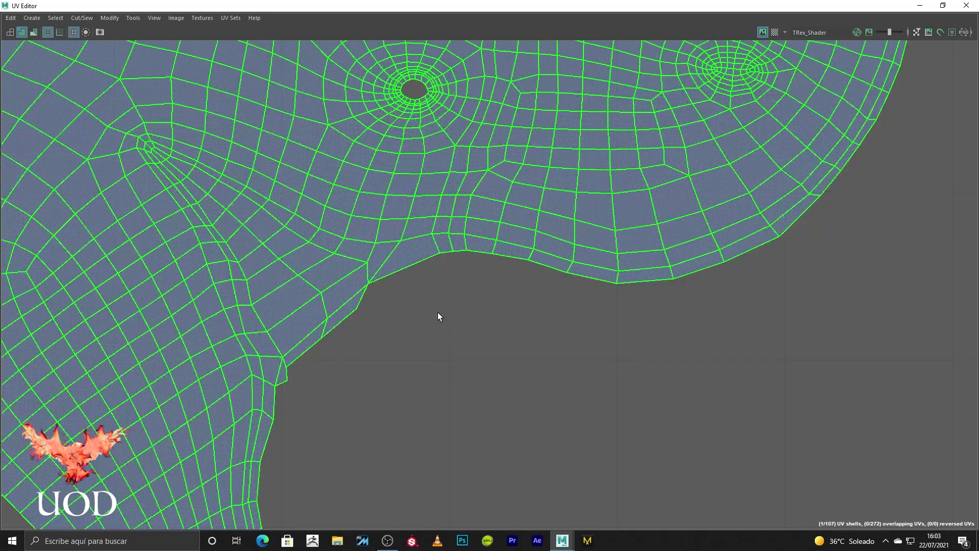
key(F10)
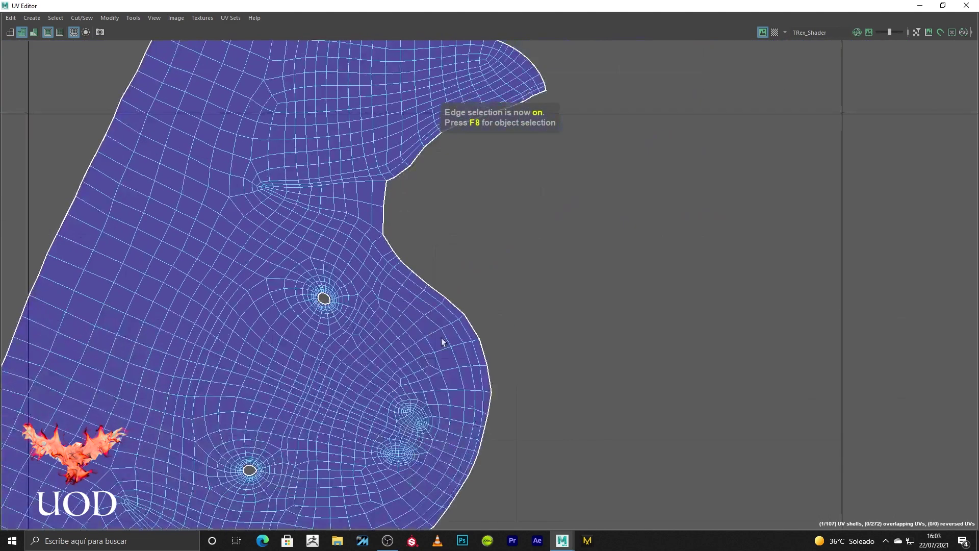
- Check the sewn mouth and tongue area on the 3D T-Rex head
click(963, 5)
mouse_move(673, 357)
alt+mouse_down()
mouse_move(598, 286)
mouse_move(589, 303)
mouse_move(541, 312)
alt+mouse_up()
alt+right_drag(541, 312, 587, 323)
click(43, 523)
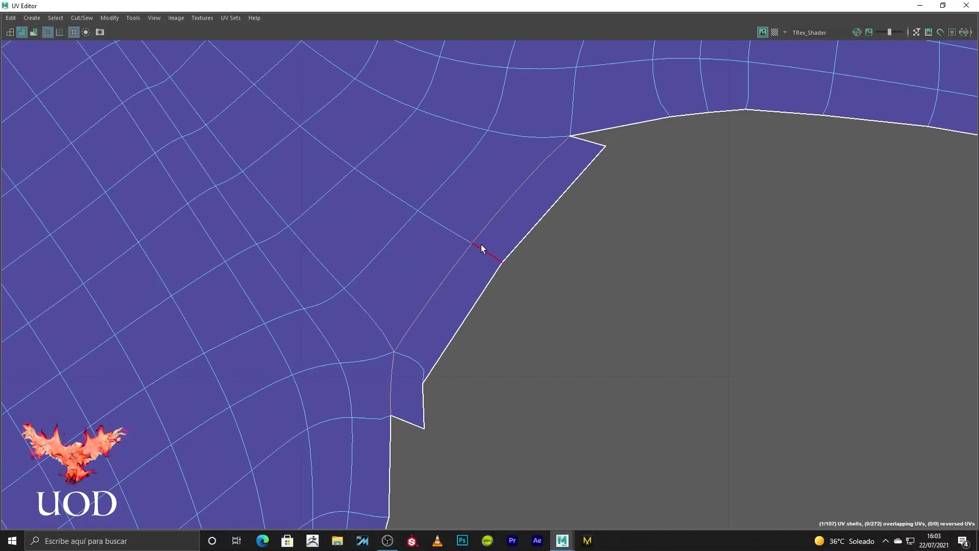
scroll(574, 175, down, 3)
- Reselect the polySurface122 mesh and bring up its UV Editor
click(919, 5)
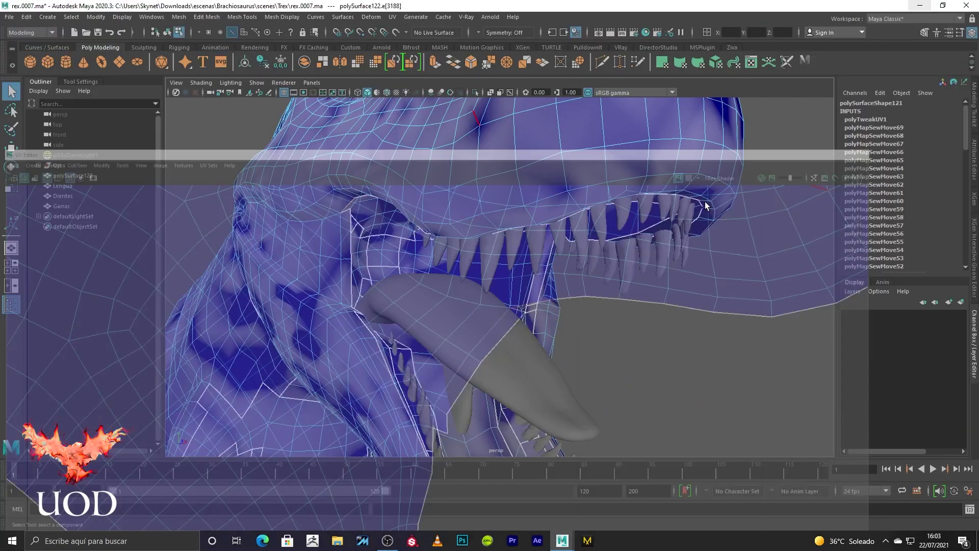
mouse_move(421, 296)
alt+mouse_down()
mouse_move(404, 276)
mouse_move(415, 278)
mouse_move(343, 299)
mouse_move(428, 310)
mouse_move(494, 290)
mouse_move(507, 298)
mouse_move(479, 304)
mouse_move(338, 247)
alt+mouse_up()
key(F8)
click(214, 349)
click(313, 304)
click(662, 61)
- Frame and select the head UV shell in the UV Editor
scroll(650, 186, down, 3)
alt+middle_drag(867, 193, 687, 179)
scroll(683, 189, up, 5)
scroll(670, 209, up, 2)
key(ctrl+shift+a)
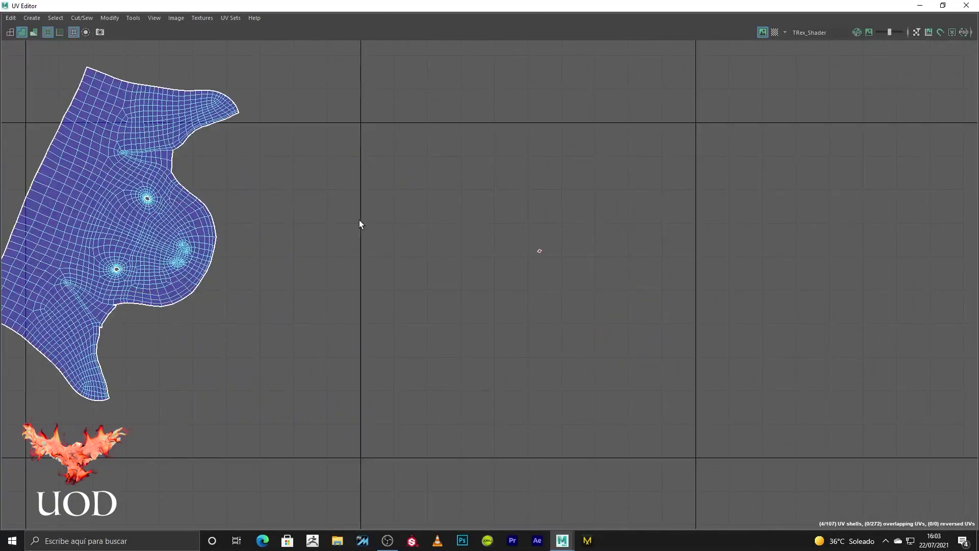
alt+middle_drag(359, 219, 649, 220)
scroll(648, 220, up, 2)
scroll(470, 202, up, 1)
scroll(463, 207, up, 2)
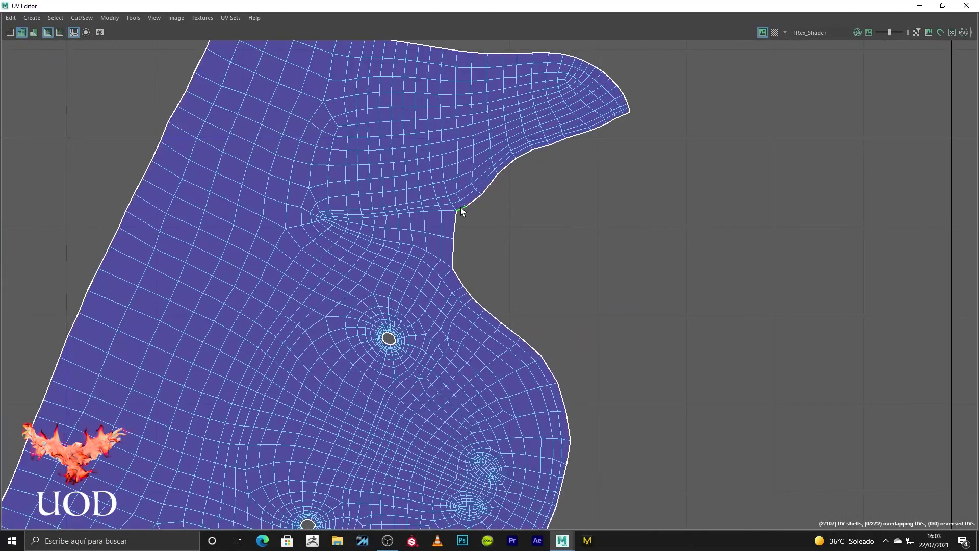
- Sew the last notch shut with Cut/Sew > Sew, merging two shells
click(87, 20)
click(121, 112)
scroll(627, 245, down, 3)
scroll(651, 263, down, 1)
- Switch to UV Shell selection and select the head shell
alt+middle_drag(651, 357, 620, 183)
scroll(620, 182, up, 2)
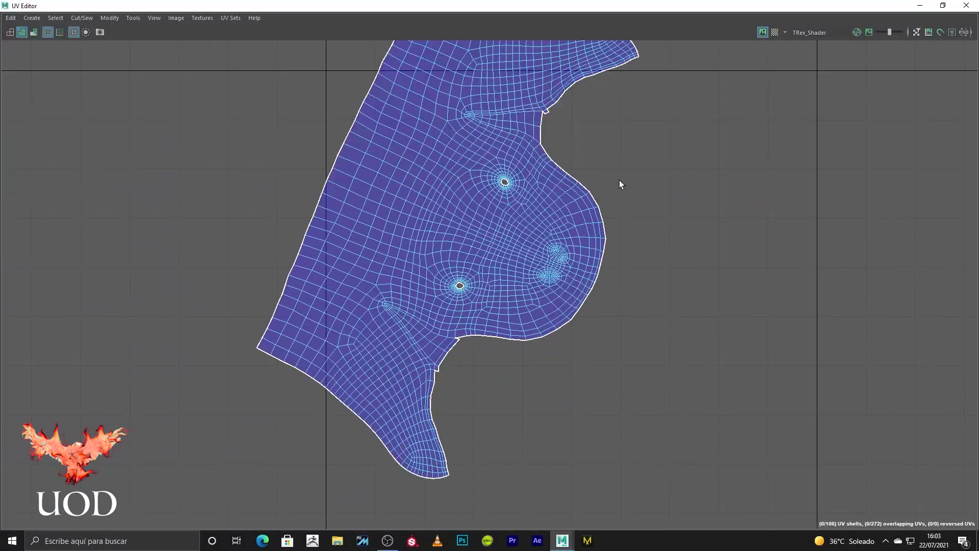
scroll(520, 181, down, 1)
scroll(531, 218, down, 1)
right_drag(630, 176, 597, 154)
click(472, 218)
scroll(459, 219, down, 2)
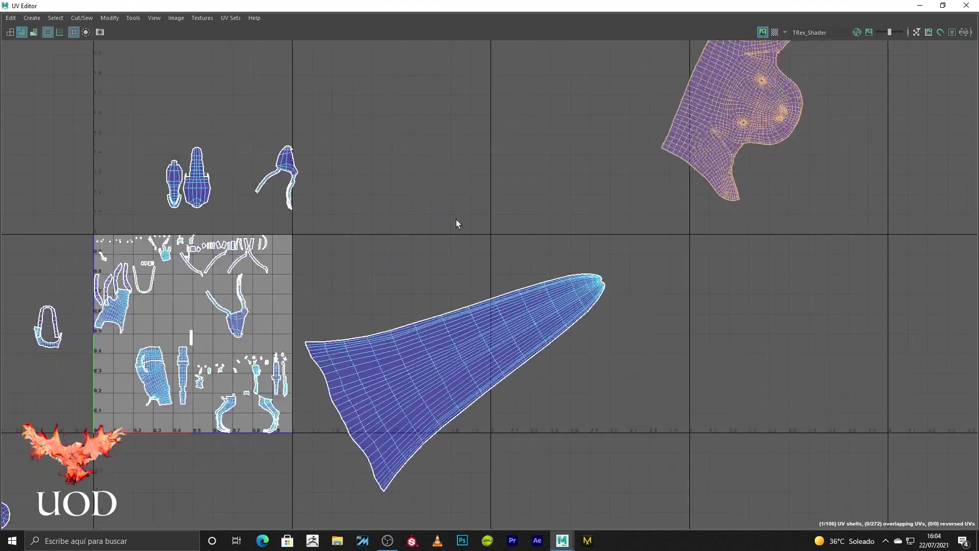
- Move the two small shells above the grid over to the right
alt+middle_drag(456, 223, 561, 242)
scroll(462, 146, up, 1)
drag(462, 145, 218, 230)
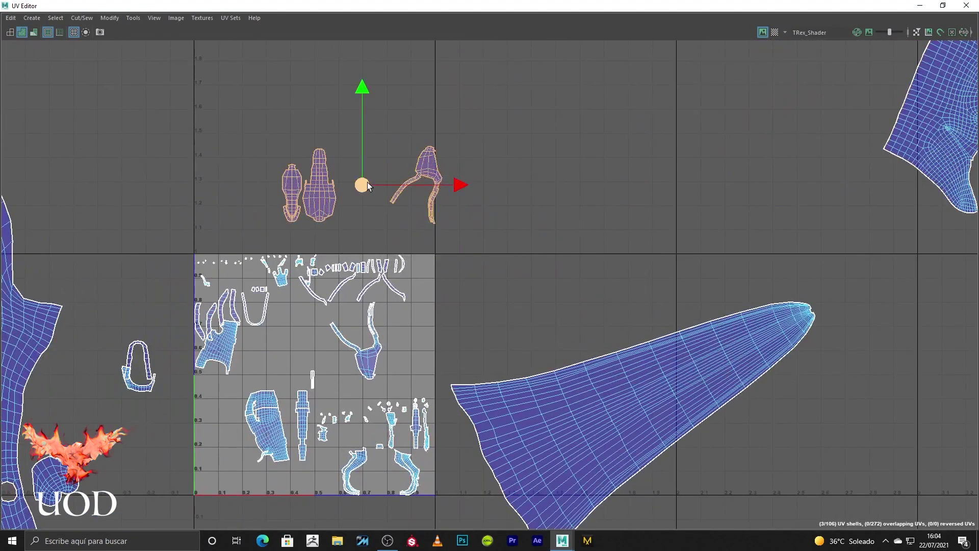
middle_click(696, 128)
click(666, 216)
scroll(630, 195, up, 2)
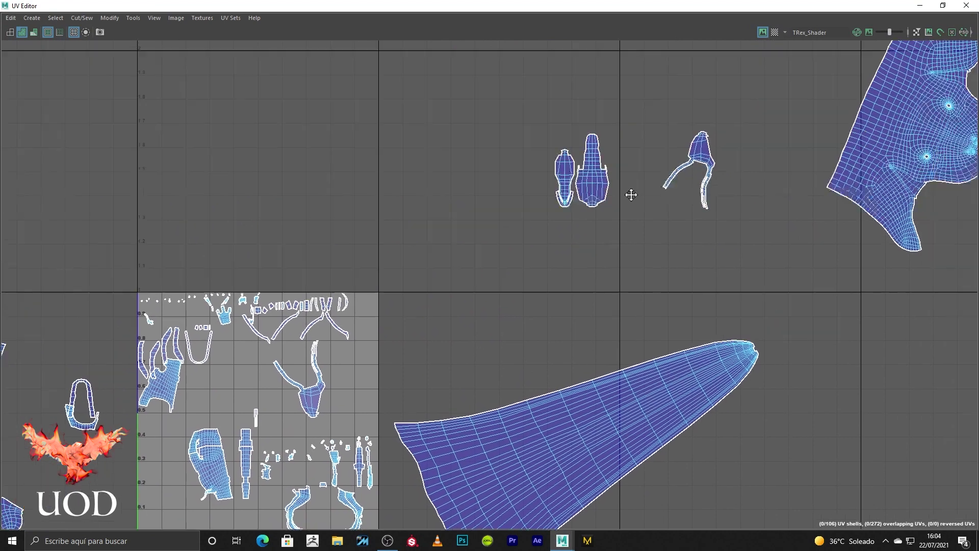
scroll(427, 225, up, 2)
scroll(466, 216, up, 2)
- Move and Sew the left small piece onto the right one along its seam edge
key(F10)
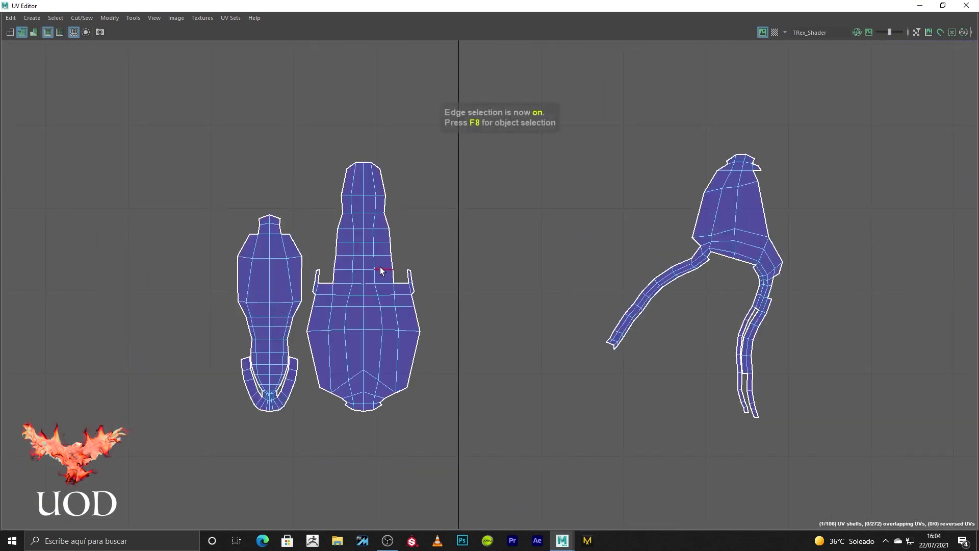
scroll(469, 227, down, 1)
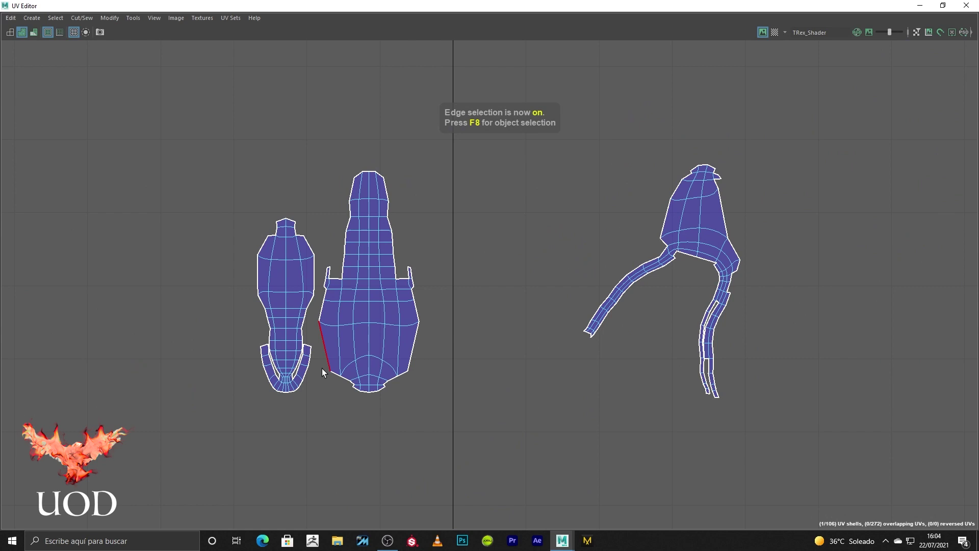
click(314, 260)
click(82, 17)
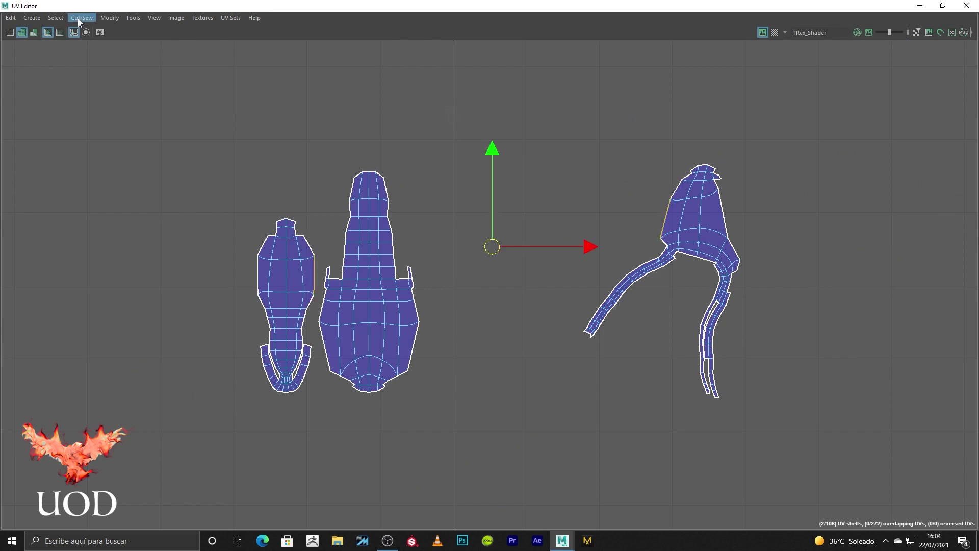
click(114, 114)
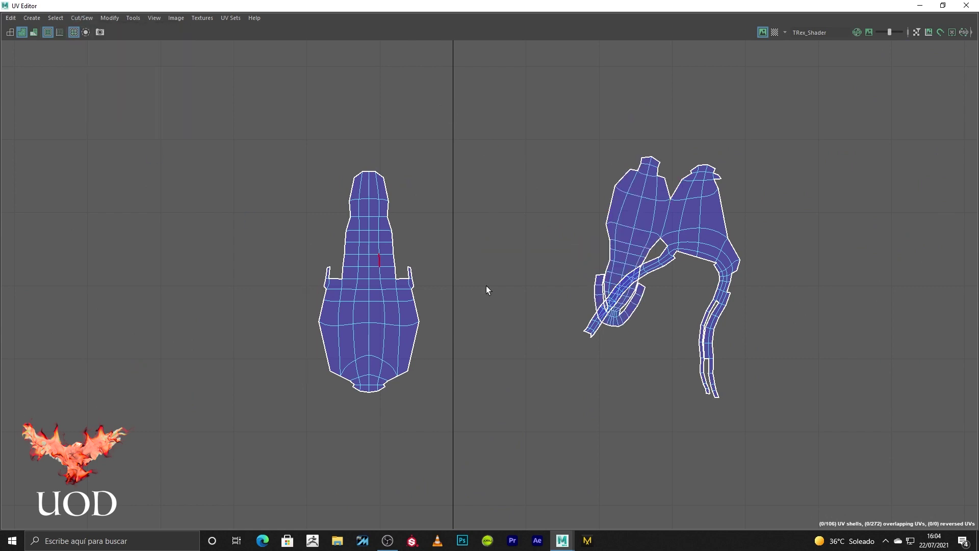
scroll(647, 219, up, 3)
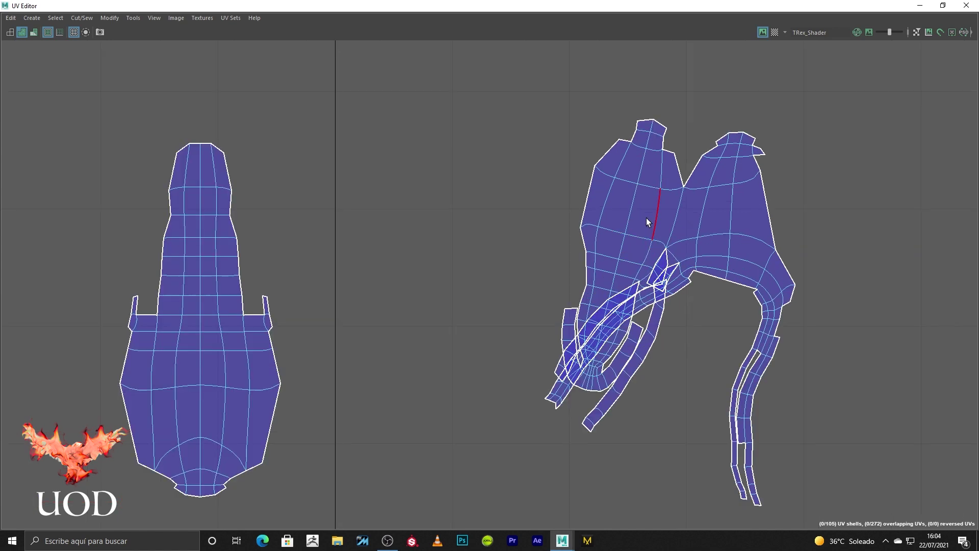
scroll(662, 213, up, 2)
scroll(534, 234, down, 3)
- Unfold the merged shell flat, then view the mouth from the front in 3D
right_drag(584, 232, 561, 201)
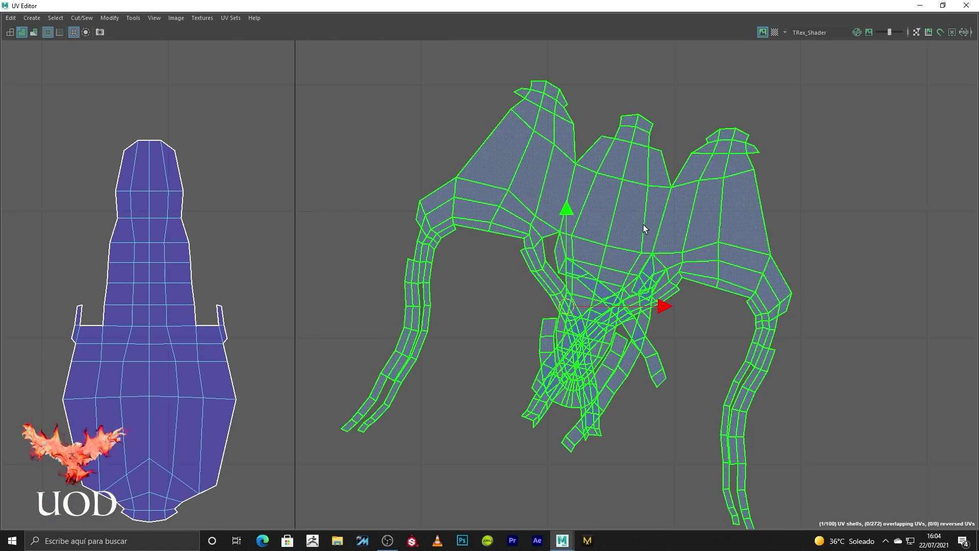
key(ctrl+u)
click(774, 280)
key(F10)
drag(542, 258, 462, 371)
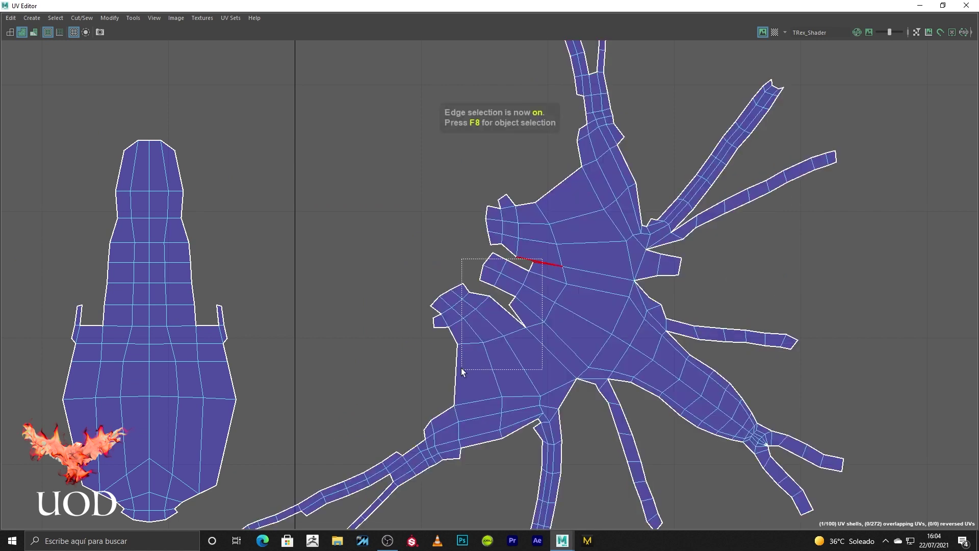
click(920, 5)
alt+drag(461, 283, 433, 265)
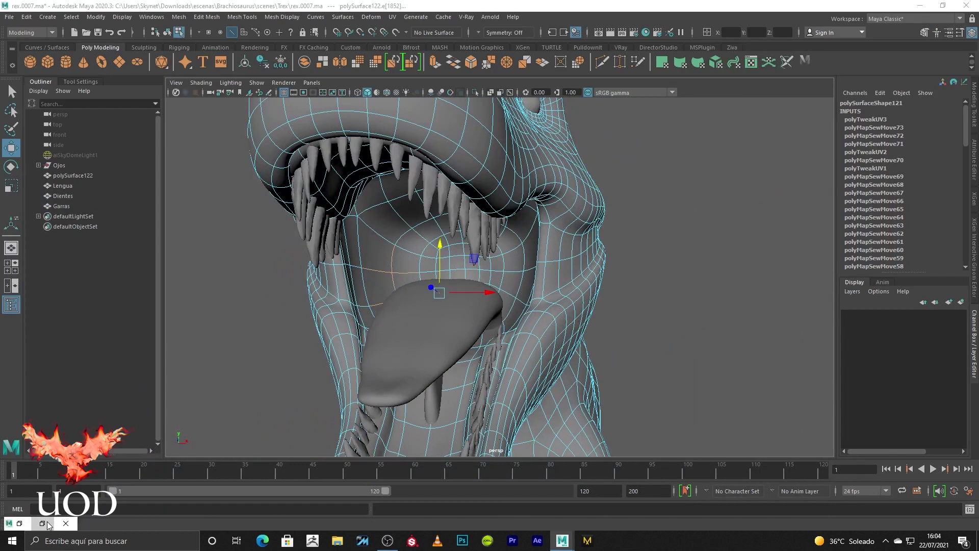
- Restore the UV Editor and resize it to sit beside the viewport
click(42, 523)
click(943, 5)
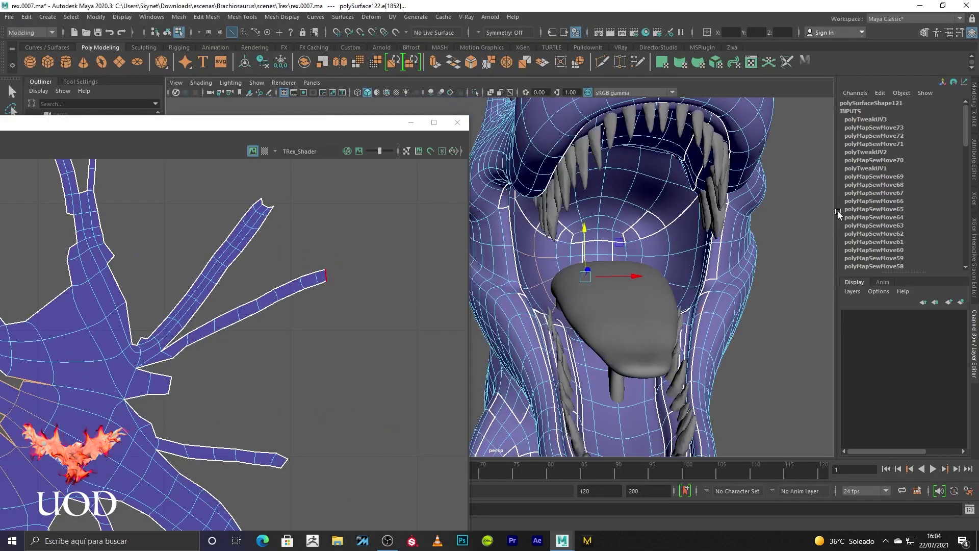
scroll(448, 255, down, 2)
scroll(265, 324, up, 2)
drag(123, 127, 330, 112)
scroll(280, 228, down, 2)
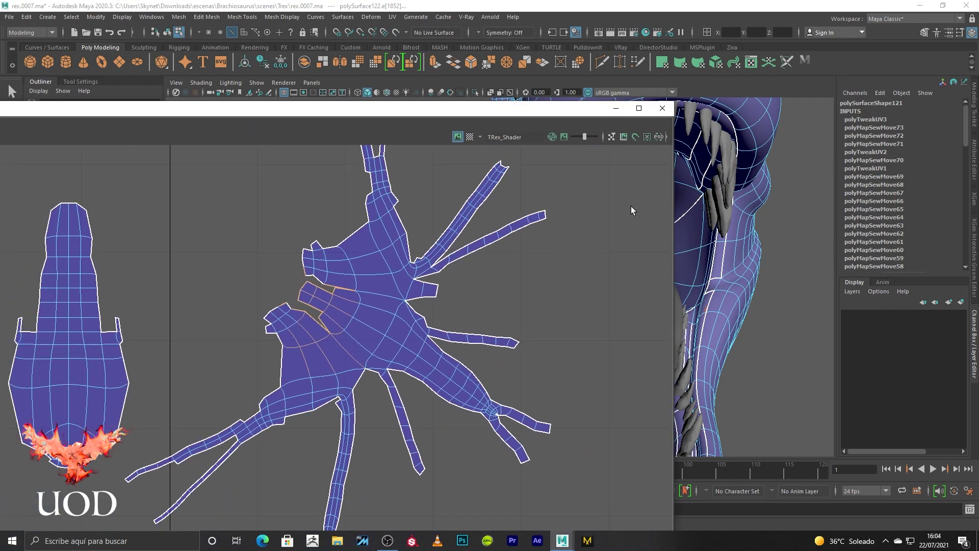
drag(674, 193, 321, 193)
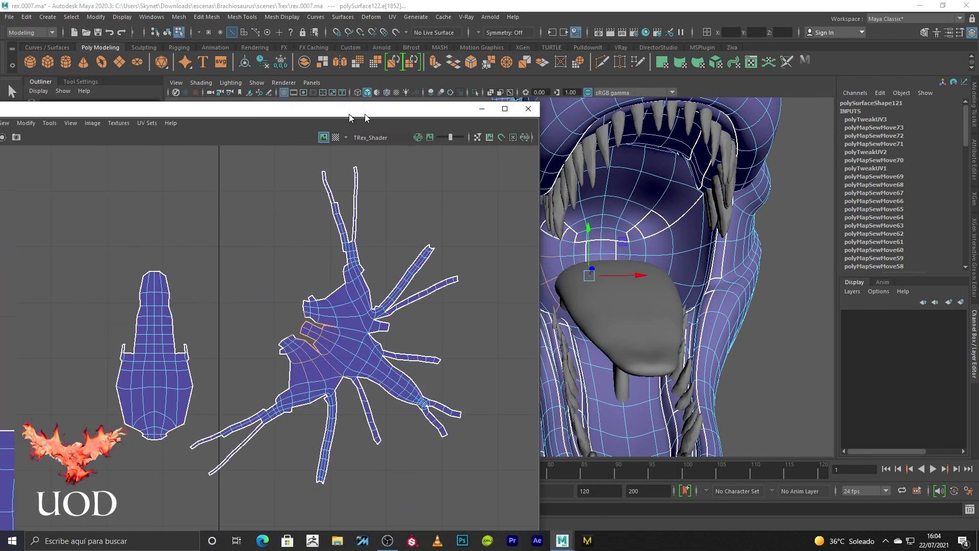
drag(473, 113, 354, 96)
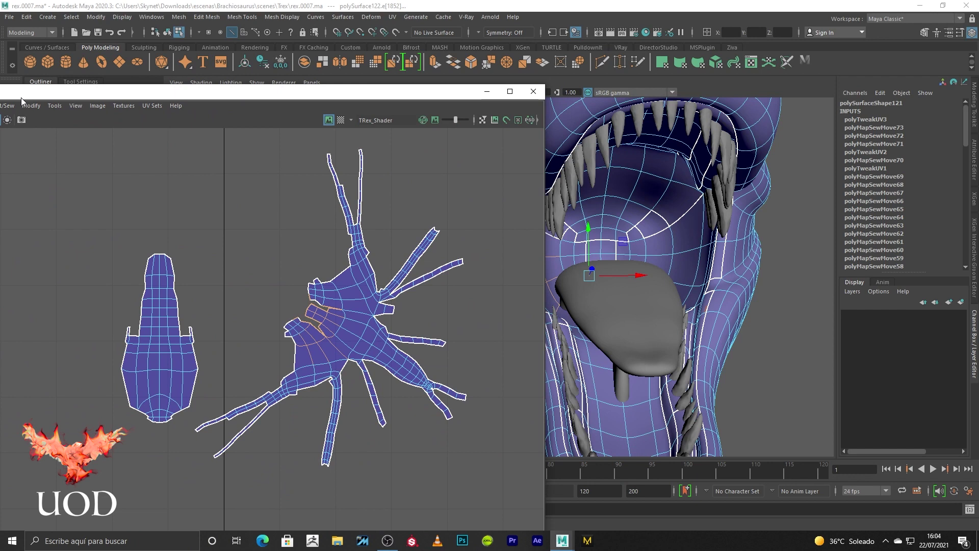
drag(20, 96, 70, 98)
- Sew the selected edges and attach the small triangle piece to the main shell
click(52, 106)
click(81, 200)
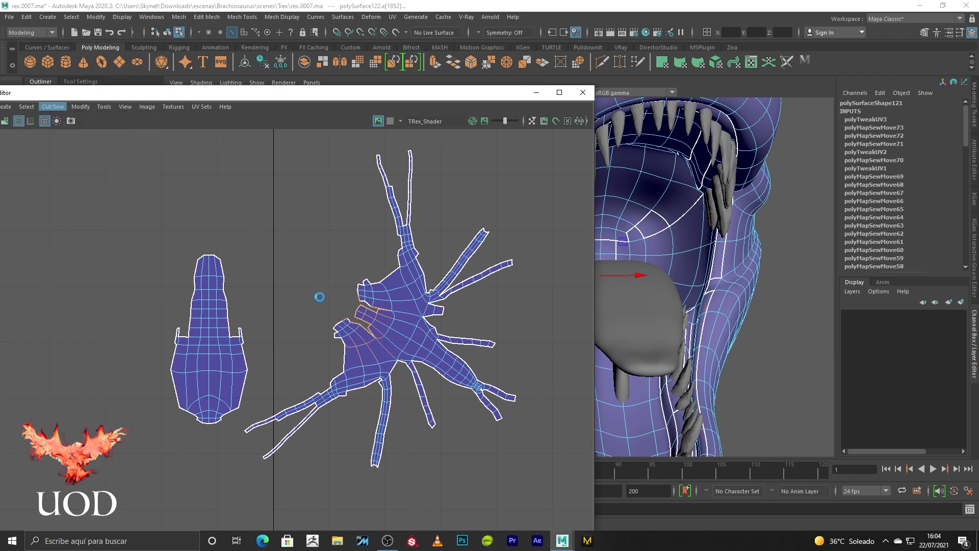
scroll(365, 302, up, 5)
click(371, 308)
key(w)
shift+right_drag(372, 316, 357, 336)
- Sew two more seams on the body shell
click(304, 293)
mouse_move(266, 372)
shift+right_down()
mouse_move(255, 392)
mouse_move(263, 352)
shift+right_up()
scroll(319, 341, down, 5)
scroll(318, 341, down, 3)
mouse_move(334, 306)
shift+right_down()
mouse_move(340, 289)
mouse_move(334, 306)
shift+right_up()
- Unfold the whole UV shell into a relaxed layout
mouse_move(395, 279)
shift+right_down()
mouse_move(387, 306)
mouse_move(322, 293)
mouse_move(485, 288)
shift+right_up()
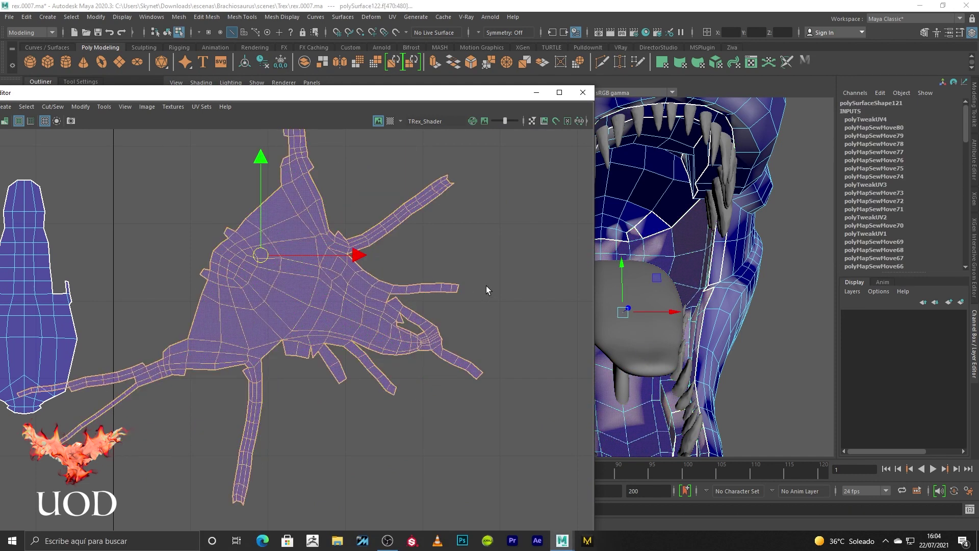
key(F10)
double_click(200, 449)
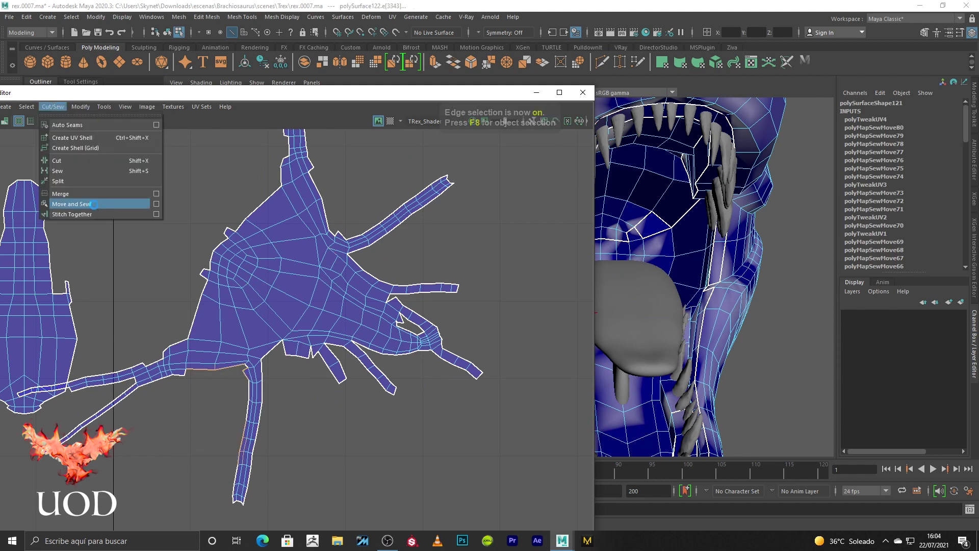
- Move and Sew the left UV shell onto the main body shell along its seam edges
click(71, 204)
click(313, 356)
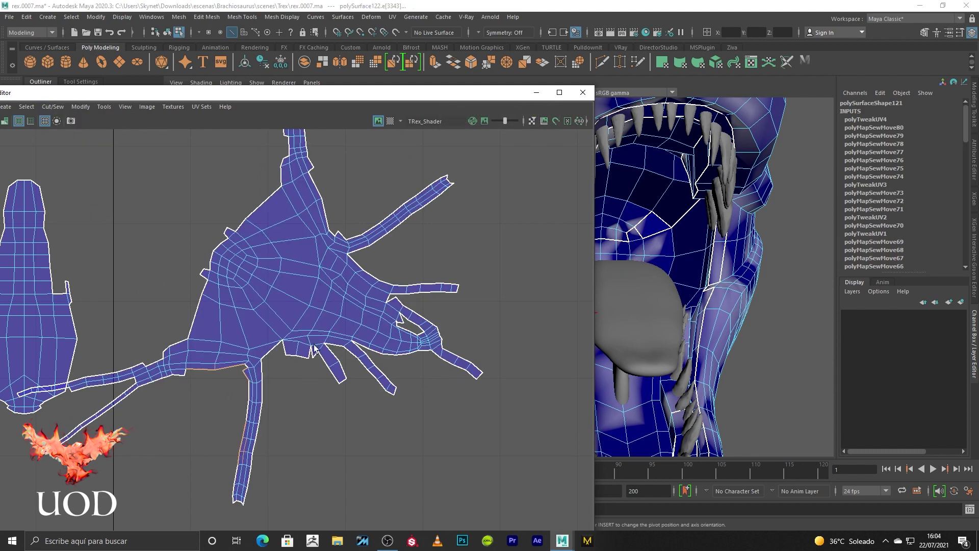
scroll(322, 315, down, 5)
drag(322, 315, 263, 274)
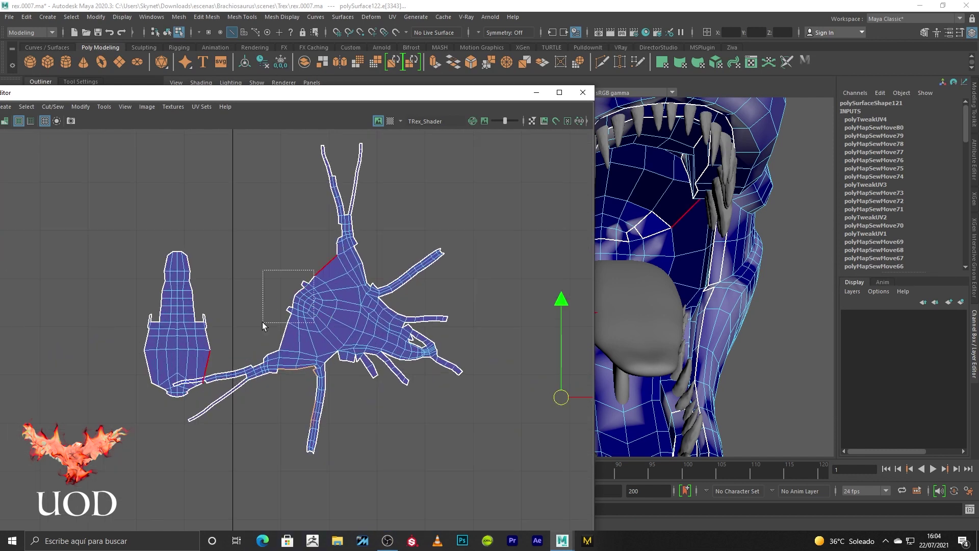
key(g)
- Sew the upper-left shell and the head shell's top edges onto the main shell
click(306, 258)
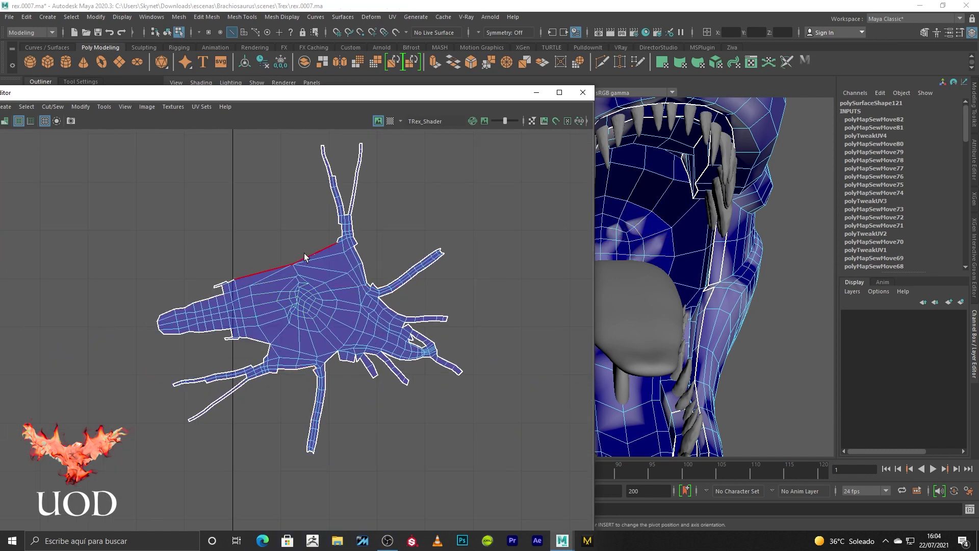
drag(181, 247, 306, 316)
key(g)
click(316, 233)
key(g)
key(g)
drag(329, 198, 186, 293)
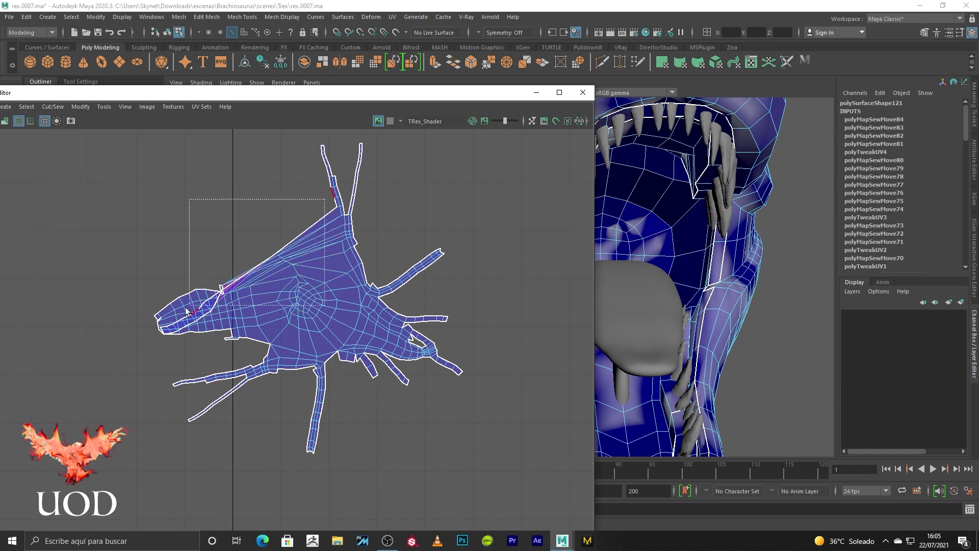
key(g)
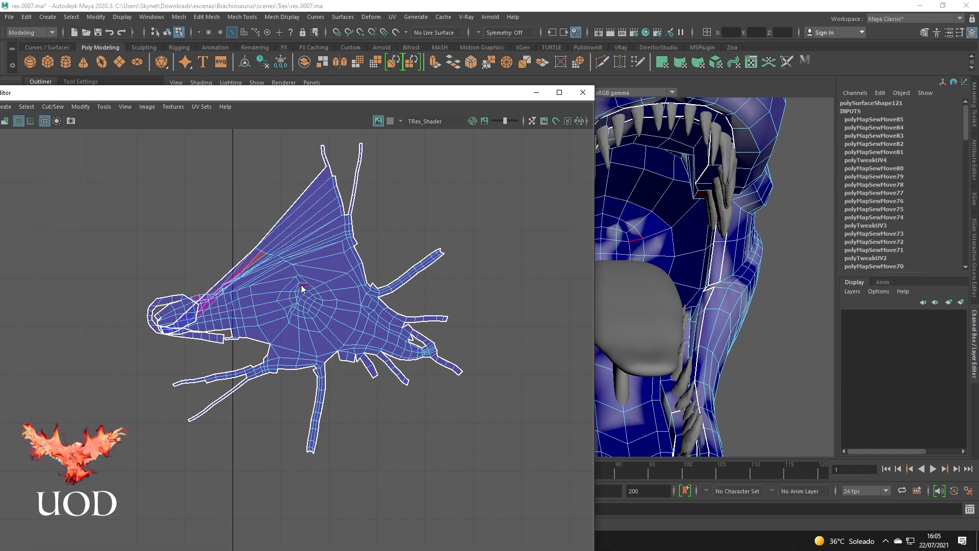
- Select the whole combined UV shell and unfold it
key(F8)
key(ctrl+F11)
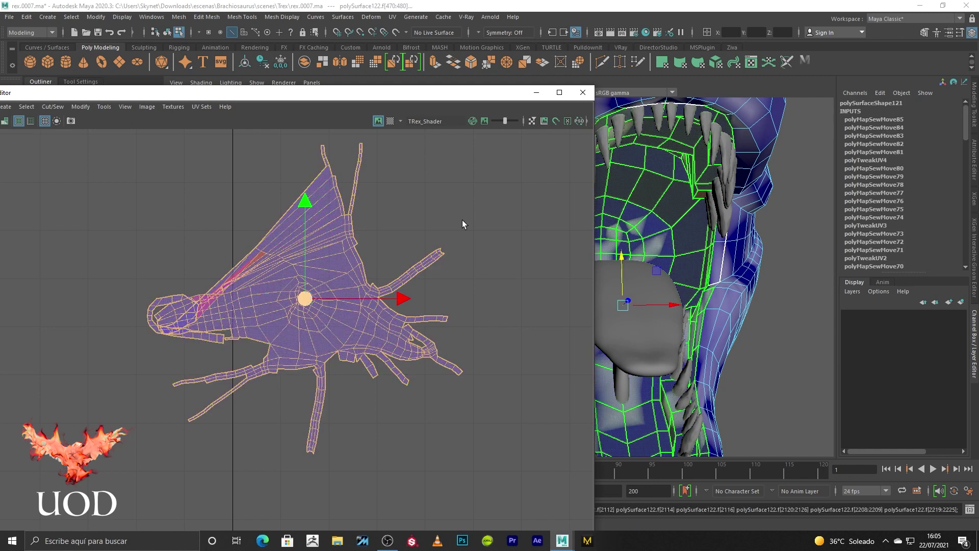
key(ctrl+u)
key(F8)
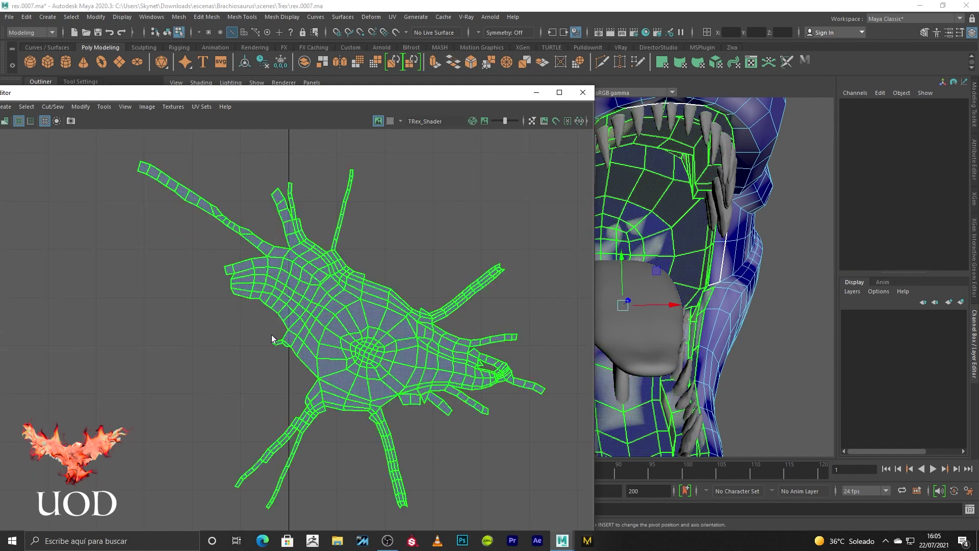
- Sew the left-side seam edges, attaching the left flap onto the upper arm
key(F8)
drag(285, 273, 196, 361)
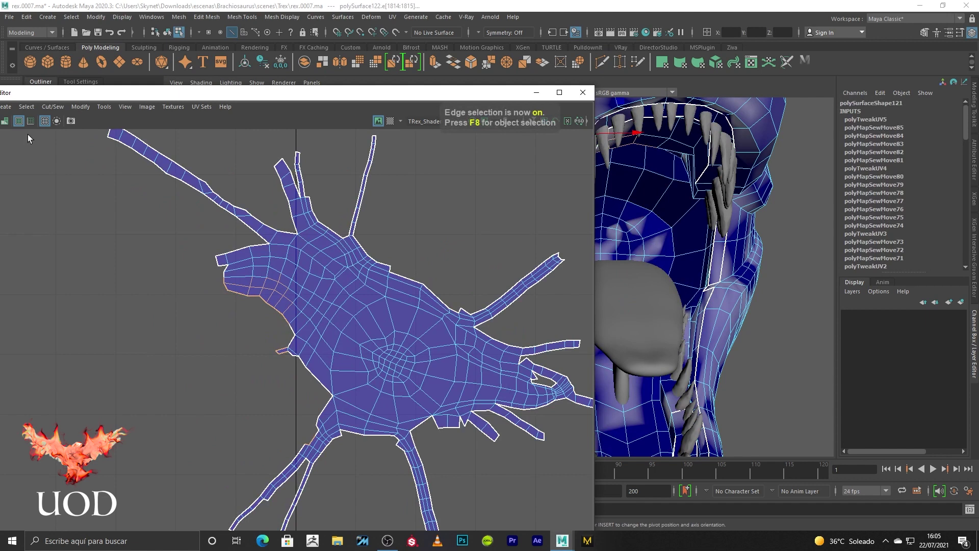
click(53, 107)
click(71, 204)
key(w)
key(g)
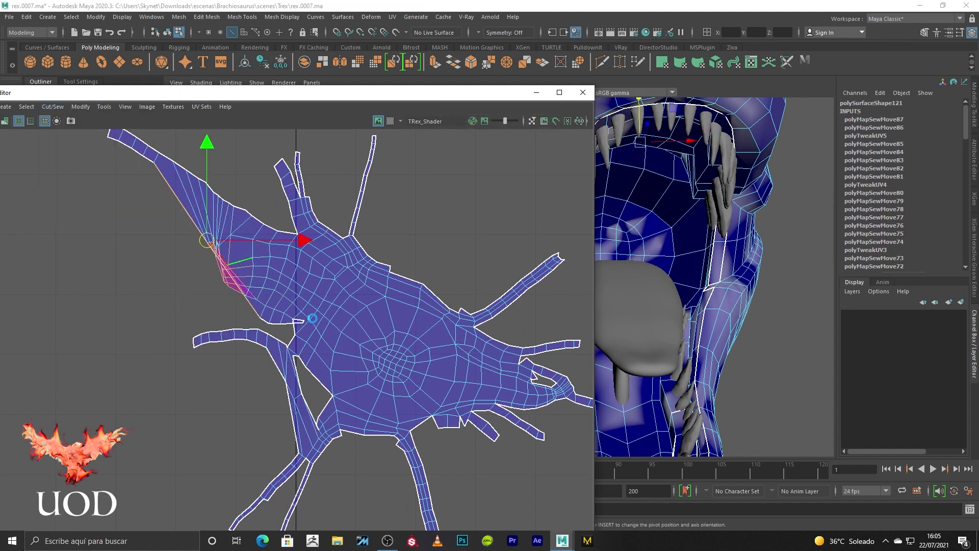
key(g)
- Sew the remaining edges of the flap into the main shell
click(322, 394)
key(g)
click(312, 315)
key(g)
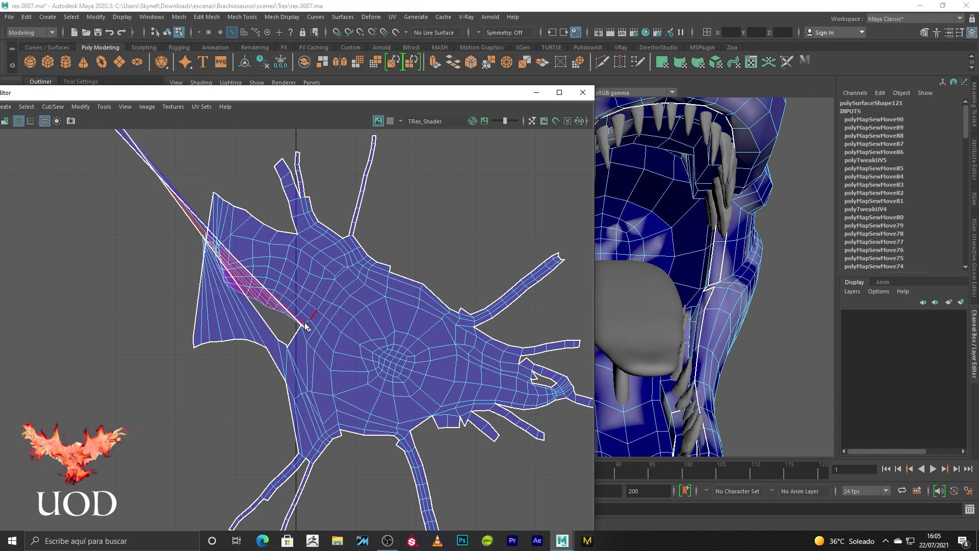
drag(313, 320, 276, 344)
key(g)
- Sew the top-left flap's seam edges onto the shell
scroll(355, 310, down, 1)
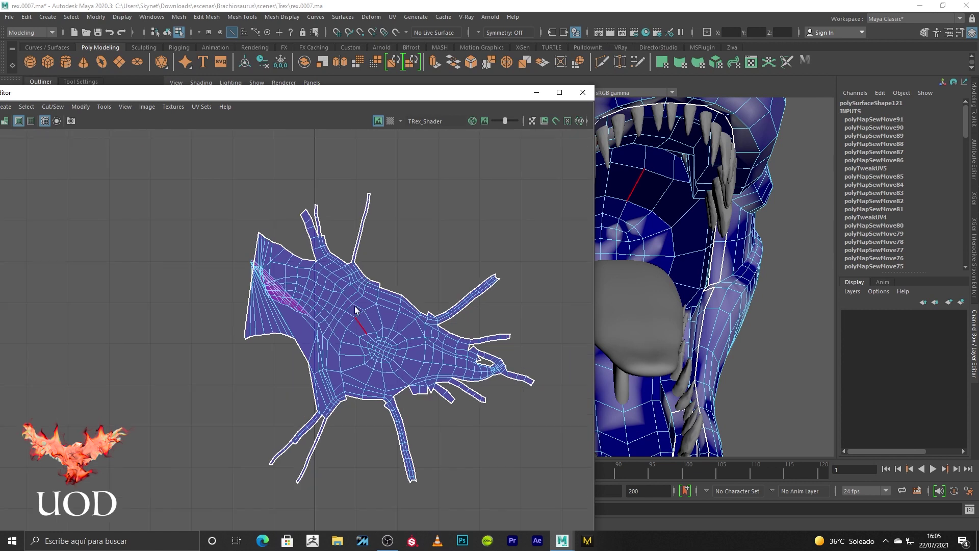
drag(291, 232, 262, 270)
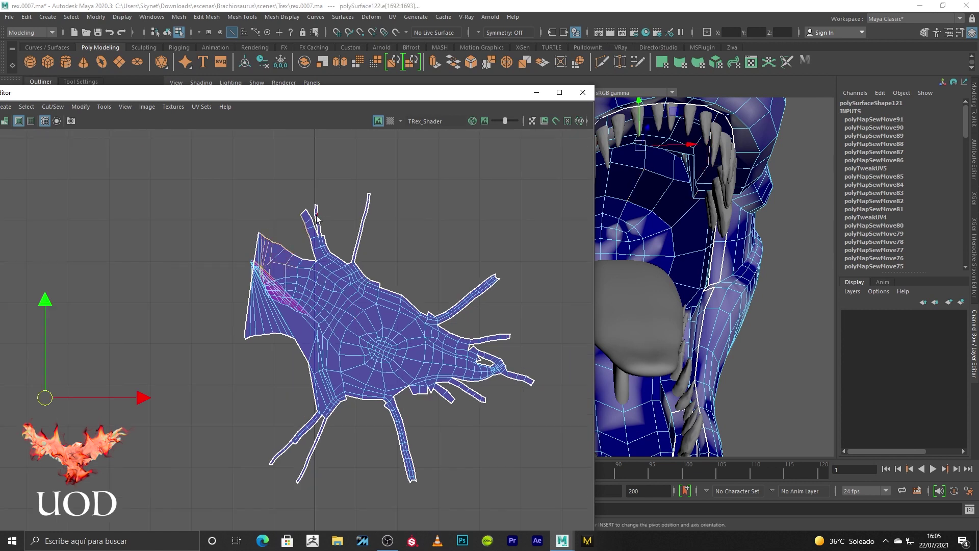
key(g)
click(310, 232)
key(g)
click(315, 250)
key(g)
- Select the whole UV shell and unfold it again
right_drag(391, 346, 361, 328)
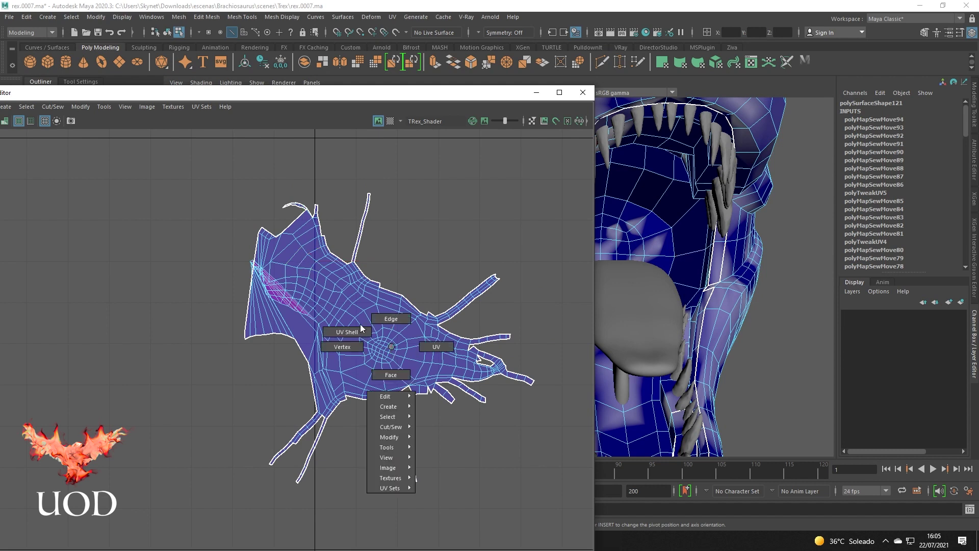
click(361, 328)
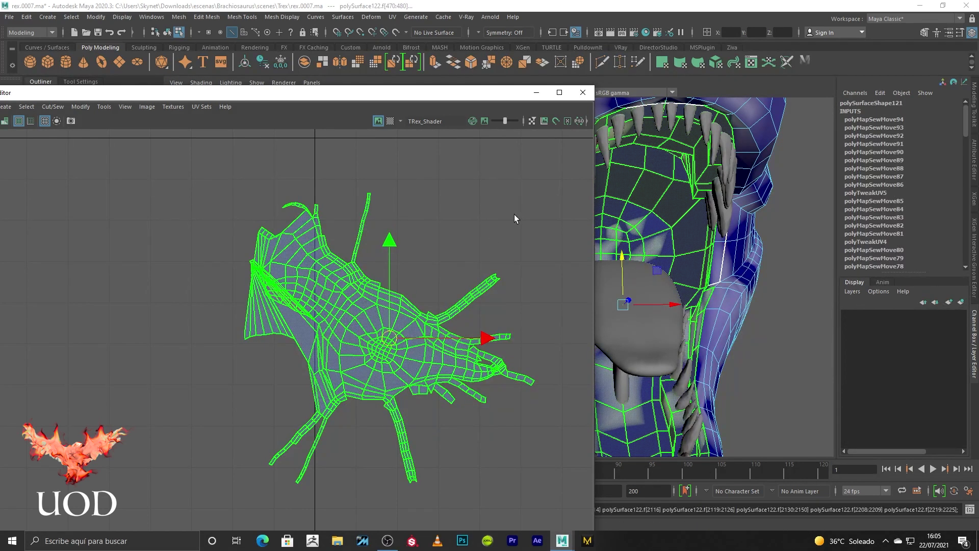
key(ctrl+u)
- Sew the edge inside the right notch closed
scroll(466, 250, up, 2)
key(F10)
click(510, 373)
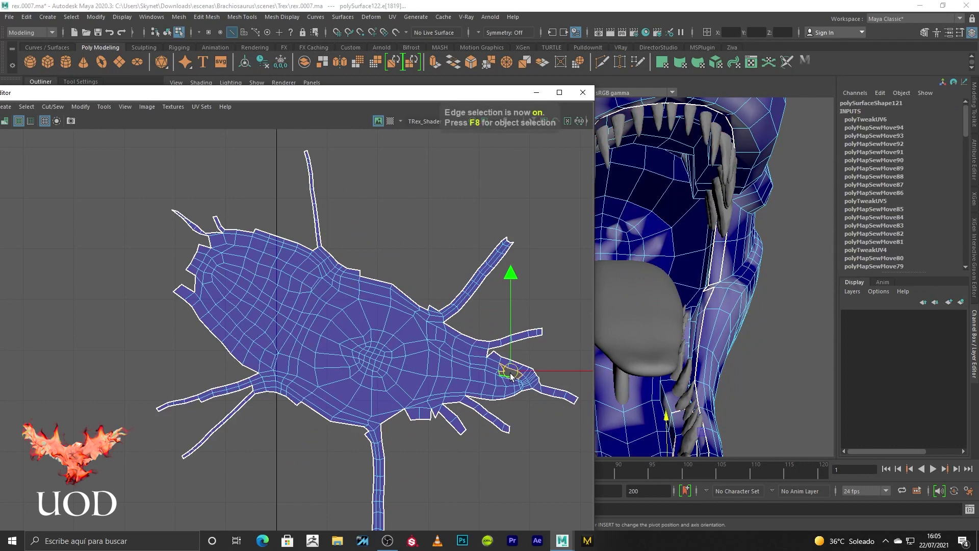
click(59, 106)
click(85, 208)
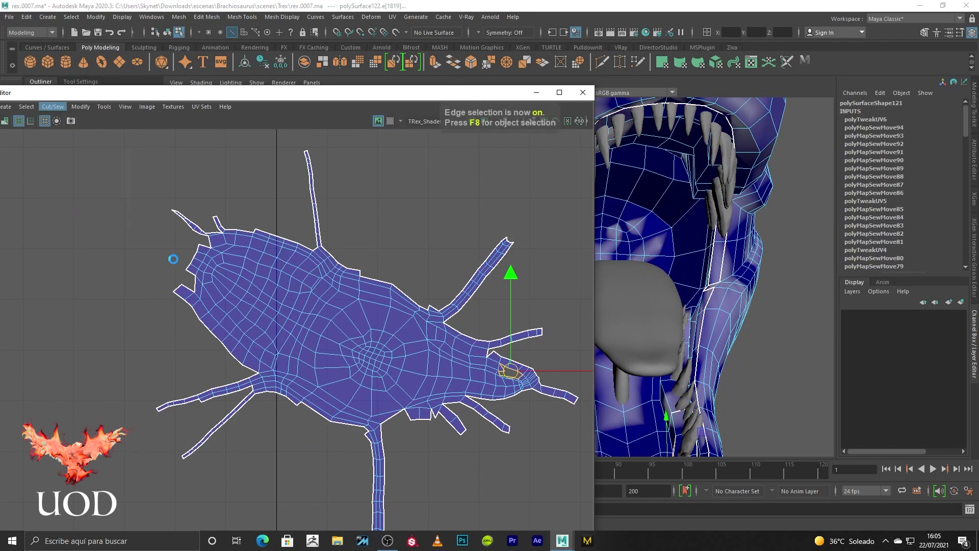
- Sew the right strand and the lower border edges into the main shell
drag(486, 350, 488, 351)
shift+right_drag(488, 357, 490, 377)
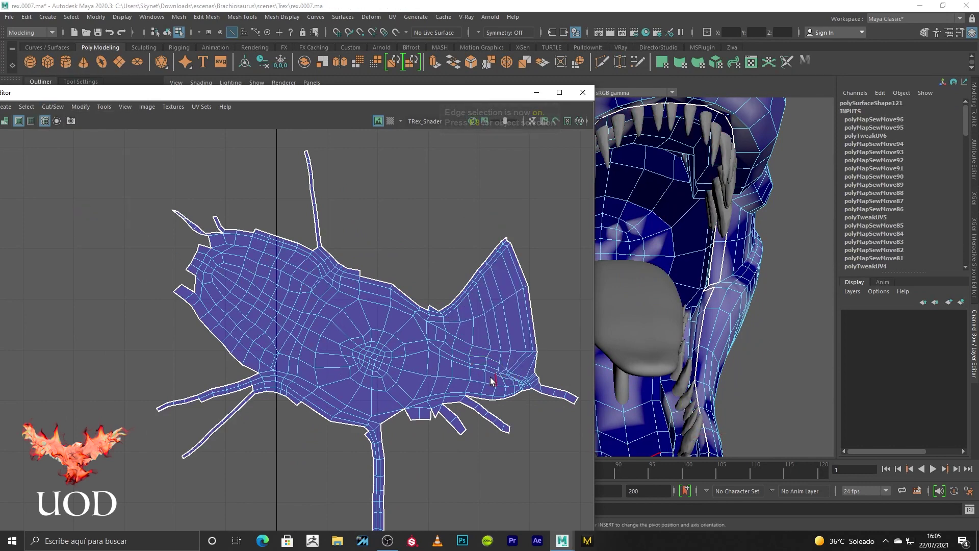
shift+right_drag(492, 412, 490, 398)
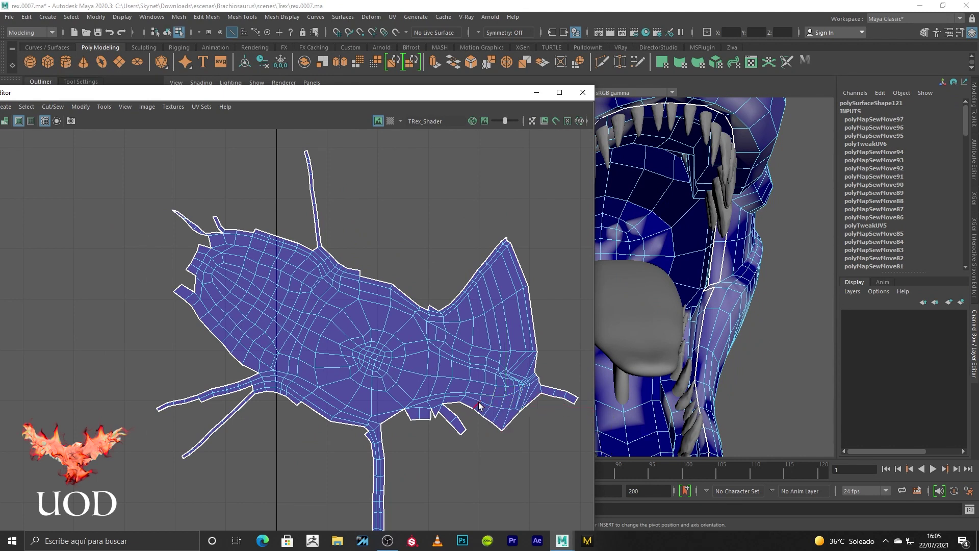
drag(476, 408, 408, 454)
shift+right_drag(428, 453, 430, 450)
shift+right_drag(464, 406, 459, 416)
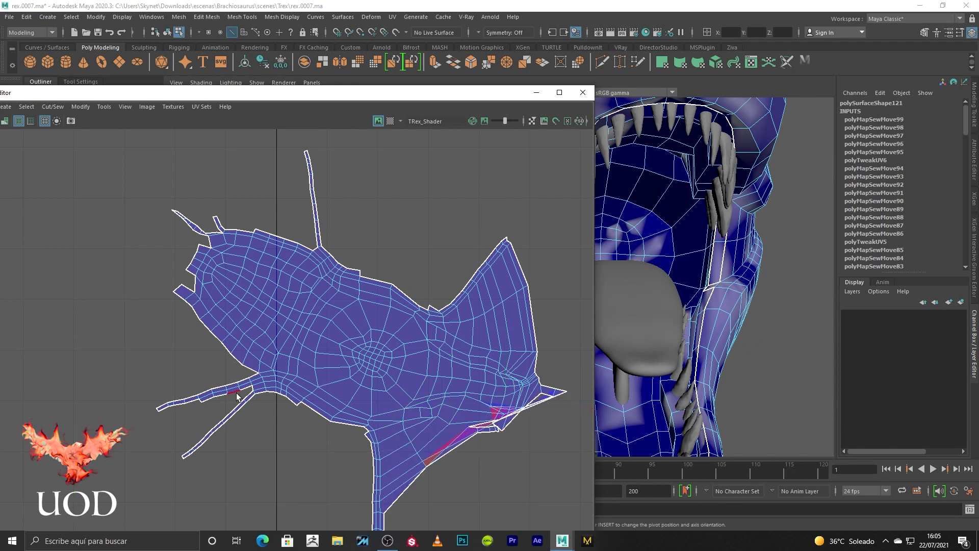
- Select an edge at the left strand tip and toggle the smoothed mesh preview
scroll(203, 413, up, 3)
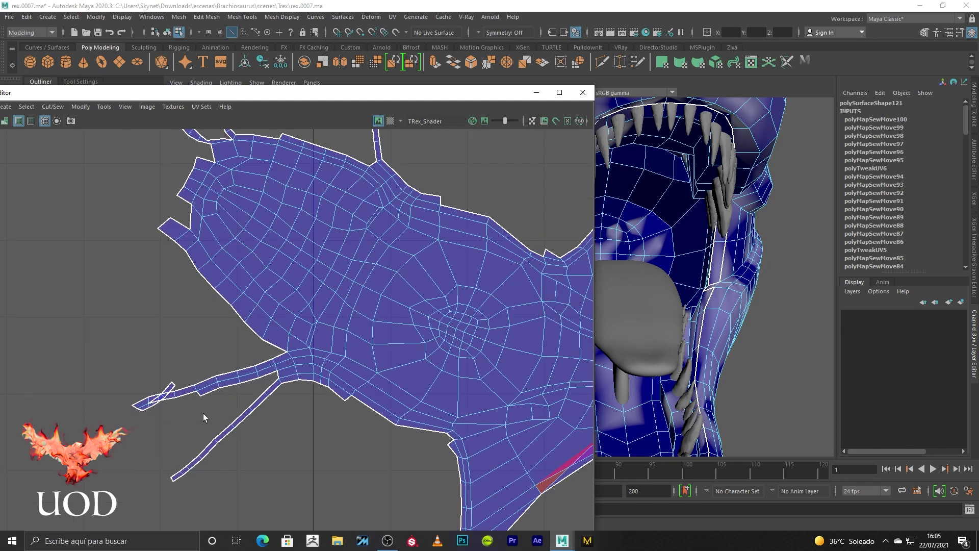
scroll(193, 385, up, 3)
click(175, 374)
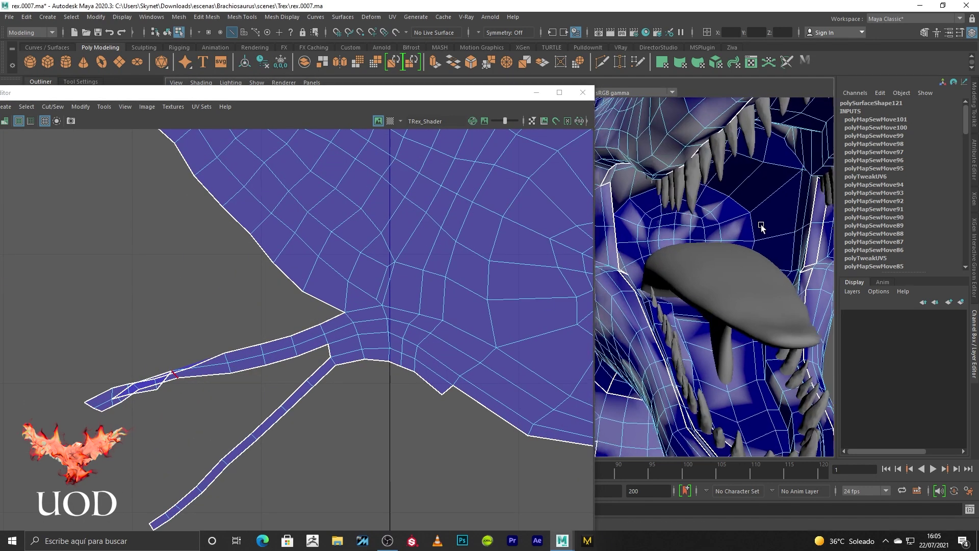
scroll(714, 247, down, 4)
key(3)
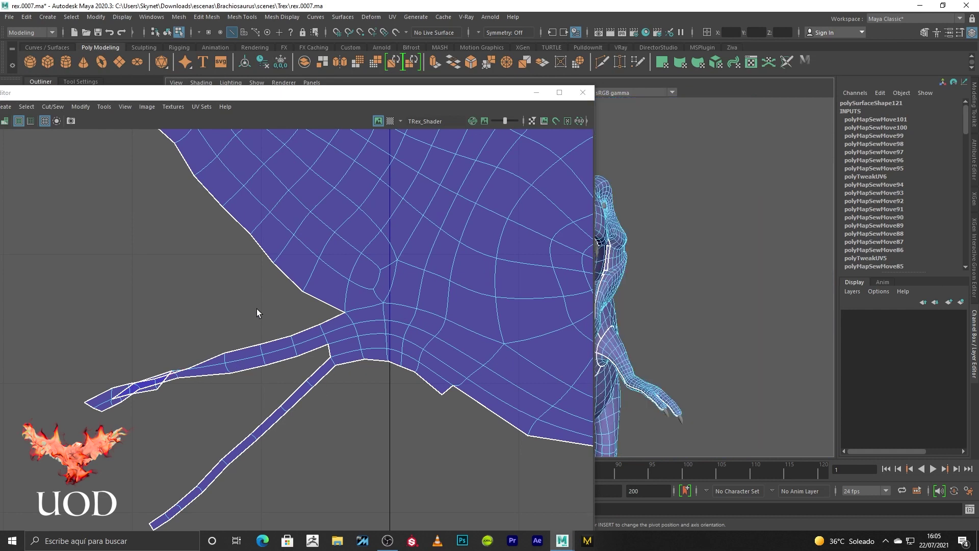
- Move and Sew the left flap's border edge onto the shell
click(271, 254)
scroll(300, 283, down, 2)
alt+middle_drag(300, 283, 316, 305)
key(q)
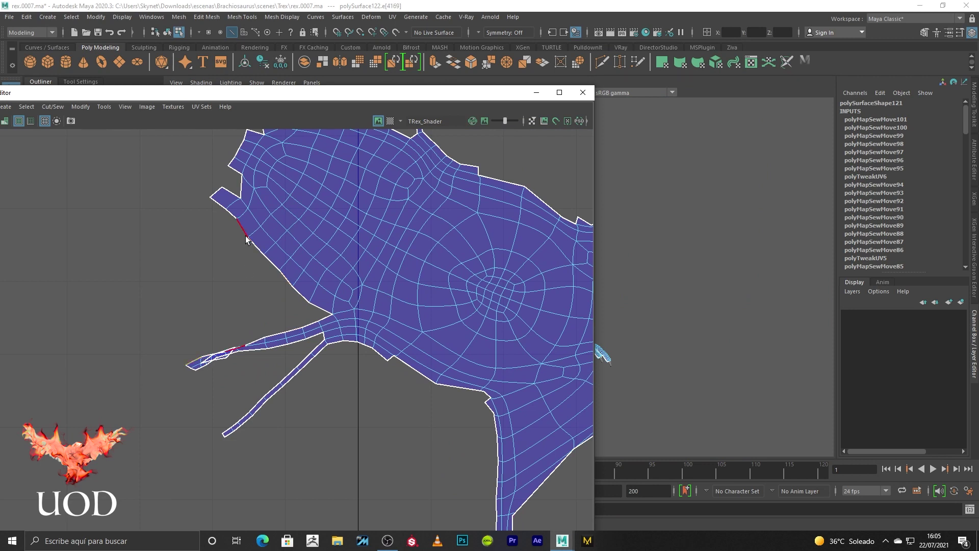
click(53, 106)
click(135, 200)
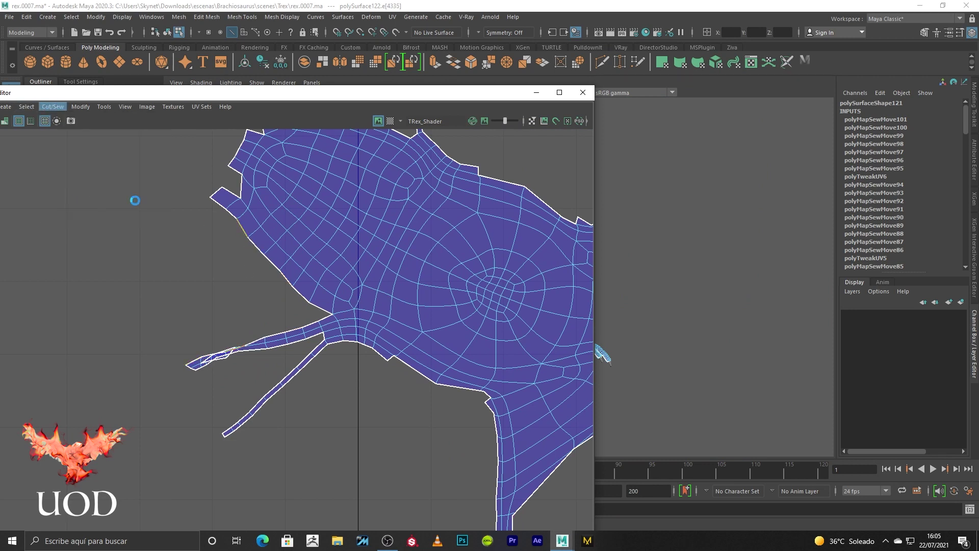
key(g)
- Sew the triangle hole closed along with the next seam edge
click(274, 323)
key(g)
click(295, 343)
key(g)
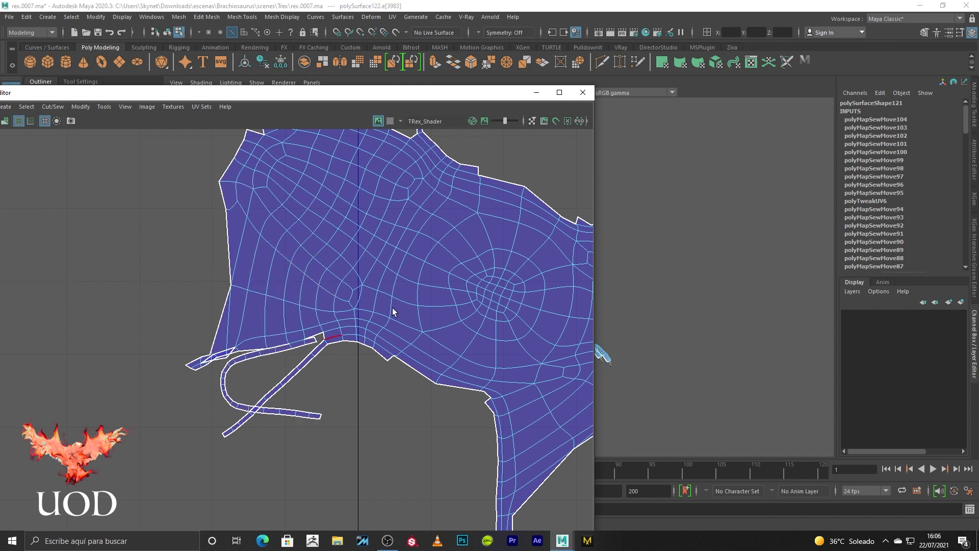
scroll(393, 309, down, 1)
scroll(372, 309, down, 2)
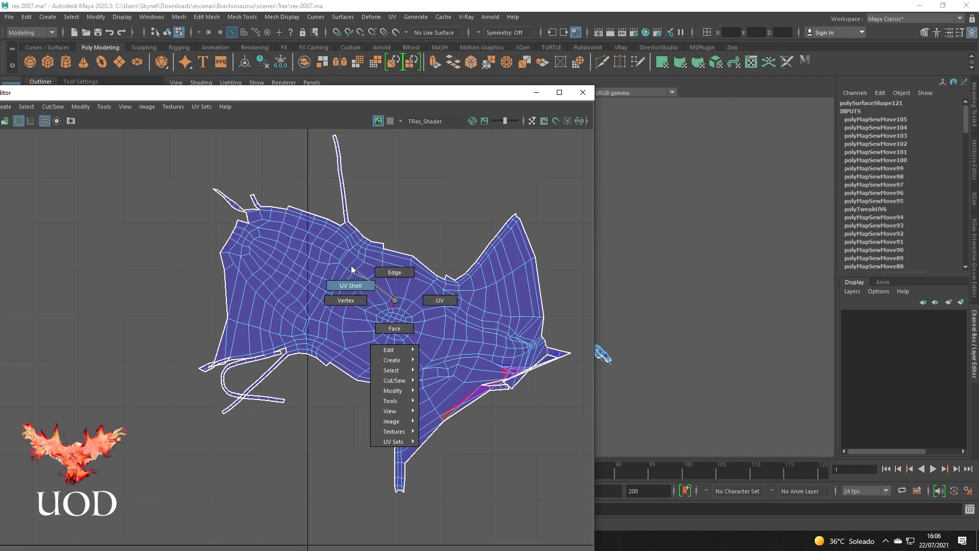
- Select and reshape part of the mouth-interior UV shell, then bring it fully into view
right_drag(372, 310, 363, 308)
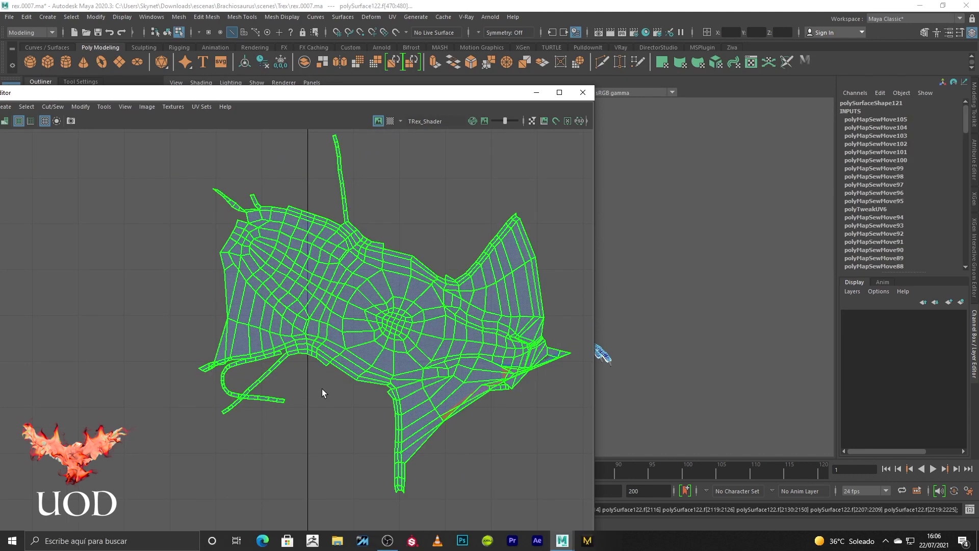
shift+right_drag(324, 384, 377, 440)
scroll(223, 323, up, 2)
key(F10)
scroll(194, 336, up, 1)
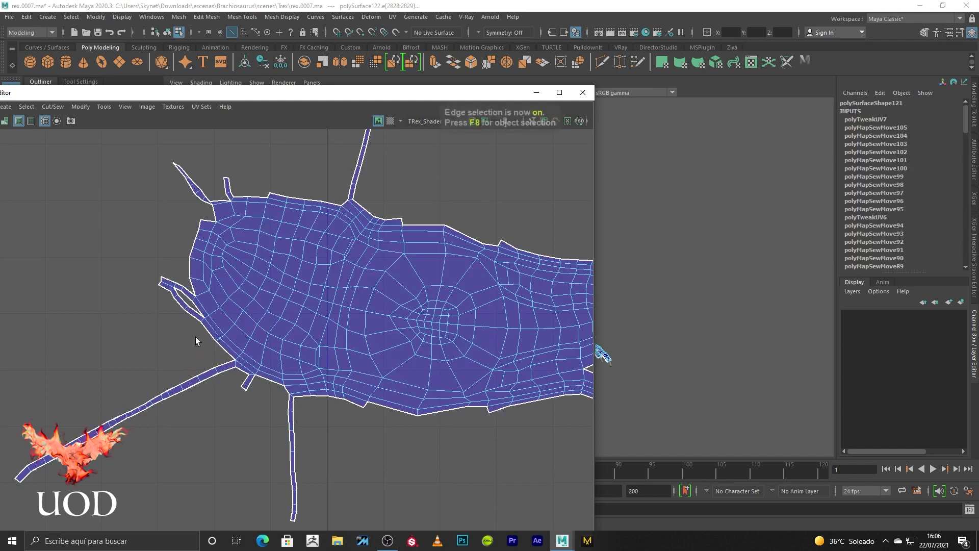
scroll(162, 352, down, 1)
alt+middle_drag(162, 352, 301, 317)
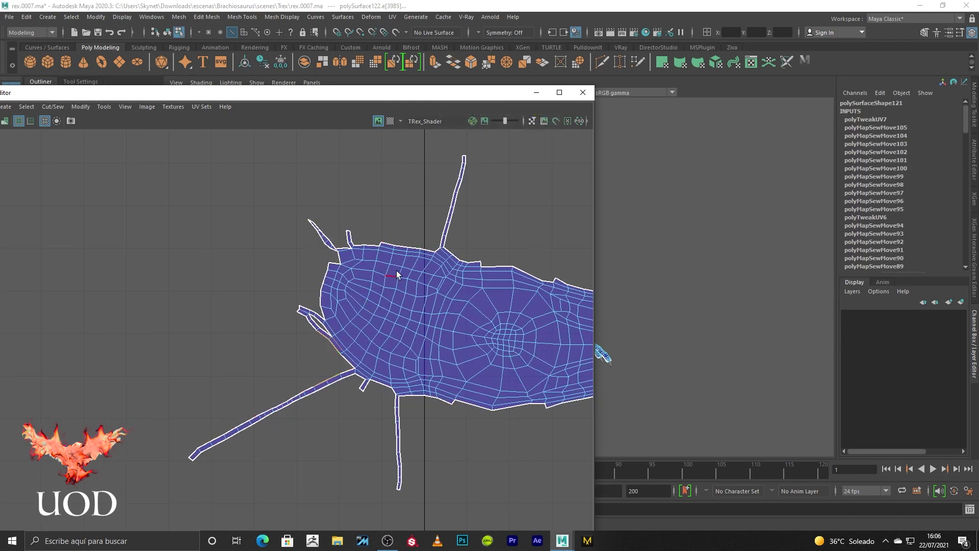
- Move and Sew two border edges onto the shell, then unfold the shell flat
click(58, 111)
click(92, 203)
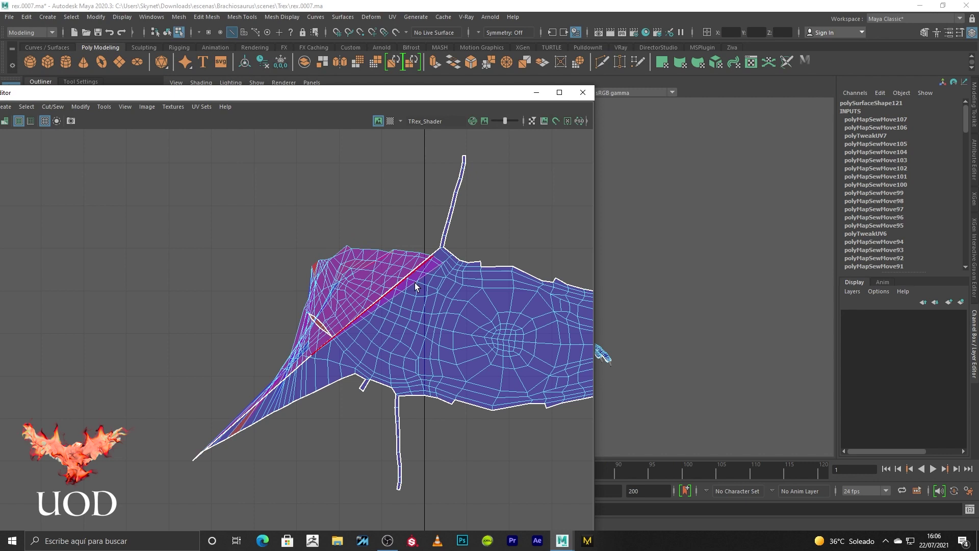
alt+middle_drag(463, 306, 351, 311)
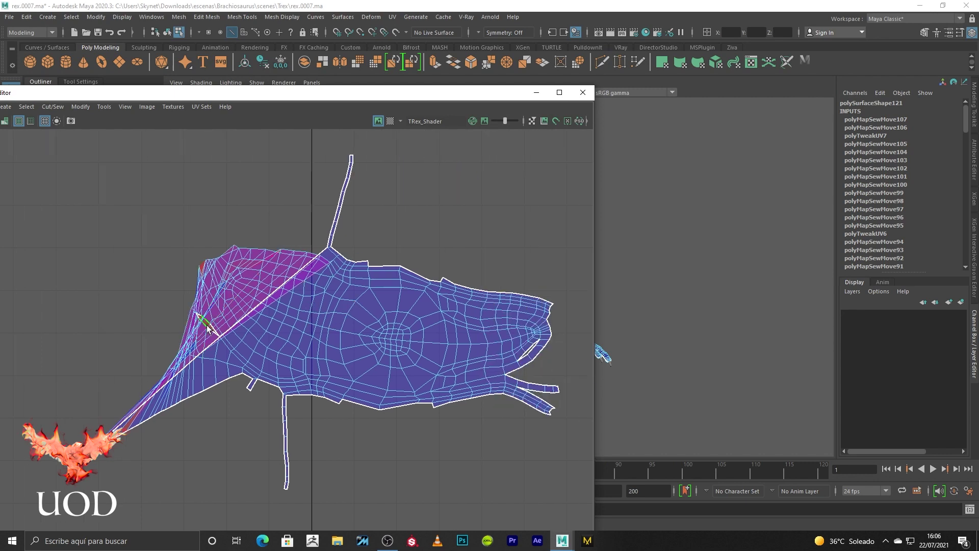
right_drag(380, 332, 353, 324)
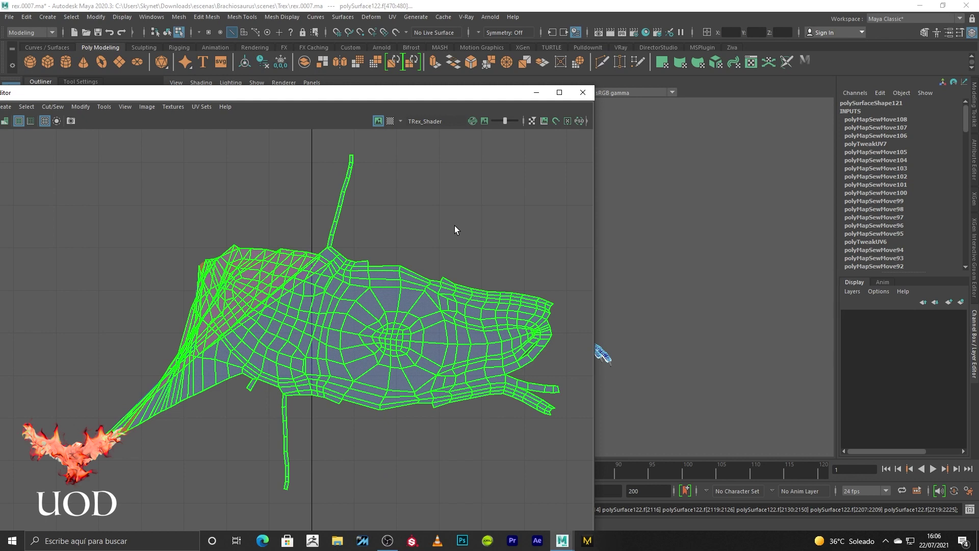
key(ctrl+u)
- Sew the loose strip onto the shell's upper-left border
key(F10)
click(565, 338)
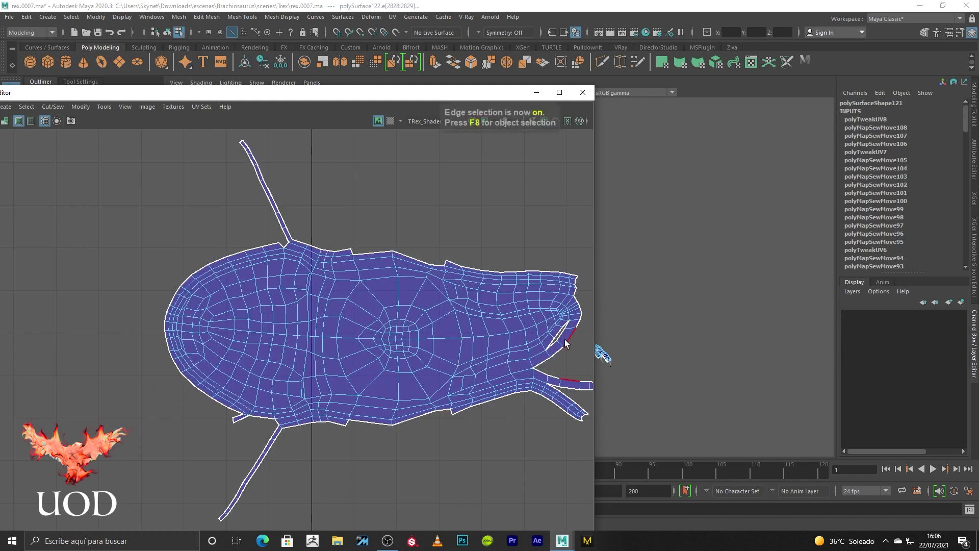
click(53, 106)
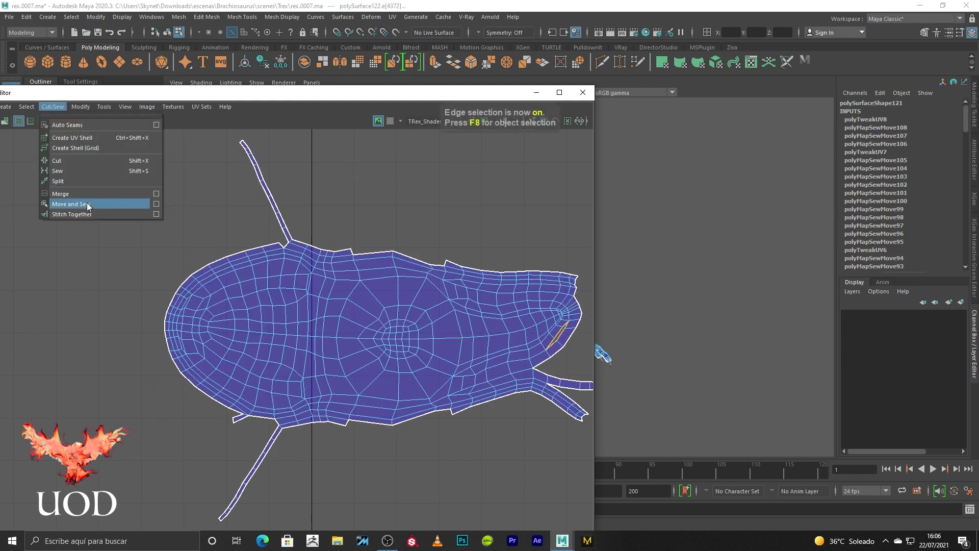
click(71, 202)
key(g)
click(196, 273)
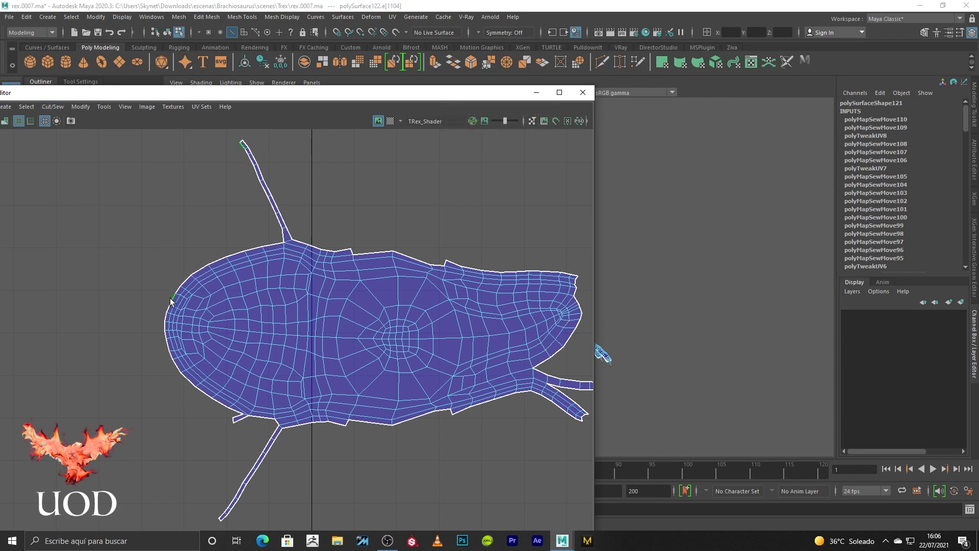
key(g)
- Sew the fin strip and thin strip onto the left and lower-left borders
key(g)
click(167, 351)
key(g)
click(199, 389)
key(g)
drag(418, 416, 383, 447)
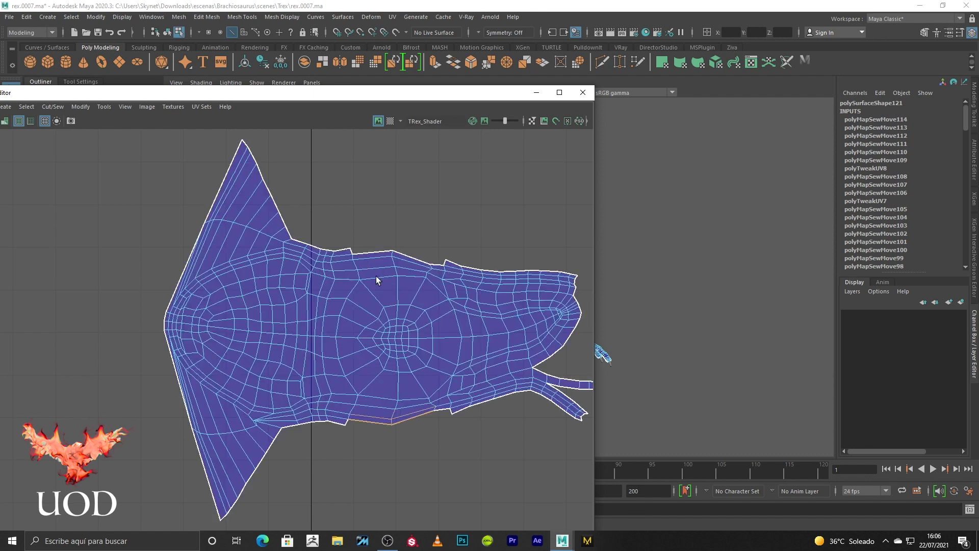
- Sew the toe strip onto the shell's right-end border and select the whole shell
click(390, 286)
alt+middle_drag(408, 277, 240, 258)
click(399, 304)
key(g)
key(g)
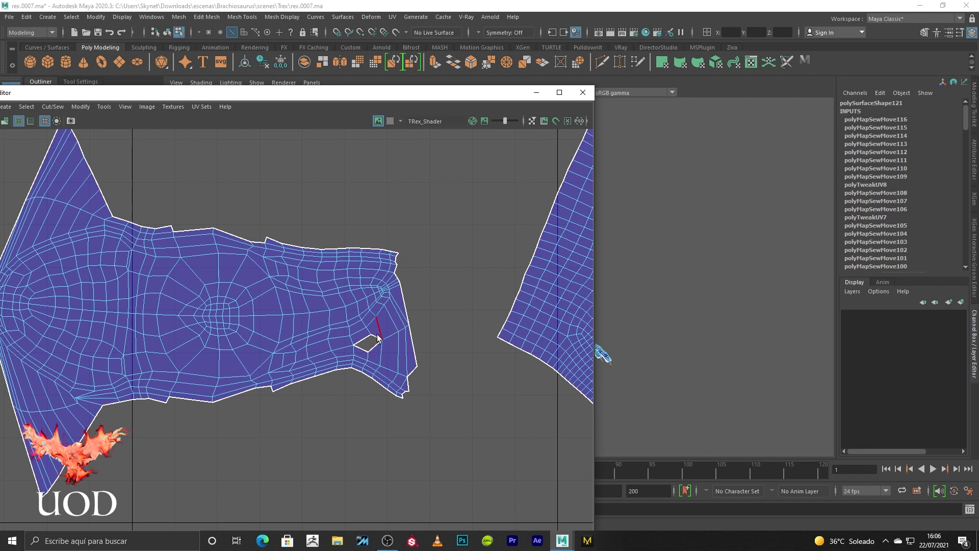
right_drag(321, 295, 313, 306)
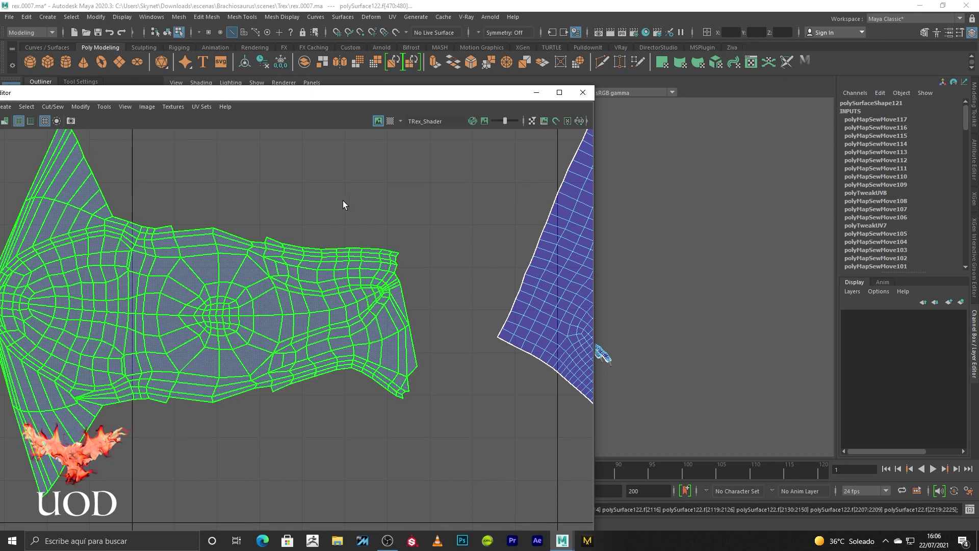
- Move and Sew an edge to close a notch in the mouth-interior shell
scroll(421, 357, up, 3)
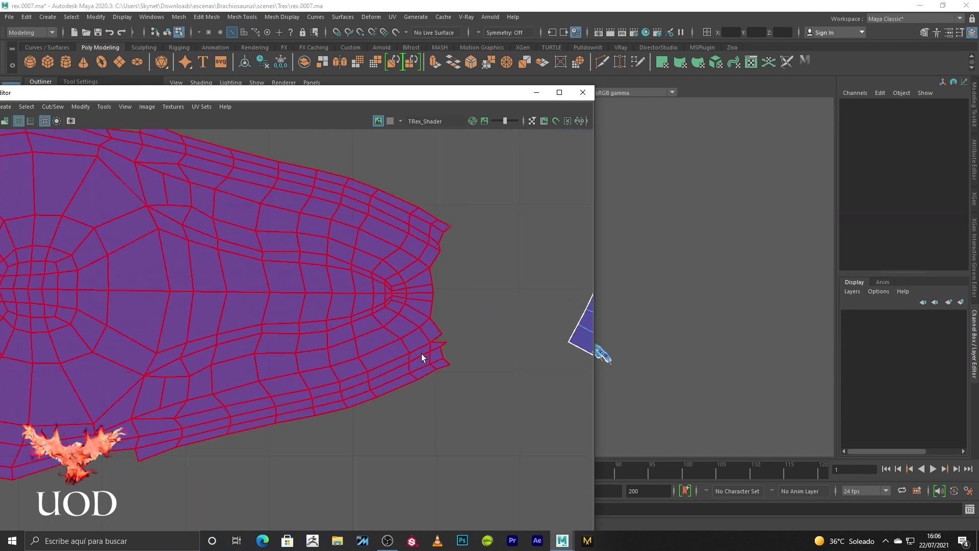
key(F10)
click(52, 107)
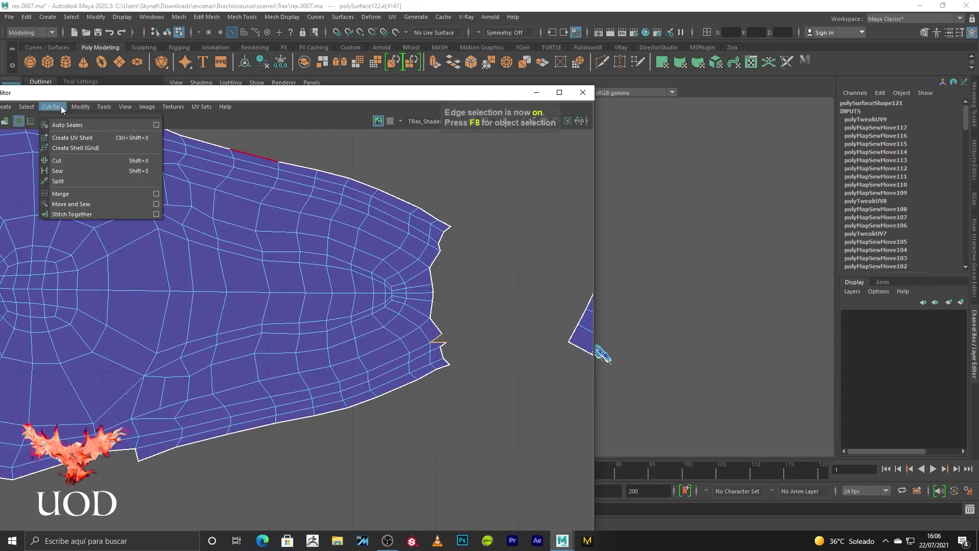
click(92, 204)
- Clear the selection, frame the T-Rex, and zoom the 3D view onto the head
click(686, 211)
key(a)
scroll(719, 224, up, 2)
scroll(716, 229, up, 3)
scroll(714, 236, up, 3)
alt+middle_drag(714, 236, 634, 245)
scroll(712, 247, up, 2)
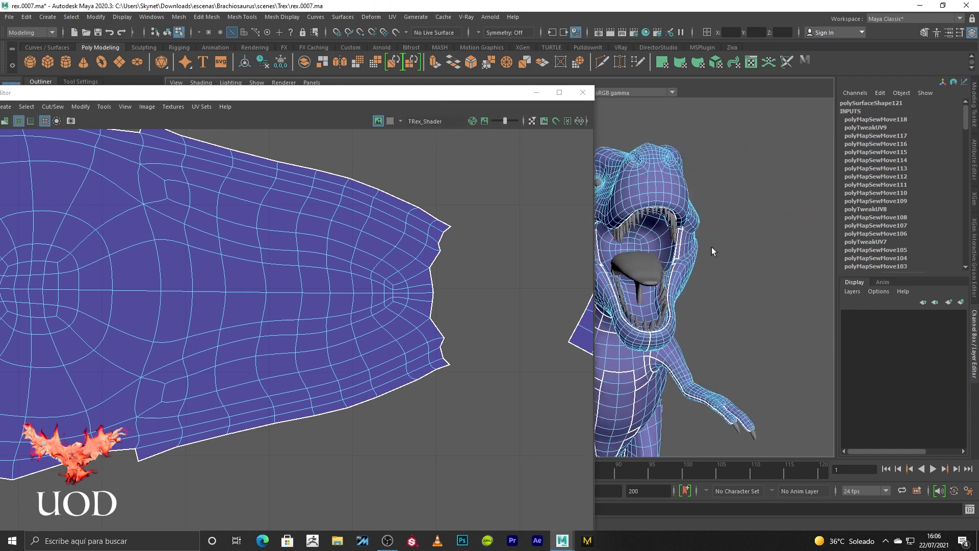
scroll(711, 247, up, 2)
scroll(634, 270, up, 2)
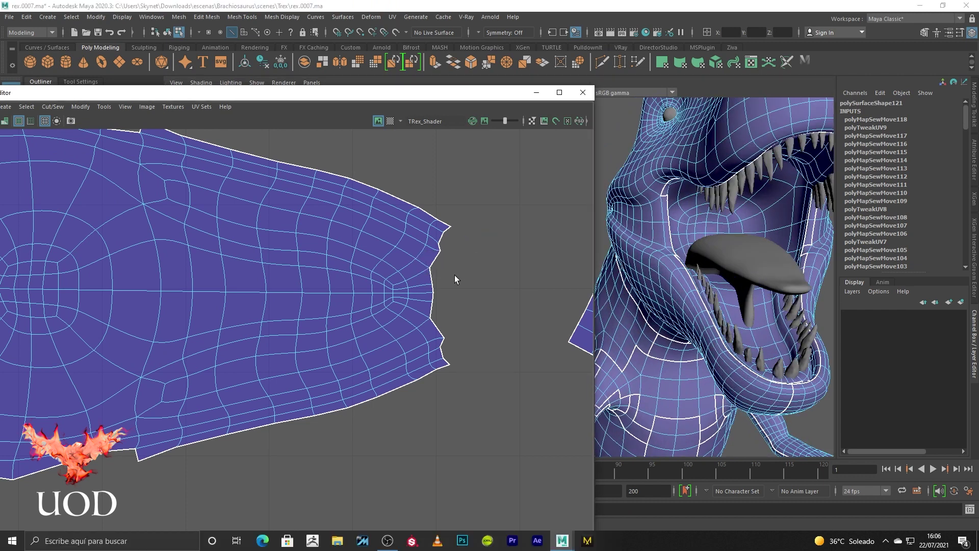
- Sew the two right-side notch edges together and check the whole shell
drag(444, 280, 420, 299)
click(50, 107)
click(101, 204)
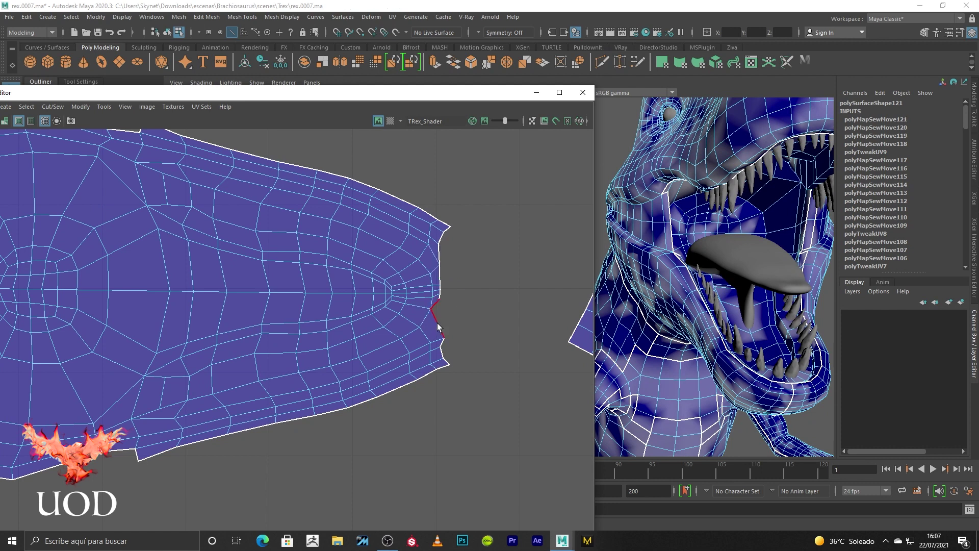
scroll(429, 284, down, 5)
right_drag(335, 323, 362, 319)
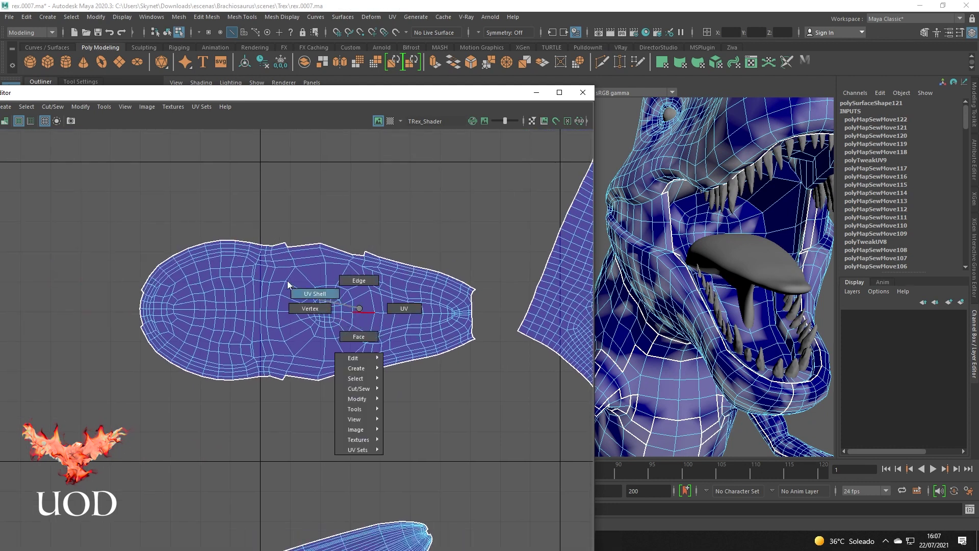
click(432, 243)
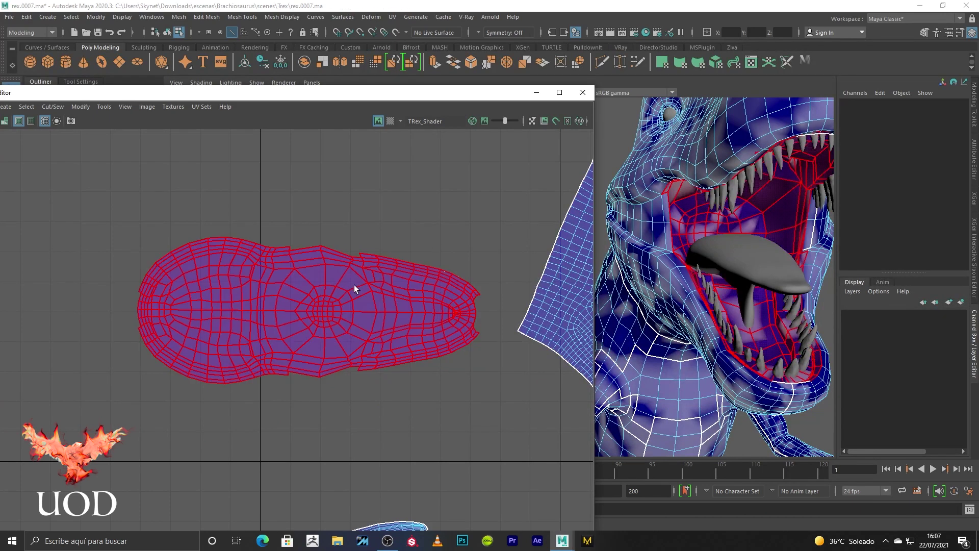
- Orbit the head to face the open mouth and pick edges on the palate
mouse_move(703, 230)
alt+mouse_down()
mouse_move(741, 226)
mouse_move(711, 219)
alt+mouse_up()
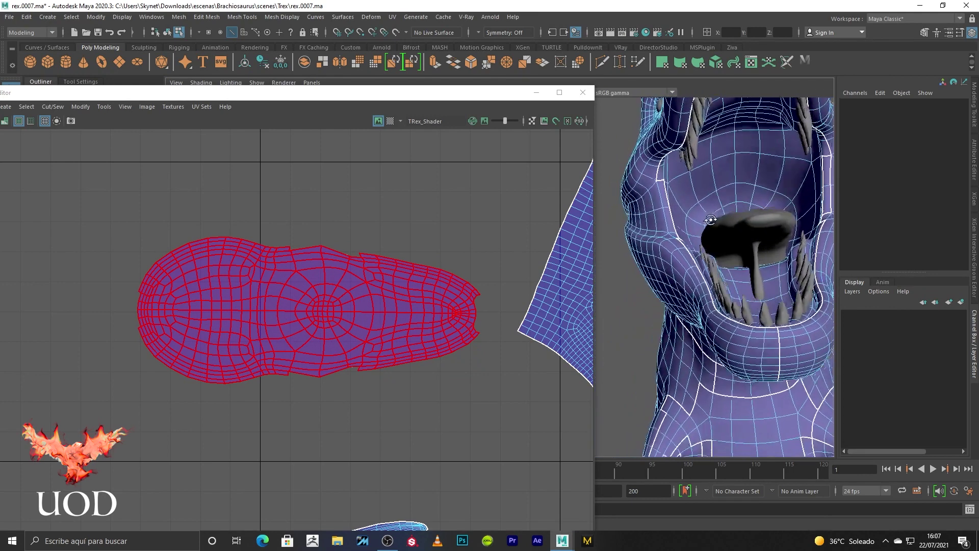
mouse_move(711, 220)
alt+mouse_down()
mouse_move(692, 278)
mouse_move(631, 239)
mouse_move(659, 271)
alt+mouse_up()
scroll(659, 271, up, 2)
scroll(659, 271, up, 2)
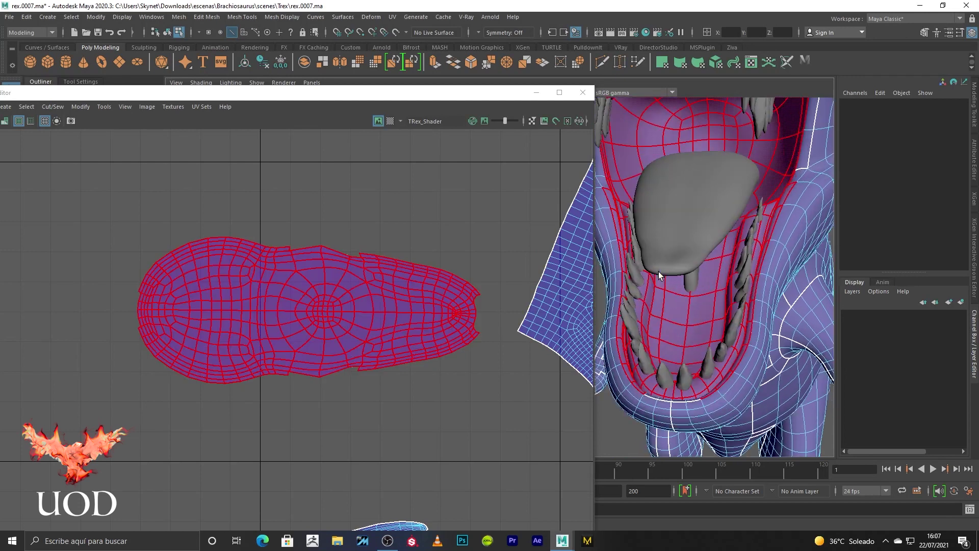
scroll(668, 271, up, 2)
key(F10)
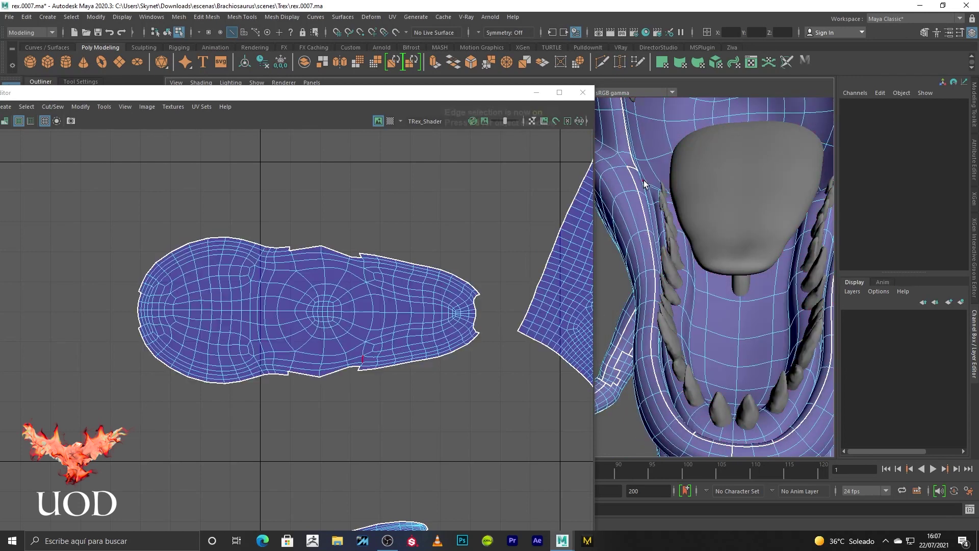
click(641, 182)
click(645, 199)
- Orbit around the jaw, teeth and tongue while centring the mouth-interior shell in the UV view
alt+drag(648, 206, 657, 239)
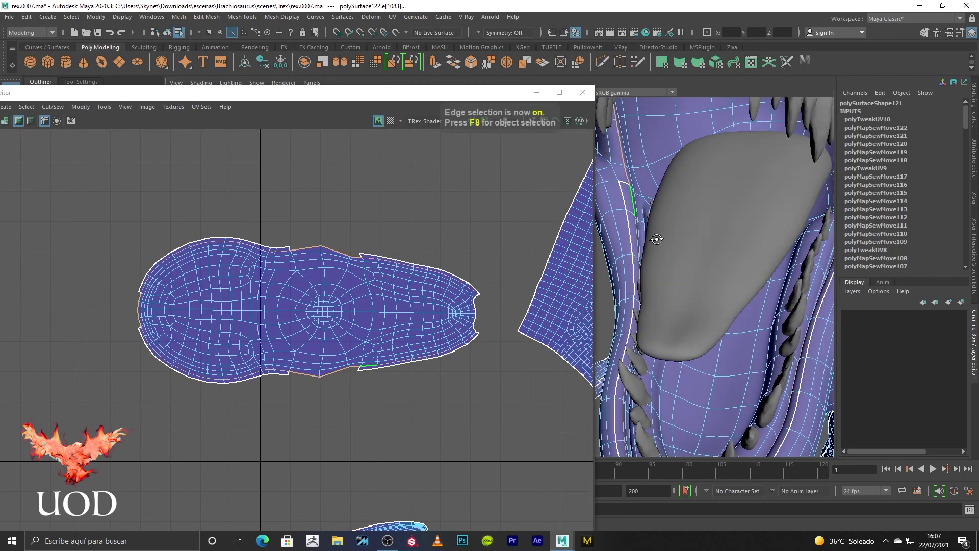
alt+middle_drag(334, 279, 230, 287)
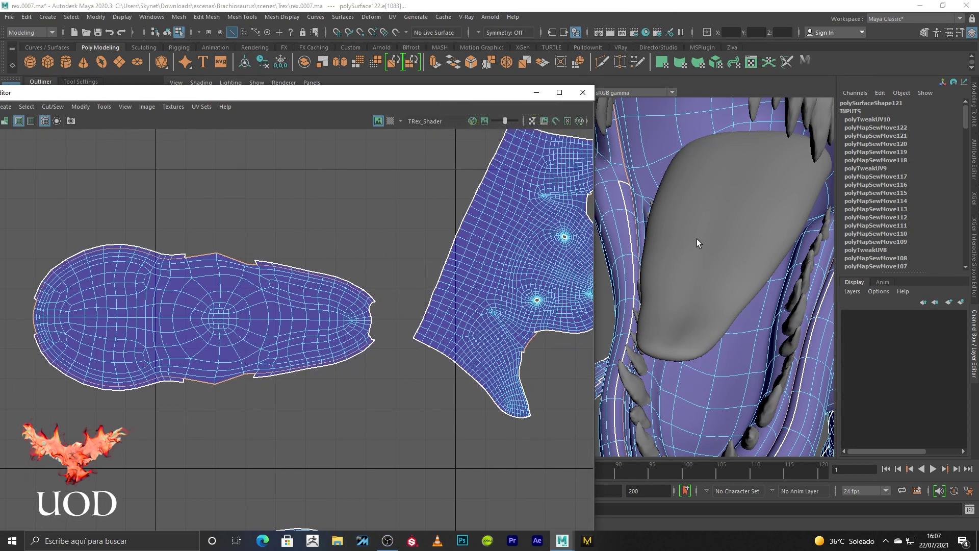
mouse_move(697, 248)
alt+mouse_down()
mouse_move(752, 262)
mouse_move(755, 238)
mouse_move(703, 261)
mouse_move(717, 271)
alt+mouse_up()
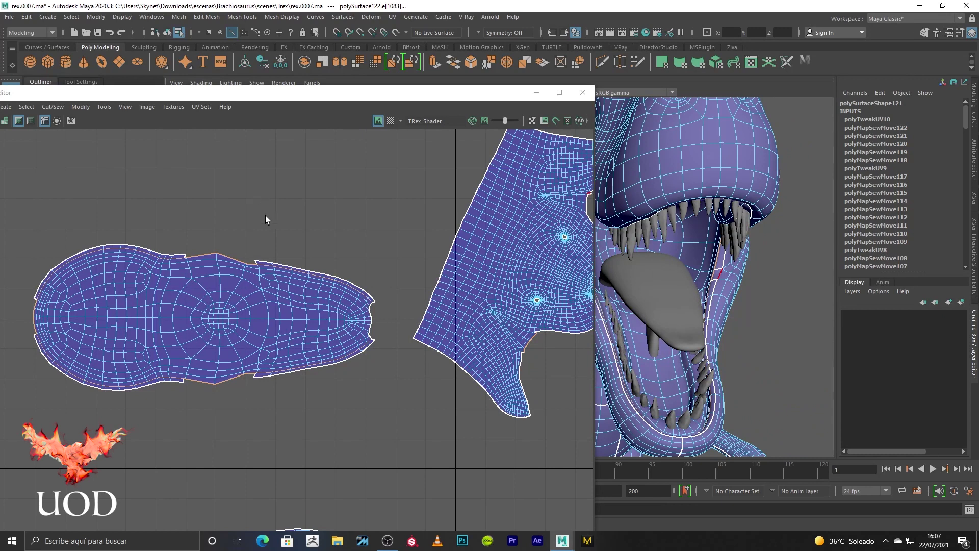
alt+middle_drag(447, 279, 312, 266)
alt+drag(714, 265, 701, 276)
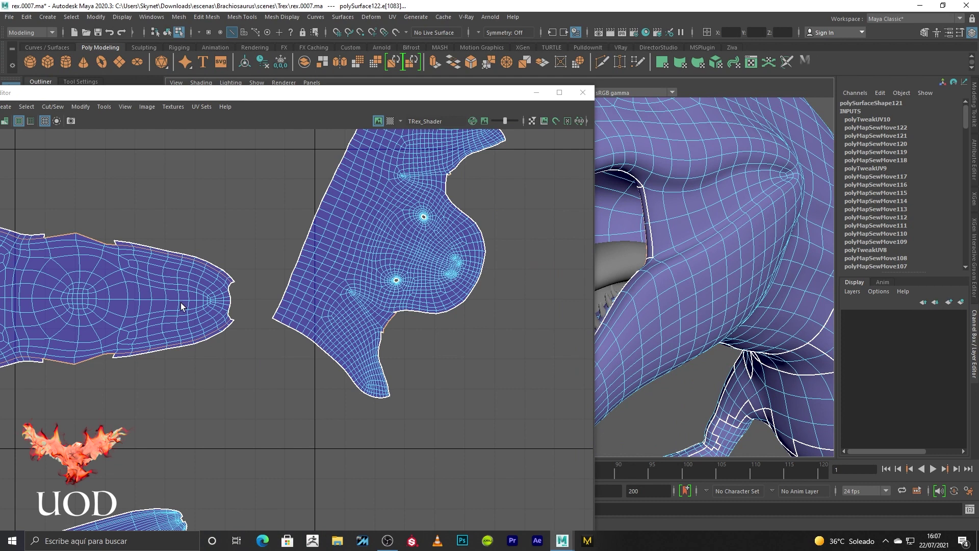
alt+middle_drag(181, 301, 362, 317)
- Cut the UVs along the shell's upper border with Cut/Sew
click(50, 110)
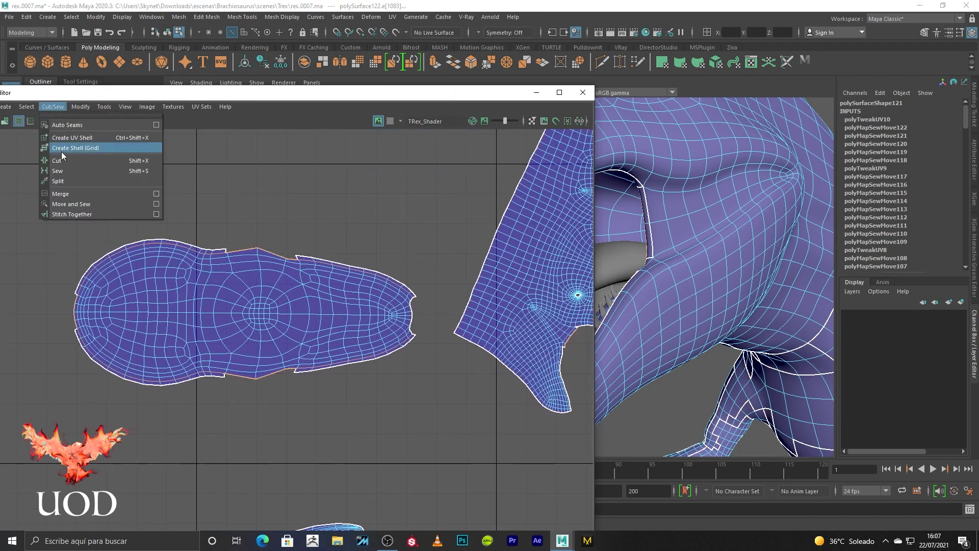
click(64, 160)
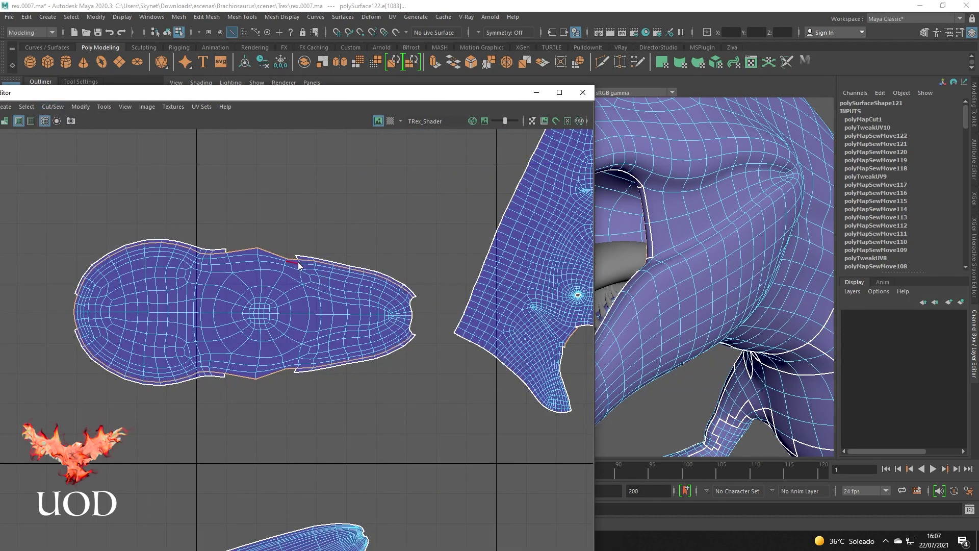
drag(84, 288, 196, 251)
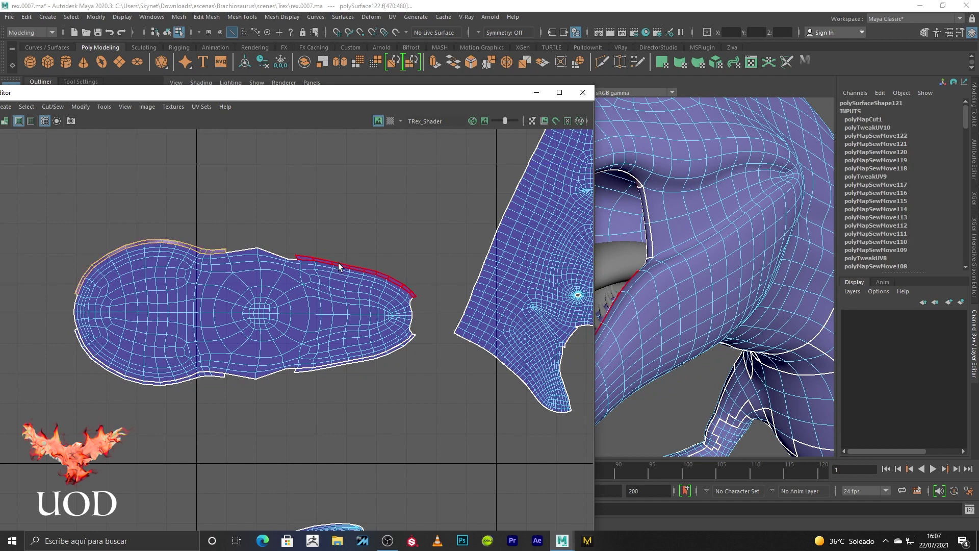
scroll(334, 316, down, 1)
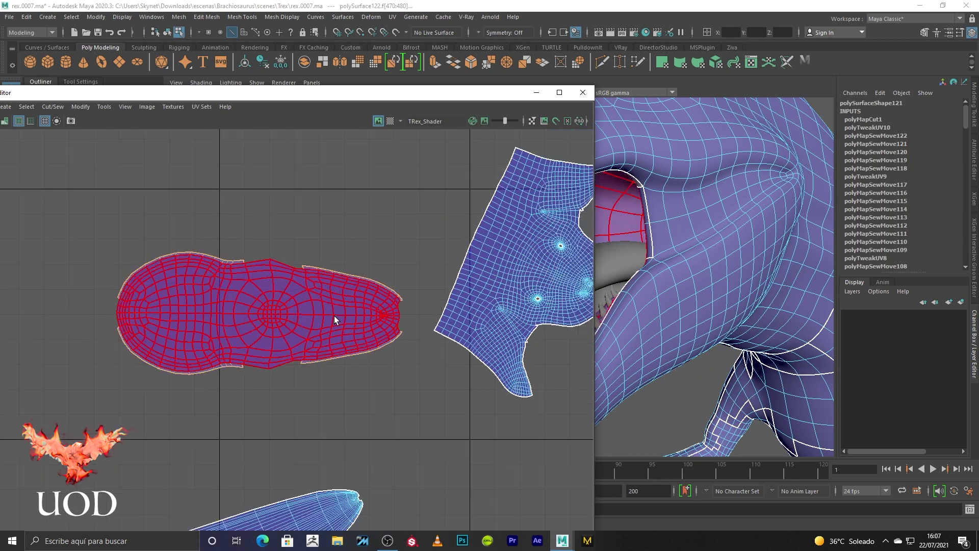
scroll(334, 316, down, 2)
scroll(215, 310, up, 1)
- Place the cut border strips beside the head shell and select the head shell
click(215, 311)
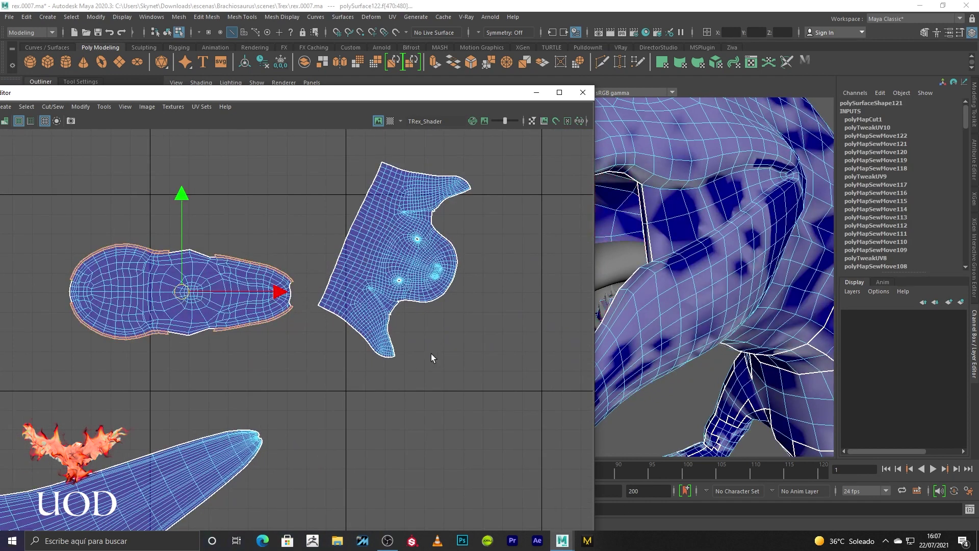
middle_click(467, 320)
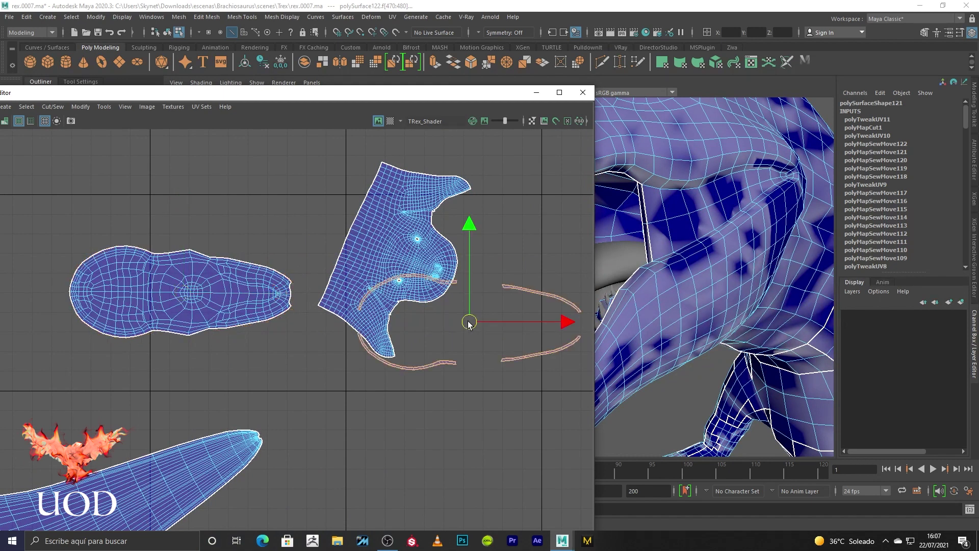
click(219, 274)
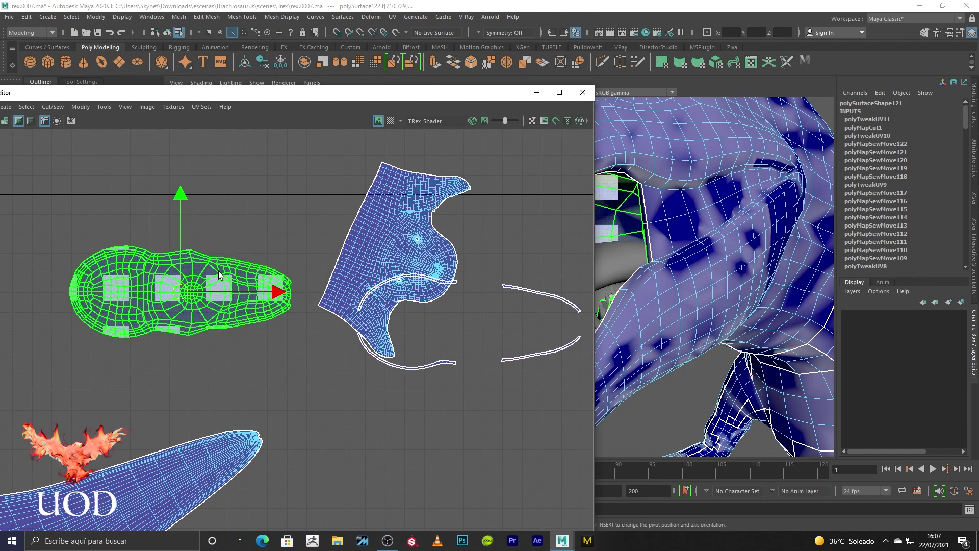
click(297, 228)
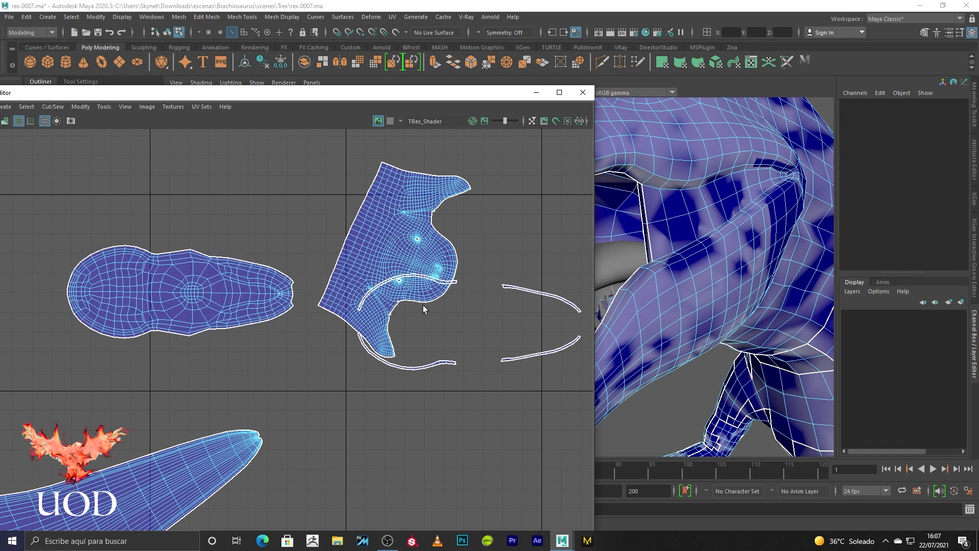
scroll(423, 305, up, 2)
alt+middle_drag(423, 305, 322, 301)
- Convert the head shell to faces and move it up and to the left
click(273, 215)
key(ctrl+F11)
scroll(273, 215, down, 1)
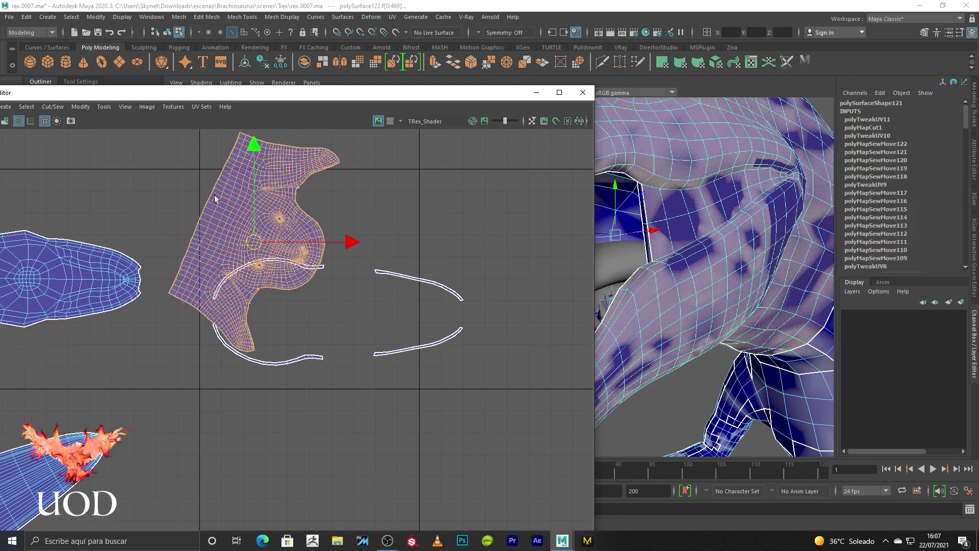
drag(256, 245, 211, 192)
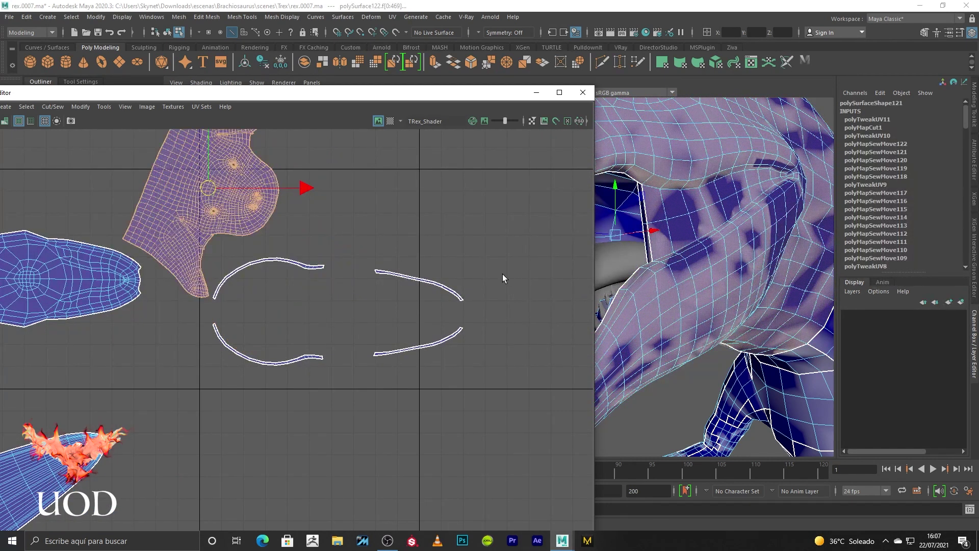
- Select the four thin curved strips, then the edges along the head shell's right border
drag(577, 199, 278, 403)
click(57, 111)
click(77, 159)
alt+middle_drag(283, 215, 325, 266)
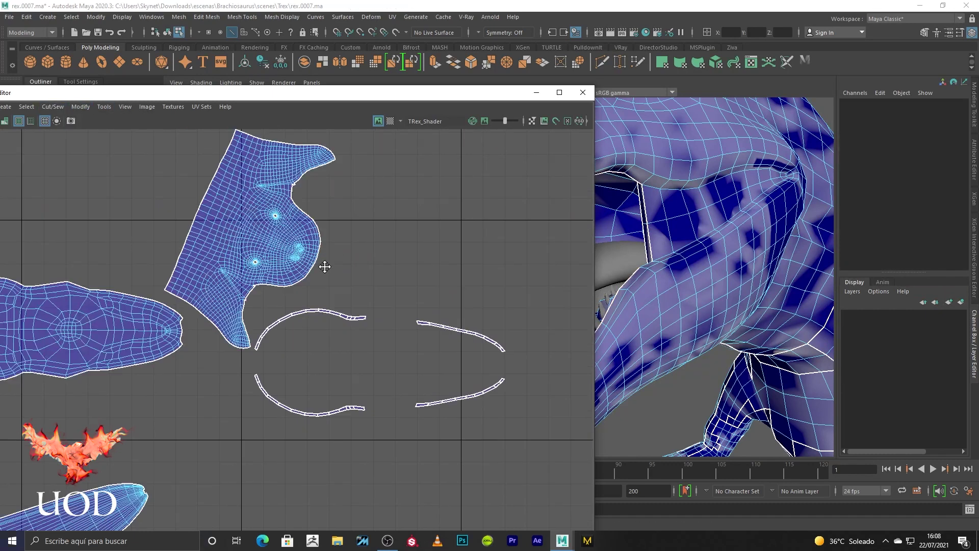
alt+right_drag(325, 267, 459, 334)
drag(462, 375, 296, 454)
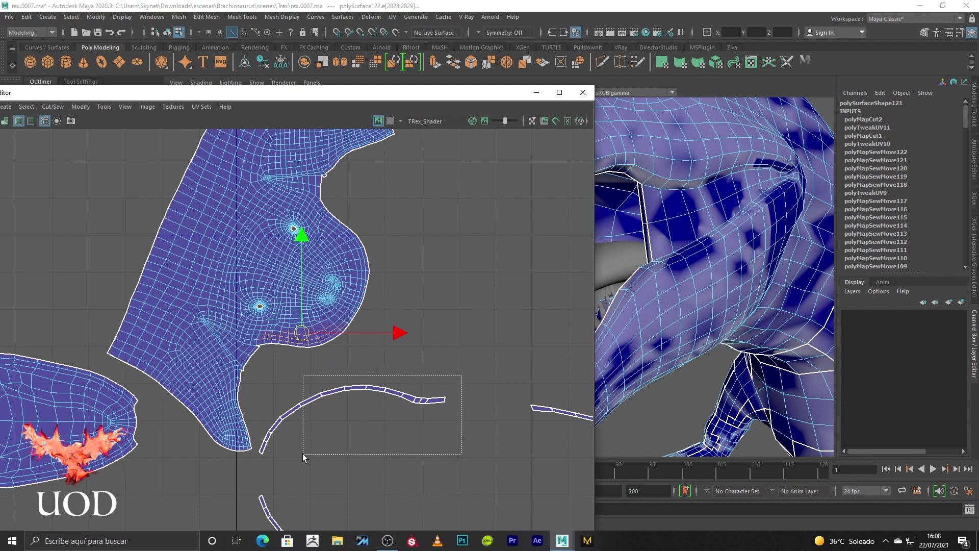
scroll(356, 209, up, 5)
drag(432, 202, 249, 342)
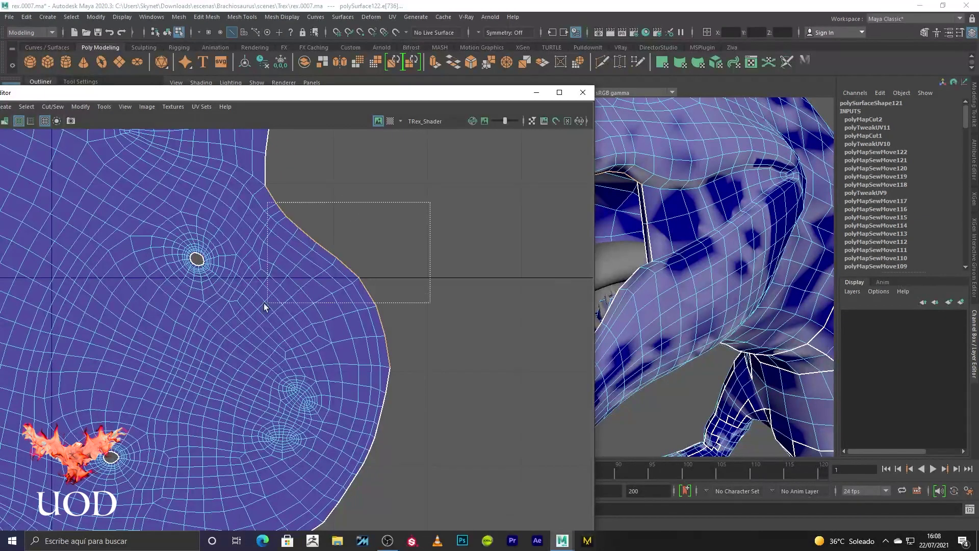
- Sew the selected right-border edges and pick the edges near the upper notch
click(56, 107)
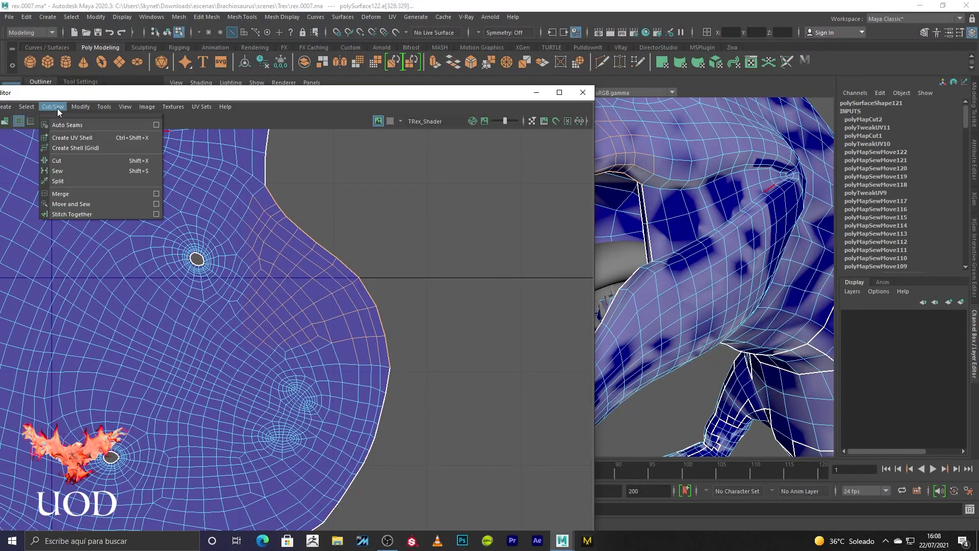
click(95, 205)
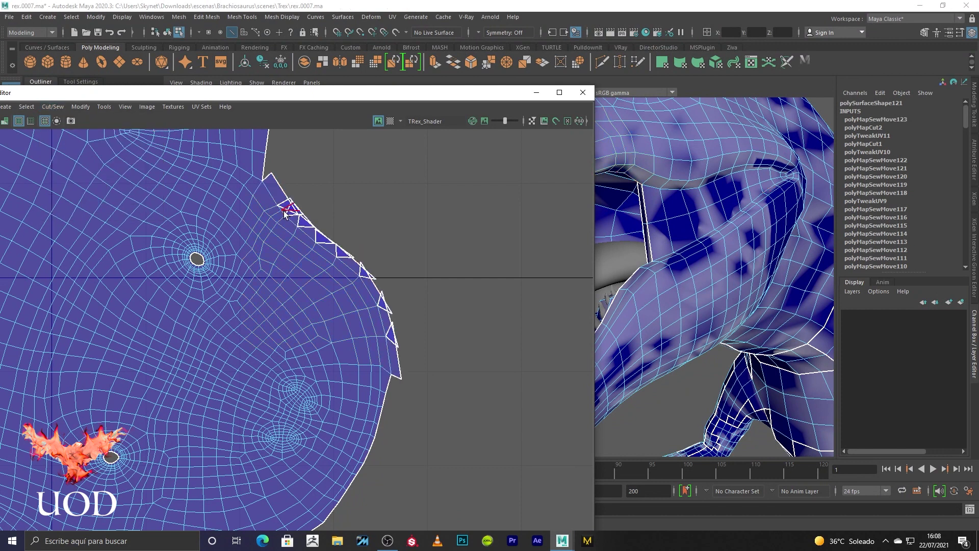
drag(256, 245, 256, 247)
click(267, 141)
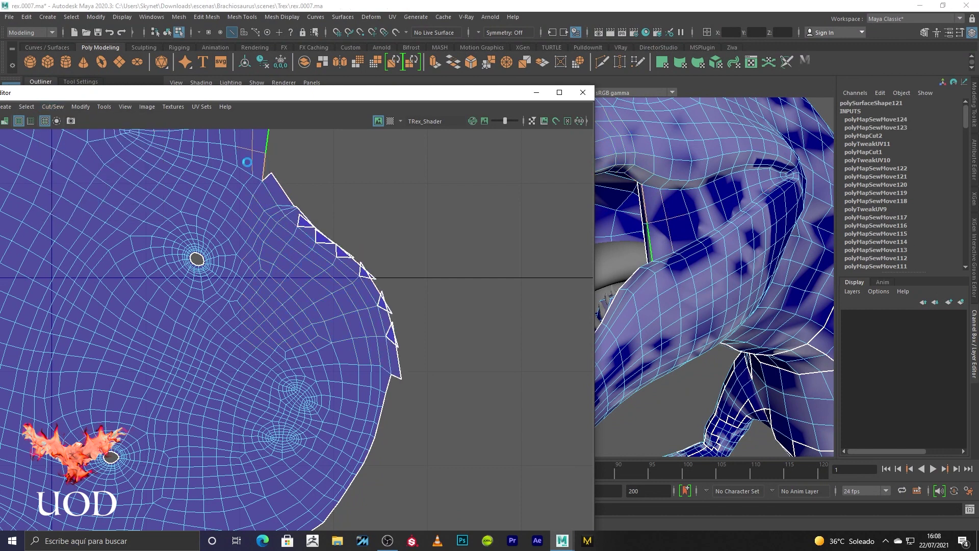
alt+middle_drag(301, 146, 400, 308)
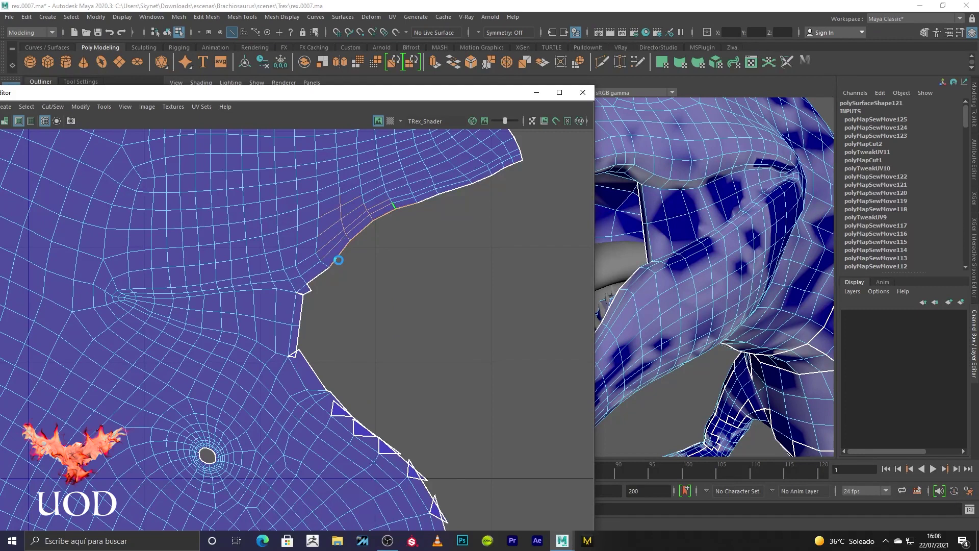
click(512, 163)
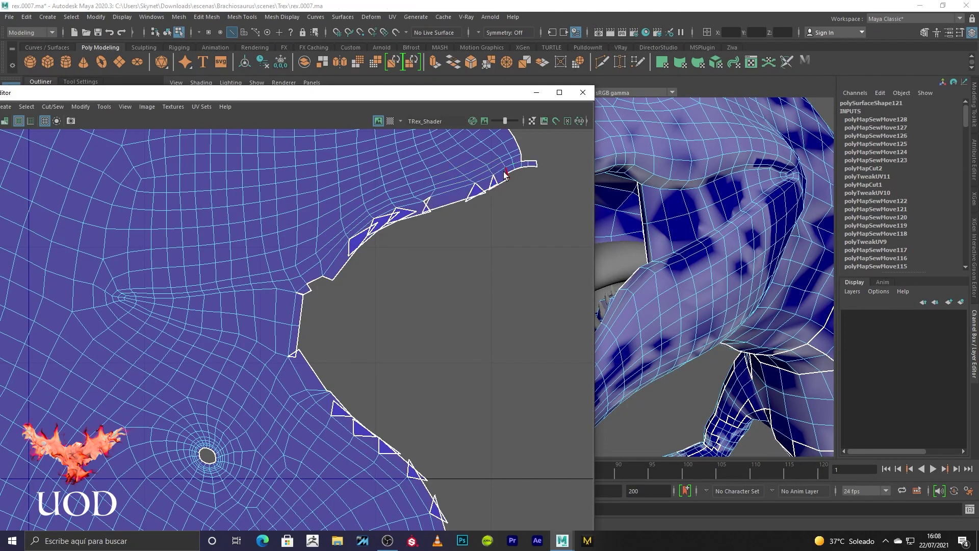
- Sew the next four split border edges and unfold the head shell
ctrl+click(468, 185)
ctrl+click(430, 202)
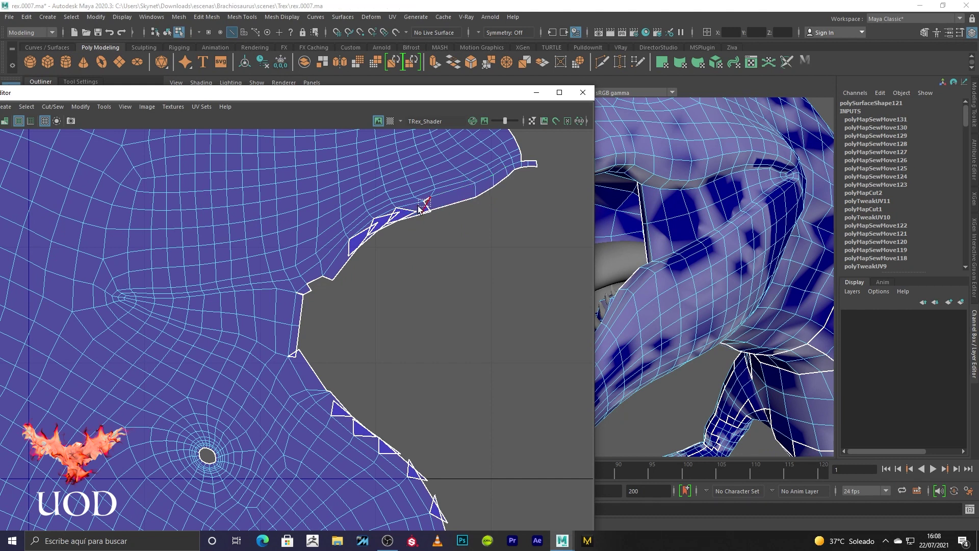
ctrl+click(391, 209)
ctrl+click(364, 230)
key(f)
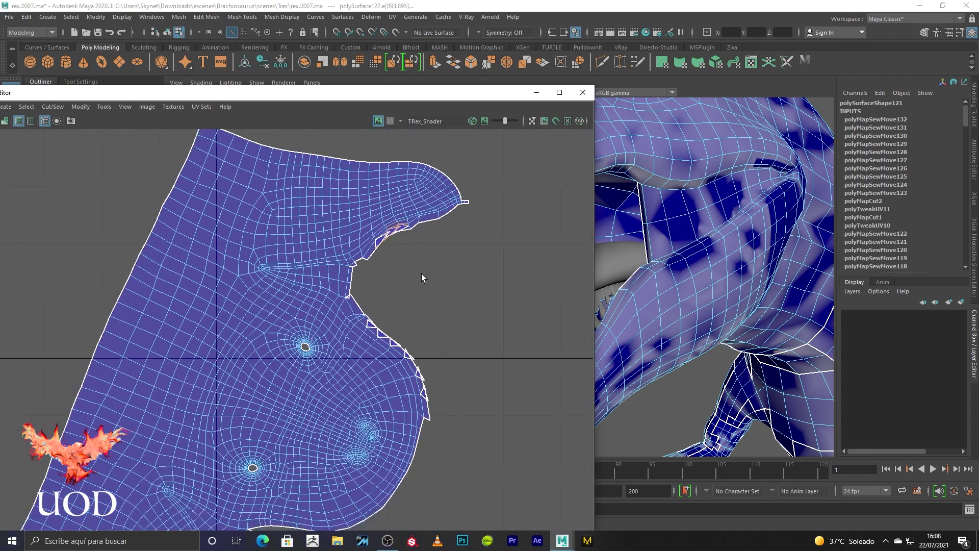
shift+right_drag(366, 248, 411, 269)
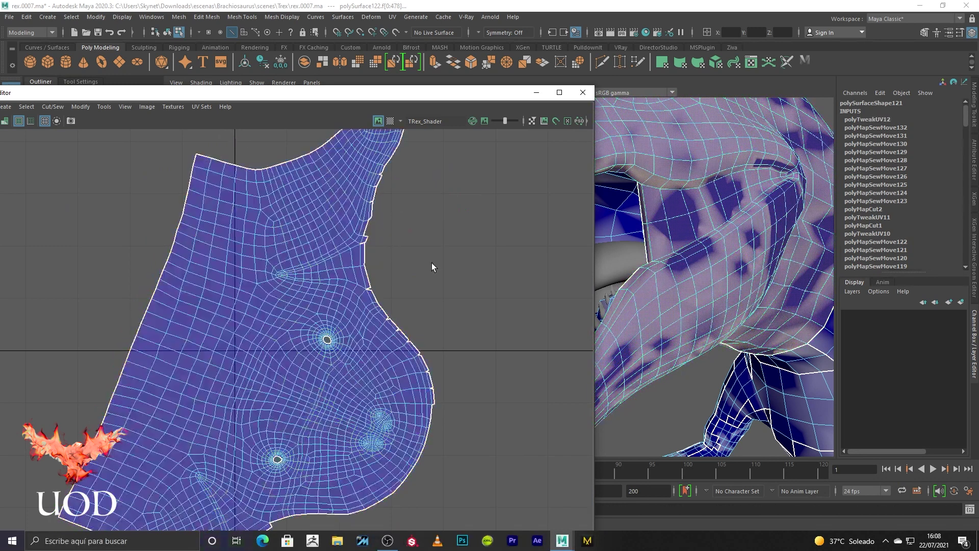
- Switch to edge selection and sew the upper-border notch edge with the one-at-a-time sew tool
scroll(397, 179, up, 4)
scroll(397, 179, up, 2)
key(F10)
click(348, 152)
scroll(344, 160, down, 3)
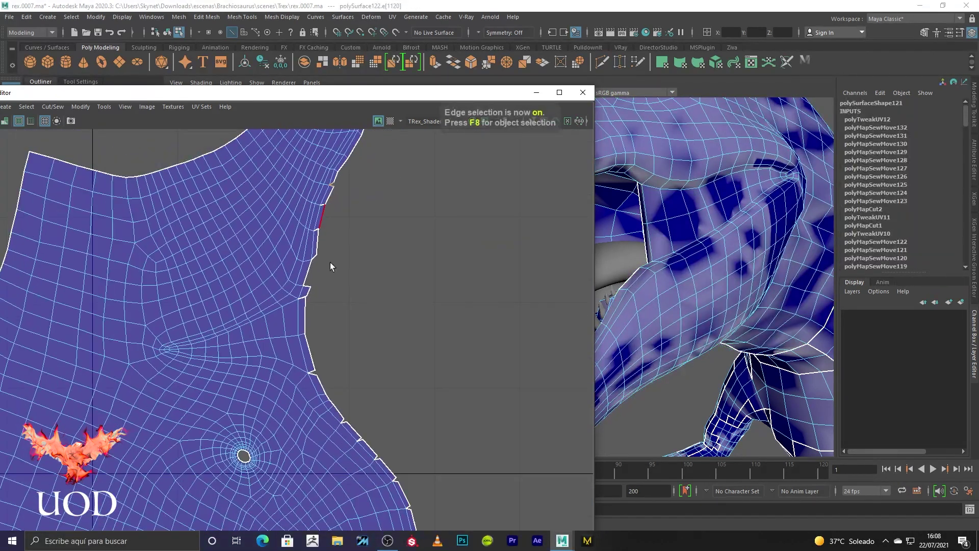
scroll(330, 263, down, 2)
click(56, 106)
click(101, 195)
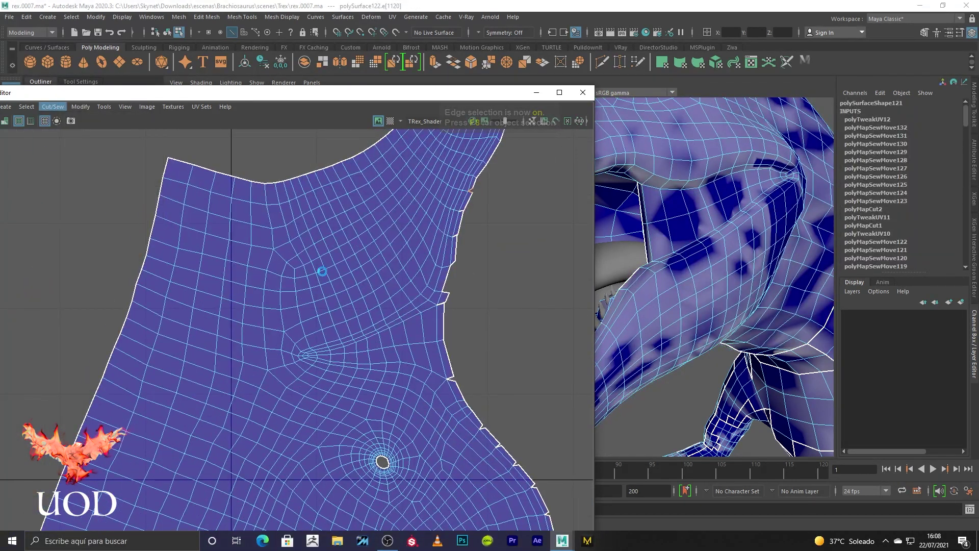
key(g)
- Sew the next three split border edges one by one with G
key(g)
click(449, 278)
key(g)
key(g)
click(455, 260)
key(g)
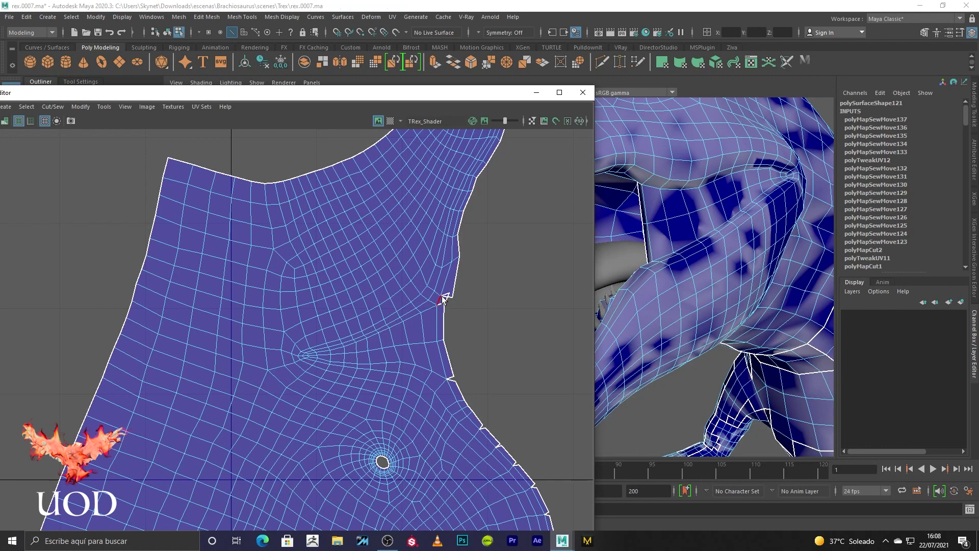
click(436, 304)
key(g)
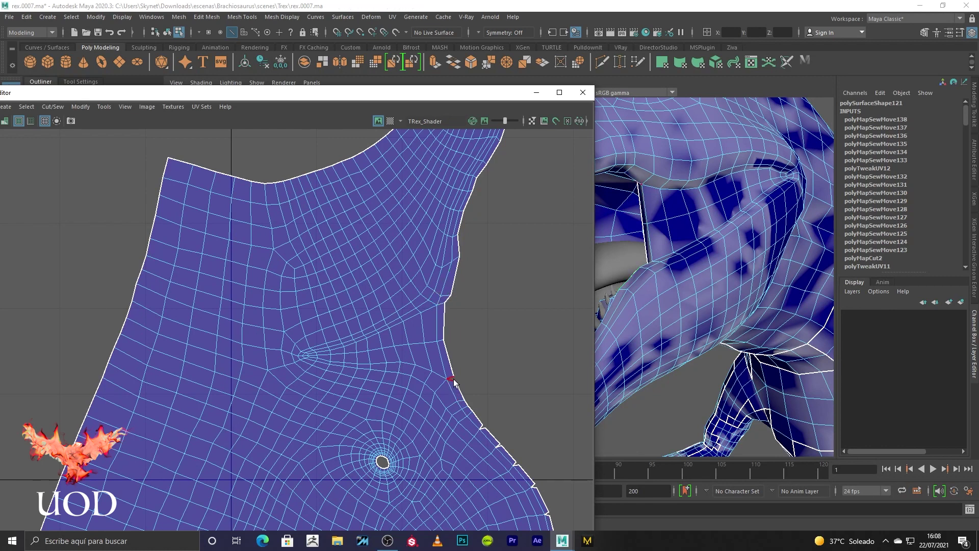
alt+middle_drag(491, 423, 289, 202)
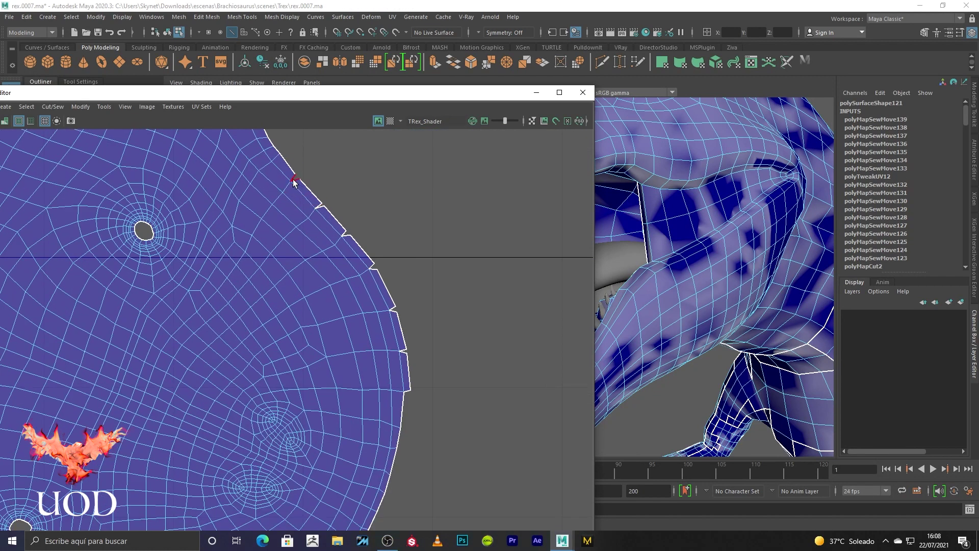
- Sew four more split edges further along the head shell's border
key(g)
click(320, 207)
key(g)
click(344, 233)
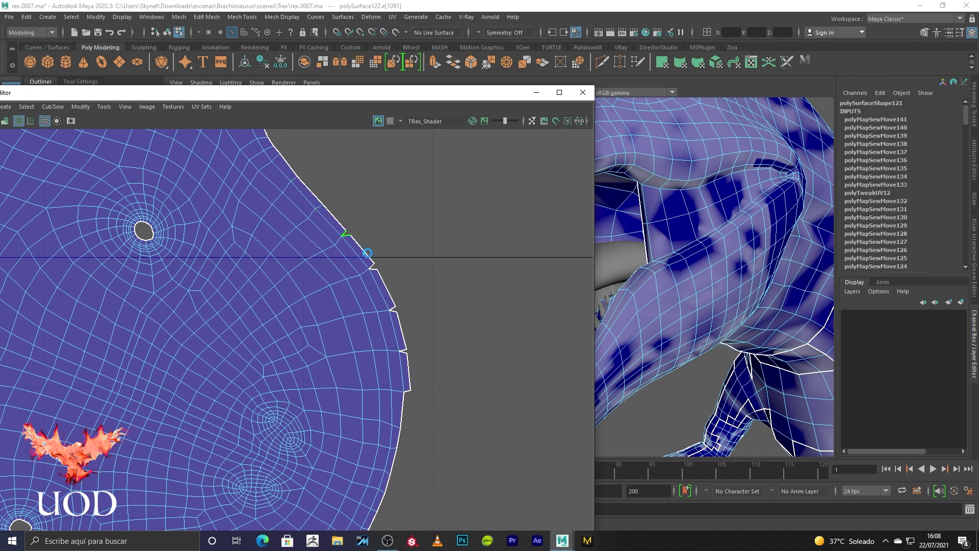
key(g)
click(372, 265)
key(g)
click(393, 312)
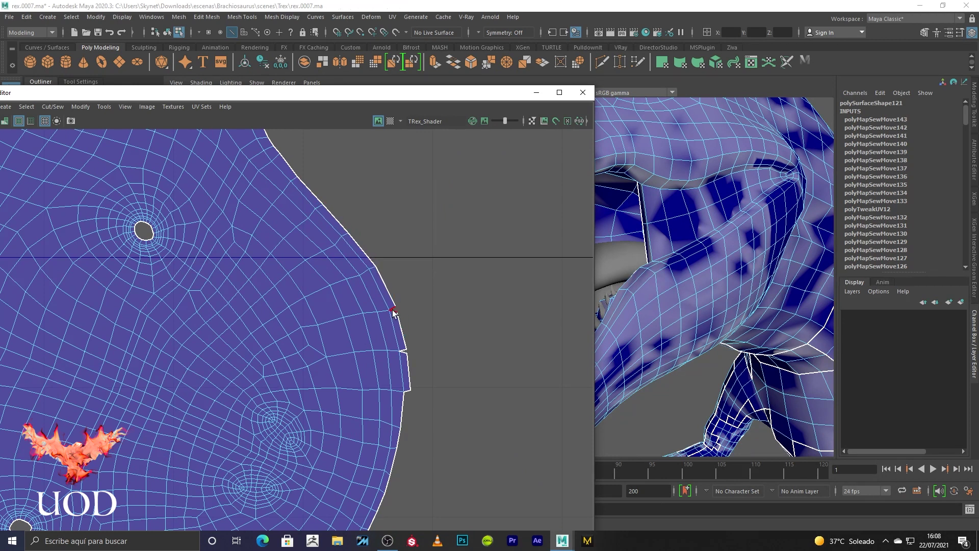
key(g)
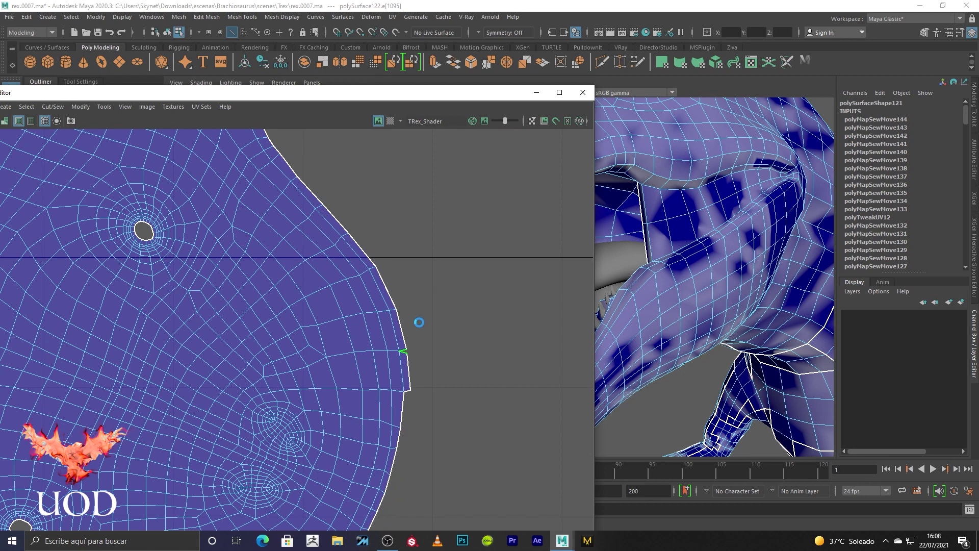
- Frame the head shell and select the edges on its lower-right region
key(g)
scroll(418, 322, down, 5)
drag(299, 371, 299, 369)
click(61, 109)
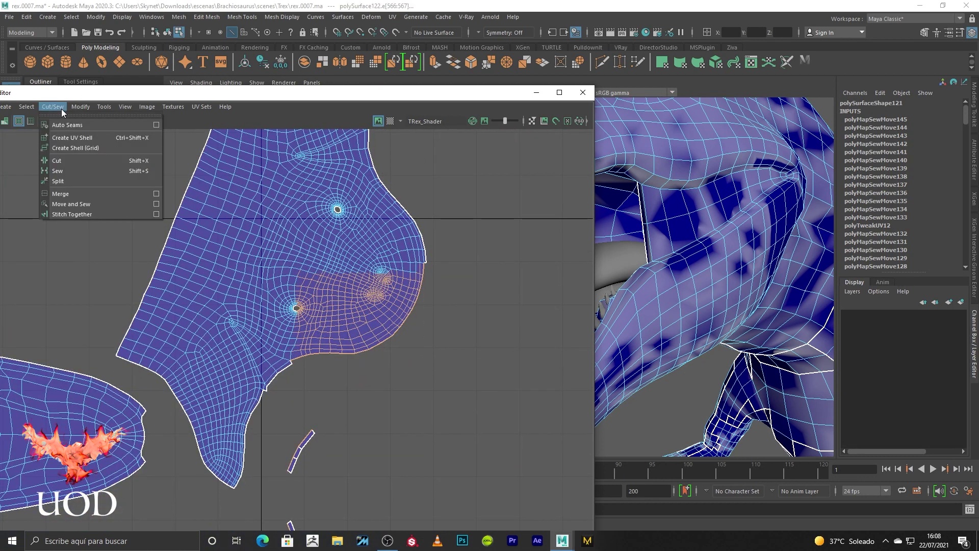
- Move and sew the selected lower-right edges, then bring the shell's lower seam into view
click(93, 203)
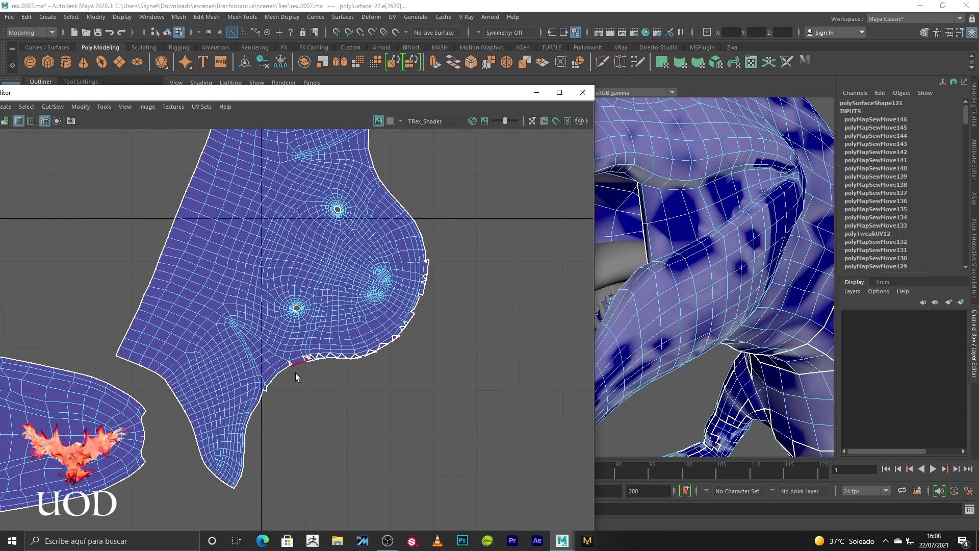
scroll(299, 396, down, 3)
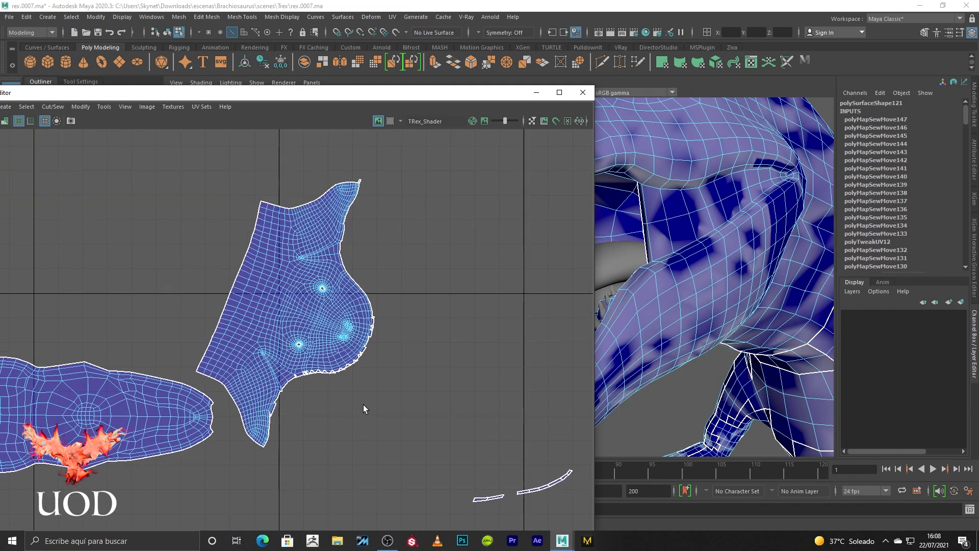
alt+middle_drag(363, 407, 284, 293)
alt+middle_drag(215, 342, 415, 343)
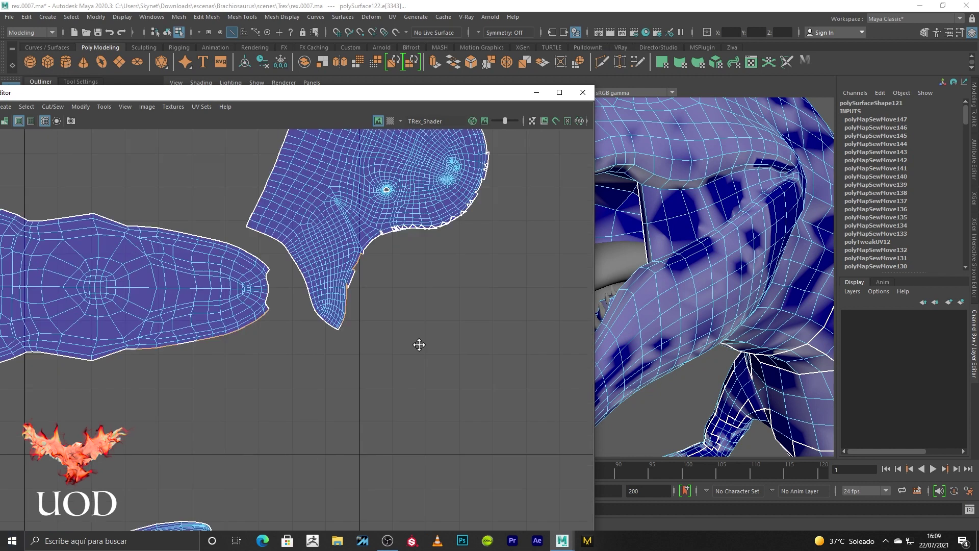
scroll(411, 287, up, 3)
alt+middle_drag(493, 345, 245, 360)
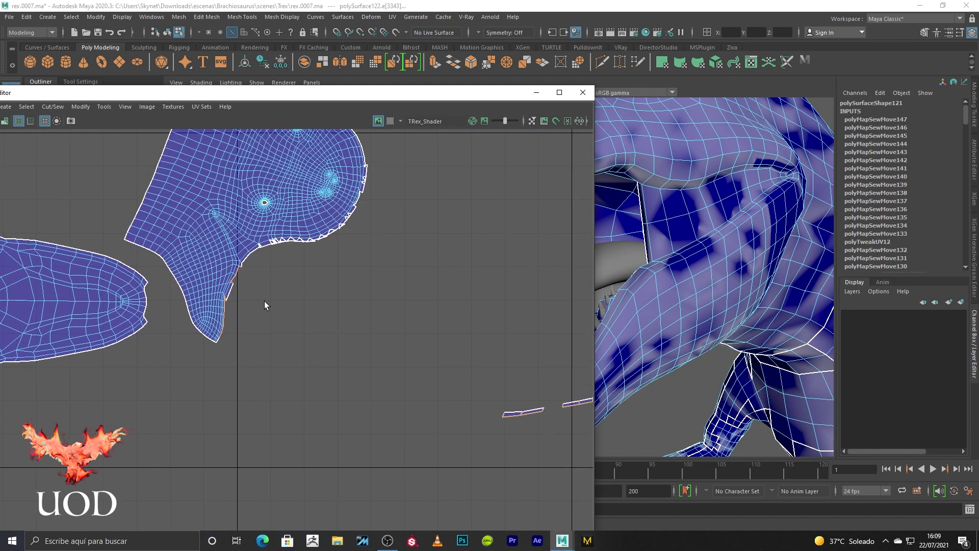
- Try sewing the seam edges, undoing the stretched sews with Ctrl+Z
click(53, 107)
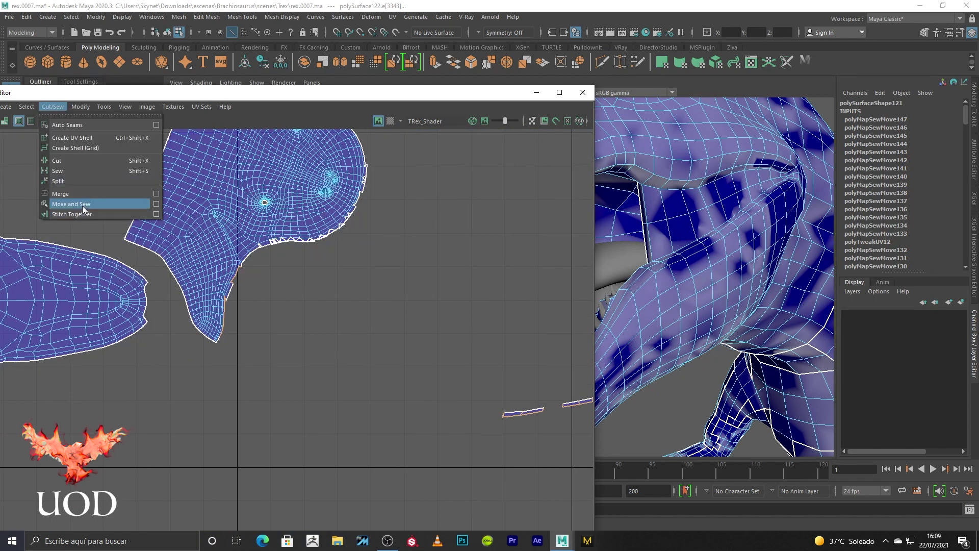
click(76, 203)
key(f)
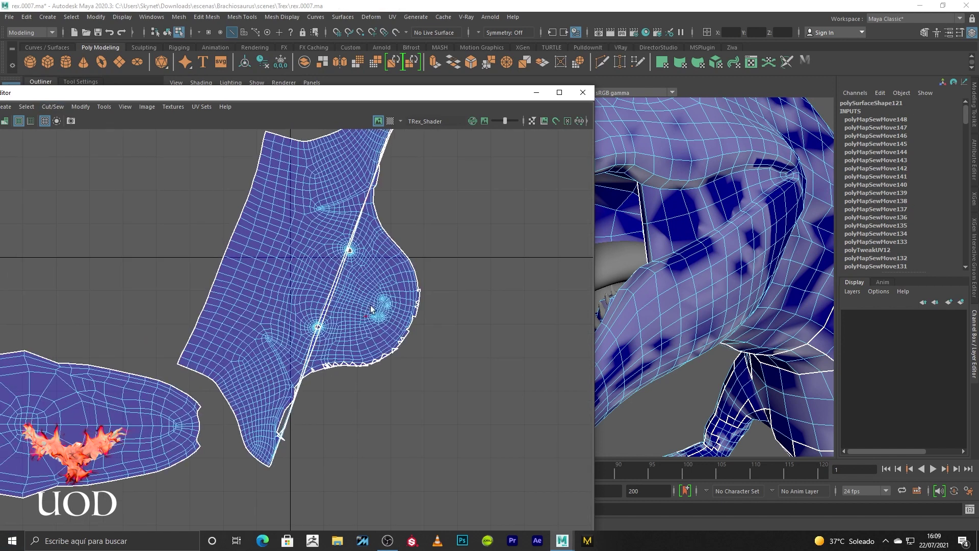
key(ctrl+z)
scroll(350, 389, up, 4)
scroll(313, 328, up, 3)
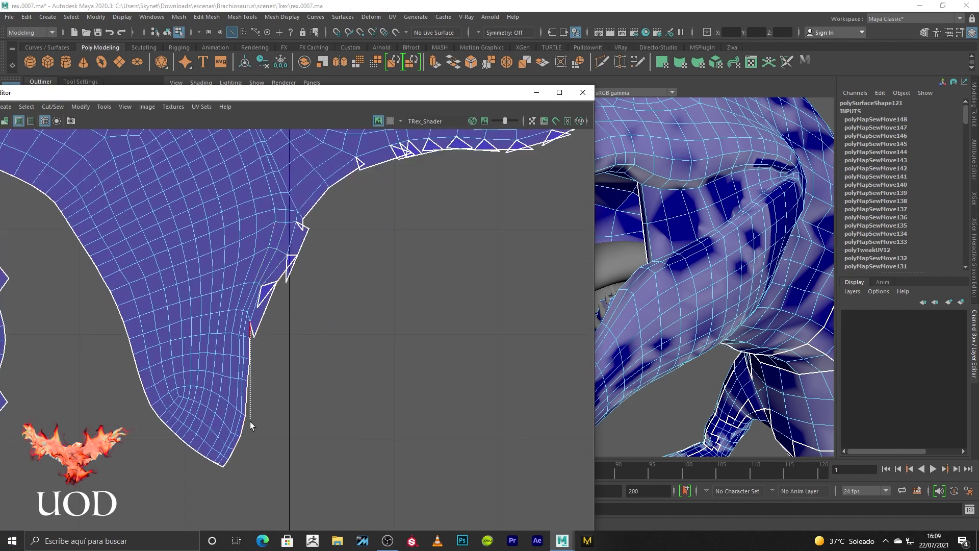
key(g)
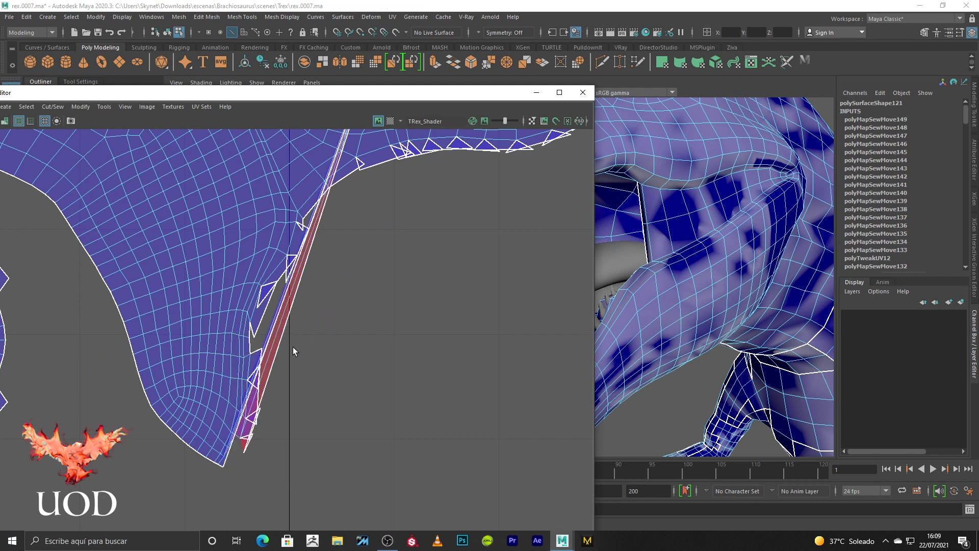
key(ctrl+z)
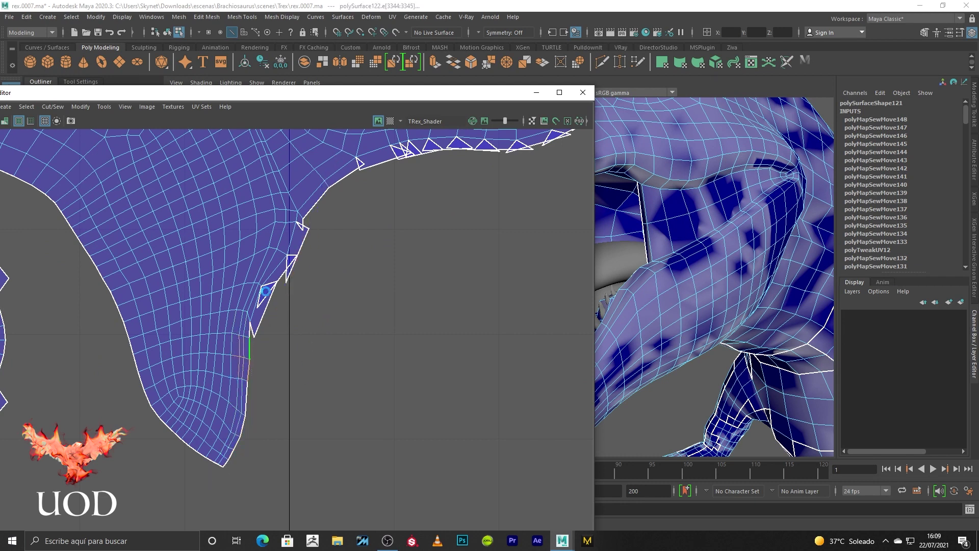
- Sew the loose flap shut along the border and close the last notch
click(288, 263)
shift+right_drag(299, 228, 355, 180)
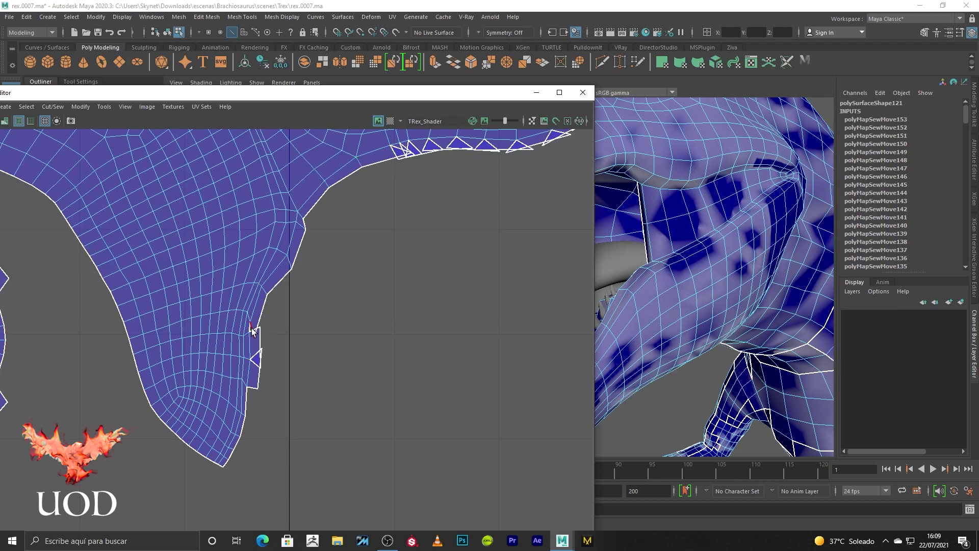
alt+middle_drag(404, 258, 328, 385)
right_drag(390, 273, 373, 266)
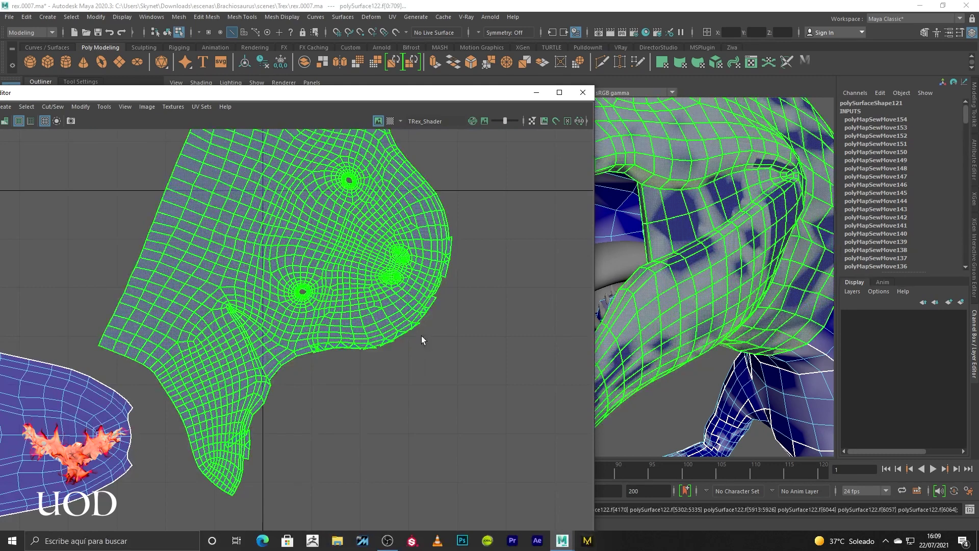
- Select the jagged edges on the shell's right side and sew them together
key(F10)
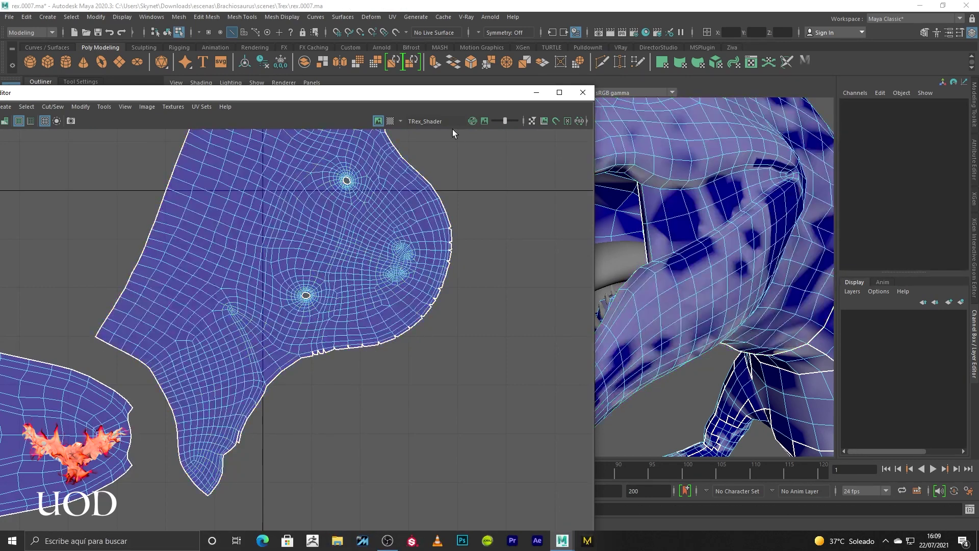
scroll(439, 286, up, 5)
drag(444, 255, 409, 363)
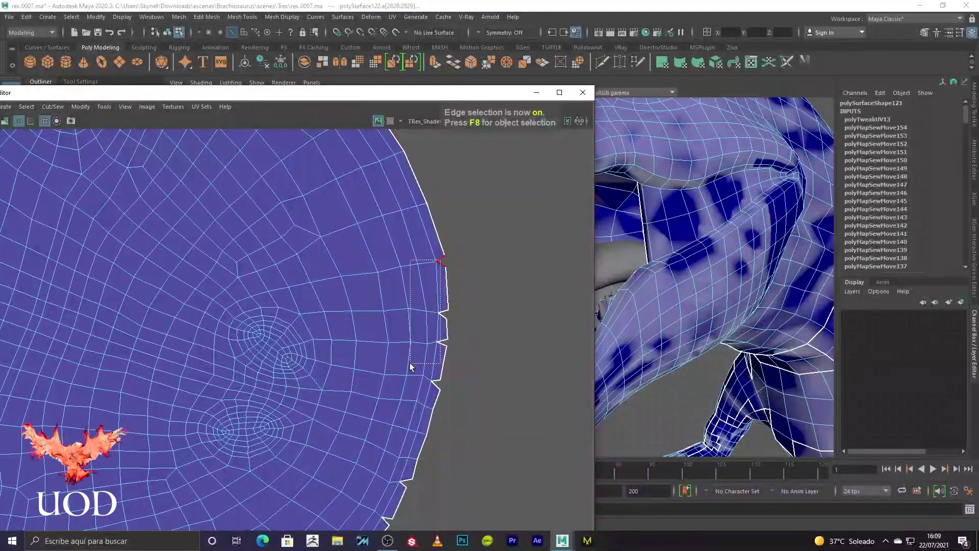
scroll(408, 364, down, 3)
click(61, 105)
click(102, 205)
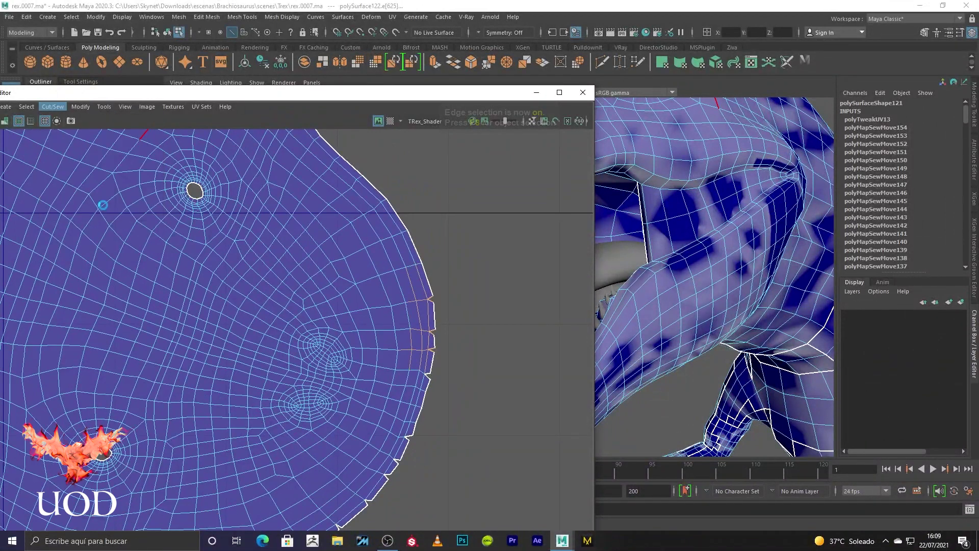
- Move and Sew the notched border edges of the foot shell's right lobe
drag(499, 179, 397, 348)
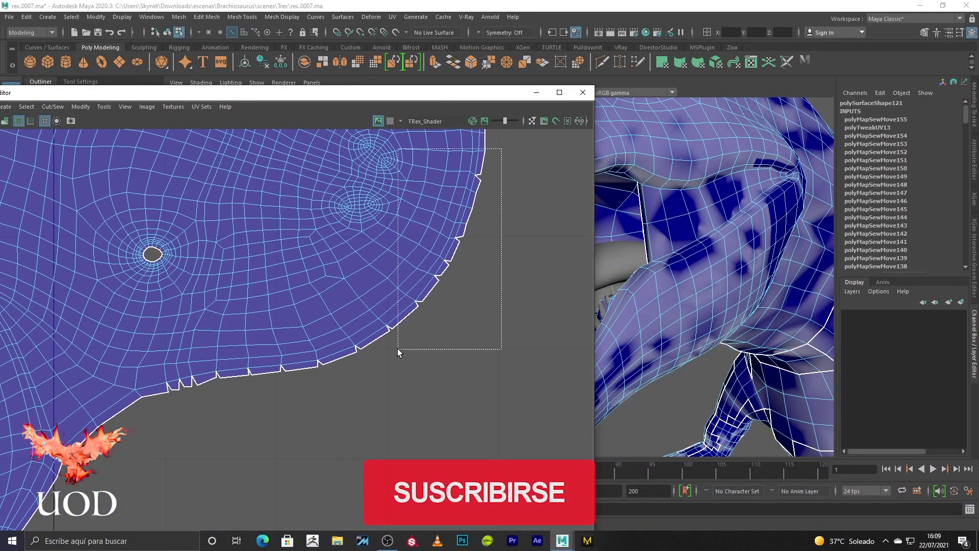
scroll(403, 310, up, 2)
scroll(403, 309, down, 4)
alt+middle_drag(316, 362, 468, 248)
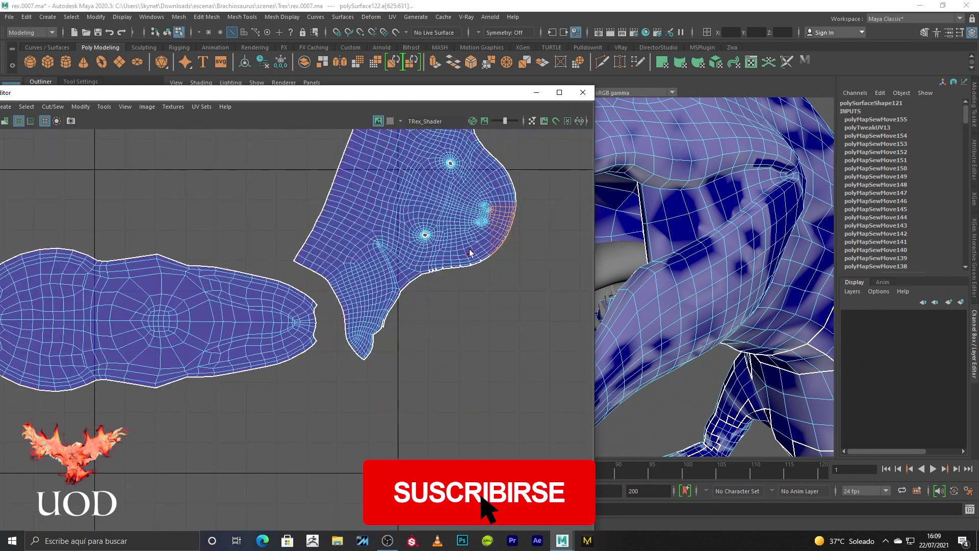
scroll(495, 230, up, 1)
drag(501, 212, 396, 343)
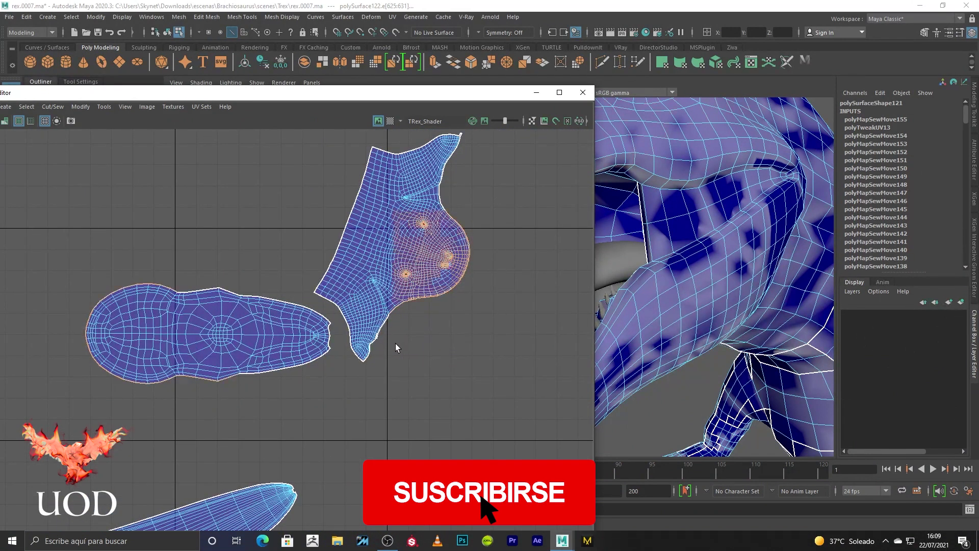
ctrl+drag(65, 254, 289, 451)
scroll(439, 306, up, 2)
scroll(439, 307, up, 1)
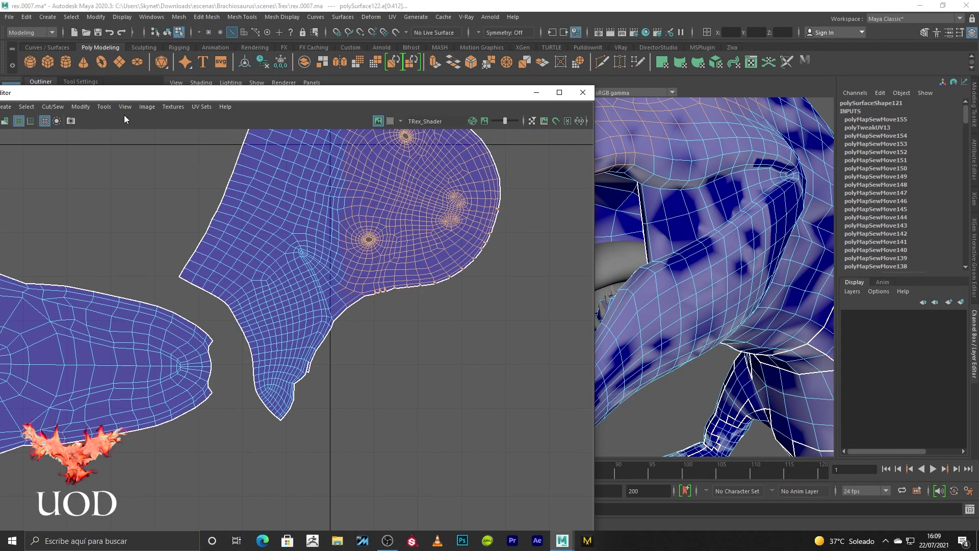
click(49, 107)
click(118, 204)
- Sew the loose border edges on the foot shell closed one by one
scroll(351, 348, up, 3)
scroll(341, 344, down, 1)
click(396, 337)
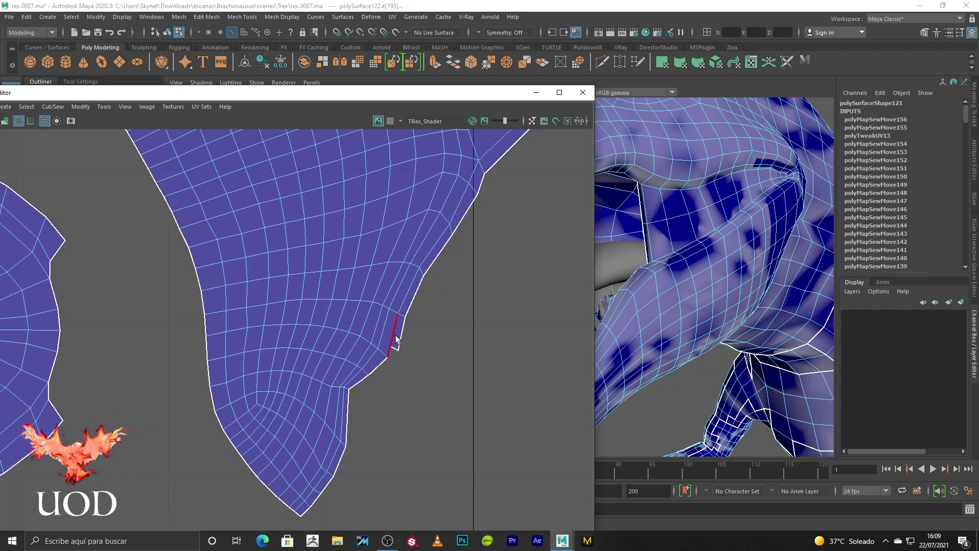
click(393, 357)
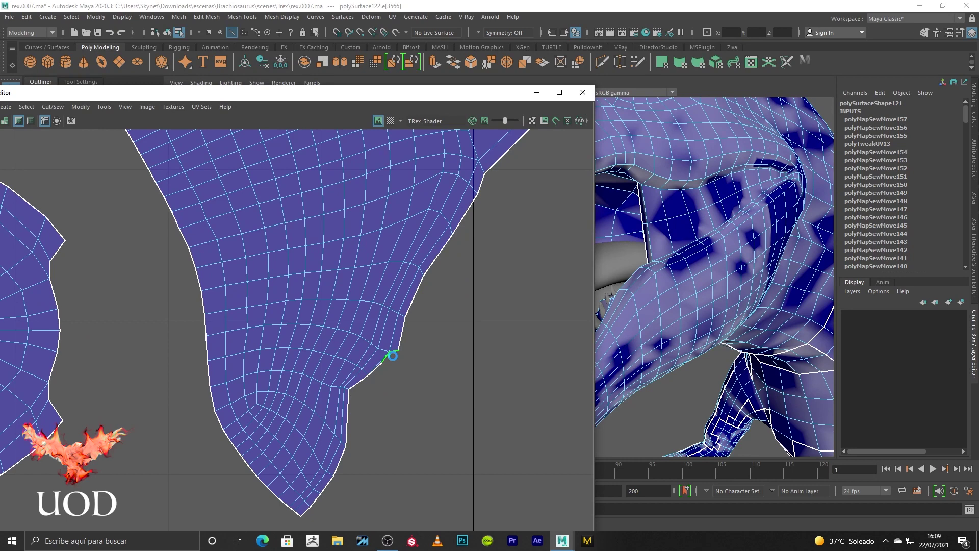
scroll(415, 361, down, 1)
click(364, 374)
- Cut the UVs along the selected edge on the neighbouring leg shell
mouse_move(365, 377)
alt+middle_down()
mouse_move(443, 284)
mouse_move(350, 339)
mouse_move(365, 422)
mouse_move(316, 490)
mouse_move(365, 466)
alt+middle_up()
scroll(365, 465, up, 2)
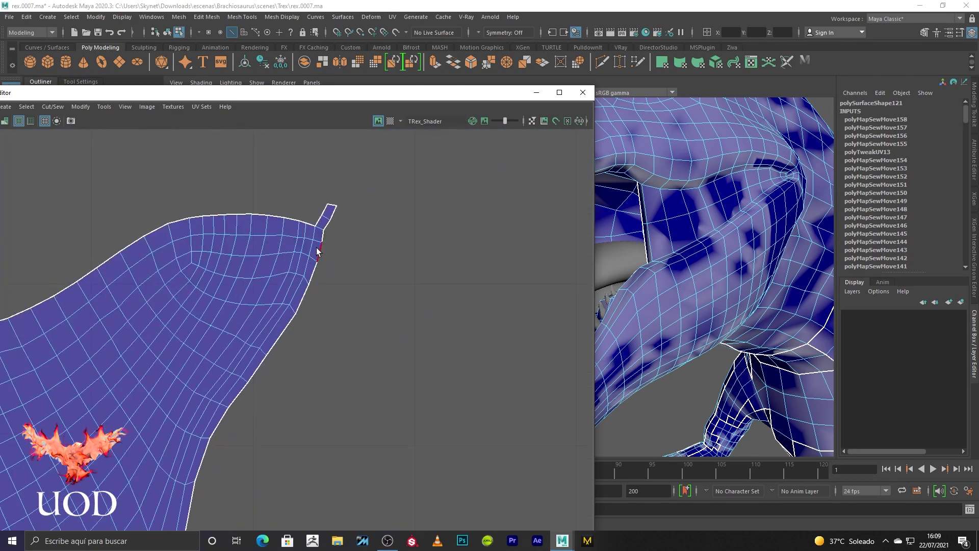
scroll(340, 258, down, 2)
mouse_move(409, 238)
alt+middle_down()
mouse_move(352, 331)
mouse_move(302, 376)
alt+middle_up()
click(52, 107)
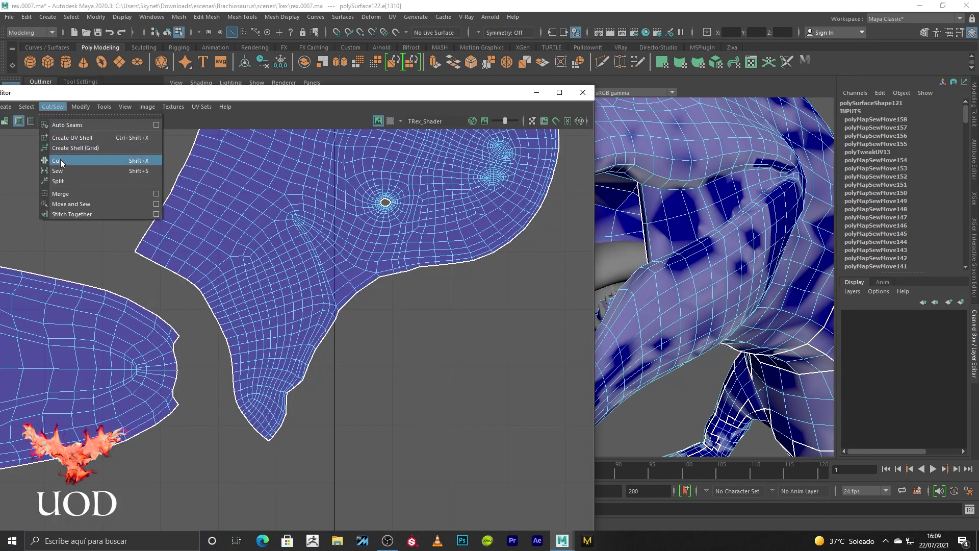
click(57, 161)
- Select the edges at the cut shell's bottom tip and sew them together
scroll(368, 266, down, 3)
scroll(380, 295, up, 2)
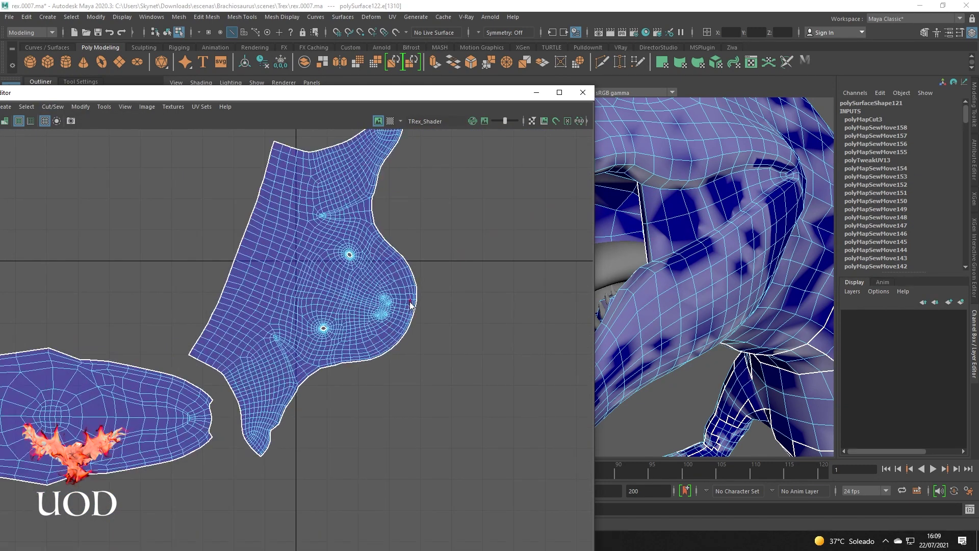
click(381, 295)
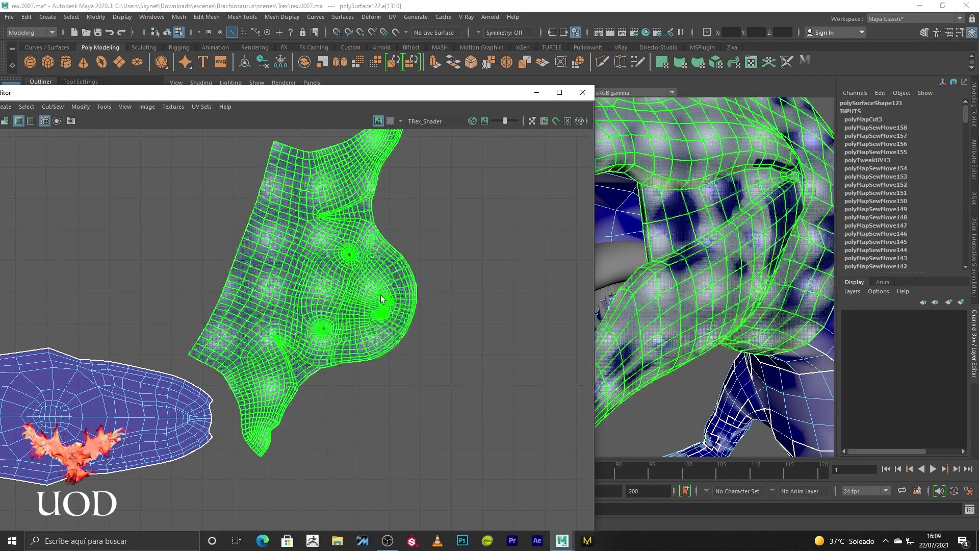
click(471, 273)
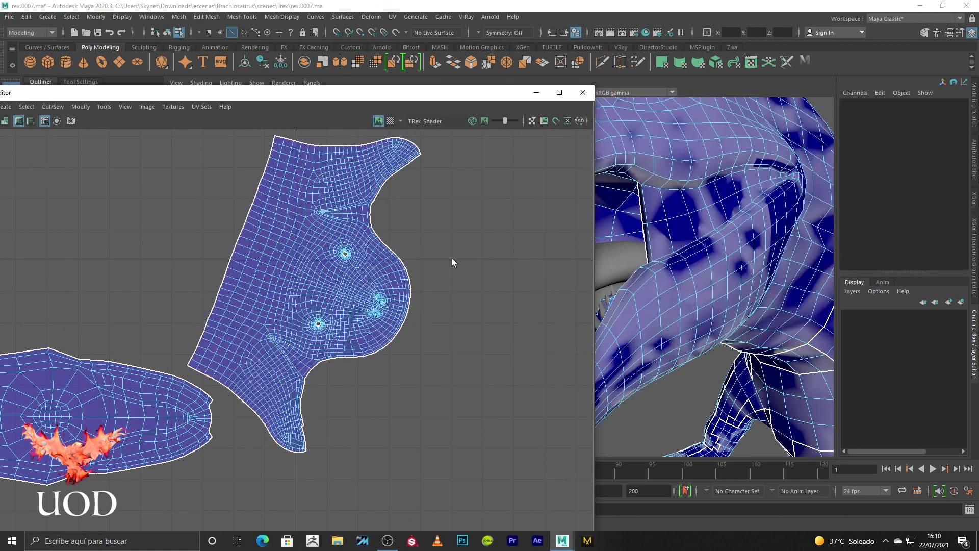
scroll(452, 262, down, 2)
right_drag(455, 209, 455, 181)
drag(427, 193, 395, 218)
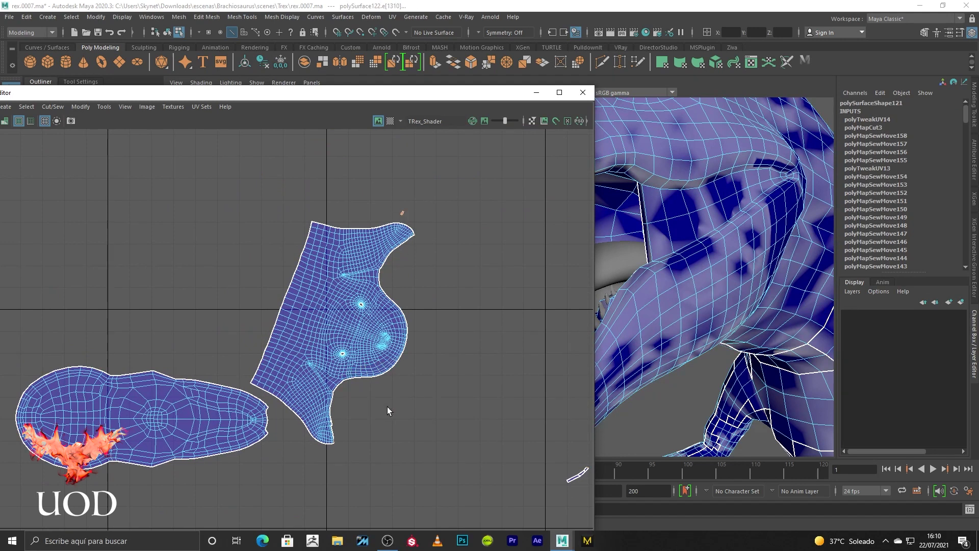
scroll(433, 308, up, 3)
scroll(308, 328, up, 3)
scroll(340, 335, up, 2)
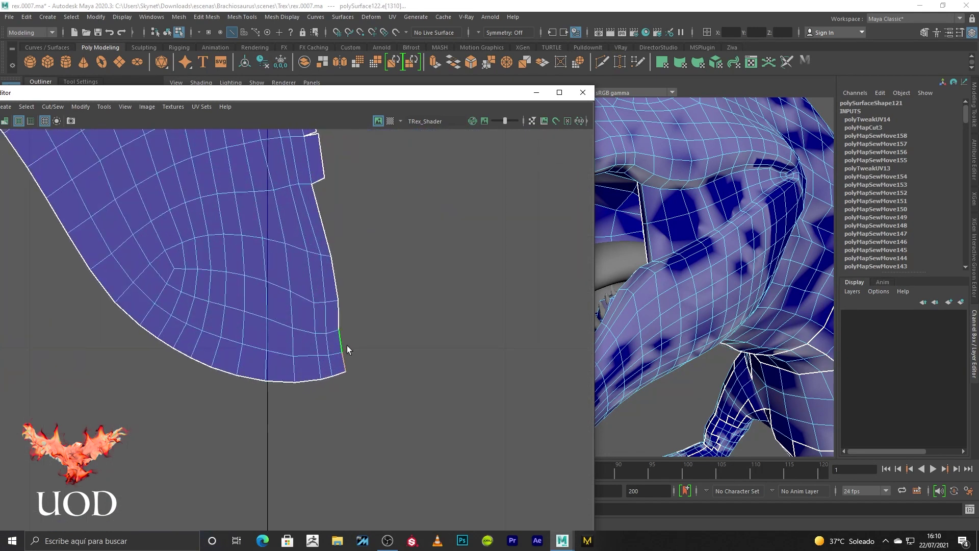
click(62, 108)
click(103, 200)
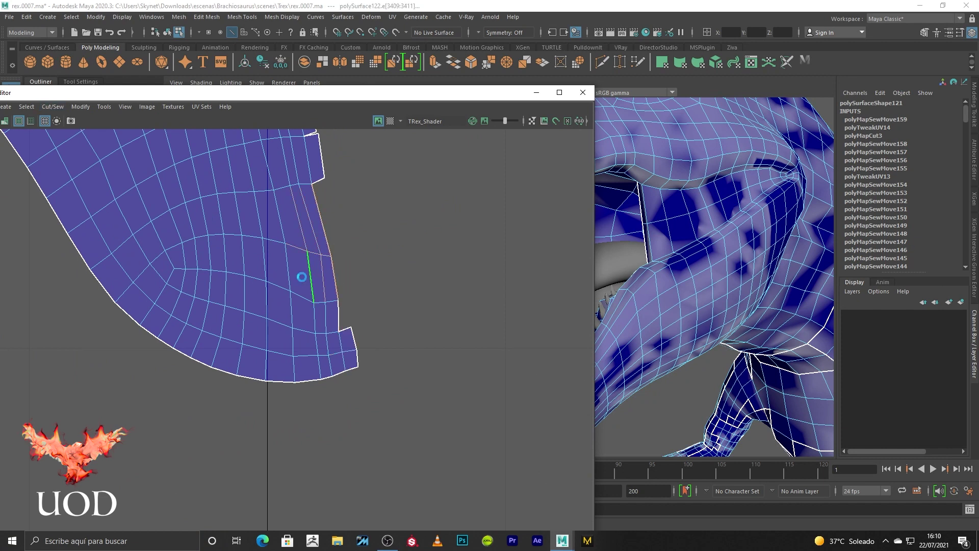
- Sew the remaining loose edges at the tip closed
click(354, 275)
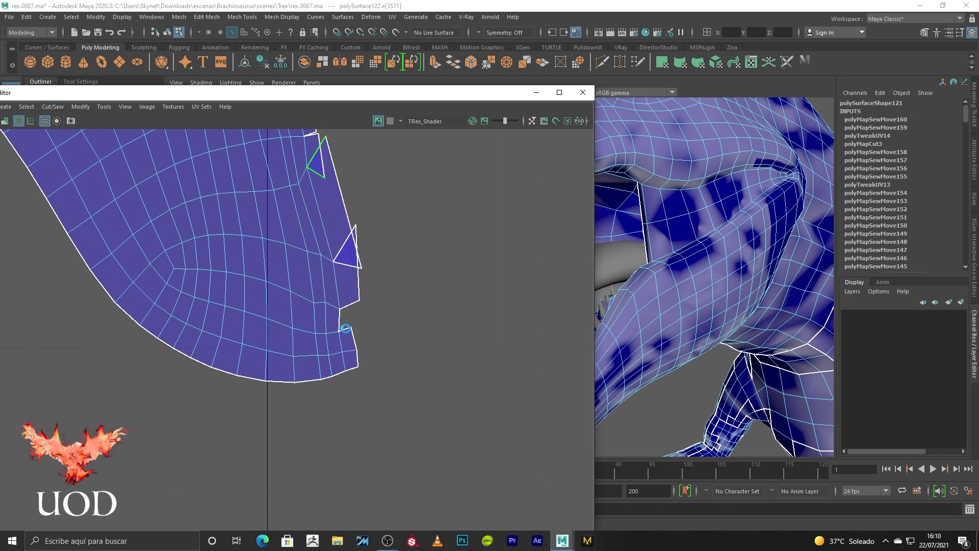
key(g)
click(340, 261)
click(348, 269)
alt+middle_drag(339, 175, 420, 313)
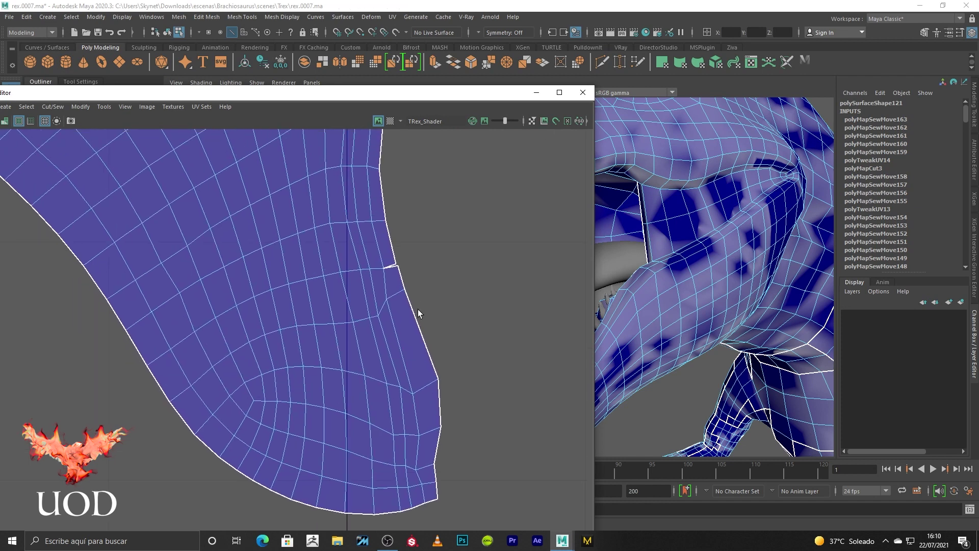
click(386, 263)
- Select the whole leg shell to check its outline, then deselect it
scroll(370, 268, down, 2)
scroll(367, 306, down, 3)
scroll(356, 357, down, 3)
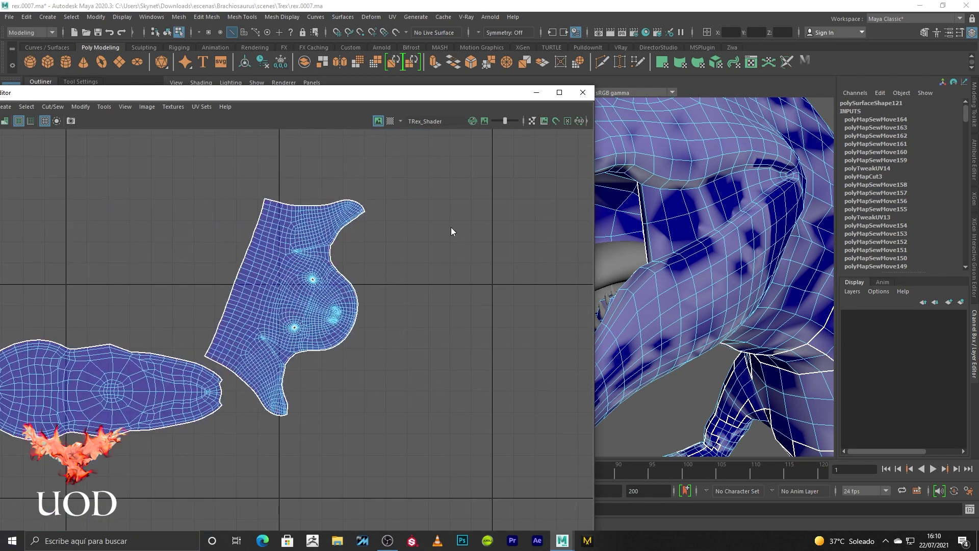
click(301, 275)
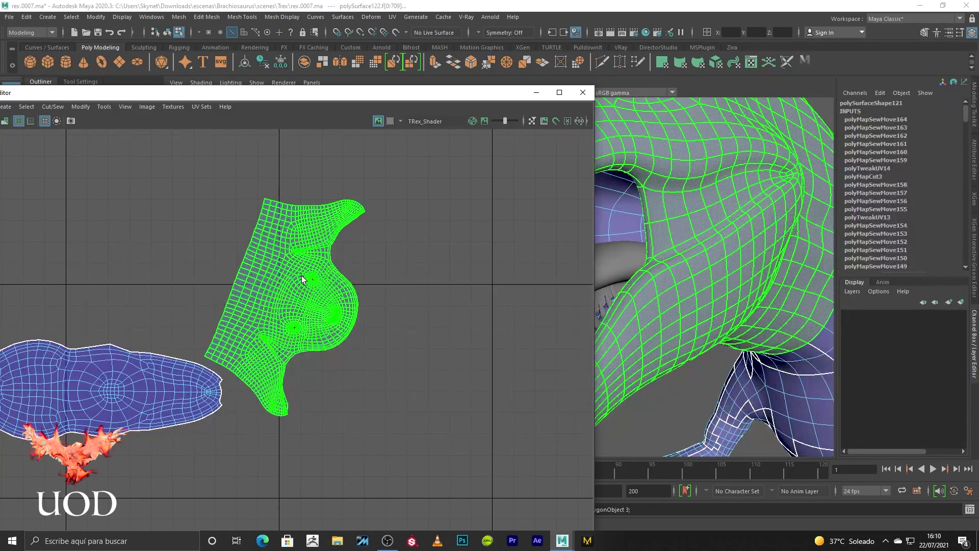
click(388, 356)
scroll(389, 357, down, 2)
- Select the elongated UV shell and delete the T-rex mesh's construction history
alt+middle_drag(365, 375, 428, 339)
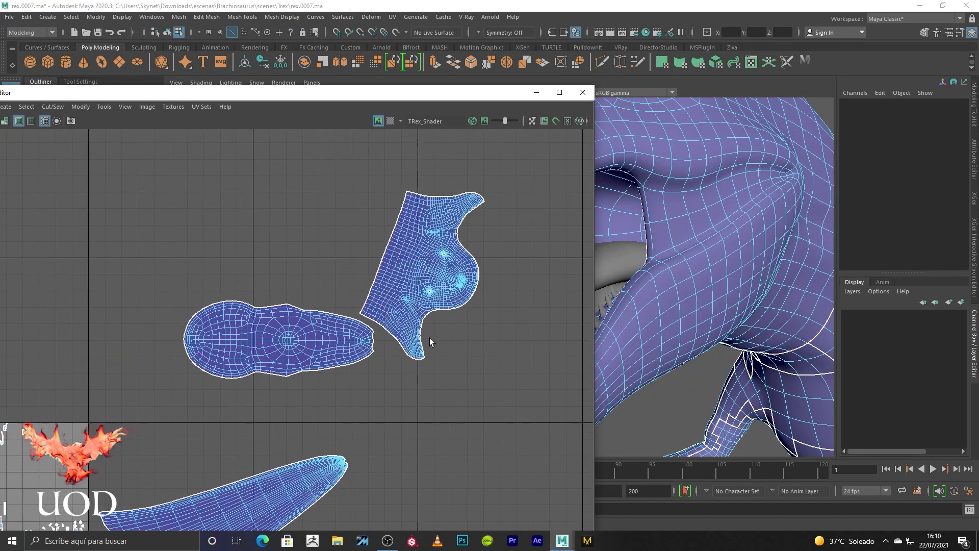
click(279, 331)
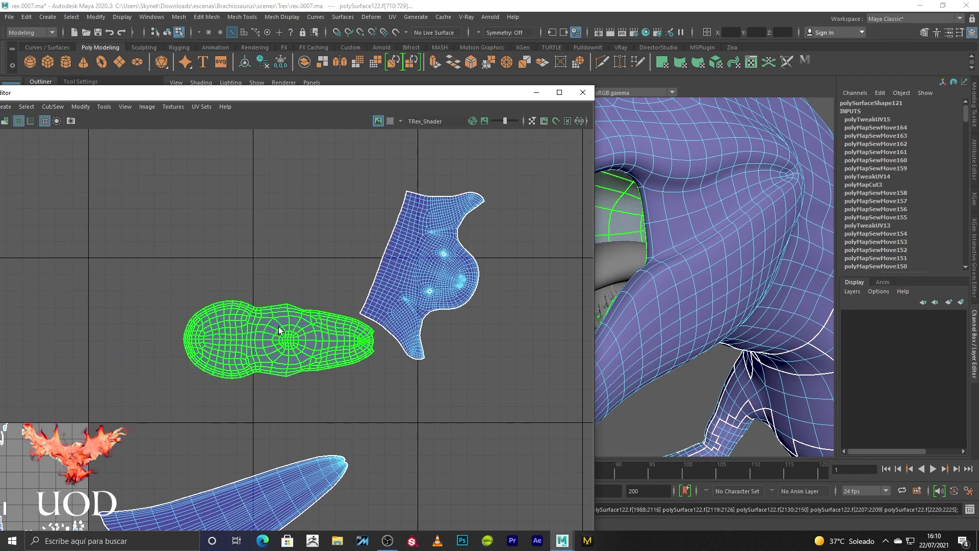
click(536, 92)
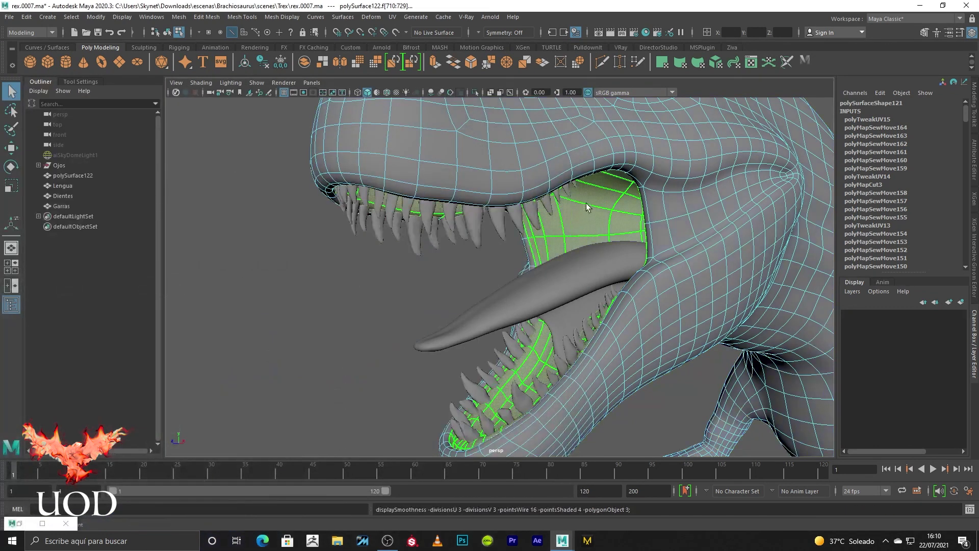
click(29, 20)
mouse_move(56, 137)
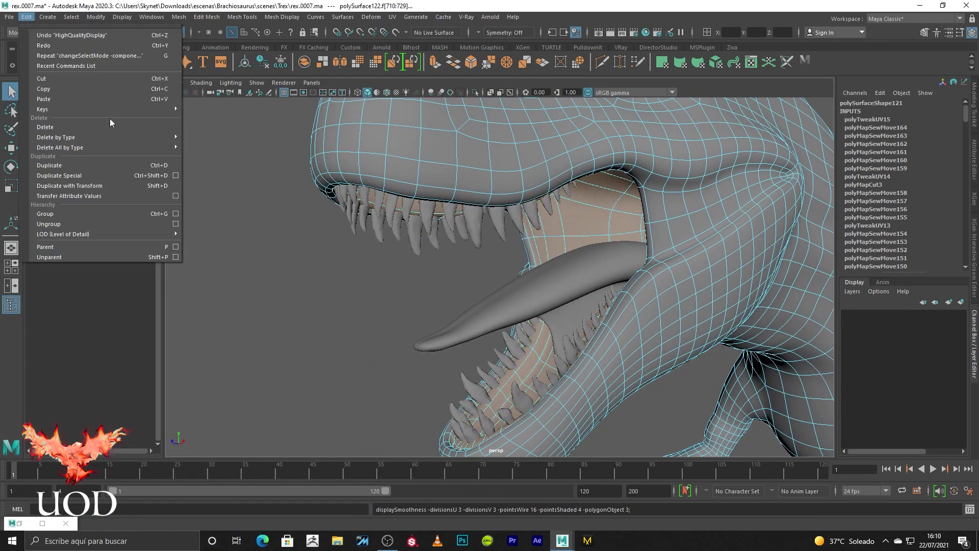
click(264, 148)
- Invert the head face selection, then clear all selected faces on the T-rex
mouse_move(285, 293)
alt+mouse_down()
mouse_move(345, 295)
mouse_move(338, 300)
alt+mouse_up()
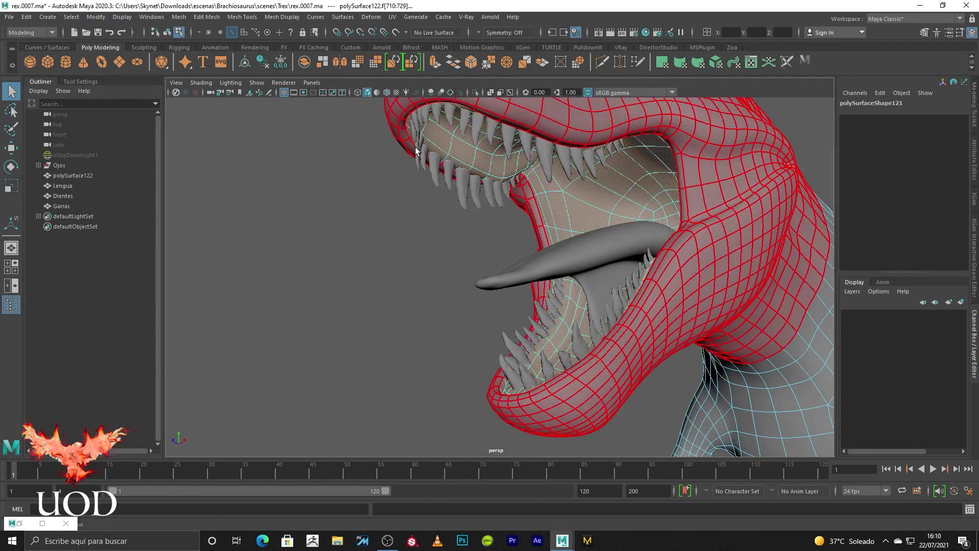
key(ctrl+shift+i)
scroll(376, 245, down, 5)
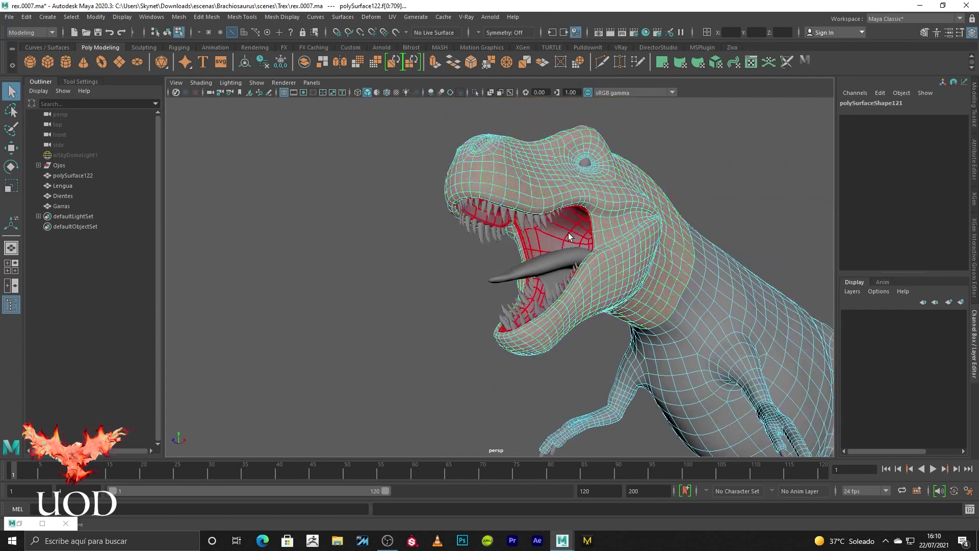
click(357, 319)
scroll(377, 319, down, 3)
- Frame the whole T-rex from the side and restore the UV Editor full screen
alt+middle_drag(403, 320, 412, 259)
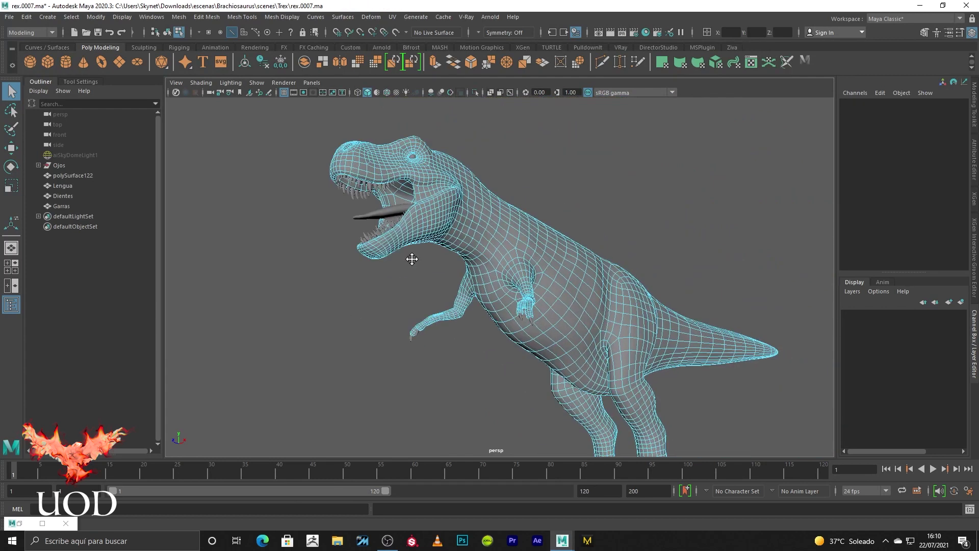
alt+drag(412, 259, 563, 213)
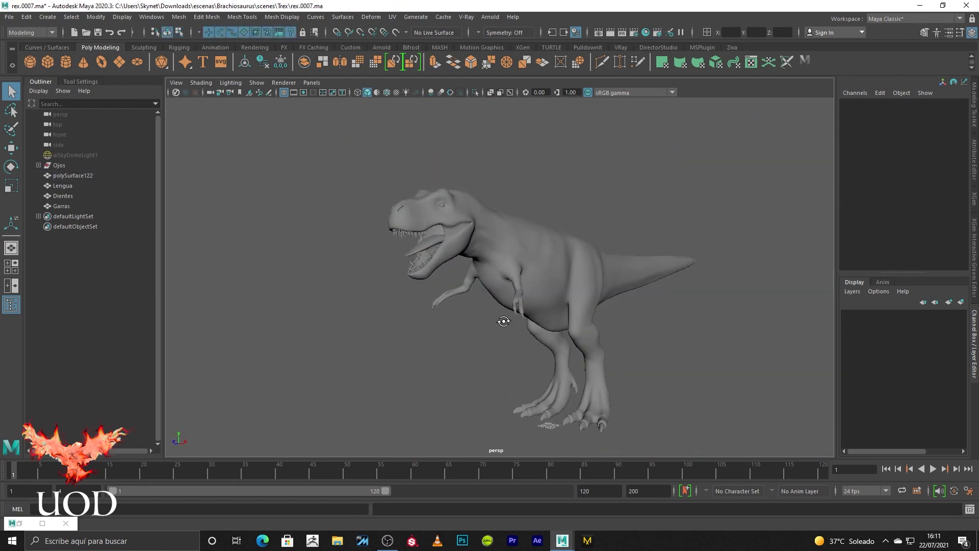
alt+drag(503, 321, 510, 320)
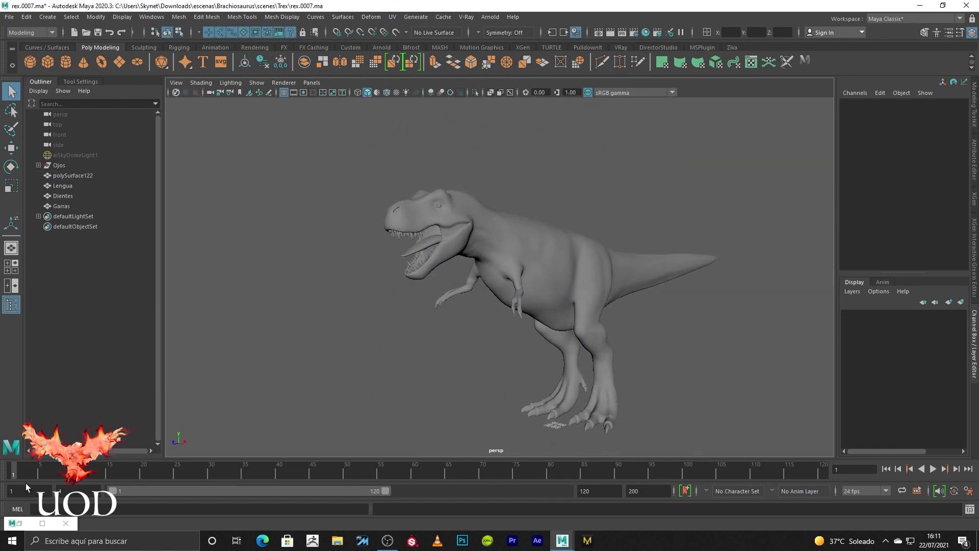
click(42, 523)
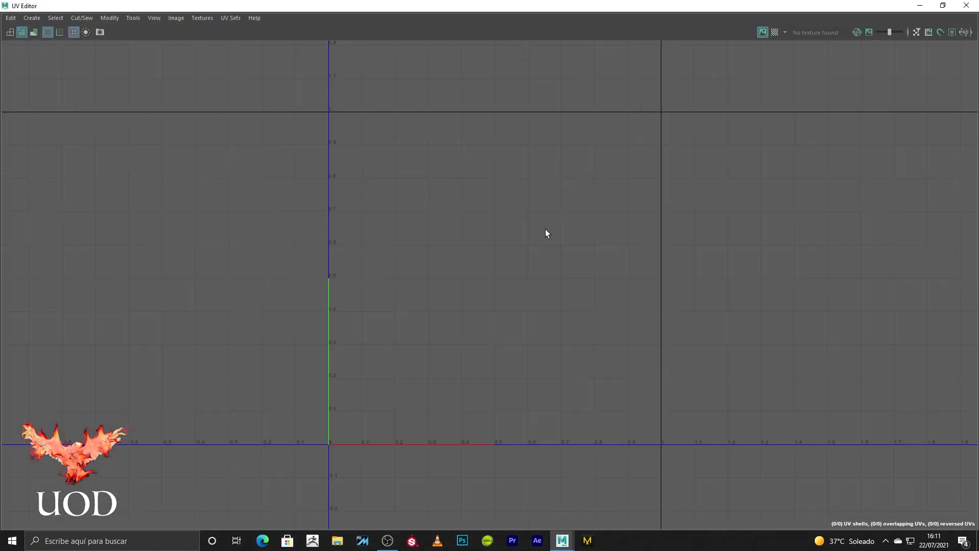
- Select the T-rex body mesh polySurface122 and view its UVs in the UV Editor
click(919, 5)
click(562, 259)
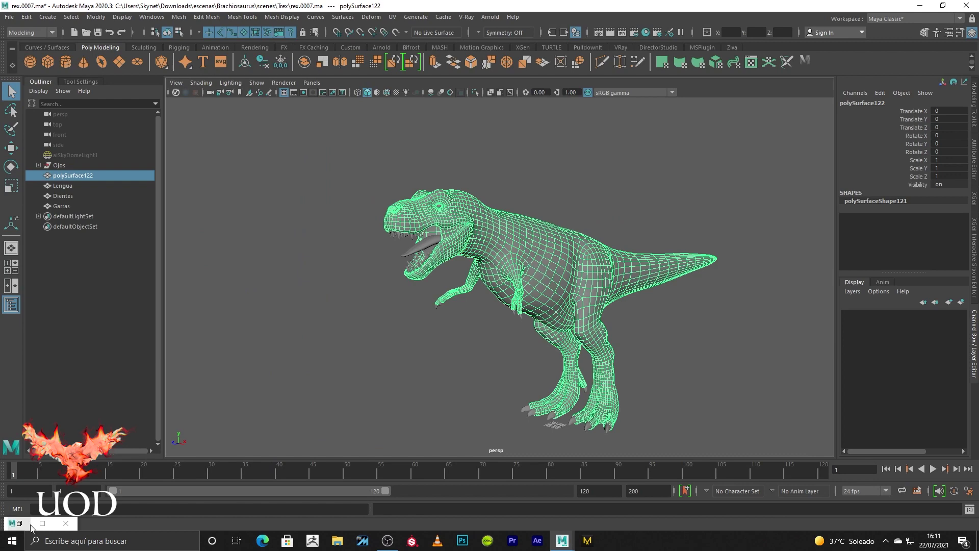
click(42, 523)
scroll(544, 234, up, 1)
scroll(633, 225, up, 3)
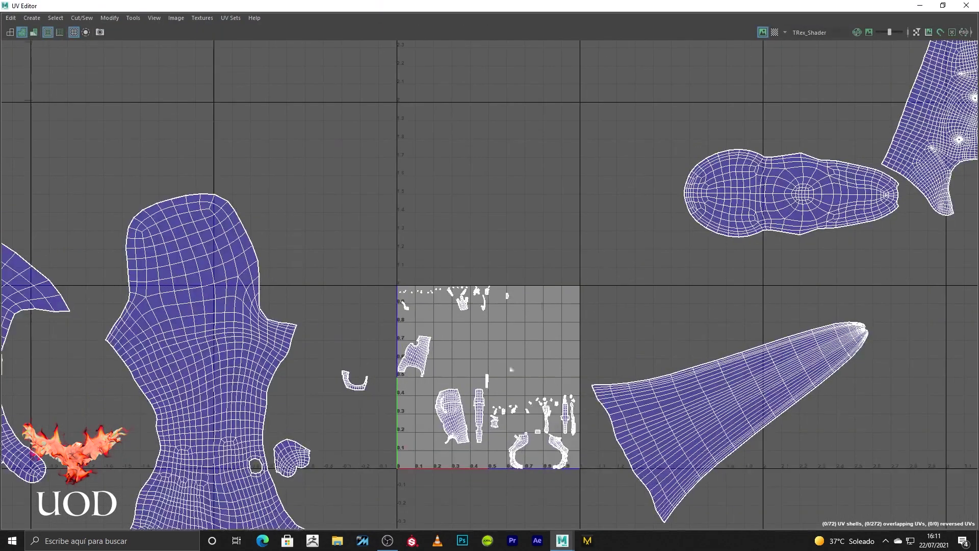
scroll(511, 369, up, 2)
scroll(511, 369, up, 2)
- In UV Shell mode, select the first three body shells including the top-left one
click(392, 274)
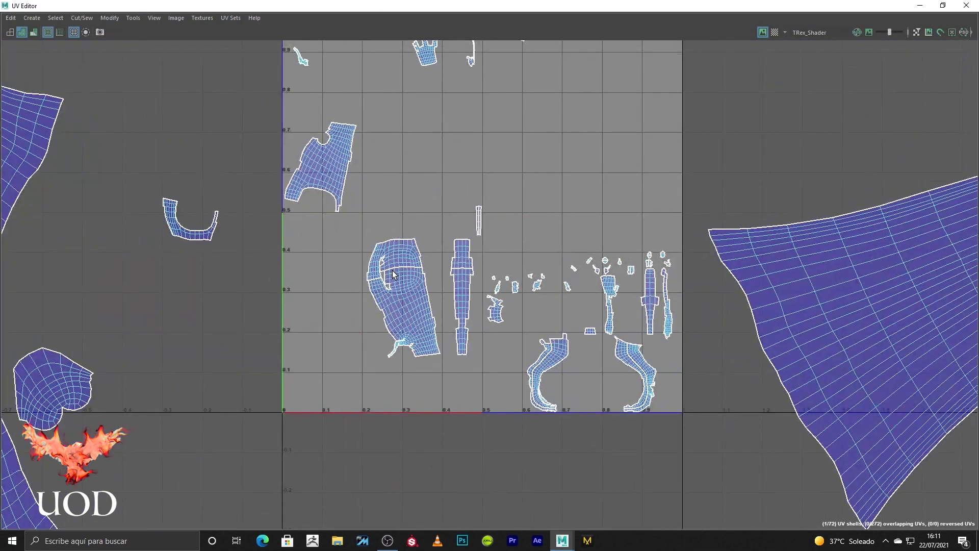
right_drag(393, 274, 363, 250)
shift+click(323, 167)
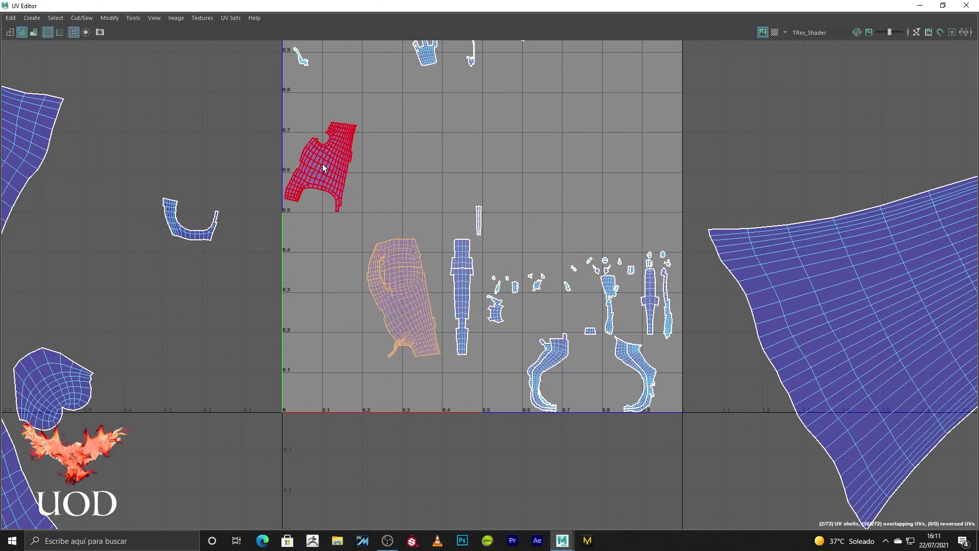
shift+click(542, 367)
scroll(509, 191, down, 2)
scroll(382, 273, down, 2)
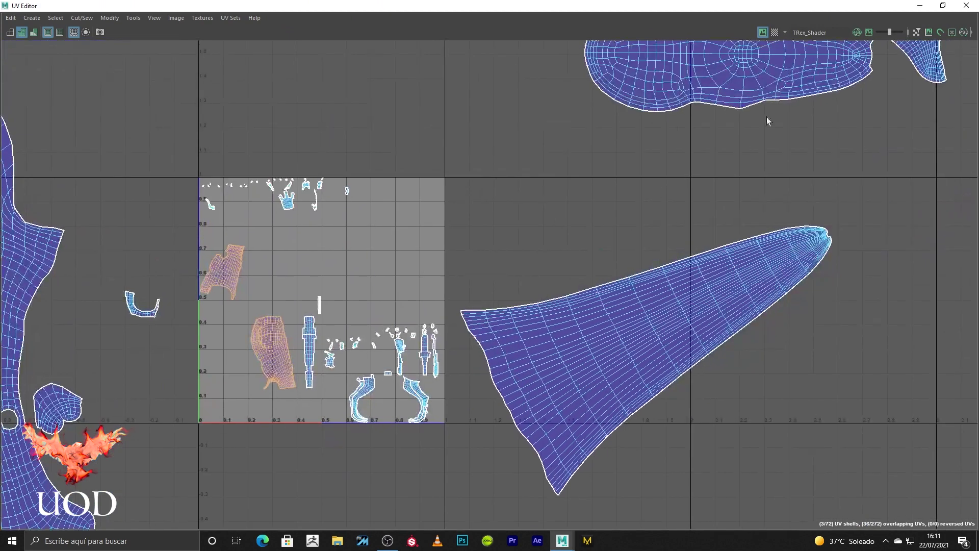
scroll(515, 229, down, 2)
scroll(566, 218, down, 2)
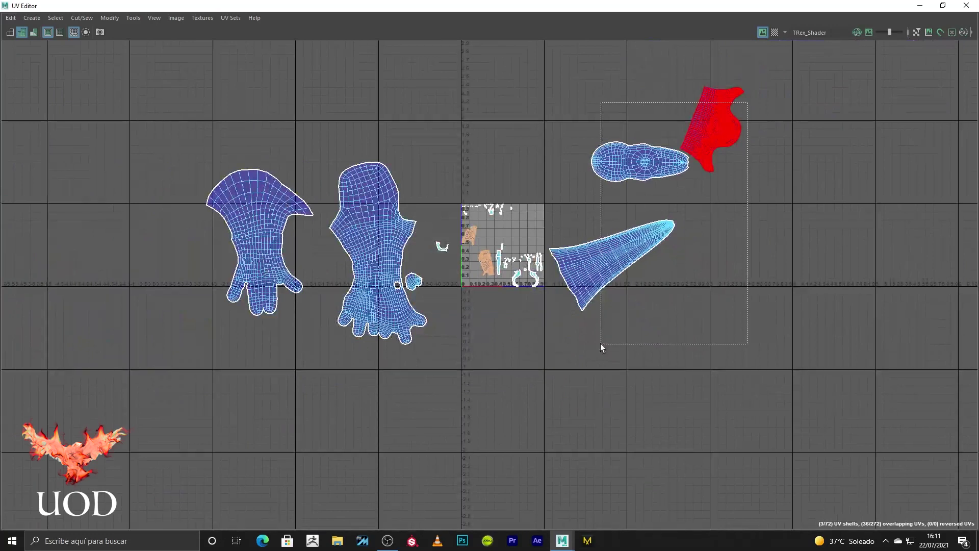
- Box-select the foot, tail and both hand shells, then minimize the UV Editor
drag(754, 97, 601, 343)
shift+drag(422, 191, 187, 423)
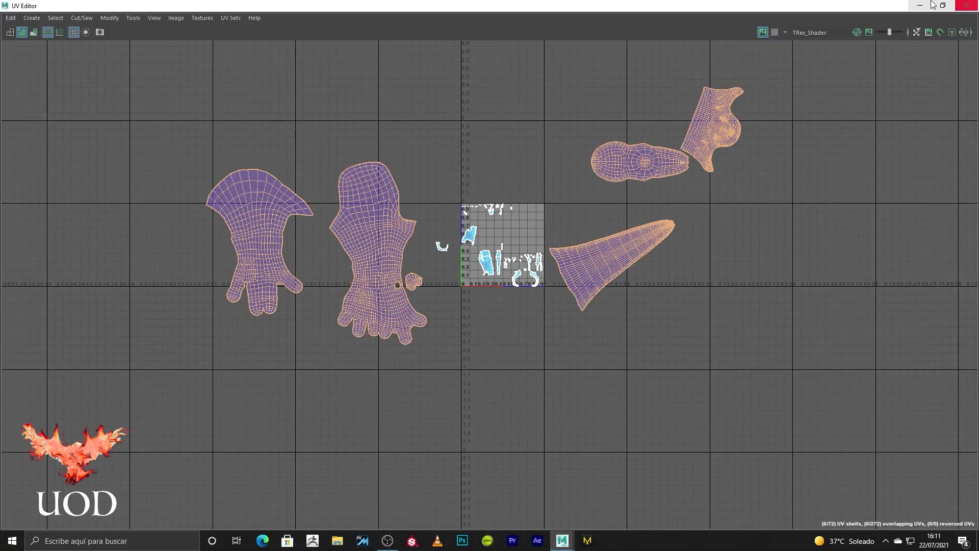
click(967, 5)
scroll(626, 221, up, 3)
mouse_move(647, 259)
alt+mouse_down()
mouse_move(681, 253)
mouse_move(627, 274)
alt+mouse_up()
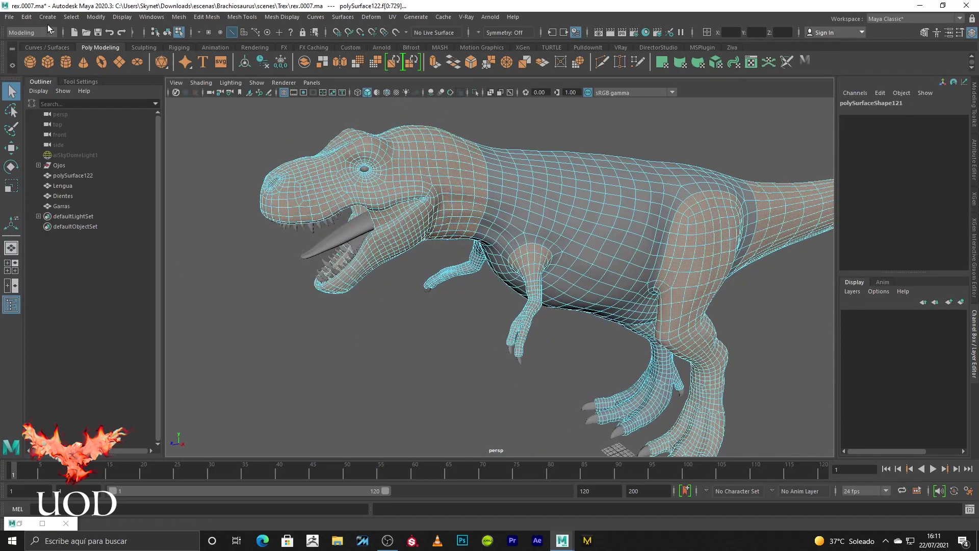
- Extract the selected faces into separate meshes and cancel the smooth preview
click(207, 17)
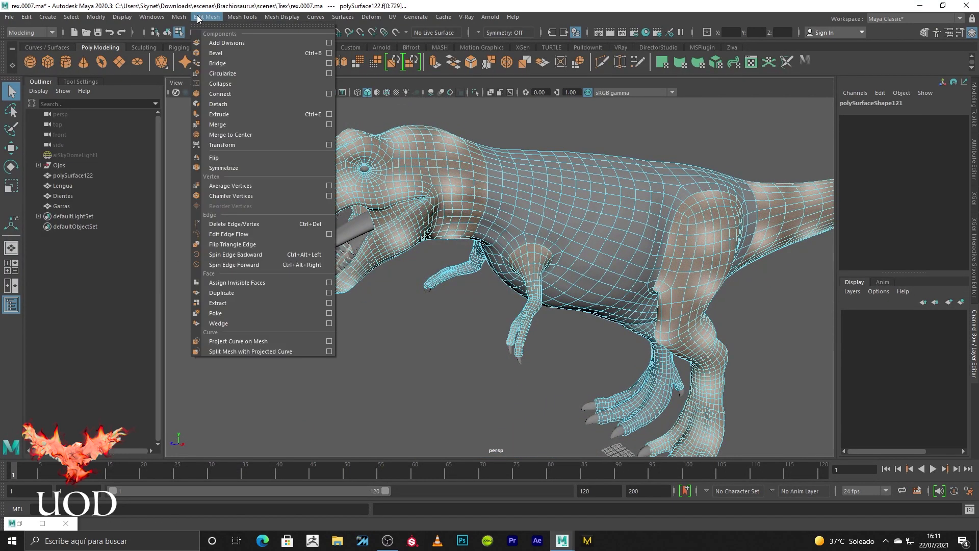
click(231, 302)
click(382, 359)
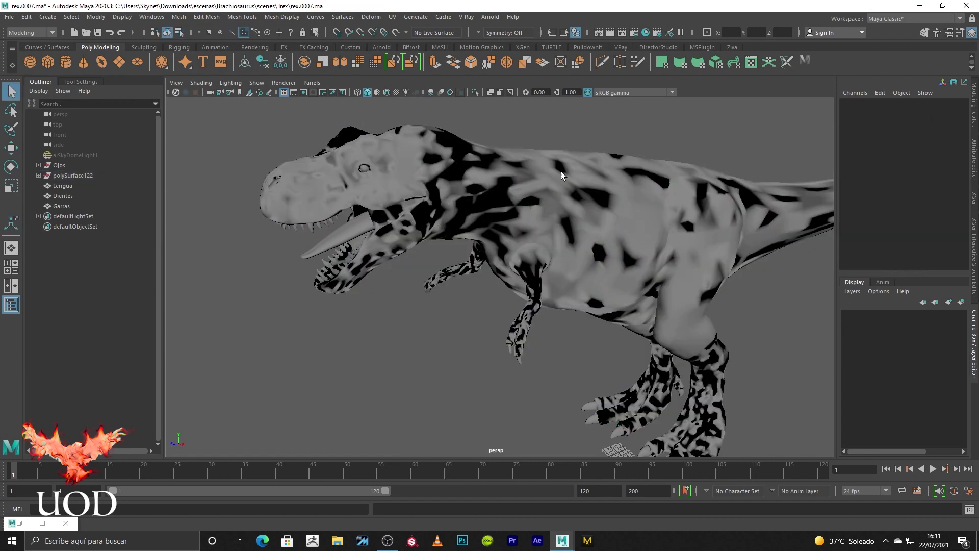
scroll(451, 204, down, 5)
drag(728, 131, 388, 384)
key(3)
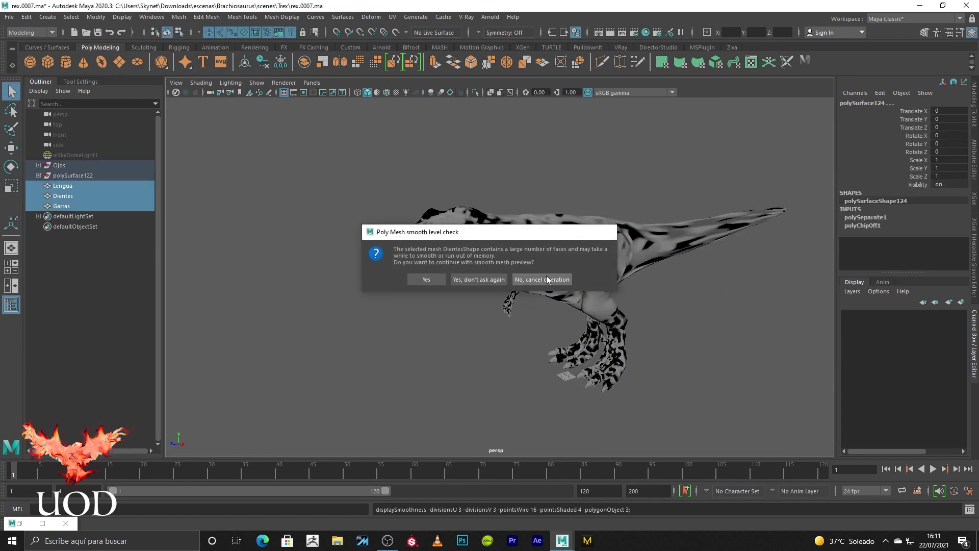
click(546, 279)
key(4)
right_drag(545, 241, 613, 200)
key(5)
- Check the extracted head, arm, leg and tail pieces, ending with only torso polySurface127 selected
click(566, 235)
click(462, 335)
scroll(495, 243, up, 3)
click(438, 200)
scroll(512, 273, down, 2)
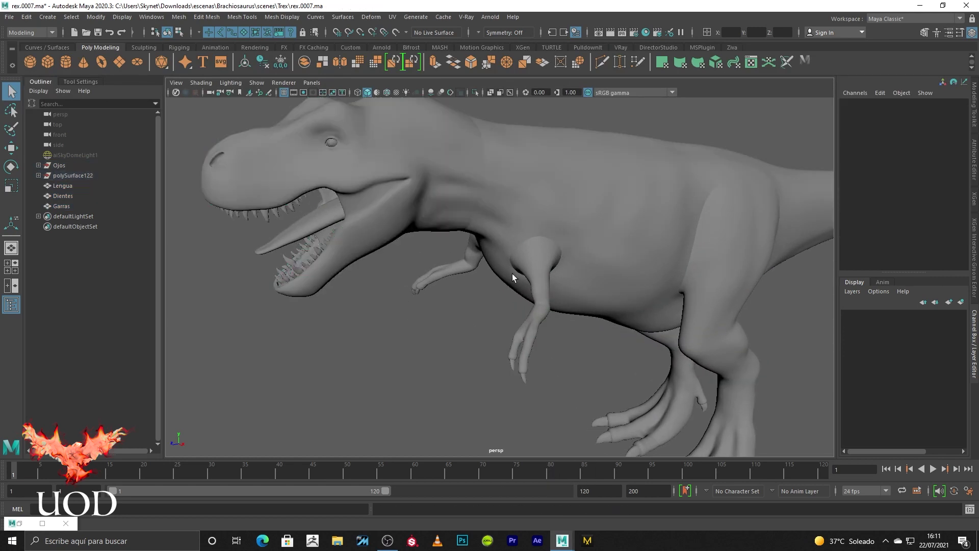
click(579, 251)
click(546, 285)
shift+click(739, 304)
scroll(745, 290, down, 3)
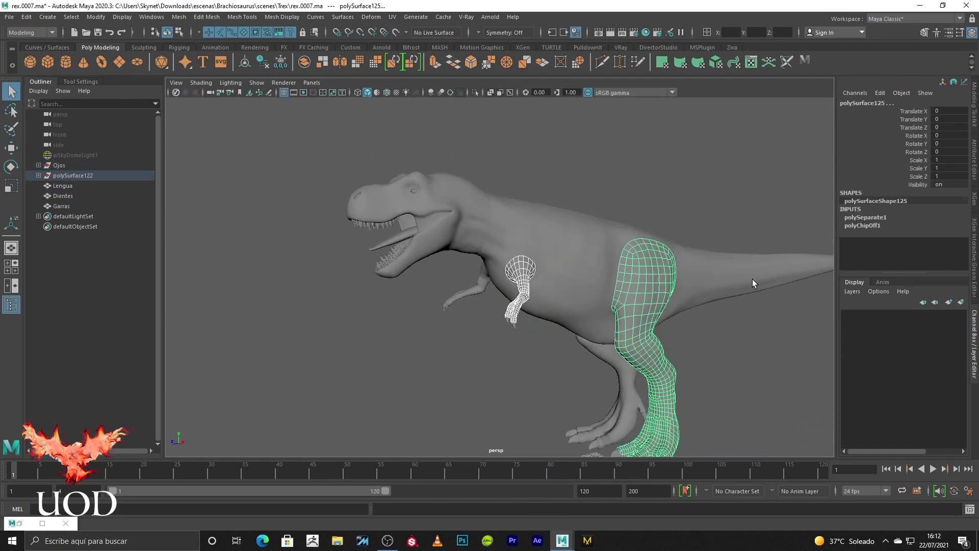
shift+click(752, 280)
shift+click(602, 354)
click(573, 271)
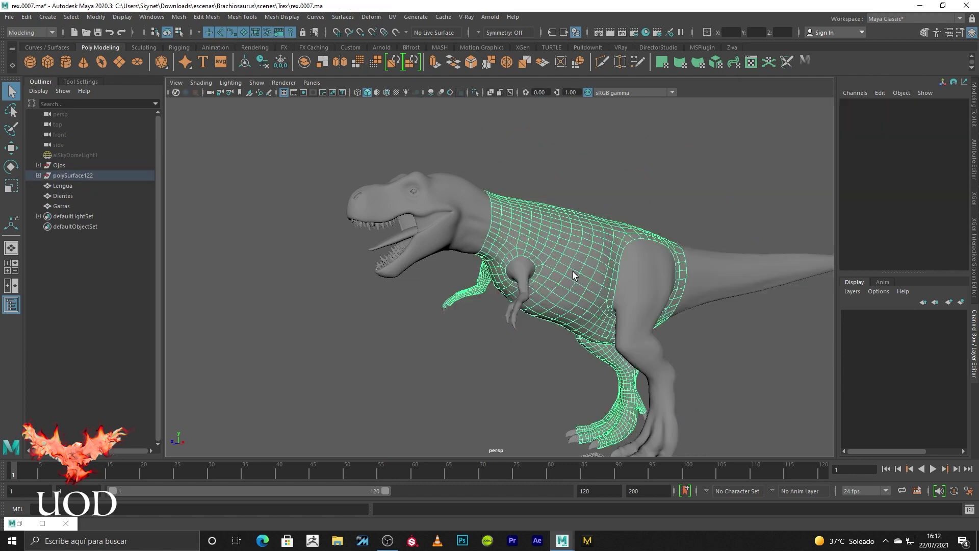
alt+drag(573, 272, 605, 300)
scroll(445, 321, up, 3)
- Delete the vertical chest face loop and a face loop along the torso's back
key(F11)
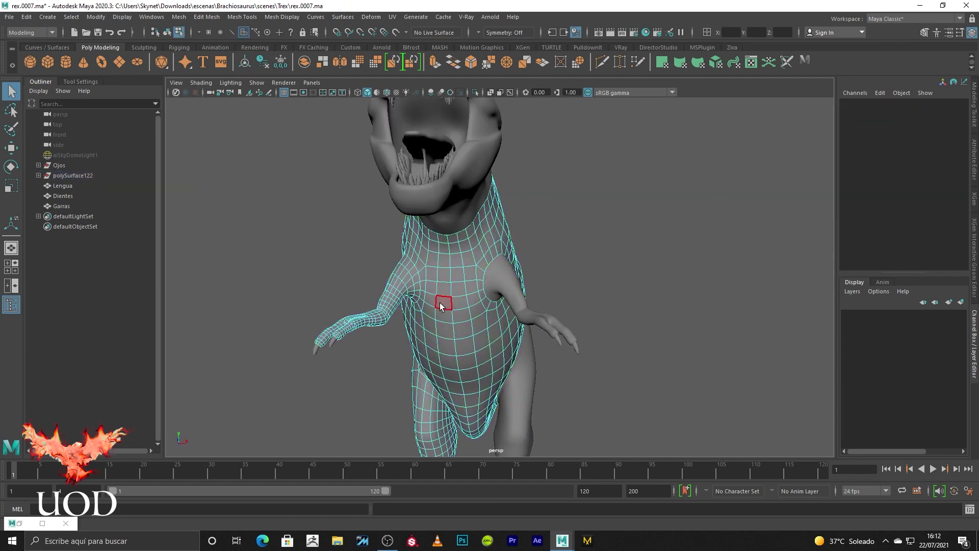
double_click(445, 286)
key(Delete)
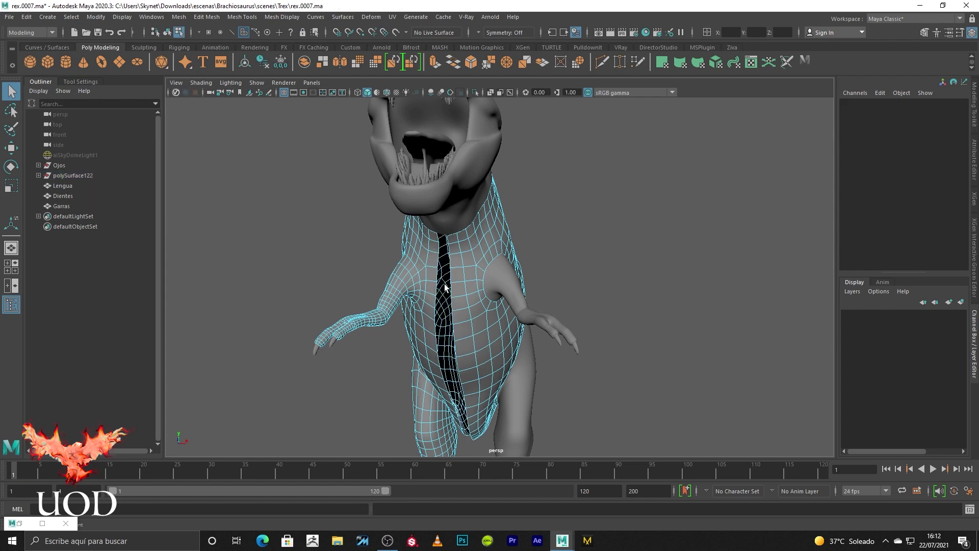
click(683, 213)
alt+drag(684, 213, 561, 241)
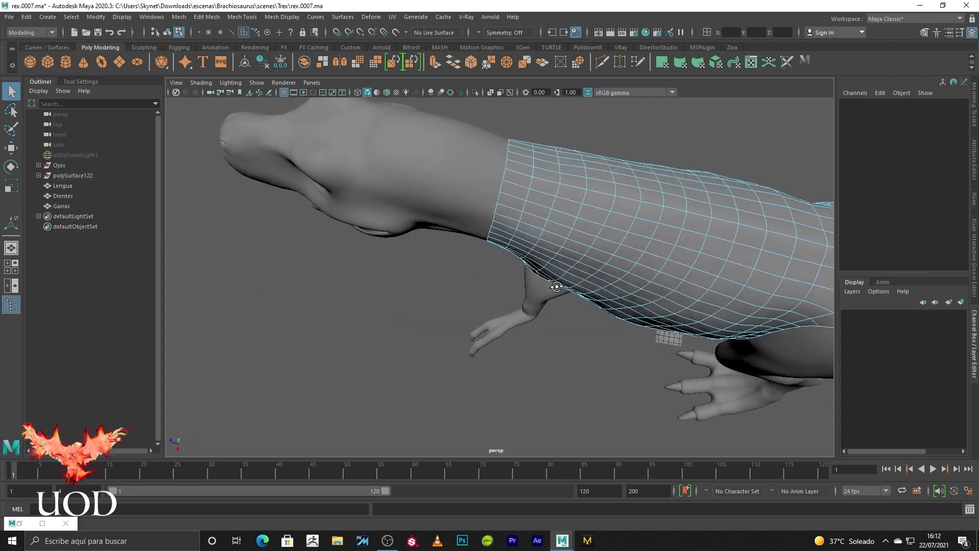
double_click(545, 199)
alt+drag(545, 199, 608, 237)
key(Delete)
key(F8)
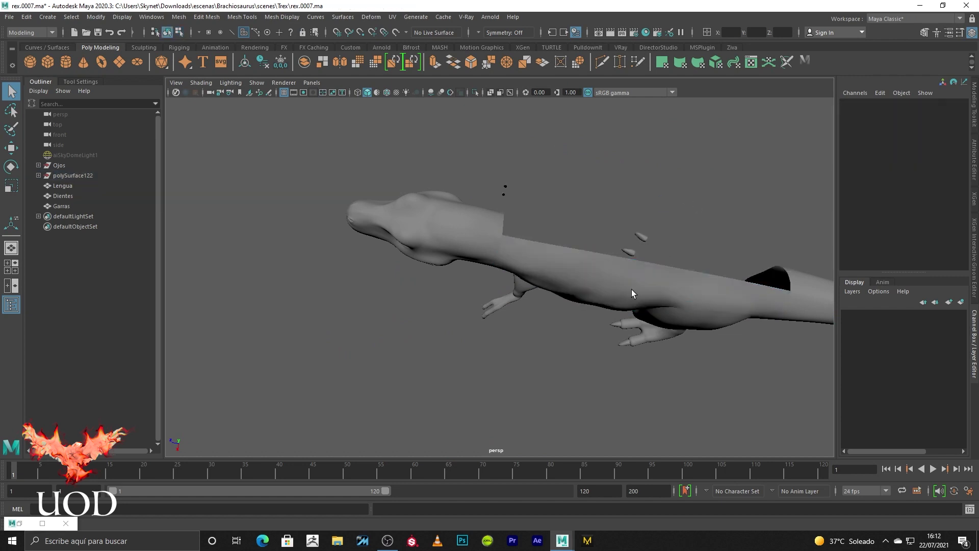
alt+drag(631, 290, 586, 263)
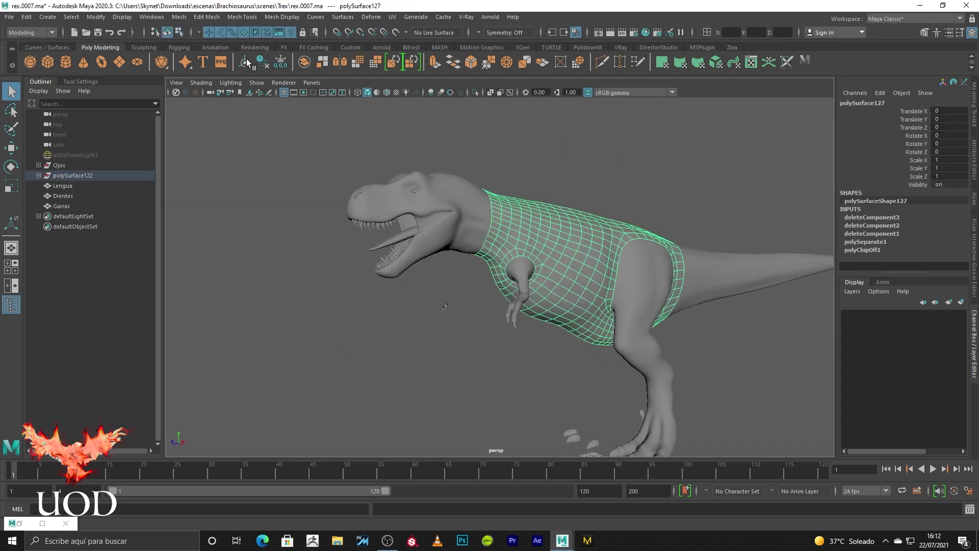
- Give the torso Automatic UVs and delete all its construction history
click(391, 19)
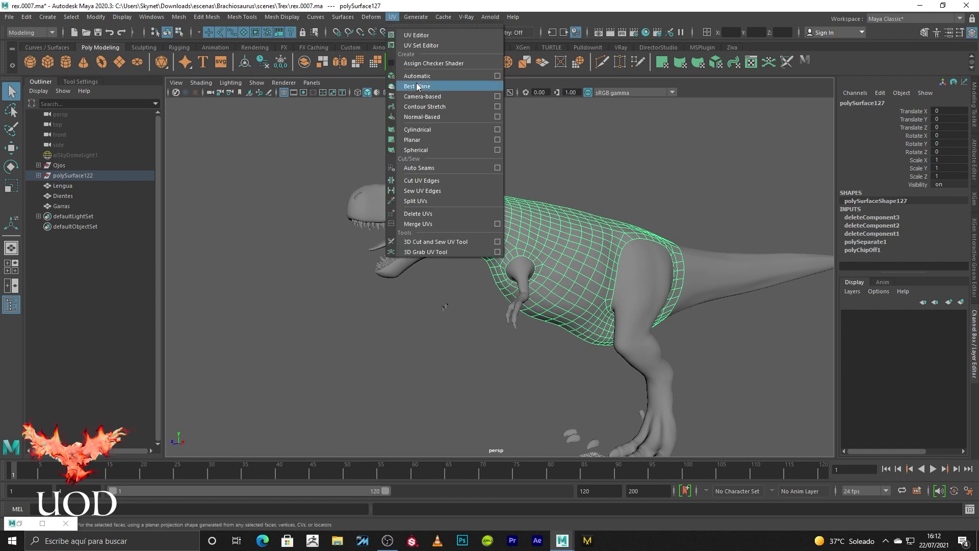
click(418, 84)
right_drag(576, 232, 632, 189)
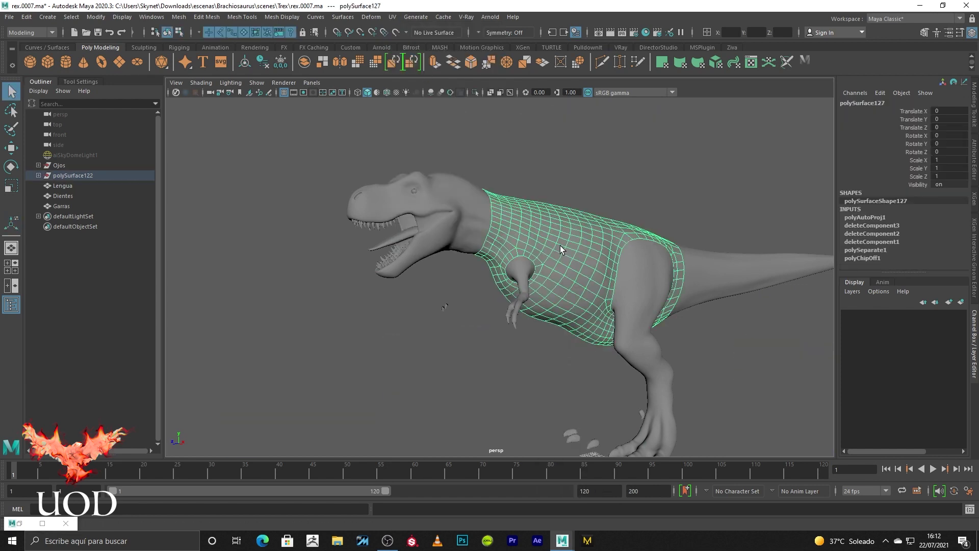
click(26, 16)
mouse_move(60, 147)
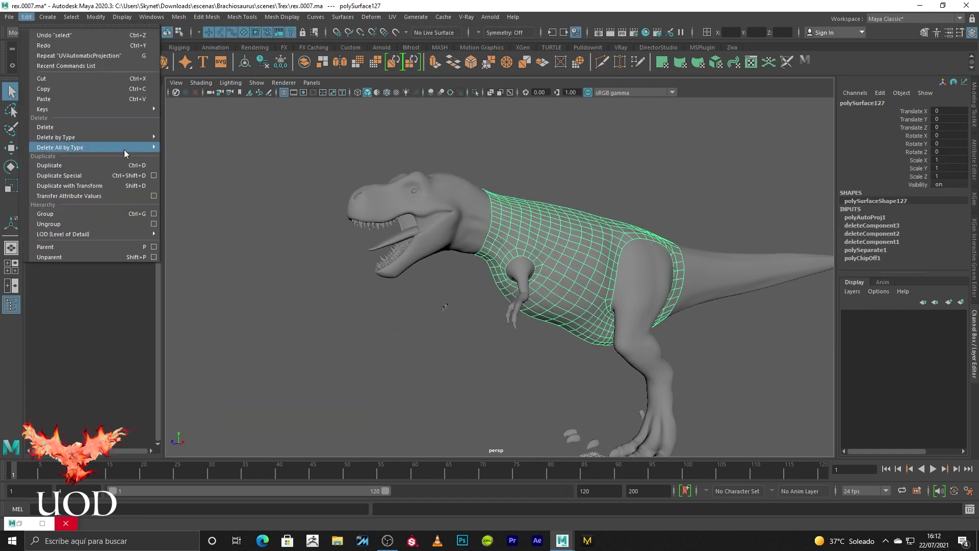
click(246, 153)
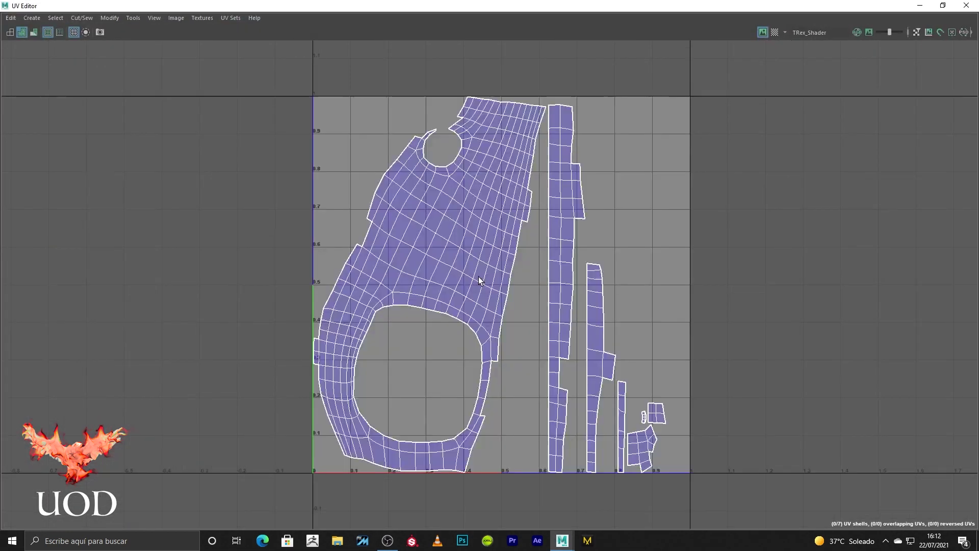
- Select the edges of all seven torso UV shells and sew them together
right_drag(516, 261, 518, 235)
click(513, 271)
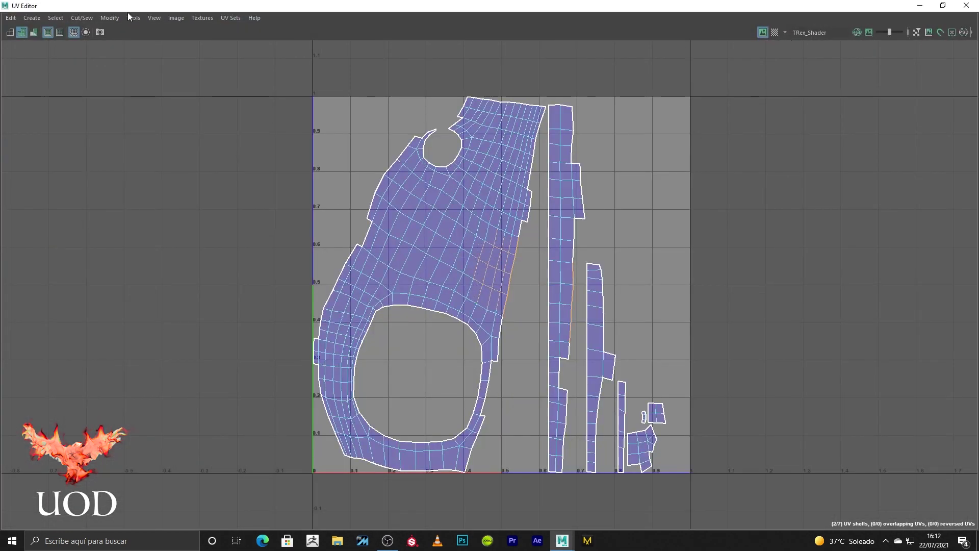
scroll(552, 171, down, 2)
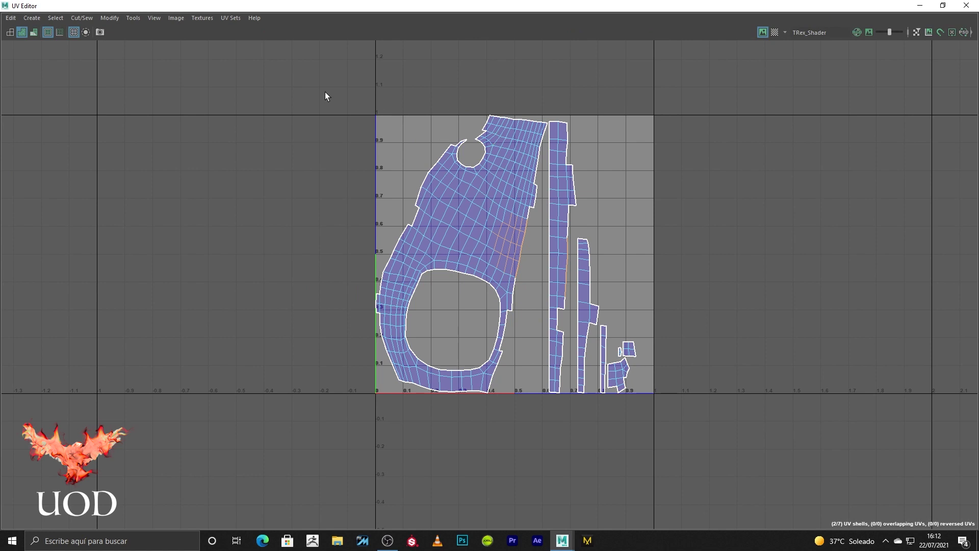
drag(350, 81, 678, 406)
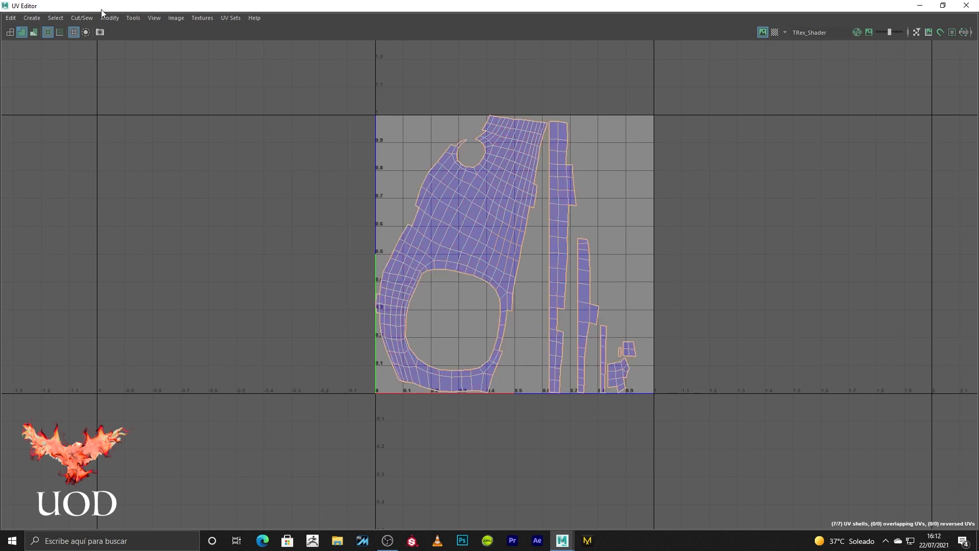
click(82, 18)
click(144, 119)
- Select the main UV shell and the small leftover fragment as whole shells
click(498, 186)
ctrl+drag(707, 301, 582, 434)
scroll(591, 285, up, 2)
right_drag(642, 341, 574, 347)
right_drag(630, 370, 589, 347)
click(920, 5)
- Combine polySurface123 and polySurface127 into one mesh with Mesh > Combine
key(f)
mouse_move(664, 229)
alt+mouse_down()
mouse_move(575, 248)
mouse_move(528, 314)
alt+mouse_up()
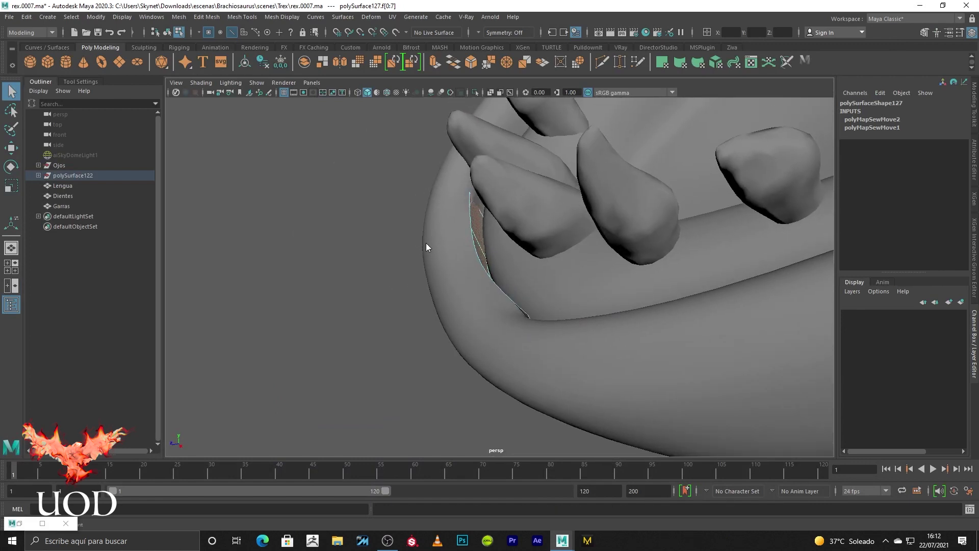
key(F8)
click(444, 247)
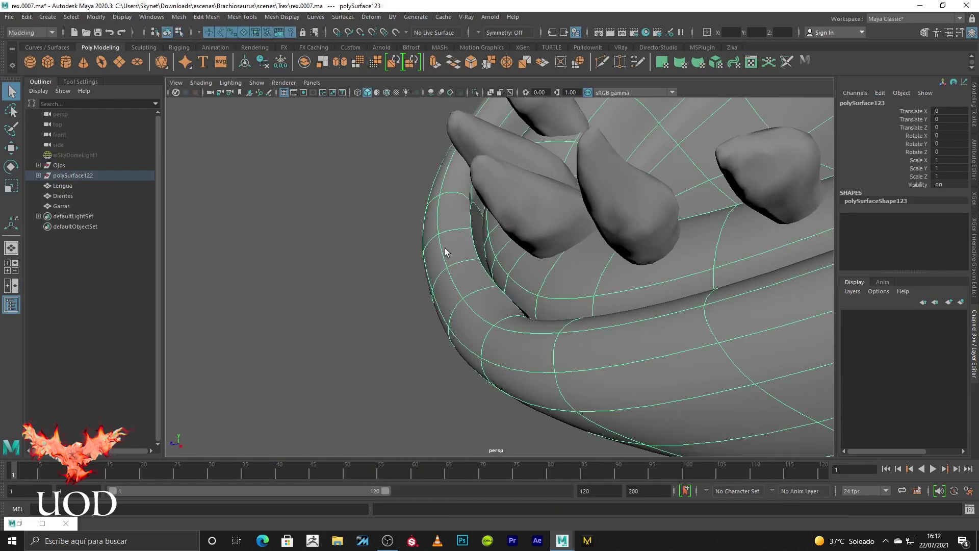
click(477, 239)
click(179, 17)
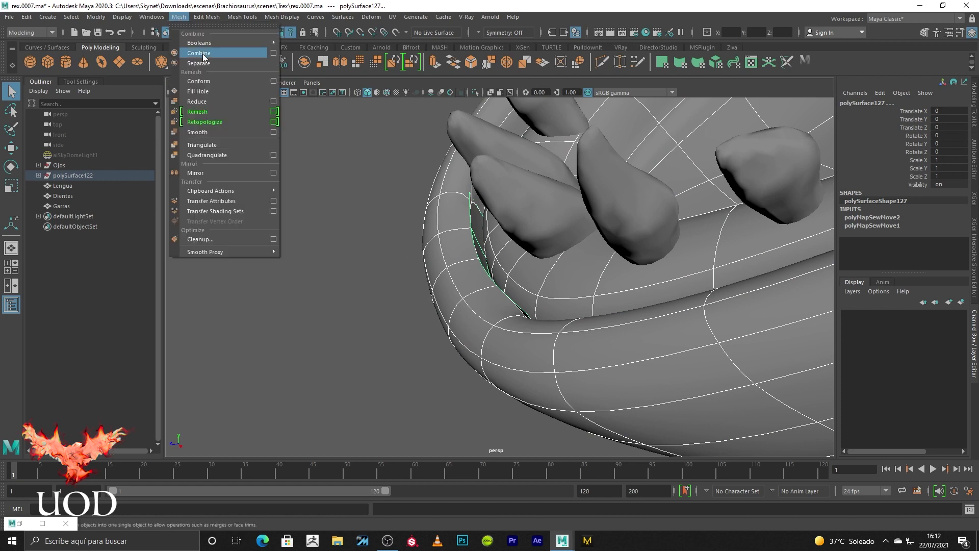
click(193, 48)
alt+drag(521, 312, 623, 295)
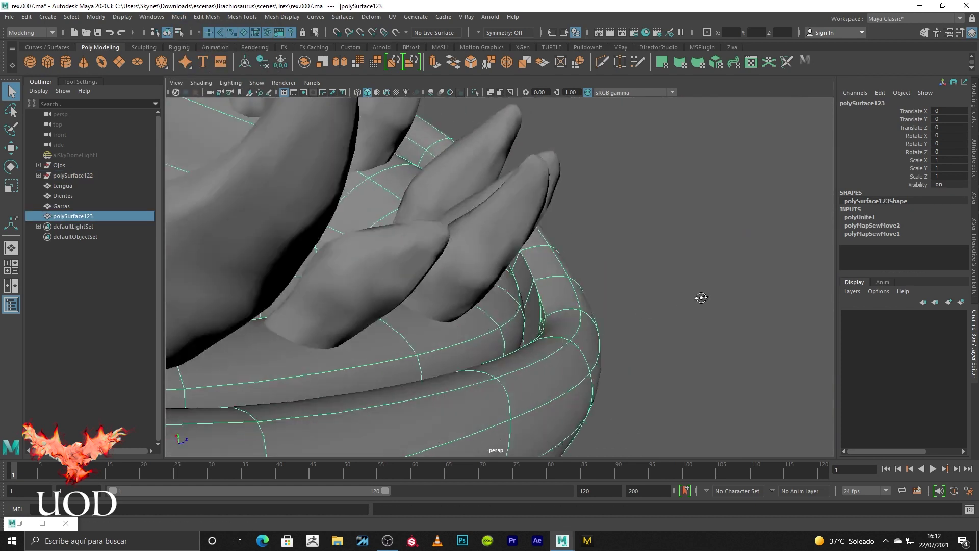
- In wireframe vertex mode, merge the first jaw seam vertices to center, repeating with G
key(F9)
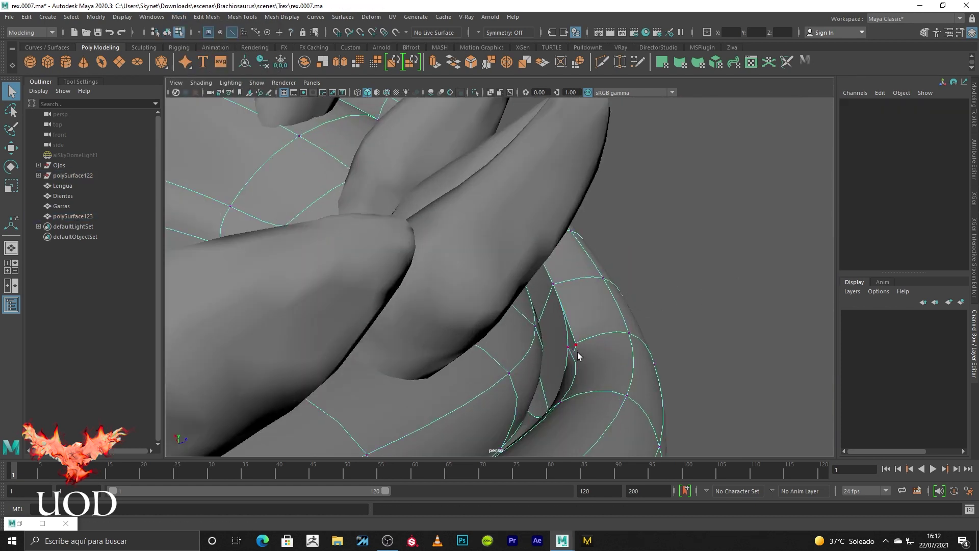
key(4)
click(568, 347)
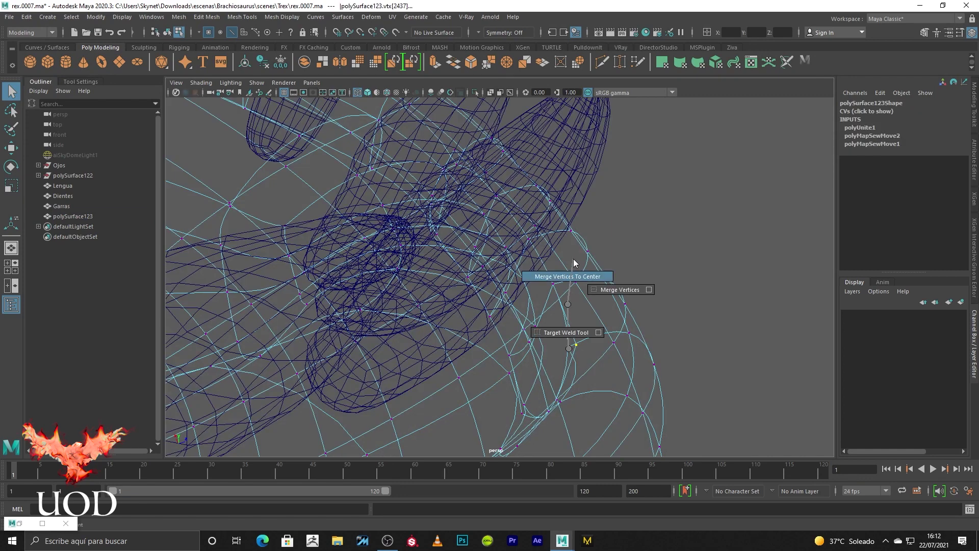
shift+right_drag(567, 304, 581, 307)
key(g)
mouse_move(564, 341)
alt+mouse_down()
mouse_move(426, 392)
mouse_move(455, 314)
alt+mouse_up()
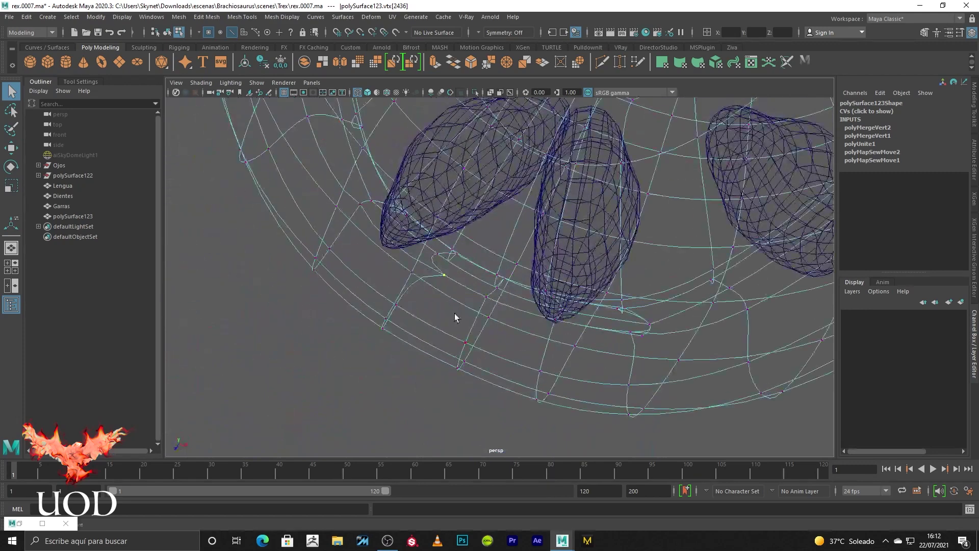
key(g)
alt+drag(613, 340, 486, 299)
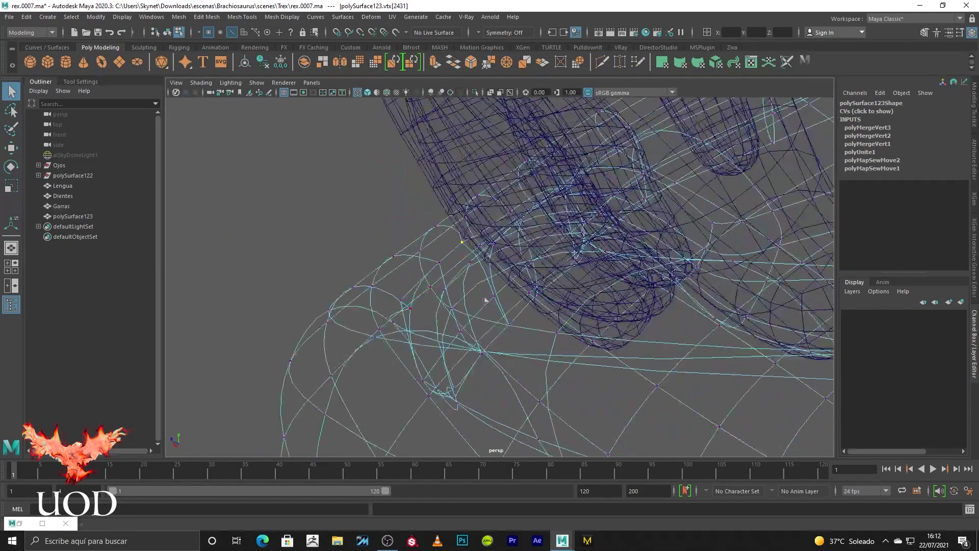
key(g)
- Merge the remaining gum-line seam vertices, toggling wireframe to check hidden ones
mouse_move(411, 306)
alt+mouse_down()
mouse_move(437, 350)
mouse_move(382, 369)
alt+mouse_up()
key(g)
mouse_move(382, 293)
alt+mouse_down()
mouse_move(407, 334)
mouse_move(376, 297)
mouse_move(461, 269)
mouse_move(459, 306)
mouse_move(469, 316)
mouse_move(487, 284)
mouse_move(449, 293)
mouse_move(494, 299)
alt+mouse_up()
mouse_move(568, 291)
alt+mouse_down()
mouse_move(548, 288)
mouse_move(546, 236)
mouse_move(559, 347)
mouse_move(586, 345)
mouse_move(527, 322)
mouse_move(520, 343)
mouse_move(521, 289)
alt+mouse_up()
mouse_move(591, 316)
mouse_down()
mouse_move(567, 318)
mouse_move(608, 310)
mouse_up()
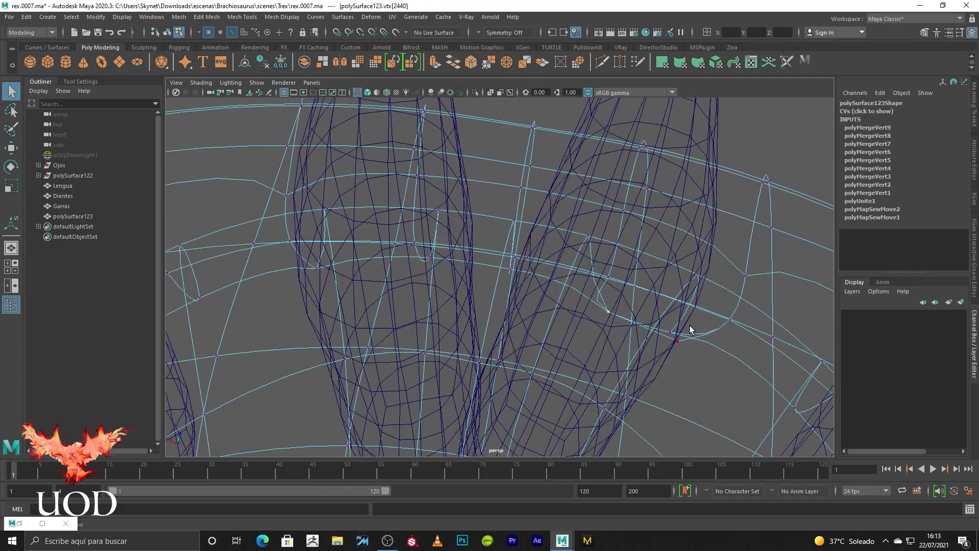
mouse_move(699, 380)
alt+mouse_down()
mouse_move(509, 323)
mouse_move(488, 278)
mouse_move(555, 291)
mouse_move(511, 292)
mouse_move(488, 268)
mouse_move(392, 232)
alt+mouse_up()
key(5)
key(4)
key(5)
- Return to Object Mode and select the combined head mesh
right_click(547, 270)
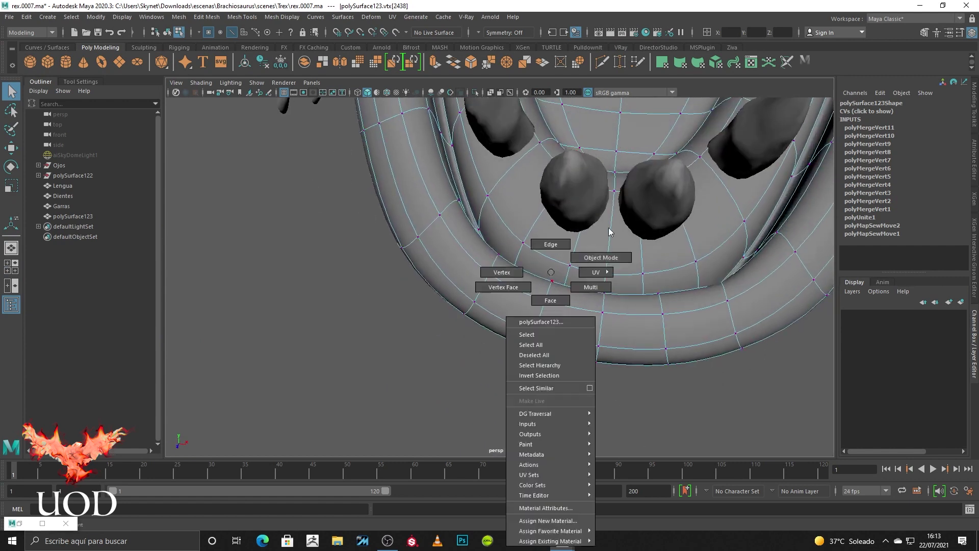
click(403, 368)
mouse_move(402, 368)
alt+mouse_down()
mouse_move(536, 367)
mouse_move(507, 384)
mouse_move(499, 291)
mouse_move(551, 316)
alt+mouse_up()
click(499, 291)
- Delete the head mesh's construction history and reselect the mesh
click(477, 319)
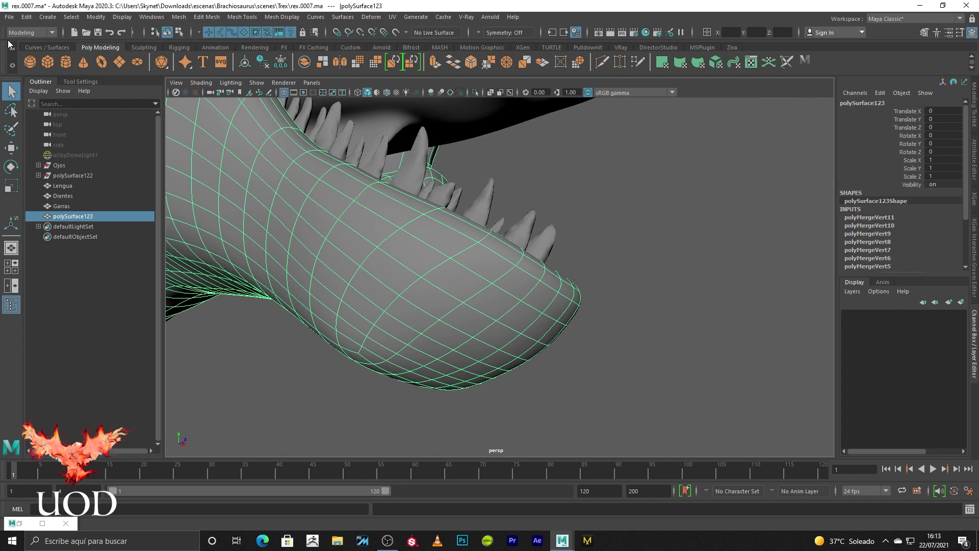
click(27, 19)
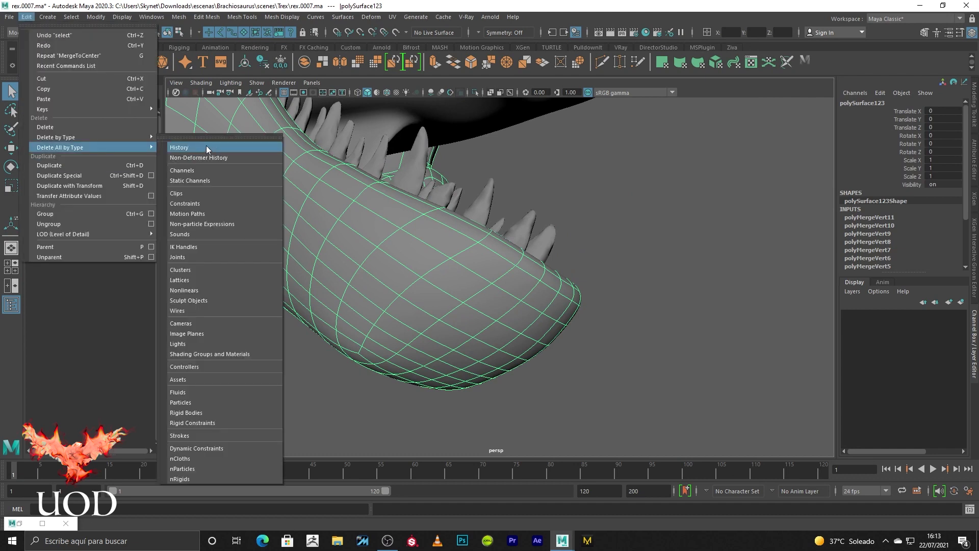
click(206, 145)
key(ctrl+z)
scroll(380, 338, down, 5)
click(379, 338)
click(351, 299)
mouse_move(351, 298)
alt+mouse_down()
mouse_move(631, 328)
mouse_move(561, 362)
mouse_move(491, 320)
alt+mouse_up()
click(638, 277)
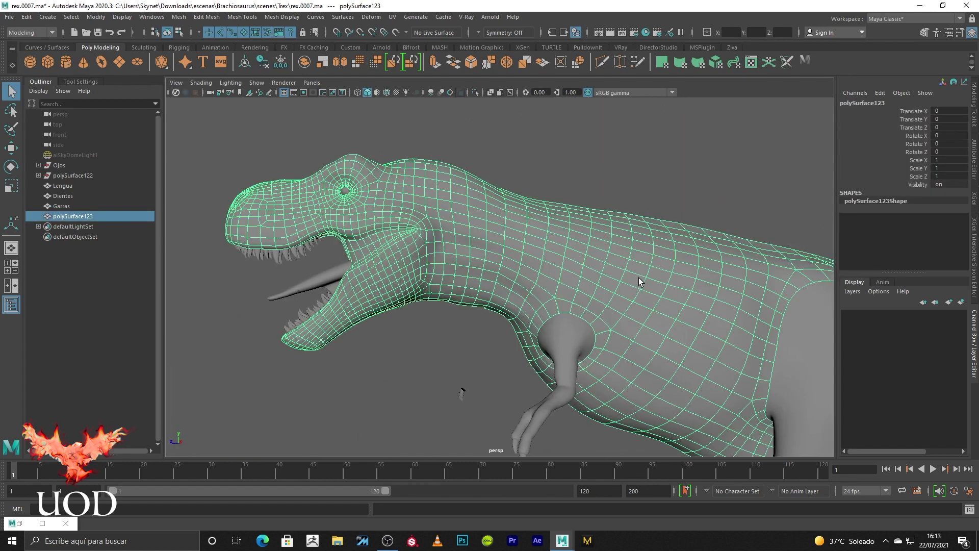
- Separate the mesh and confirm the neck-and-torso piece forms a single UV shell
click(179, 21)
click(207, 60)
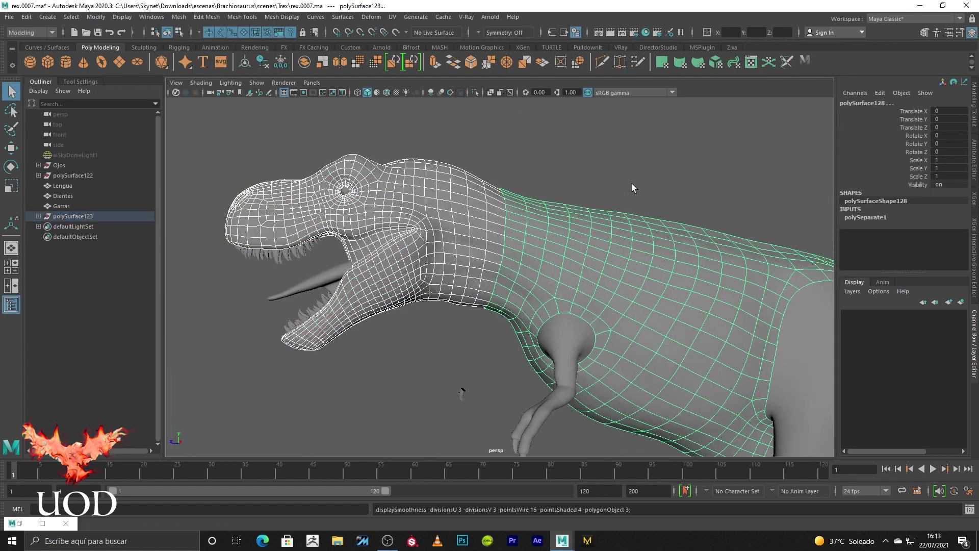
click(605, 267)
key(alt+Tab)
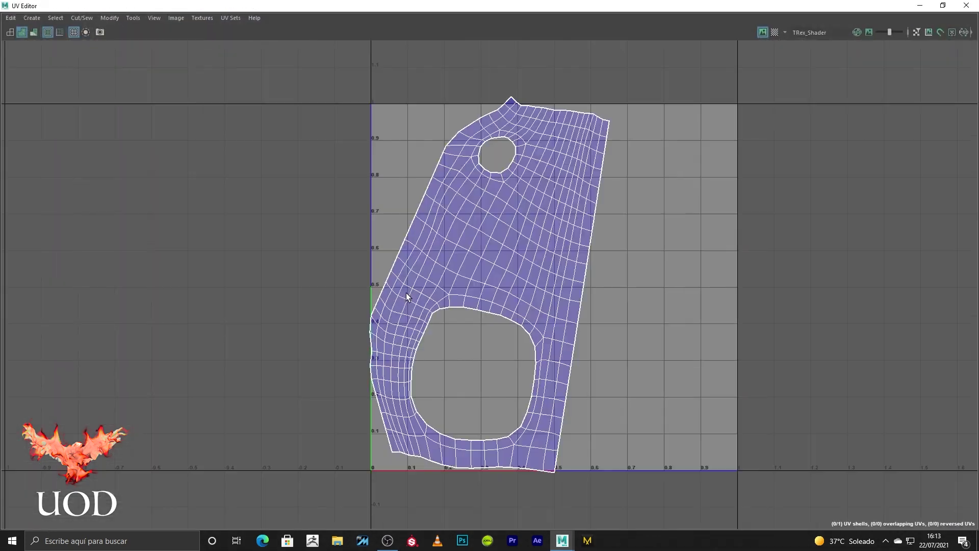
right_drag(555, 154, 506, 149)
click(511, 232)
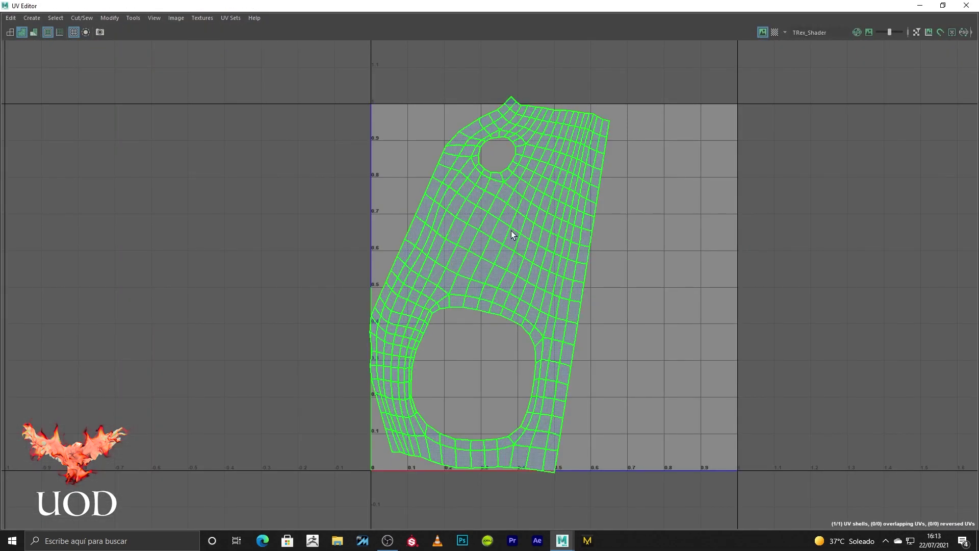
click(920, 5)
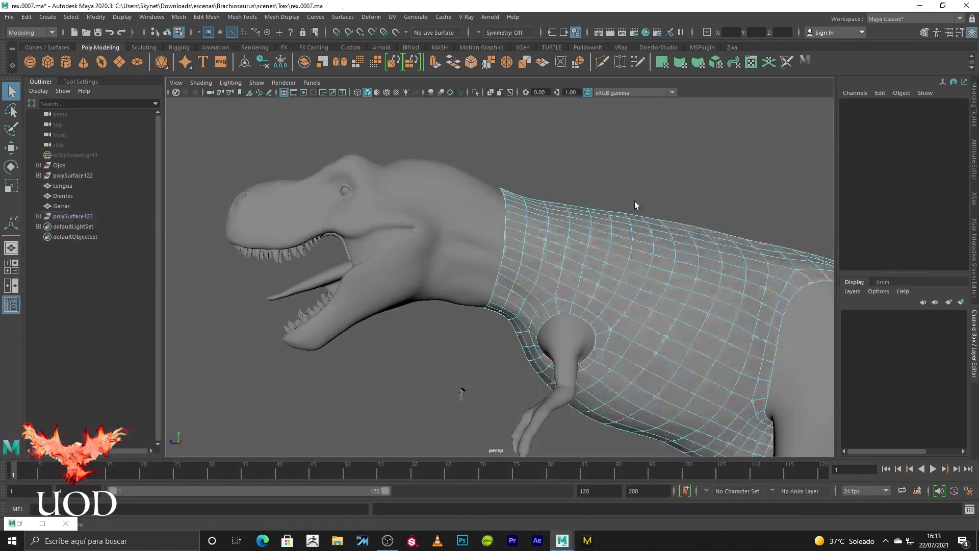
- Select the neck-and-torso piece, then the arm piece
click(712, 157)
alt+drag(712, 157, 365, 332)
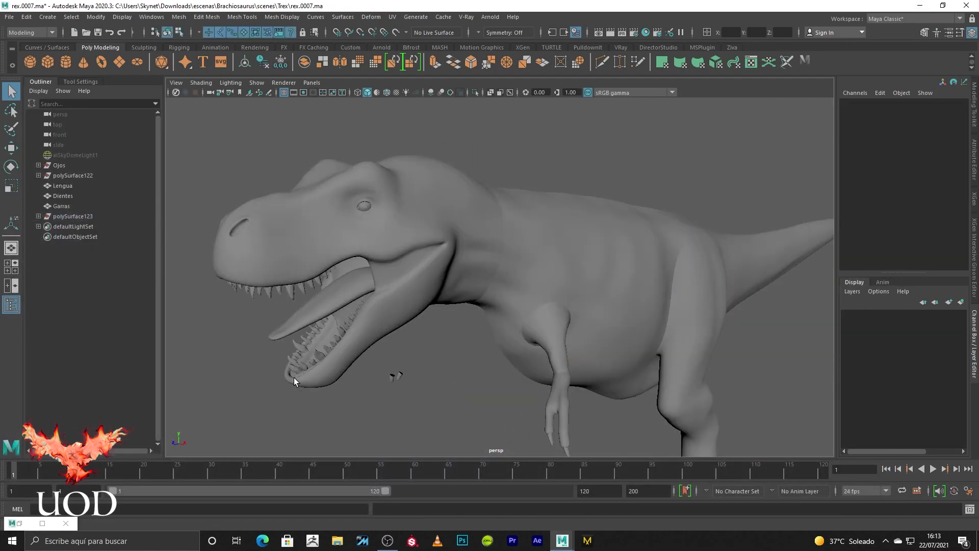
alt+drag(295, 381, 463, 349)
click(577, 303)
mouse_move(576, 303)
alt+mouse_down()
mouse_move(509, 304)
mouse_move(504, 284)
mouse_move(499, 324)
mouse_move(501, 220)
alt+mouse_up()
click(508, 235)
- Combine the torso, arm and leg pieces into one mesh with Mesh > Combine
shift+click(527, 199)
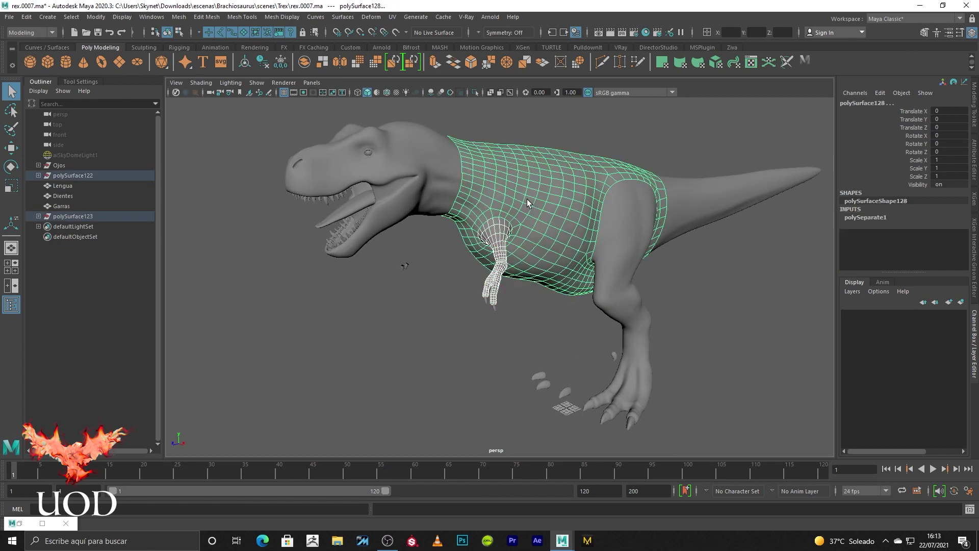
shift+click(618, 202)
scroll(615, 245, up, 3)
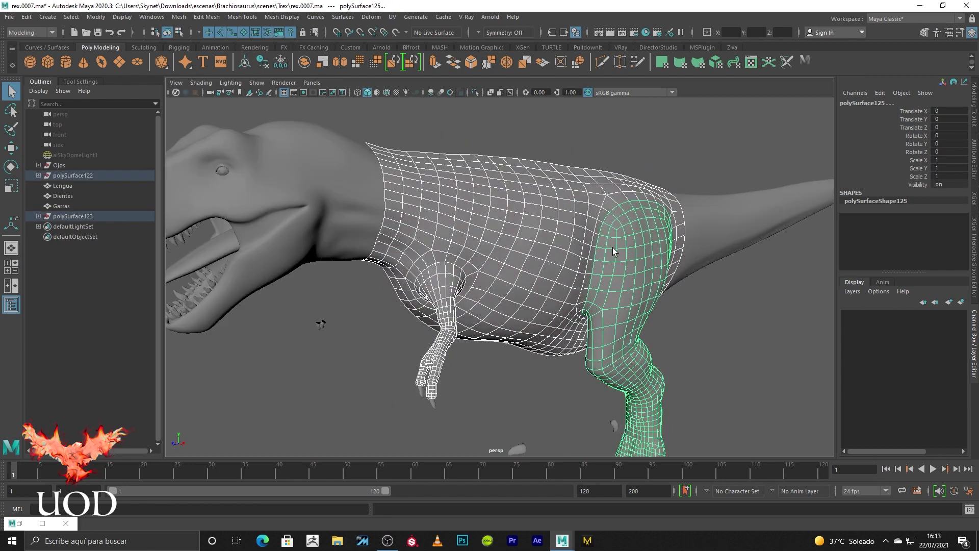
scroll(613, 238, up, 2)
mouse_move(627, 264)
alt+mouse_down()
mouse_move(607, 278)
mouse_move(586, 264)
mouse_move(667, 278)
mouse_move(388, 265)
alt+mouse_up()
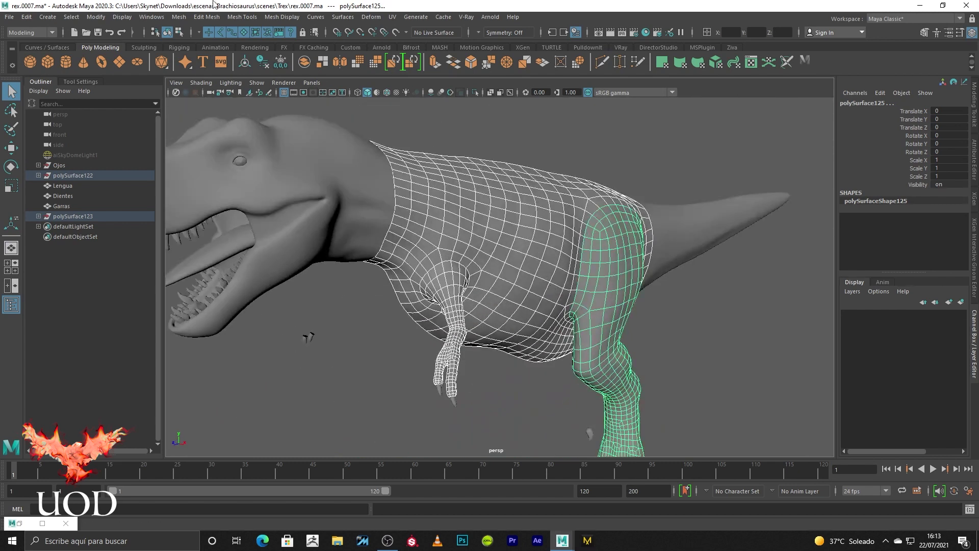
click(177, 19)
click(226, 51)
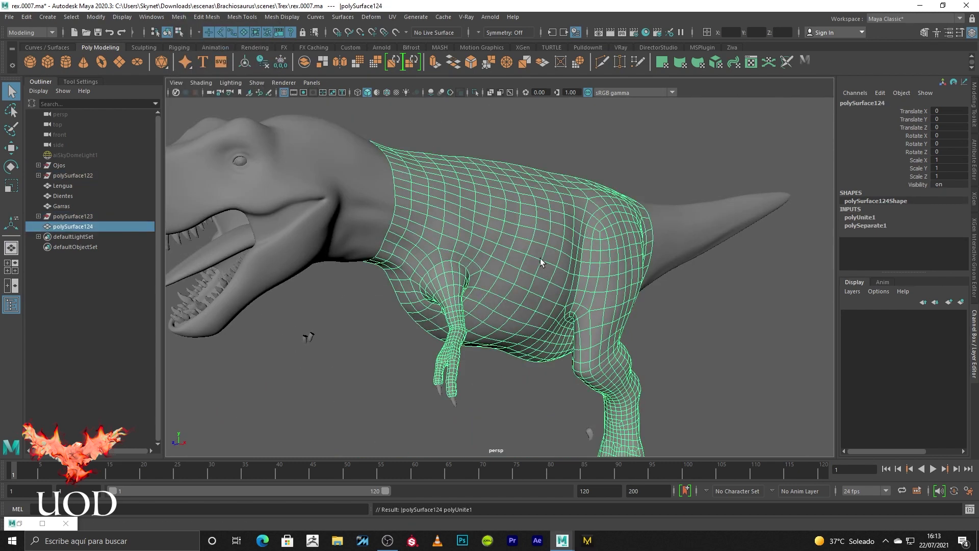
- Weld the arm-joint vertex ring with Merge Vertices at a 0.01 threshold
scroll(540, 258, up, 3)
key(F9)
scroll(446, 231, up, 3)
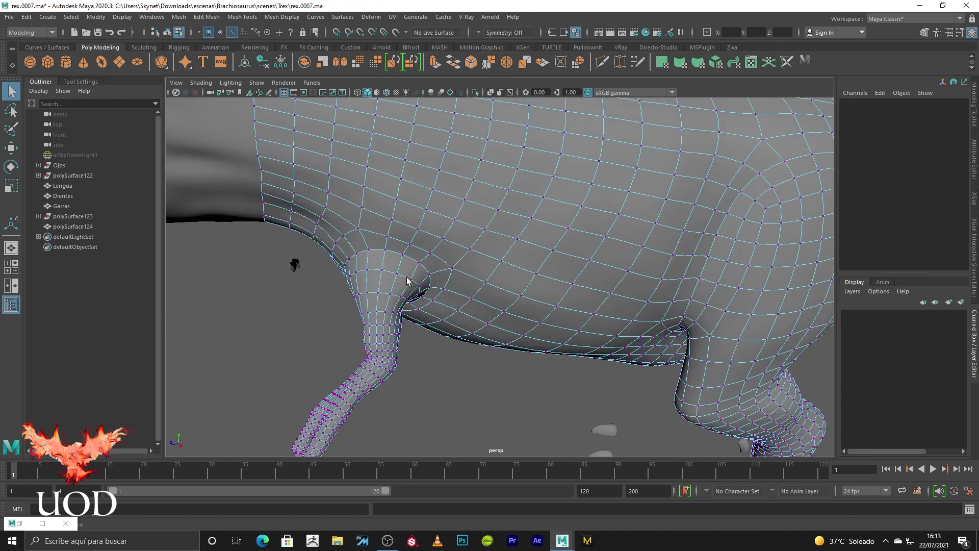
scroll(564, 254, up, 3)
key(4)
drag(635, 186, 469, 289)
mouse_move(528, 279)
shift+right_down()
mouse_move(617, 220)
mouse_move(576, 236)
shift+right_up()
key(5)
- Return to object mode, inspect the shoulder weld, and reselect the combined body mesh
scroll(561, 255, down, 5)
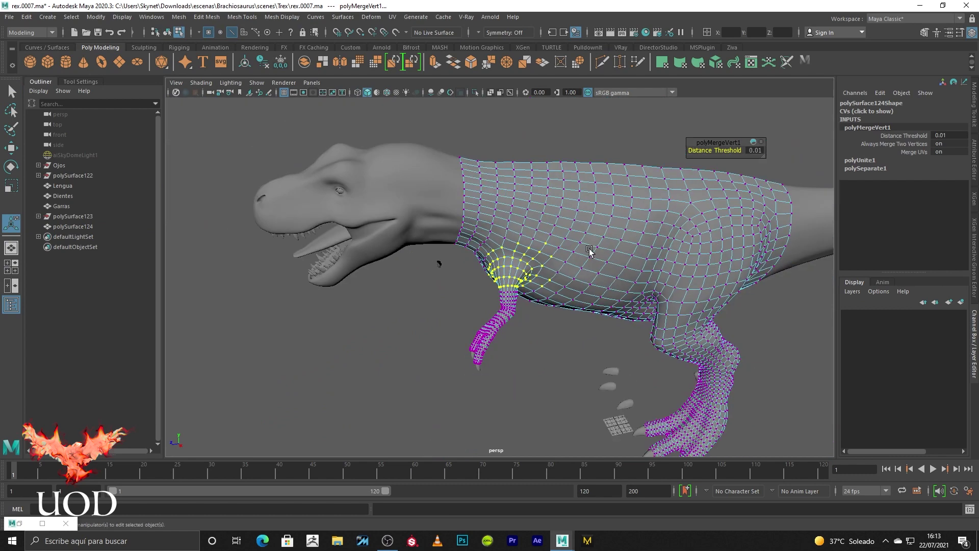
scroll(564, 299, up, 5)
mouse_move(564, 300)
alt+mouse_down()
mouse_move(616, 370)
mouse_move(339, 295)
alt+mouse_up()
scroll(610, 357, down, 4)
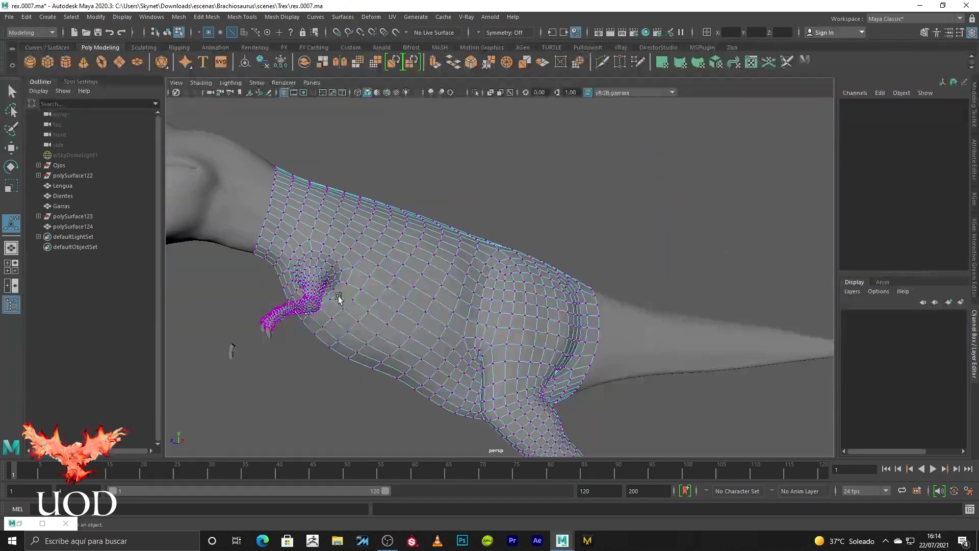
scroll(555, 265, up, 5)
scroll(619, 250, down, 2)
right_drag(527, 263, 568, 247)
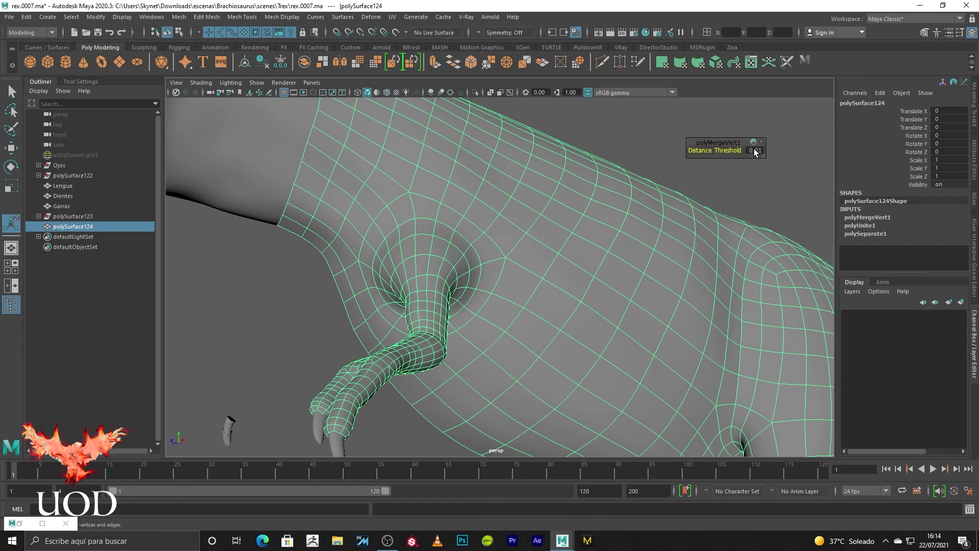
click(758, 193)
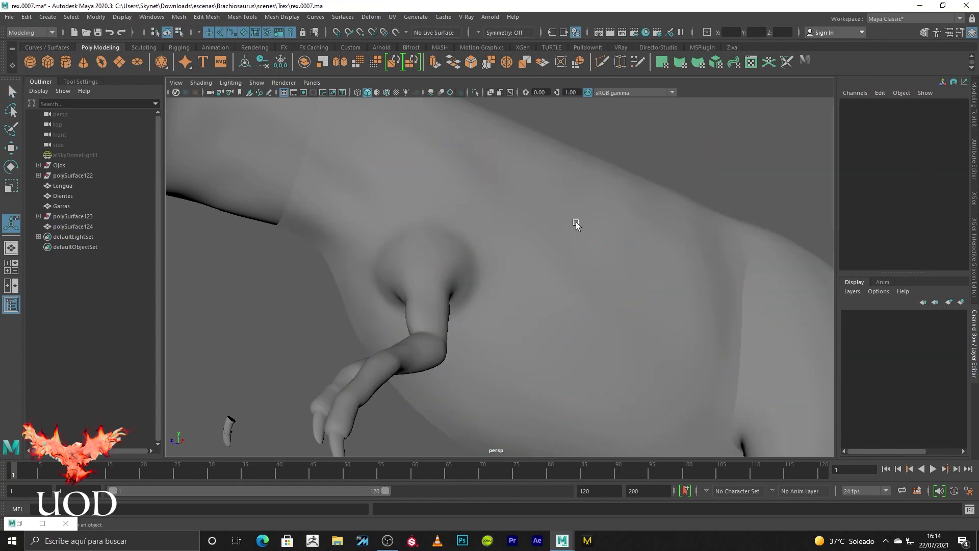
mouse_move(676, 155)
alt+mouse_down()
mouse_move(464, 300)
mouse_move(446, 220)
alt+mouse_up()
click(497, 290)
- Weld the leg-to-torso underside seam vertices with a 0.001 merge threshold
scroll(498, 290, down, 2)
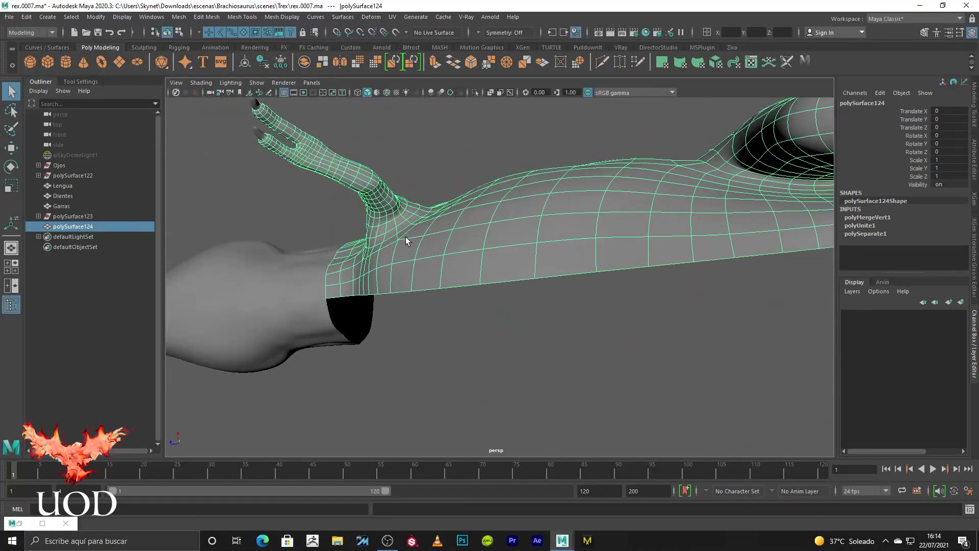
mouse_move(730, 273)
alt+mouse_down()
mouse_move(391, 330)
mouse_move(449, 335)
mouse_move(452, 321)
mouse_move(614, 312)
mouse_move(602, 306)
alt+mouse_up()
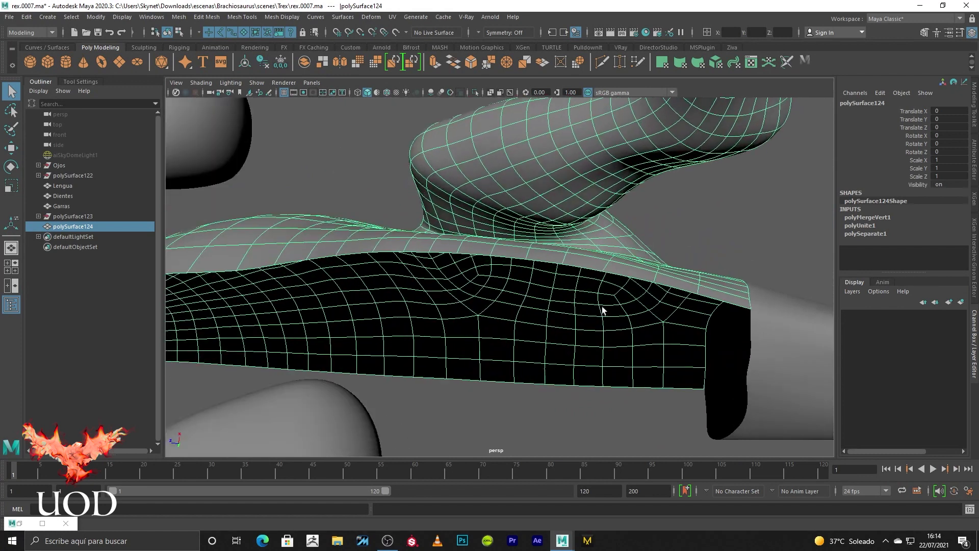
scroll(646, 246, down, 2)
key(F8)
scroll(634, 254, up, 2)
key(4)
drag(690, 189, 404, 389)
shift+right_drag(571, 288, 608, 241)
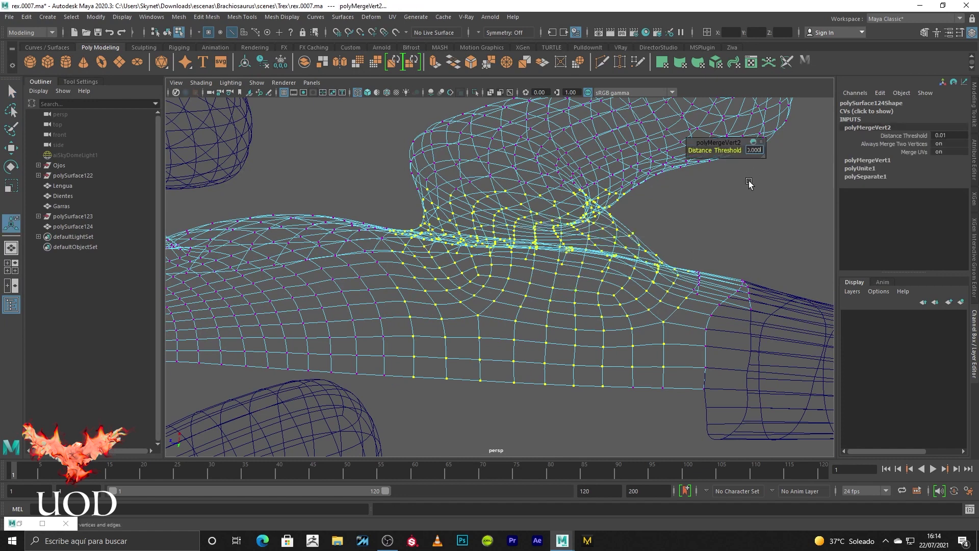
click(739, 210)
key(5)
- Return to object mode and reselect the combined body mesh polySurface124
right_drag(594, 245, 695, 221)
alt+drag(696, 221, 511, 384)
click(546, 308)
mouse_move(546, 308)
alt+mouse_down()
mouse_move(510, 275)
mouse_move(640, 218)
mouse_move(656, 269)
mouse_move(532, 189)
alt+mouse_up()
click(531, 189)
click(454, 265)
click(26, 17)
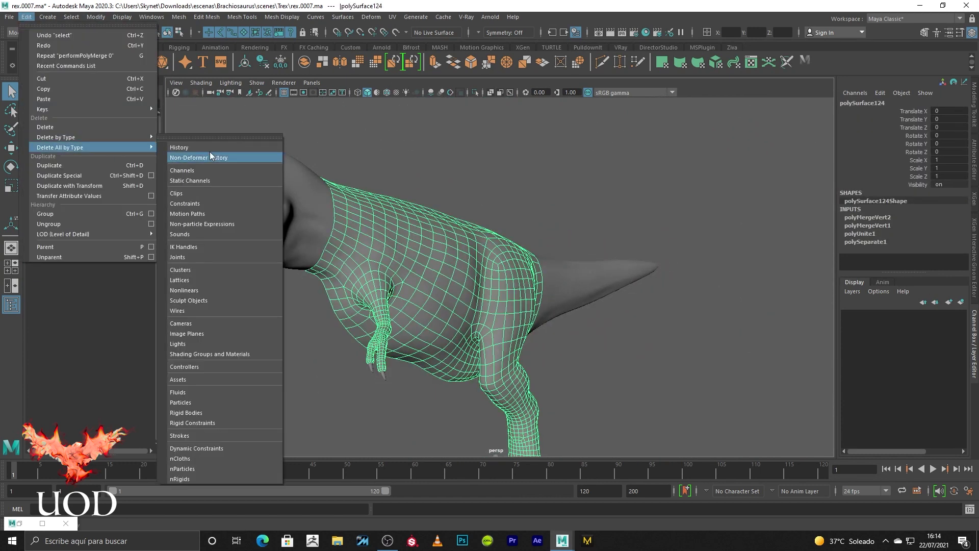
- Delete the body mesh's non-deformer history and isolate the half body in view
click(225, 153)
click(442, 259)
key(space)
key(space)
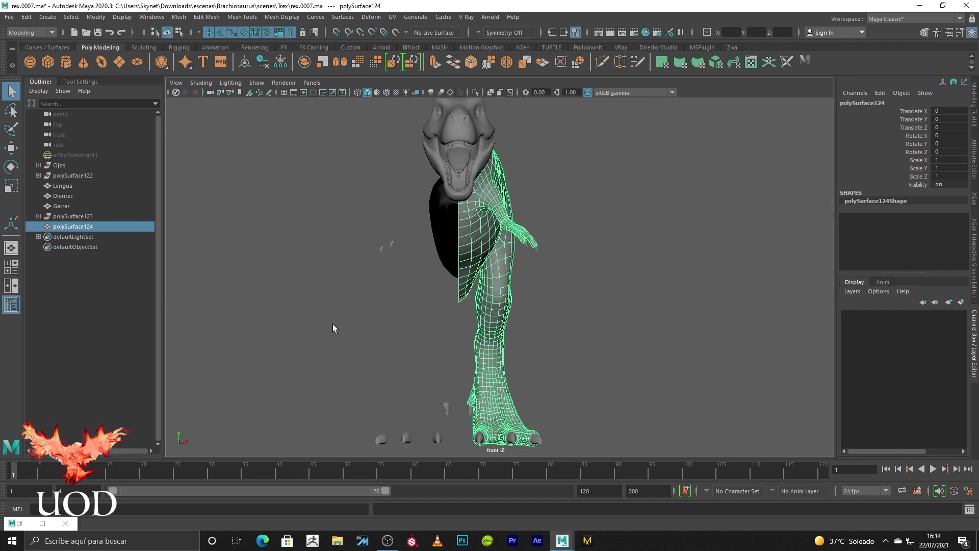
click(475, 92)
- Mirror the half body across X, offsetting the copy, with merge threshold 0
click(179, 17)
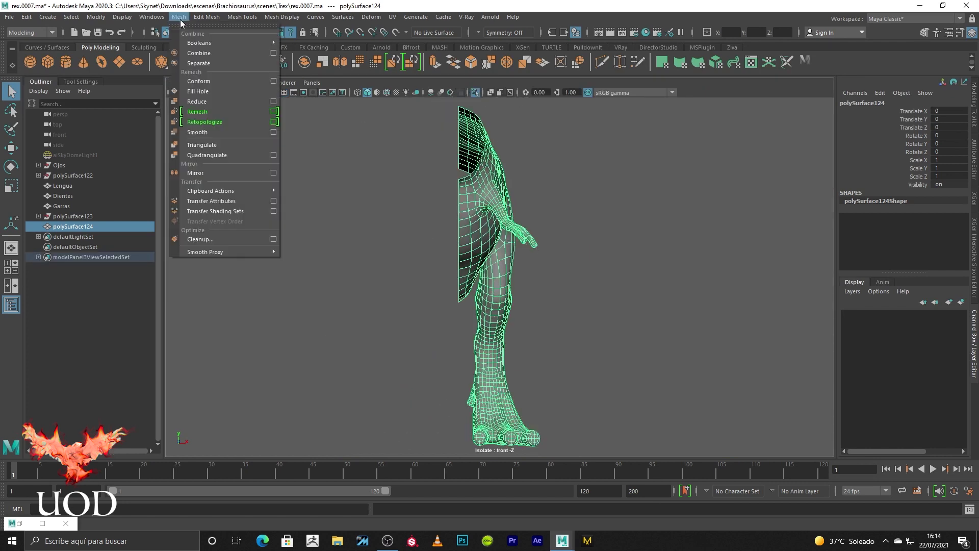
click(215, 172)
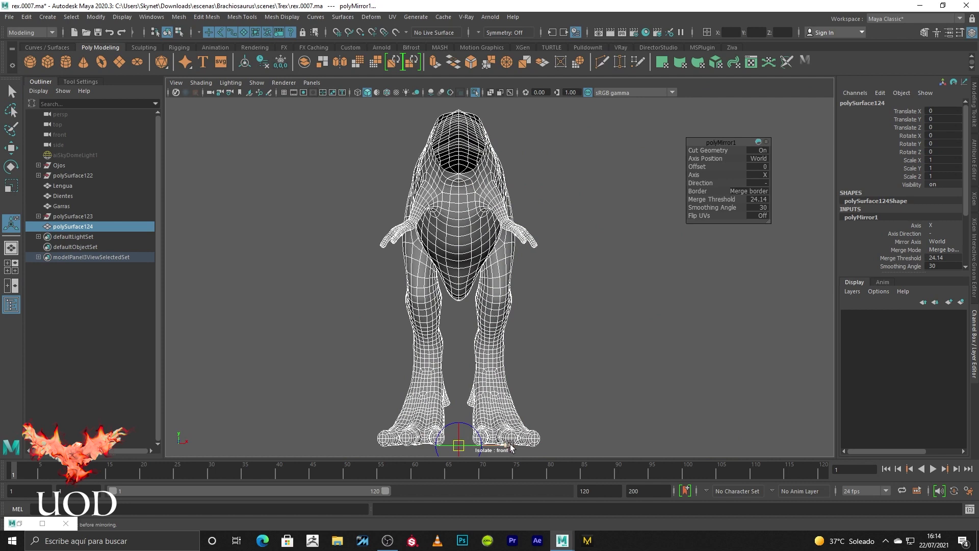
drag(510, 446, 472, 446)
click(757, 199)
text(0.)
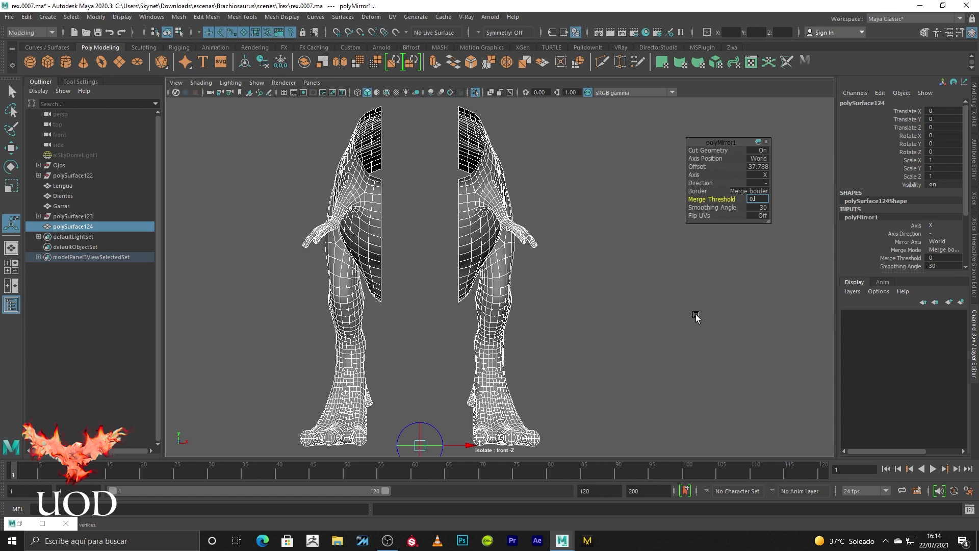
key(Return)
- Slide the mirrored half back to the centre line using a selected face
click(381, 230)
key(F11)
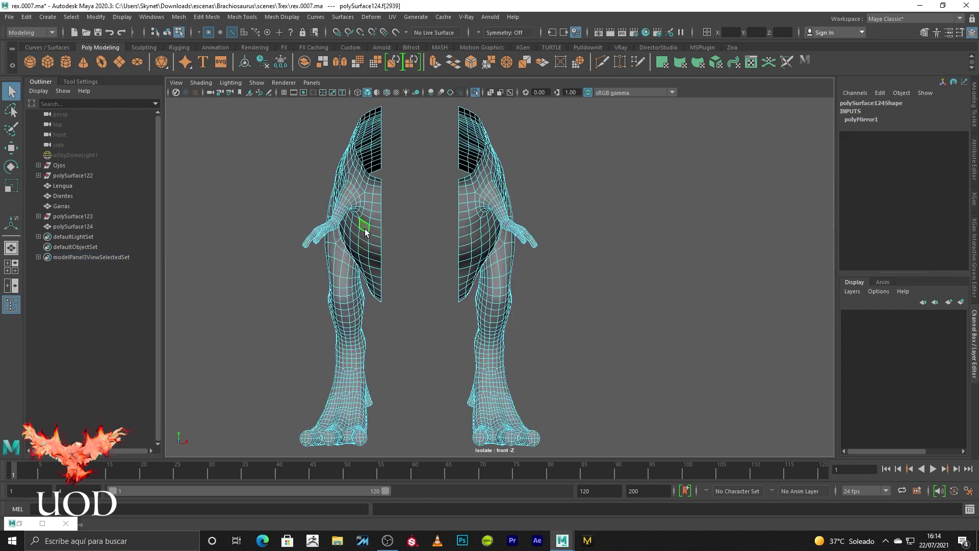
alt+middle_drag(384, 221, 447, 262)
scroll(447, 262, up, 3)
key(w)
scroll(430, 327, up, 2)
mouse_move(438, 349)
mouse_down()
mouse_move(519, 380)
mouse_move(658, 380)
mouse_up()
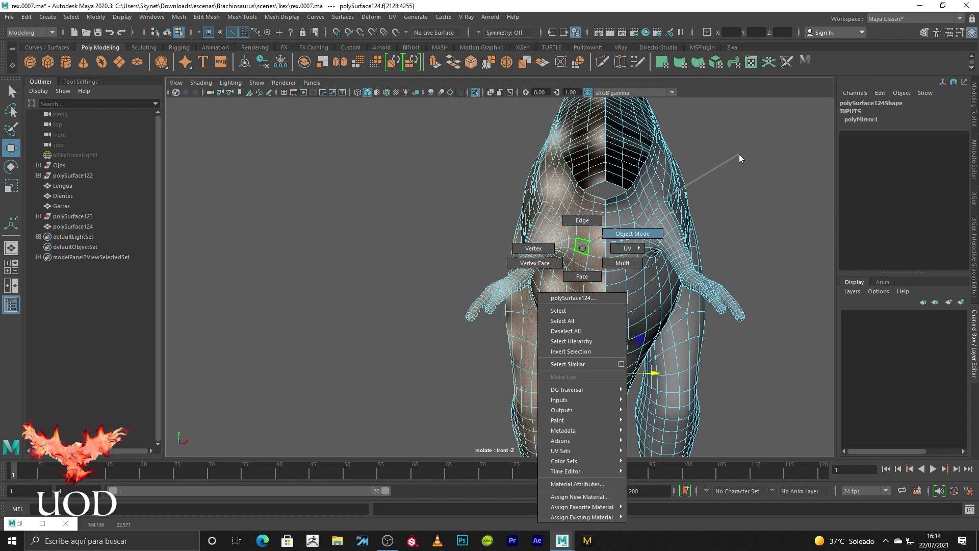
- Select all the centre-line vertices of the mirrored body in wireframe
right_drag(583, 250, 632, 232)
key(q)
click(707, 178)
click(594, 197)
key(4)
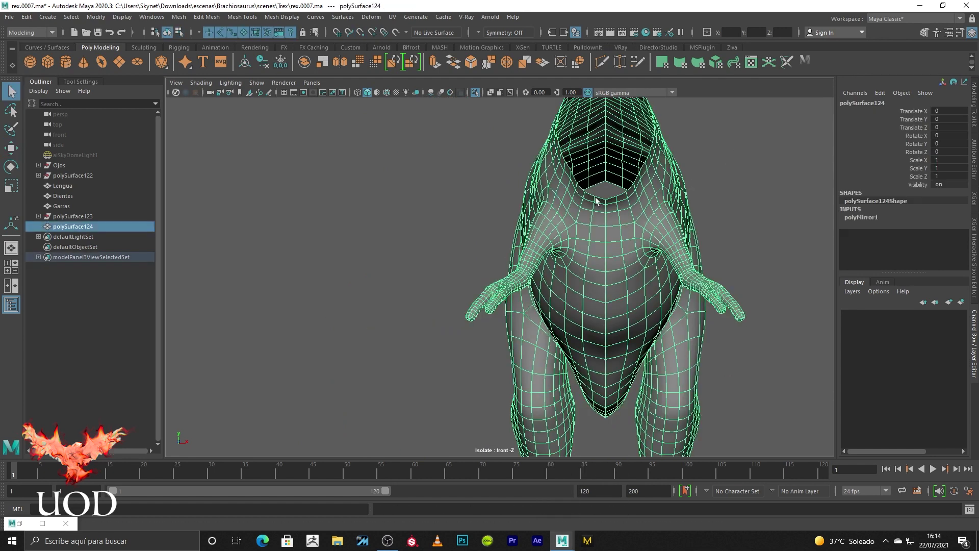
key(F9)
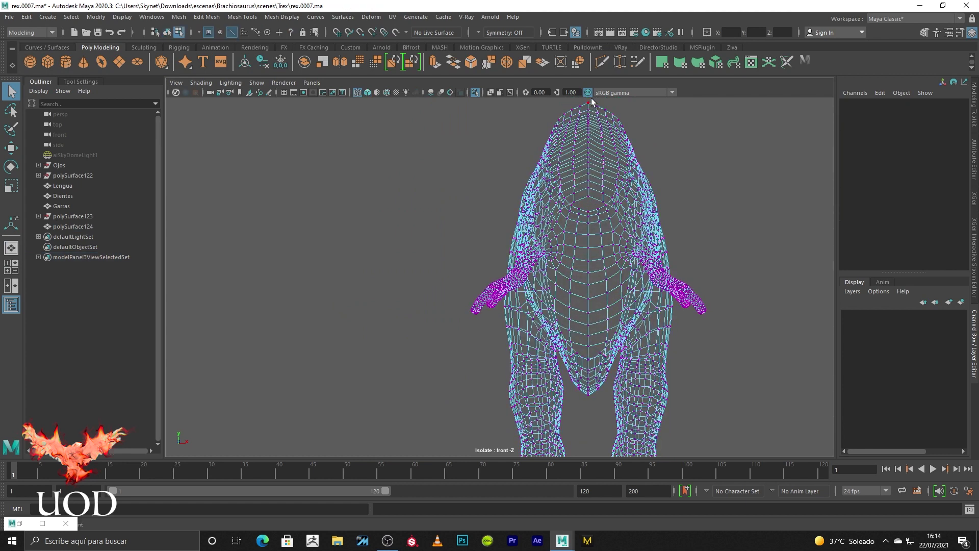
scroll(576, 206, down, 2)
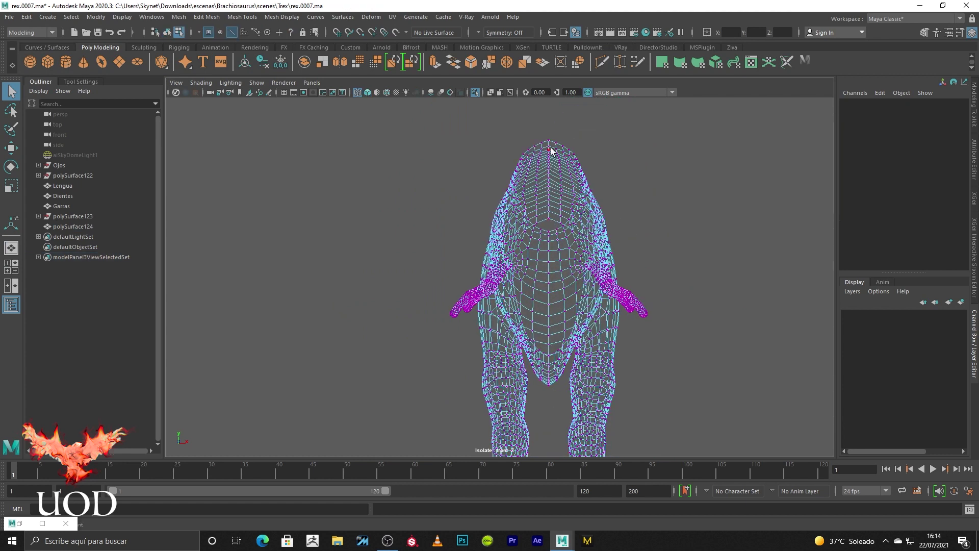
drag(550, 170, 545, 393)
drag(572, 265, 553, 408)
scroll(586, 276, up, 3)
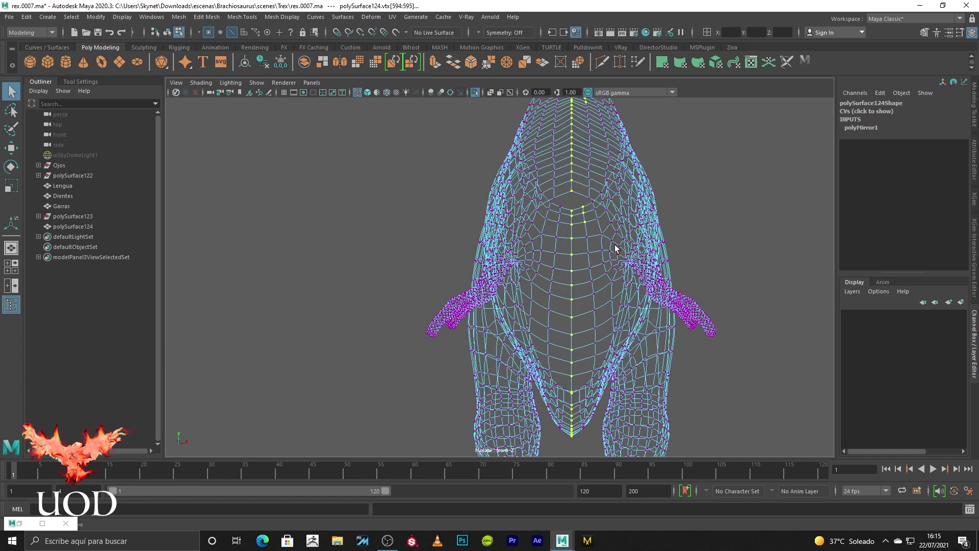
- Merge the centre-line vertices at 0.01 and return to shaded object mode
shift+right_drag(605, 275, 596, 194)
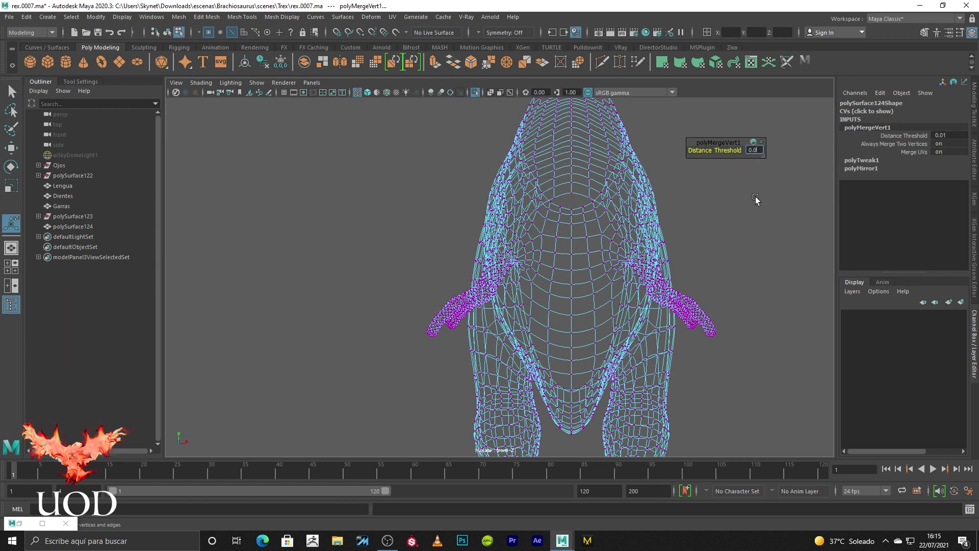
click(752, 228)
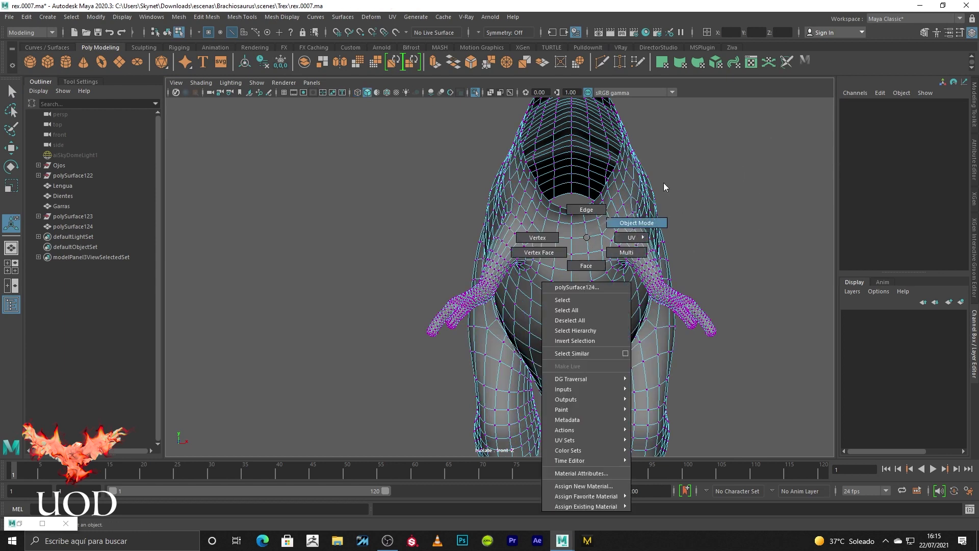
right_drag(586, 237, 663, 182)
key(5)
key(space)
key(space)
click(433, 261)
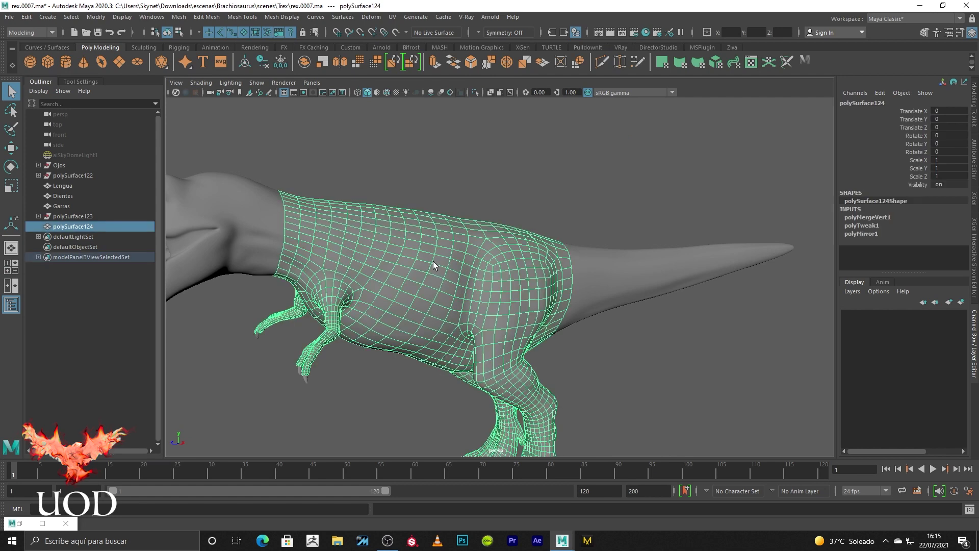
- Show the body in the UV Editor and select the arm UV shells in UV Shell mode
click(42, 523)
right_click(559, 247)
click(516, 230)
scroll(381, 251, down, 2)
drag(427, 176, 581, 319)
shift+click(581, 320)
scroll(526, 266, down, 1)
- Move the arm shells down and flip the upper arm shells horizontally
key(w)
drag(451, 278, 448, 498)
drag(573, 314, 410, 231)
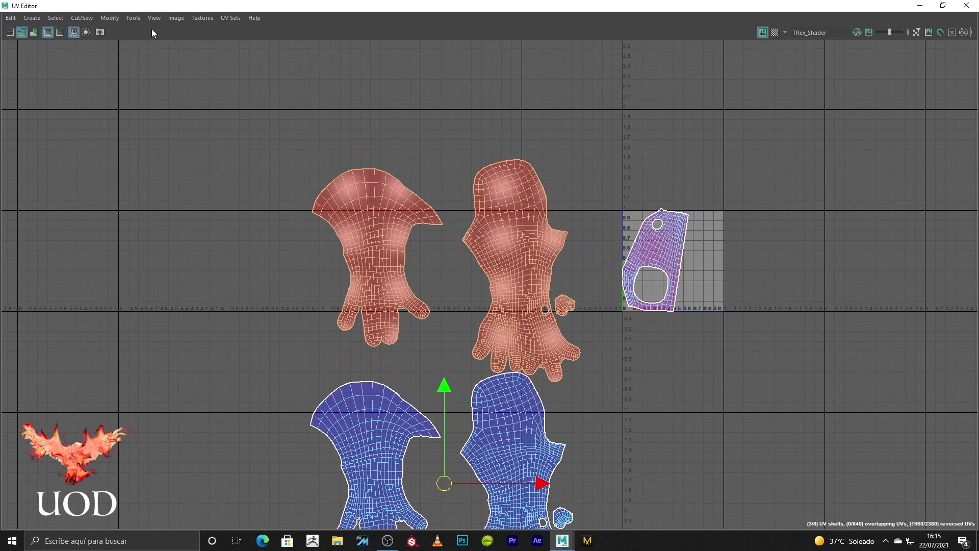
click(110, 18)
click(145, 69)
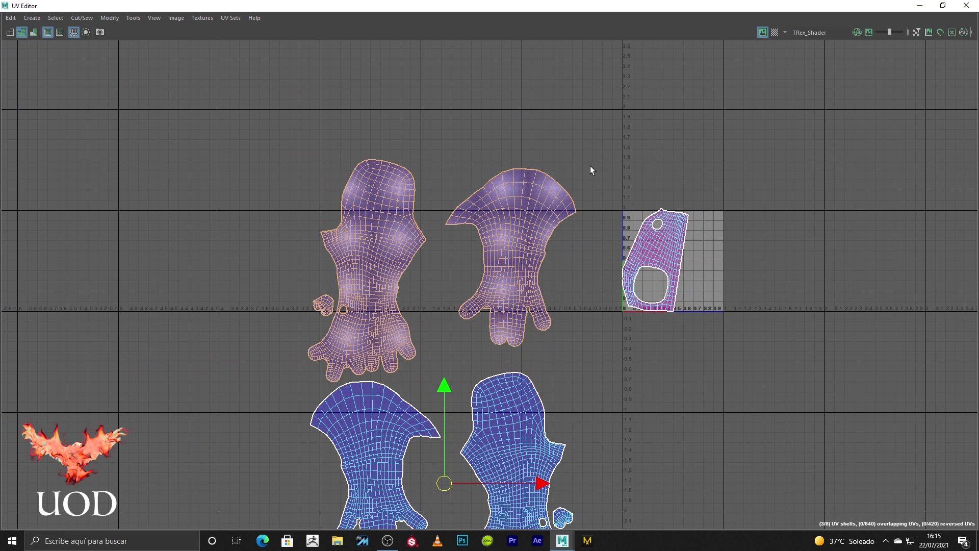
- Move the body shell aside to reveal its mirrored twin
click(671, 253)
scroll(688, 274, down, 1)
drag(693, 268, 814, 280)
click(685, 249)
click(698, 255)
scroll(658, 267, up, 3)
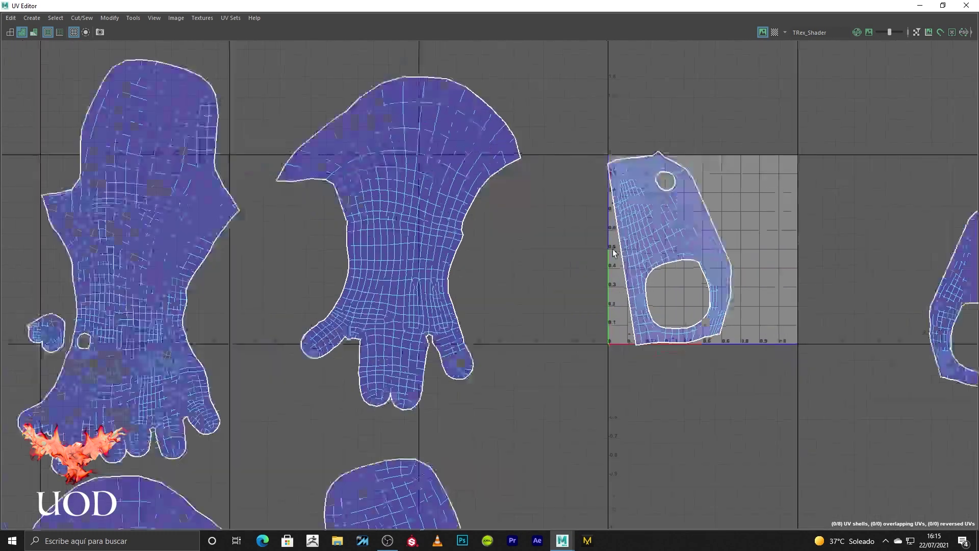
- Move and Sew the mirrored shell onto the body shell's left border, then relax it
click(623, 182)
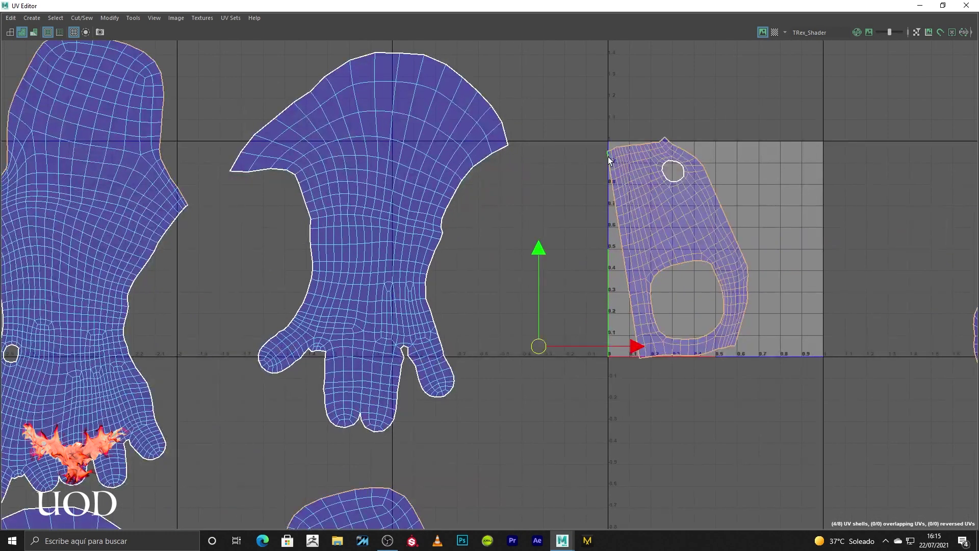
double_click(637, 356)
click(82, 19)
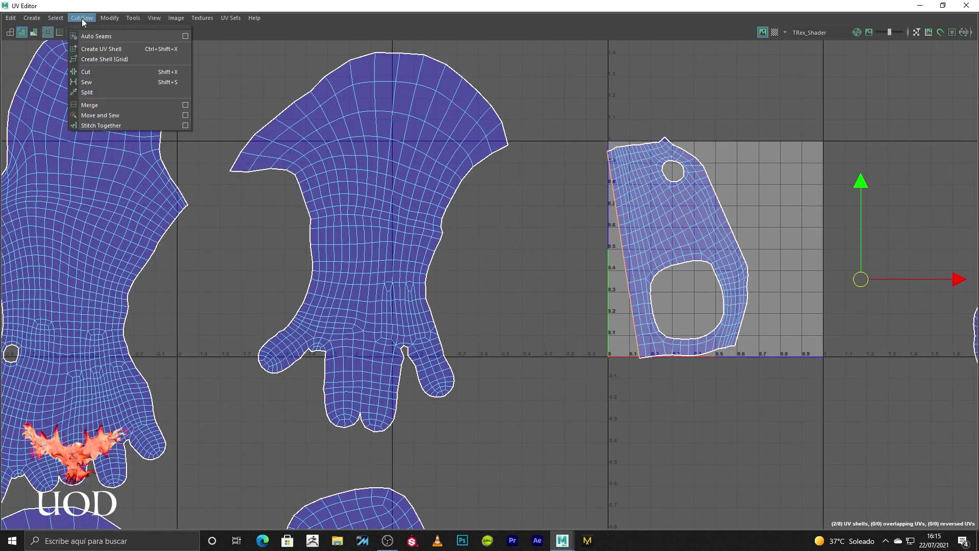
click(116, 112)
click(650, 245)
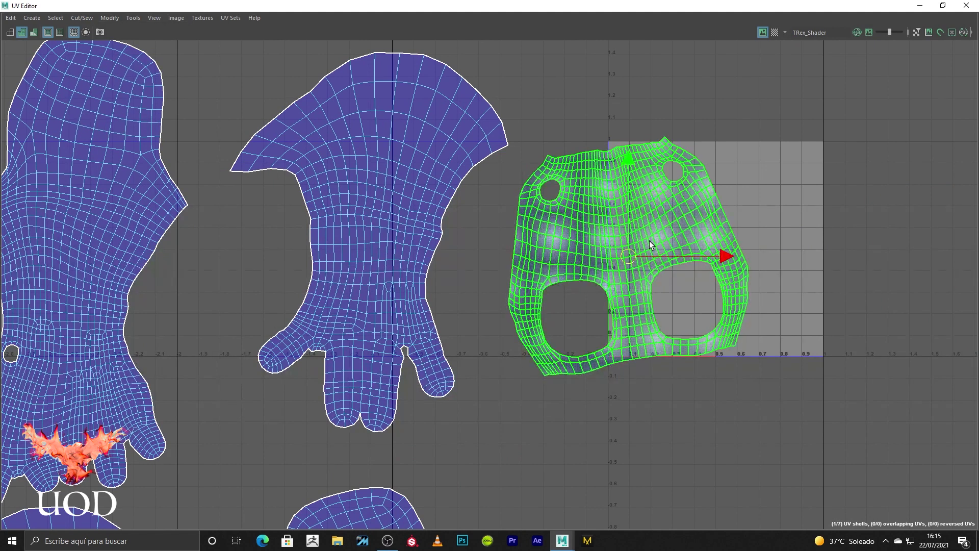
drag(650, 241, 736, 221)
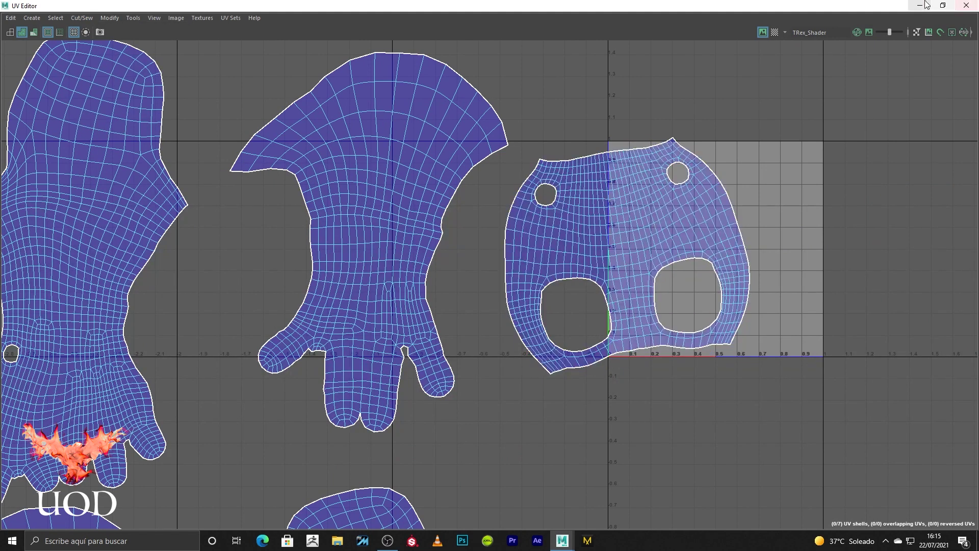
- Close the UV Editor and combine the body, tail and head into polySurface128
click(919, 5)
key(F8)
key(q)
click(598, 279)
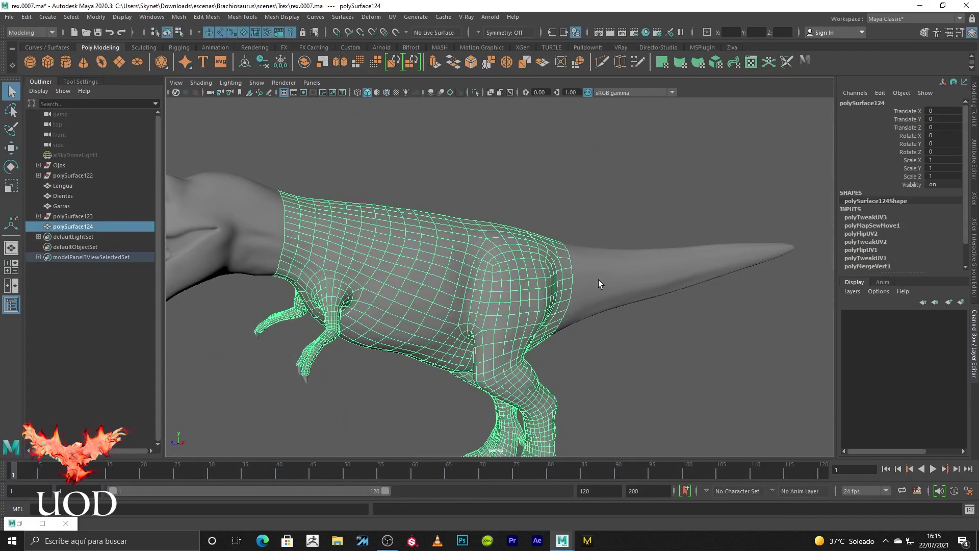
shift+click(688, 271)
shift+click(229, 214)
click(180, 16)
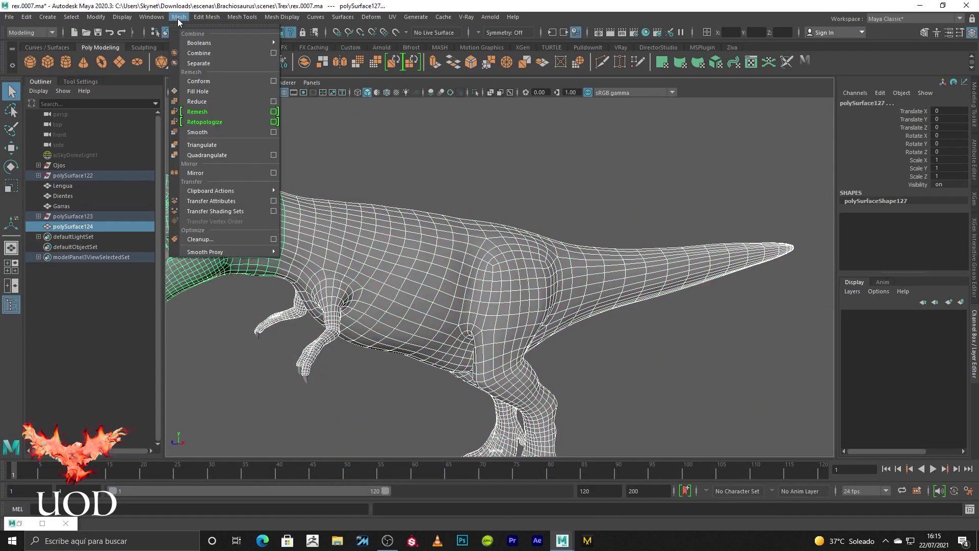
click(196, 45)
- Merge the vertex rings at the tail base seam
mouse_move(411, 167)
alt+mouse_down()
mouse_move(699, 283)
mouse_move(662, 271)
alt+mouse_up()
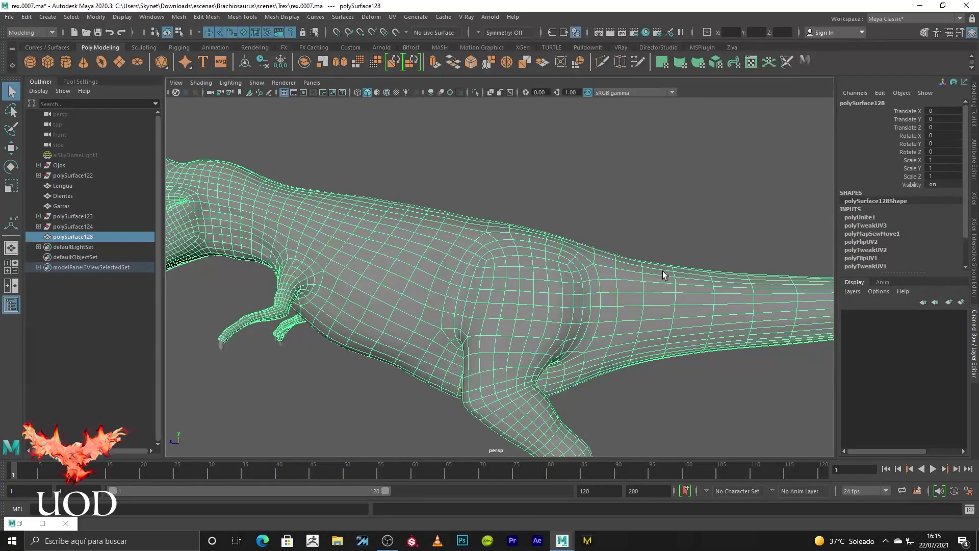
key(F9)
drag(670, 205, 591, 401)
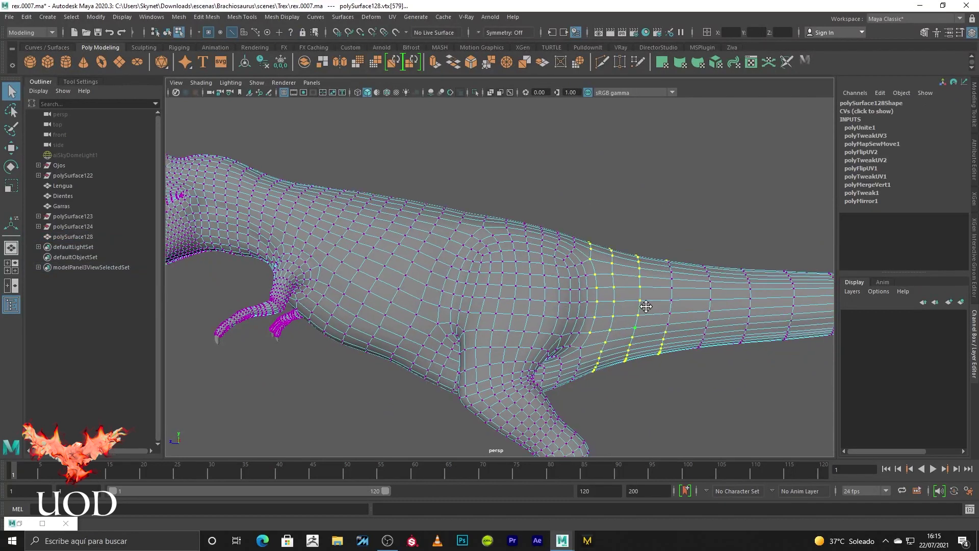
scroll(551, 251, up, 5)
scroll(531, 246, up, 2)
shift+right_click(534, 236)
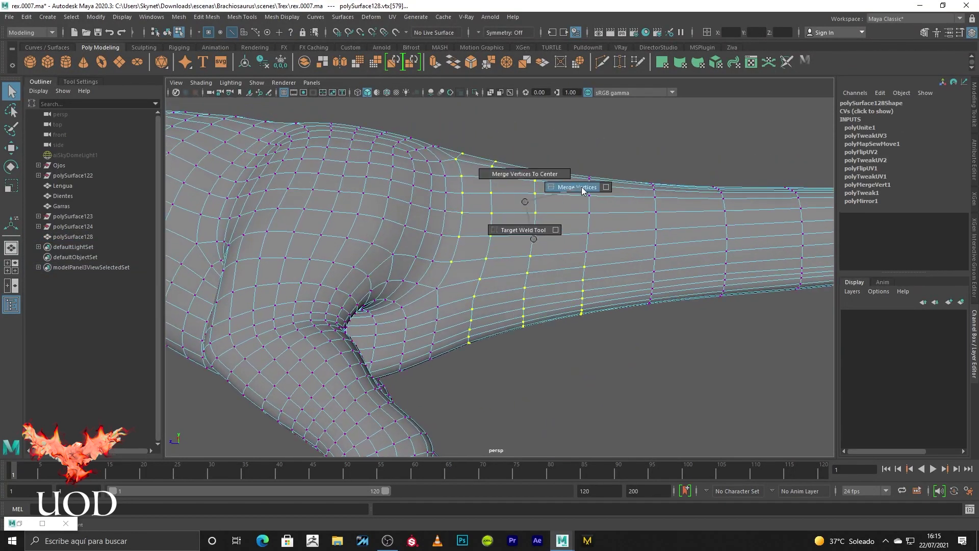
click(582, 189)
text(0.001)
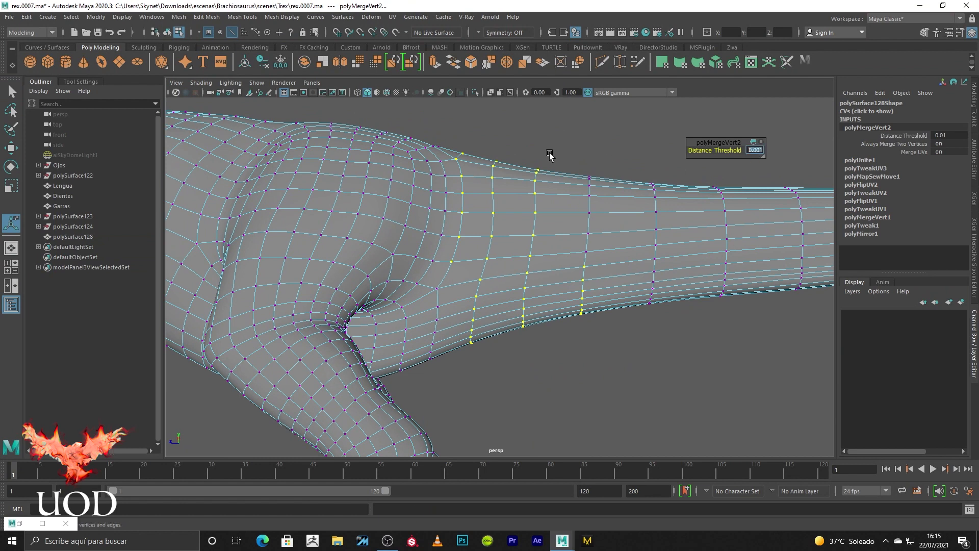
click(550, 155)
key(F8)
- Weld the neck seam vertices with a 0.001 merge threshold
scroll(593, 168, down, 10)
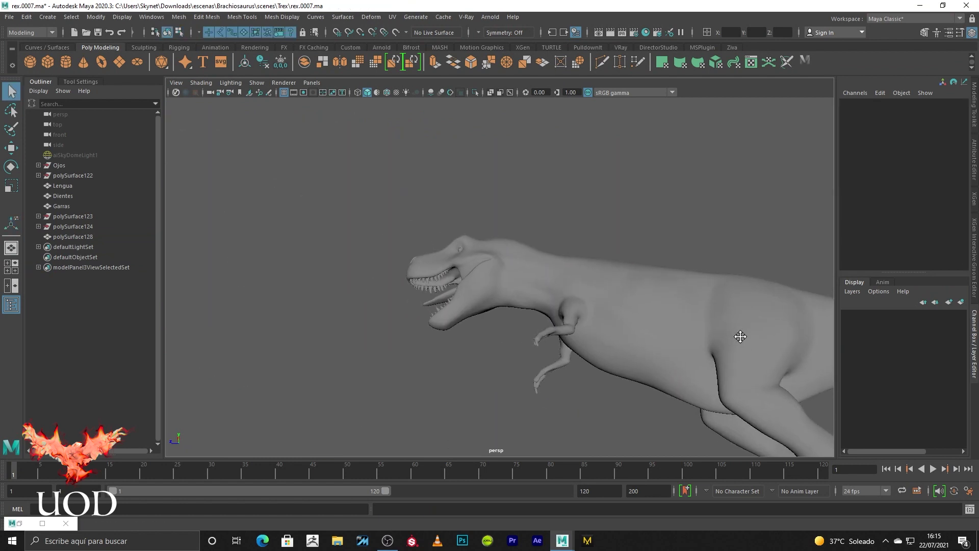
click(739, 334)
alt+drag(739, 335, 562, 191)
scroll(571, 197, up, 2)
key(F9)
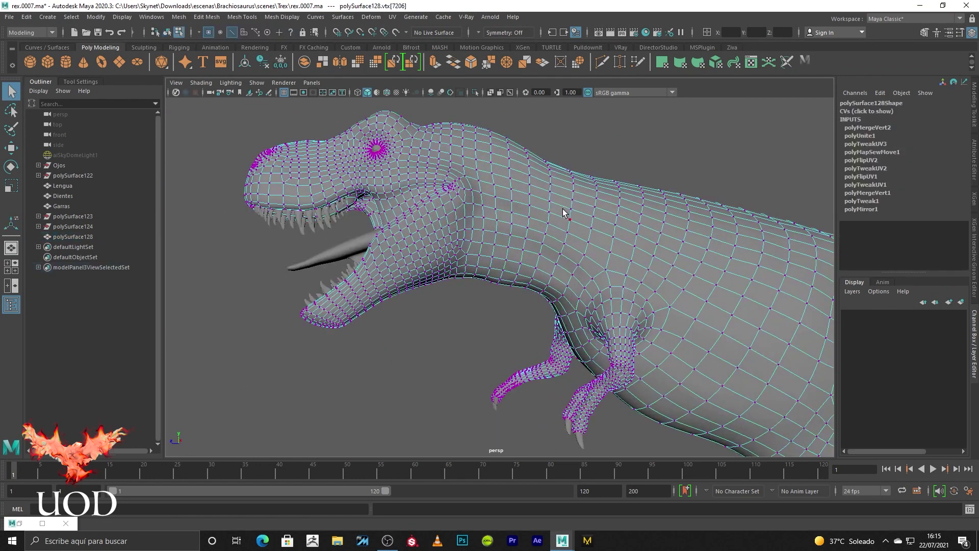
scroll(457, 195, up, 3)
scroll(456, 195, up, 3)
mouse_move(469, 129)
mouse_down()
mouse_move(431, 265)
mouse_move(413, 291)
mouse_up()
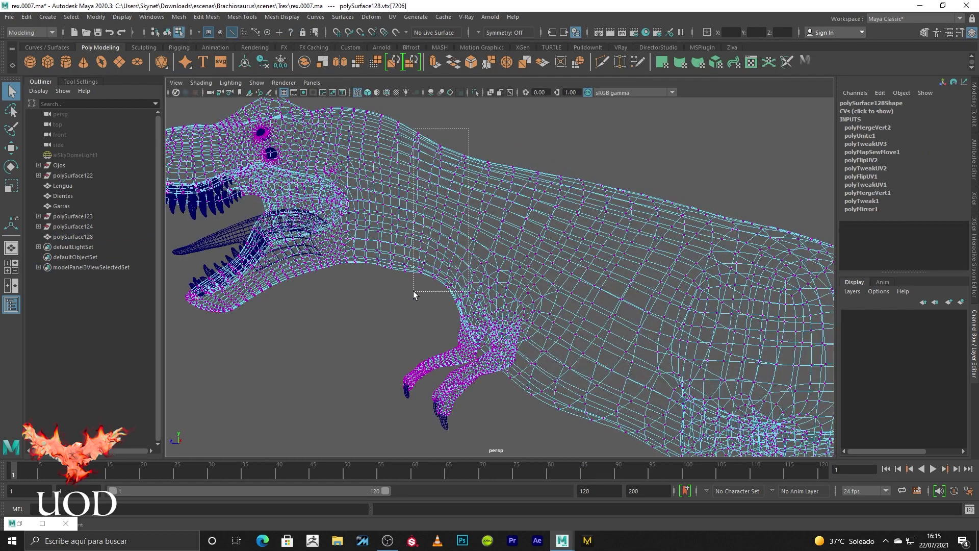
key(5)
shift+right_drag(482, 224, 539, 178)
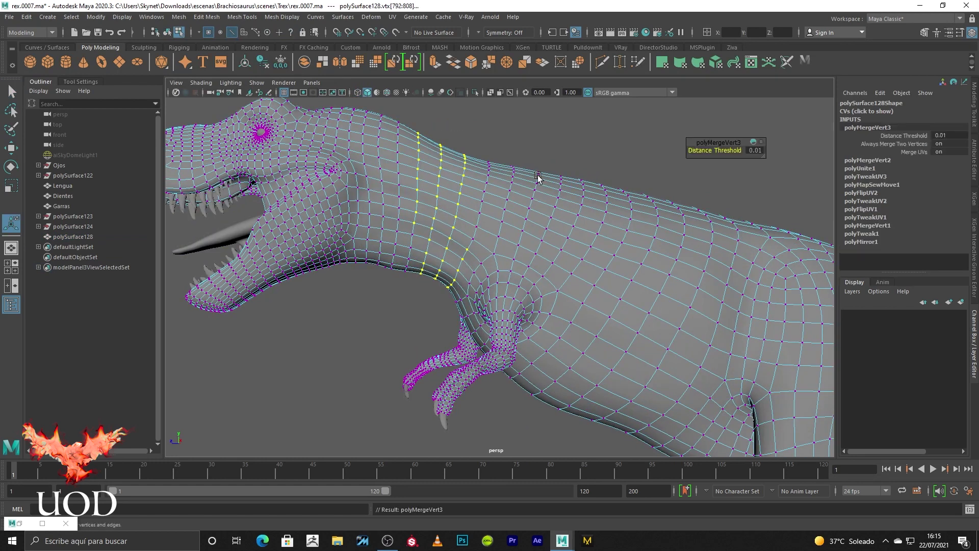
click(581, 153)
key(F8)
- Orbit so the T-Rex faces right and select the combined mesh
scroll(665, 173, down, 2)
scroll(665, 172, down, 3)
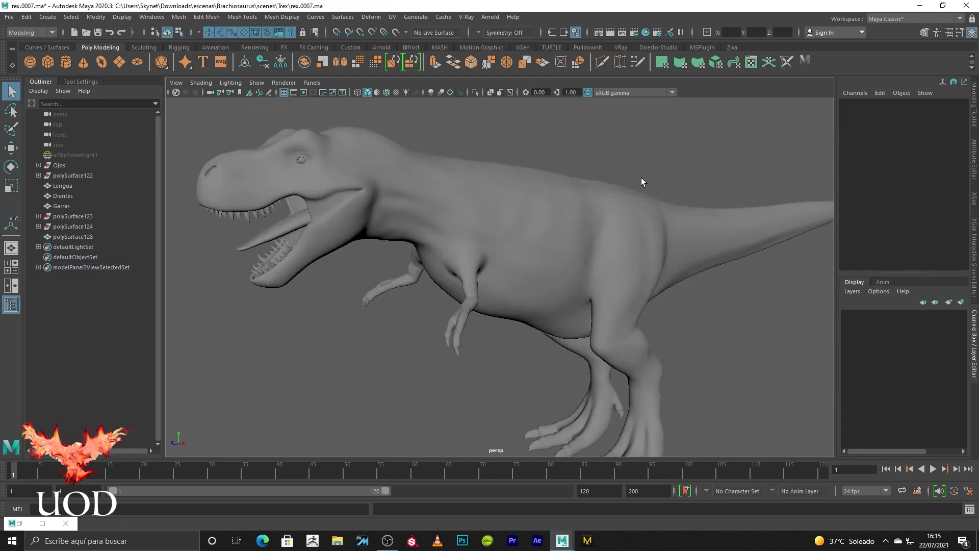
mouse_move(623, 182)
alt+mouse_down()
mouse_move(491, 284)
mouse_move(623, 284)
alt+mouse_up()
click(326, 284)
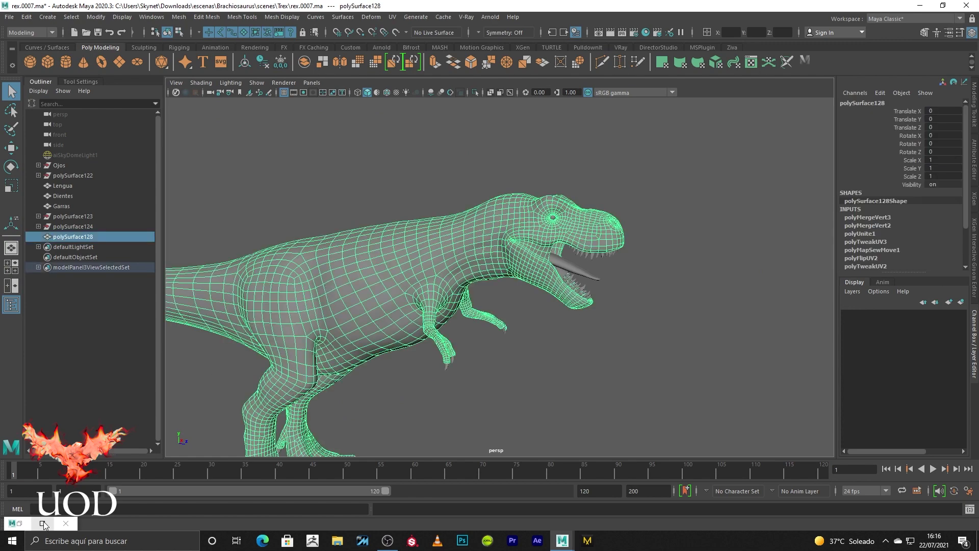
- Select a UV seam edge and inspect it on the model from around the seam
click(42, 523)
scroll(571, 254, up, 3)
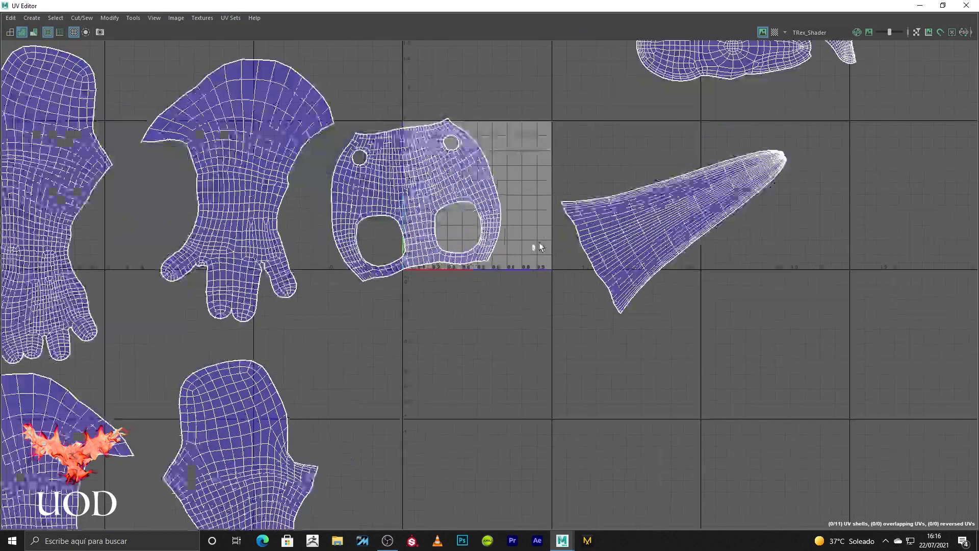
scroll(553, 255, up, 3)
scroll(543, 252, up, 3)
right_drag(539, 250, 527, 192)
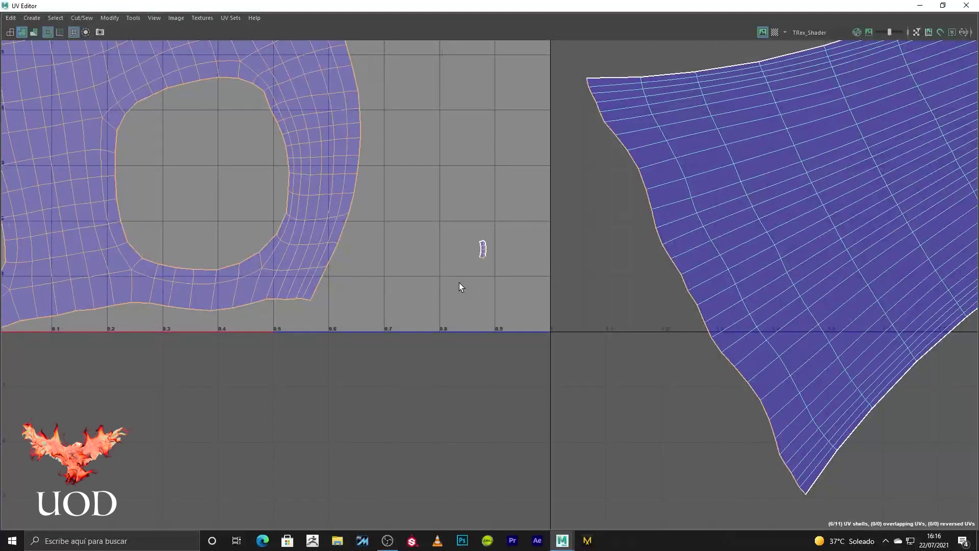
click(920, 5)
key(f)
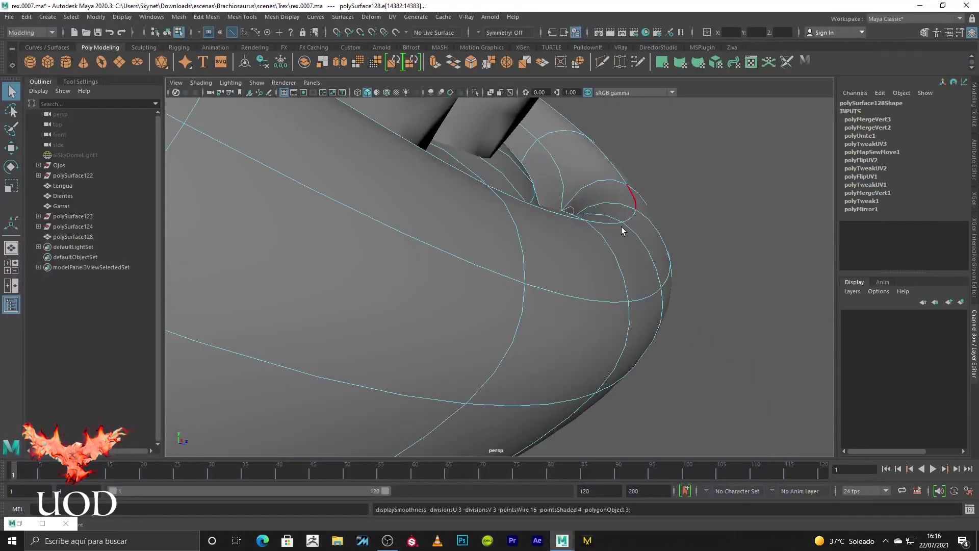
alt+drag(638, 205, 447, 272)
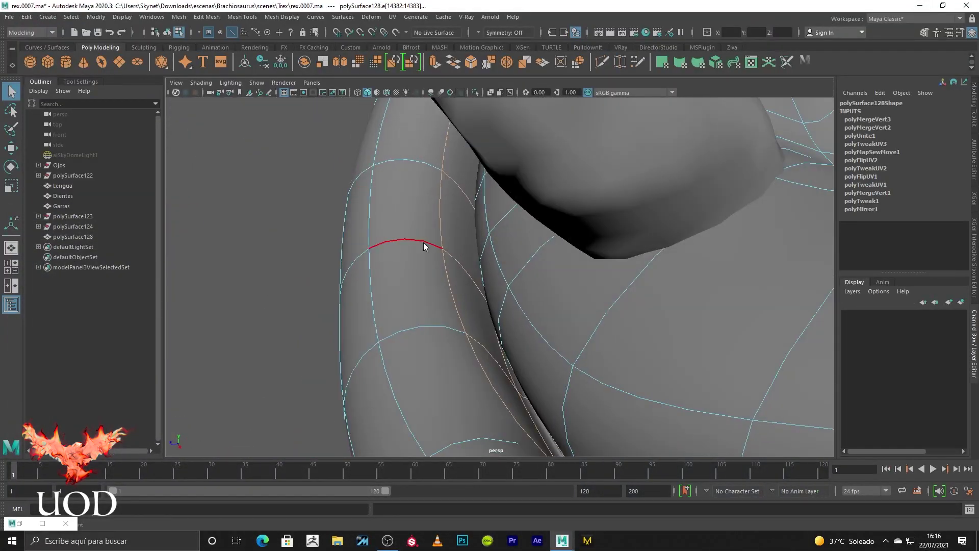
key(F8)
- Nudge the upper UV shell and pull the small stray piece away from the shell tip
click(43, 523)
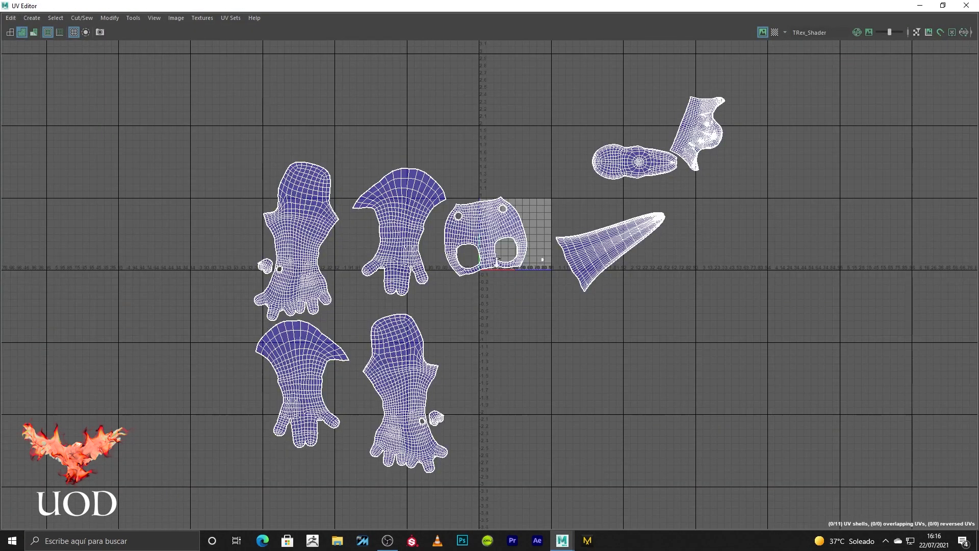
scroll(535, 265, up, 2)
scroll(536, 265, up, 3)
right_drag(556, 266, 513, 242)
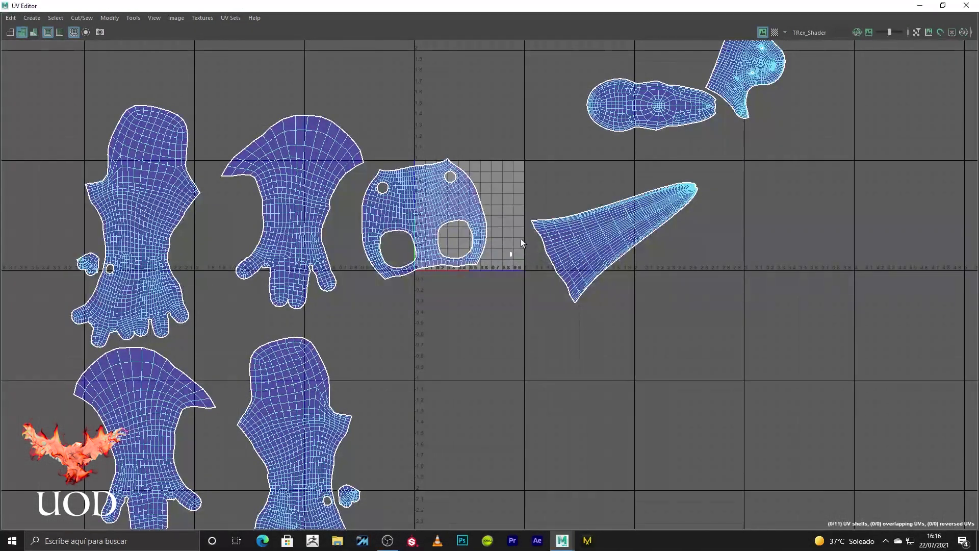
click(717, 122)
drag(716, 123, 716, 134)
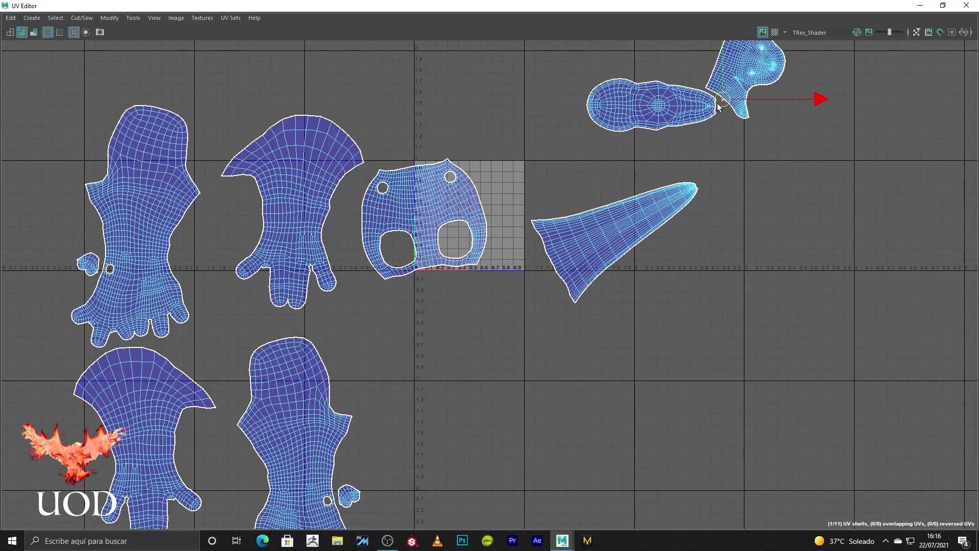
alt+middle_drag(716, 133, 678, 196)
scroll(478, 295, up, 3)
scroll(479, 296, up, 2)
scroll(479, 295, up, 2)
middle_drag(479, 295, 508, 281)
right_drag(498, 306, 508, 305)
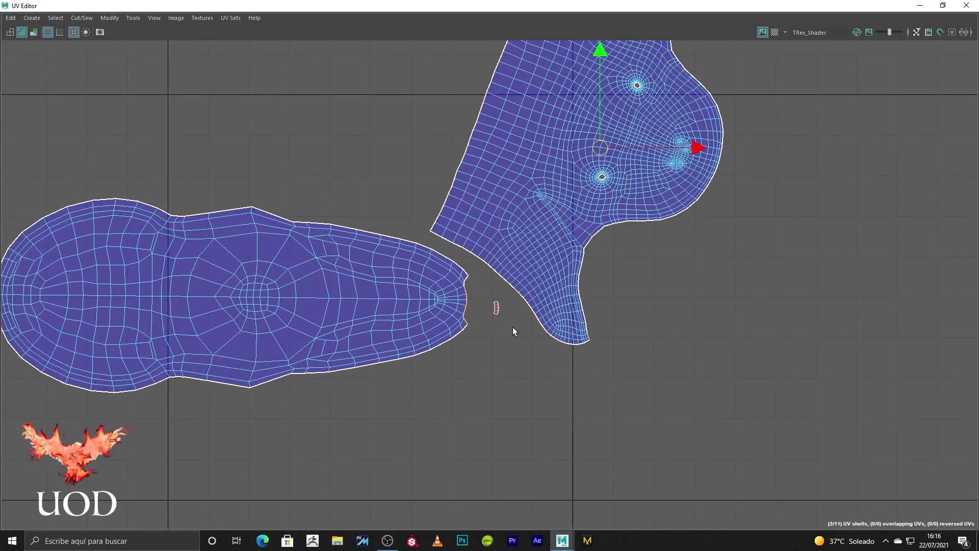
scroll(488, 303, up, 4)
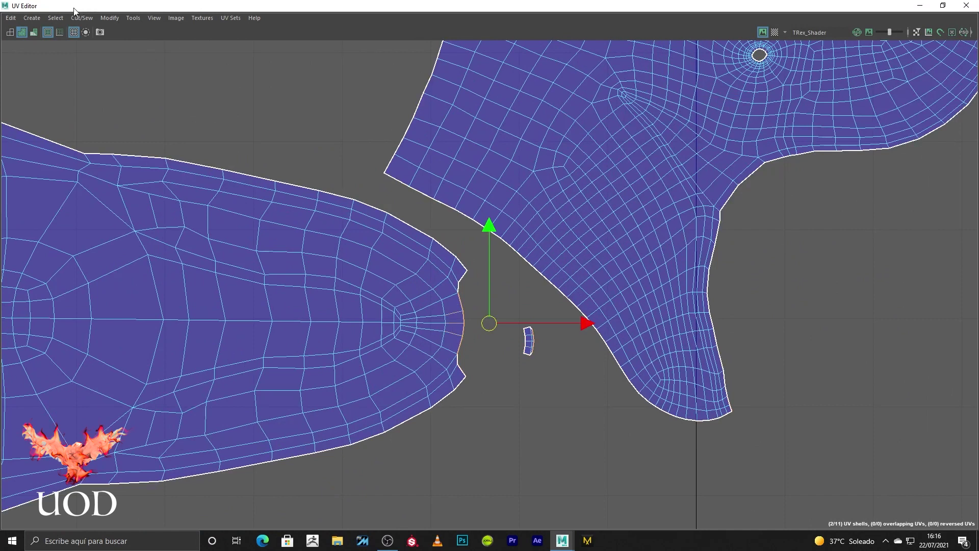
- Sew the small UV piece onto the left shell and stitch the tip's border edges
click(82, 18)
click(125, 116)
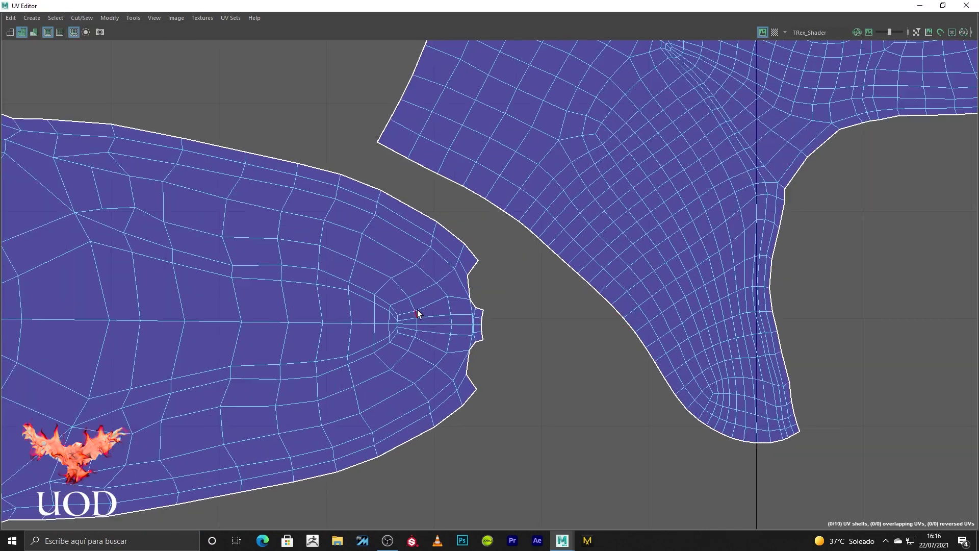
scroll(419, 313, up, 2)
click(482, 262)
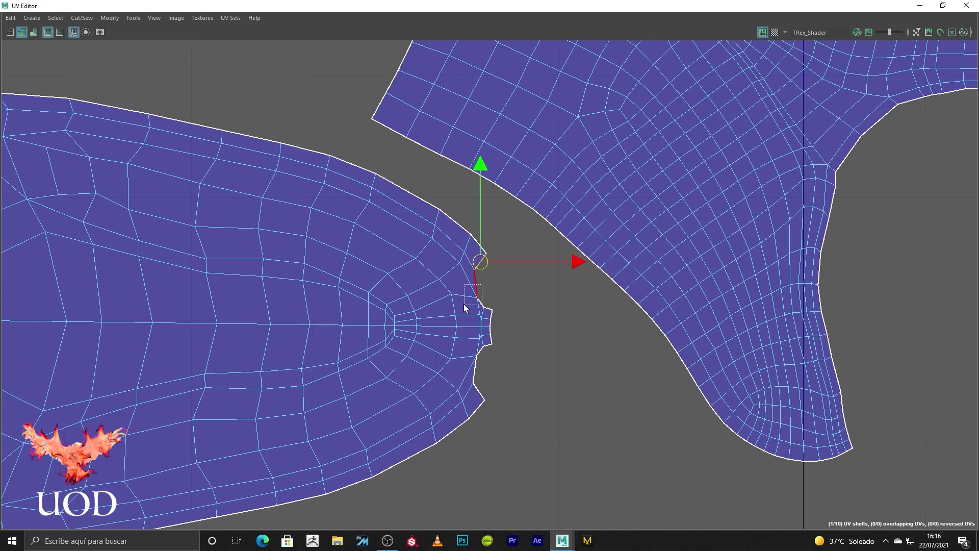
click(477, 301)
click(81, 18)
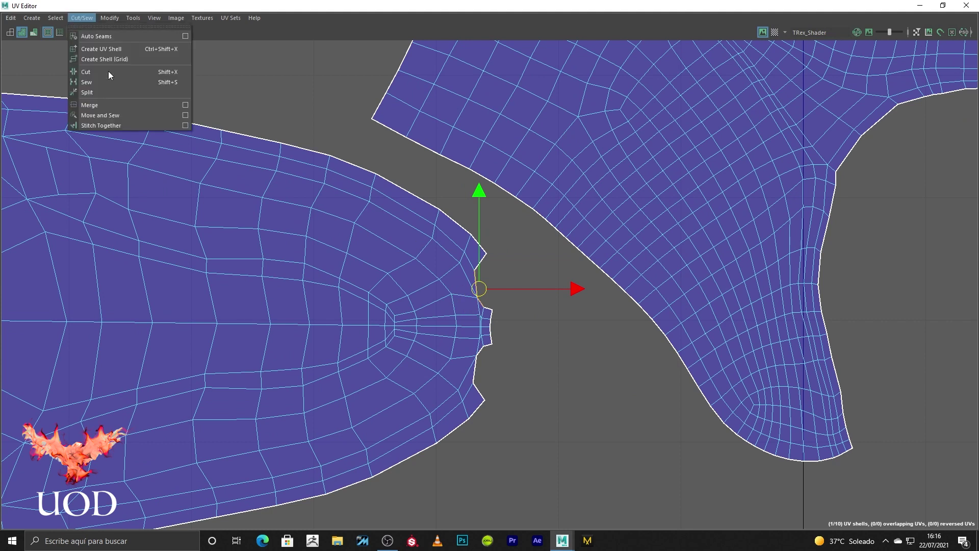
click(127, 125)
scroll(460, 407, up, 2)
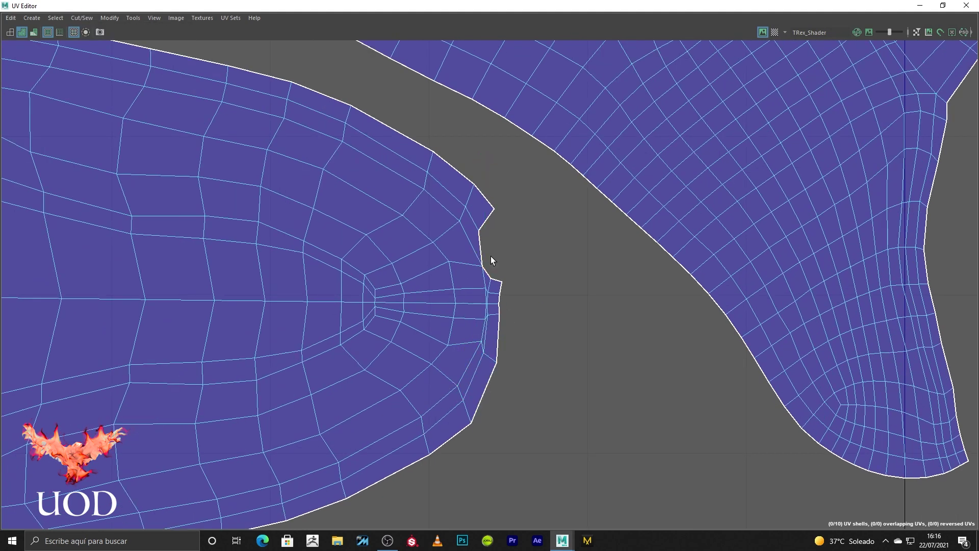
- Check the left shell and select the stray UV vertex at the notch
click(484, 270)
scroll(512, 232, up, 1)
scroll(501, 236, up, 1)
right_drag(501, 236, 475, 246)
click(431, 268)
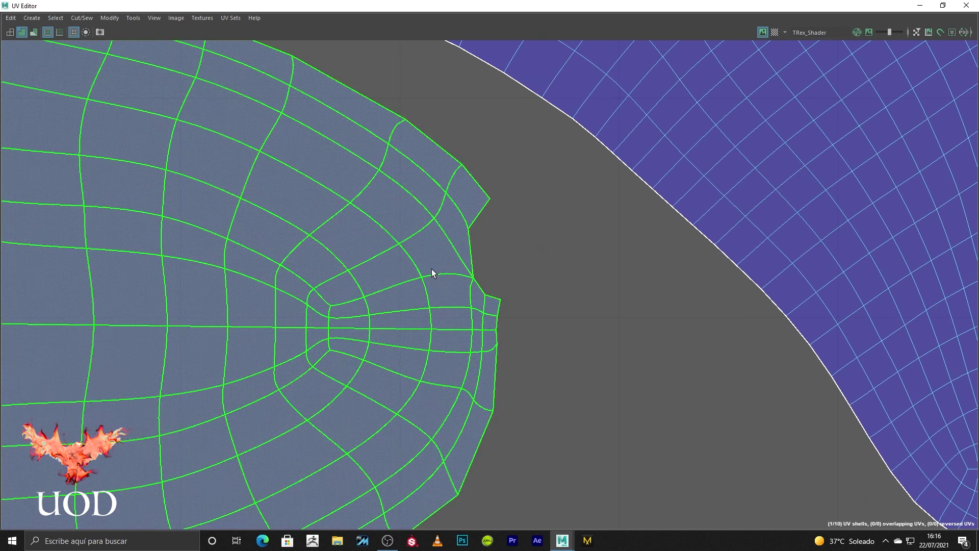
scroll(432, 268, up, 2)
right_drag(544, 304, 544, 276)
right_click(508, 254)
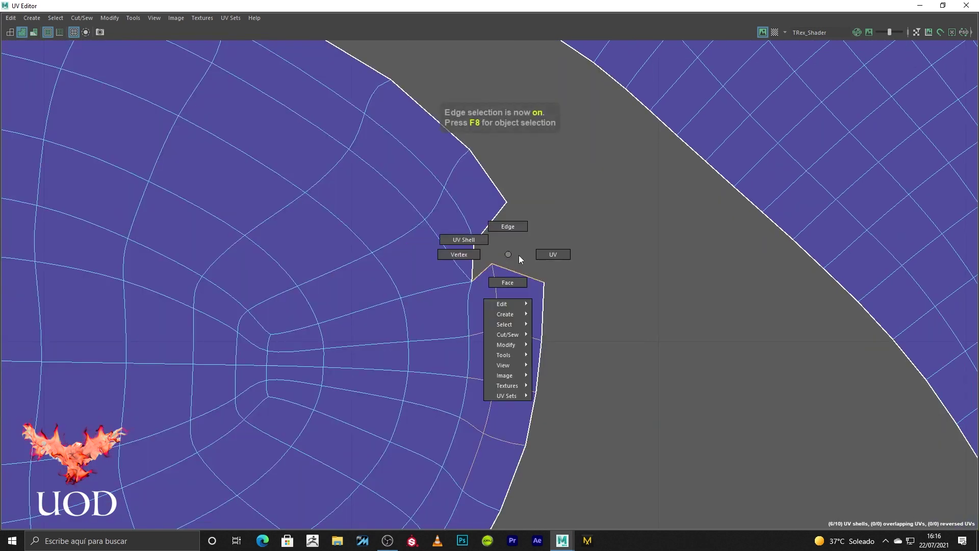
click(459, 254)
click(474, 244)
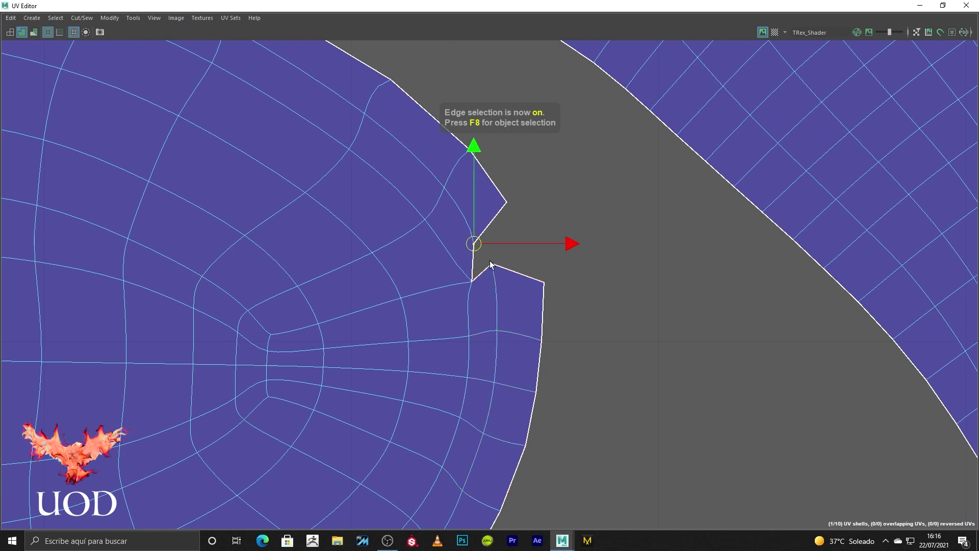
- Merge the stray vertex into its neighbour with the Merge Vertex Tool (polyMergeVert4)
click(966, 5)
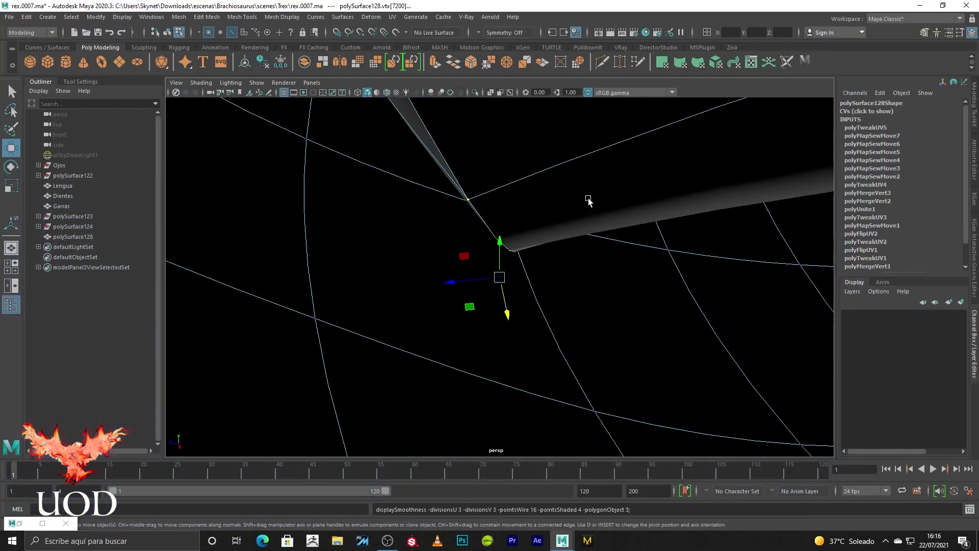
scroll(588, 199, down, 3)
scroll(533, 258, up, 3)
scroll(519, 252, up, 1)
scroll(544, 224, up, 2)
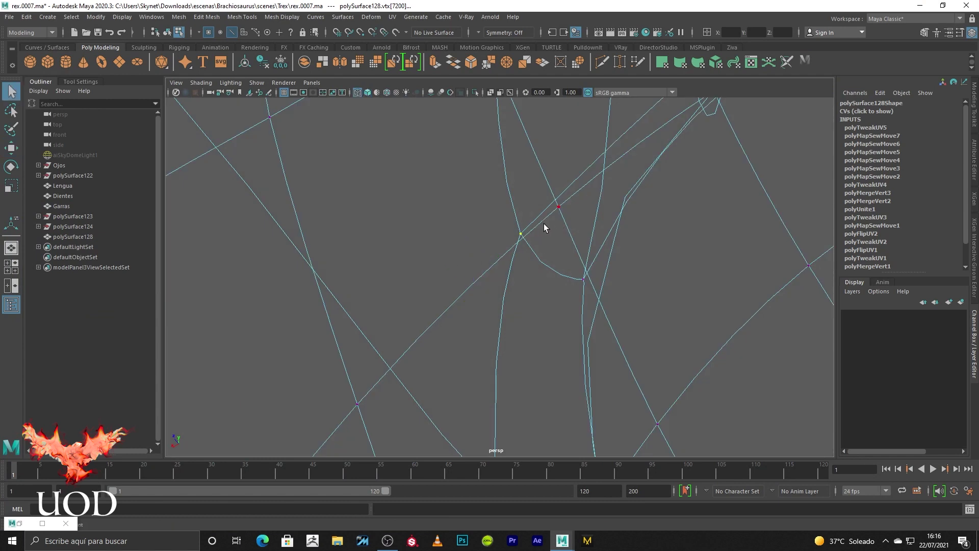
shift+right_drag(508, 256, 510, 153)
drag(577, 271, 607, 250)
scroll(606, 250, down, 2)
scroll(602, 164, down, 3)
scroll(592, 227, down, 3)
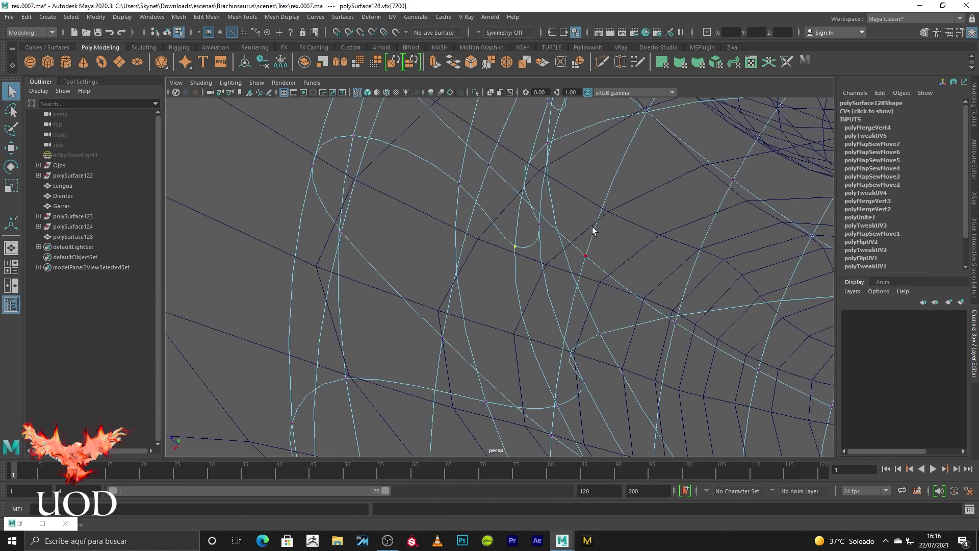
scroll(561, 235, down, 3)
- Orbit around the repaired mesh seam to confirm the gap is closed
alt+drag(492, 201, 446, 179)
scroll(510, 220, up, 4)
alt+drag(564, 258, 571, 260)
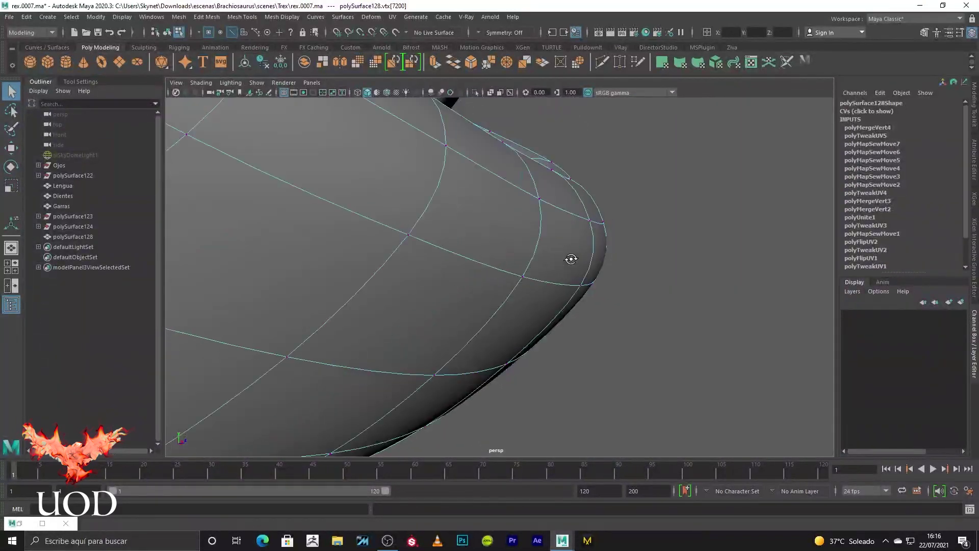
scroll(571, 259, down, 5)
alt+drag(533, 302, 531, 255)
key(F8)
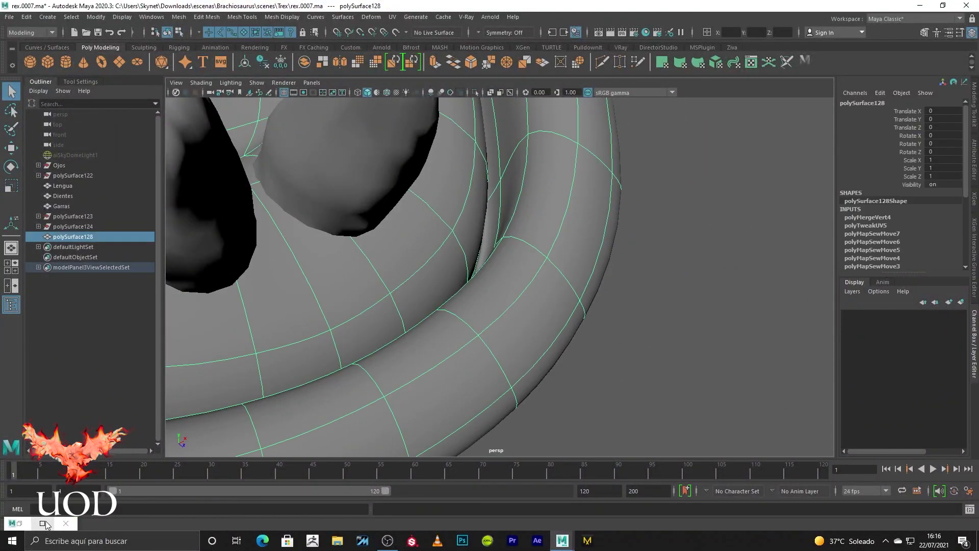
click(42, 522)
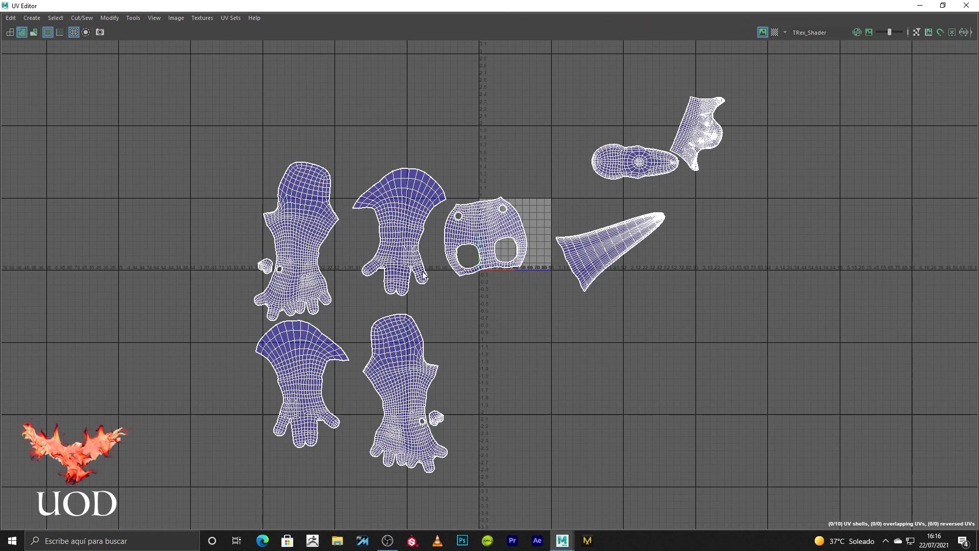
- Close the open seam at the shell tip with Move and Sew
scroll(686, 148, up, 2)
alt+middle_drag(686, 148, 541, 304)
scroll(542, 303, up, 3)
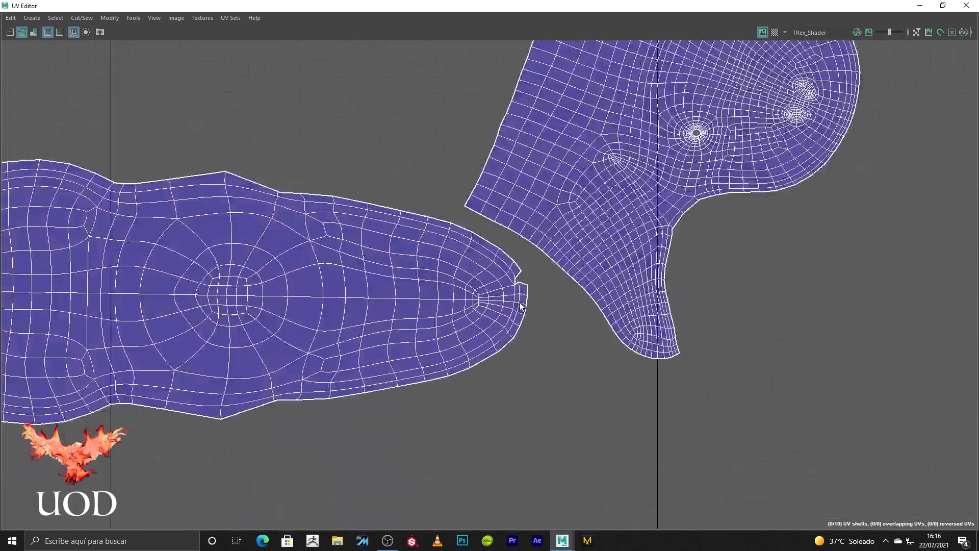
scroll(541, 303, up, 2)
right_click(541, 303)
right_drag(541, 303, 512, 286)
click(520, 278)
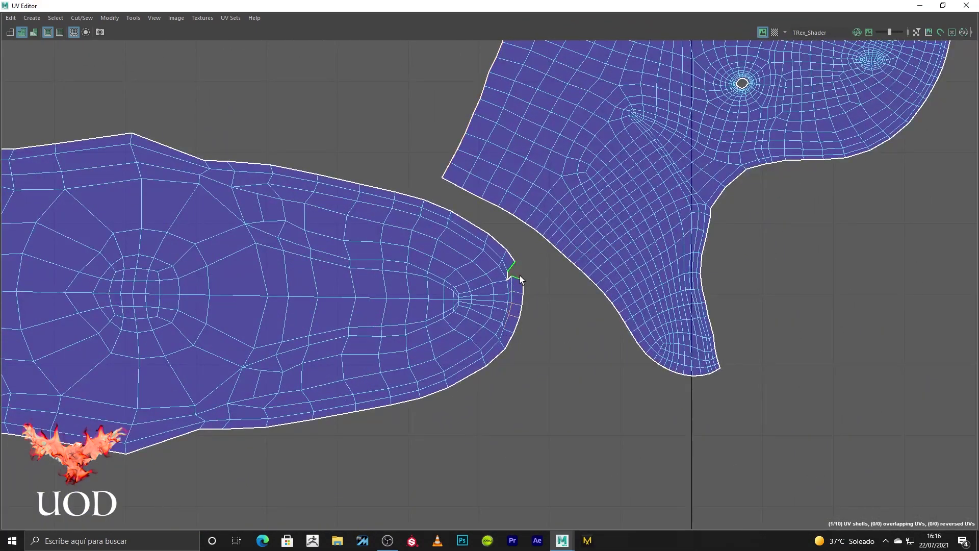
click(81, 17)
click(132, 115)
- Move the elongated tail UV shell down and to the left
scroll(479, 289, down, 3)
right_drag(435, 281, 417, 262)
click(528, 408)
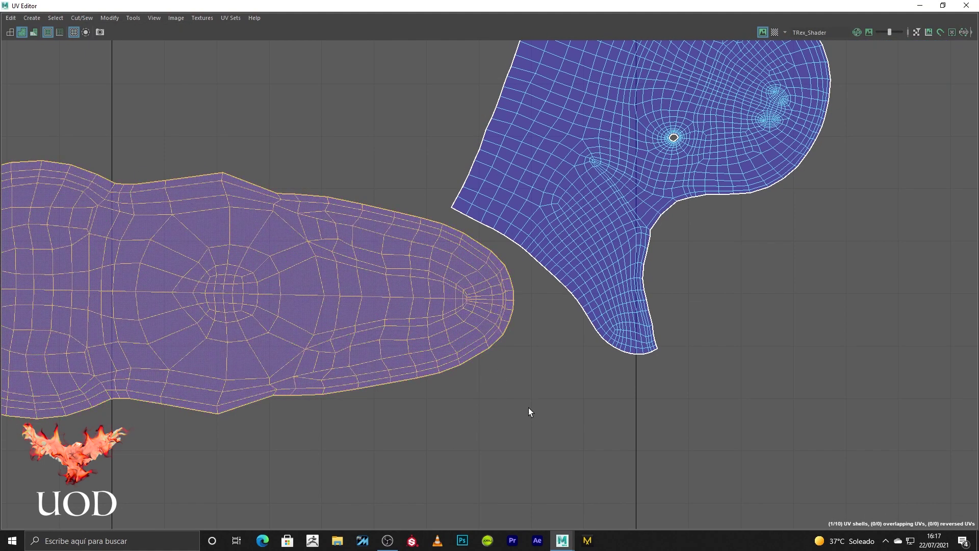
scroll(525, 395, down, 5)
scroll(520, 367, down, 1)
scroll(561, 331, up, 1)
alt+middle_drag(608, 312, 510, 237)
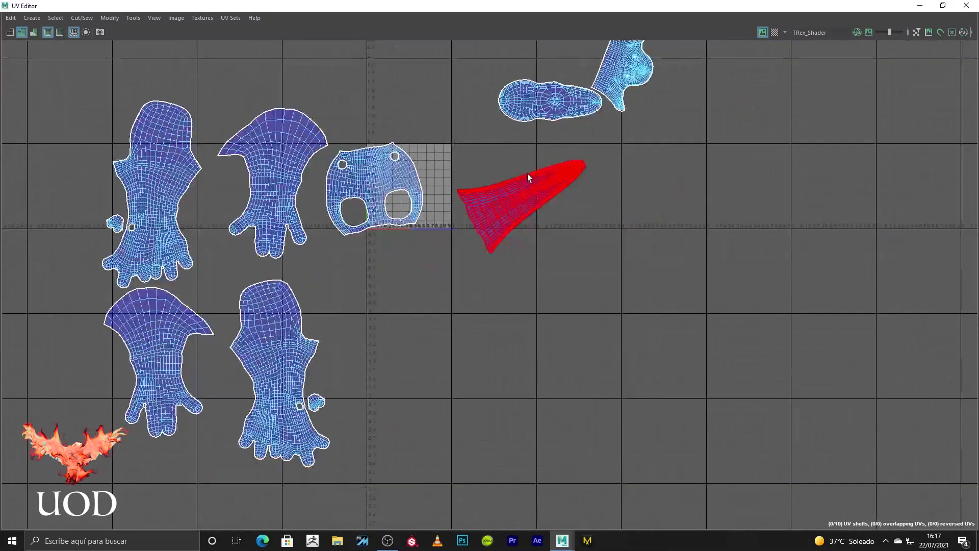
click(526, 220)
drag(521, 210, 407, 313)
- Shift both upper UV shells down beside the middle shell
click(635, 71)
shift+click(556, 102)
drag(567, 114, 513, 223)
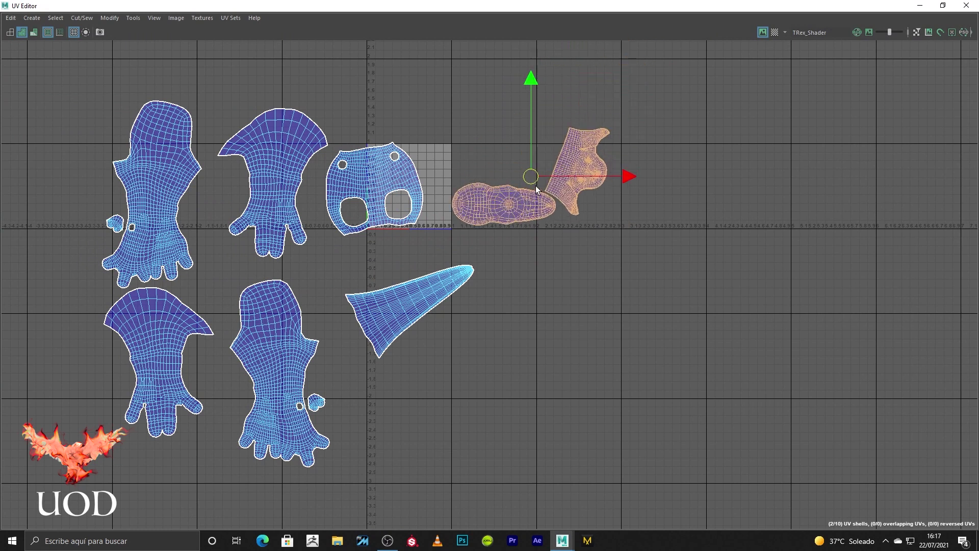
click(590, 276)
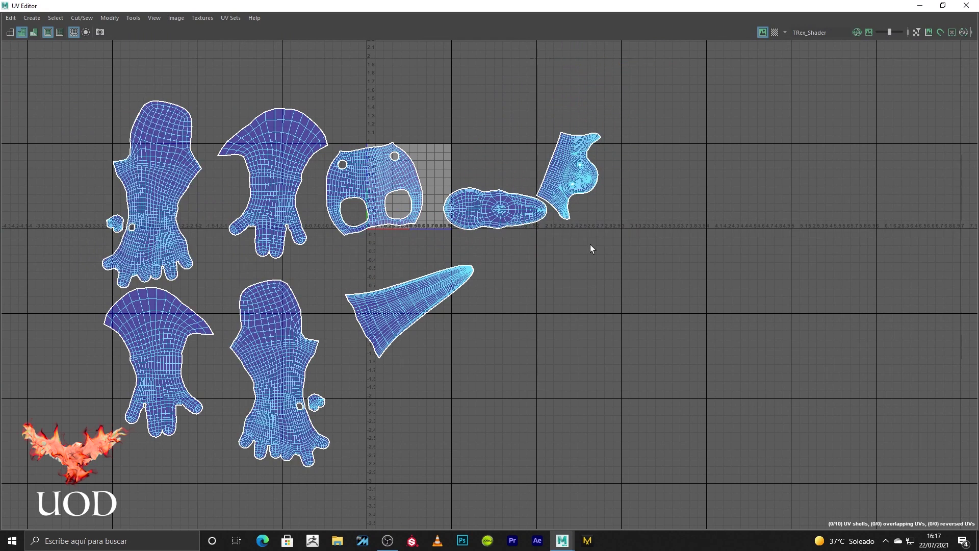
- Minimize the UV Editor and orbit to a side view of the whole T-Rex
click(921, 5)
scroll(562, 250, down, 2)
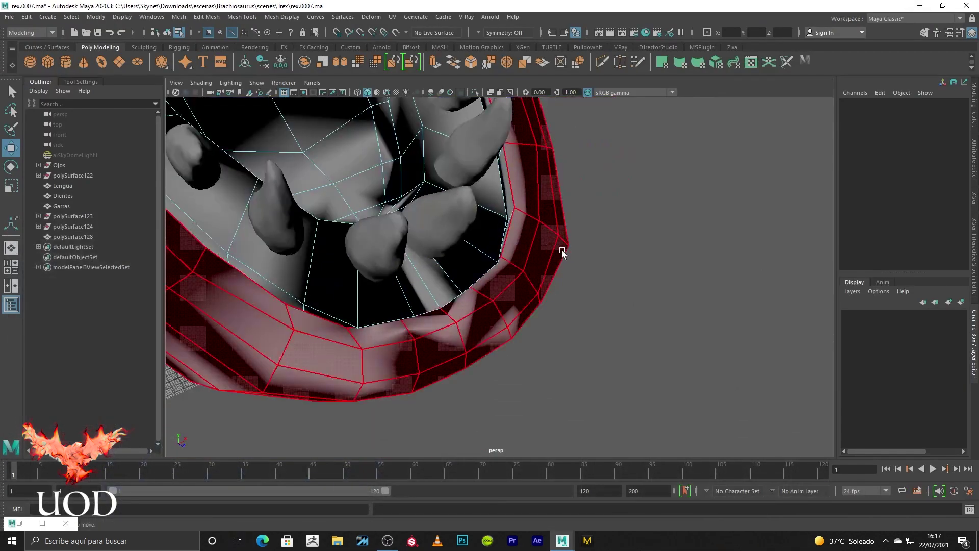
key(F8)
scroll(537, 234, down, 2)
scroll(619, 184, down, 3)
scroll(599, 247, down, 3)
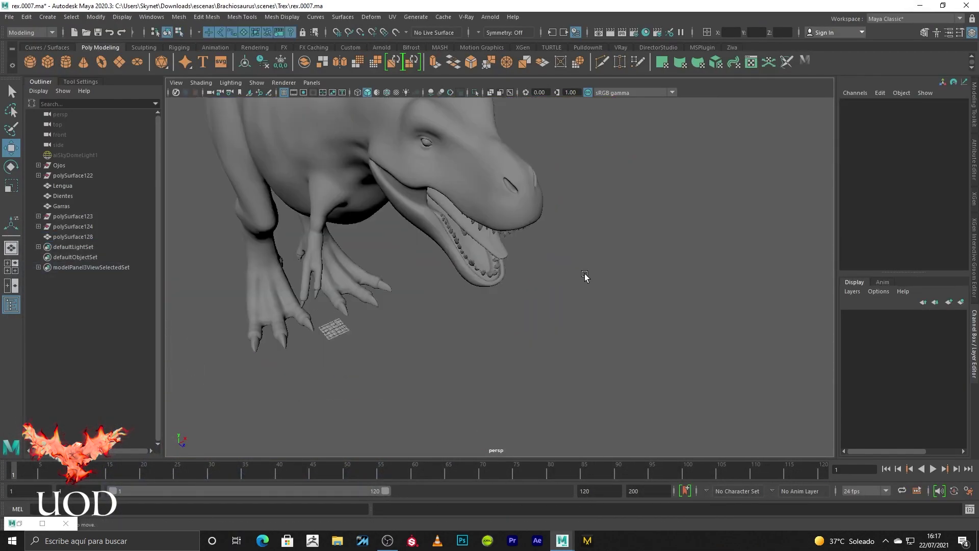
scroll(584, 278, down, 2)
mouse_move(710, 306)
alt+mouse_down()
mouse_move(598, 271)
mouse_move(588, 280)
alt+mouse_up()
scroll(550, 294, up, 3)
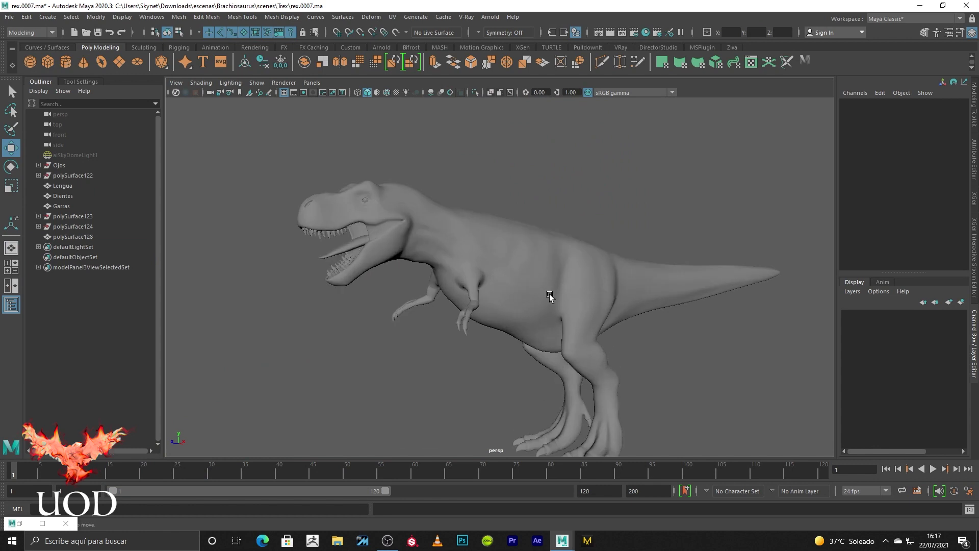
key(q)
alt+drag(654, 369, 650, 336)
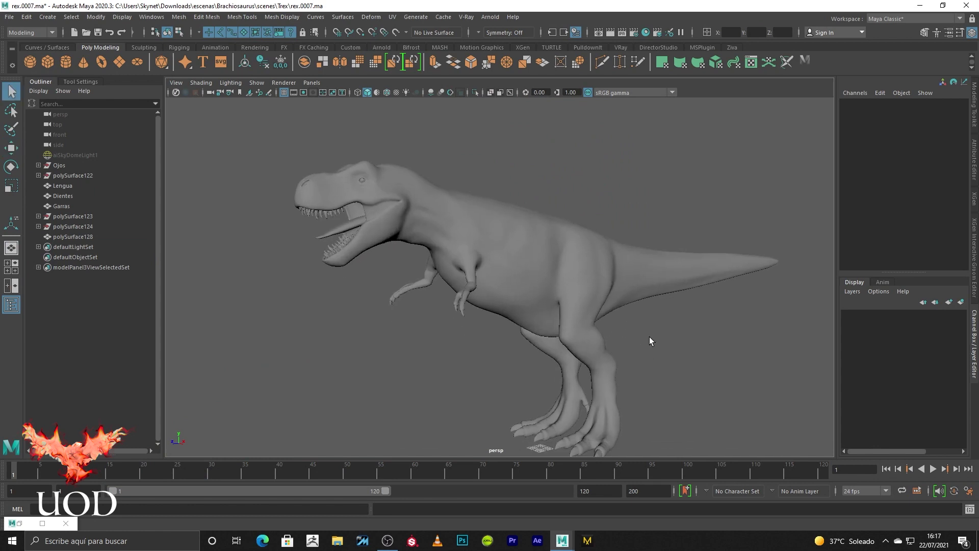